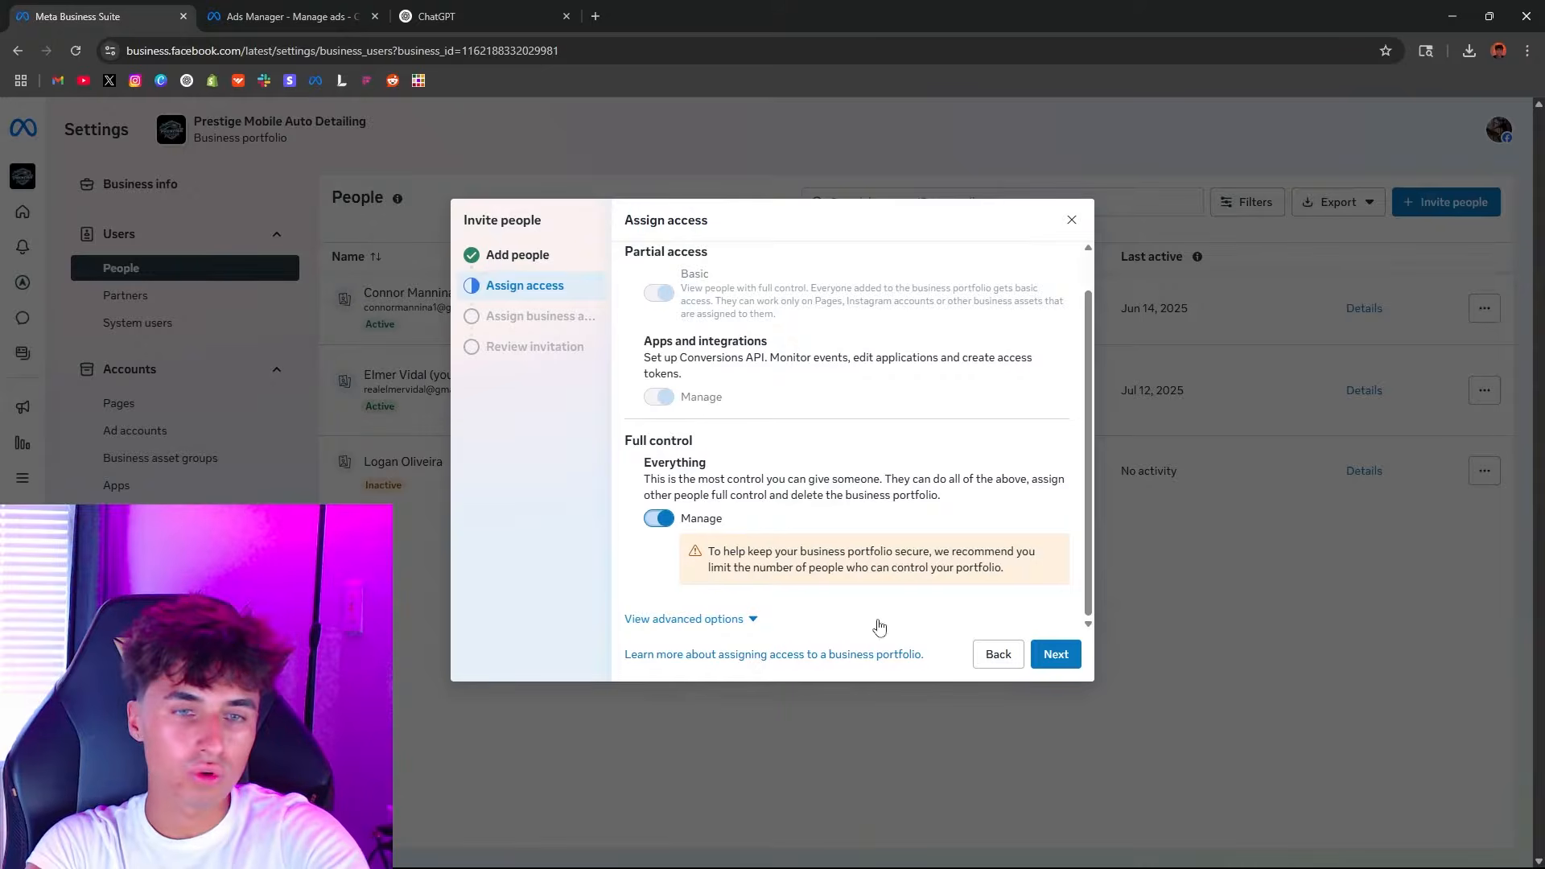
Step: Advance the people invitation to its review without assigning business assets, and close it without sending
click(1066, 650)
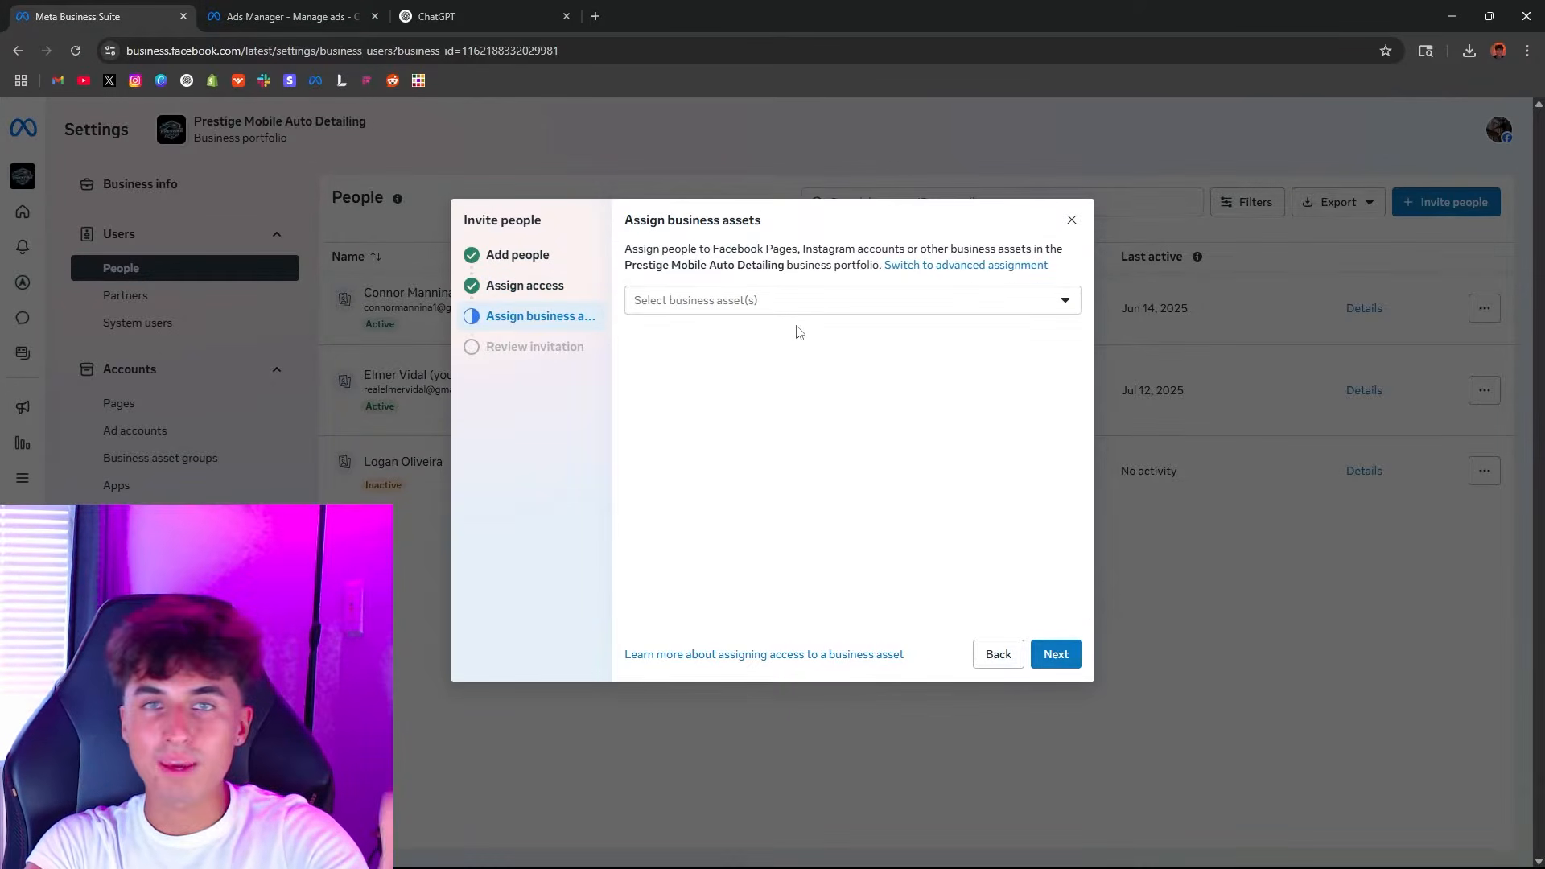
click(1054, 654)
click(1071, 220)
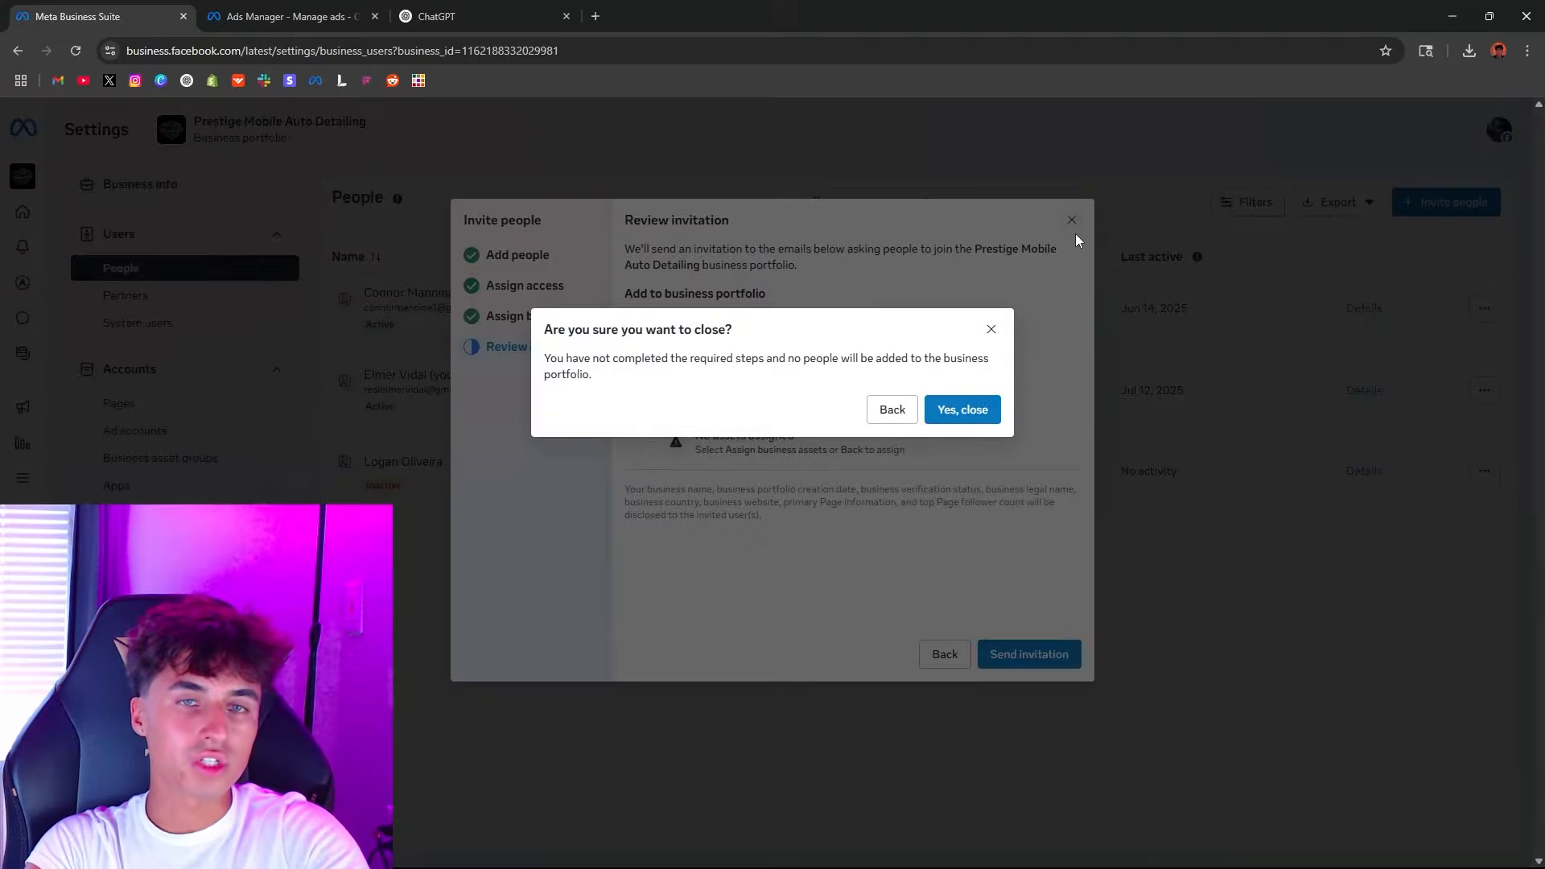
click(960, 407)
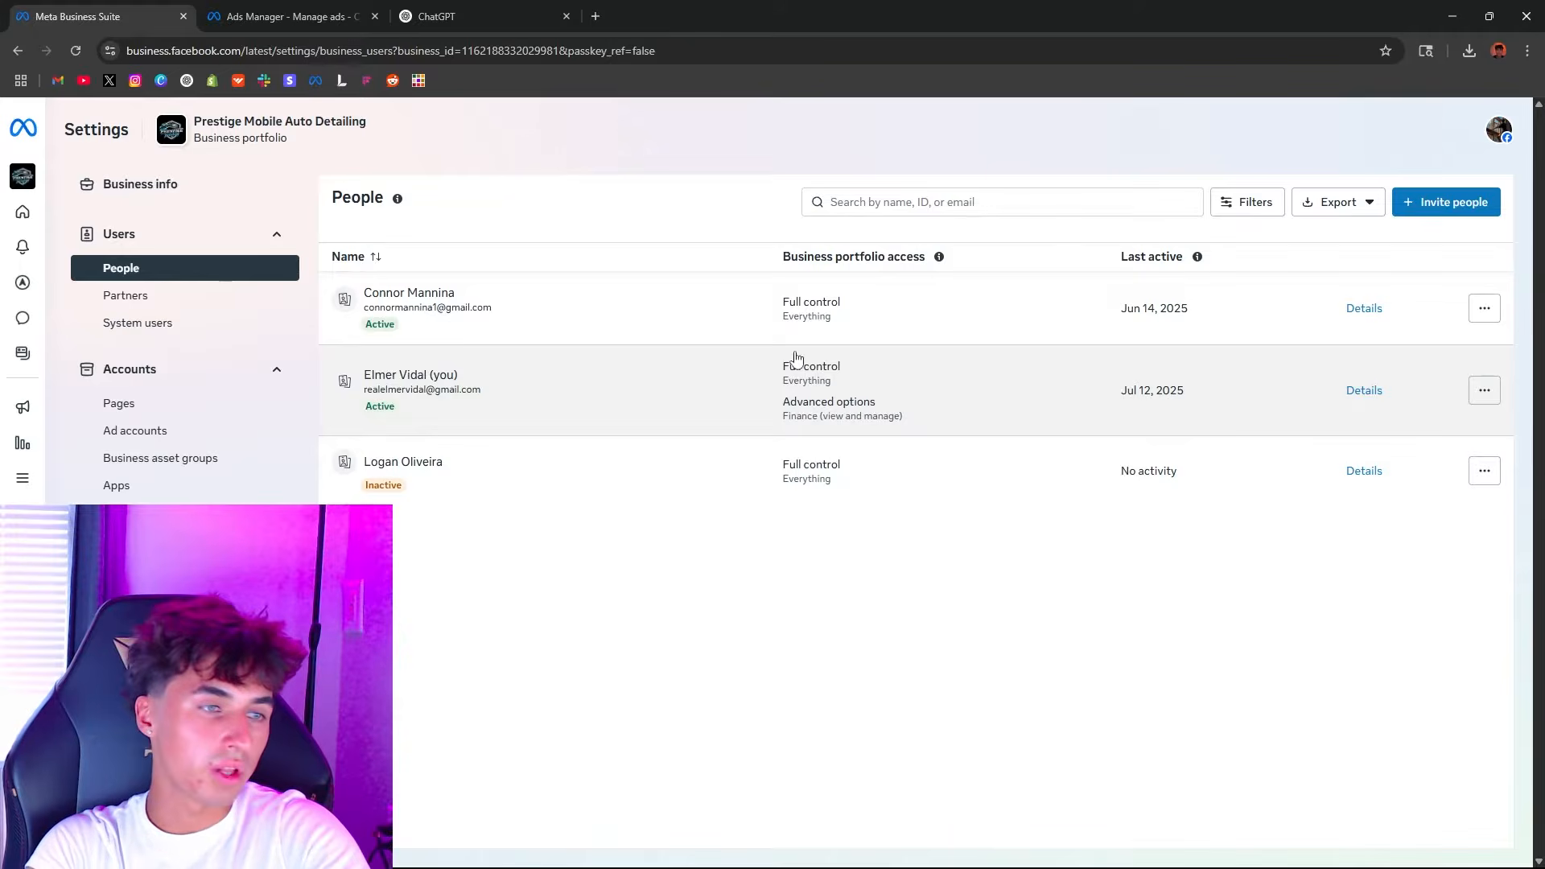
Step: Go to the portfolio's Pages settings, view the form for adding an existing Facebook Page and close it
click(115, 406)
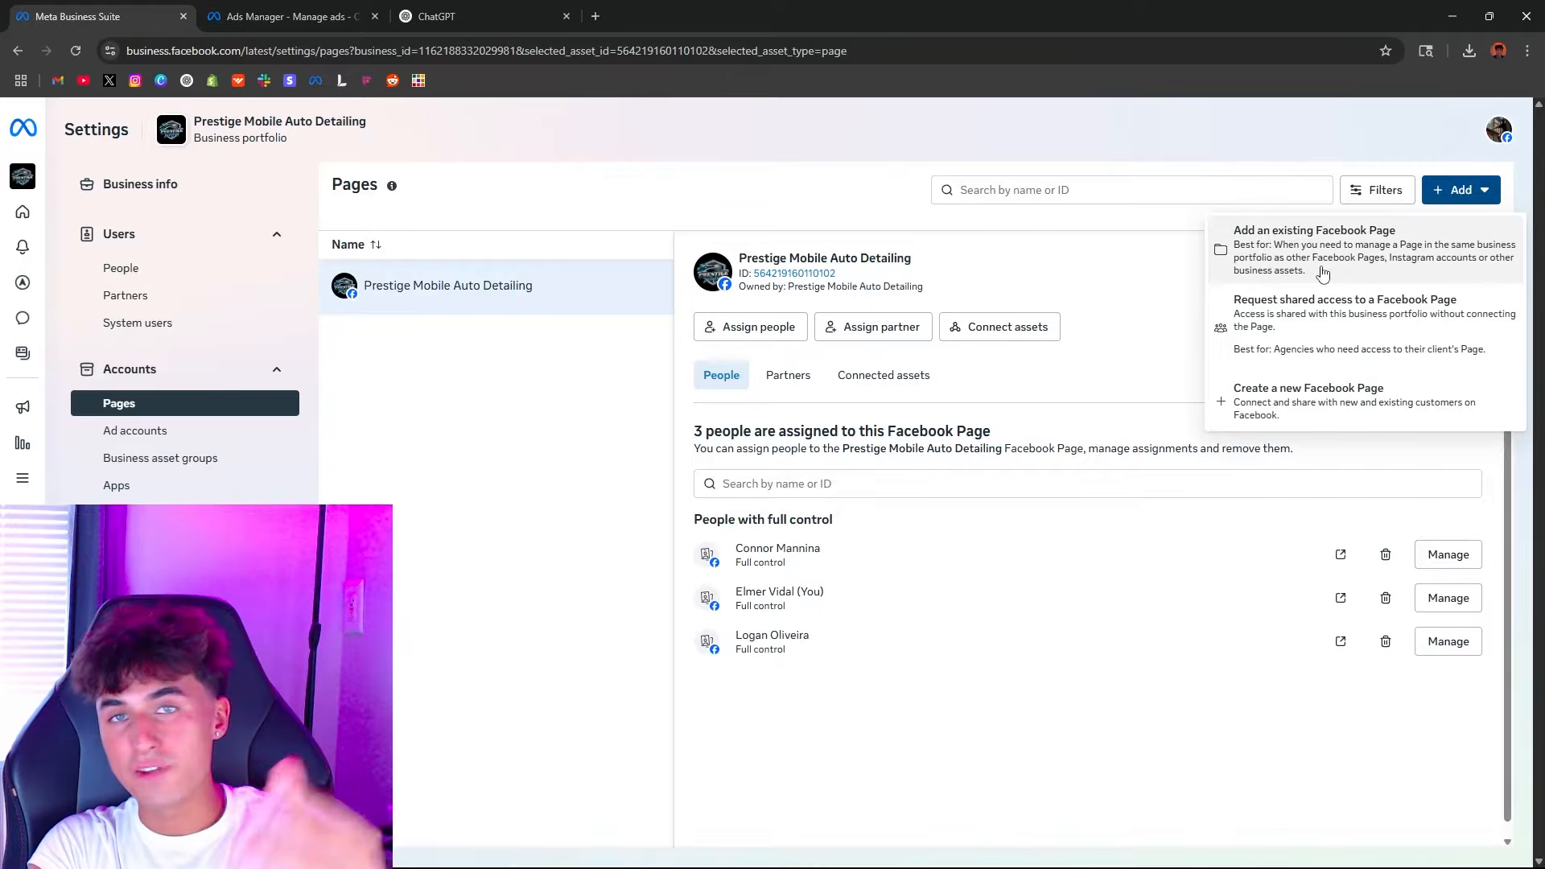
click(1323, 273)
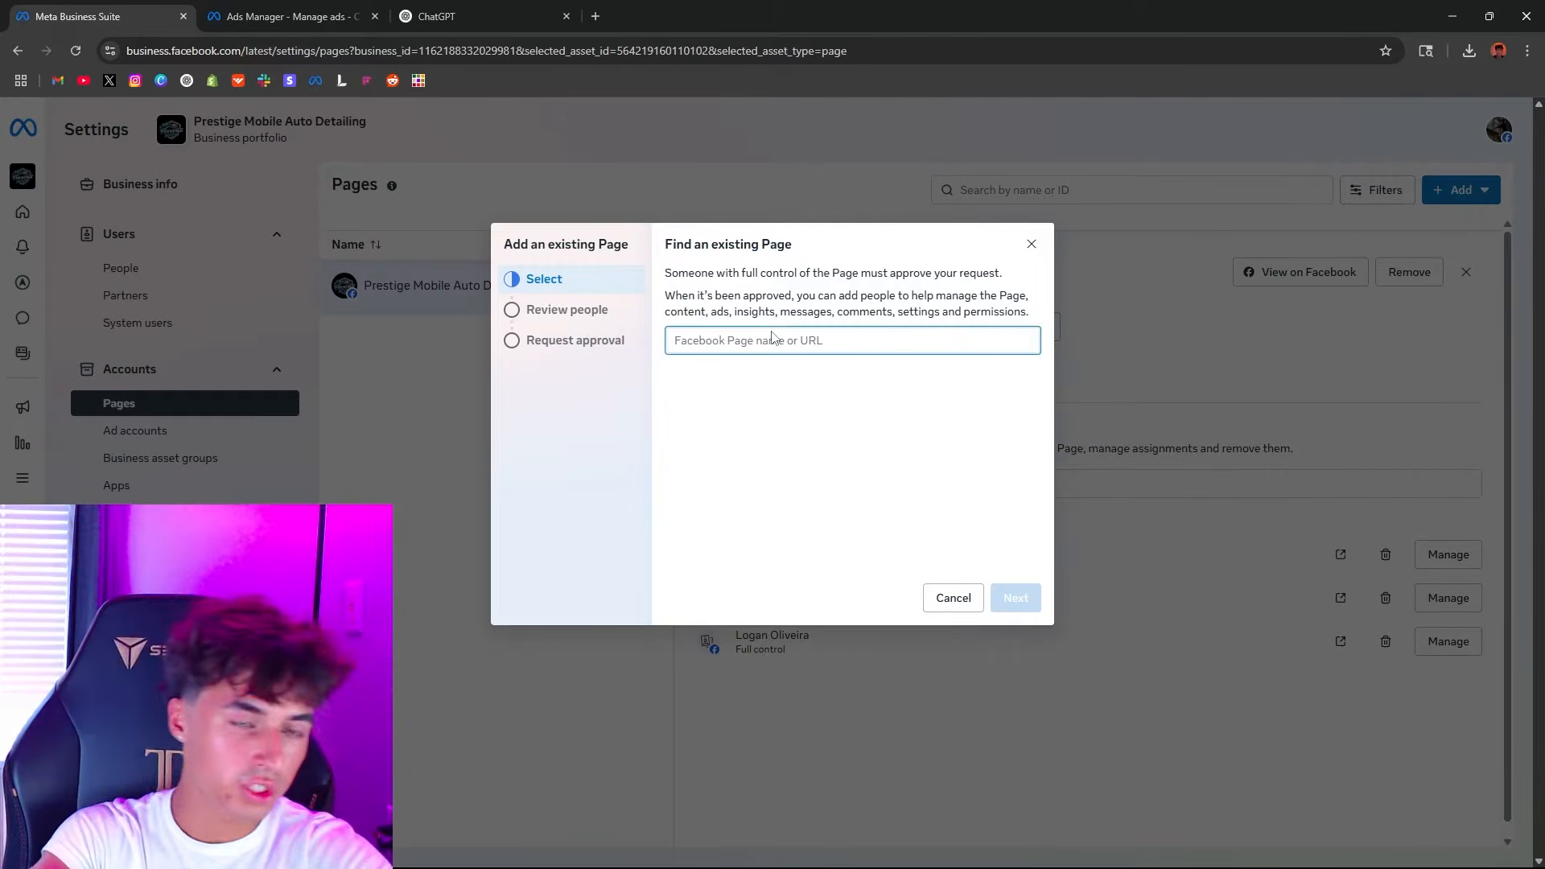
click(1031, 245)
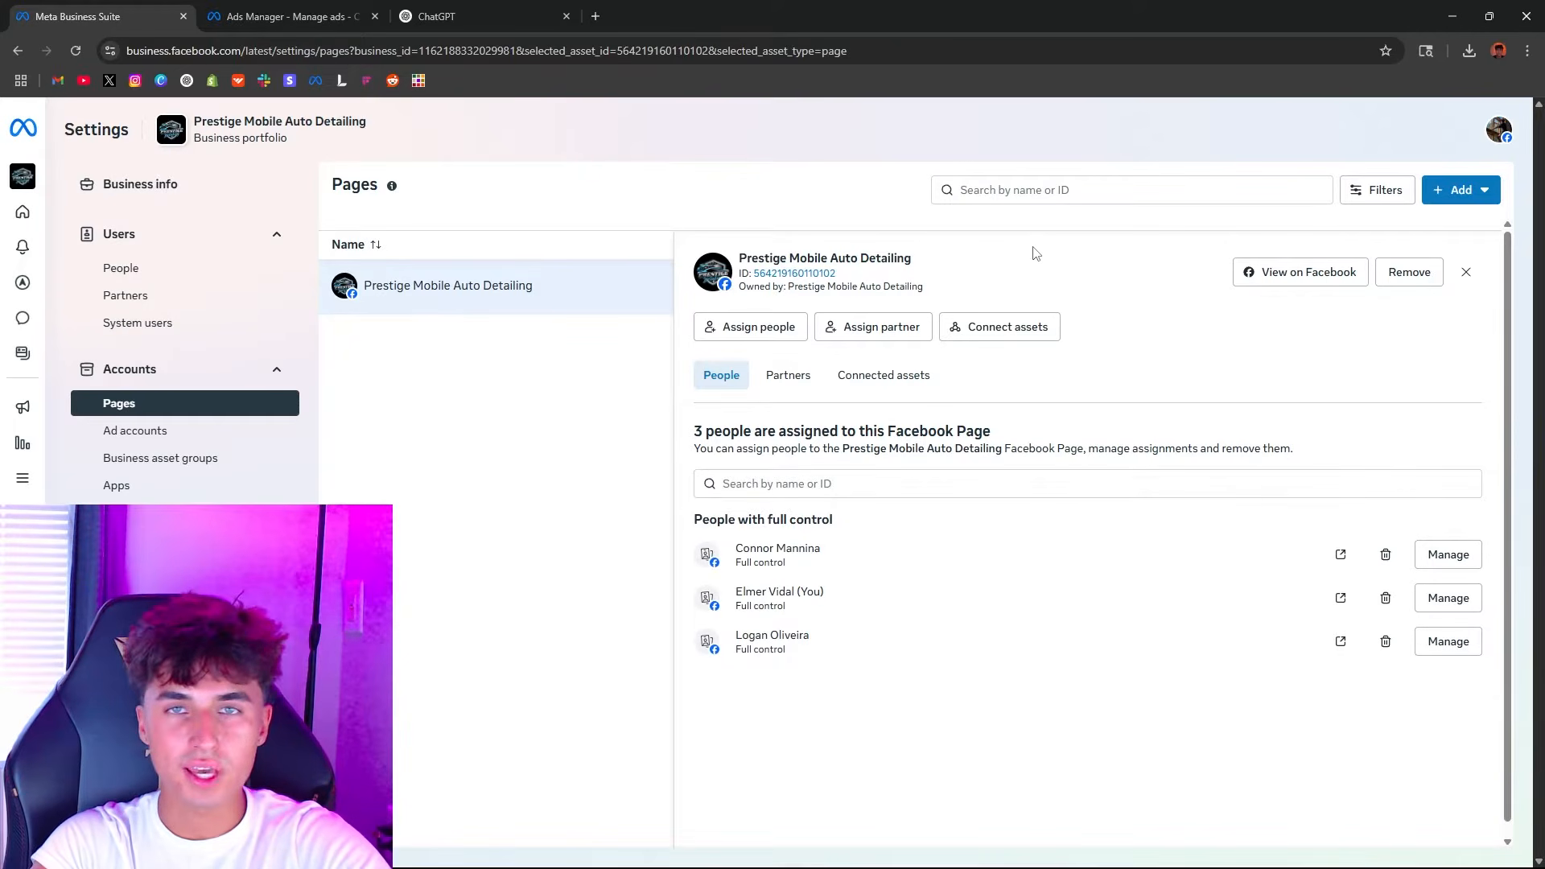
Step: Start creating a new Facebook Page and name it "Elmer Landscaping"
click(1448, 190)
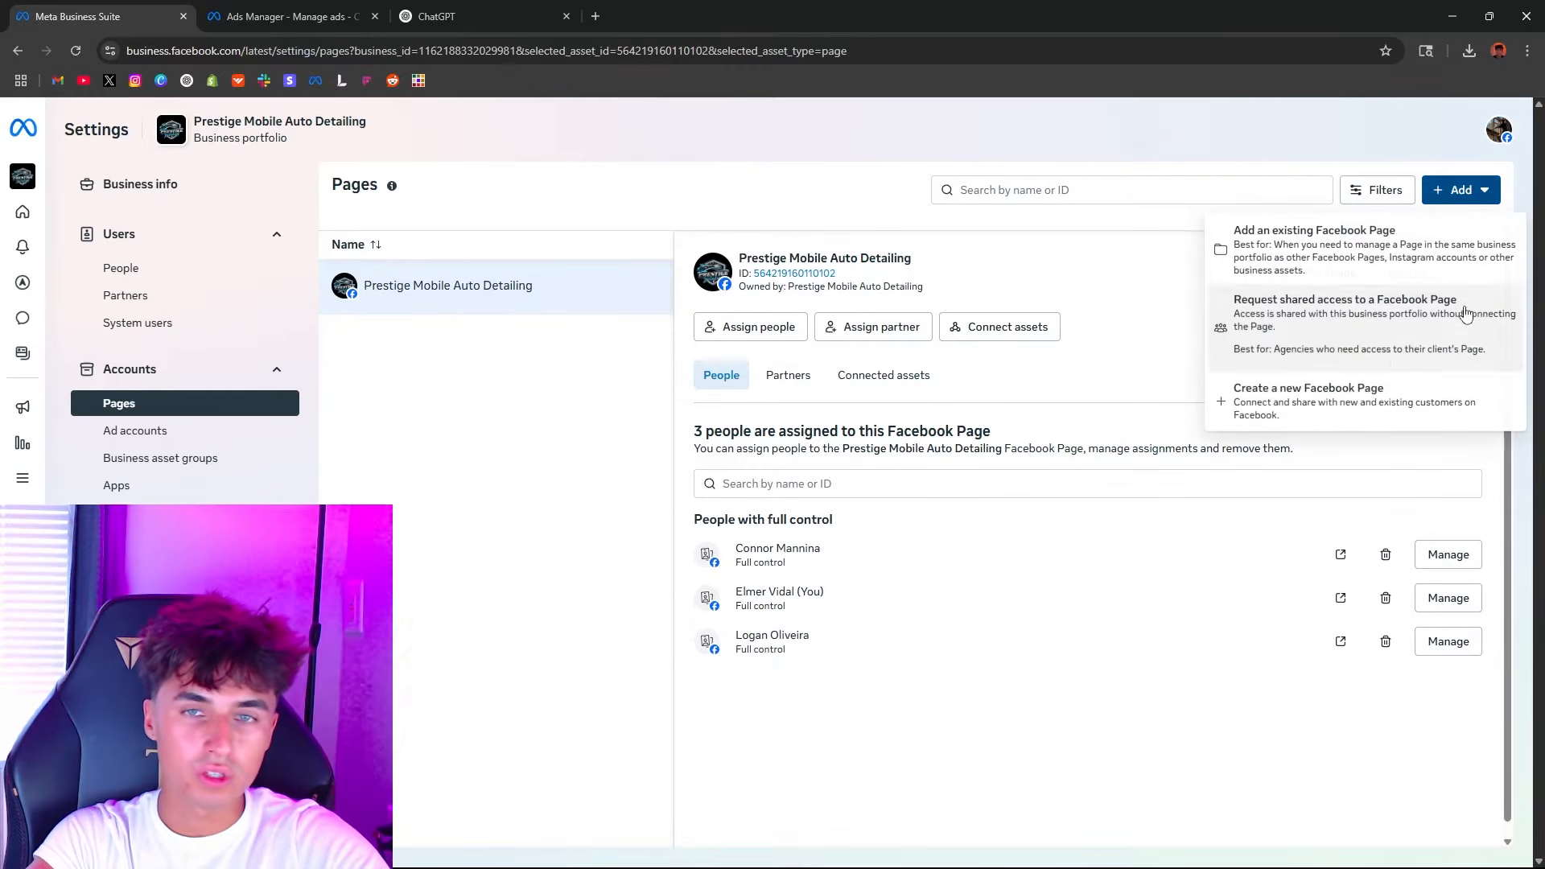
click(1282, 407)
click(706, 347)
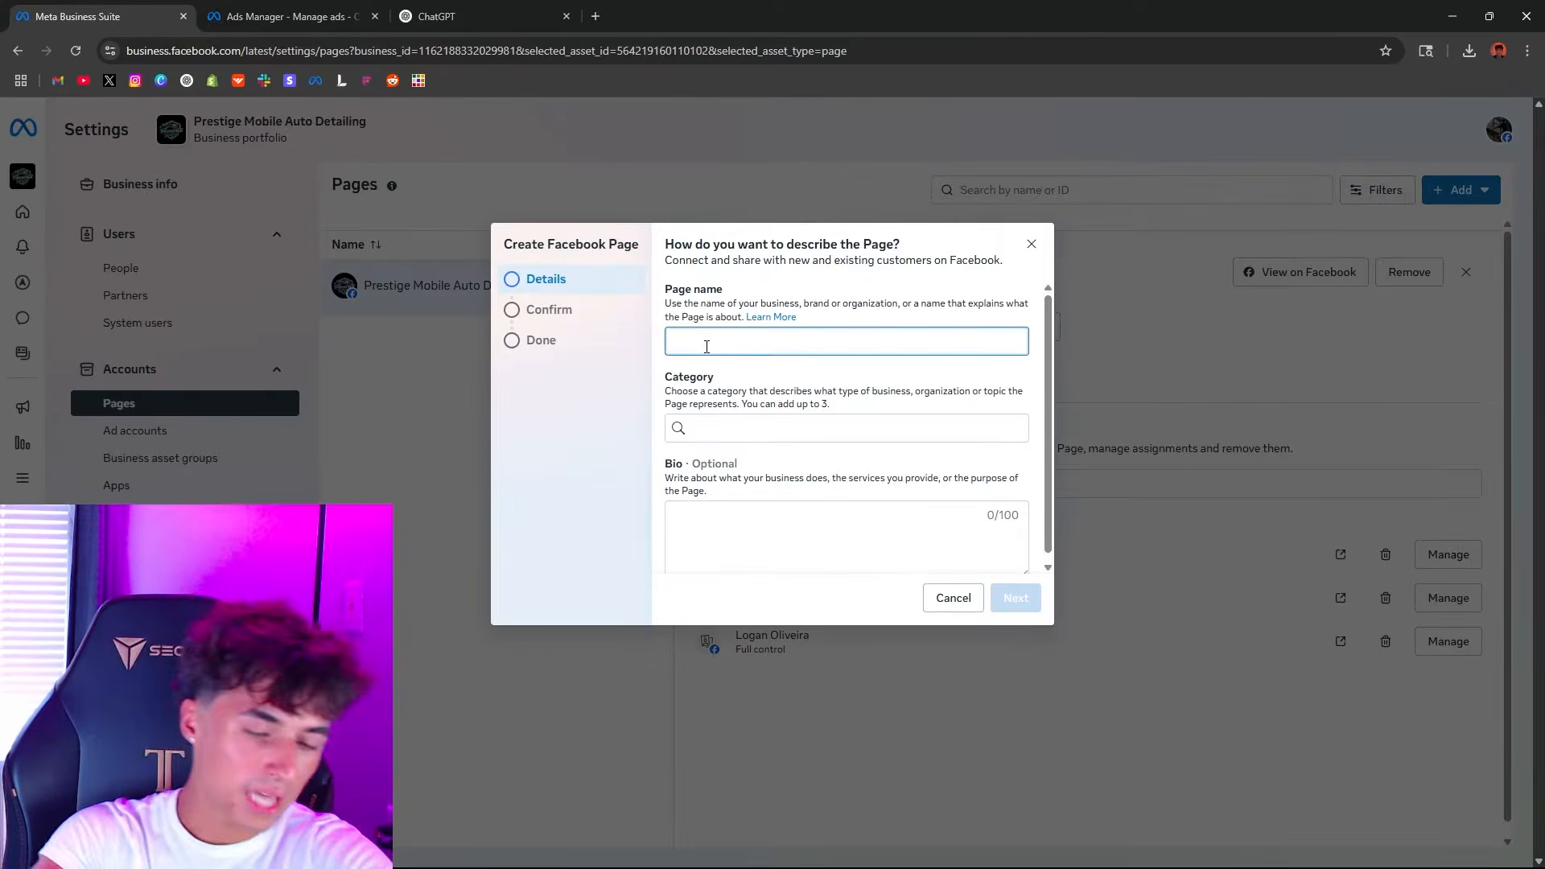
text(Elmer)
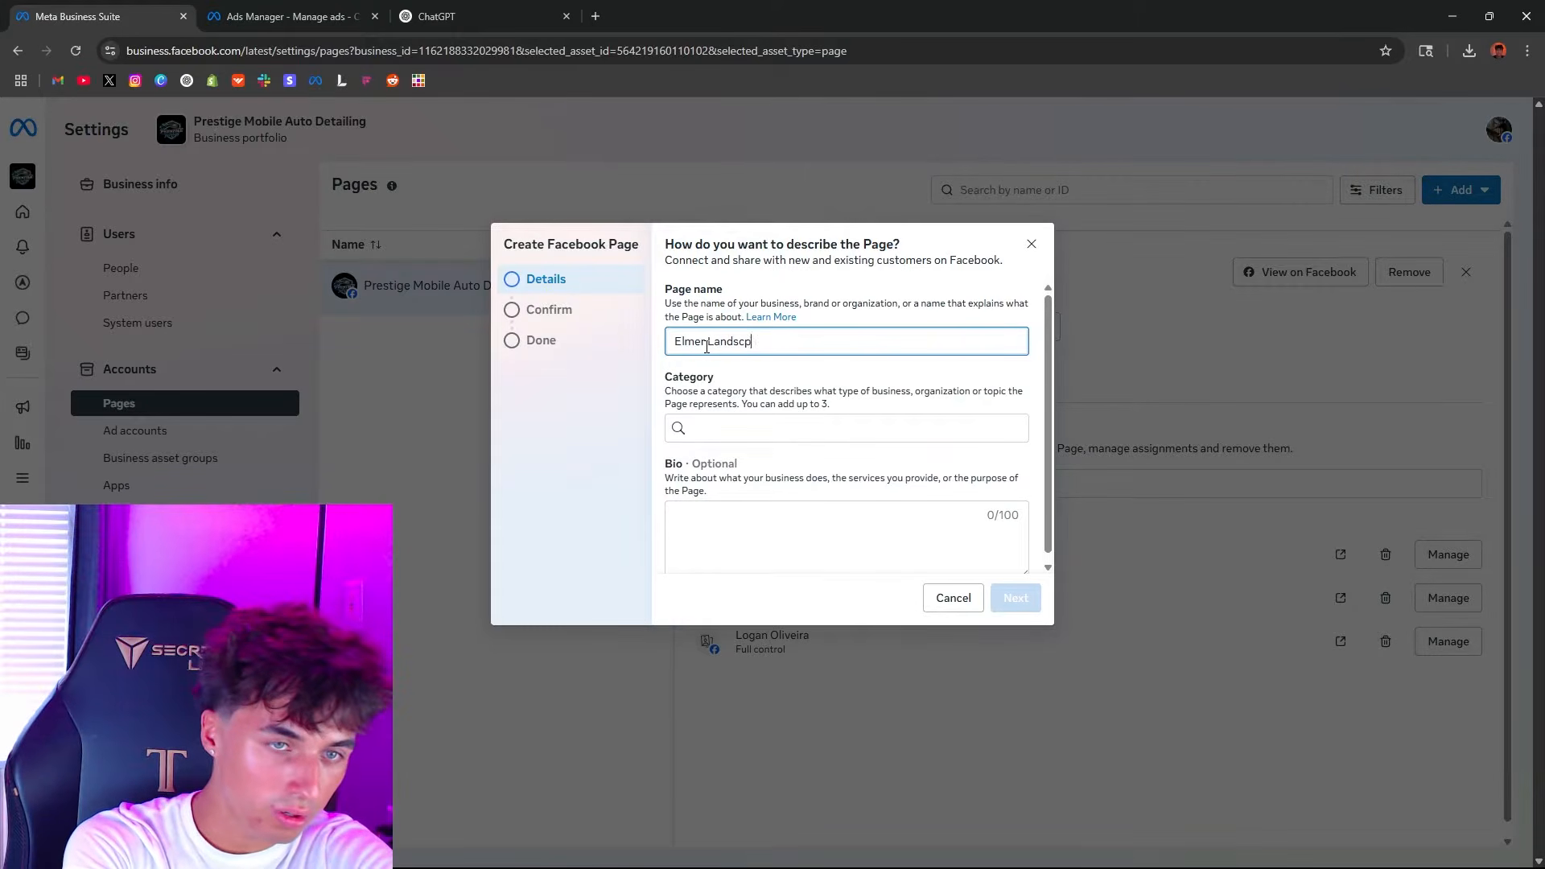
text( Landscaping)
Step: Search the categories for "landscaping" and assign the Local service category to the new Page
click(779, 431)
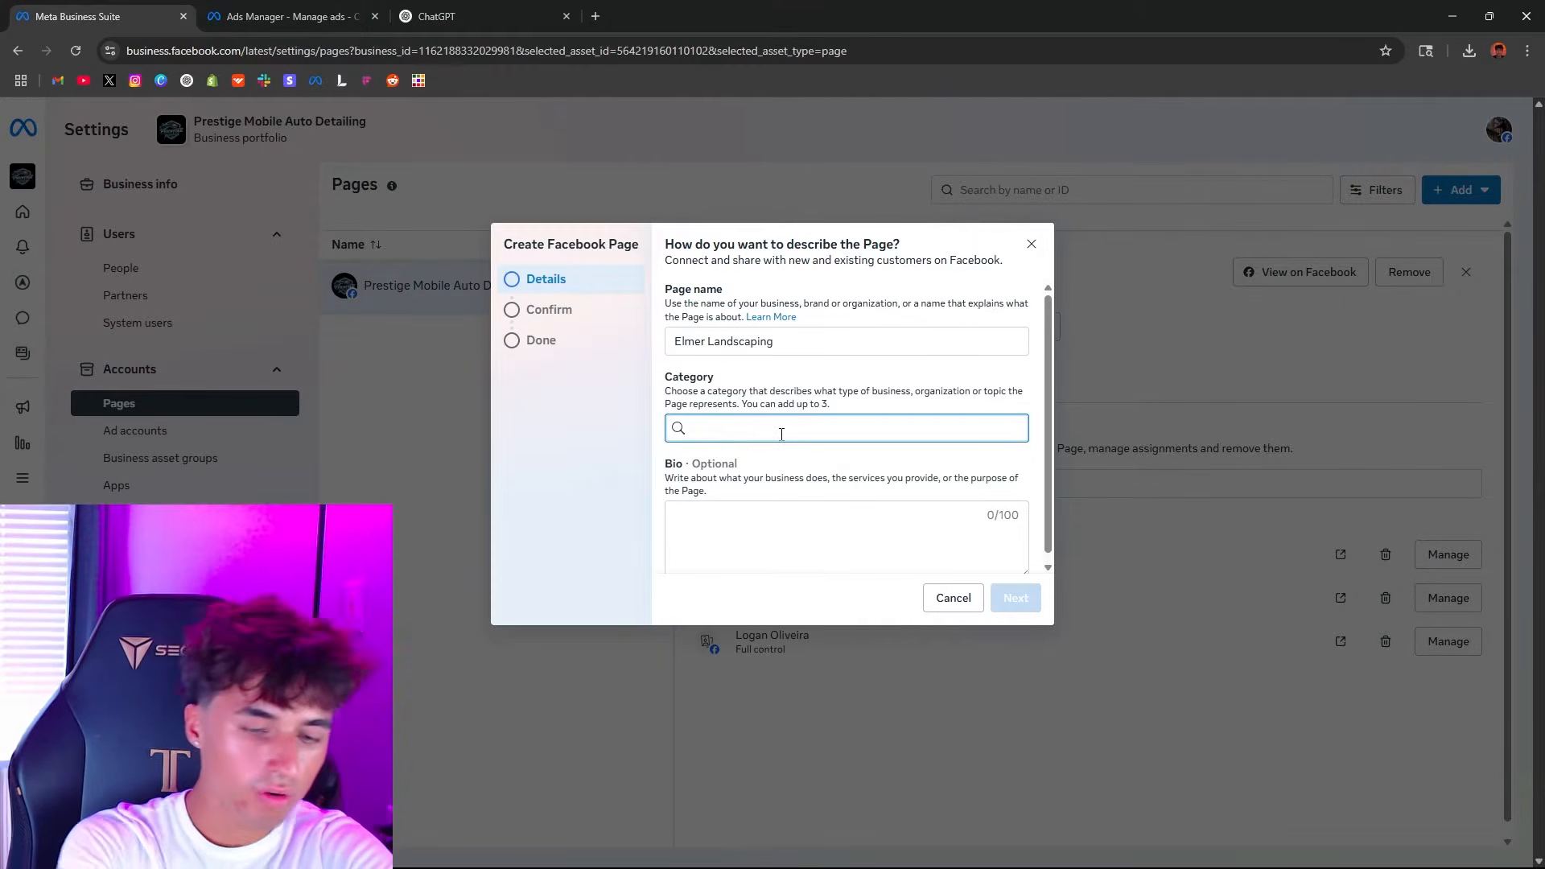
text(lawn care)
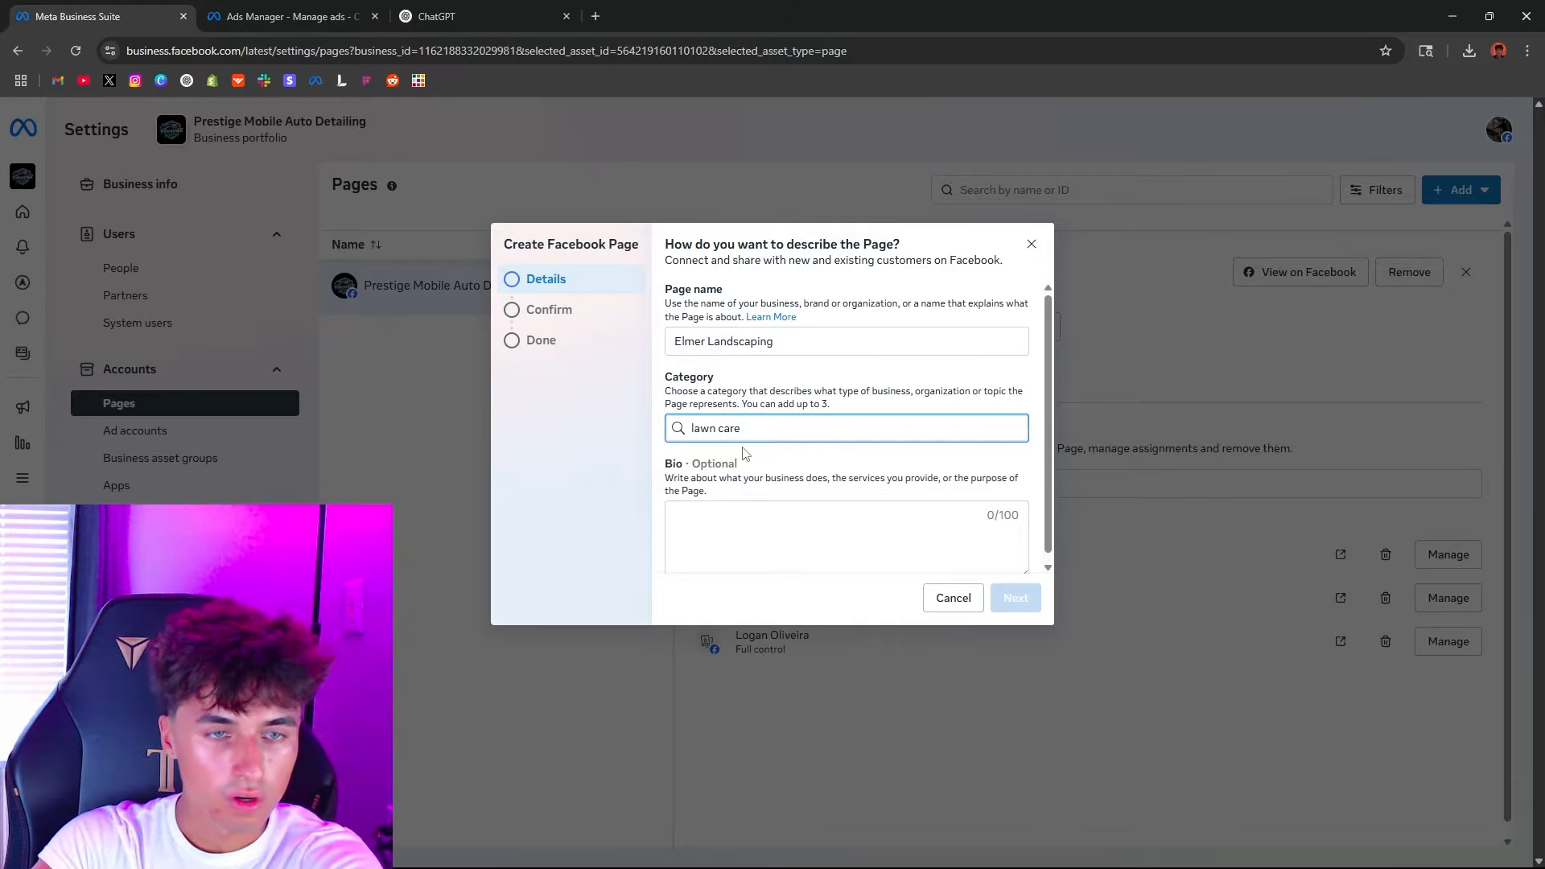
key(ctrl+a)
text(landscap)
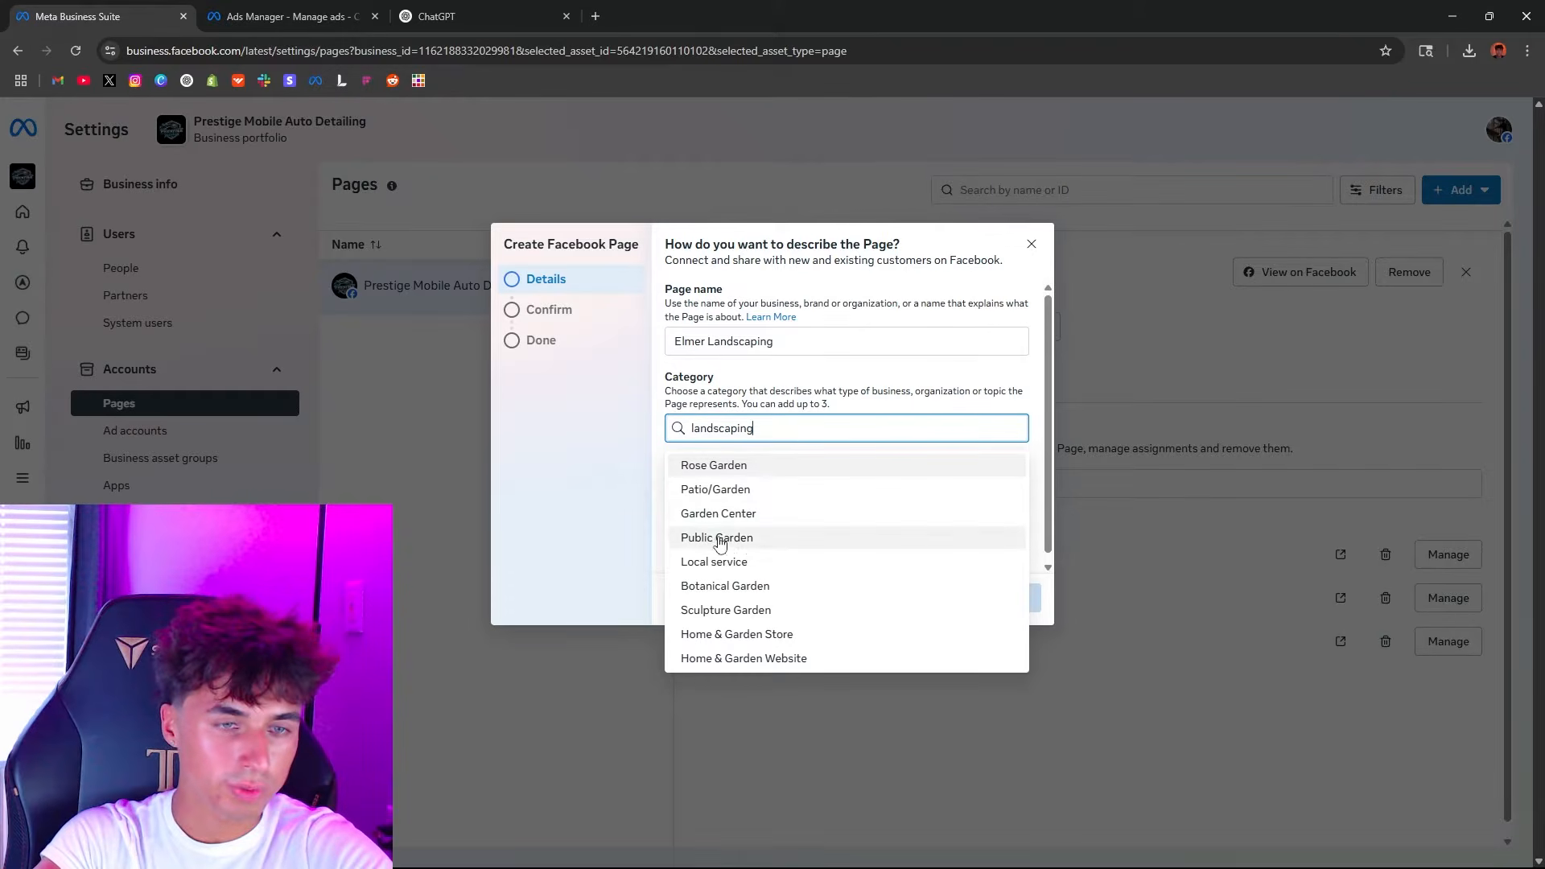
click(724, 562)
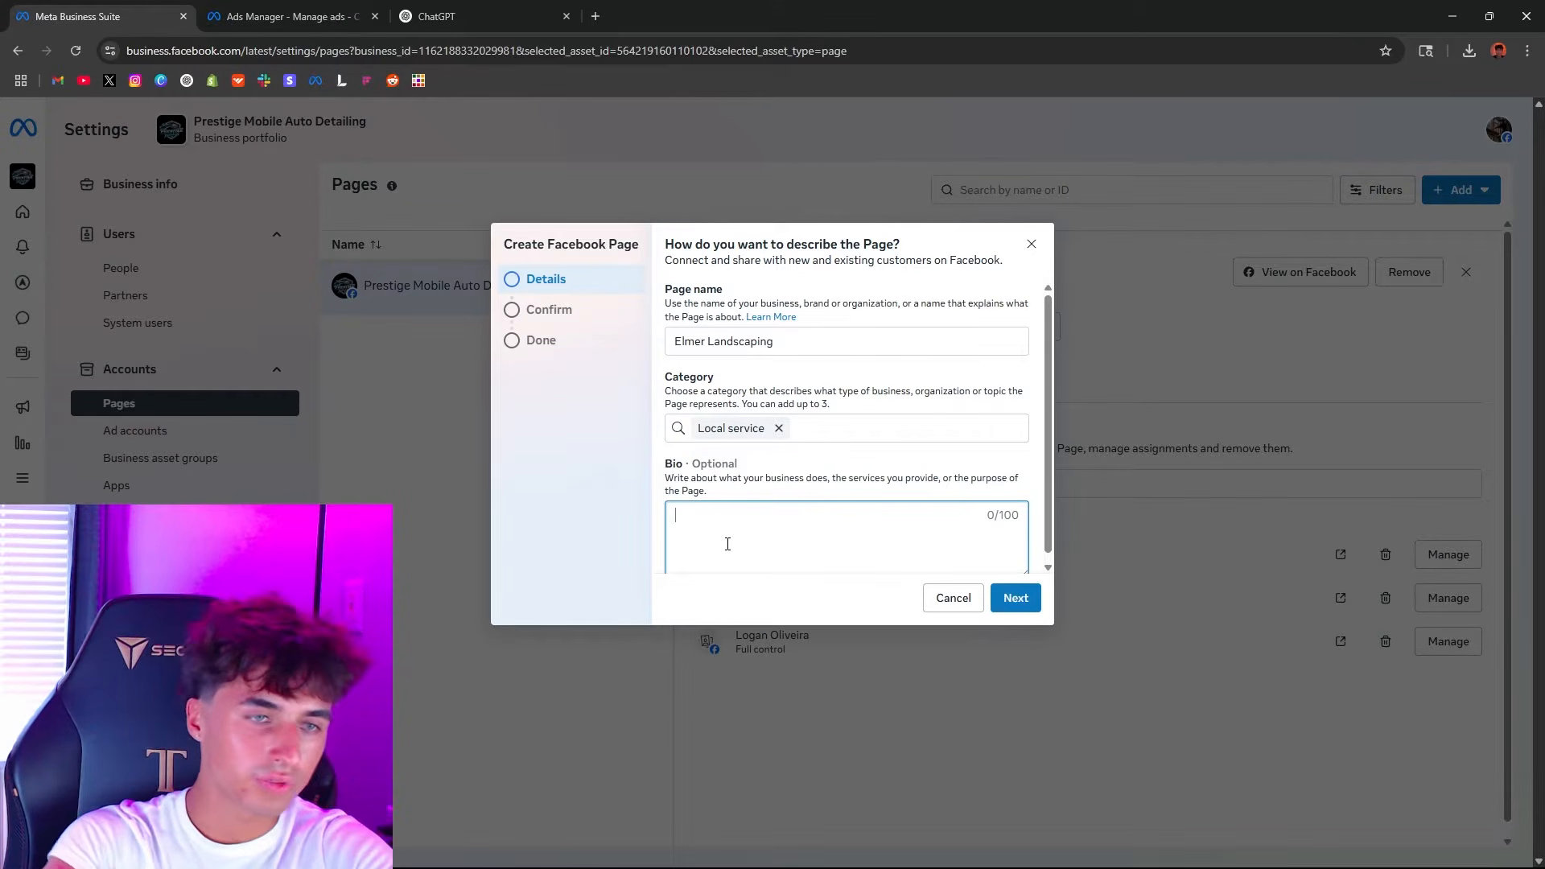
Step: Continue the new Page to its confirmation, agree to the terms, and close it without creating the Page
click(1015, 597)
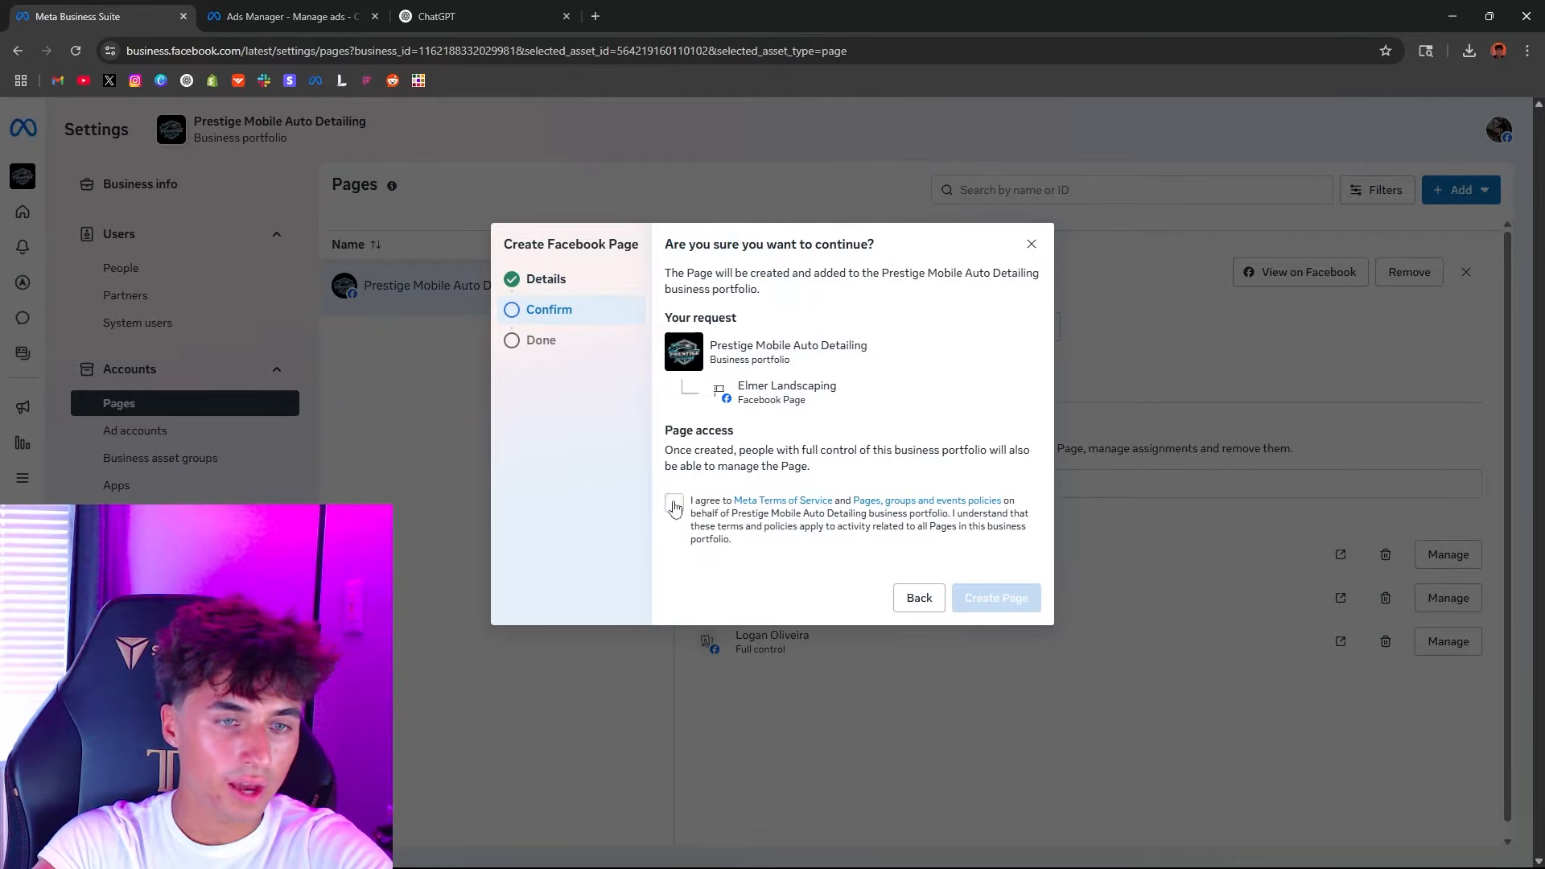
click(673, 503)
click(1031, 245)
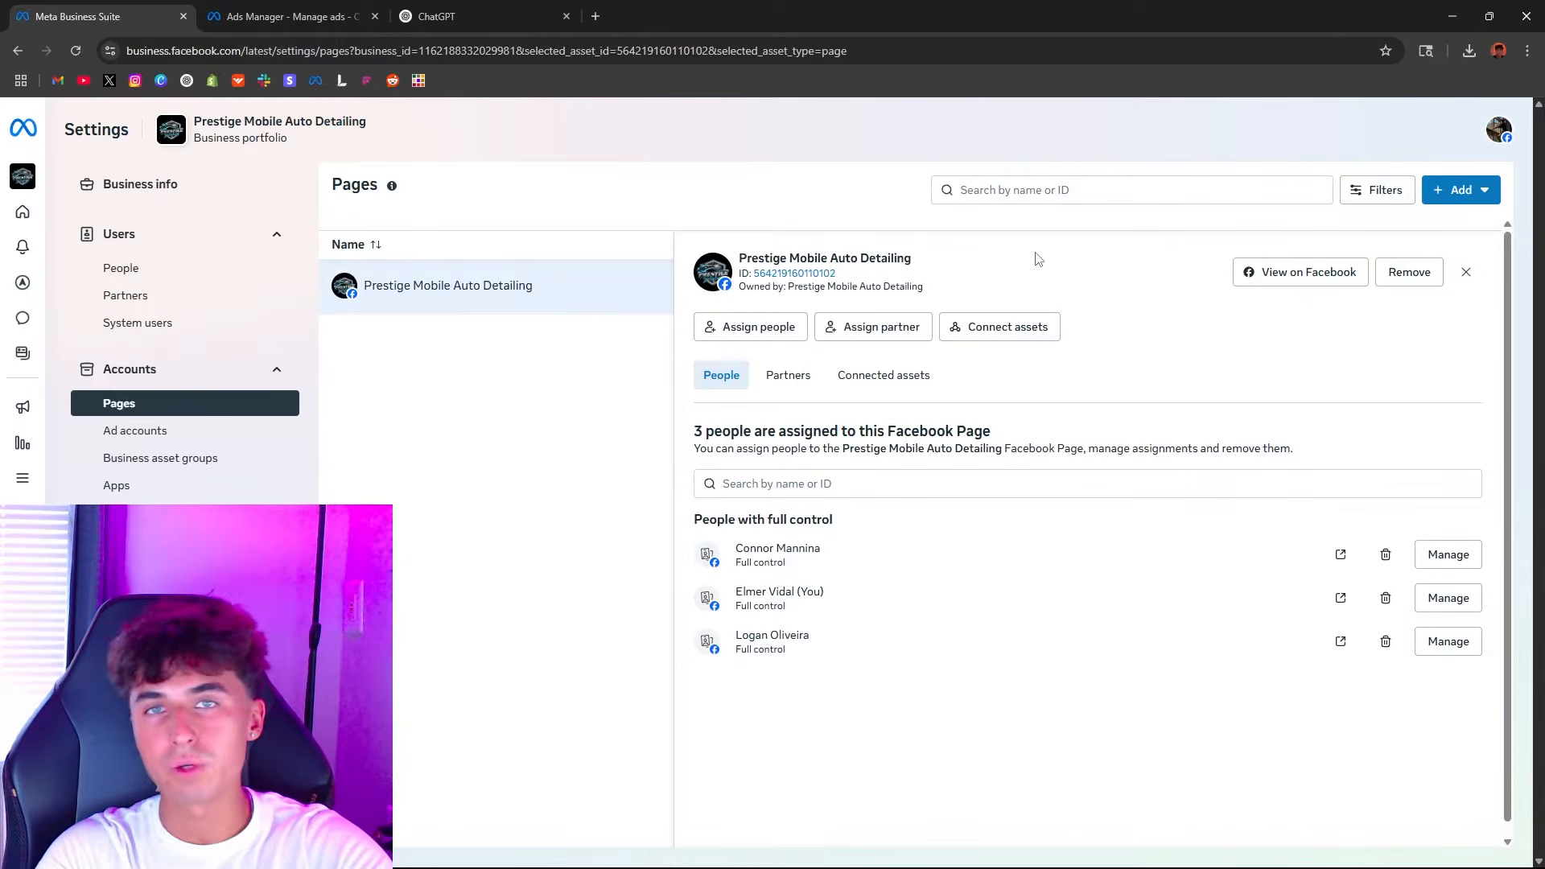
Step: Start a new ad account in the business portfolio and name it "Elmer Landscaping"
click(165, 437)
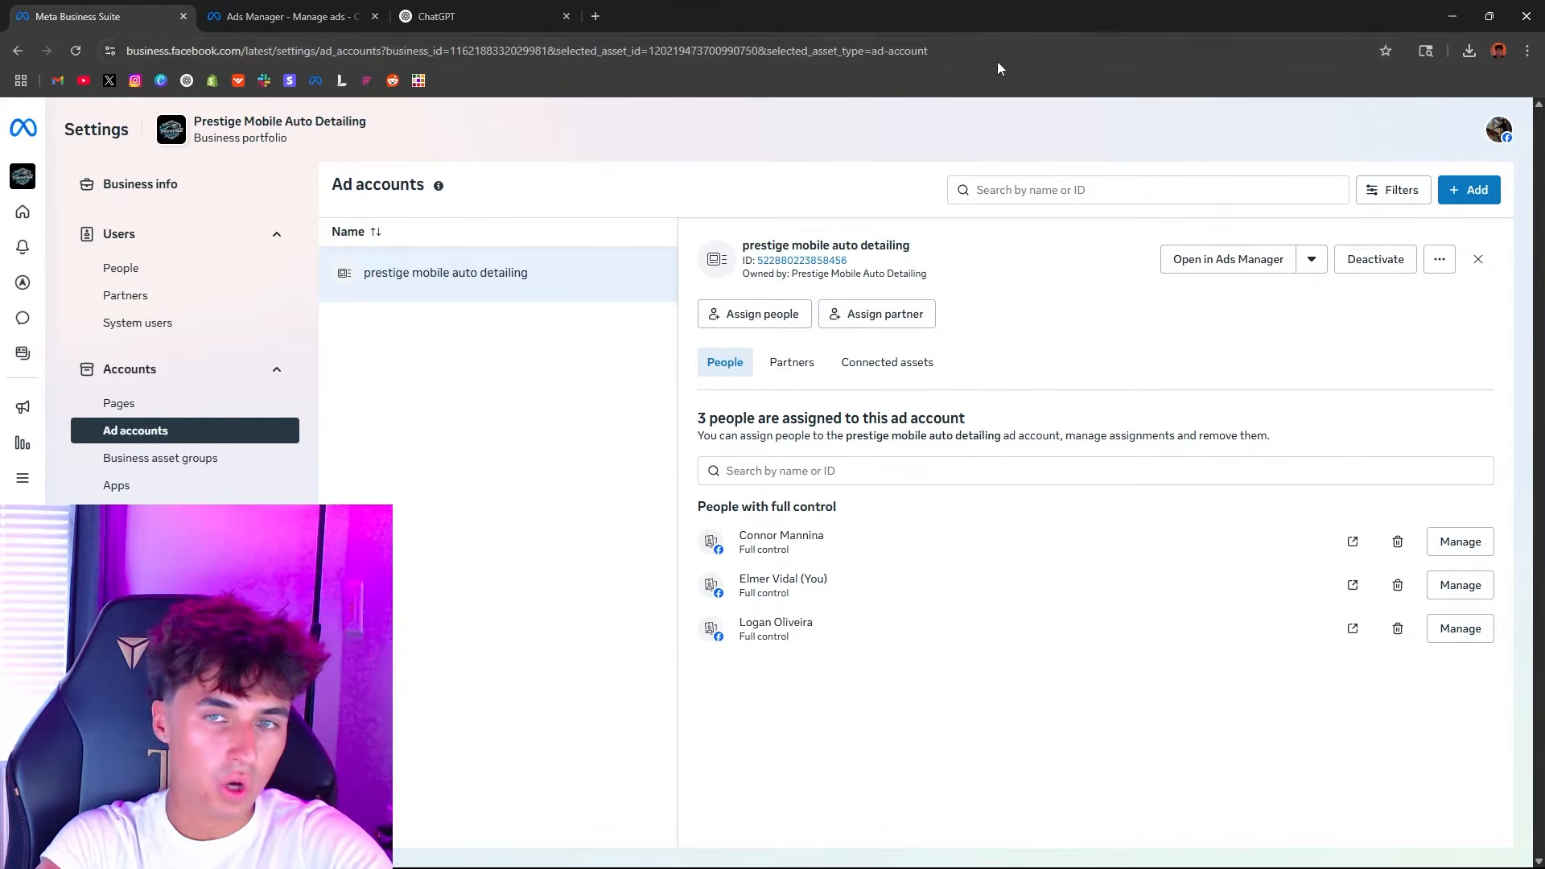
click(1469, 199)
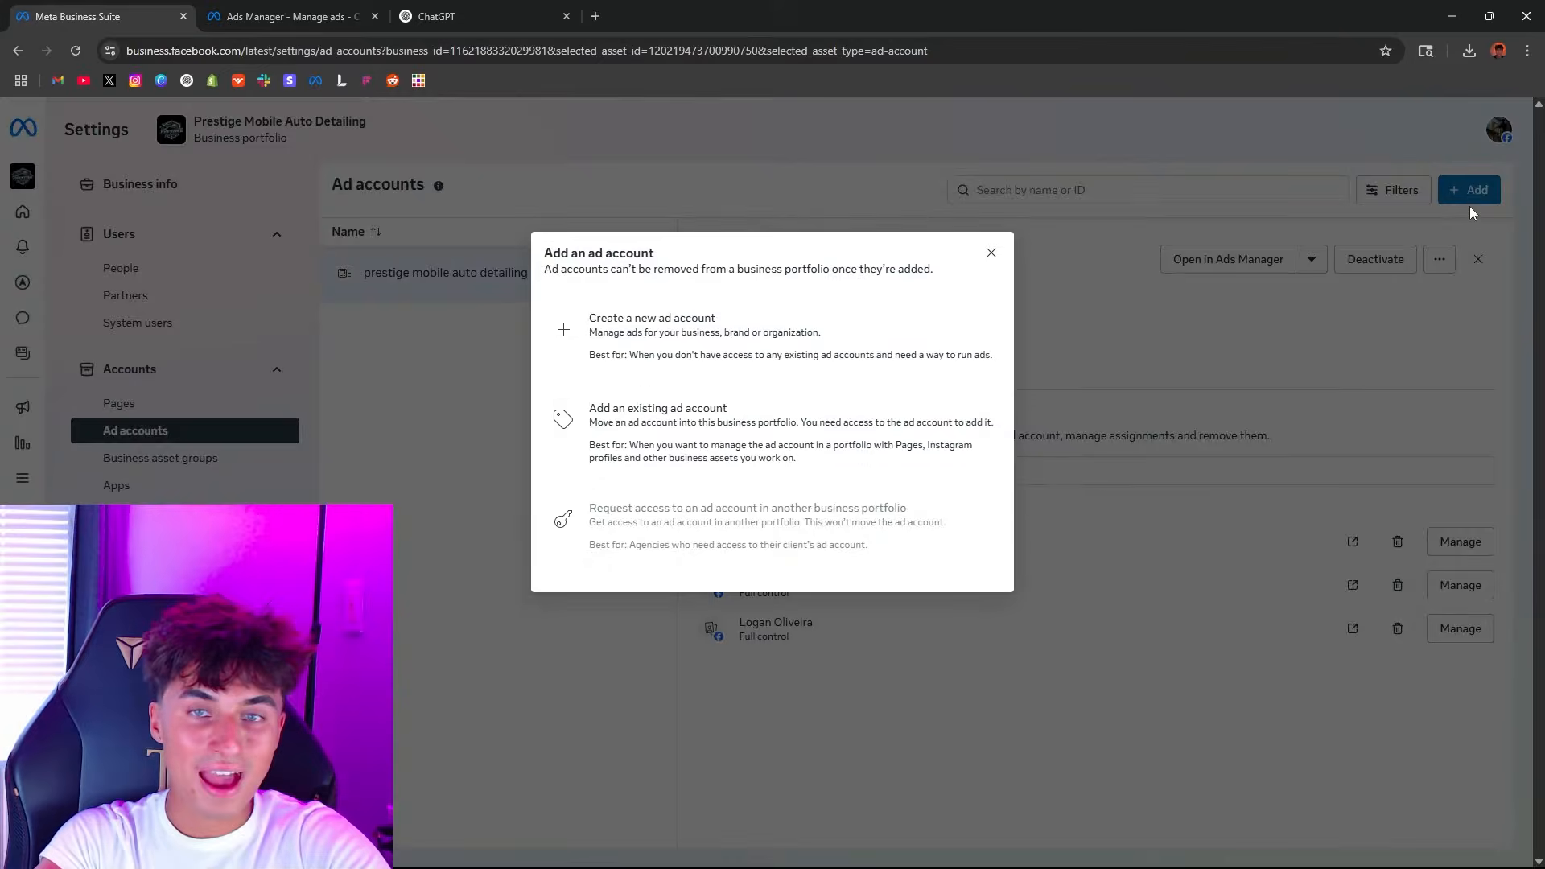
click(580, 340)
click(745, 316)
text(E)
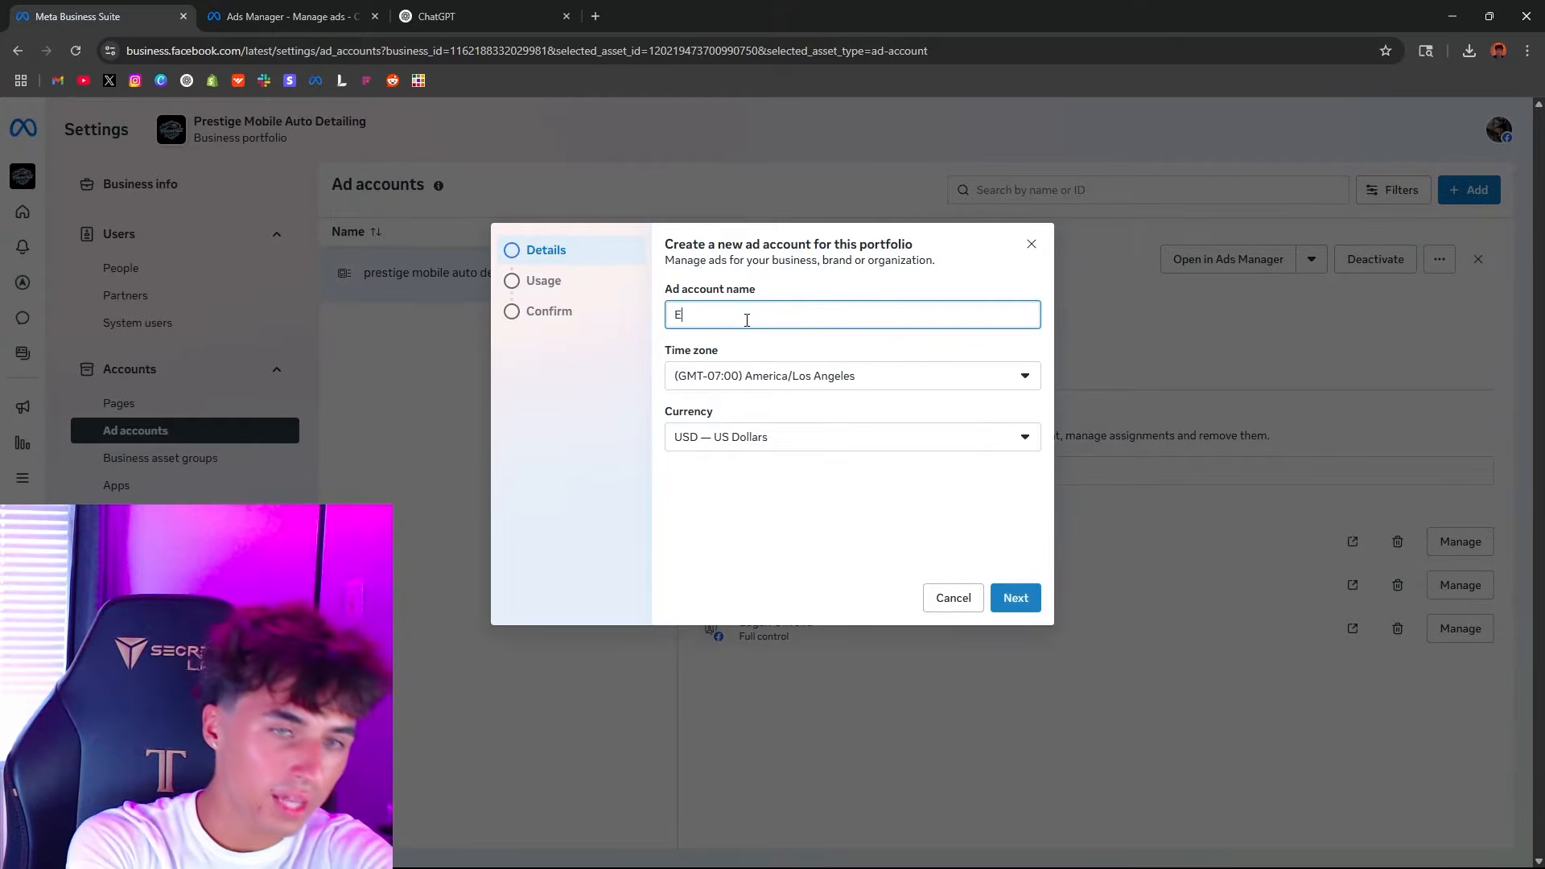
text(lmer Landscap)
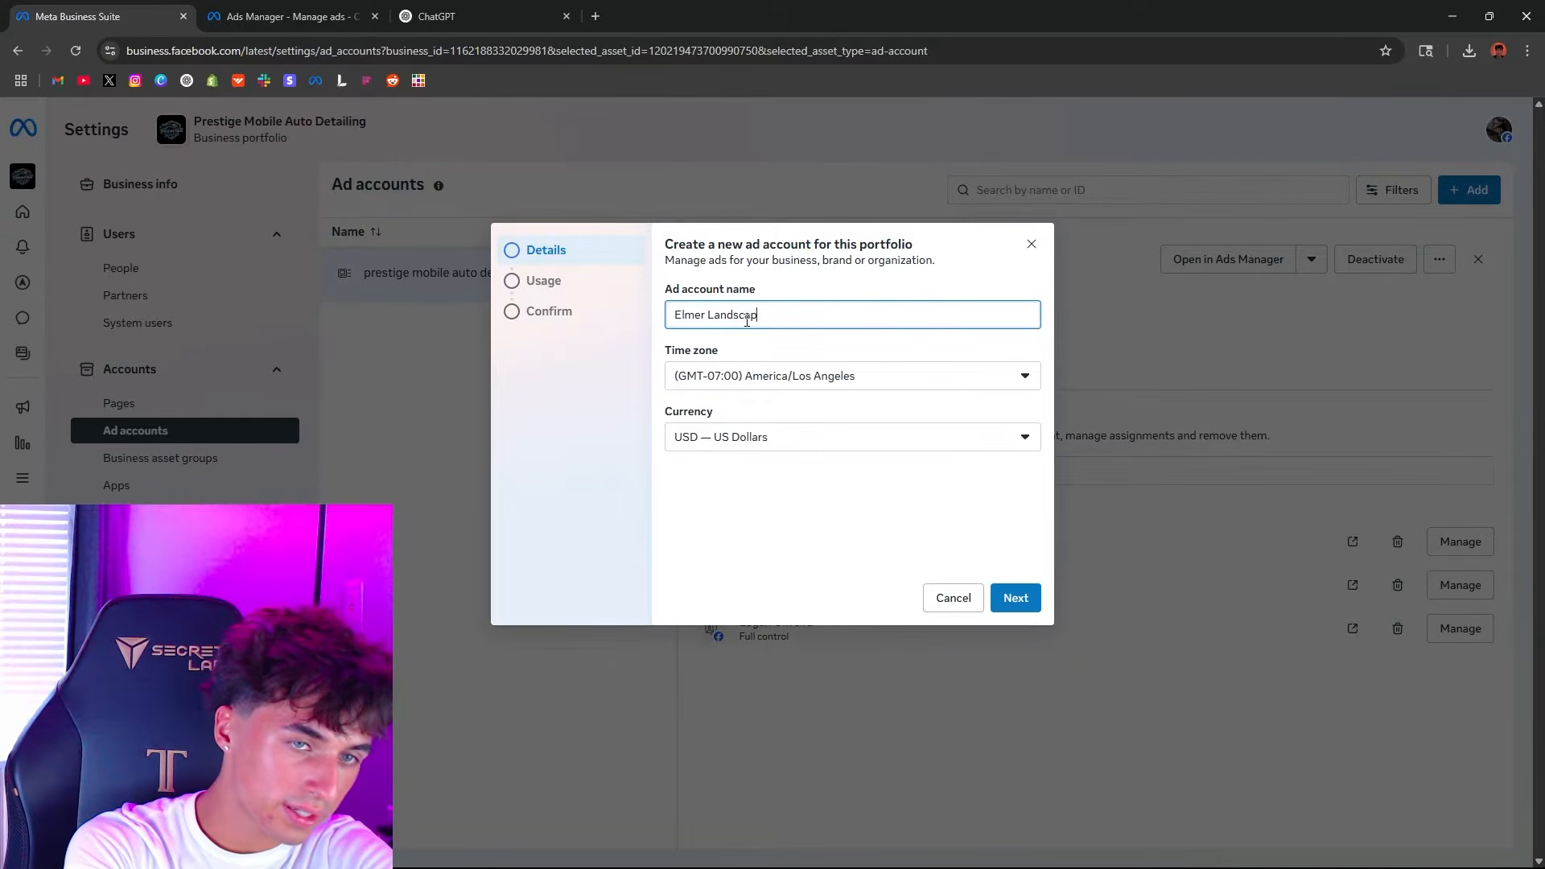
text(ing)
Step: Keep the default time zone, currency and usage settings, agree to the terms and create the ad account
click(1013, 597)
click(1013, 597)
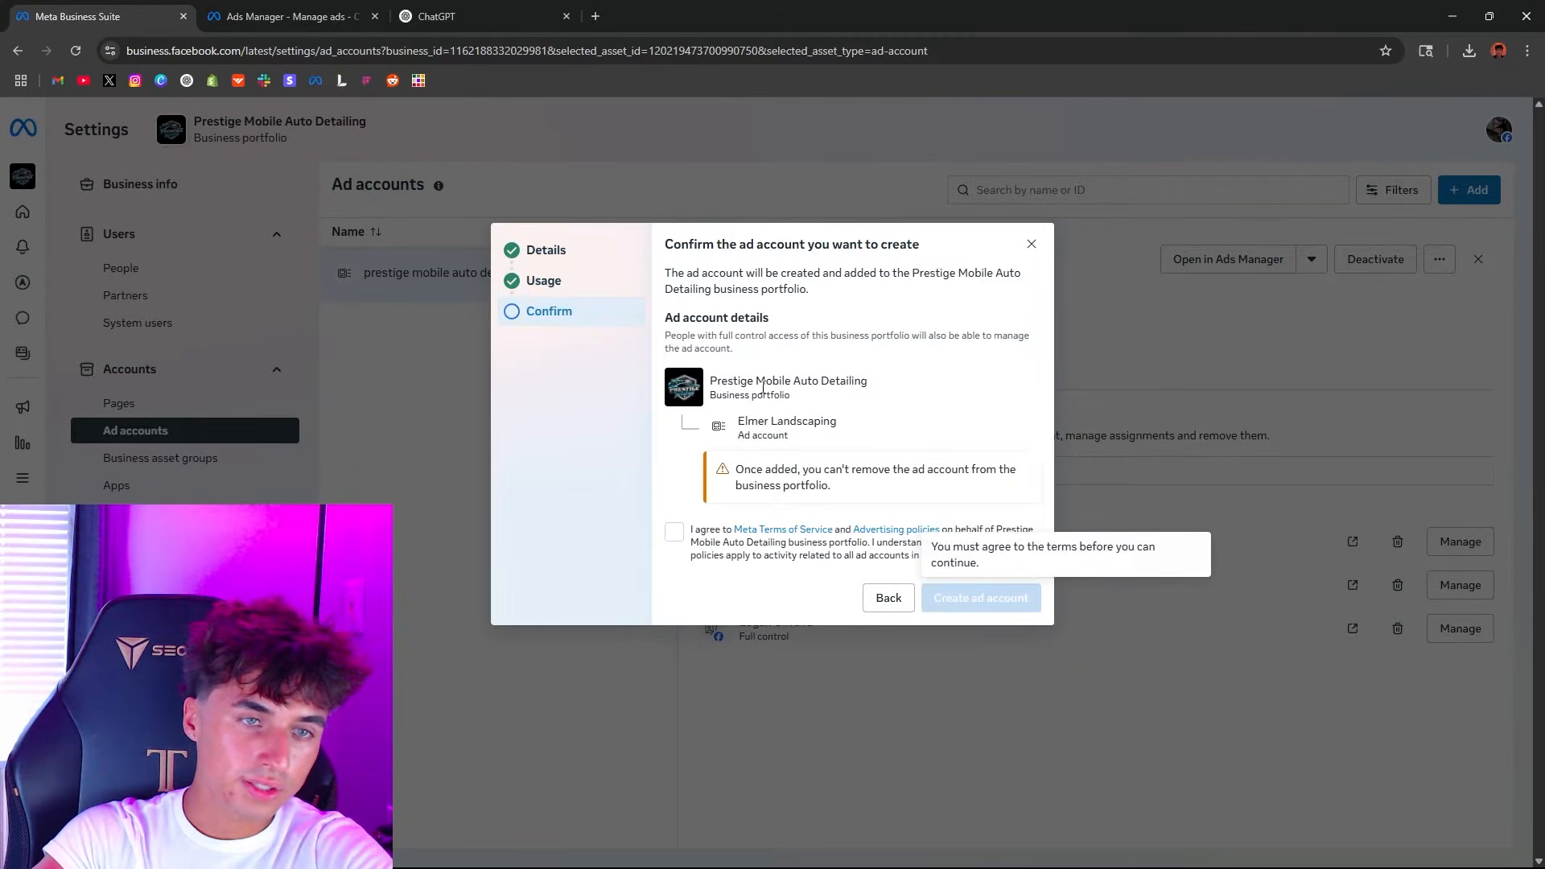
click(675, 531)
click(980, 597)
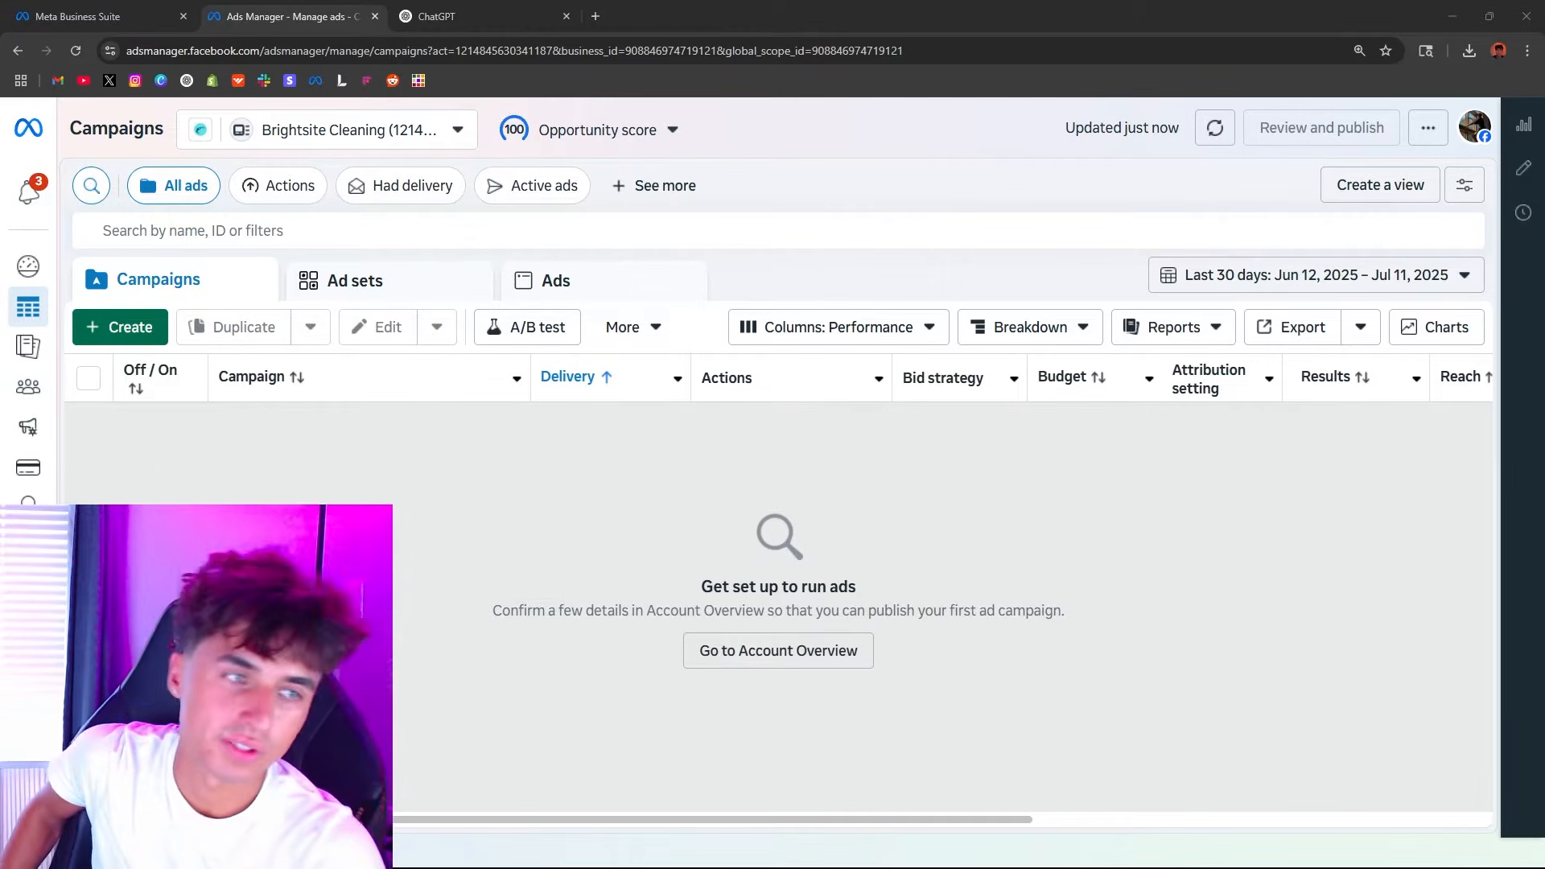
Step: In Ads Manager, create a new campaign with the Auction buying type and the Leads objective
click(103, 333)
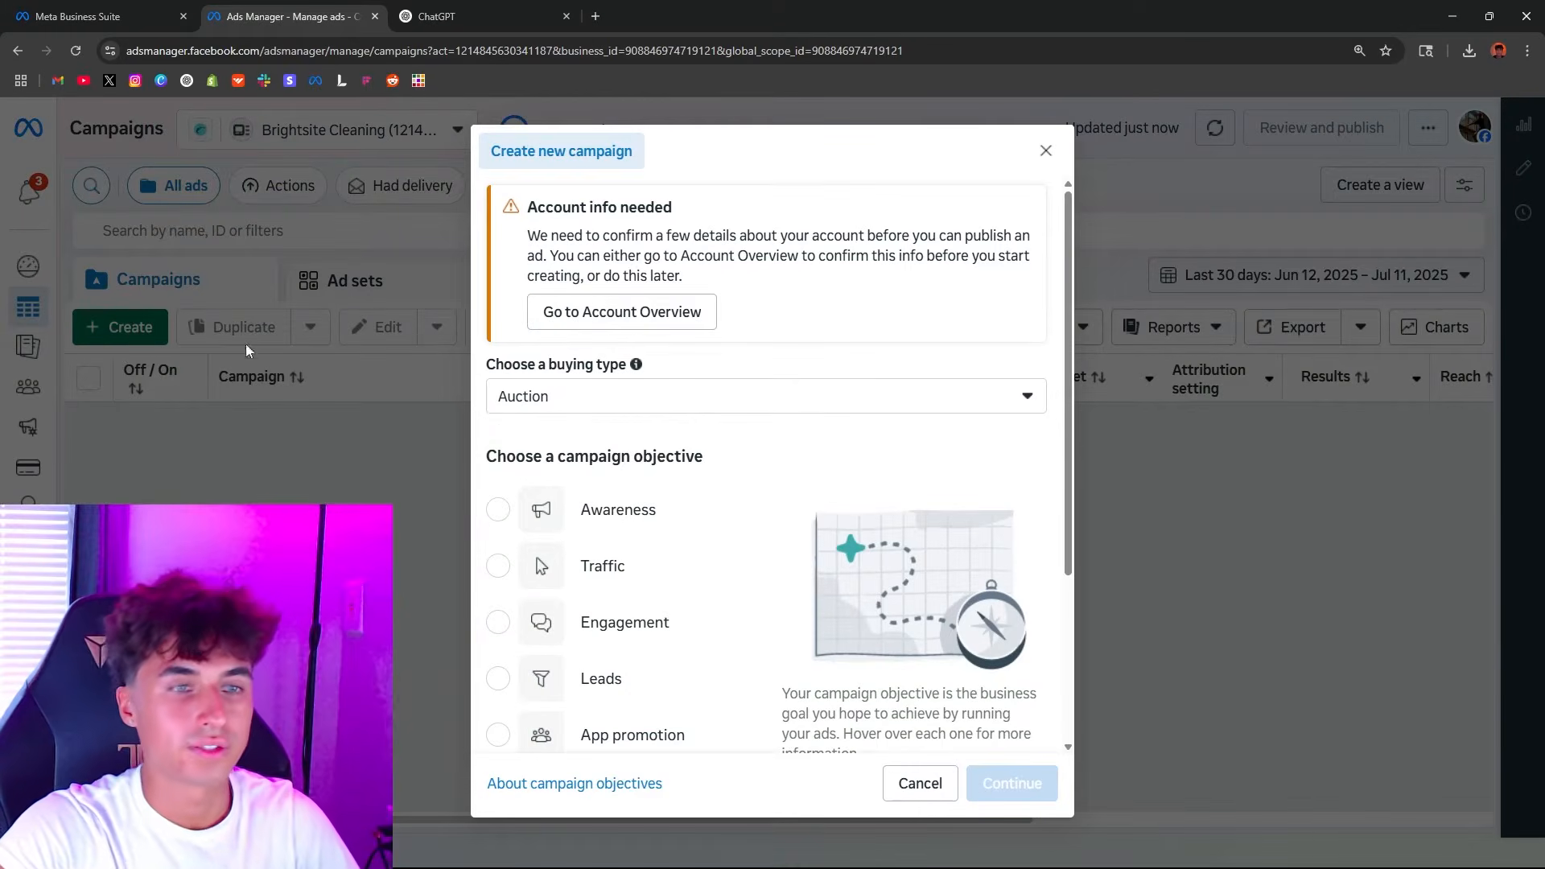
click(527, 398)
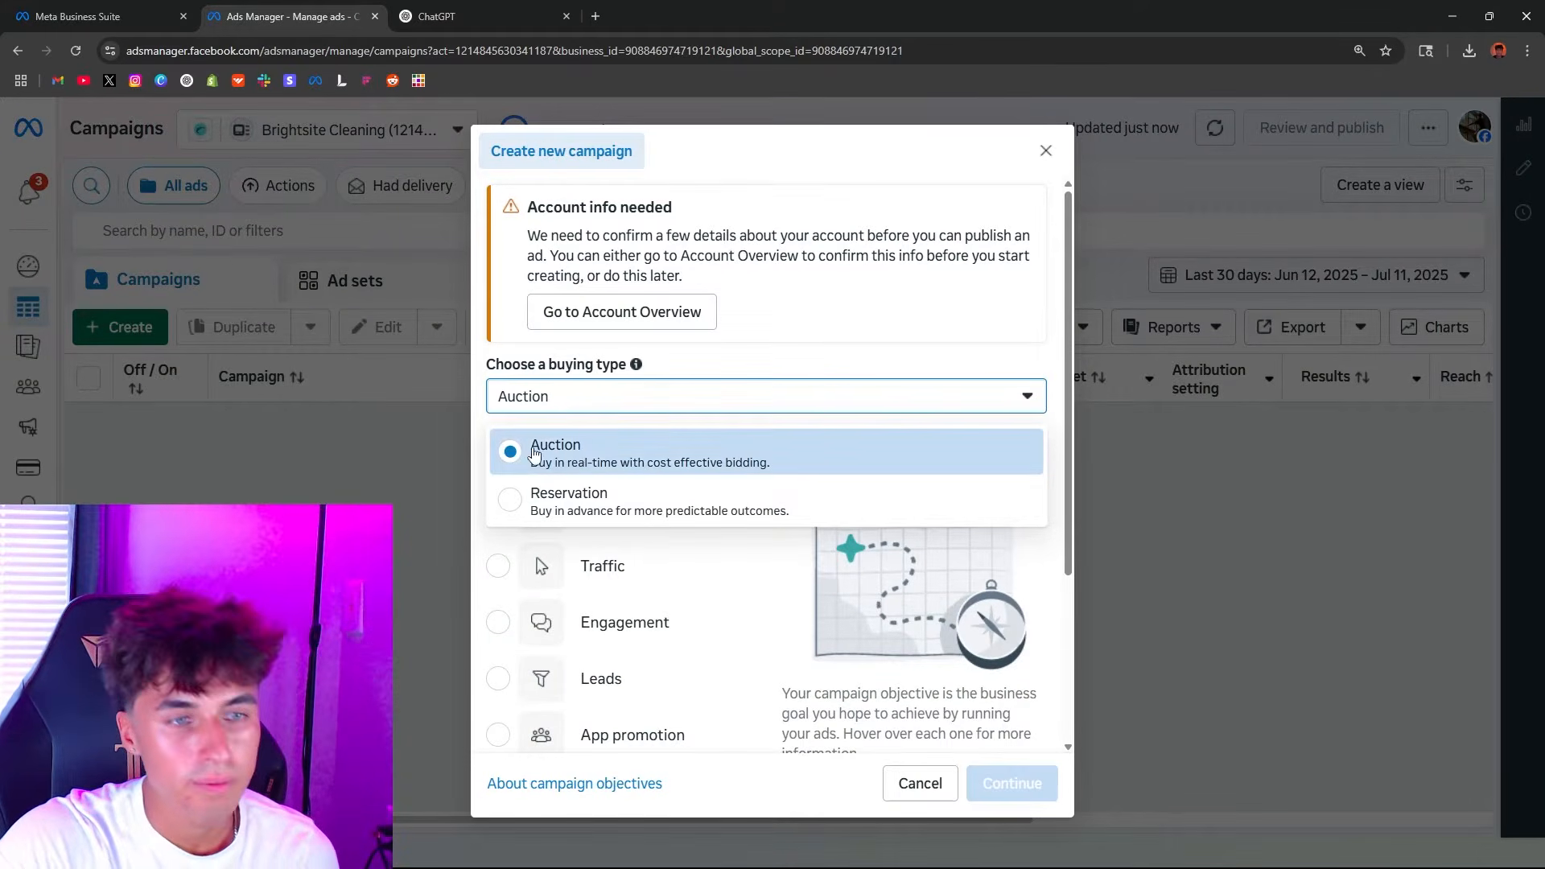
click(533, 452)
scroll(657, 566, down, 3)
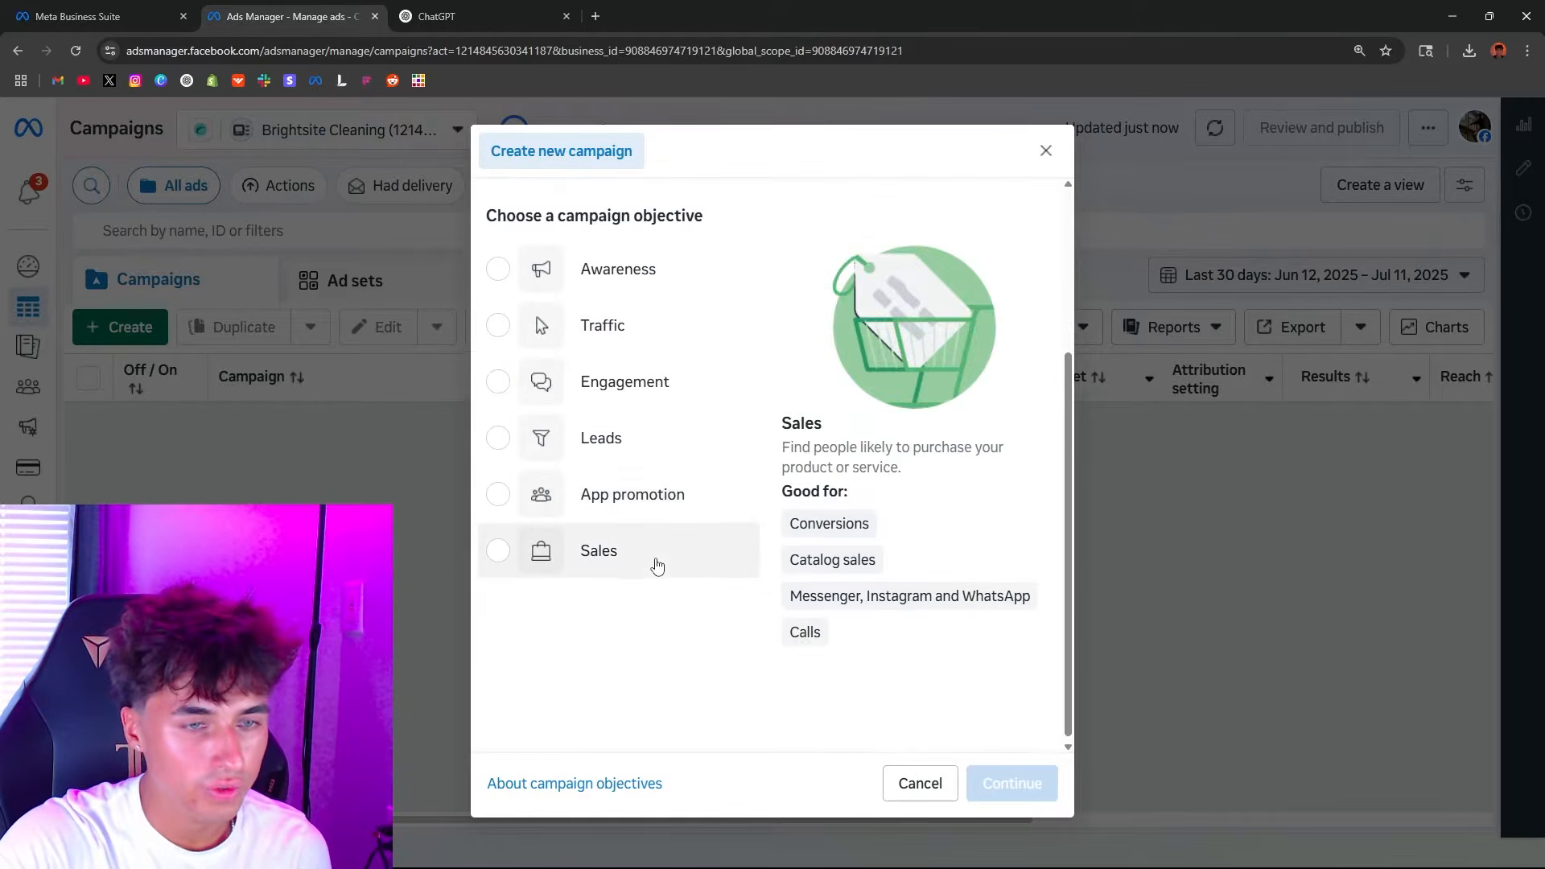
click(514, 447)
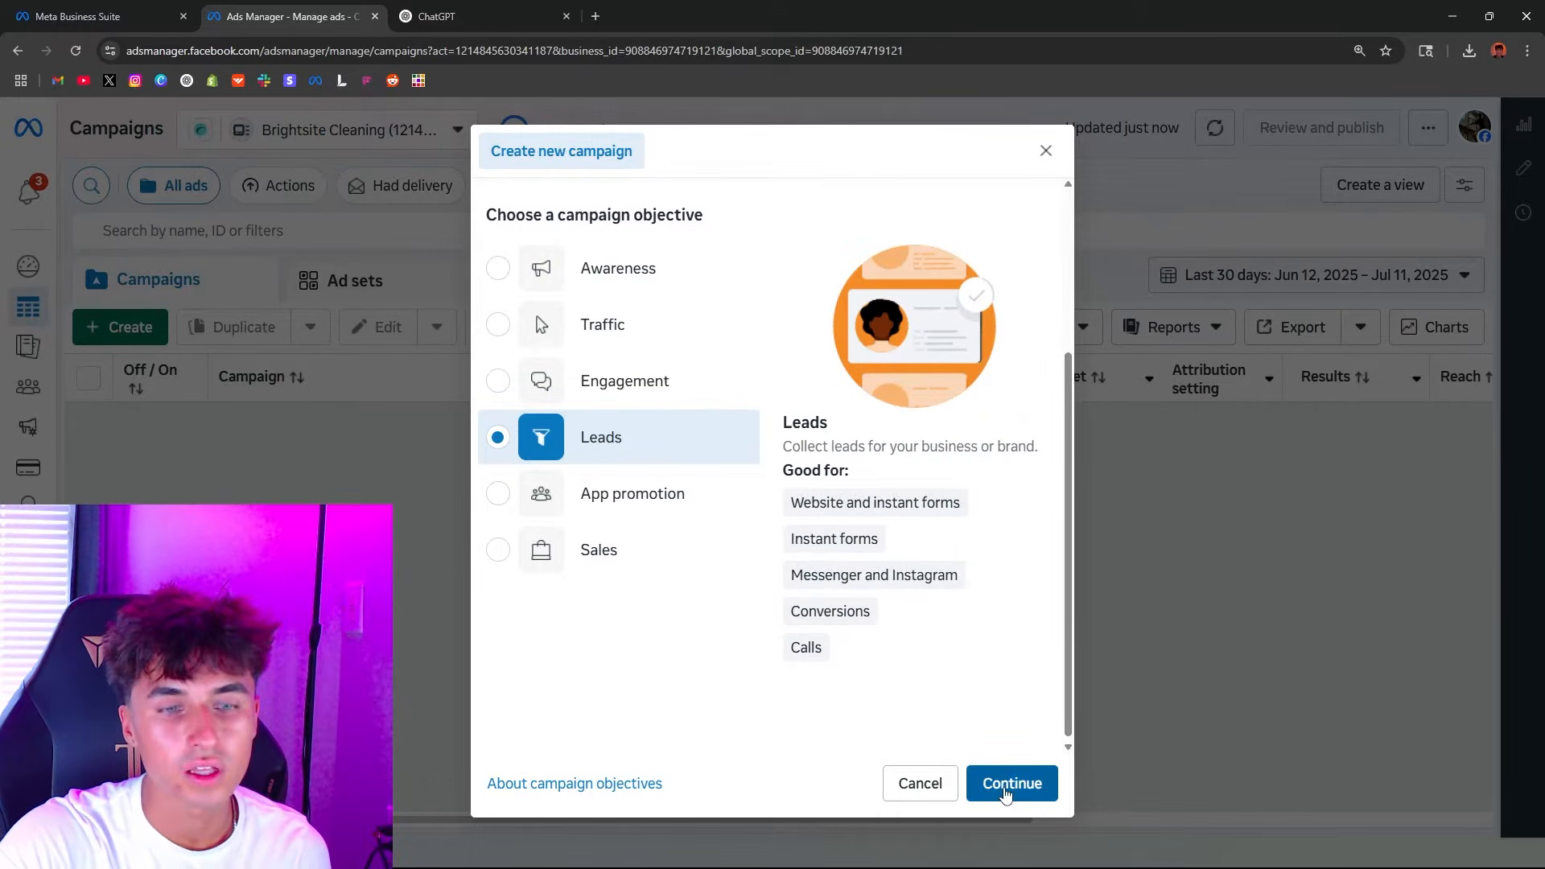
click(1006, 785)
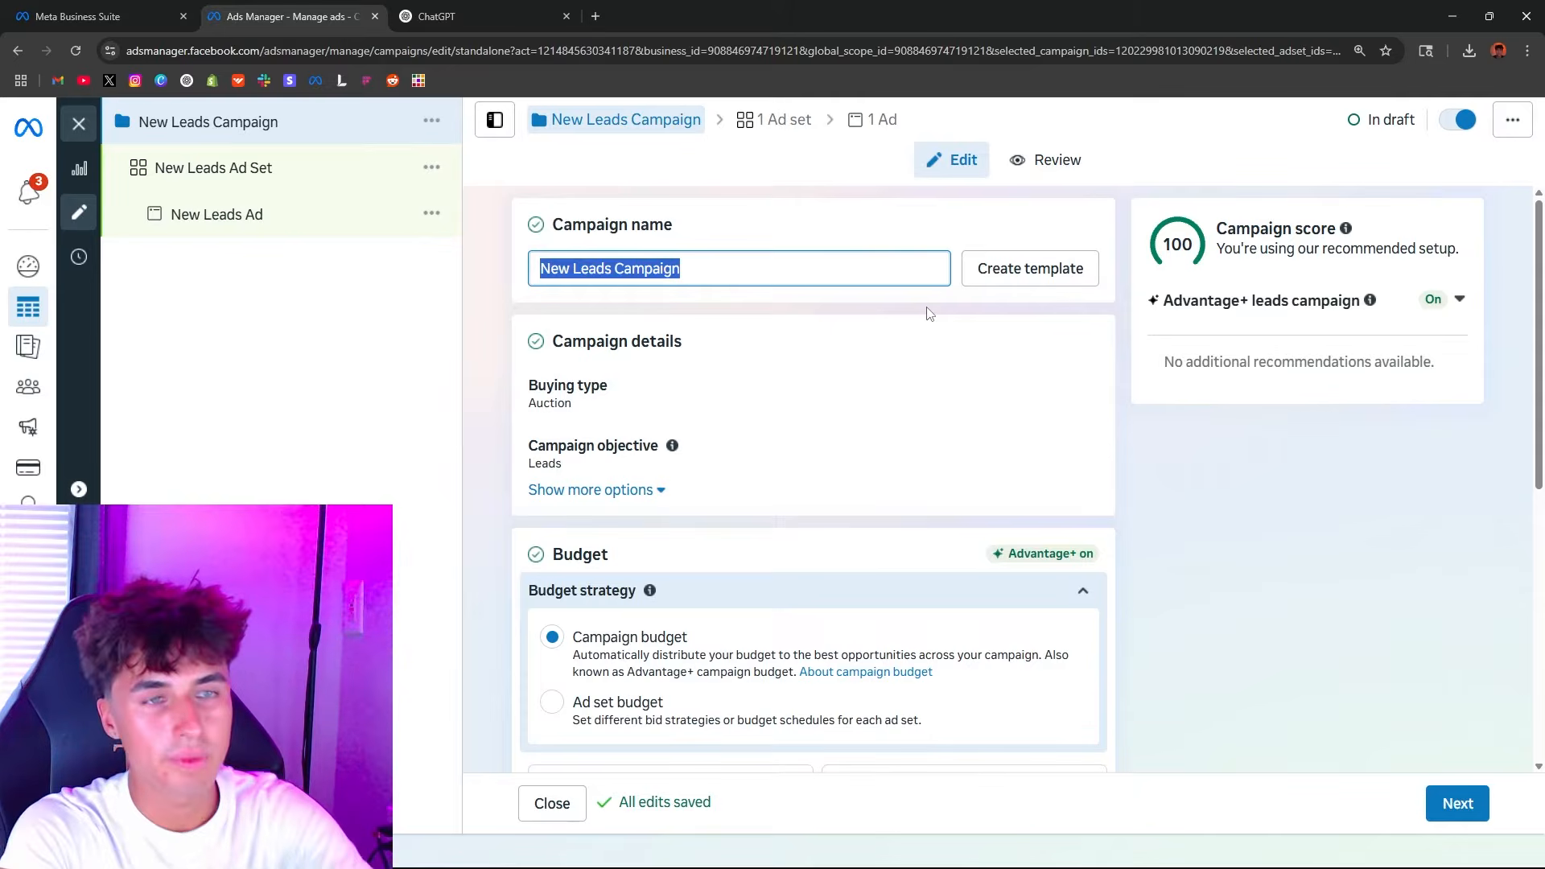
Step: Rename the campaign as "BROAD free quote"
key(BackSpace)
text(F)
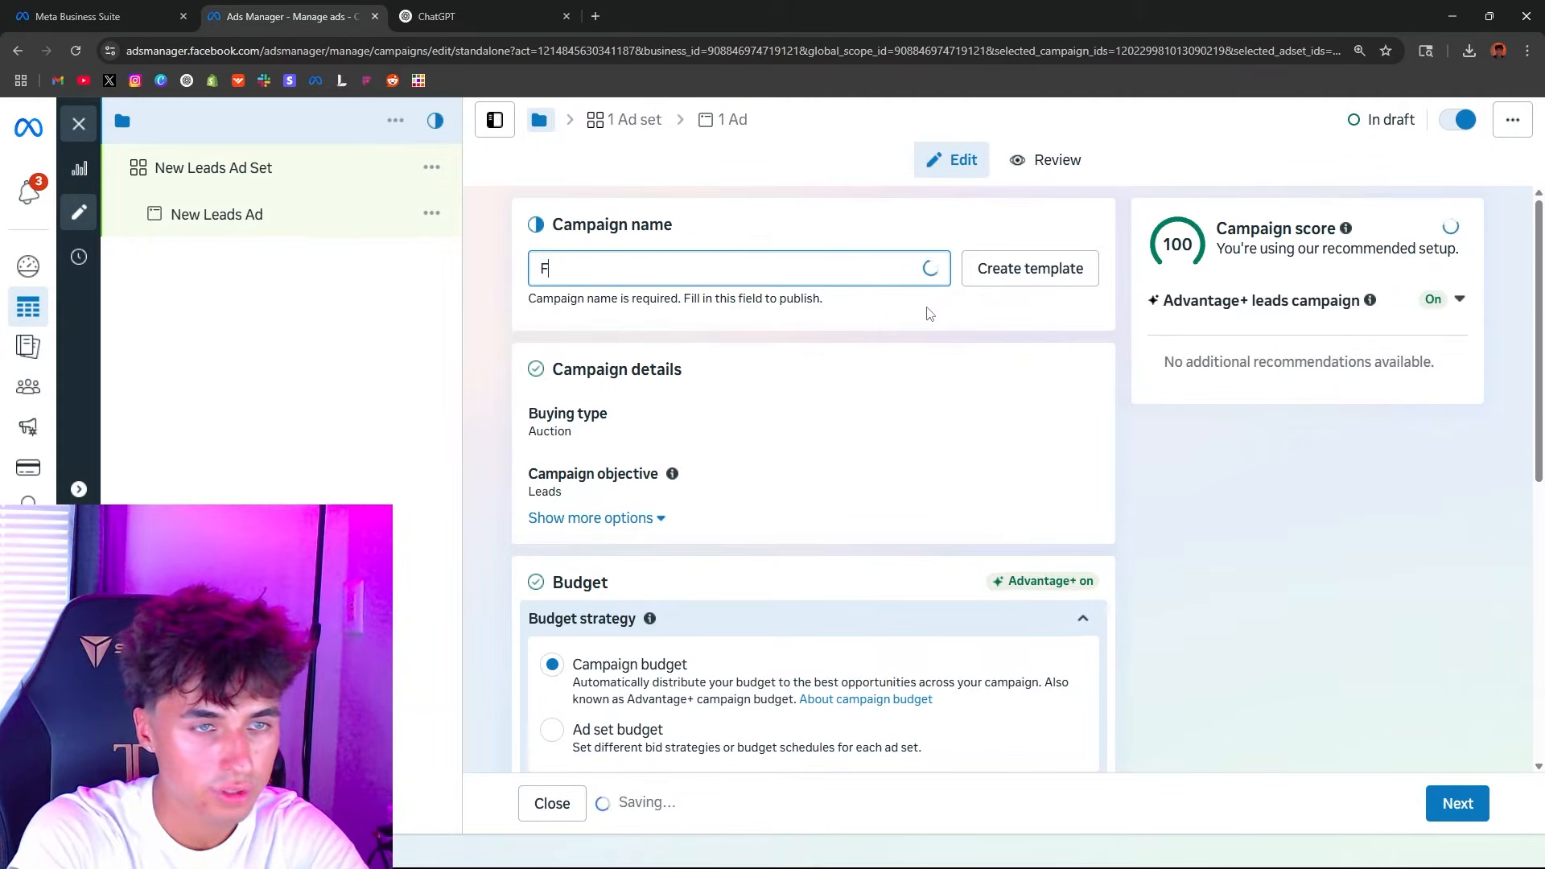
key(BackSpace)
text(BROAD free qu)
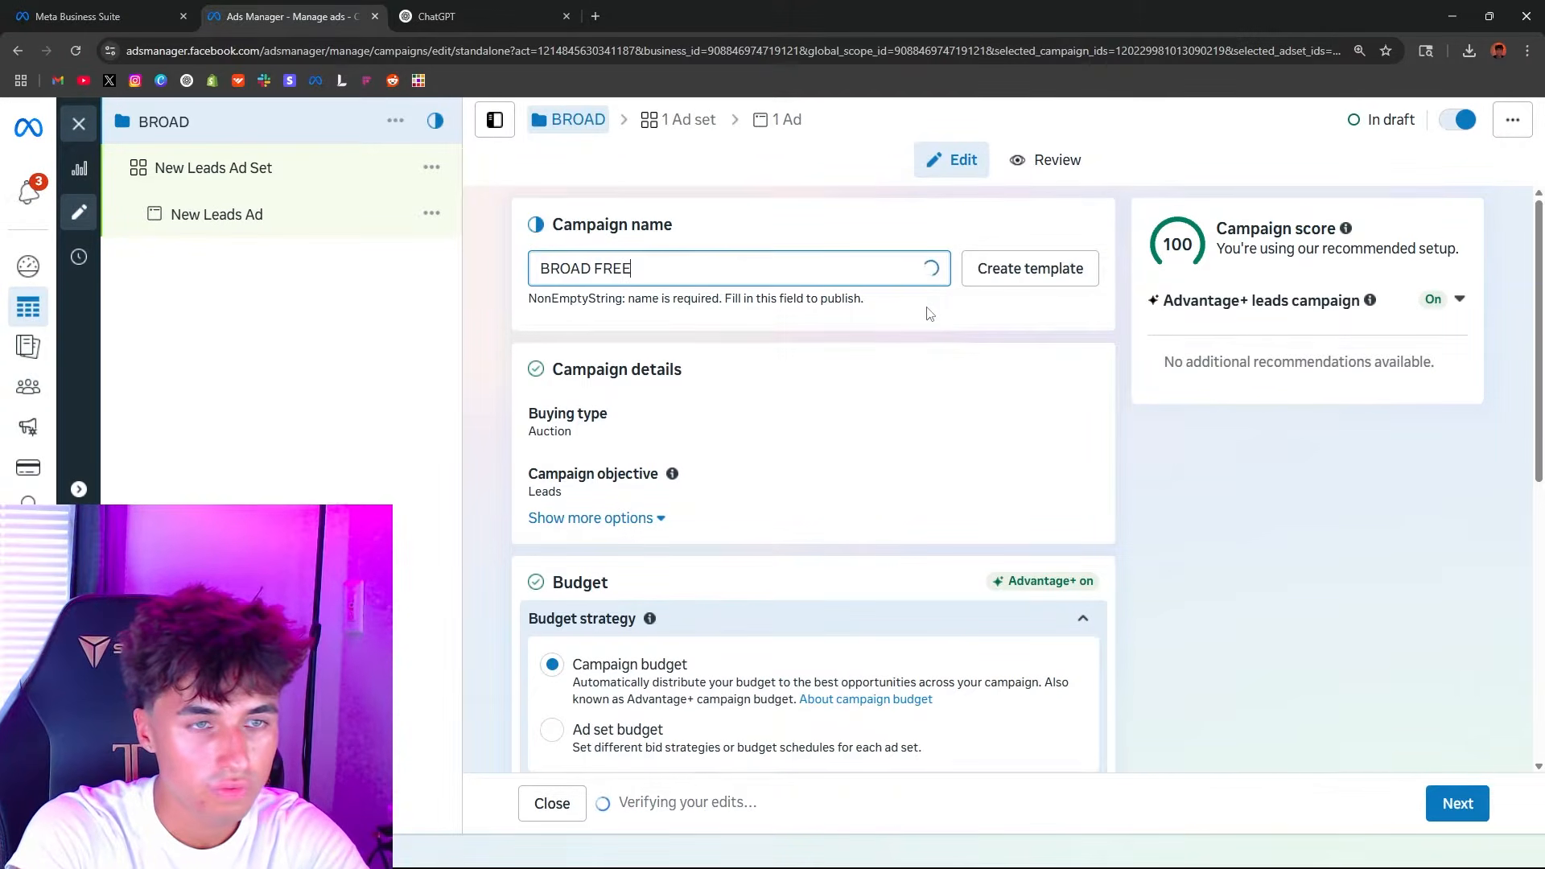
text(ote)
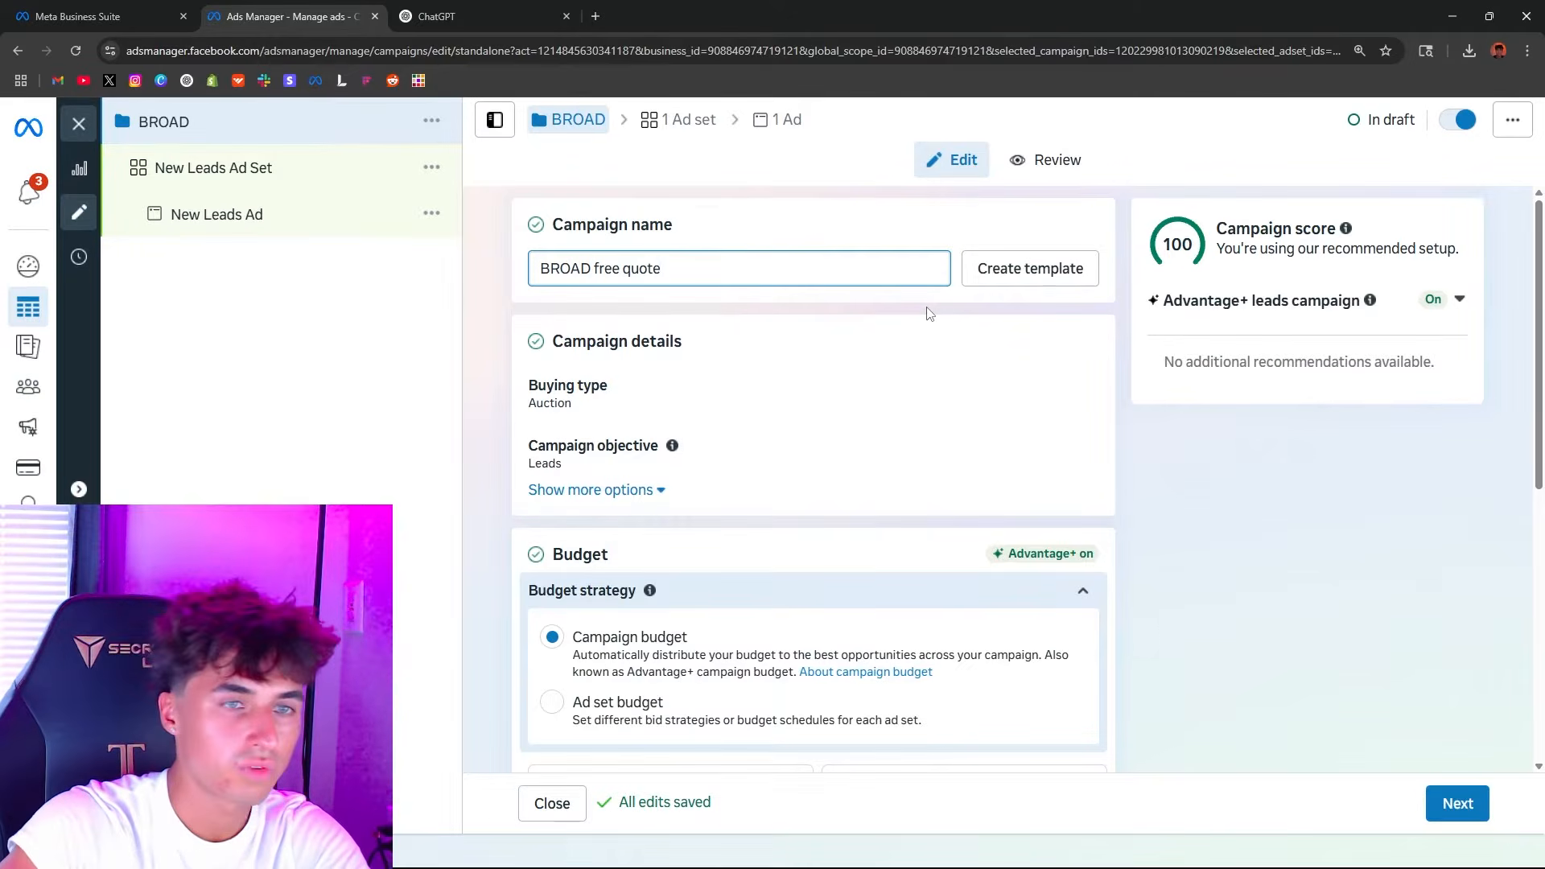
click(473, 342)
Step: Examine the campaign's budget strategy options and daily budget amount without changing them
scroll(527, 354, down, 2)
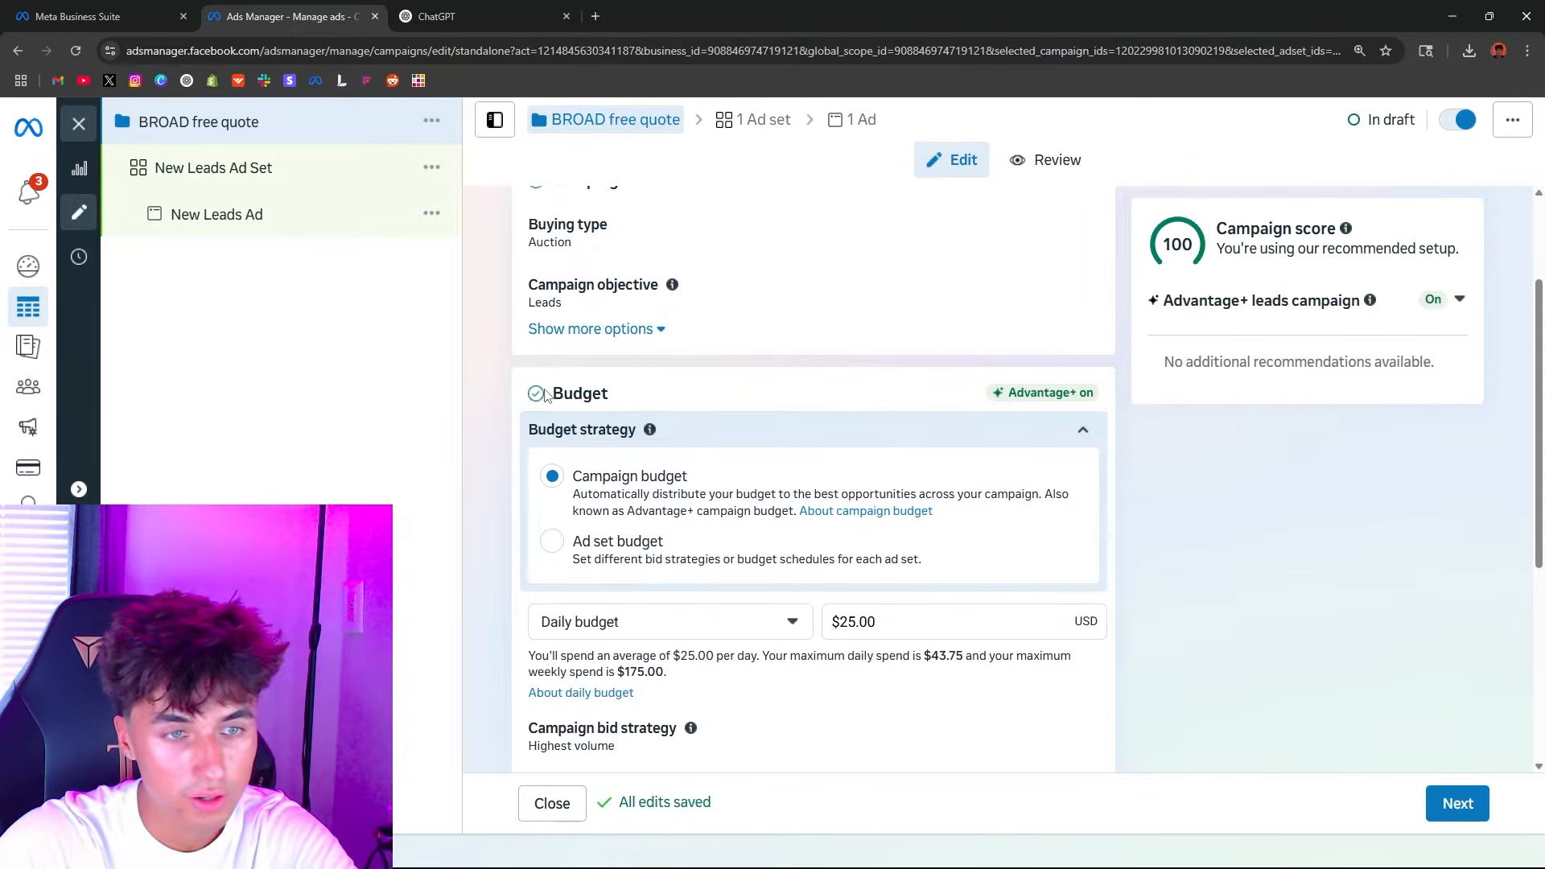
scroll(563, 354, down, 2)
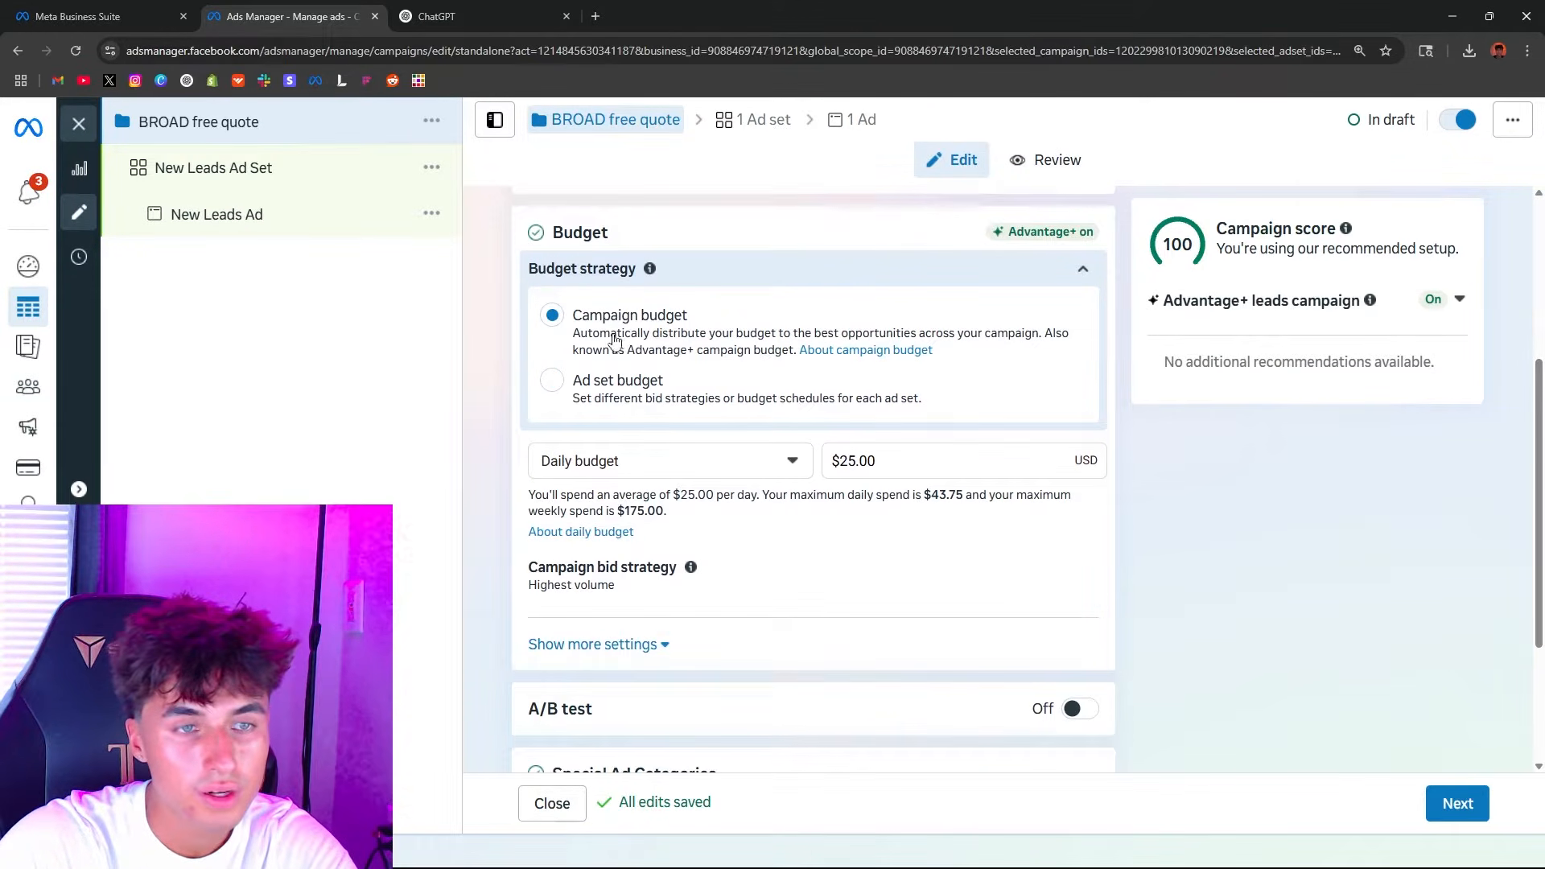
click(886, 471)
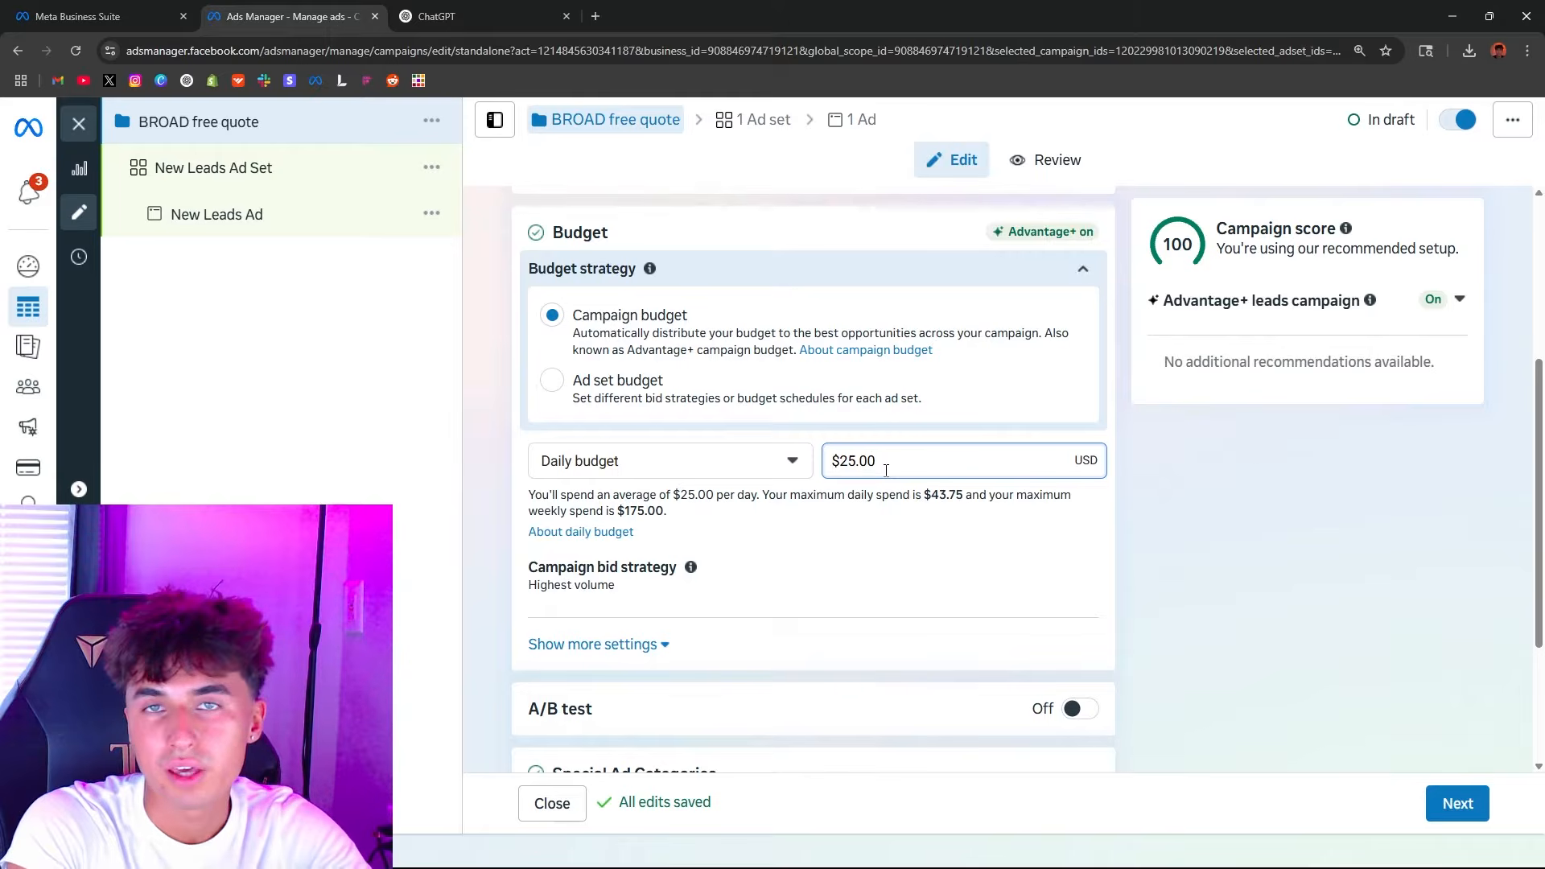
drag(880, 470, 808, 460)
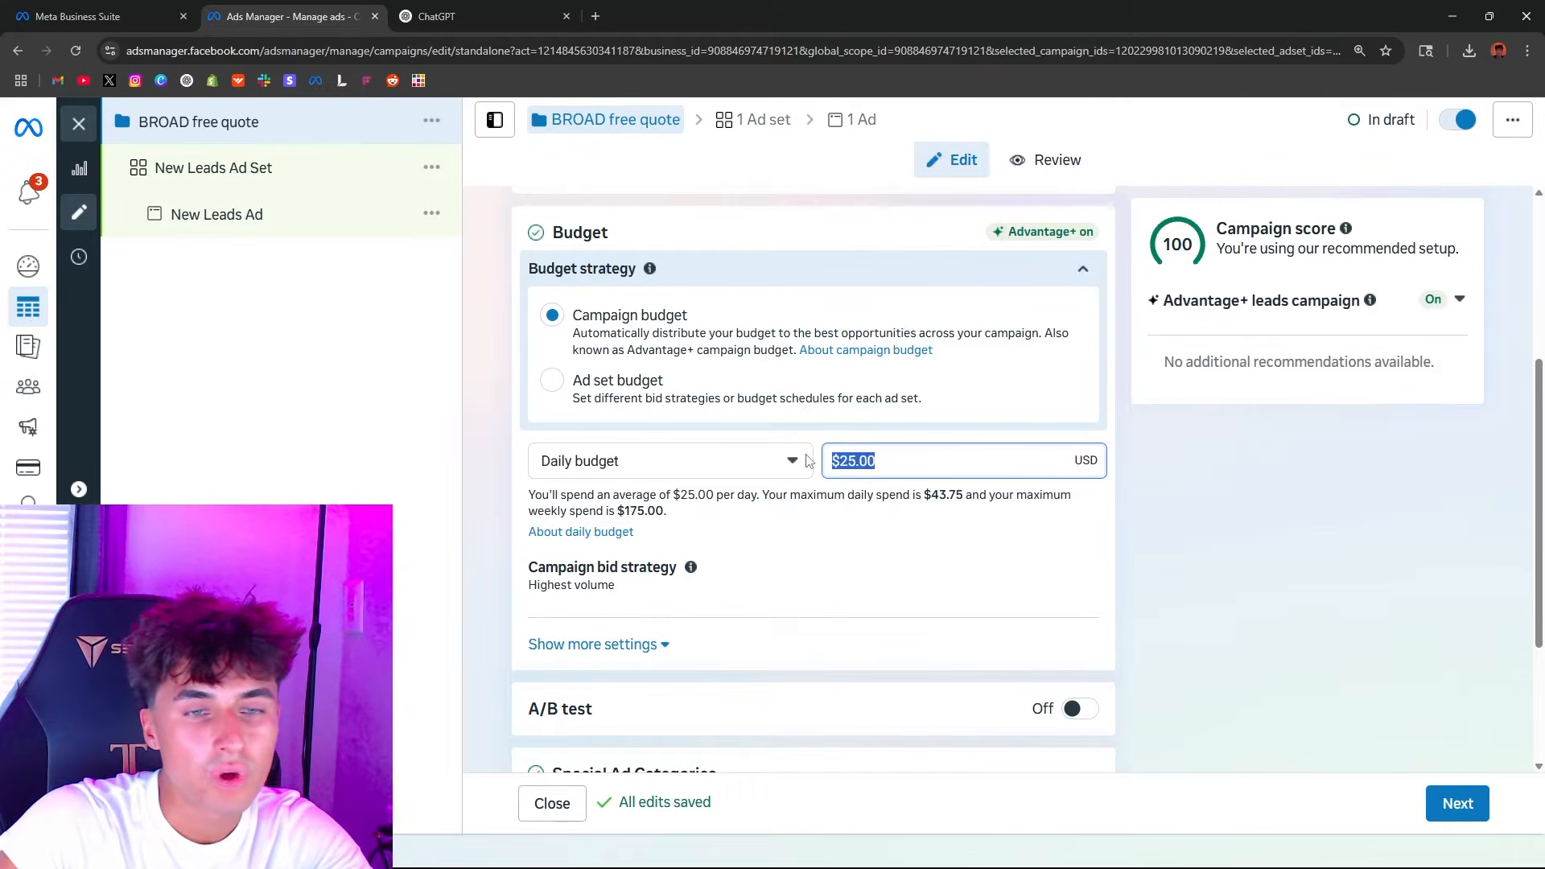
click(843, 461)
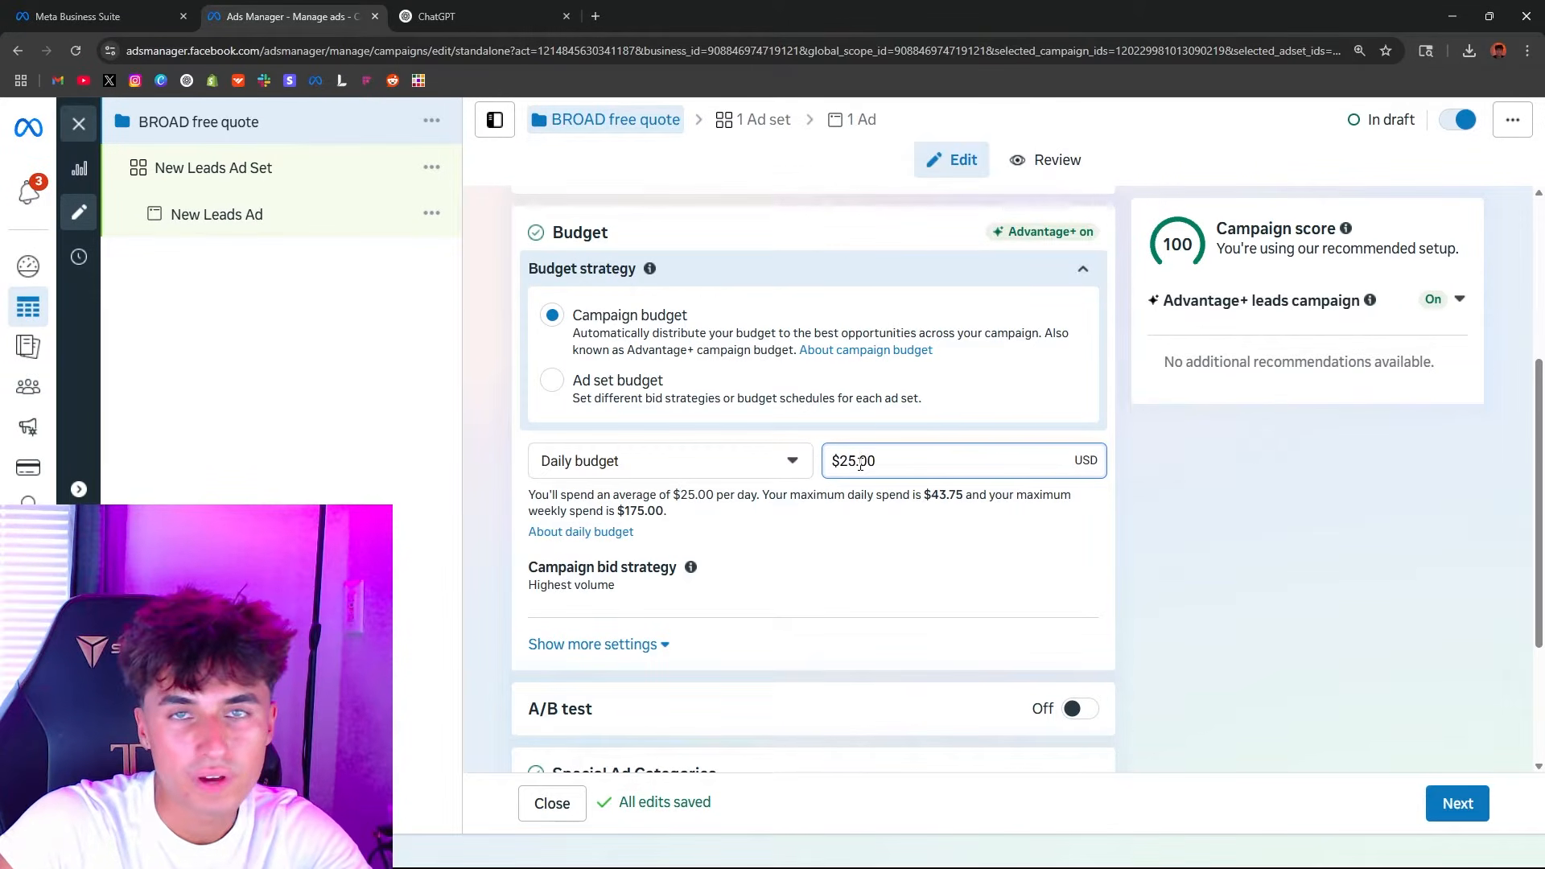
click(1218, 498)
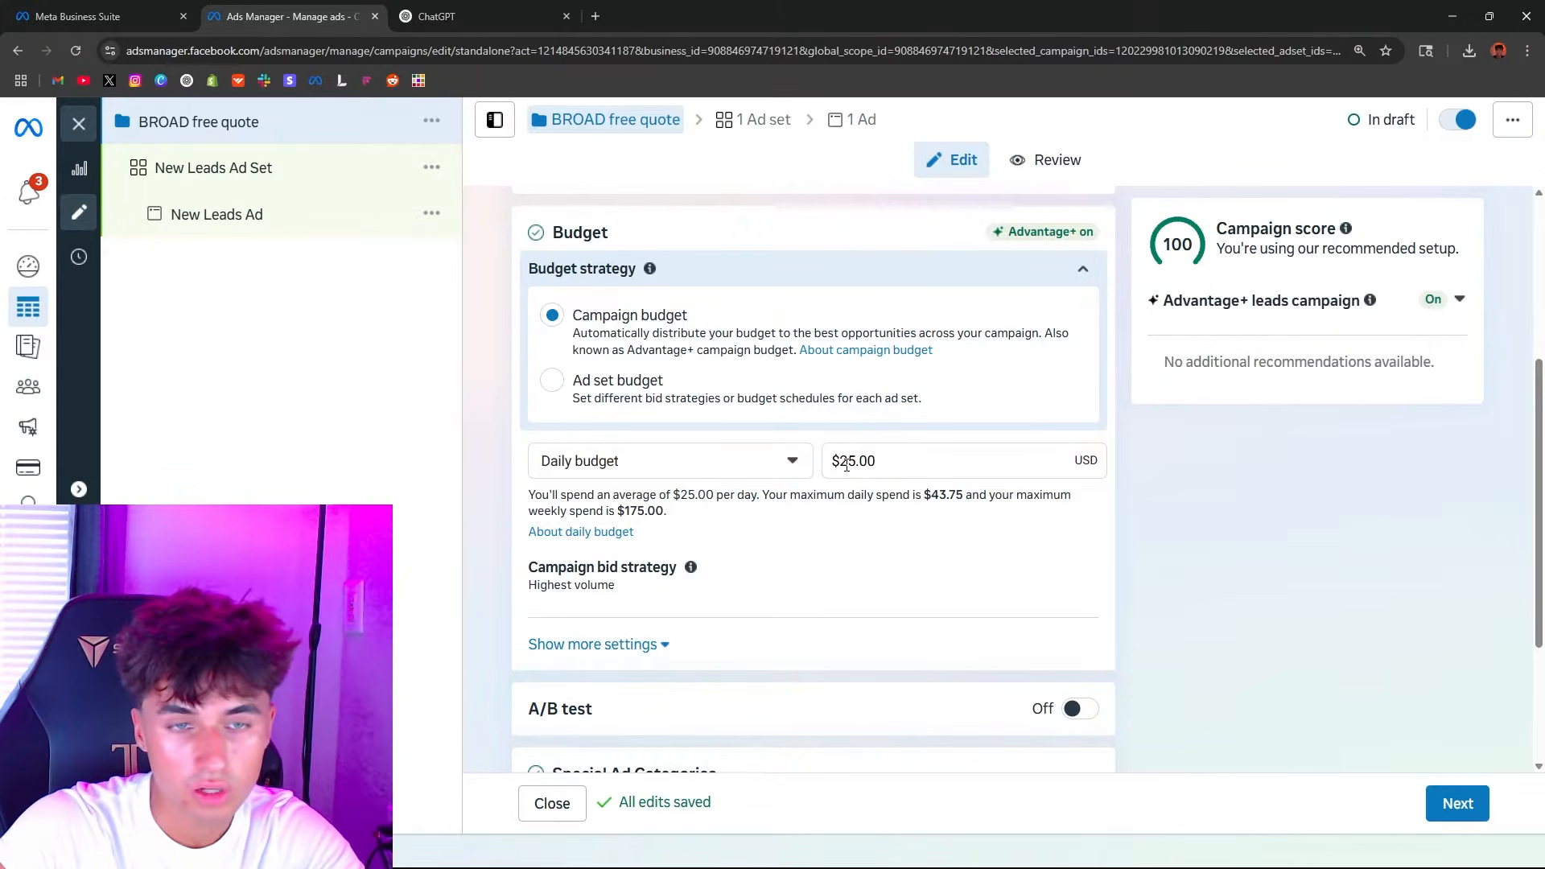
Step: Examine the campaign bid strategy choices, including the bid cap under the other options, without changing the strategy
scroll(1155, 532, down, 3)
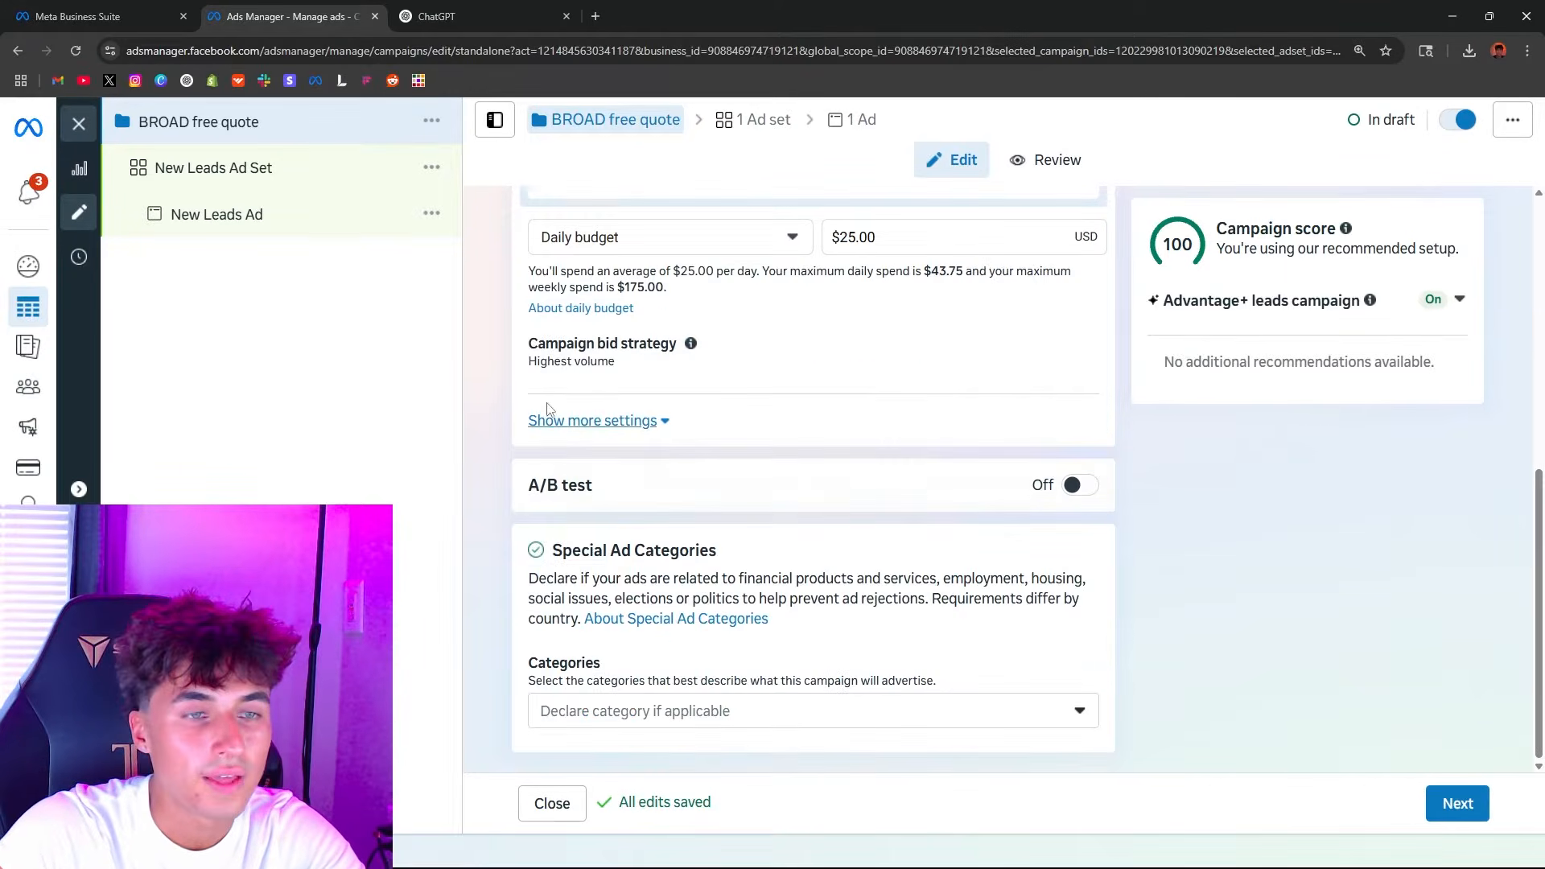
click(652, 368)
click(658, 341)
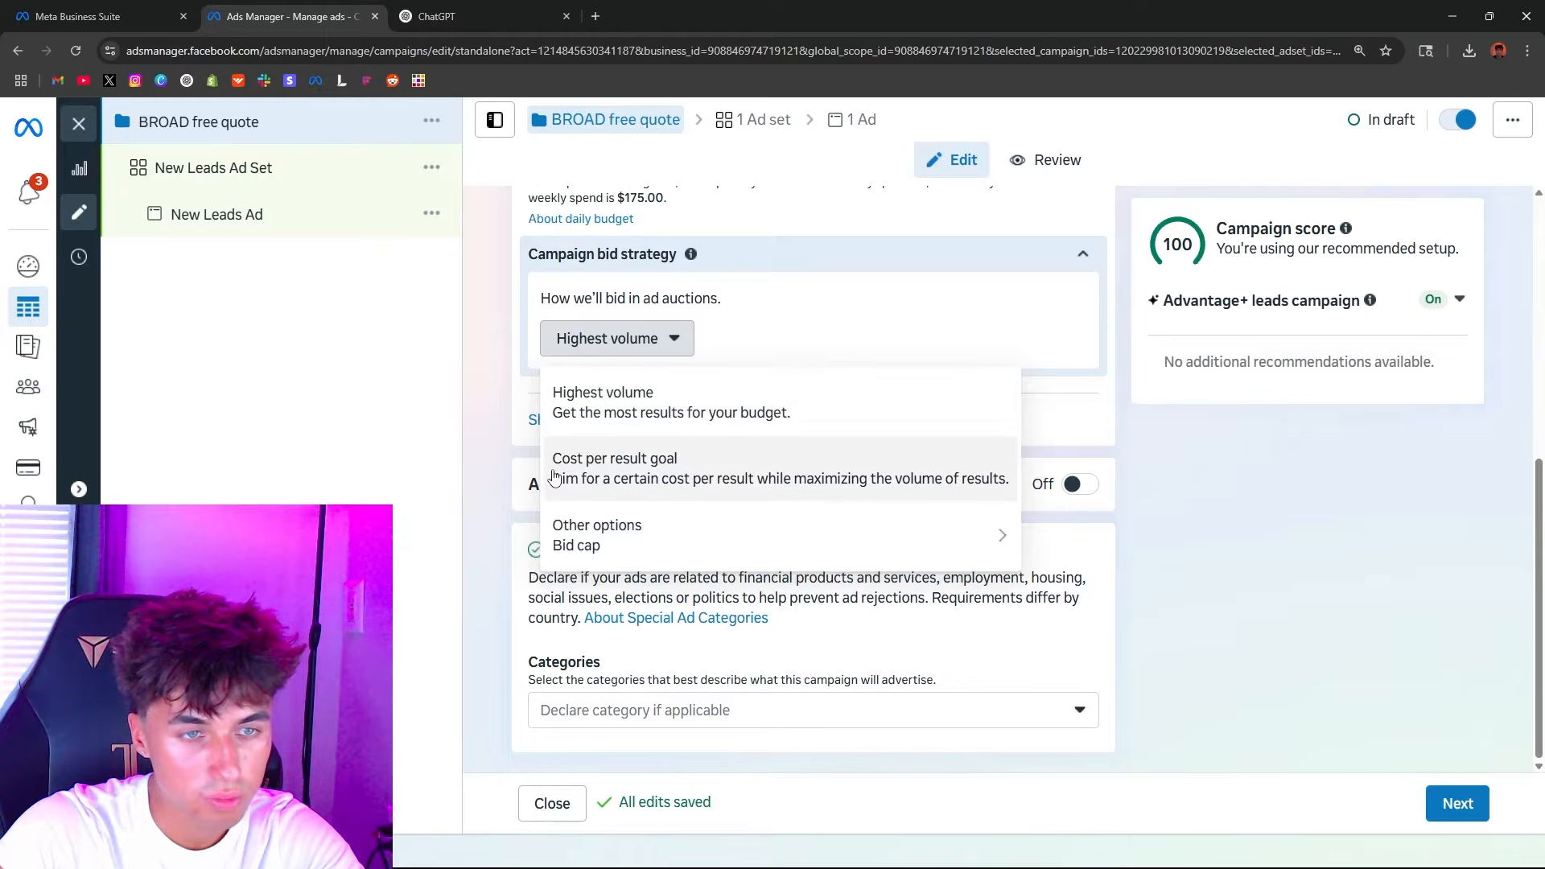
mouse_move(626, 549)
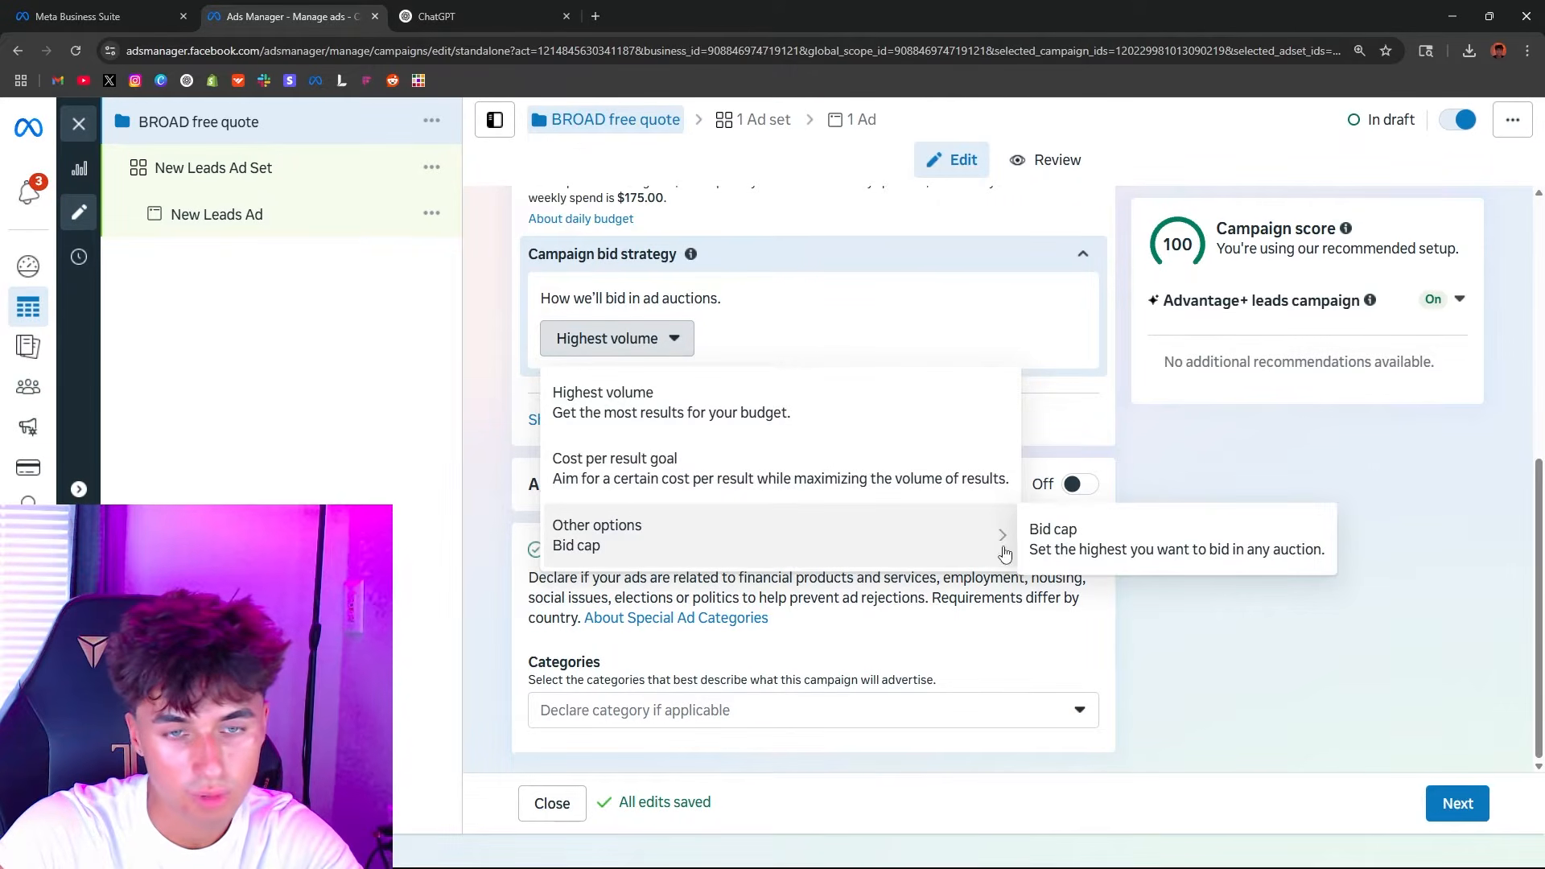
click(465, 389)
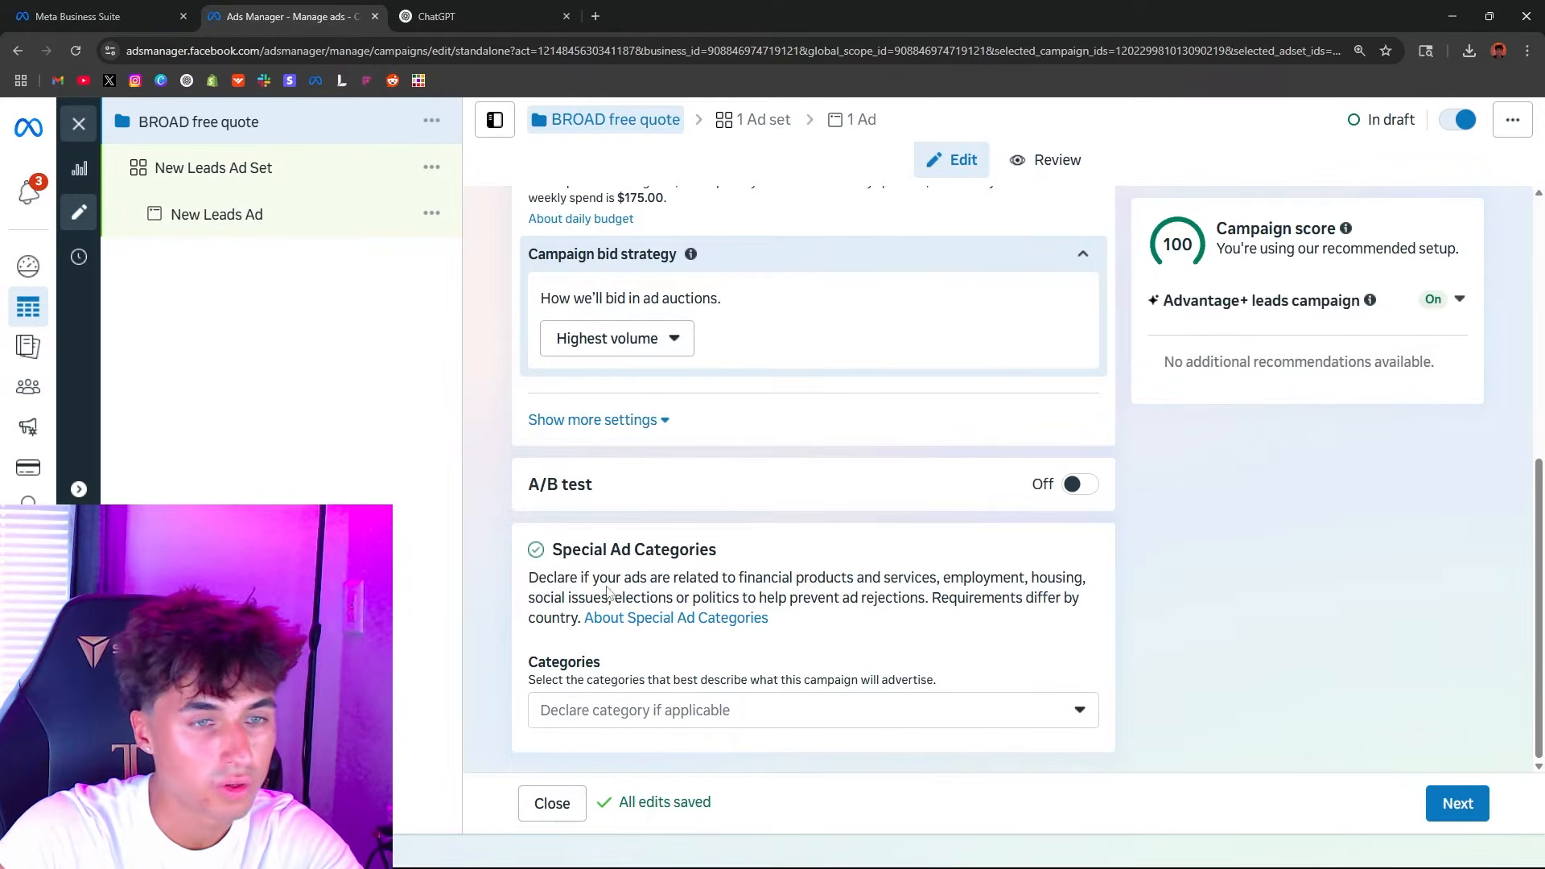
Step: Review the special ad categories that can be declared for the campaign and leave them all unselected
click(610, 712)
click(499, 716)
click(563, 721)
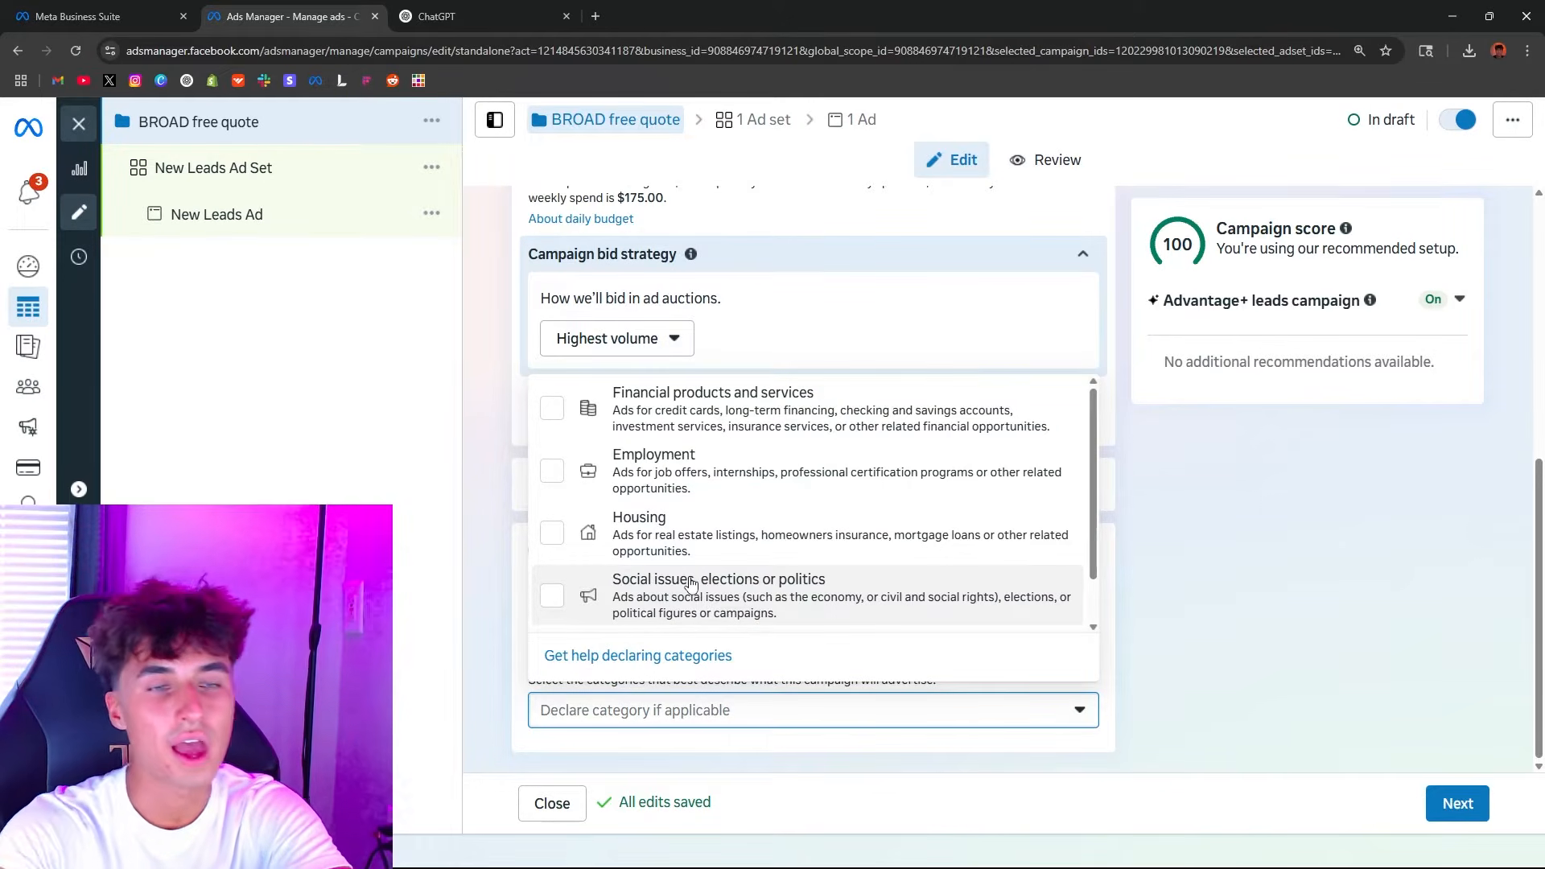
click(1321, 599)
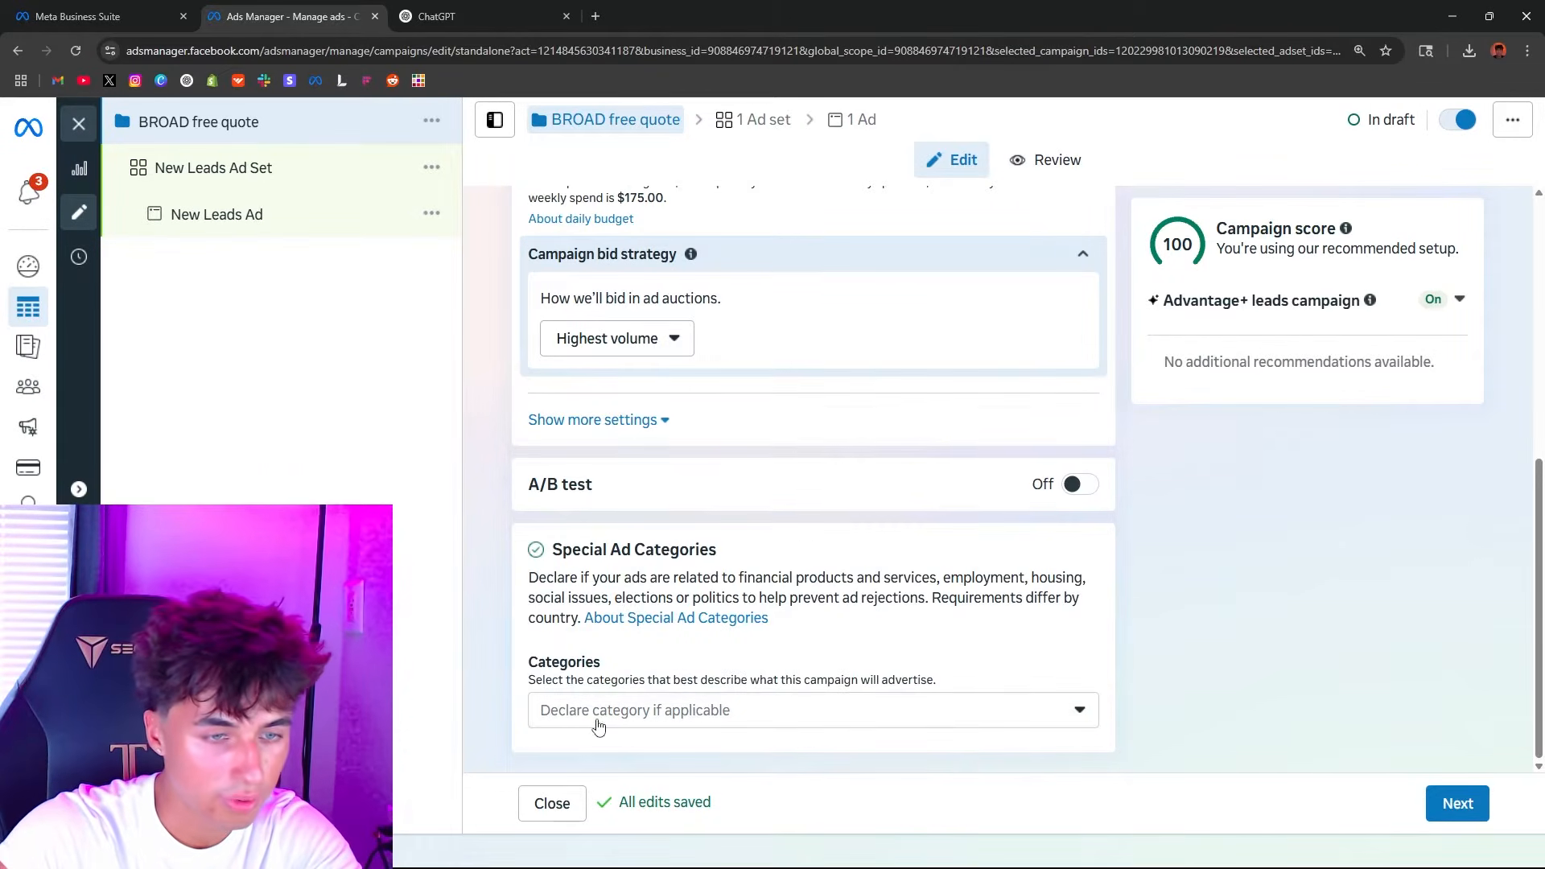
click(594, 719)
click(559, 705)
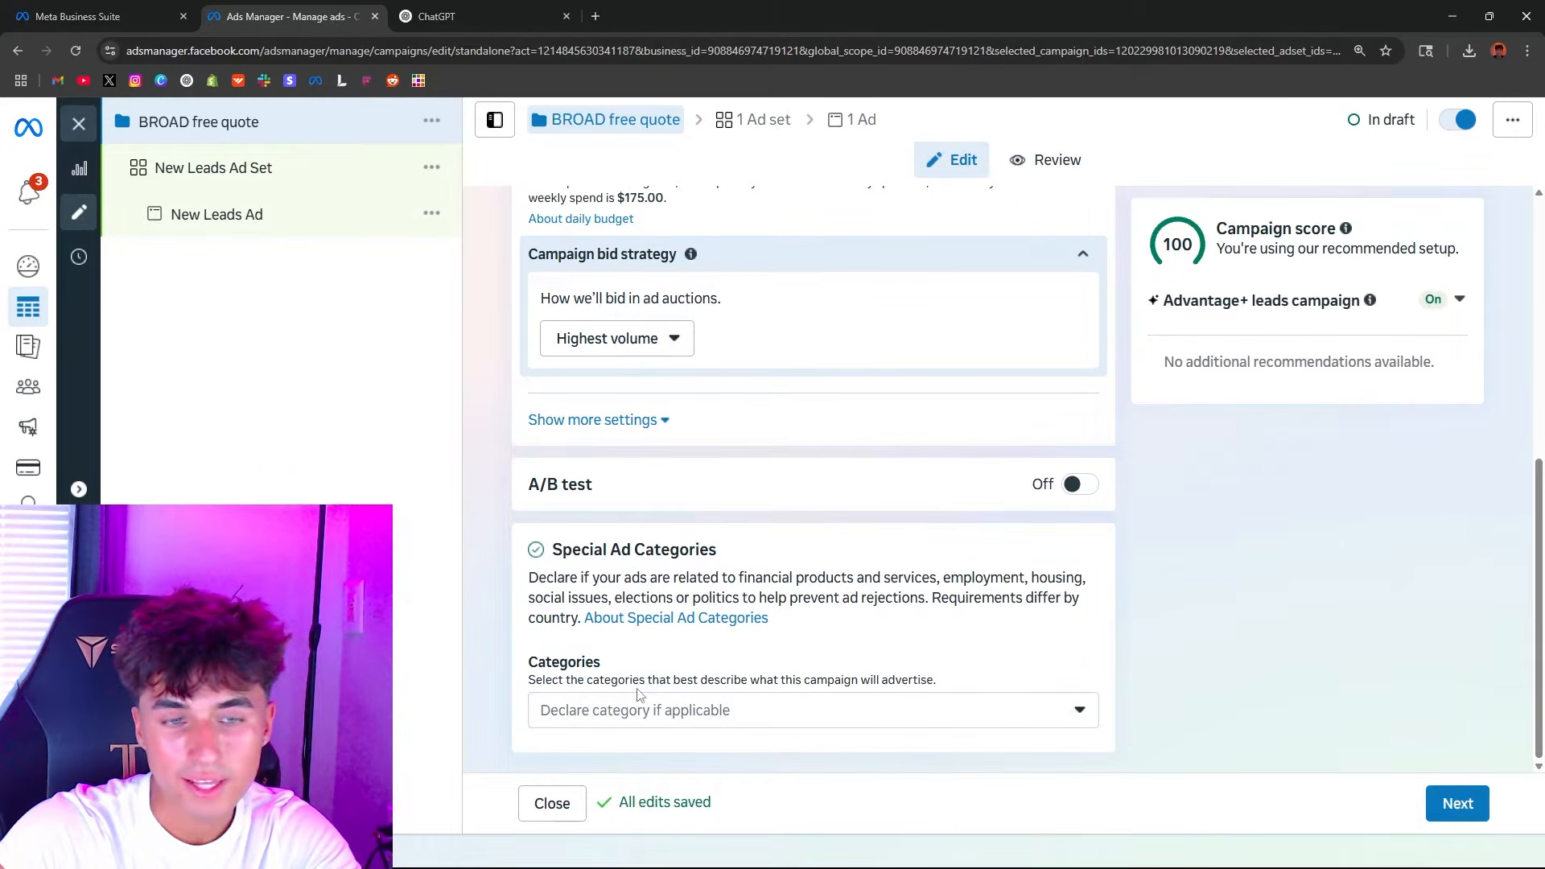
Step: Continue to the ad set level and rename the ad set as "Instant Form"
click(1452, 814)
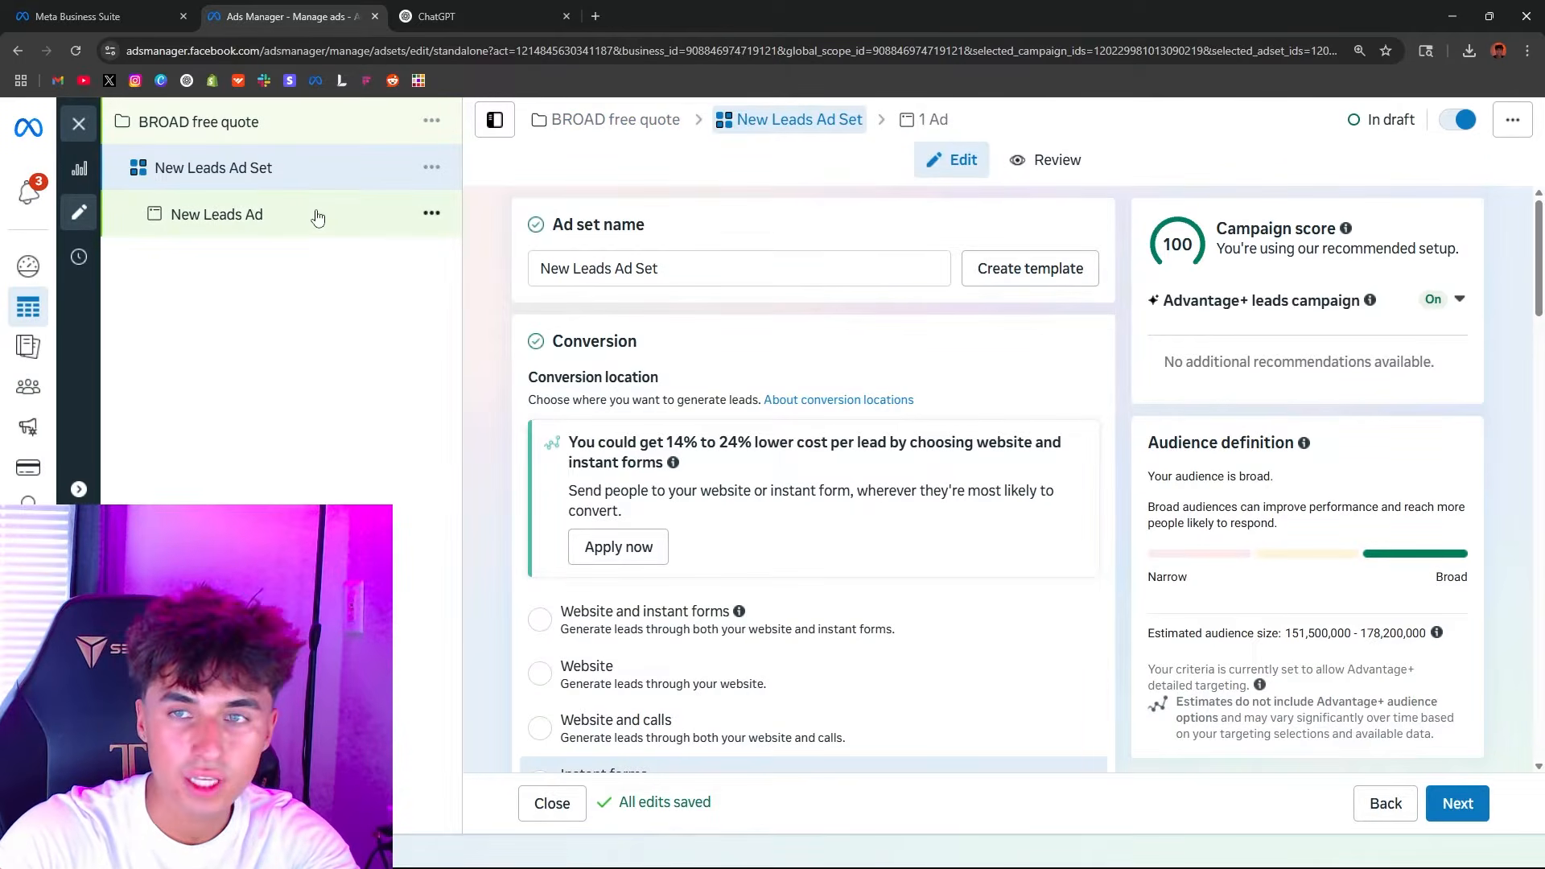
triple_click(926, 271)
text(Instant Form)
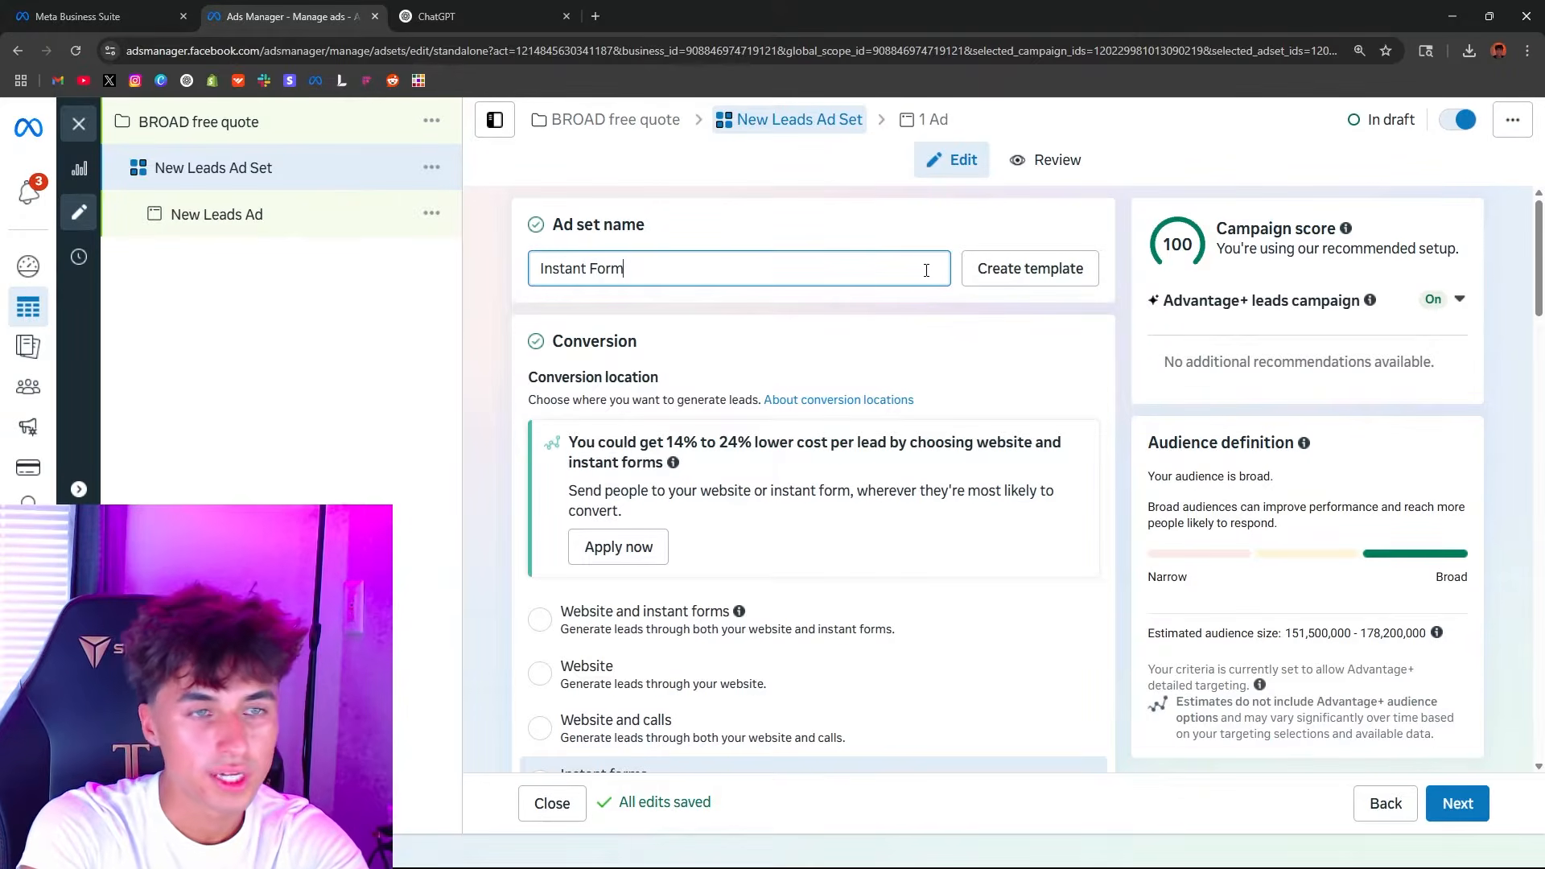
click(495, 359)
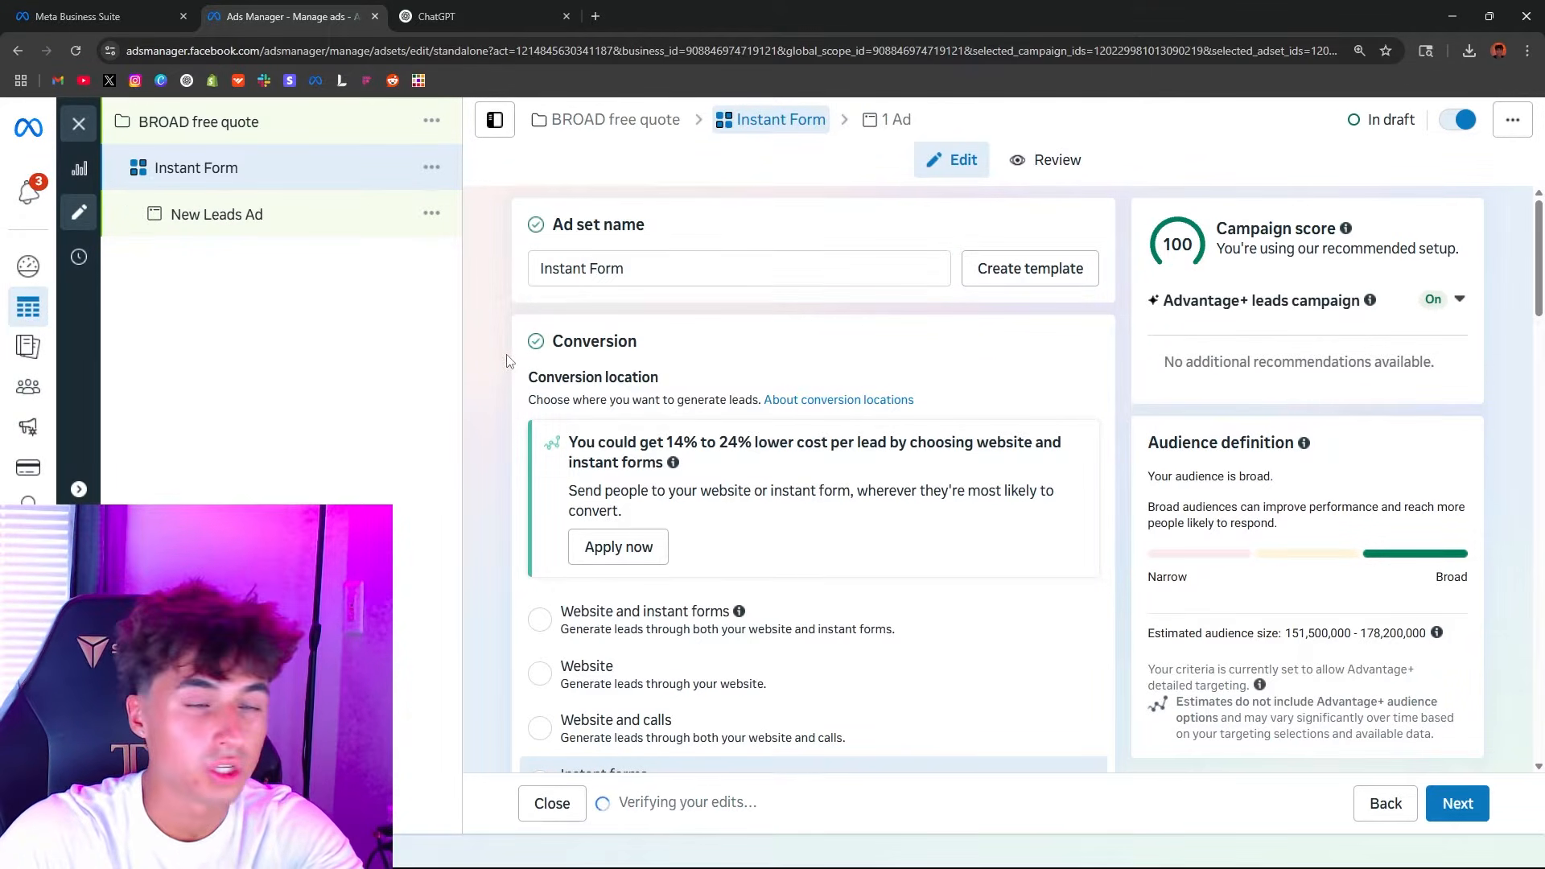
Step: Review the ad set's conversion location options and the Facebook Page selected for promotion
scroll(531, 483, down, 2)
scroll(545, 588, down, 1)
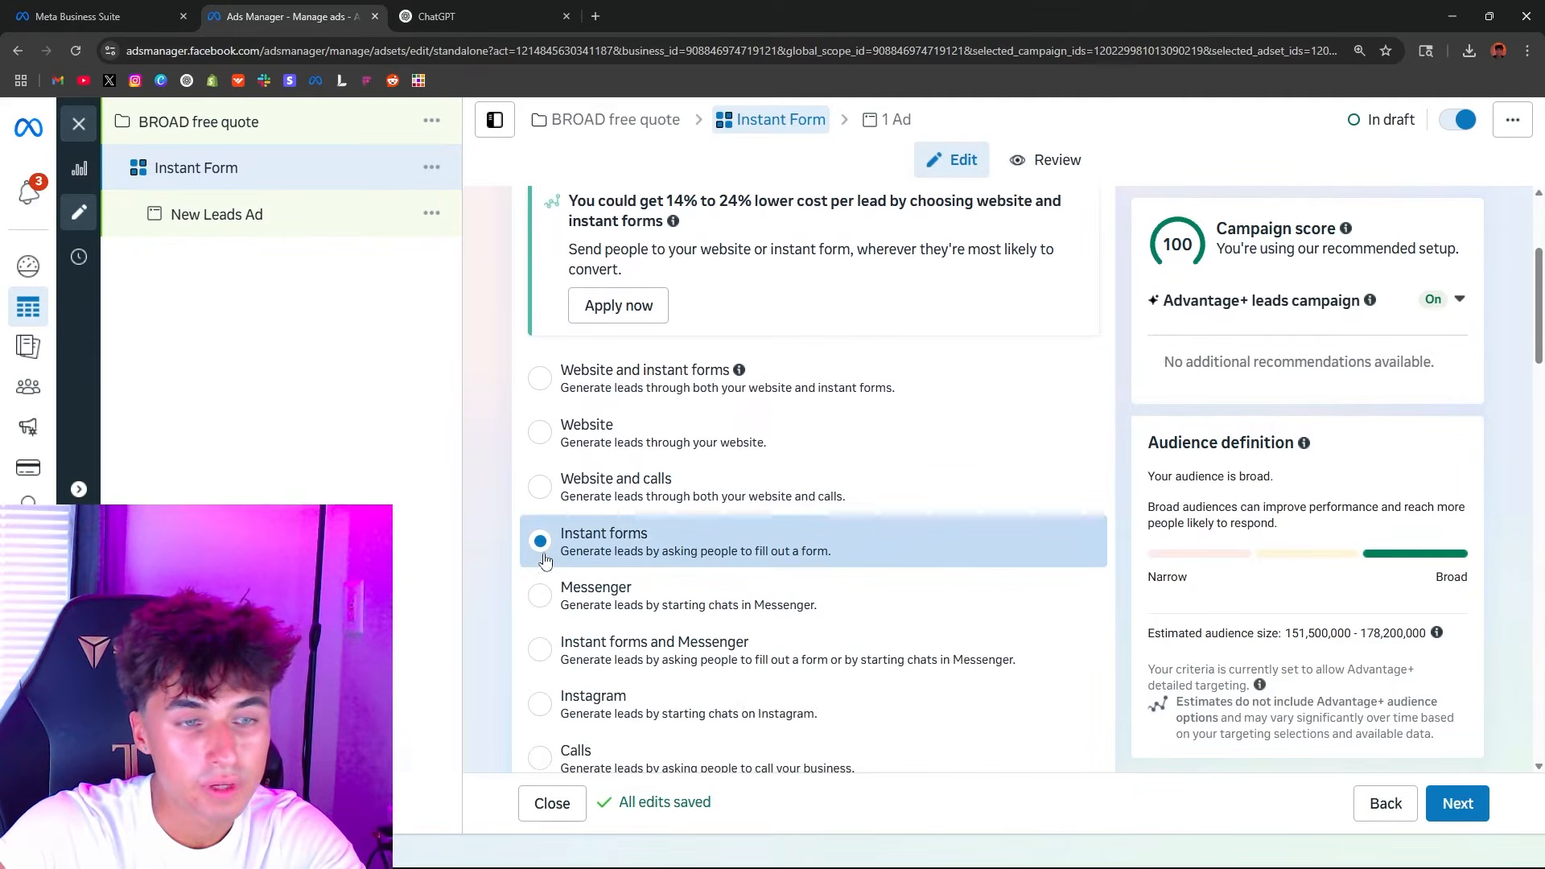
scroll(537, 564, down, 6)
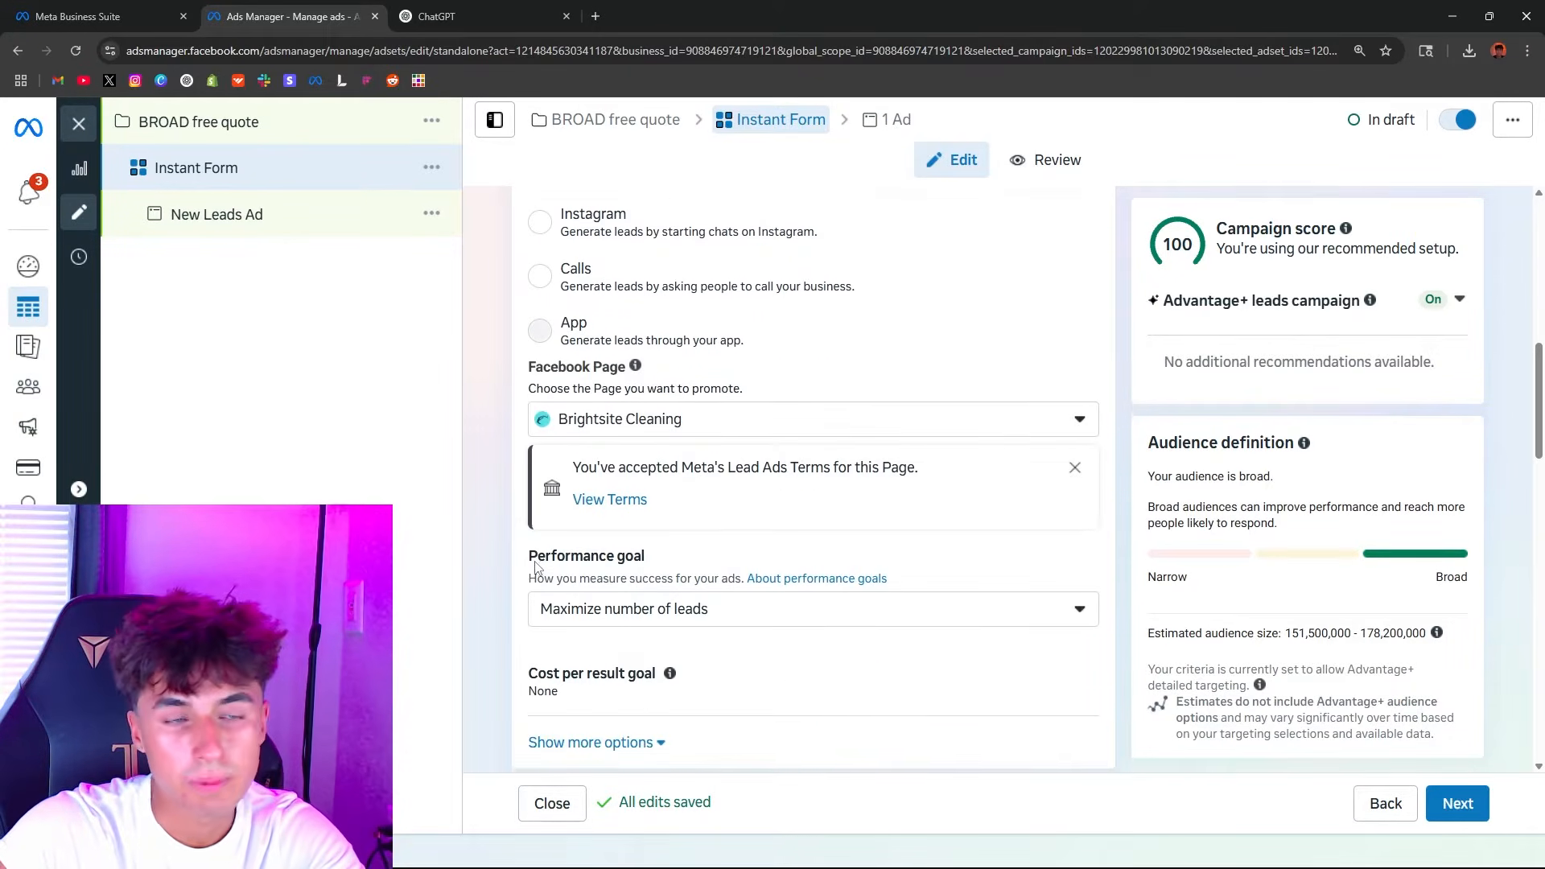
click(635, 418)
click(555, 420)
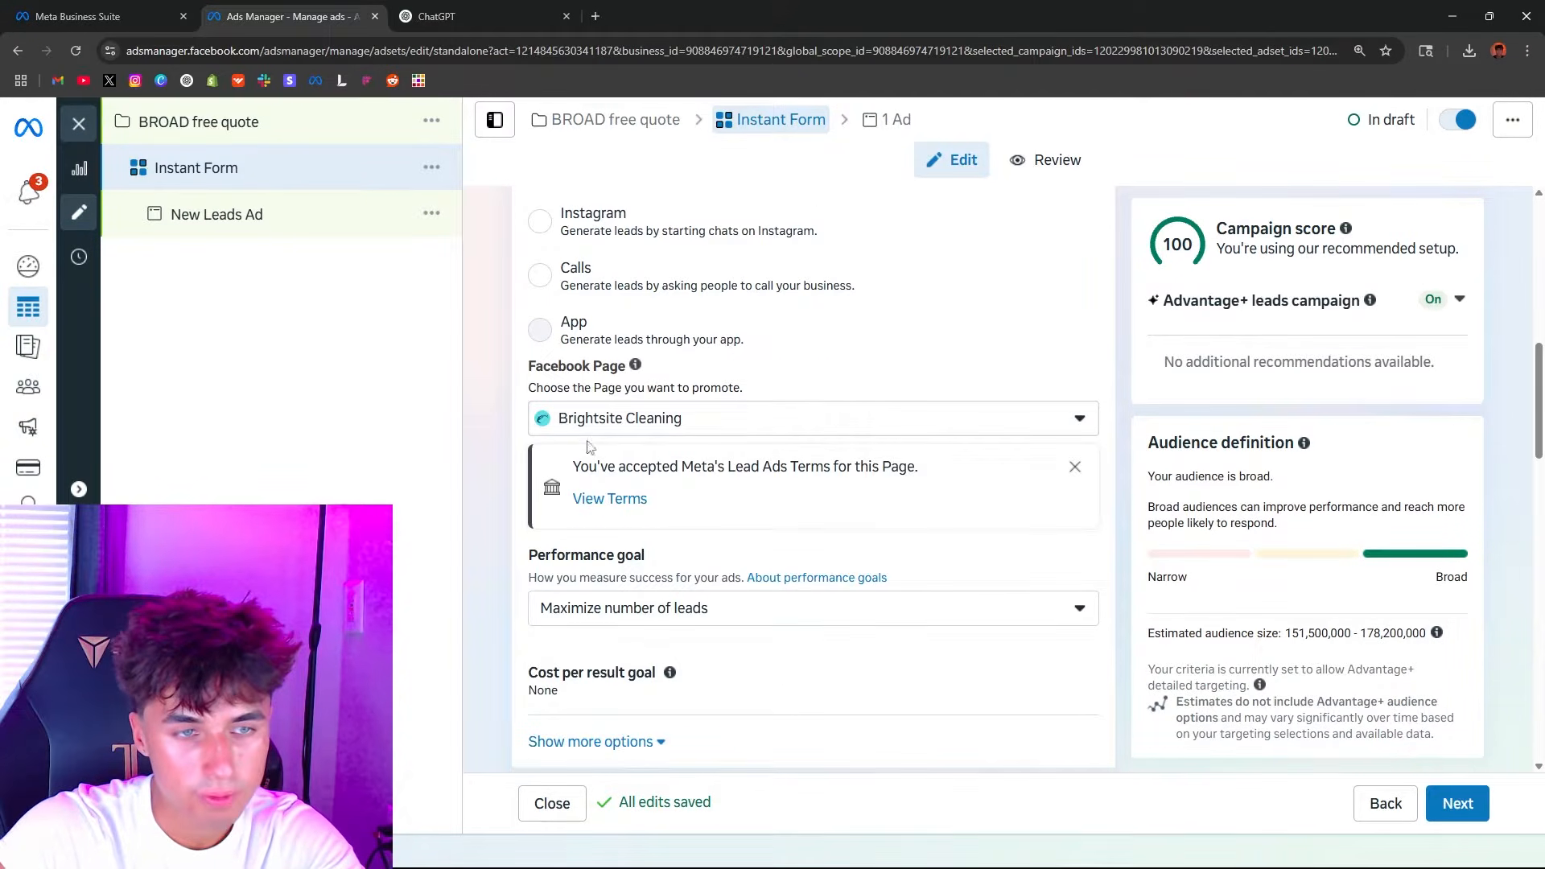
Step: View Meta's Lead Ads Terms for the selected Page, close them and return to the ad set
scroll(589, 447, down, 2)
drag(627, 306, 819, 338)
click(852, 317)
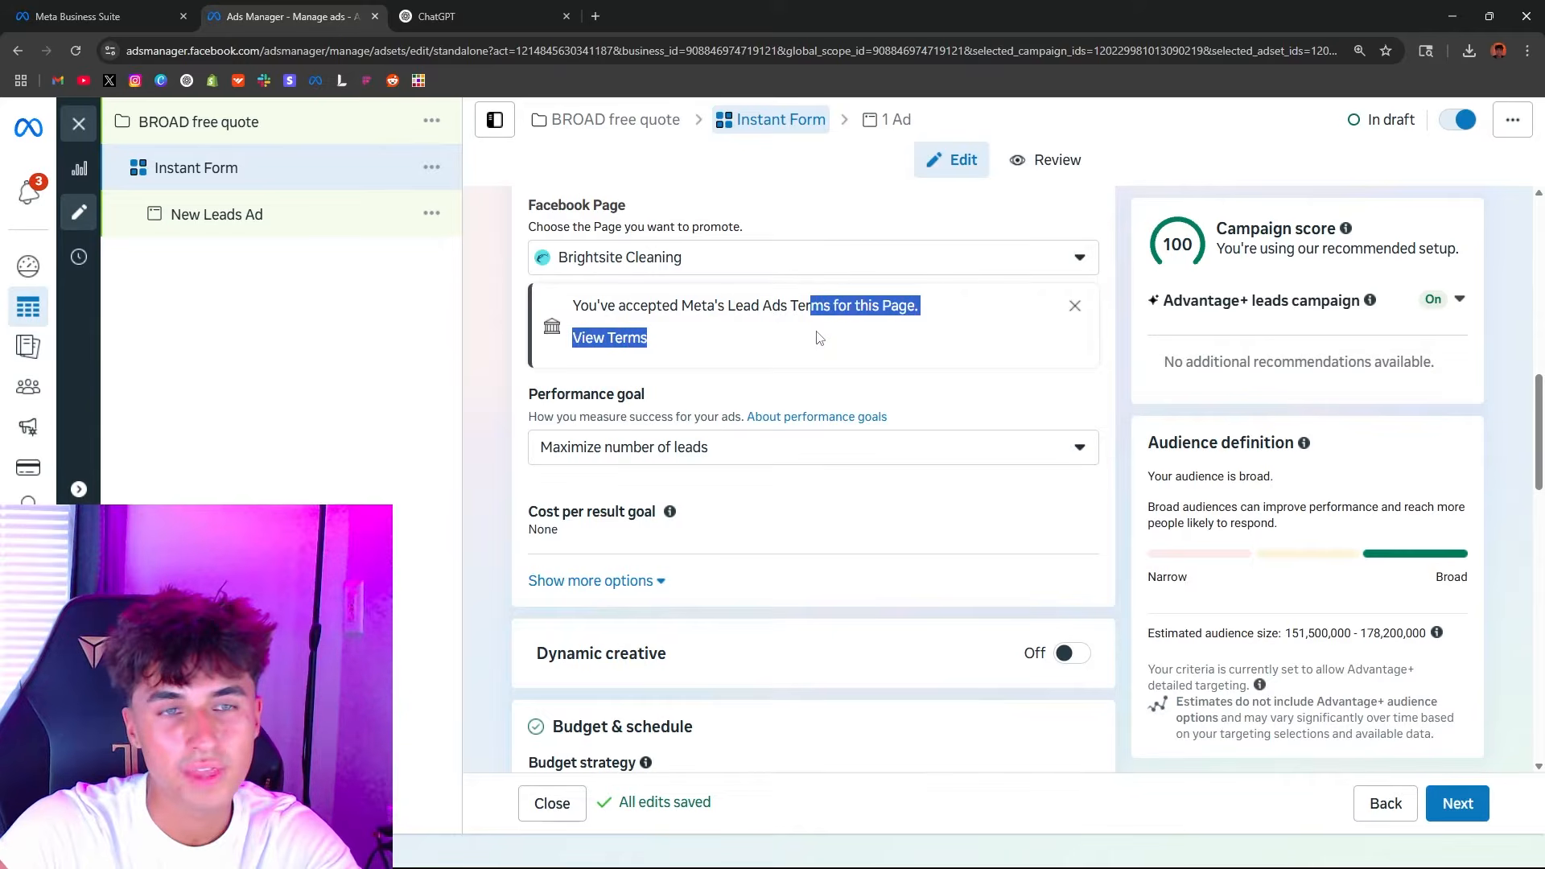
click(819, 338)
click(627, 342)
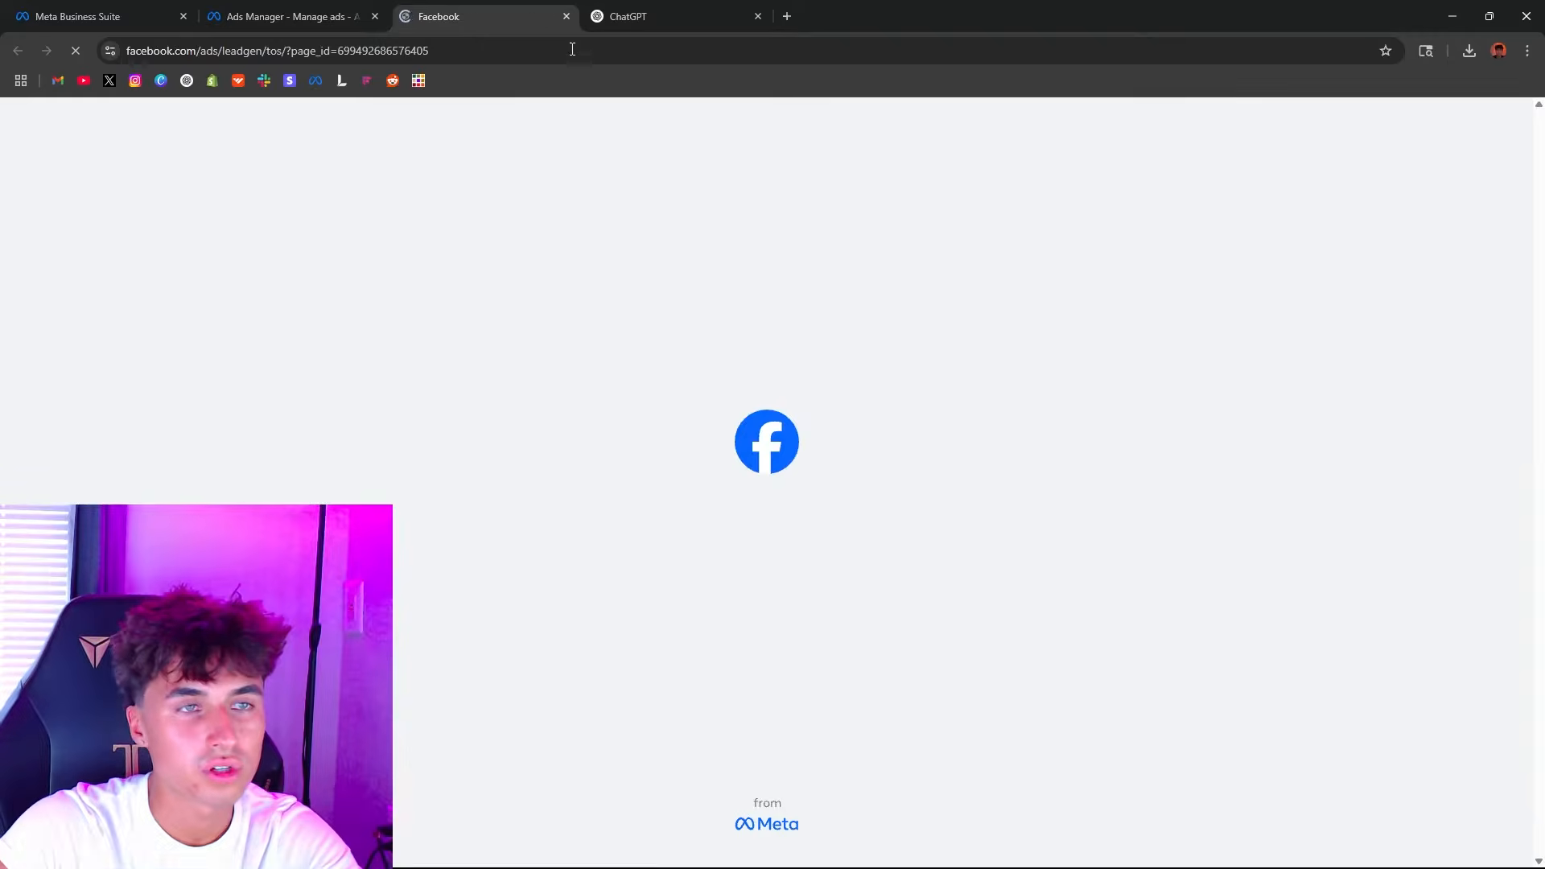
click(563, 17)
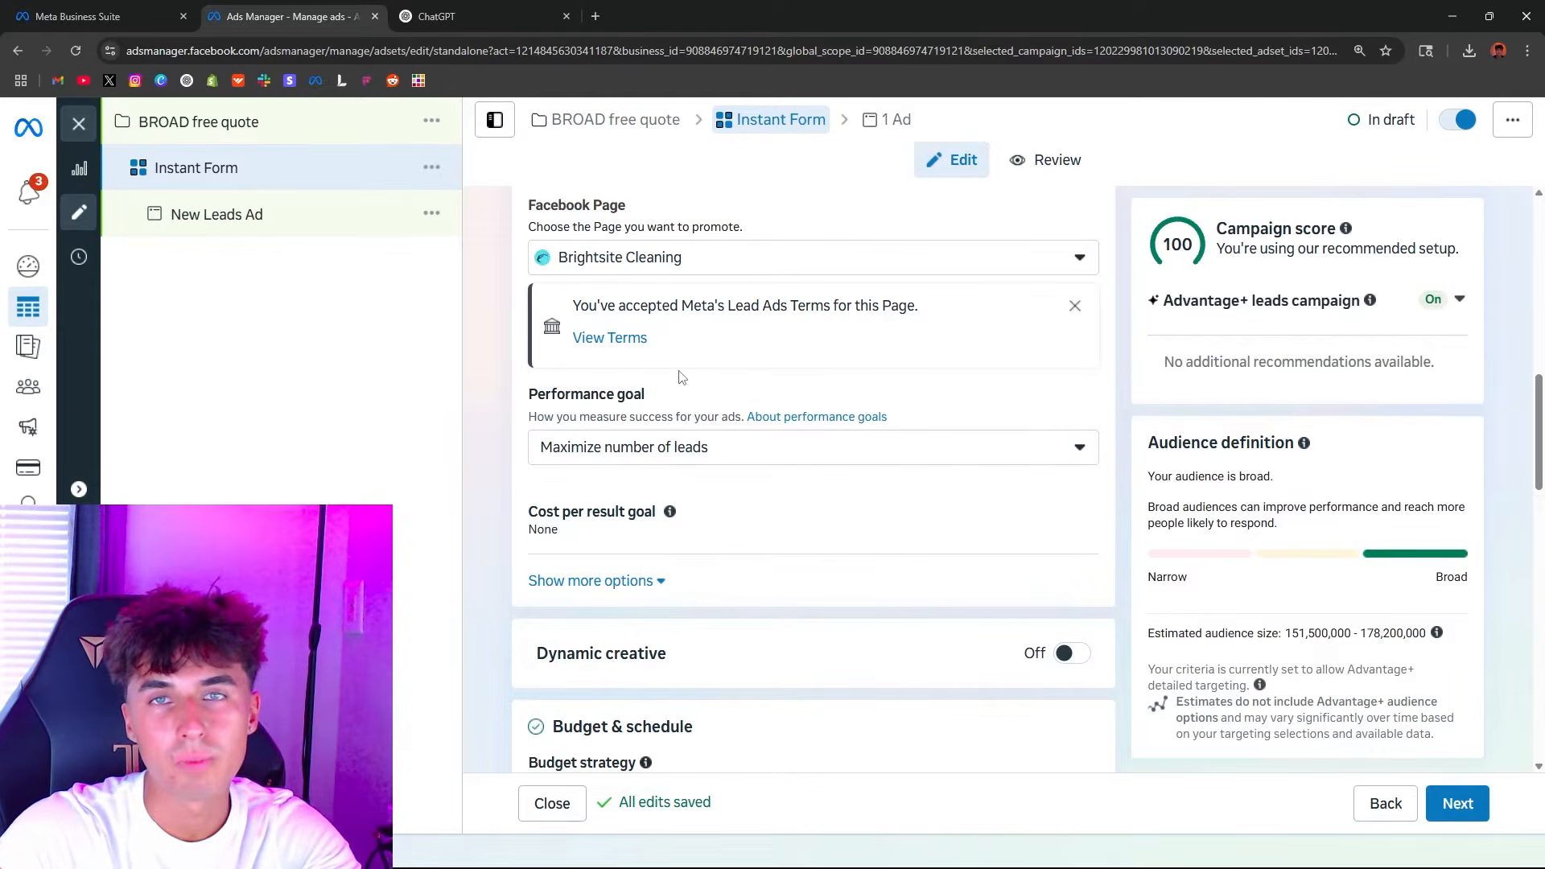
Step: Set the ad set's performance goal to "Maximize number of conversion leads"
click(567, 448)
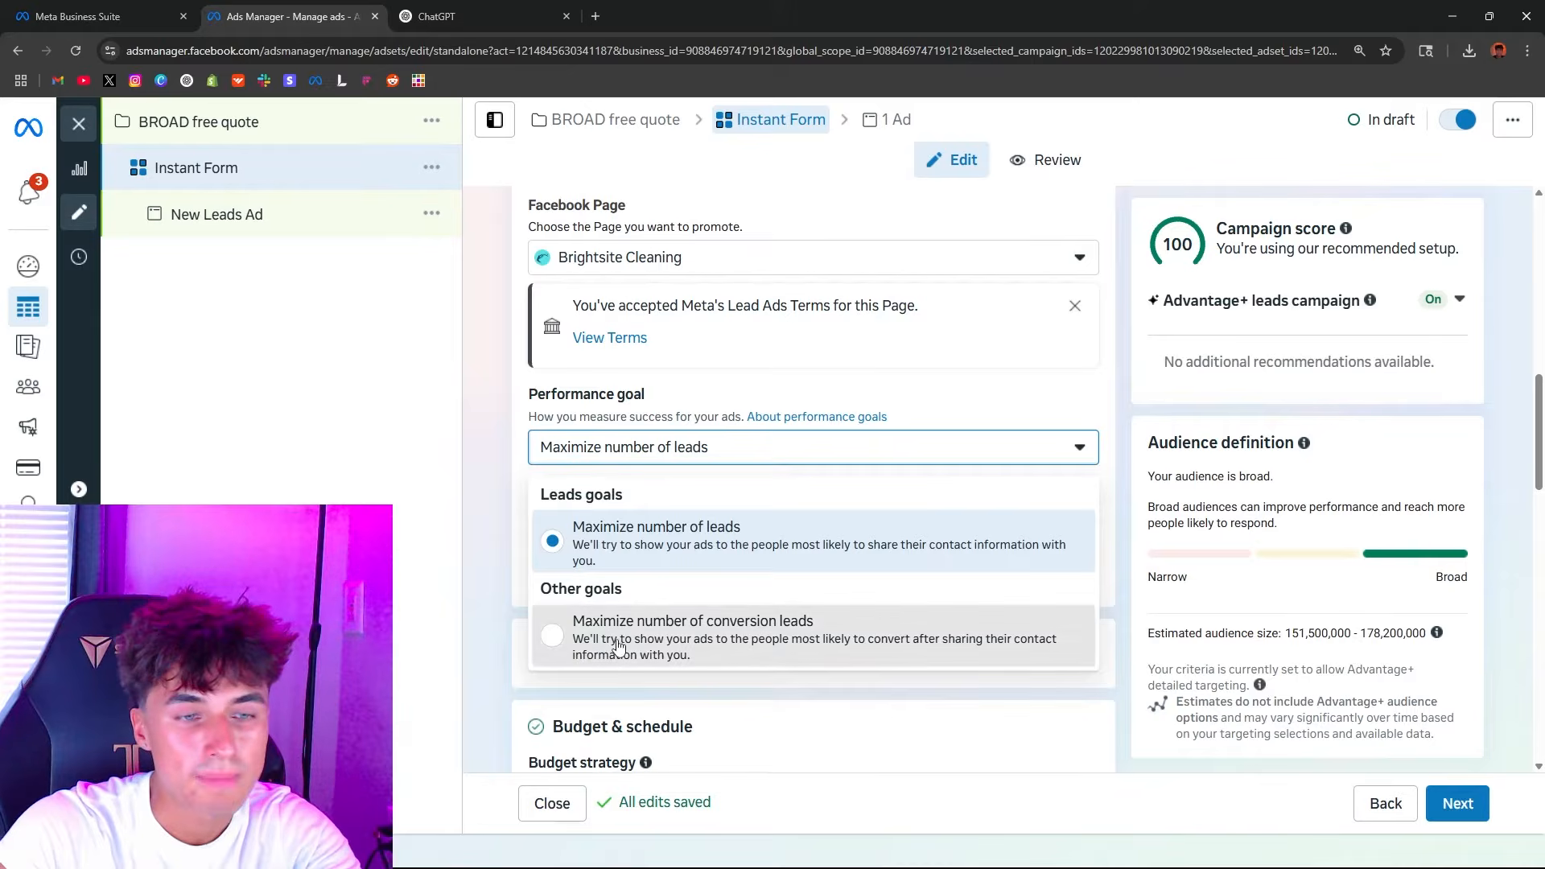
click(650, 652)
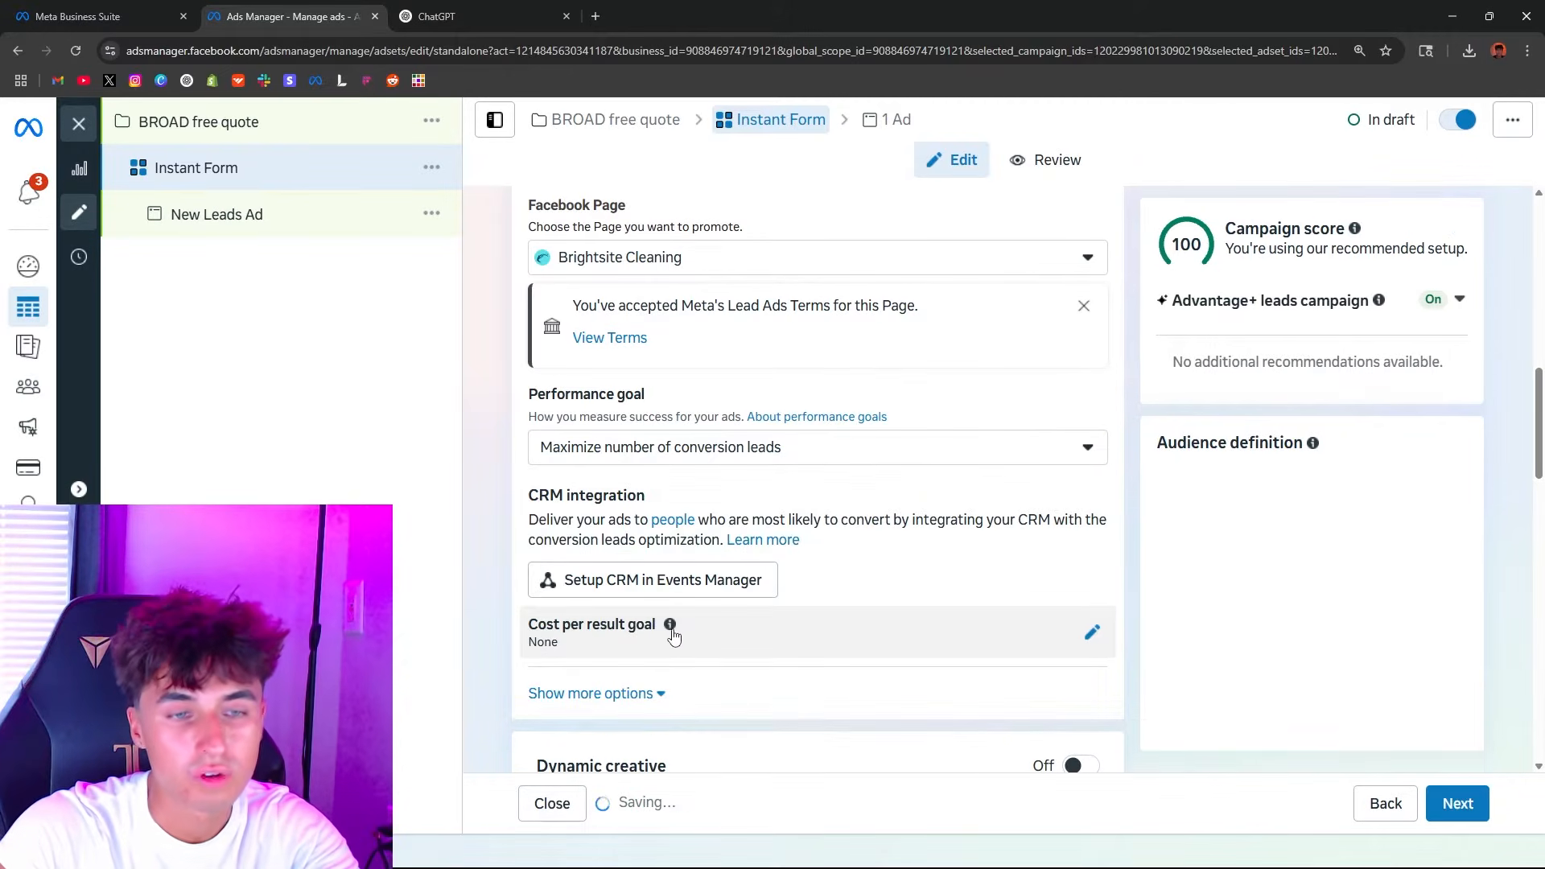
click(660, 450)
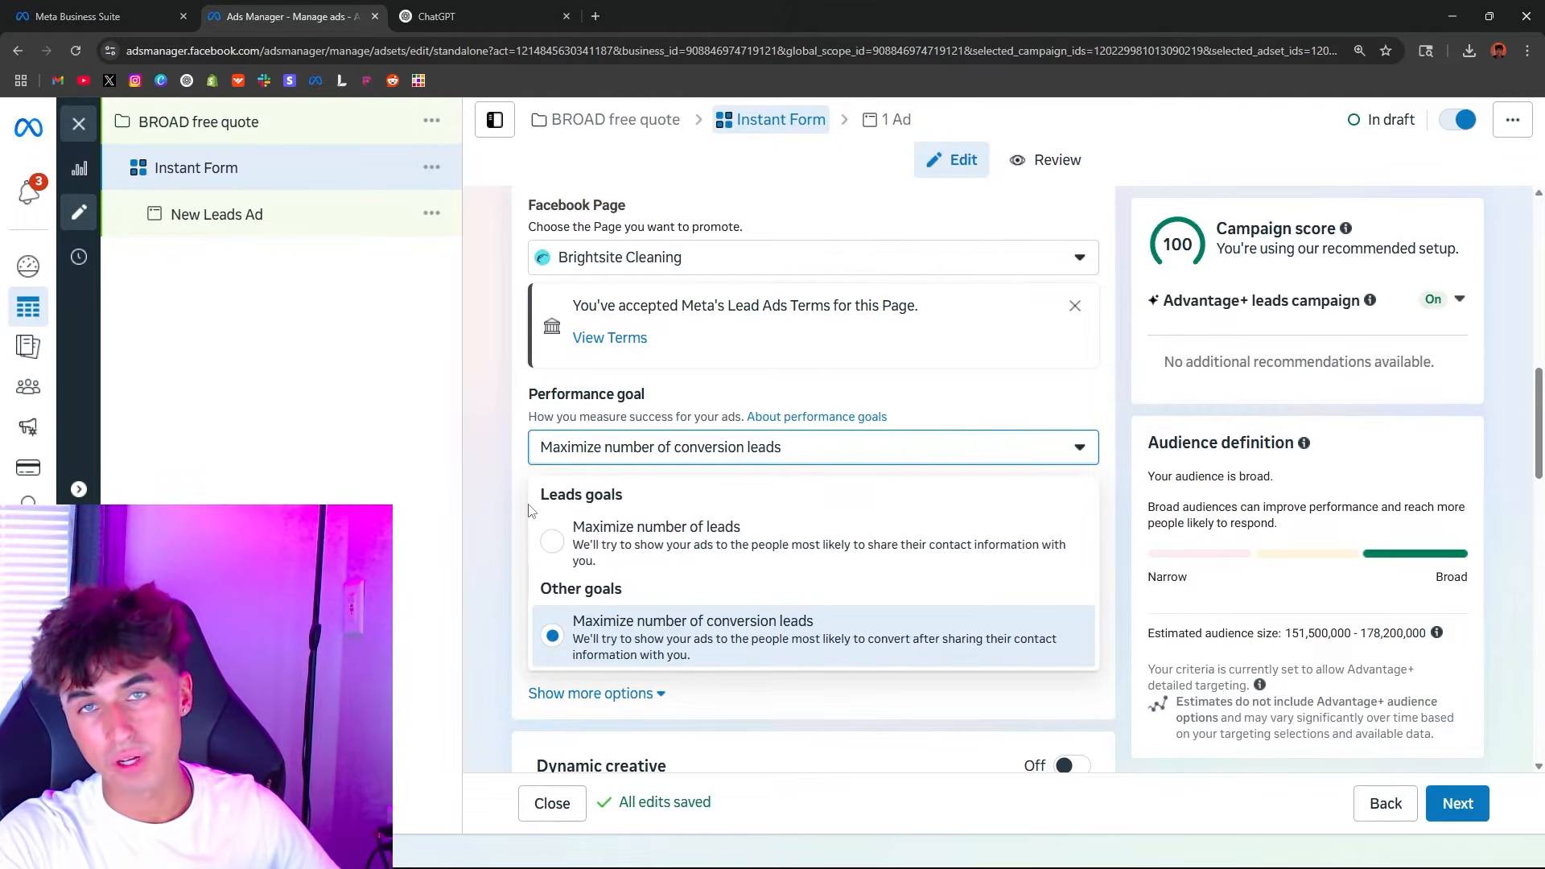
double_click(572, 459)
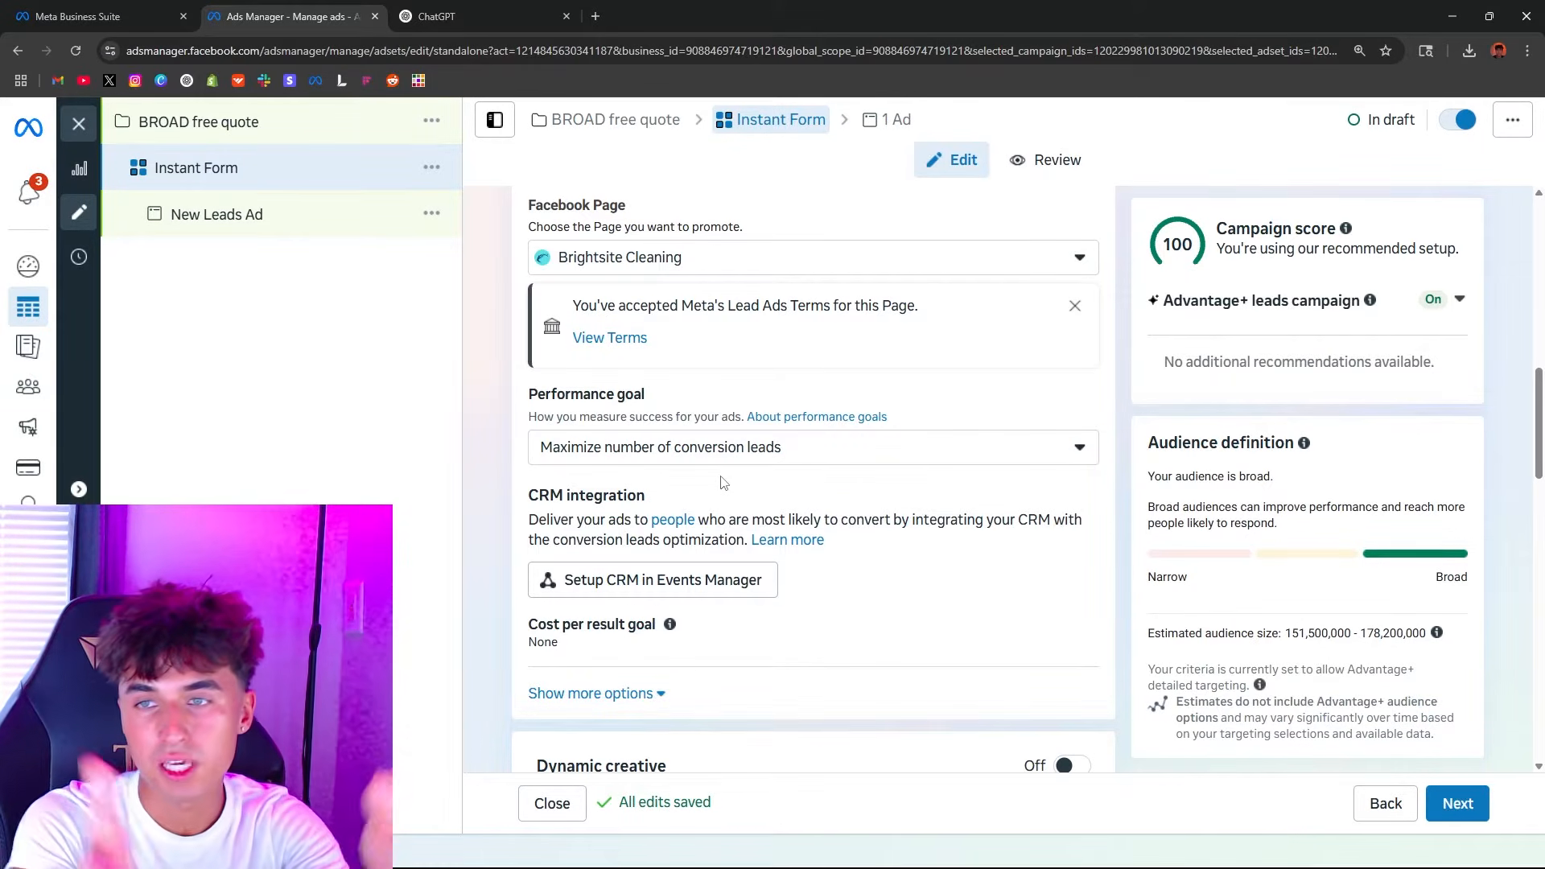
Step: Turn on dynamic creative for the ad set and accept its notice
scroll(723, 483, down, 2)
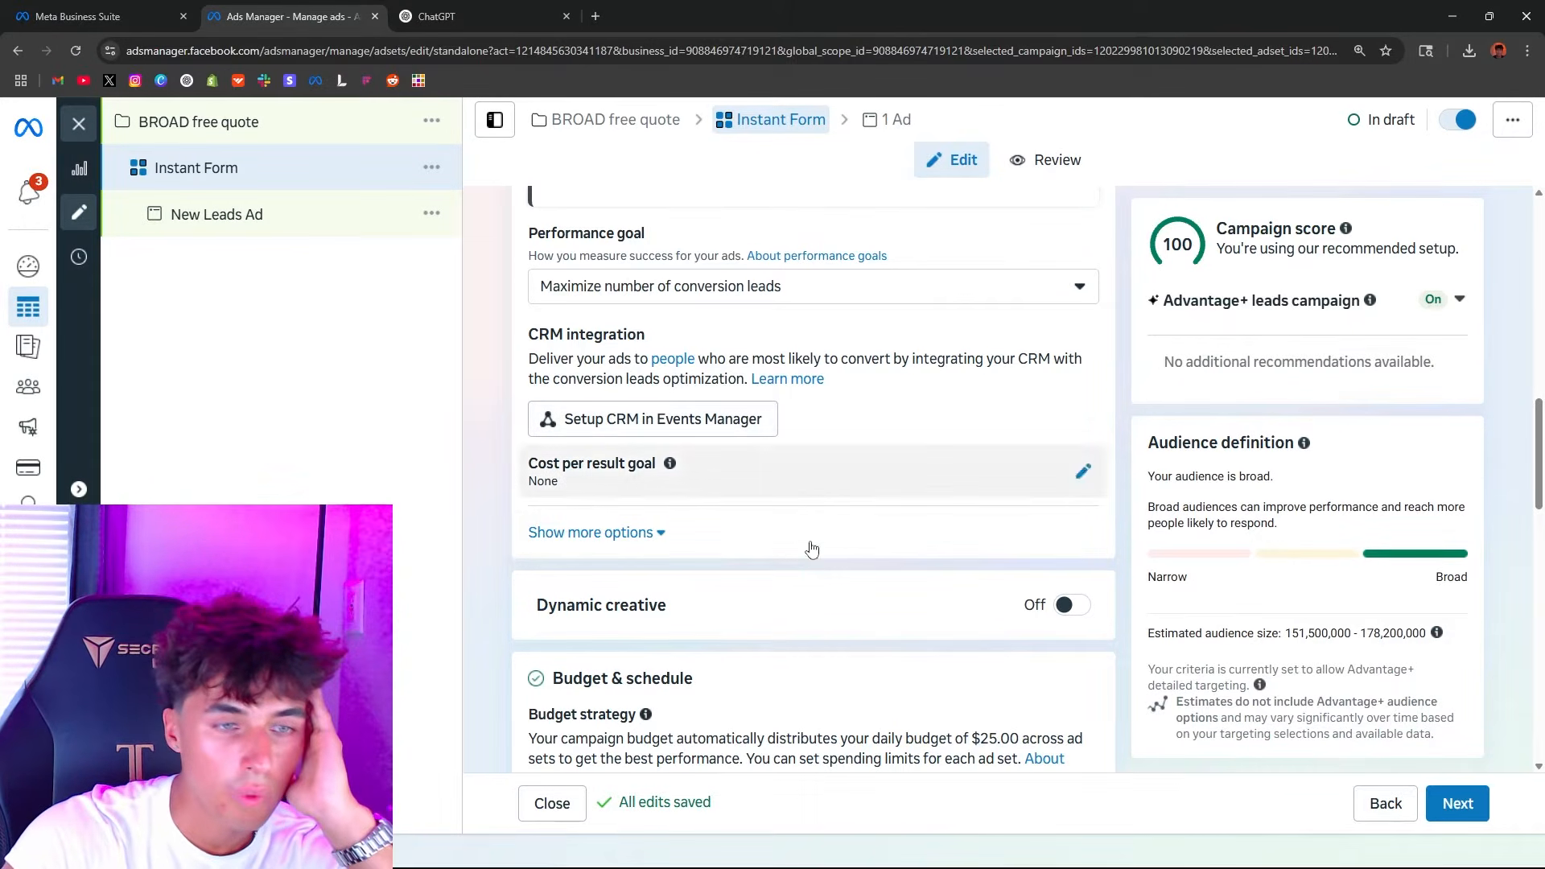
scroll(585, 449, down, 2)
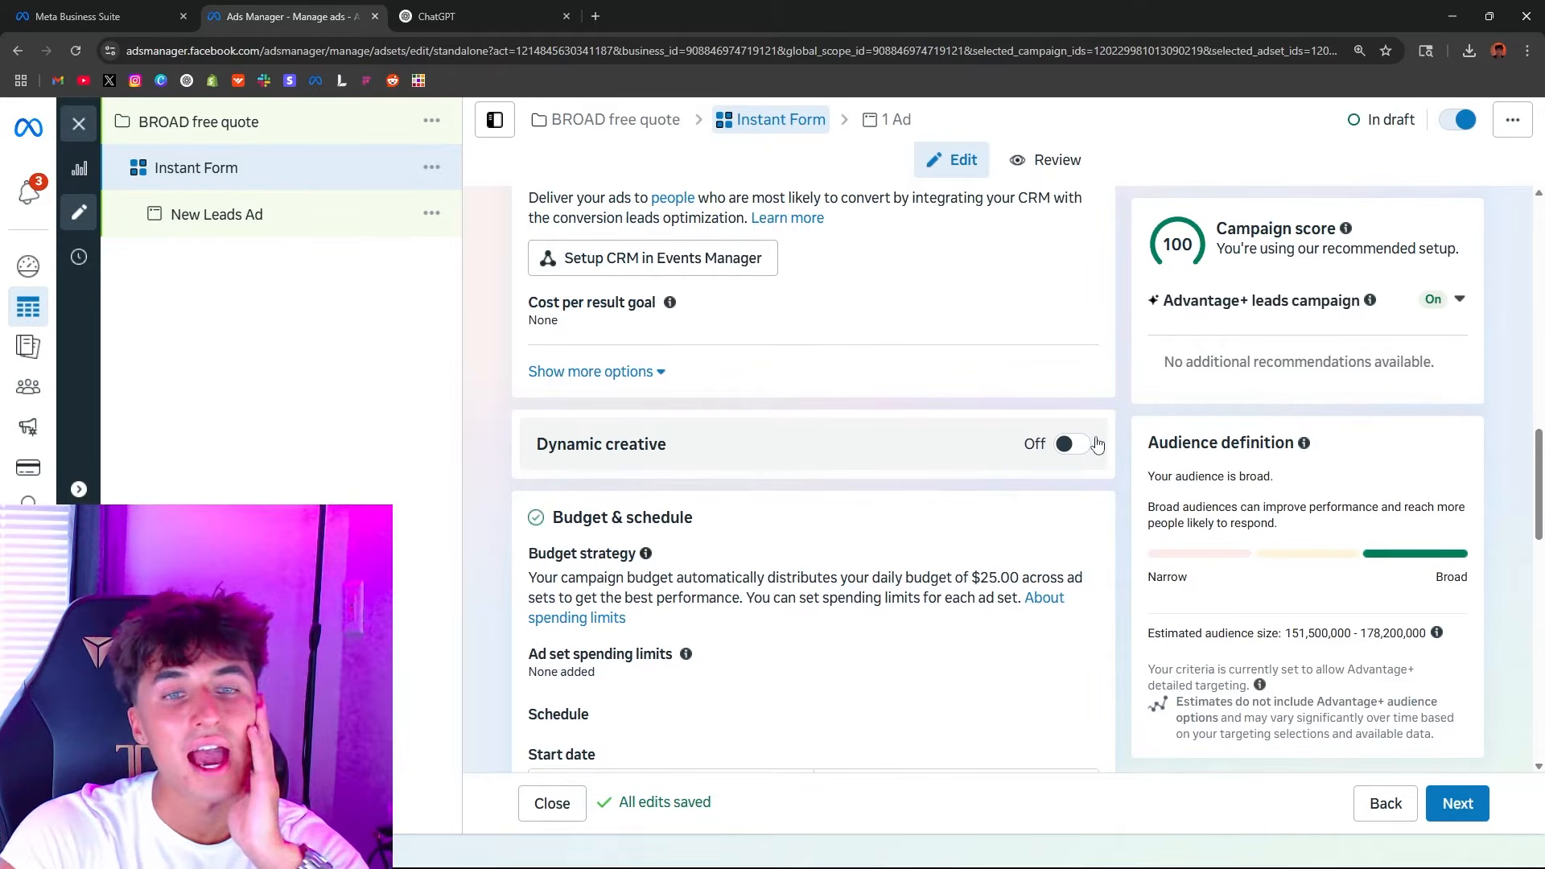
click(1072, 445)
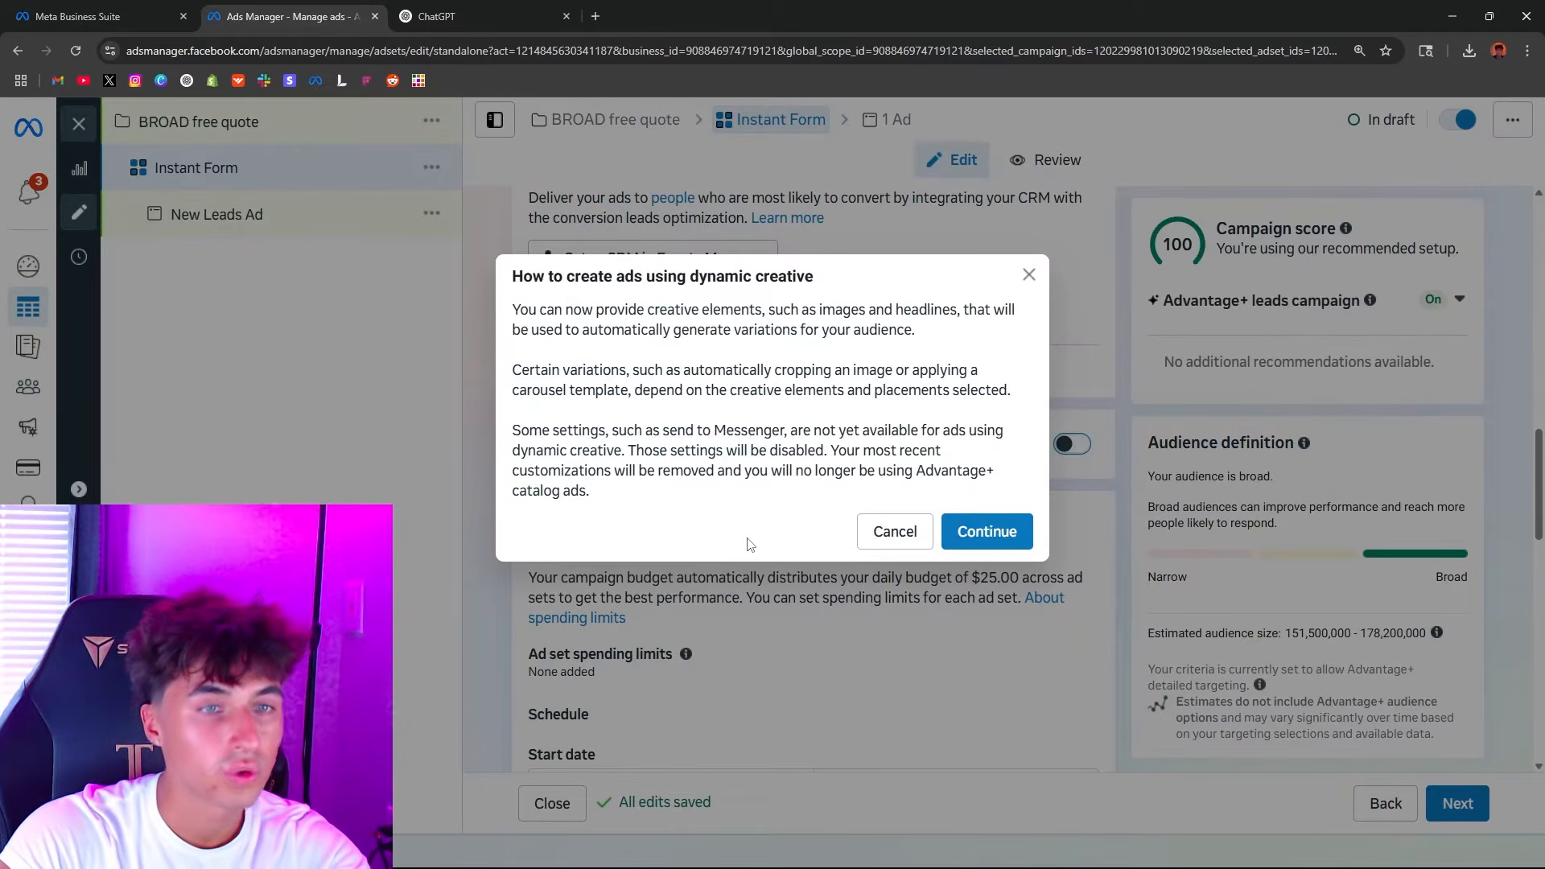
click(986, 533)
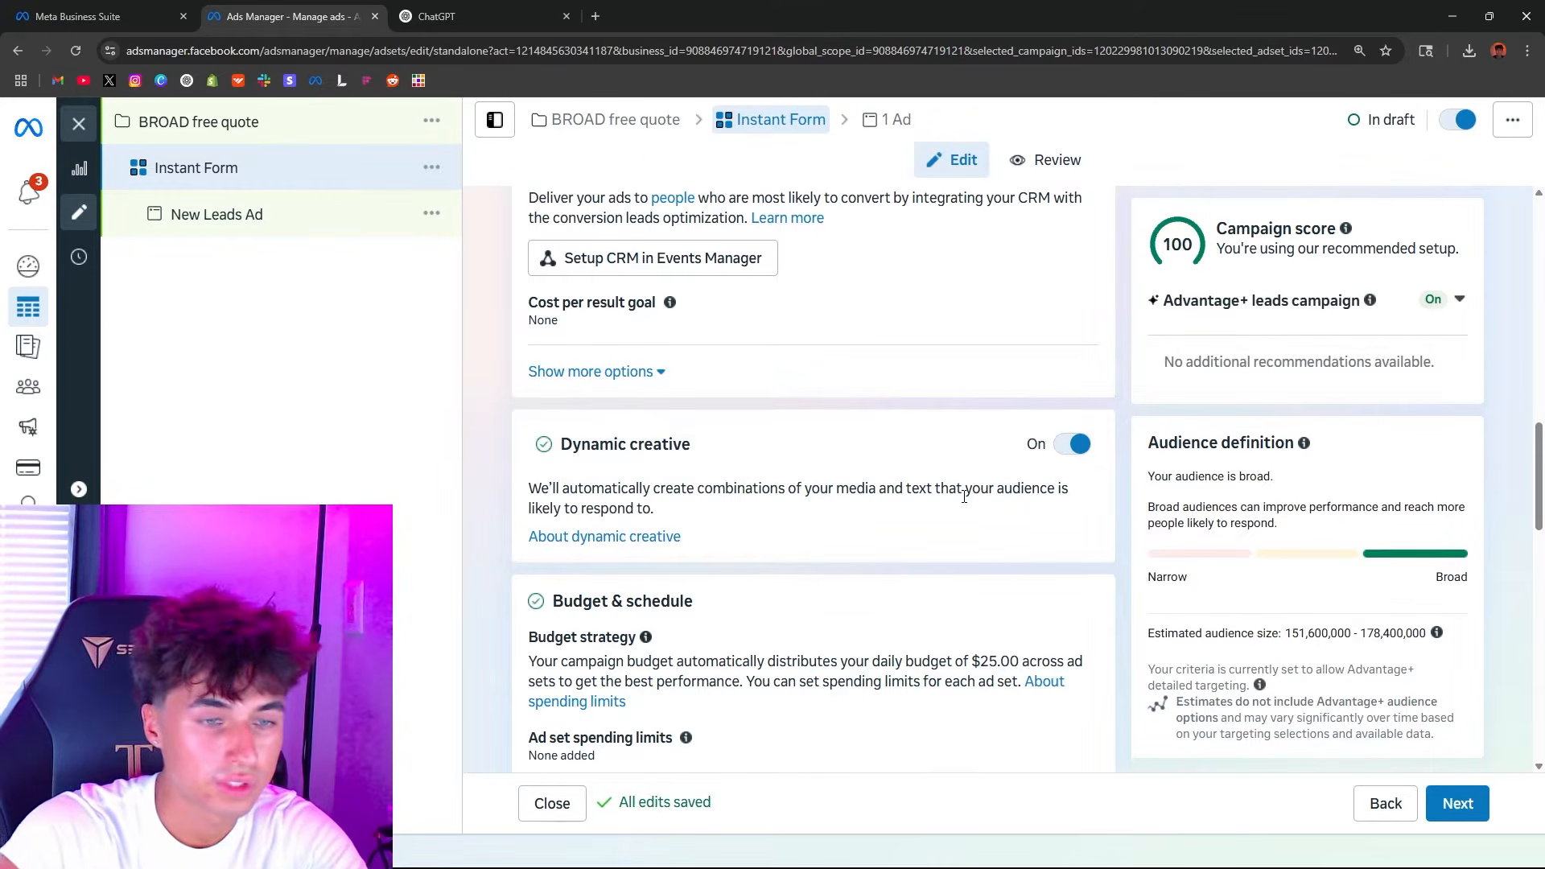
Step: Schedule the ad set to start on July 13, 2025 at 12:00 AM
scroll(623, 404, down, 3)
scroll(623, 405, down, 3)
scroll(623, 405, up, 2)
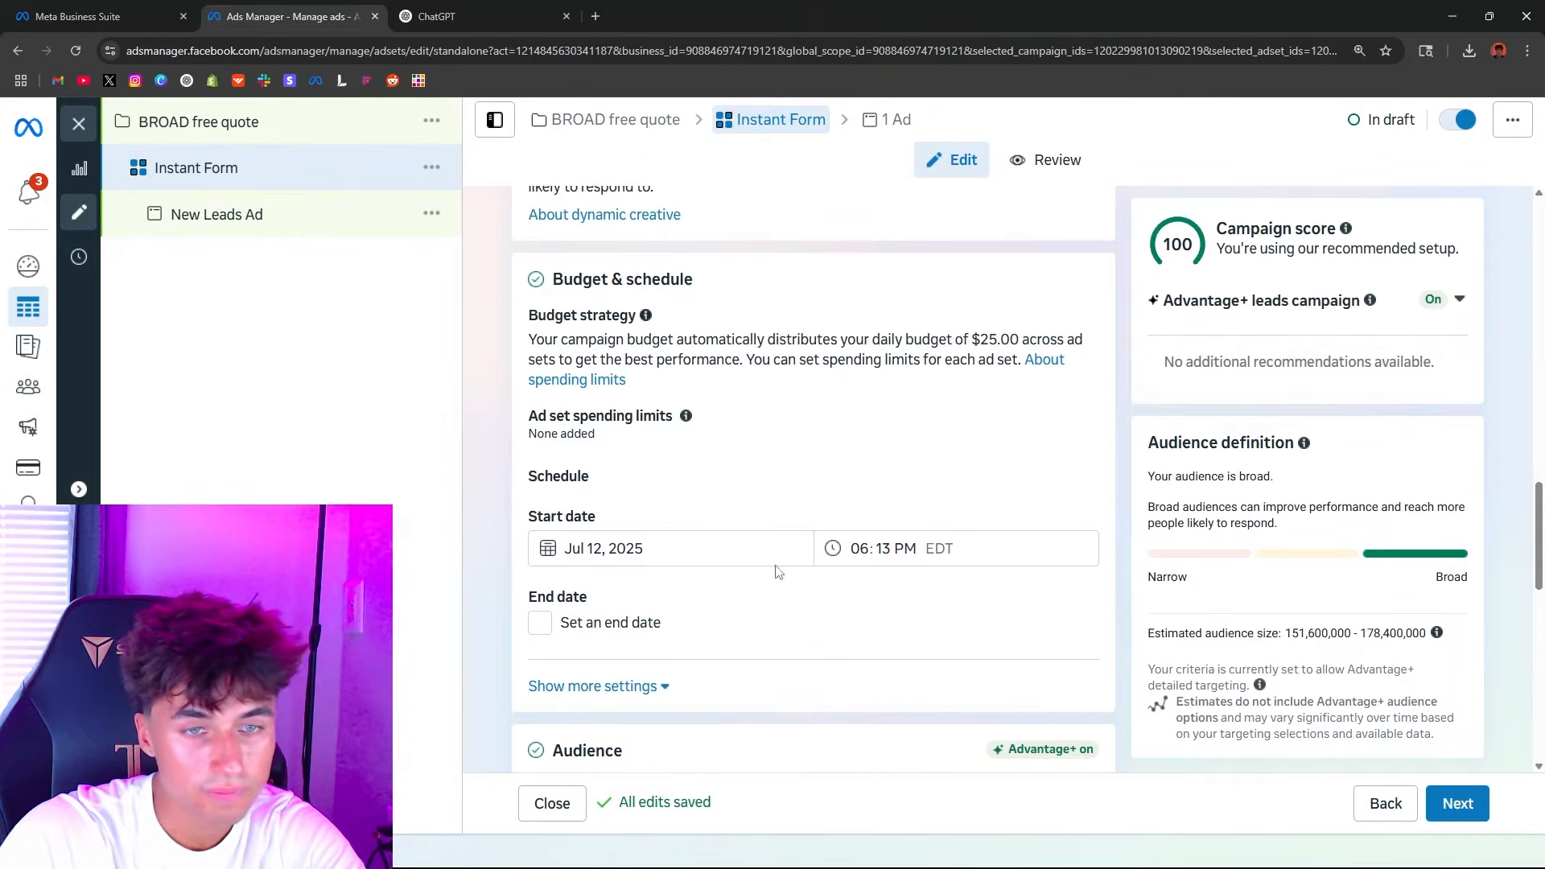
click(593, 550)
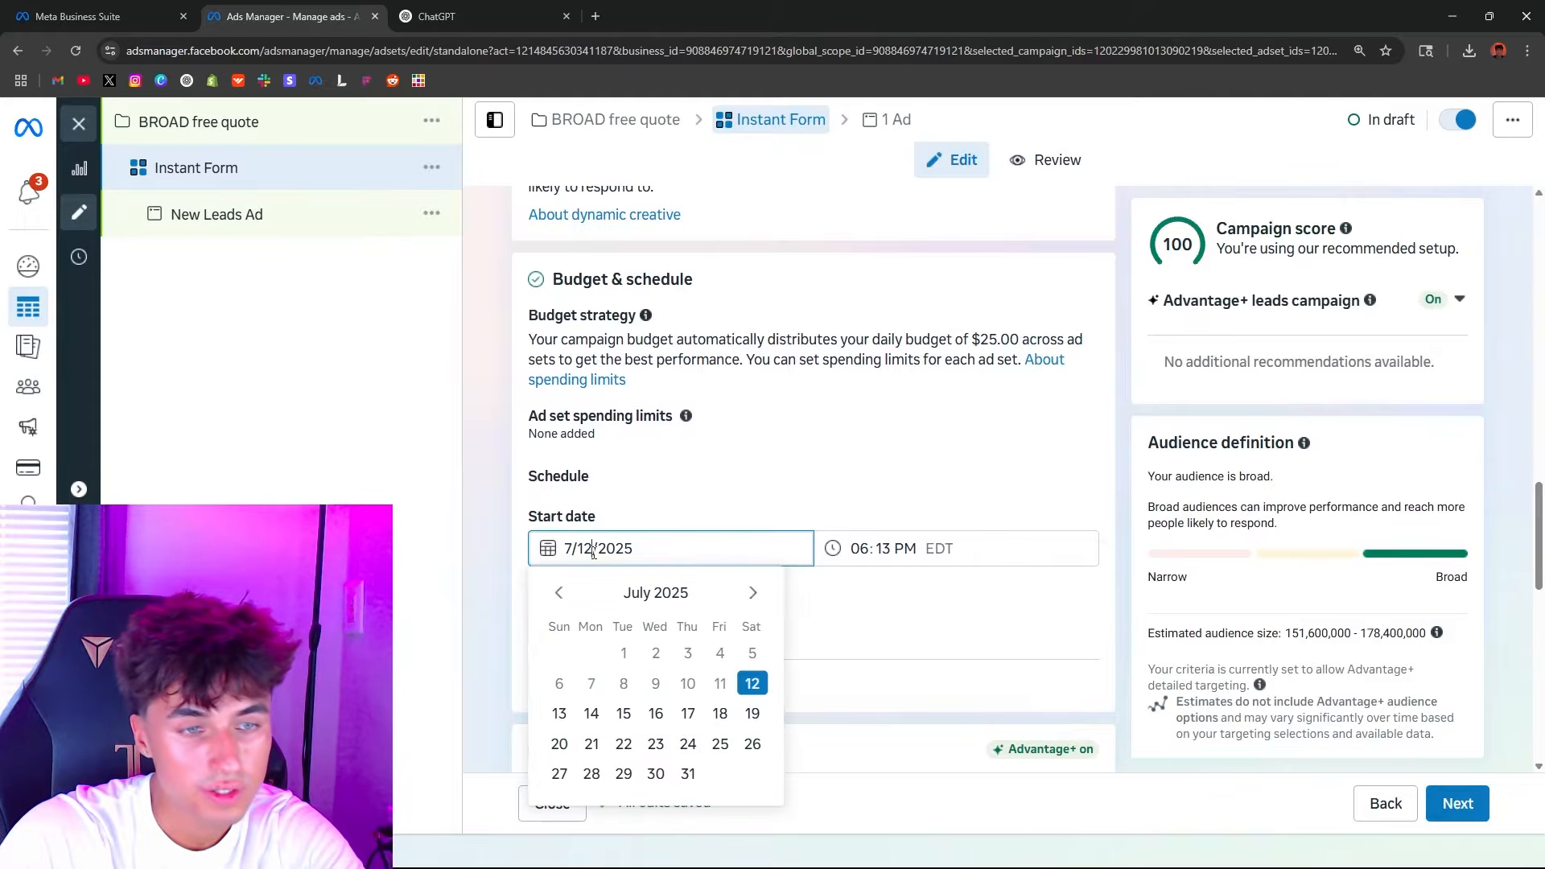
click(561, 715)
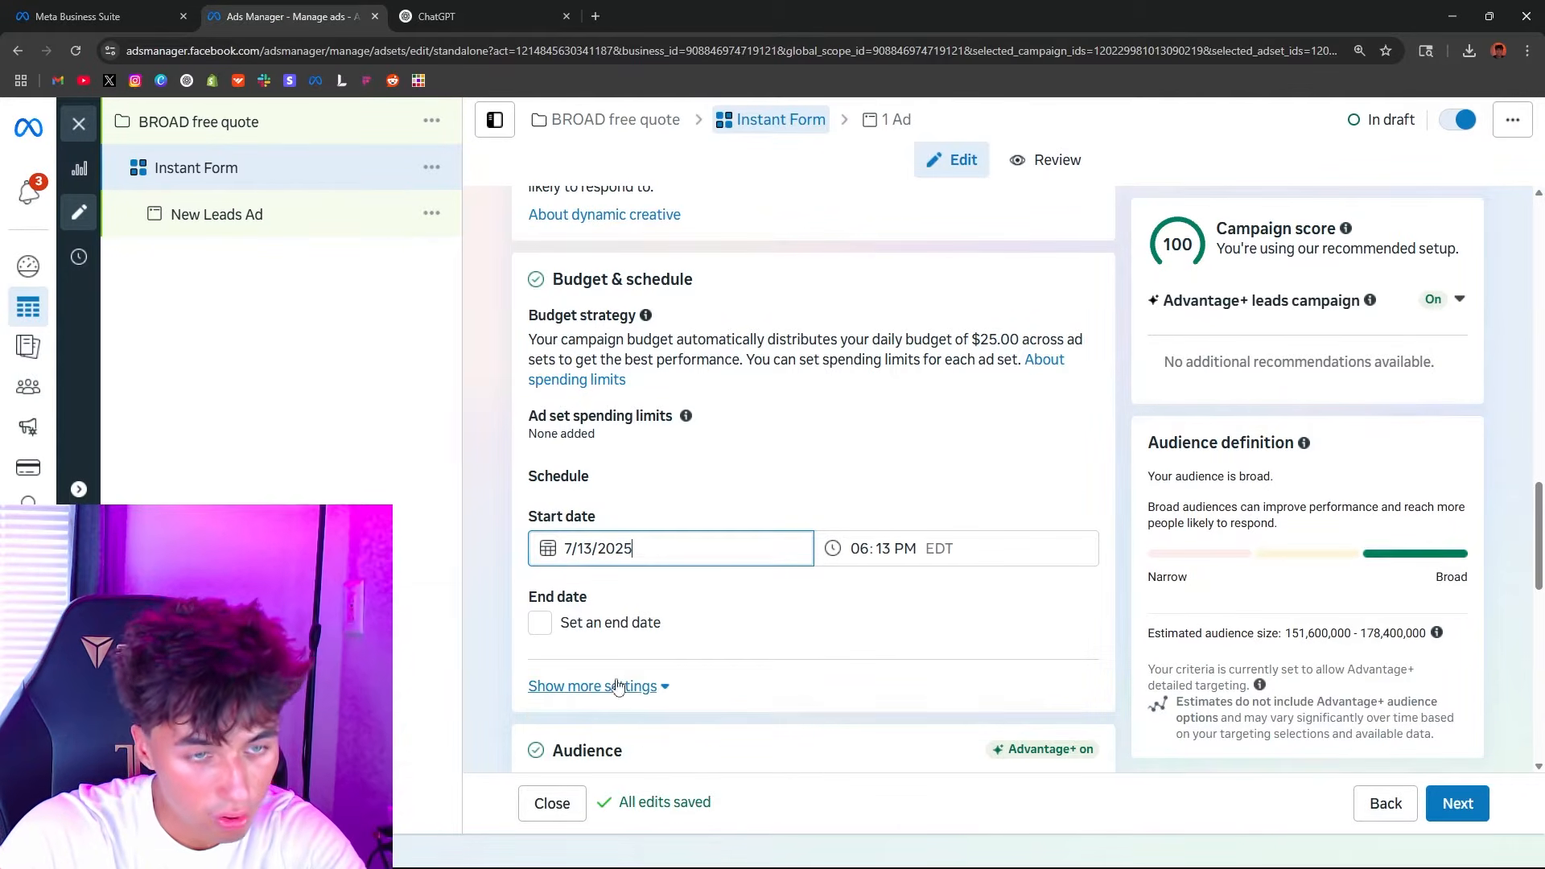
click(866, 555)
text(1200)
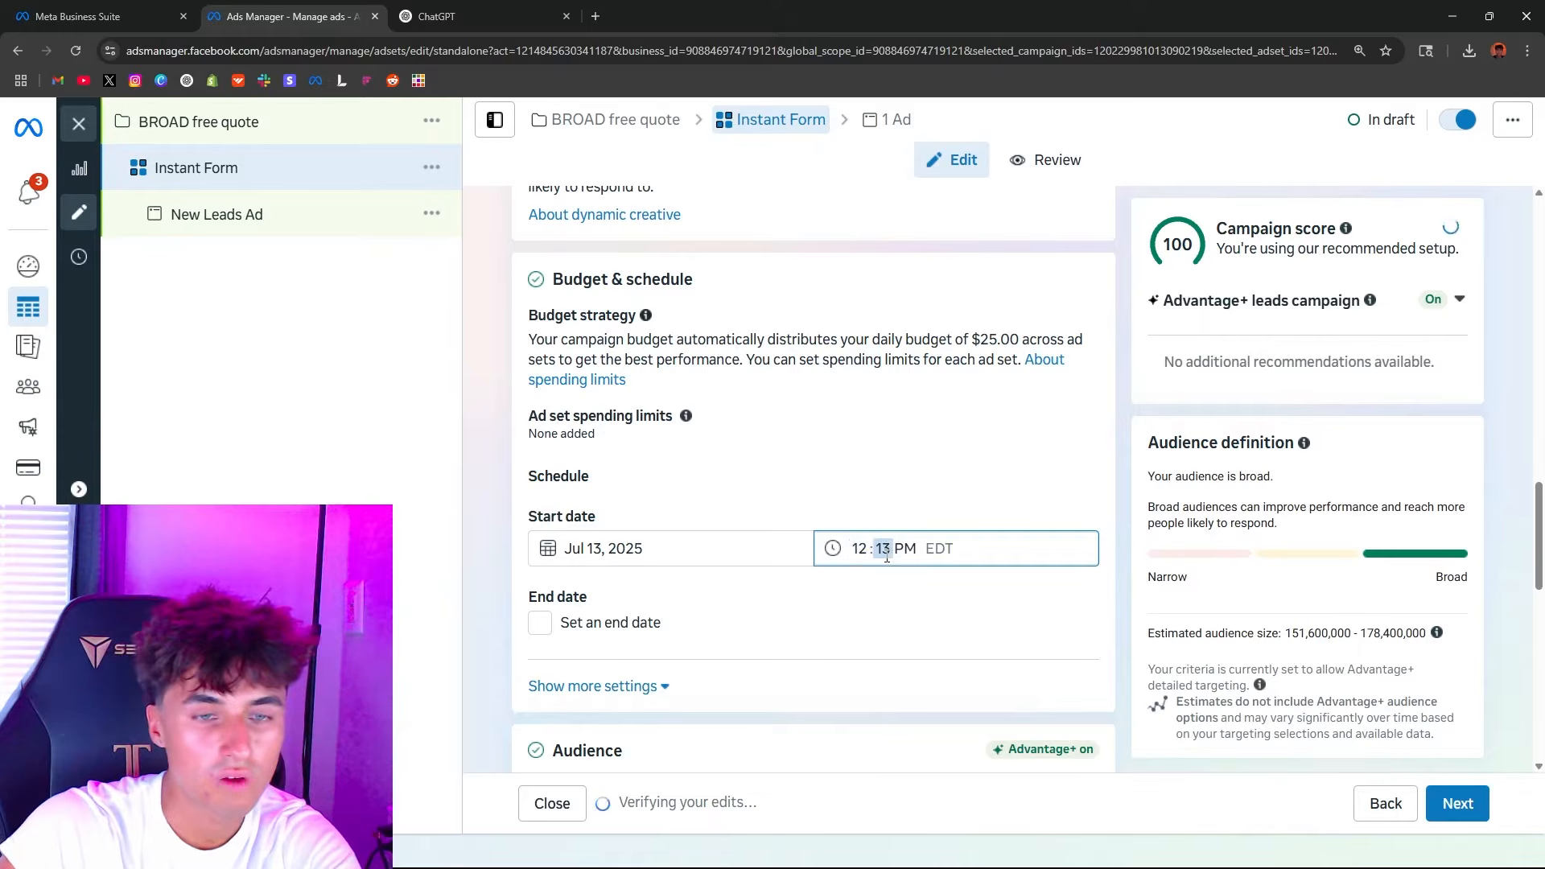
text(a)
click(476, 530)
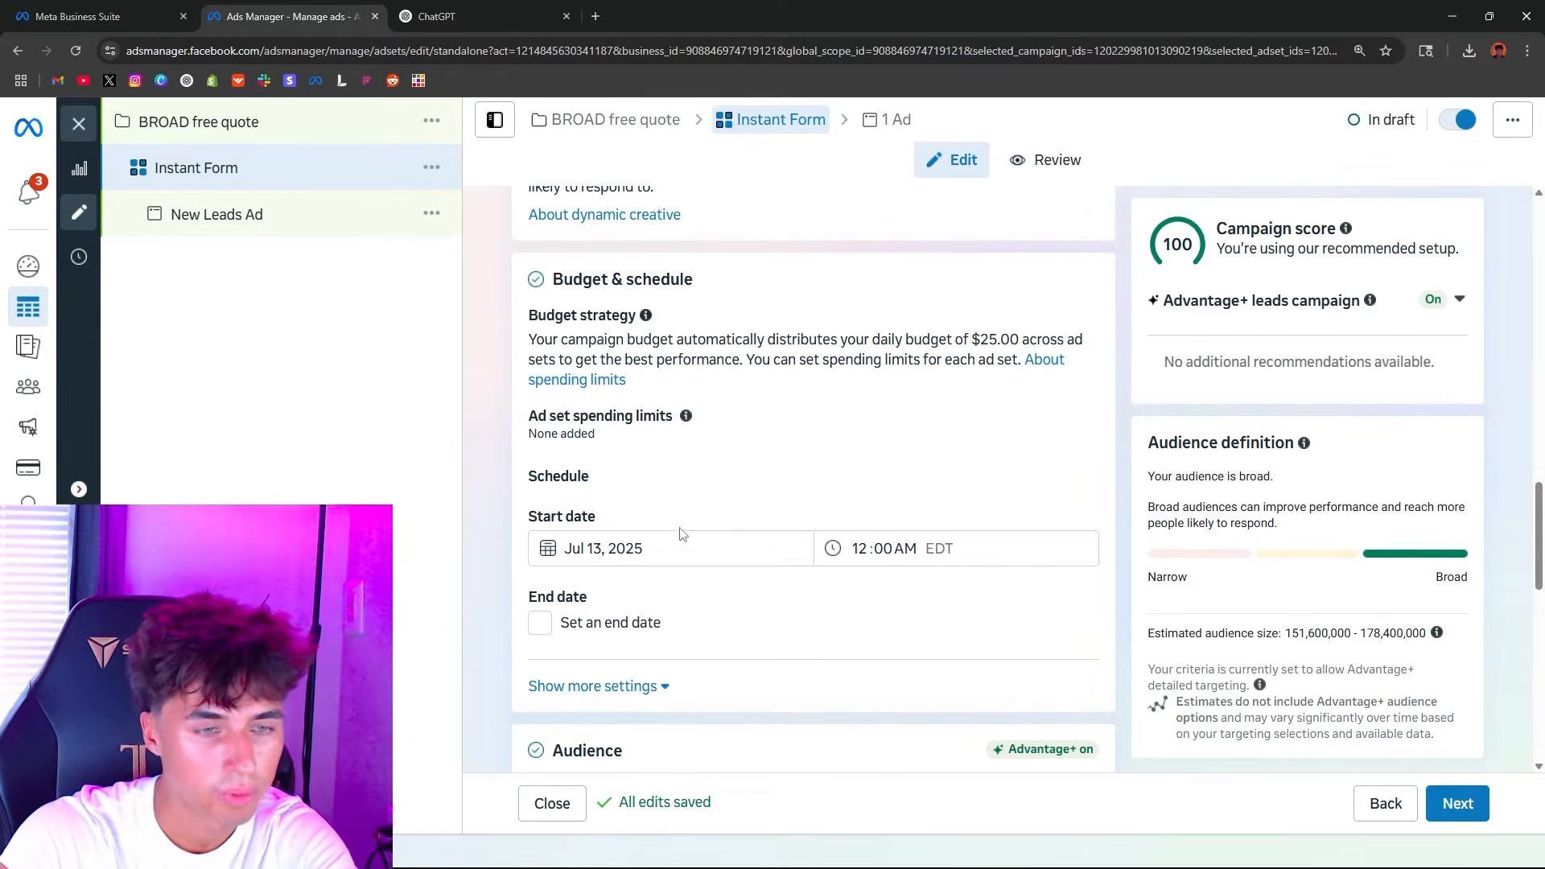
Step: Change the ad set's audience location to San Francisco, California, United States
scroll(656, 515, down, 2)
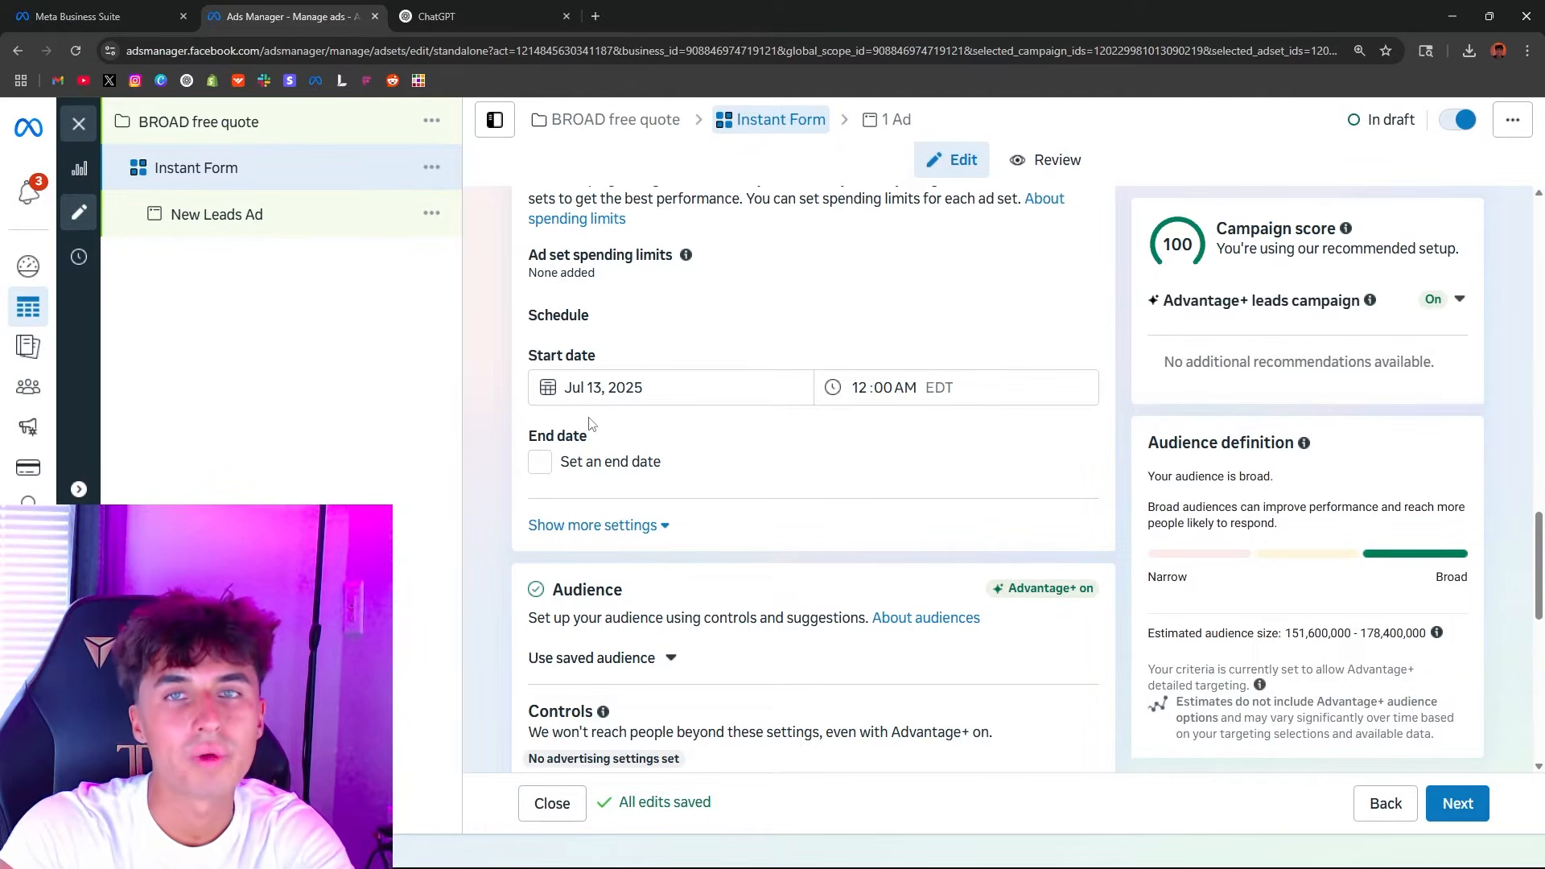
scroll(591, 425, down, 1)
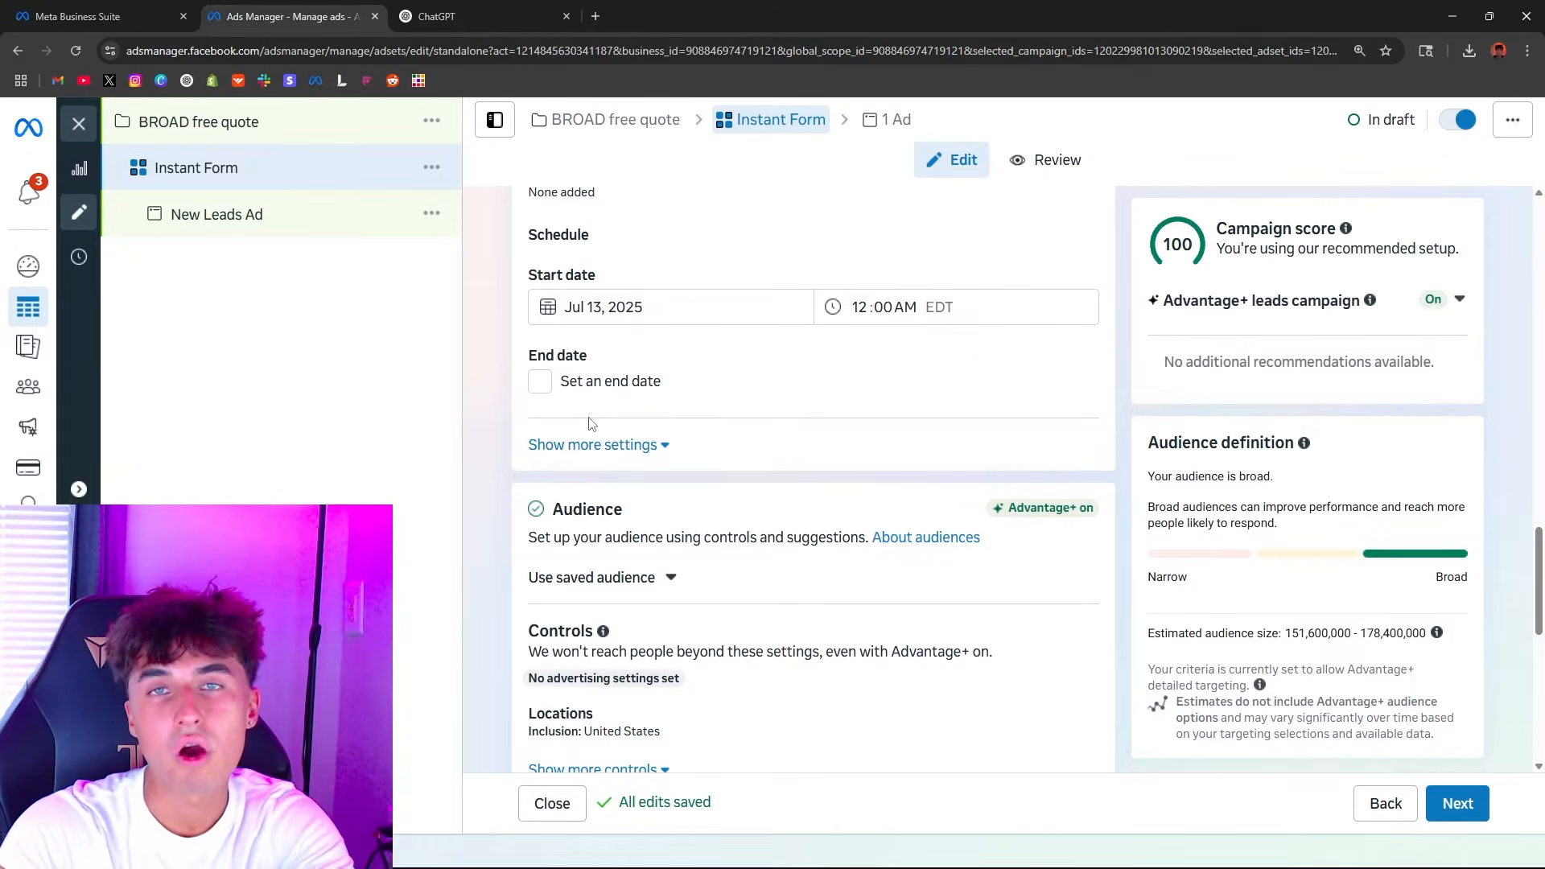
scroll(592, 425, down, 2)
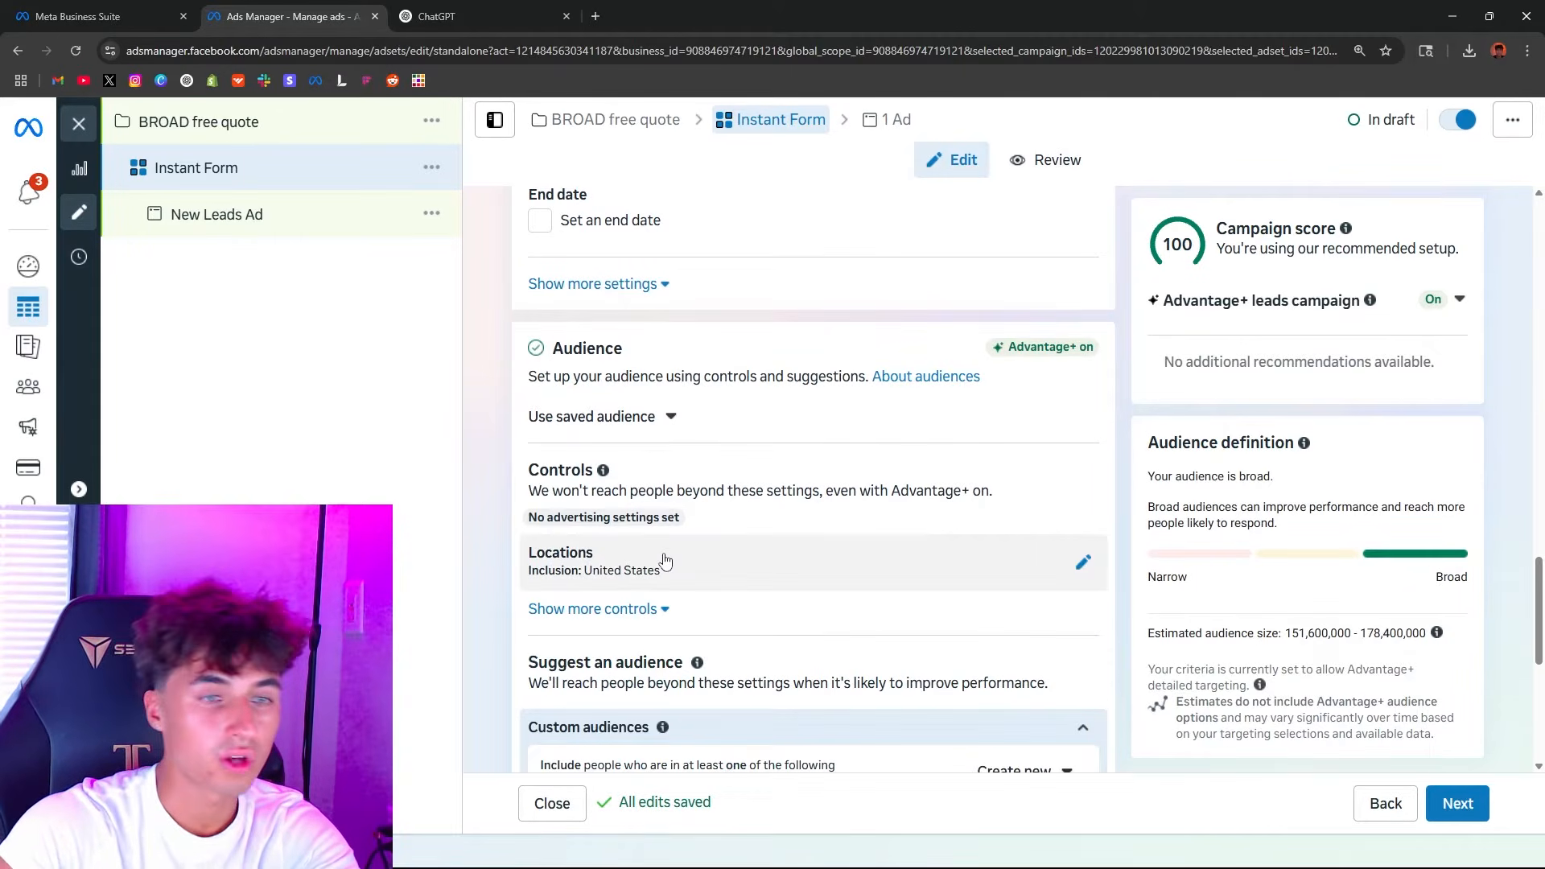
scroll(667, 559, down, 1)
click(585, 476)
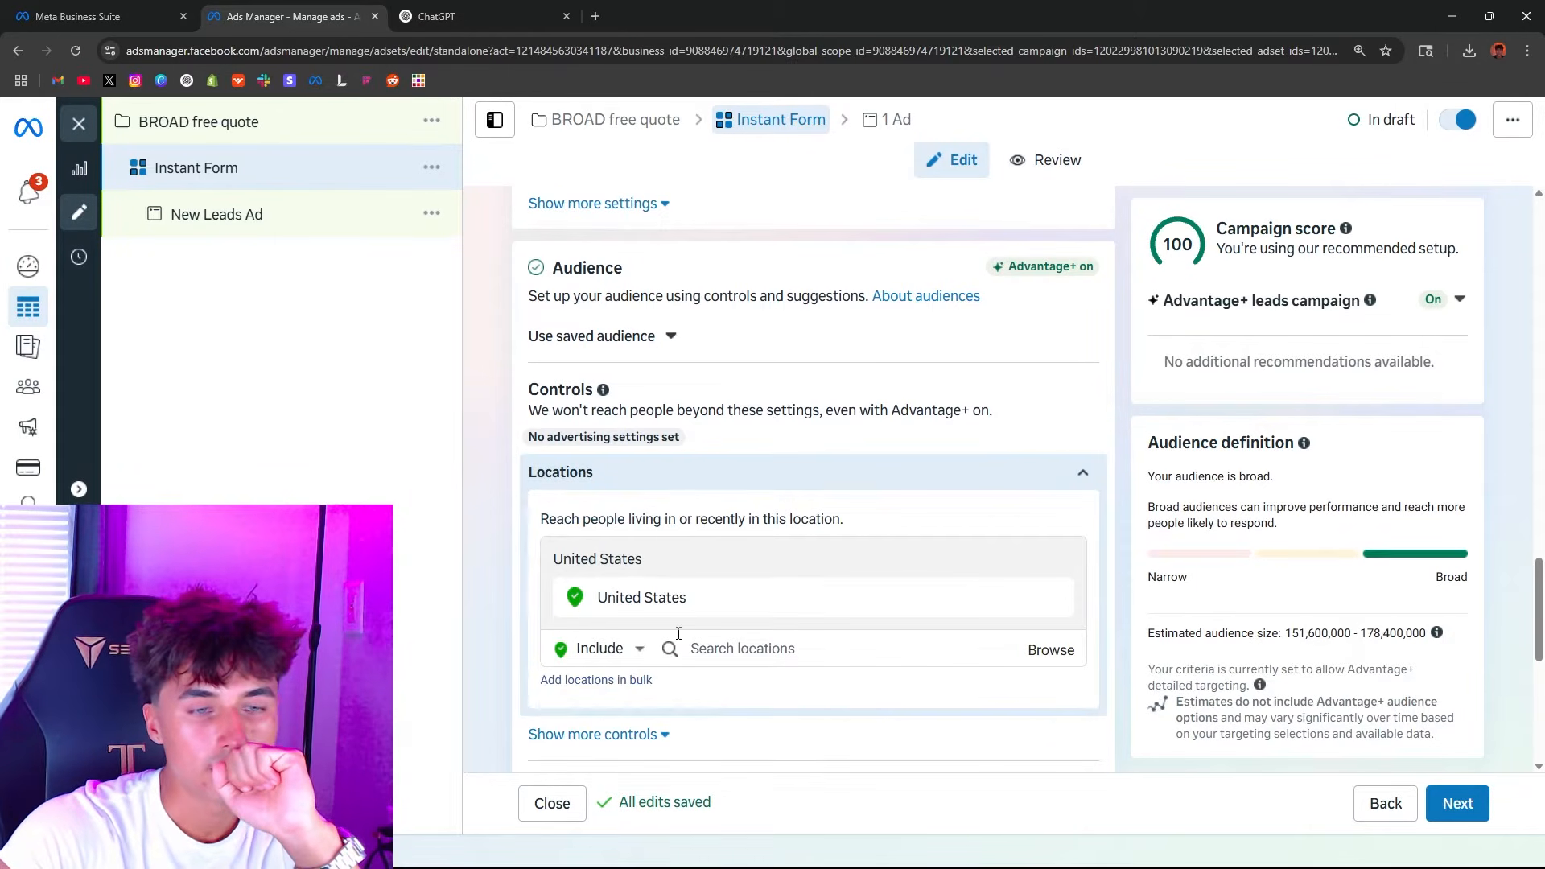
click(726, 650)
scroll(727, 650, down, 2)
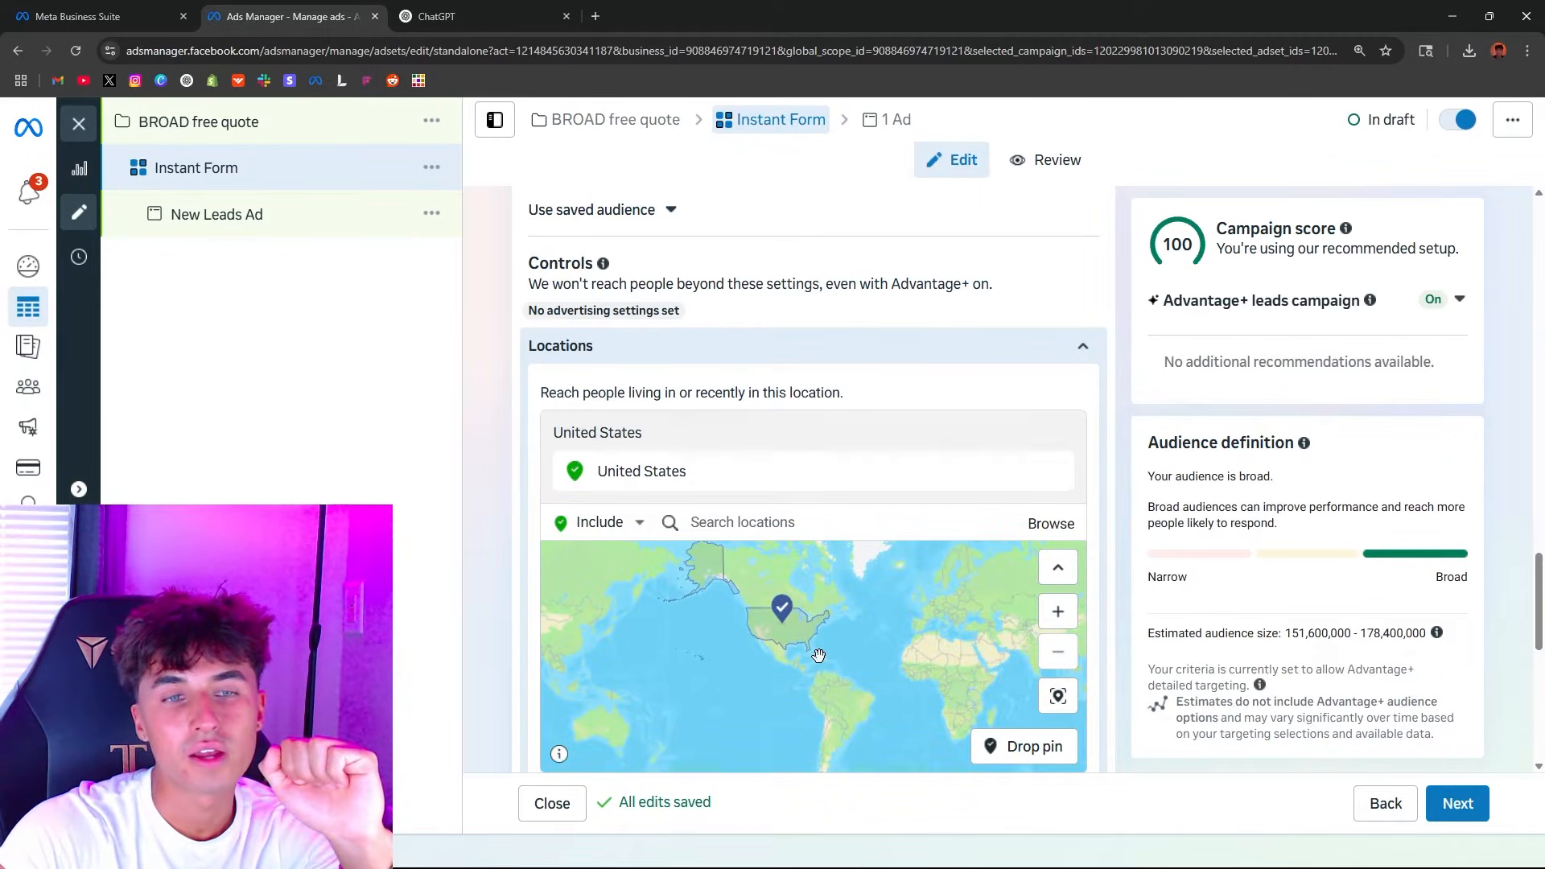
drag(858, 653, 726, 632)
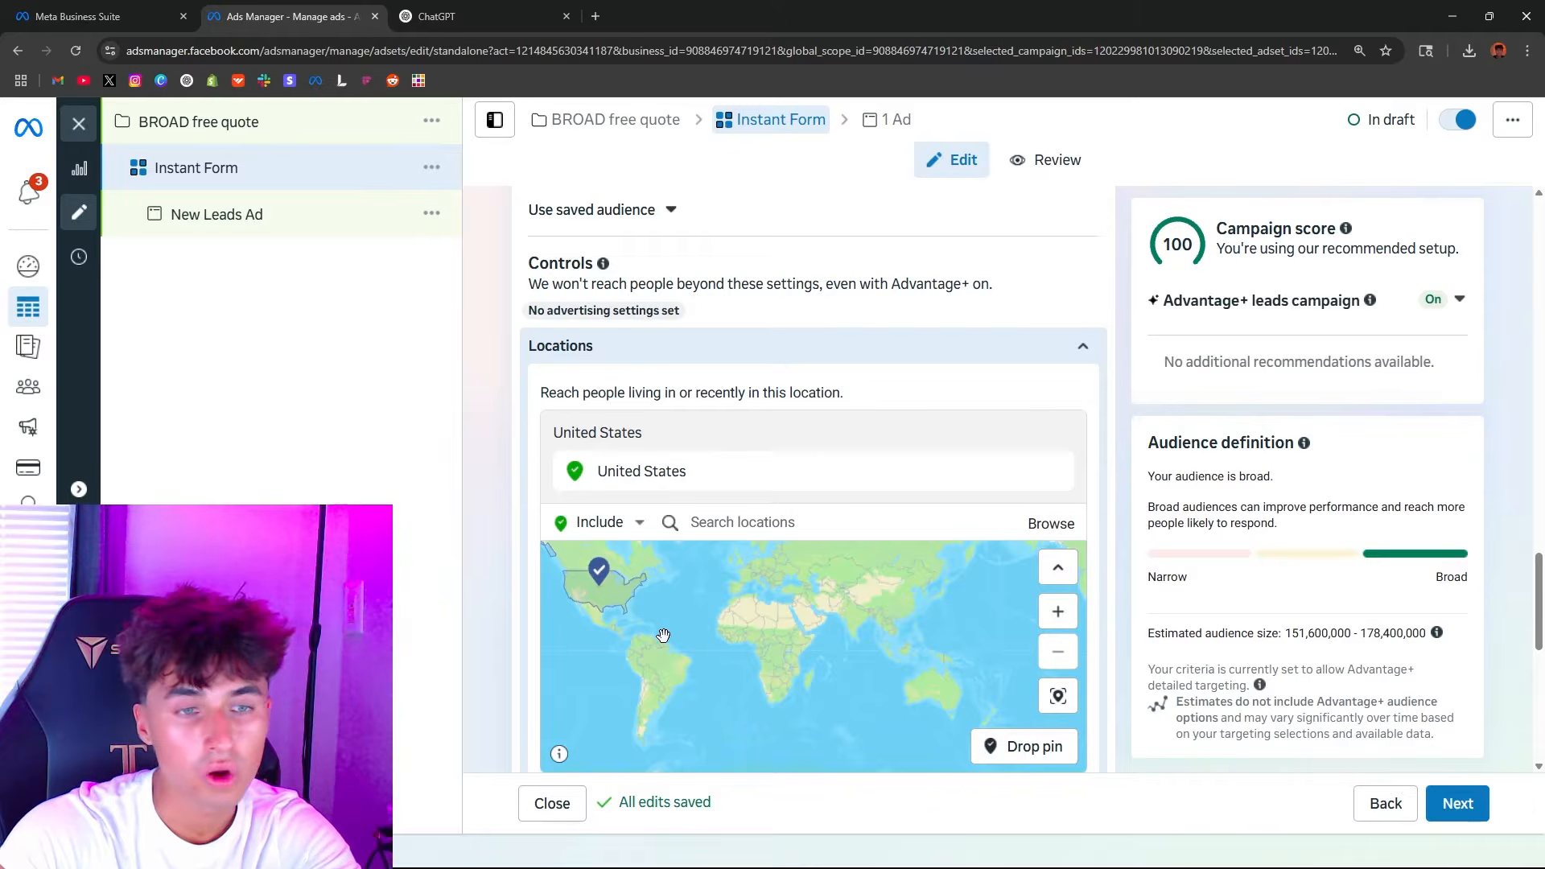
drag(663, 635, 754, 677)
scroll(702, 593, up, 1)
drag(702, 593, 769, 544)
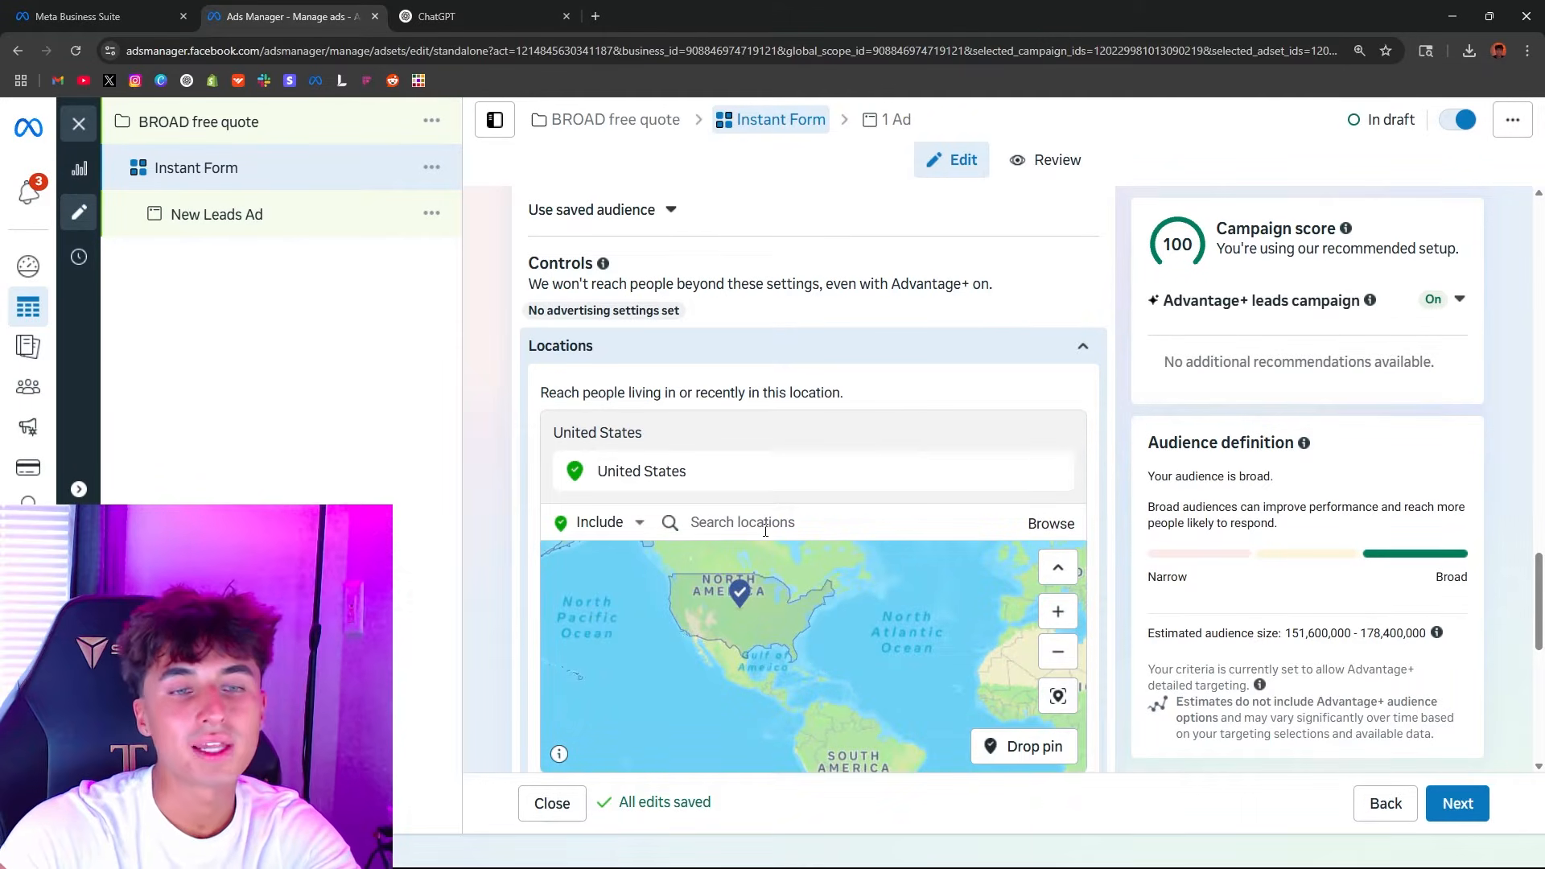
click(765, 531)
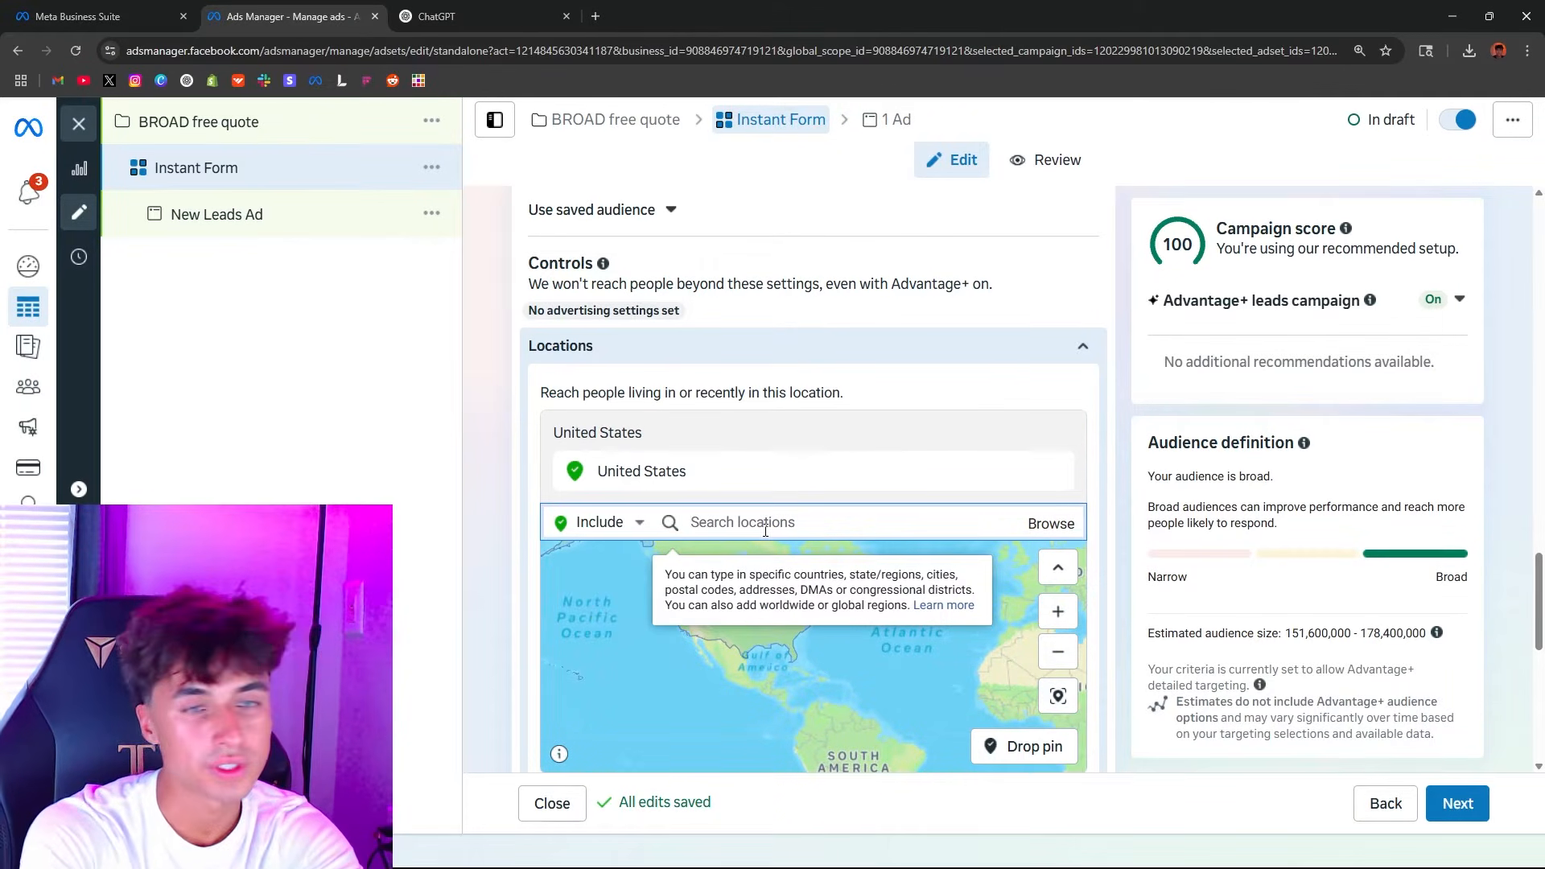
text(san fran)
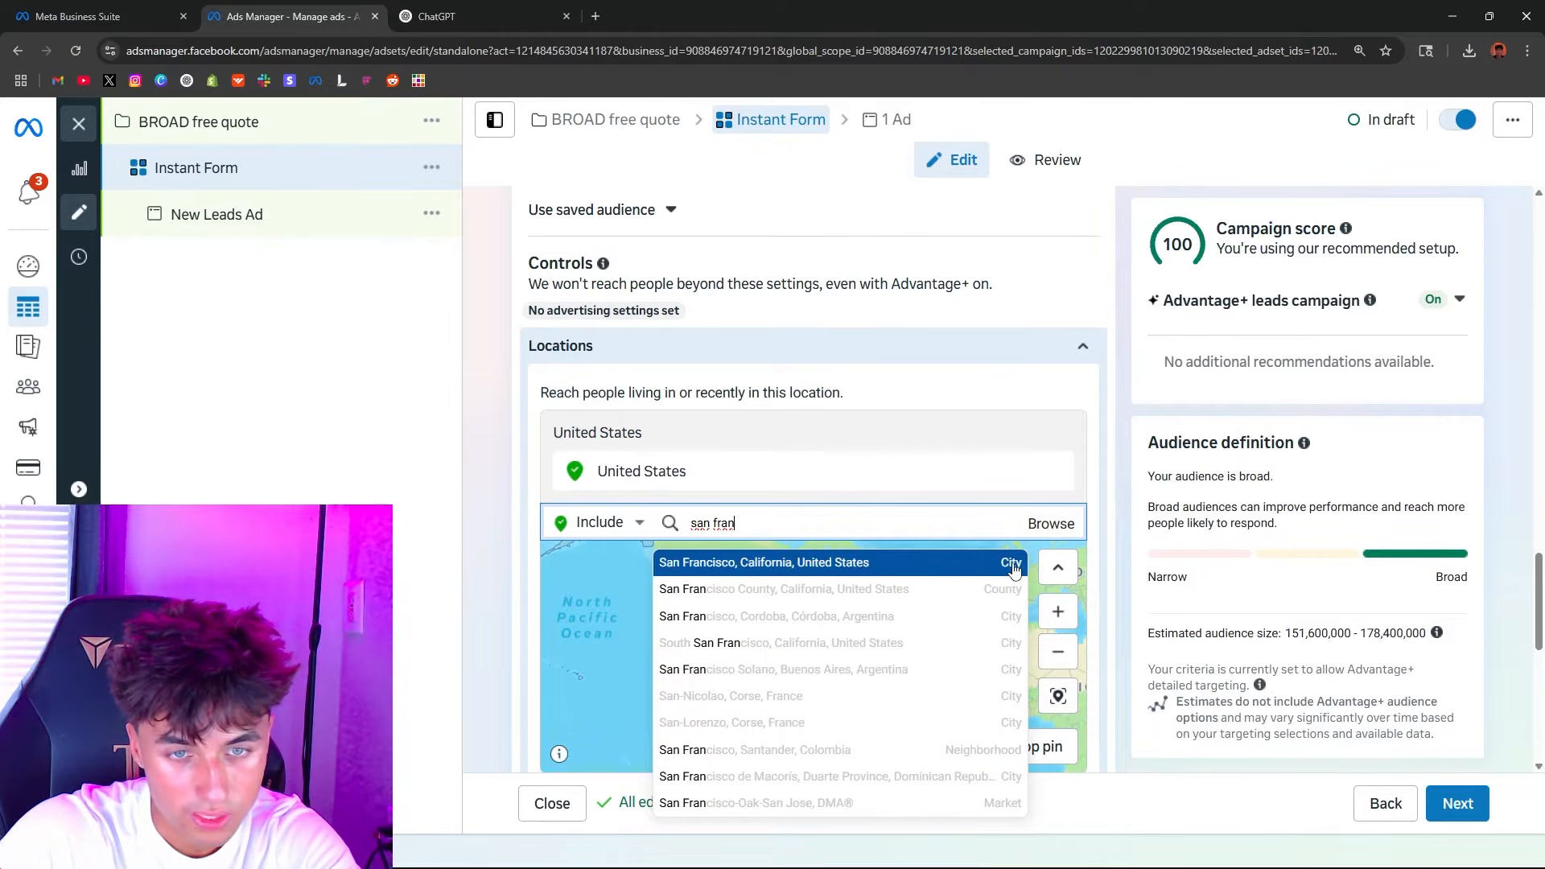
click(1010, 572)
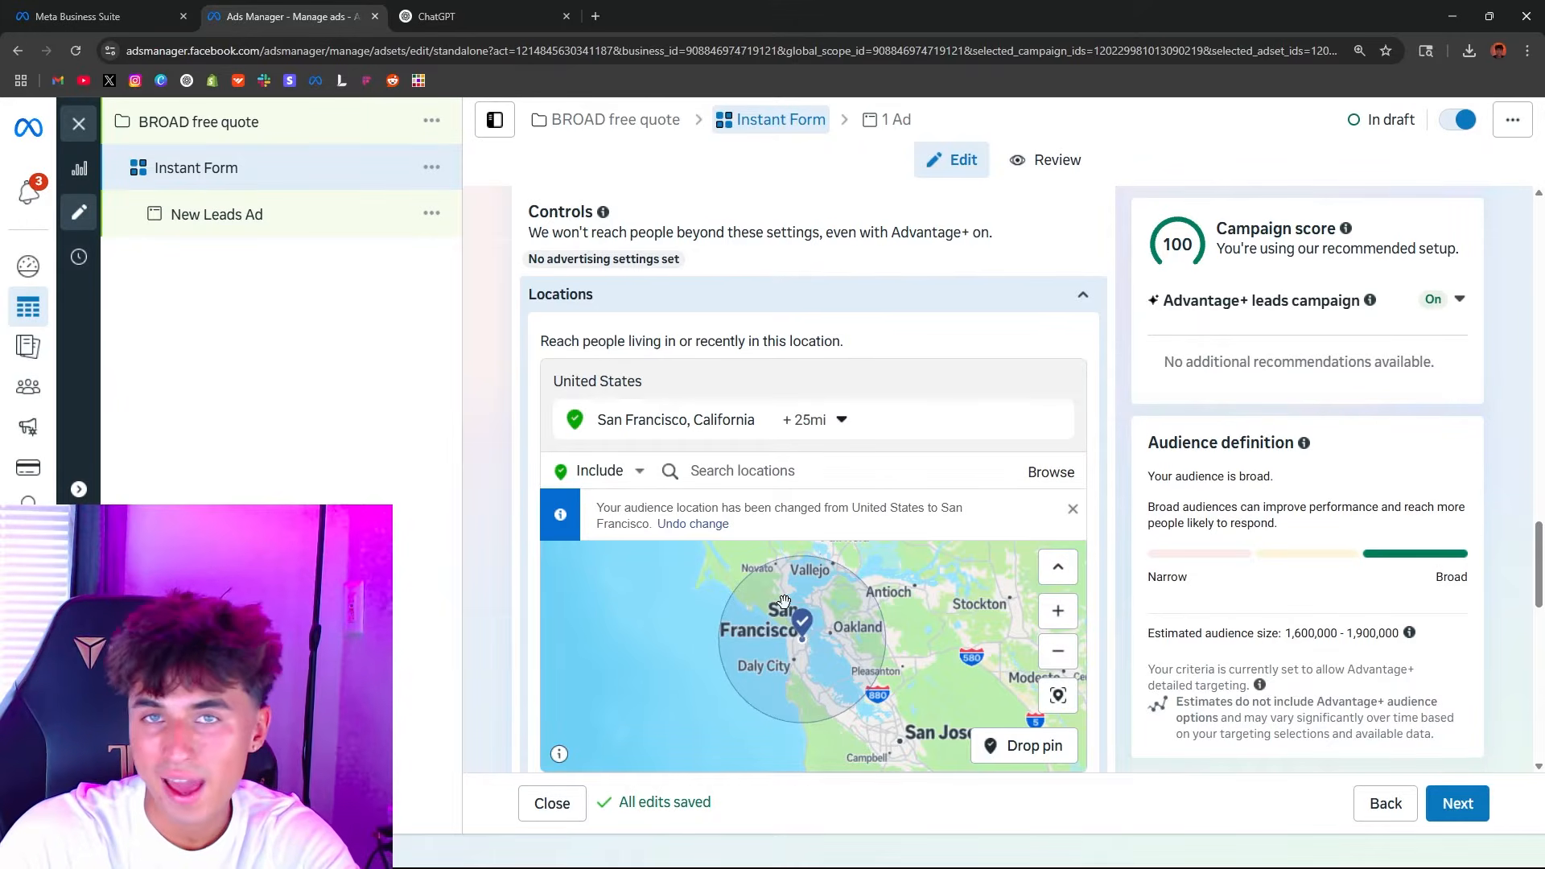
Step: Set the cities-within-radius distance around San Francisco to 15 miles
click(818, 430)
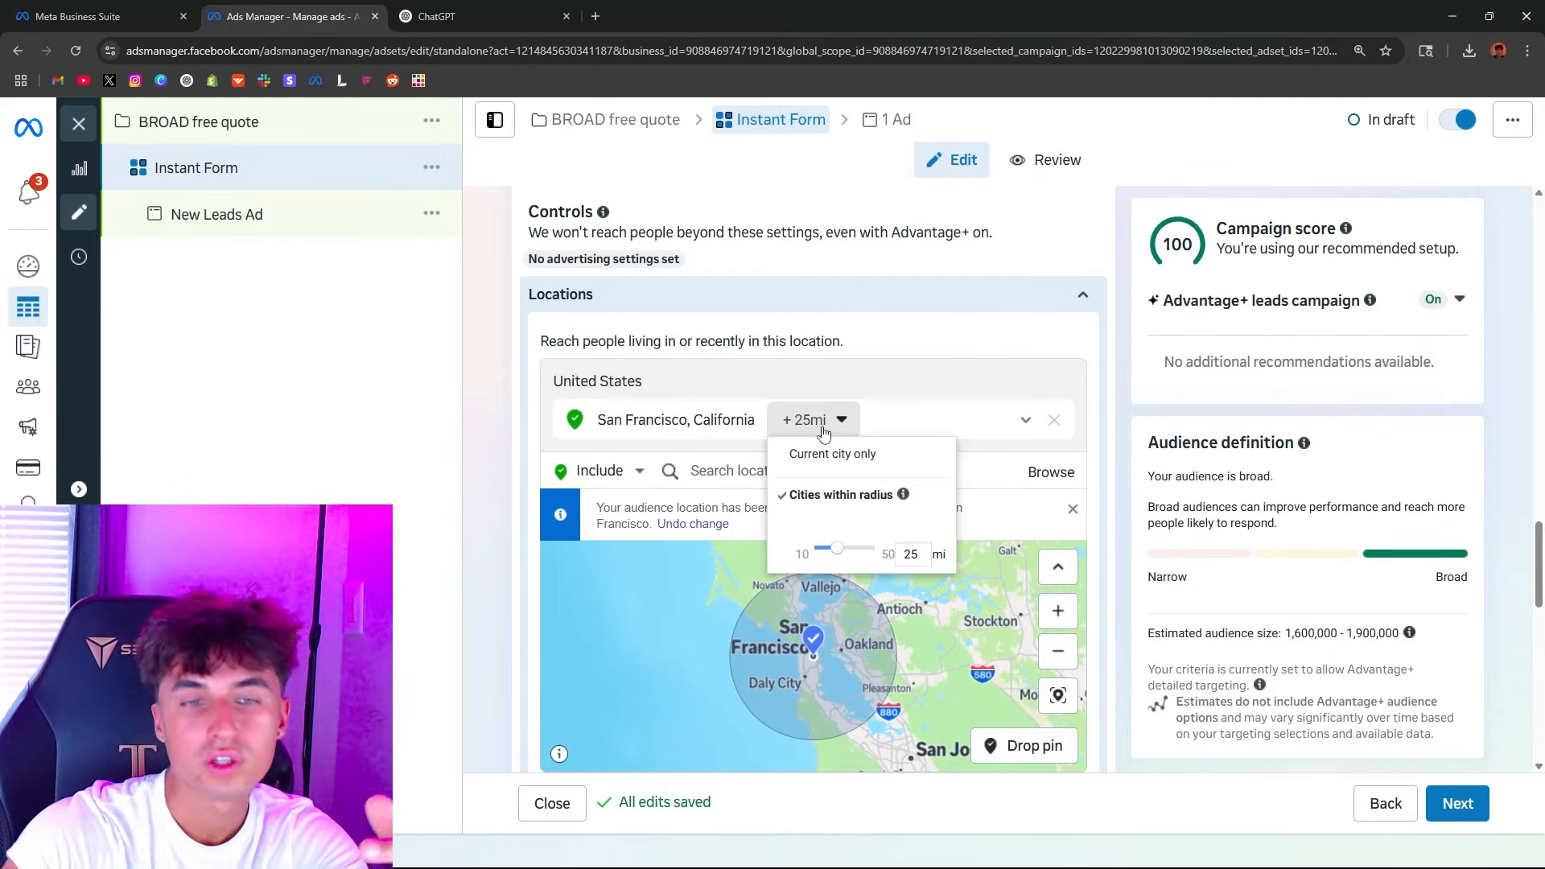
drag(837, 548, 831, 555)
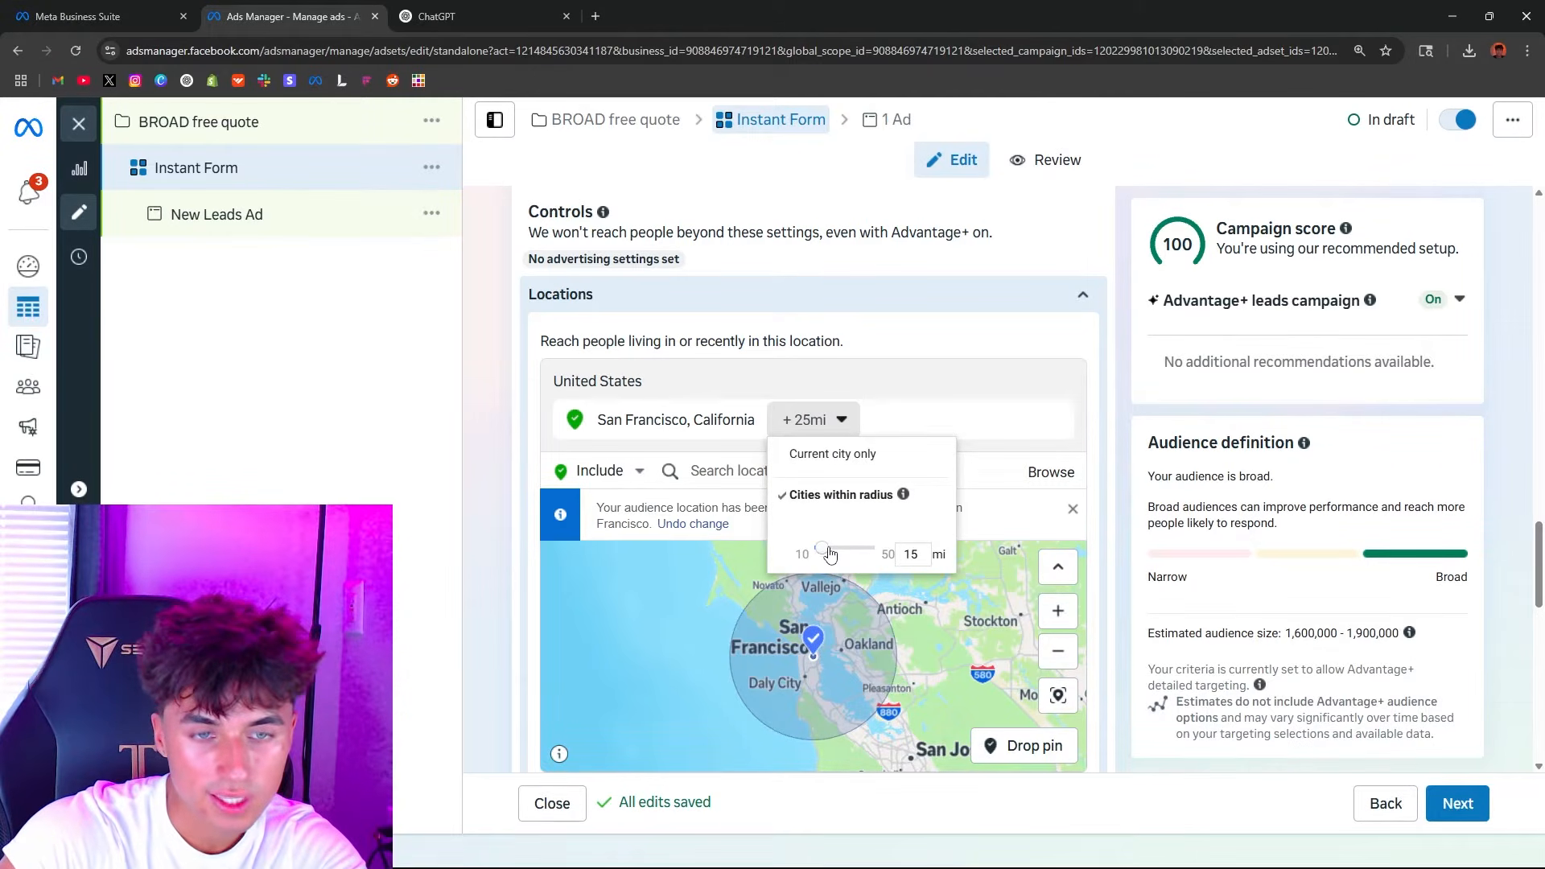
click(844, 599)
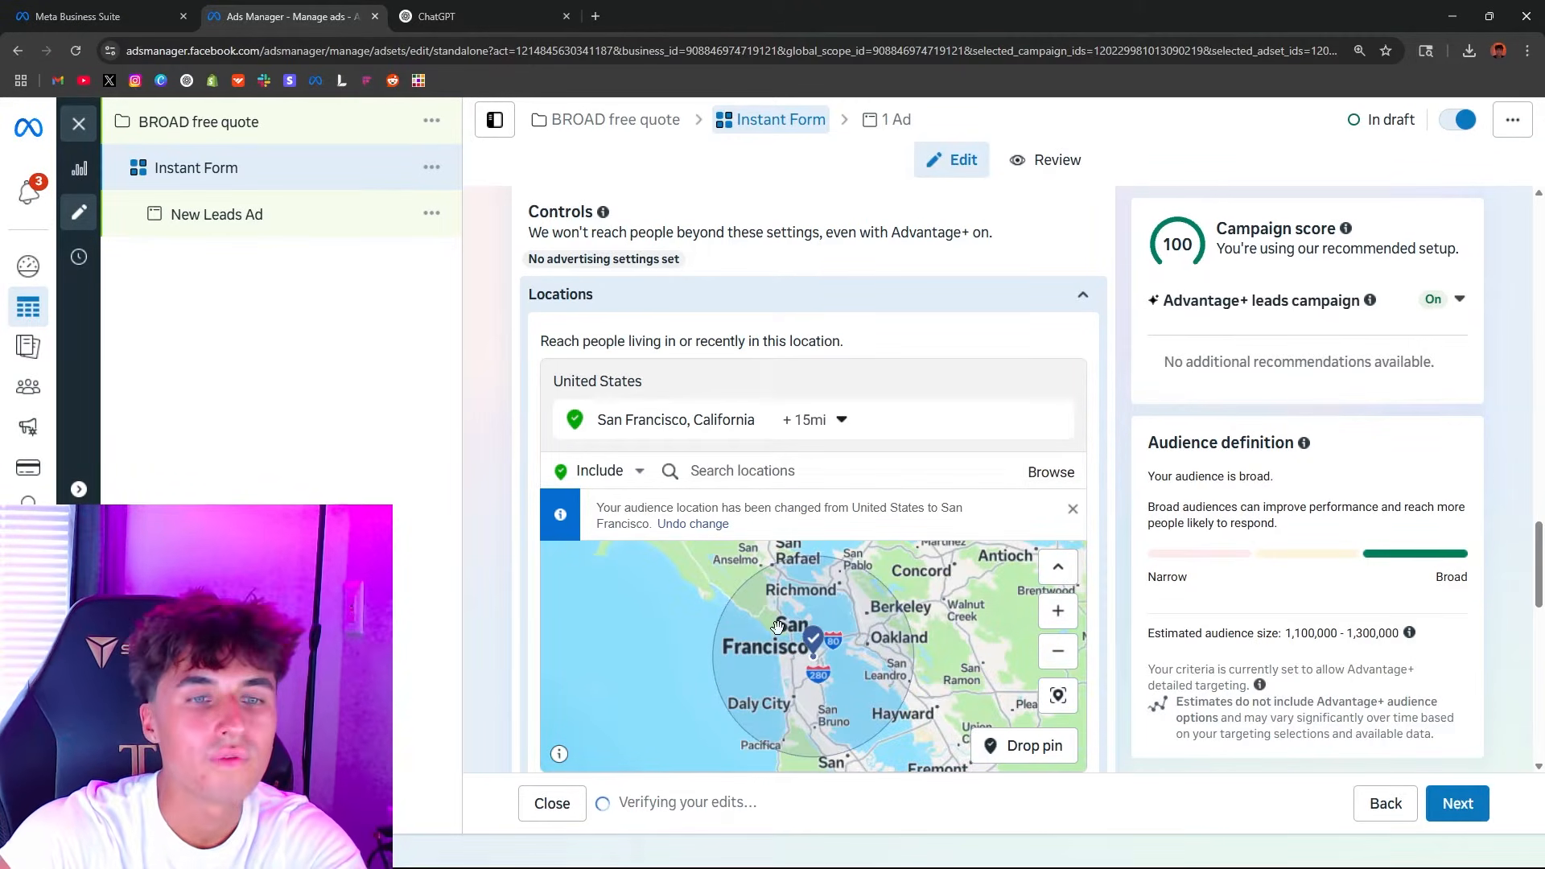
Step: Try a 17-mile radius around San Francisco and return it to 15 miles
click(805, 419)
click(874, 581)
mouse_move(827, 551)
mouse_down()
mouse_move(841, 551)
mouse_move(825, 555)
mouse_up()
click(813, 419)
click(833, 583)
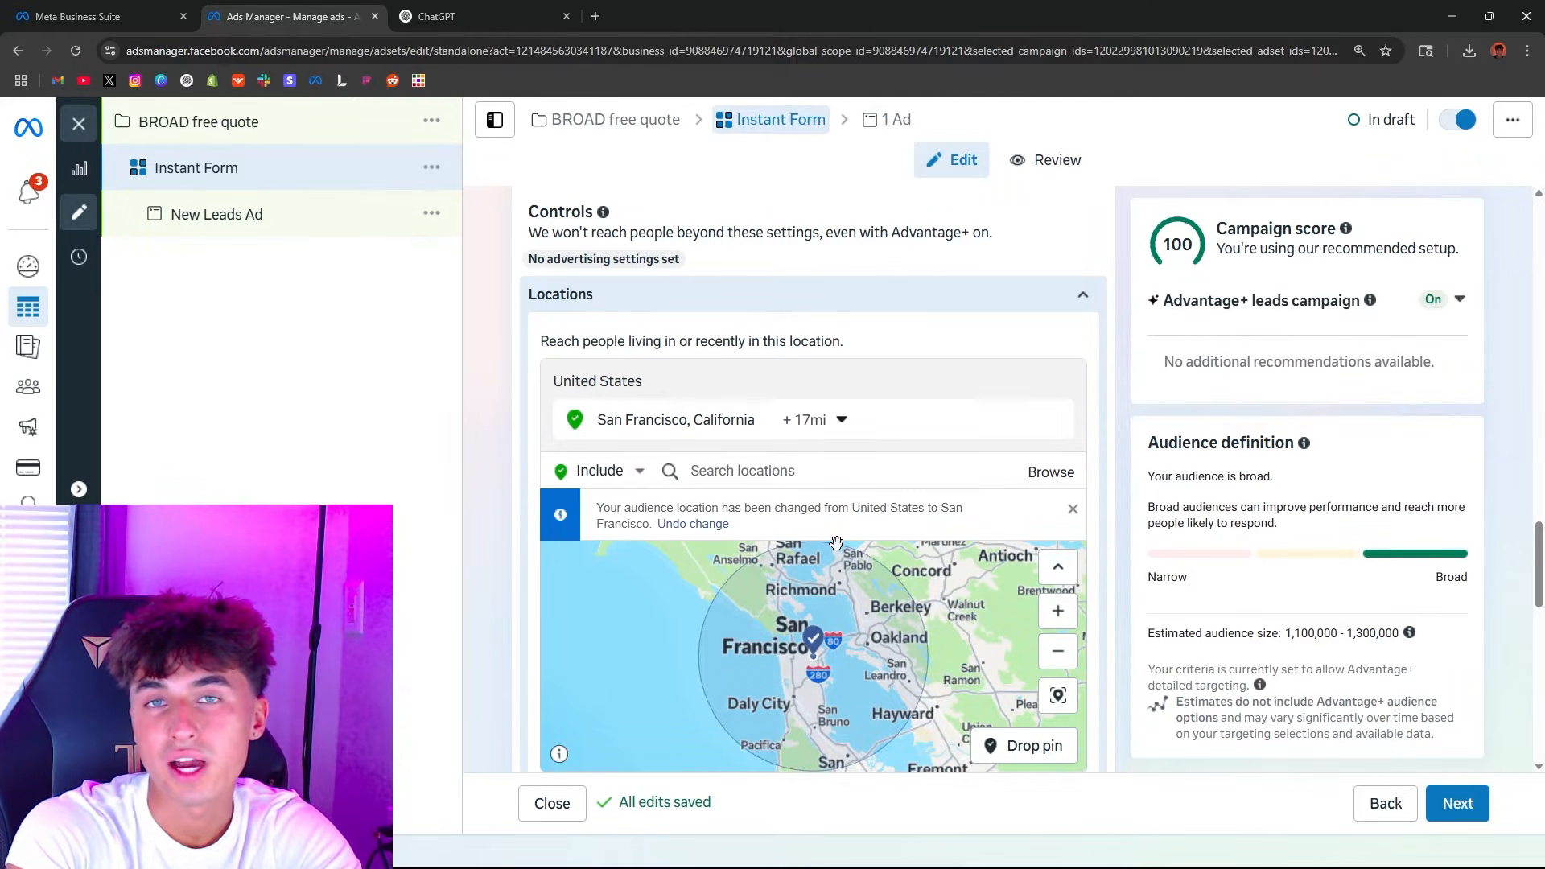
click(812, 419)
drag(830, 555, 825, 555)
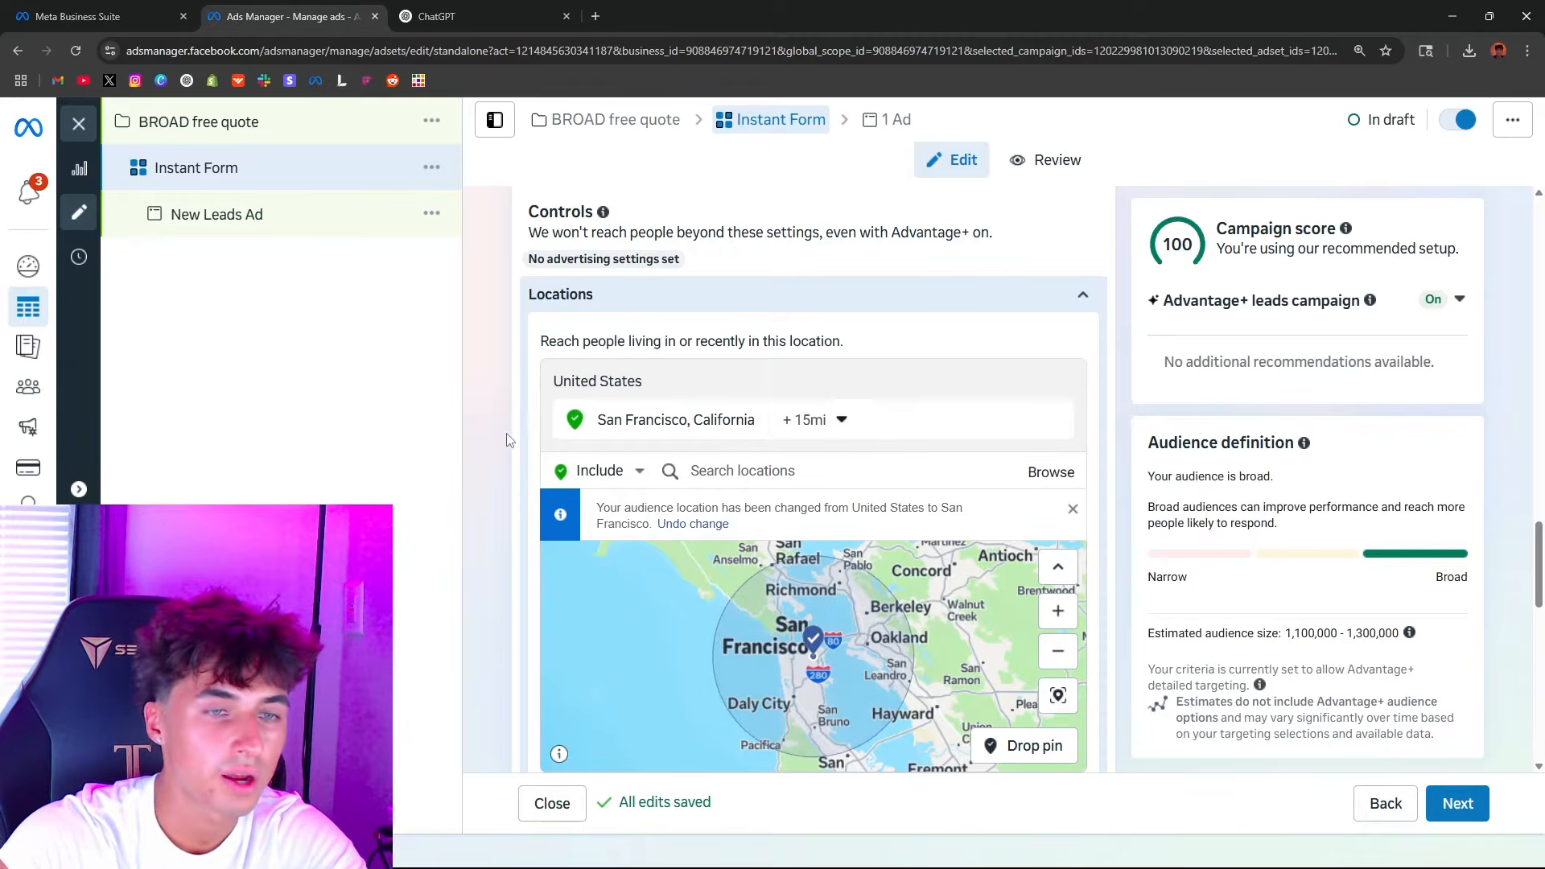
Step: Review the remaining location options and check the existing audiences available under Custom audiences
scroll(500, 374, down, 6)
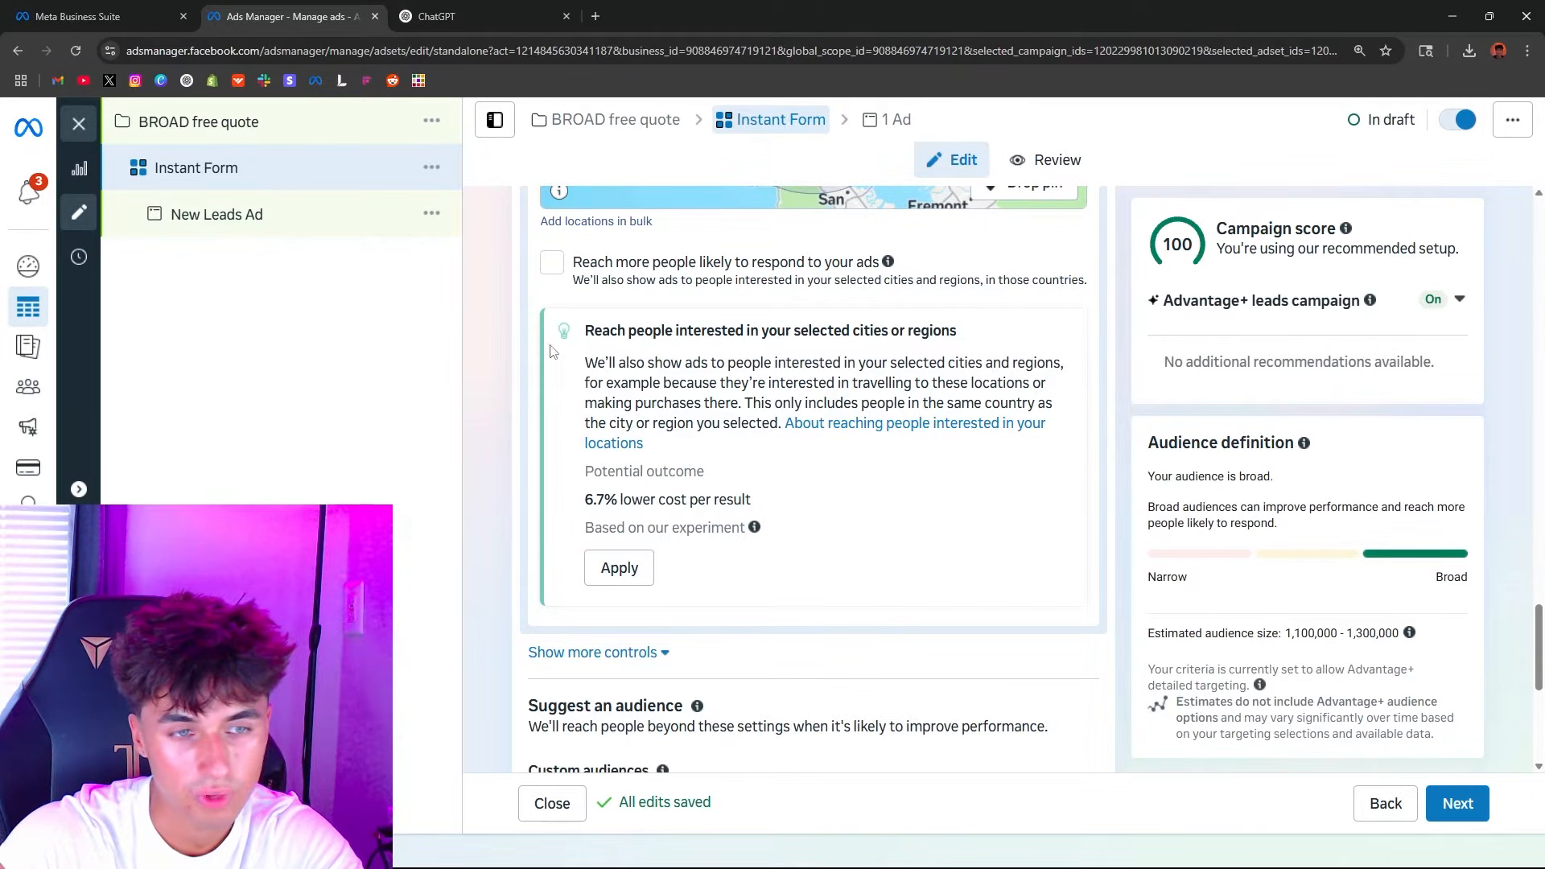
scroll(675, 359, down, 4)
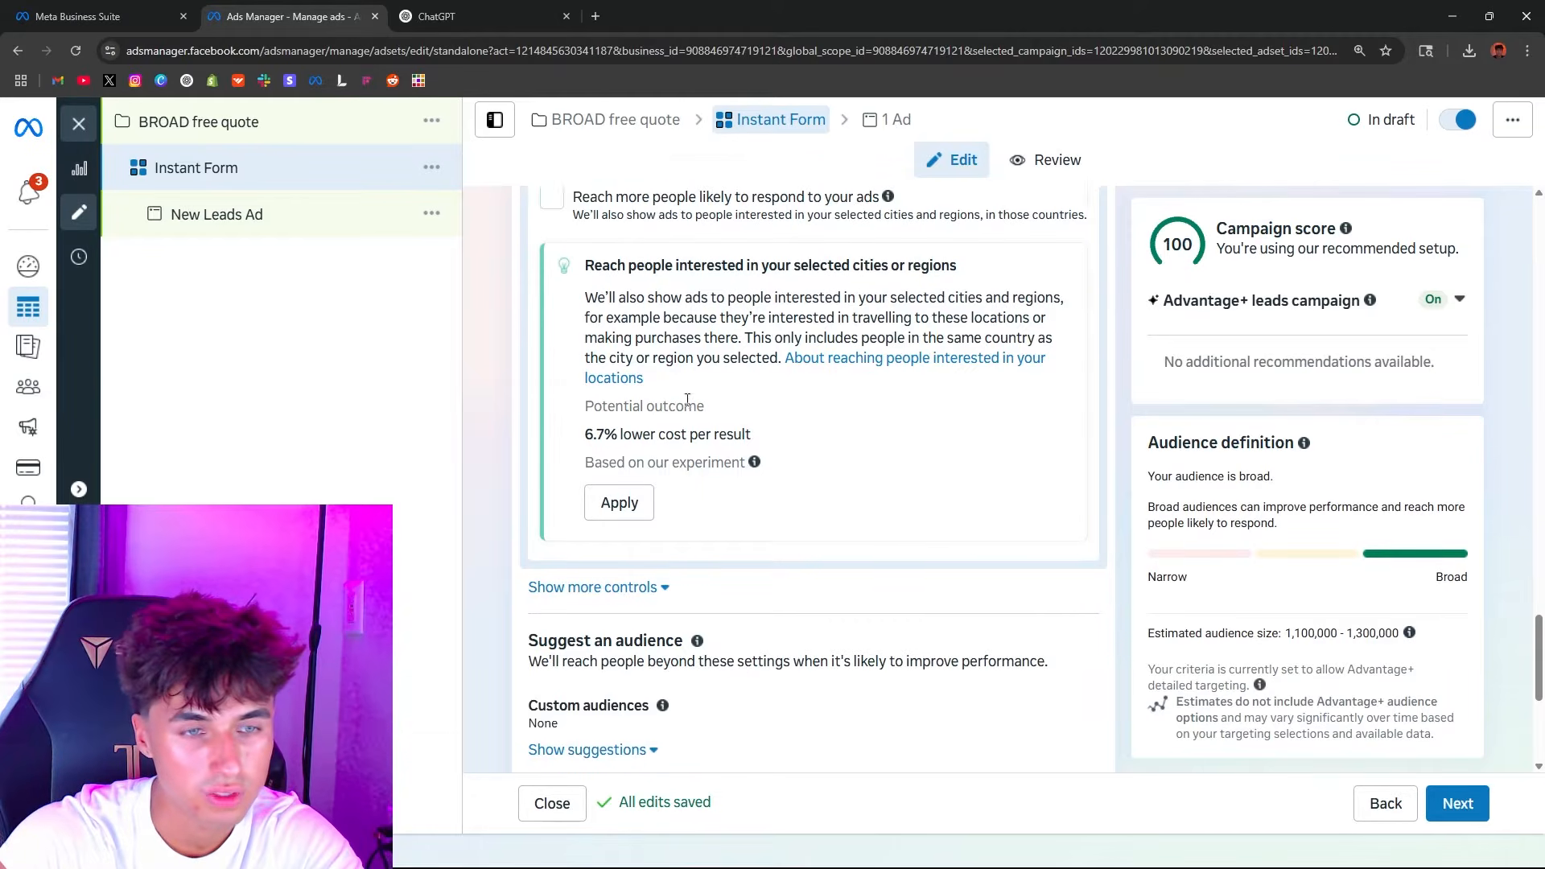
scroll(641, 452, up, 3)
scroll(641, 451, down, 2)
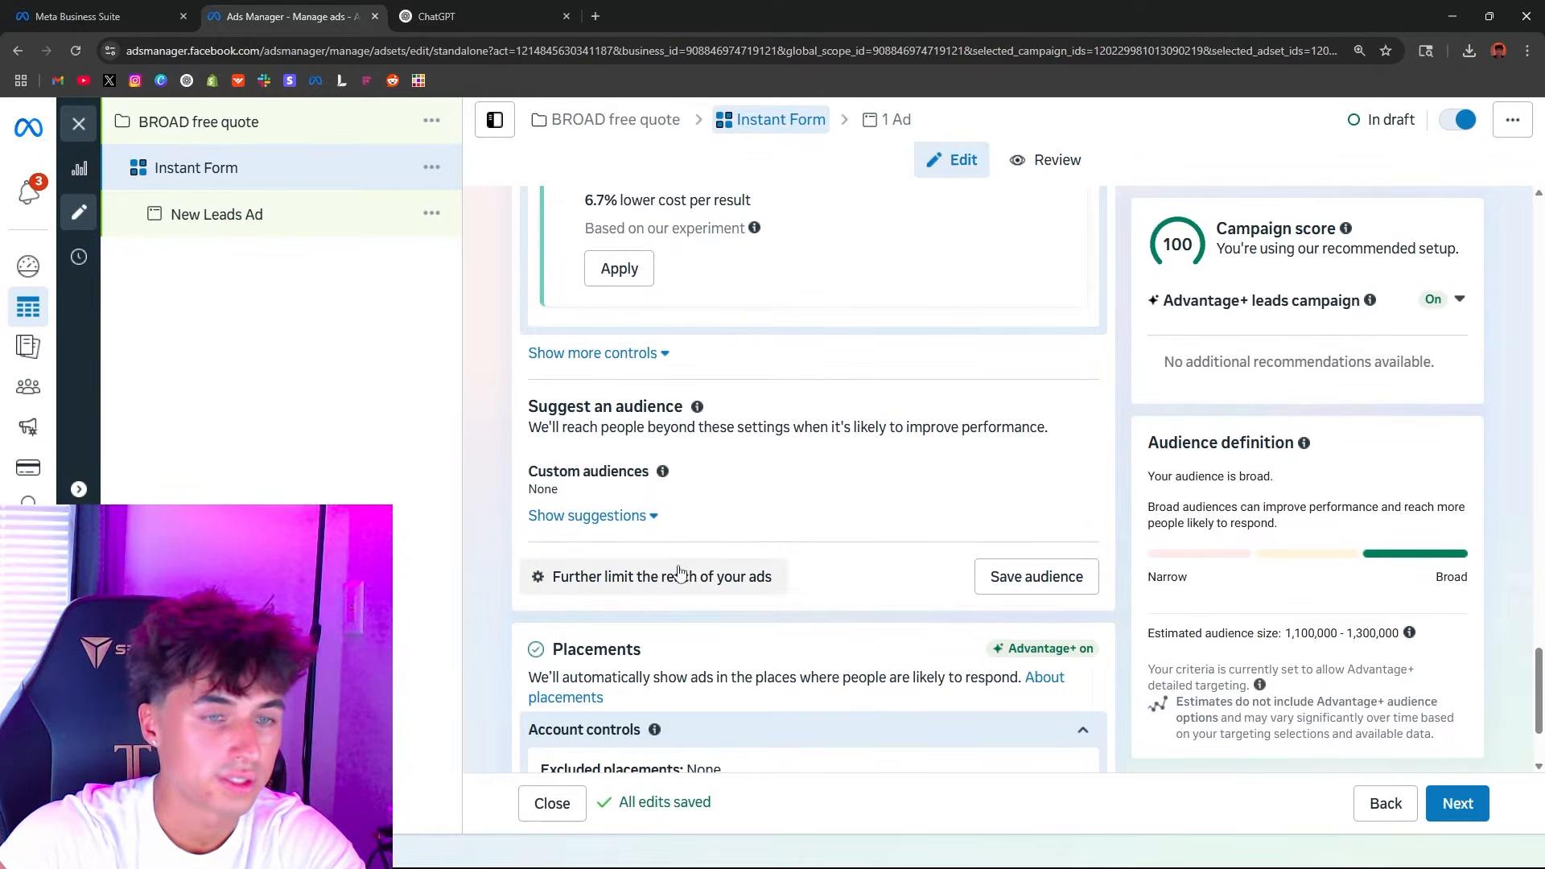
click(675, 486)
scroll(649, 552, up, 1)
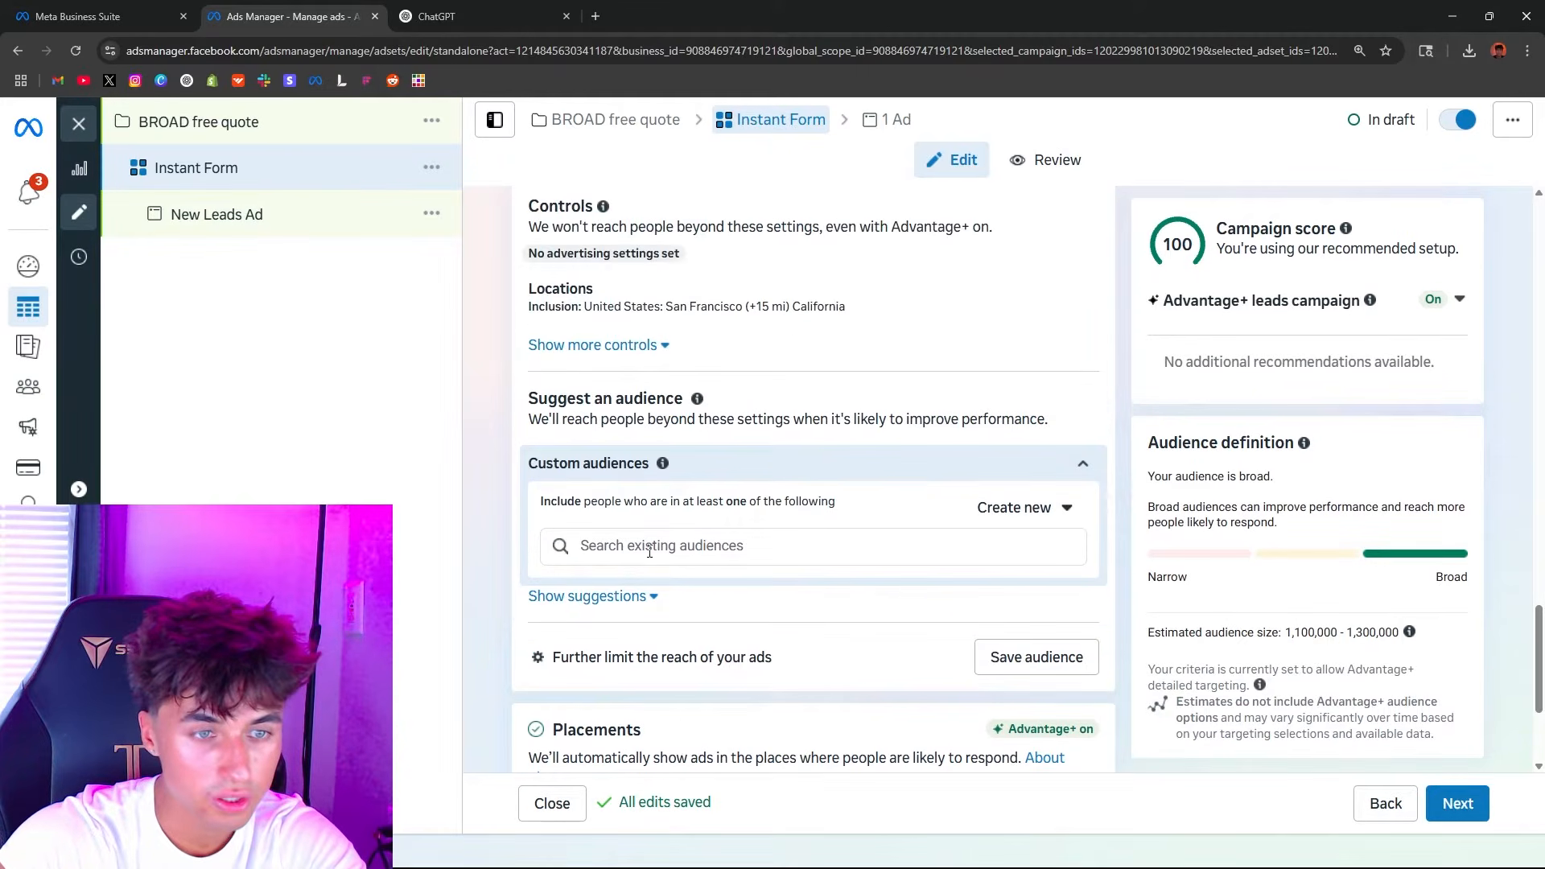
click(627, 554)
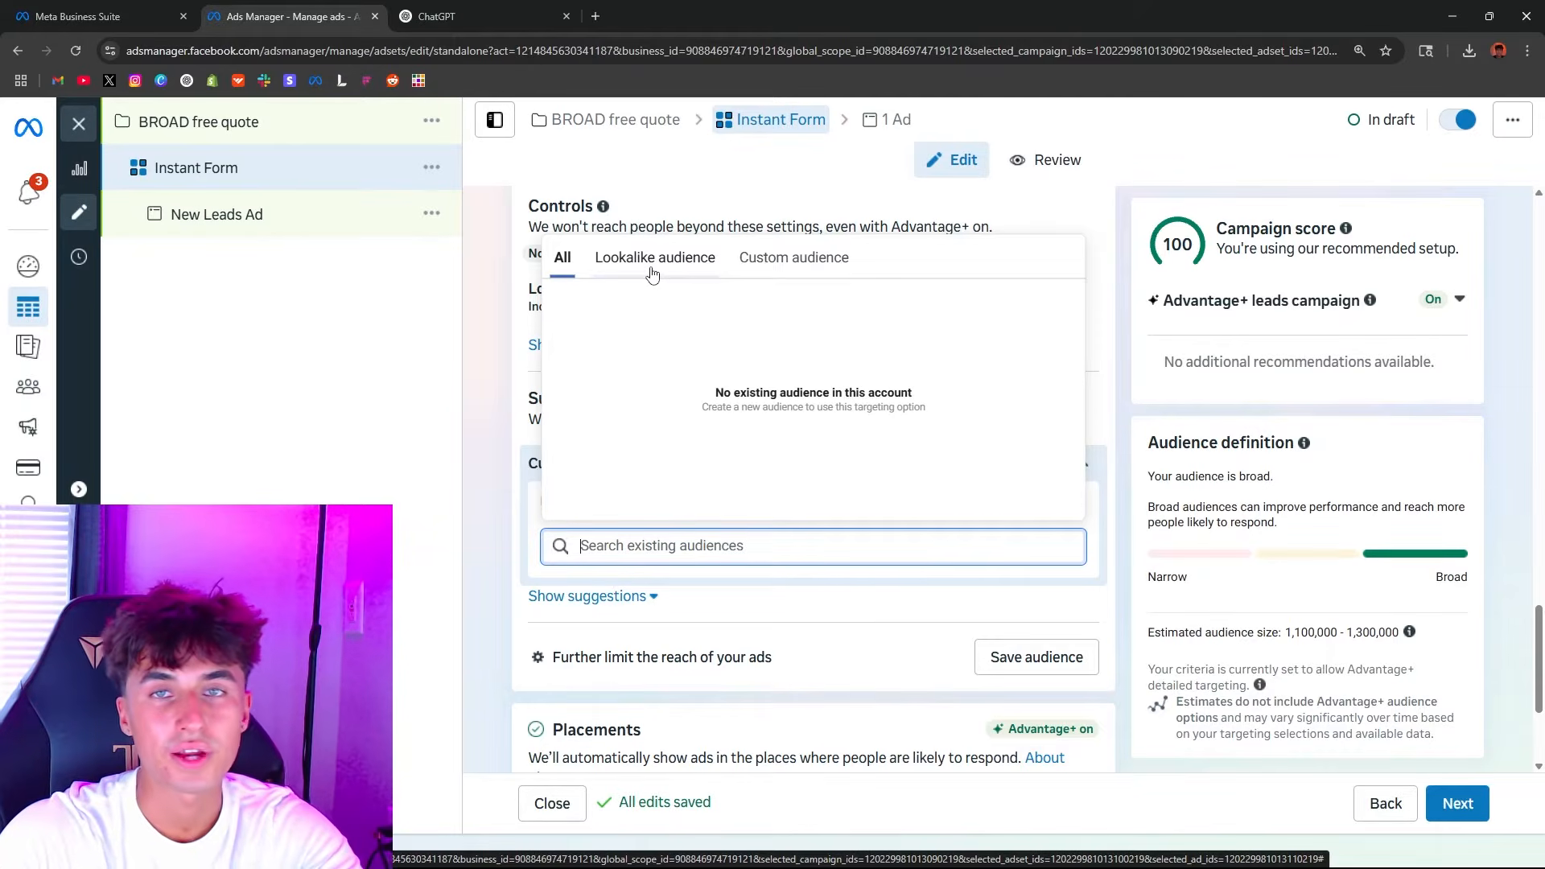
click(497, 529)
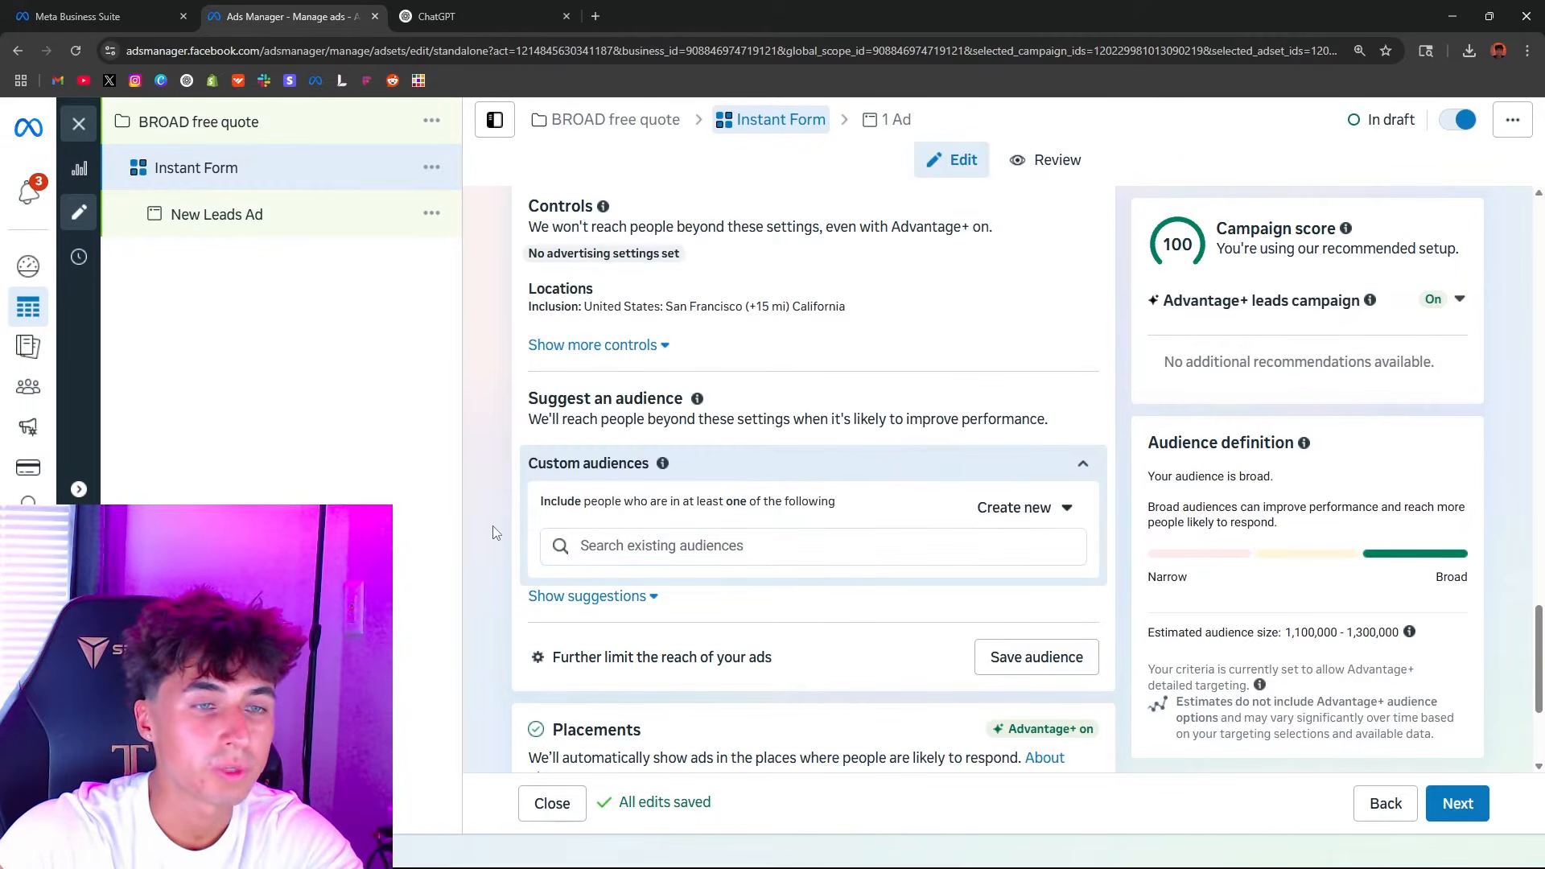
Step: Expand the additional audience suggestions to view the age, gender and detailed targeting settings
click(631, 595)
scroll(631, 483, down, 3)
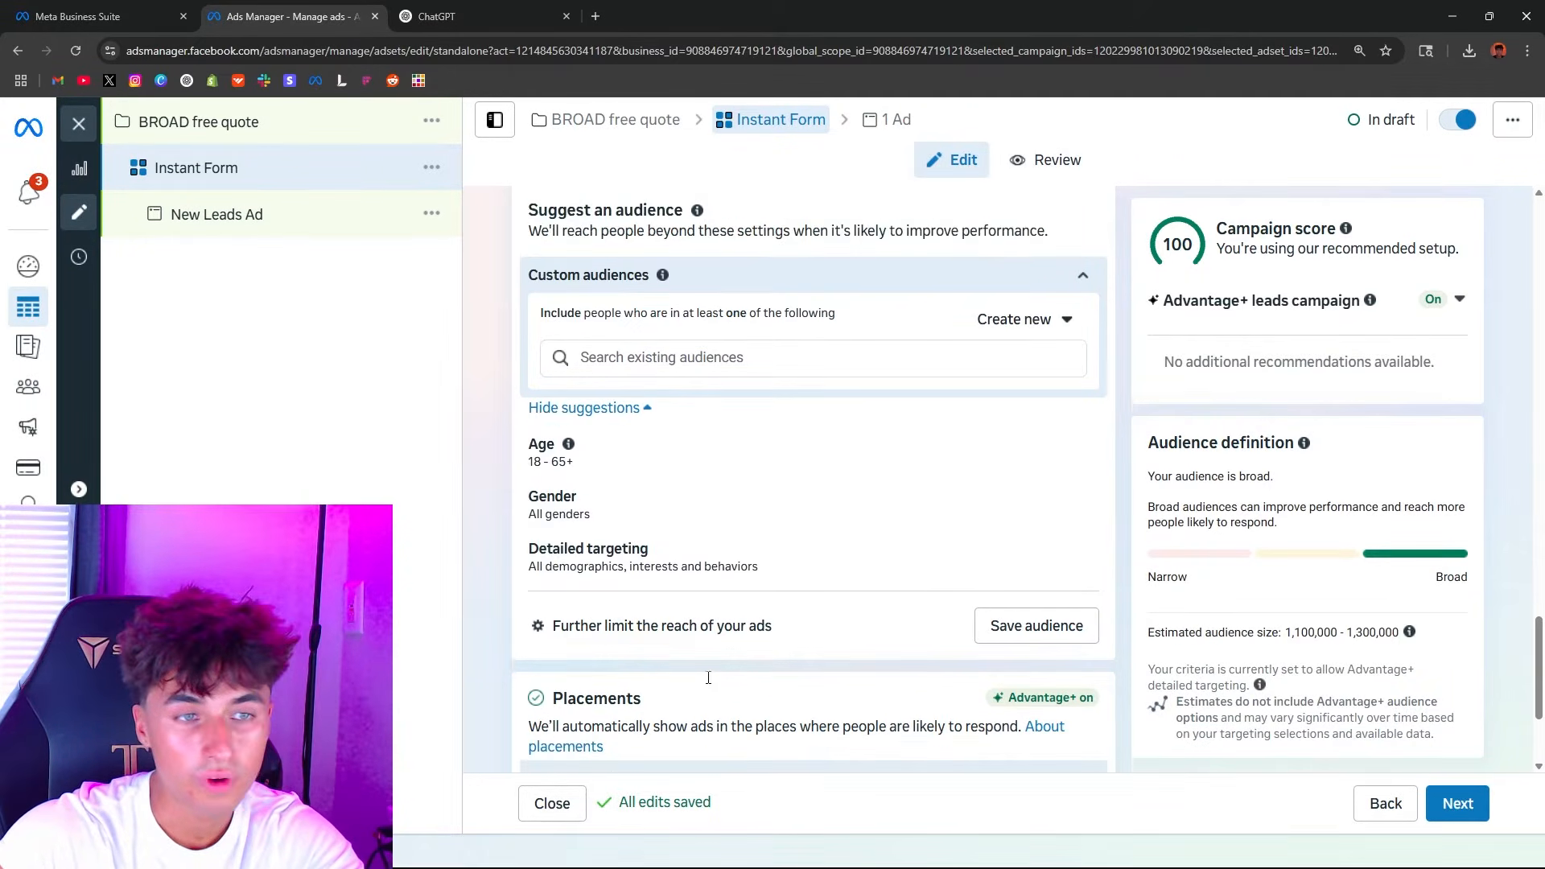
scroll(612, 483, up, 2)
click(608, 518)
click(605, 519)
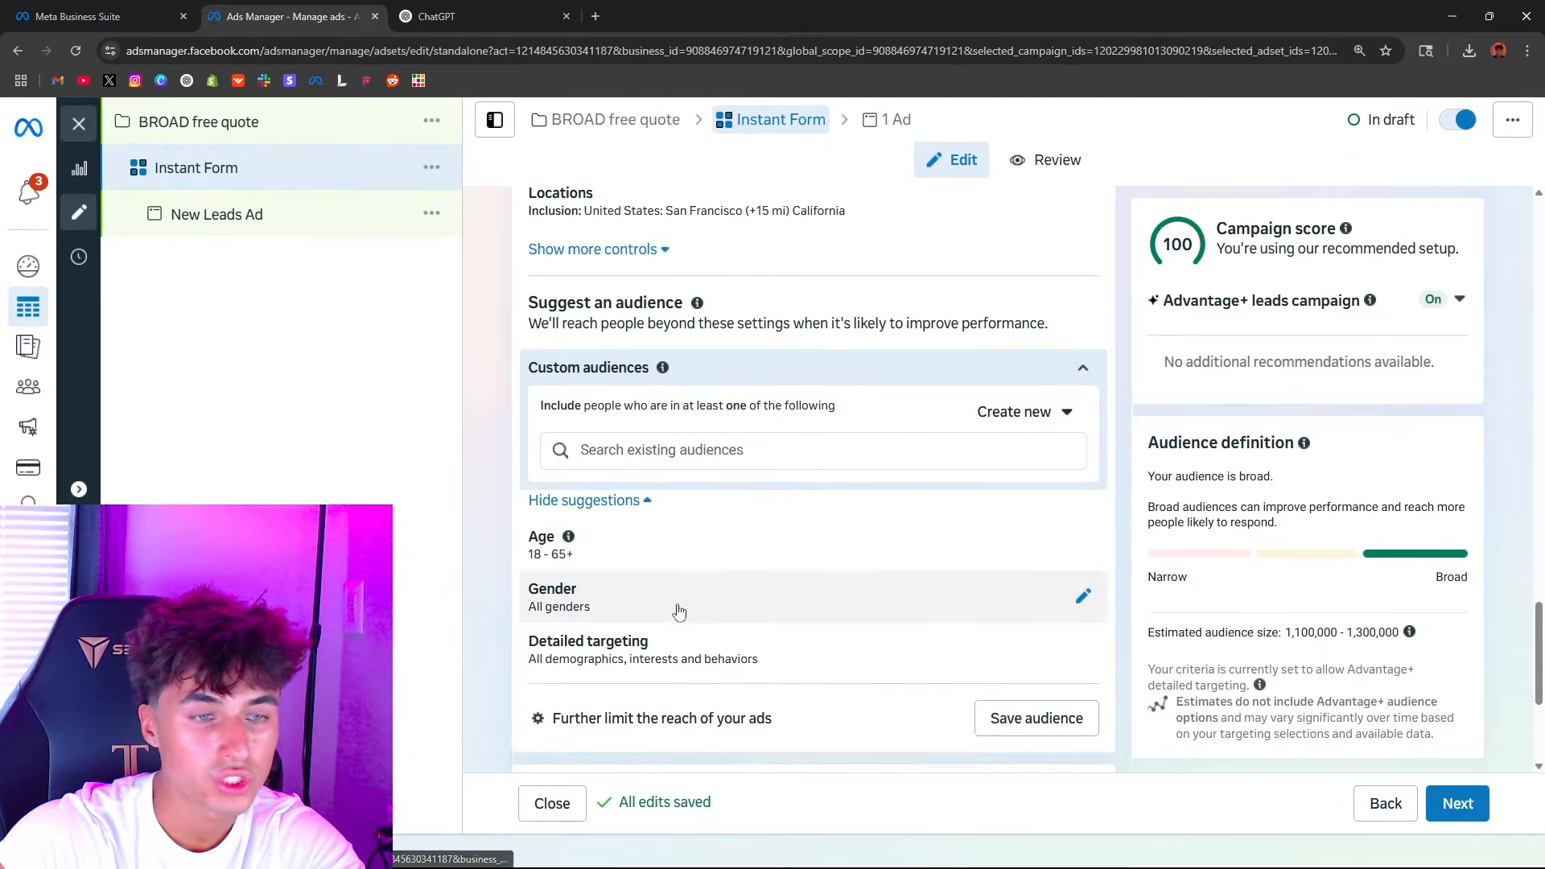
scroll(635, 497, down, 2)
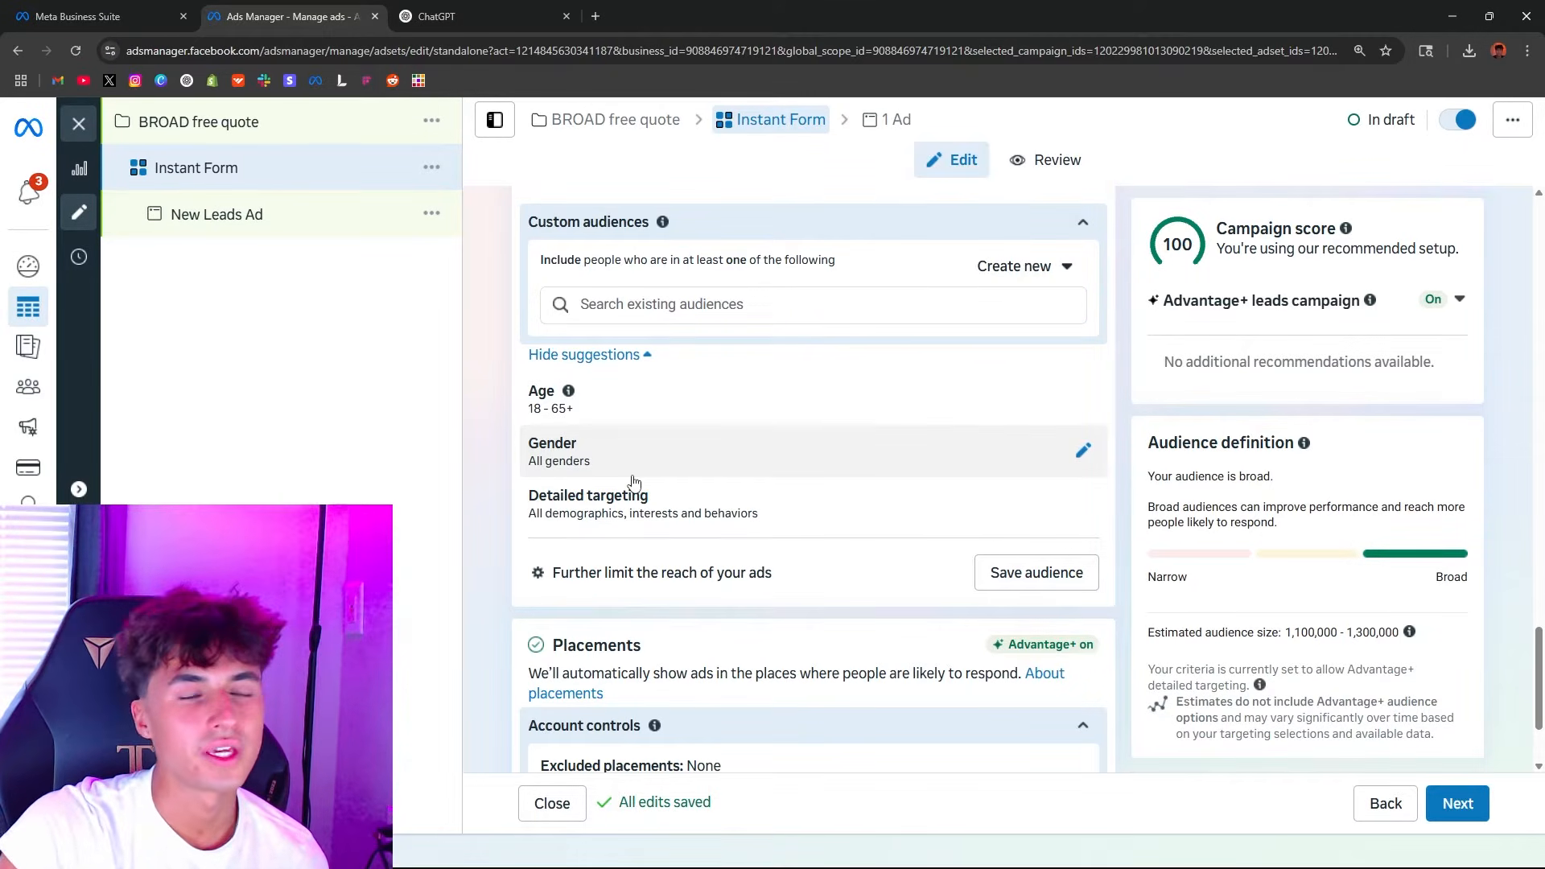
Step: Examine the suggested audience's age and gender options, keeping 65+ as the maximum age
click(614, 407)
click(604, 352)
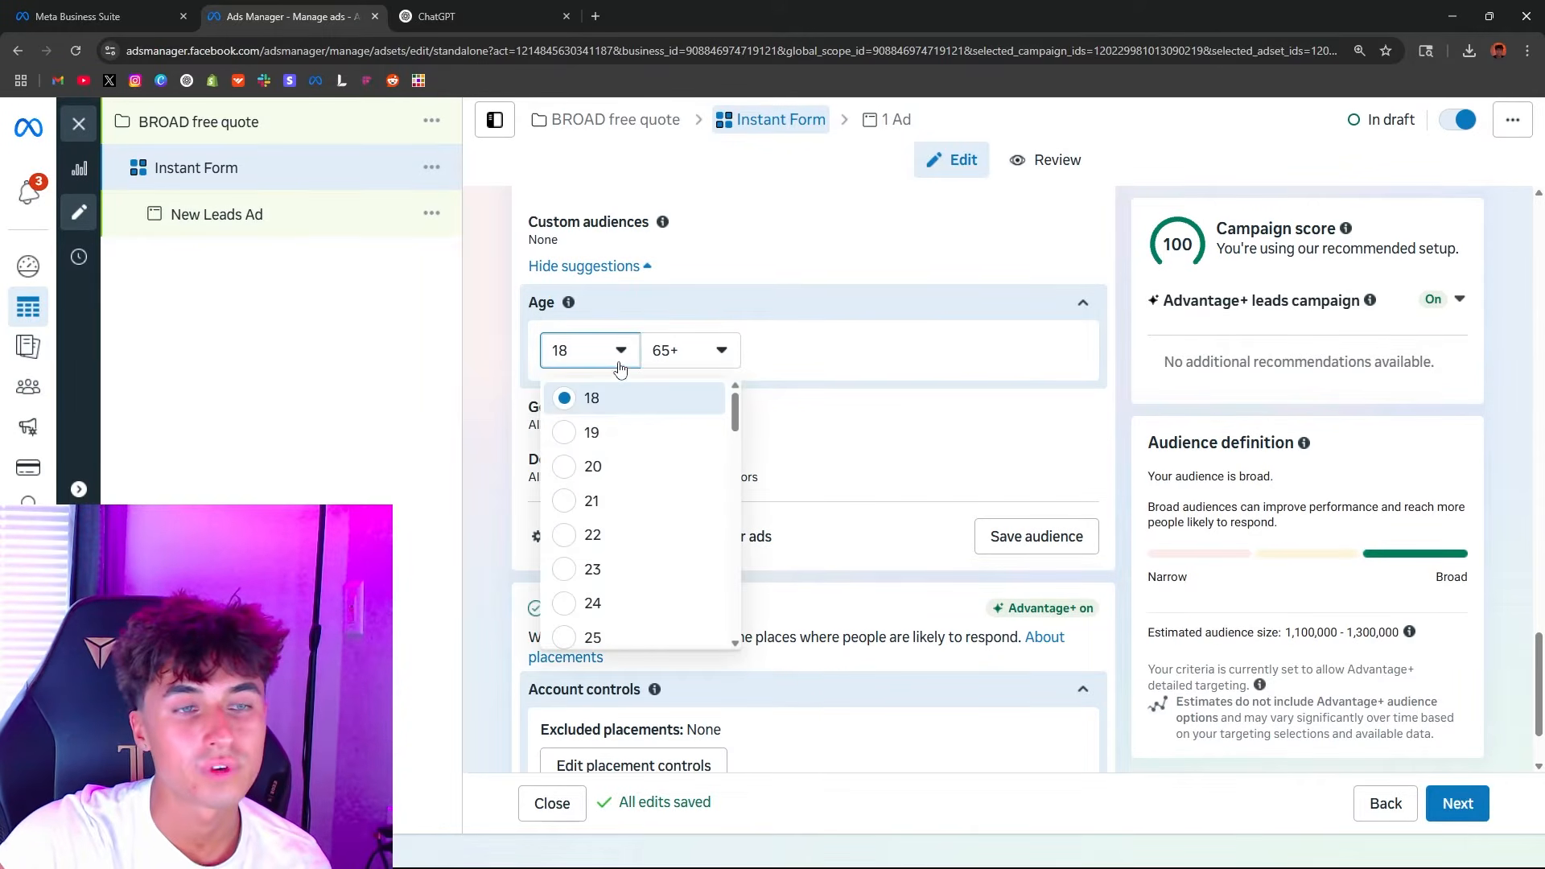
click(732, 361)
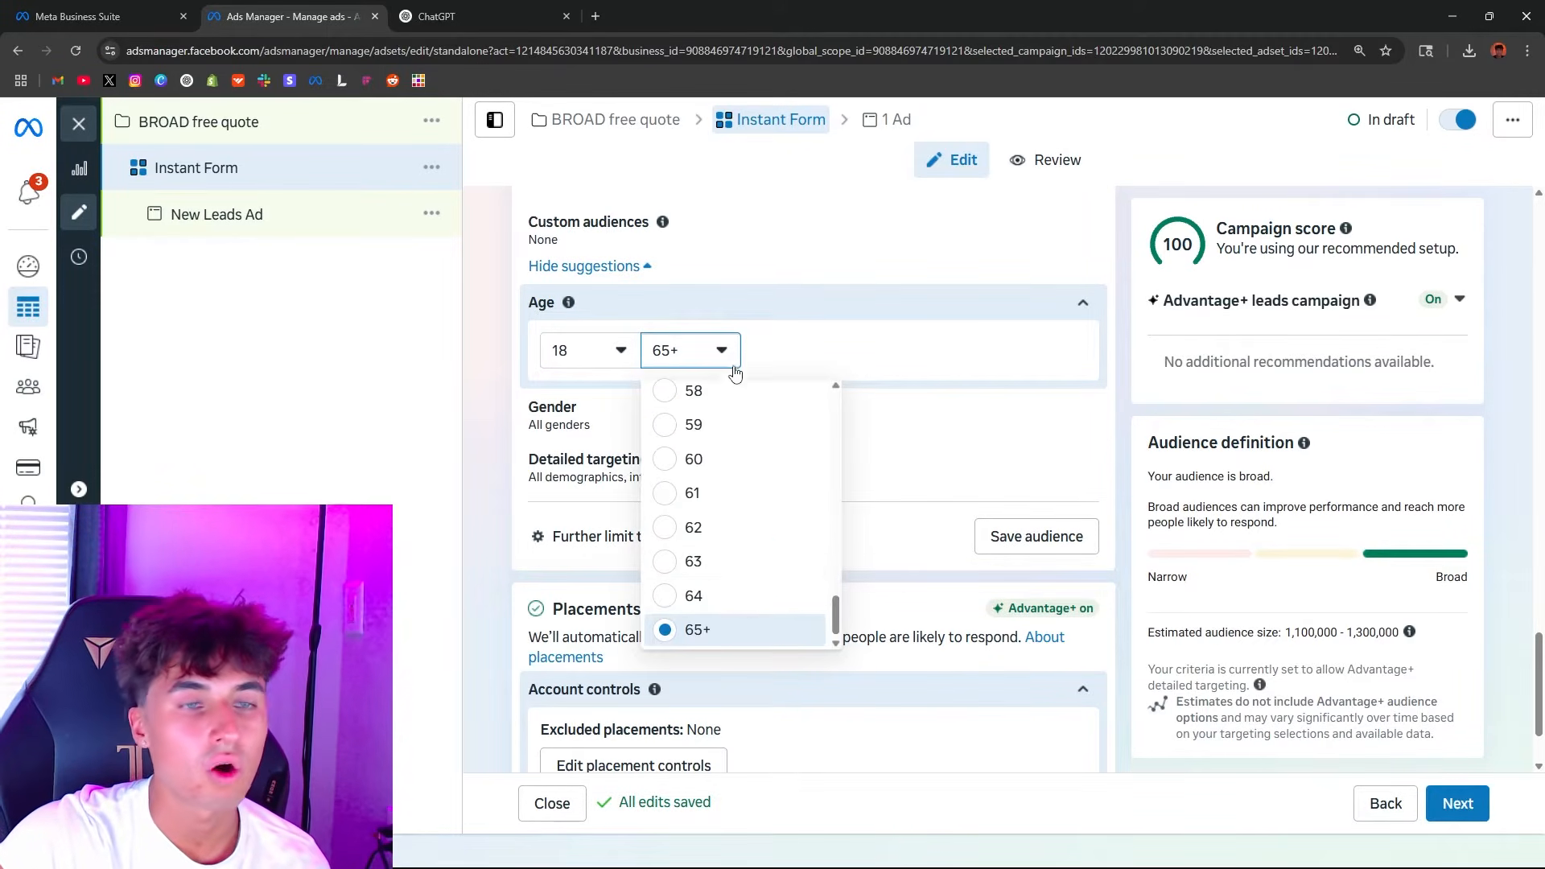
click(708, 629)
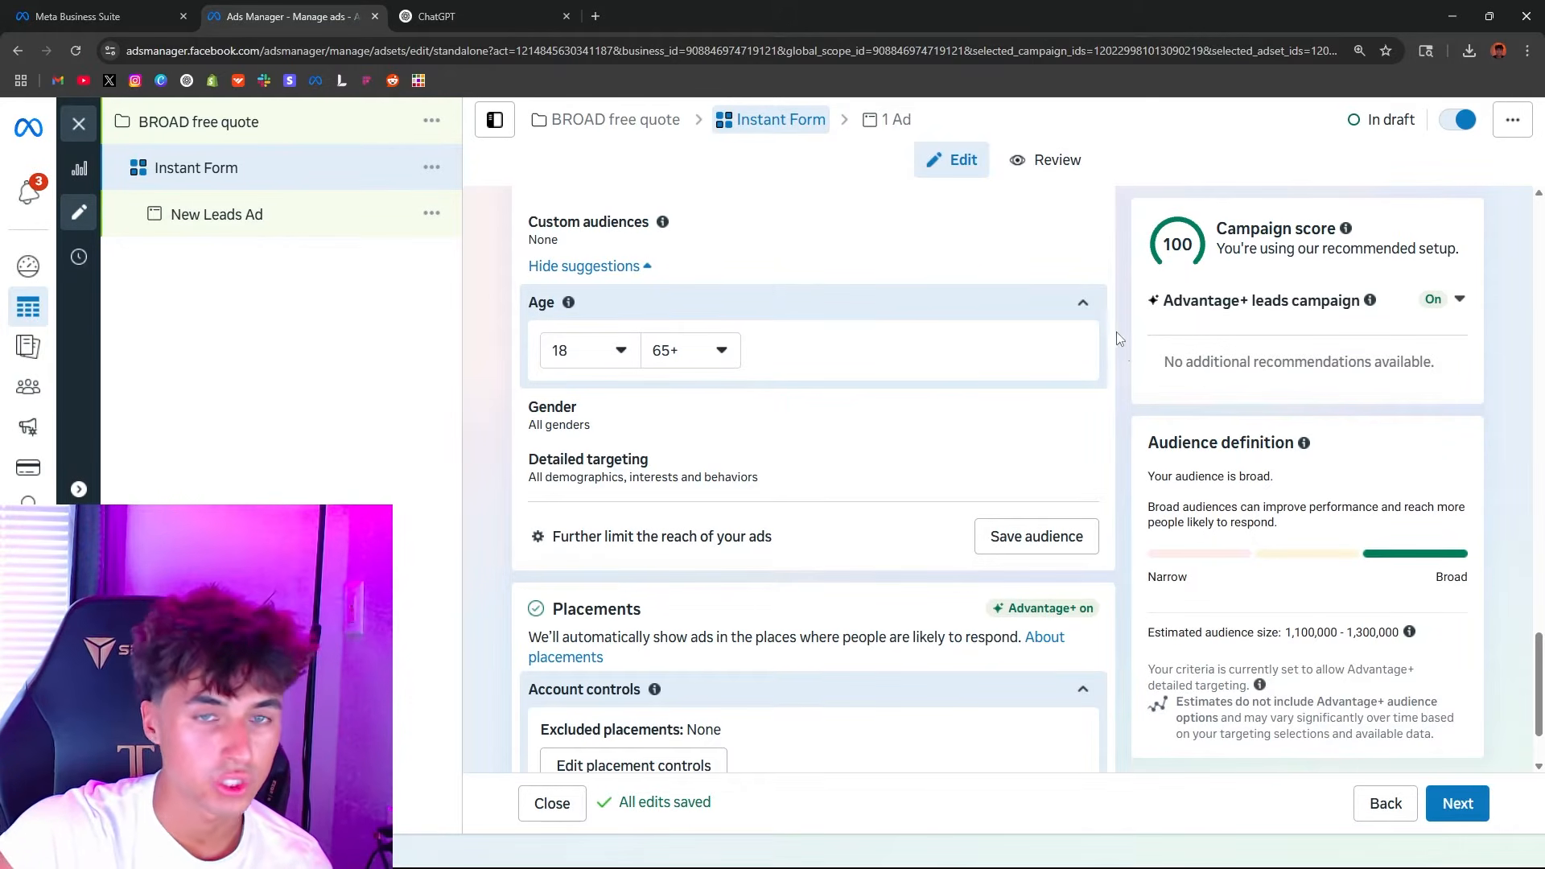
click(1088, 310)
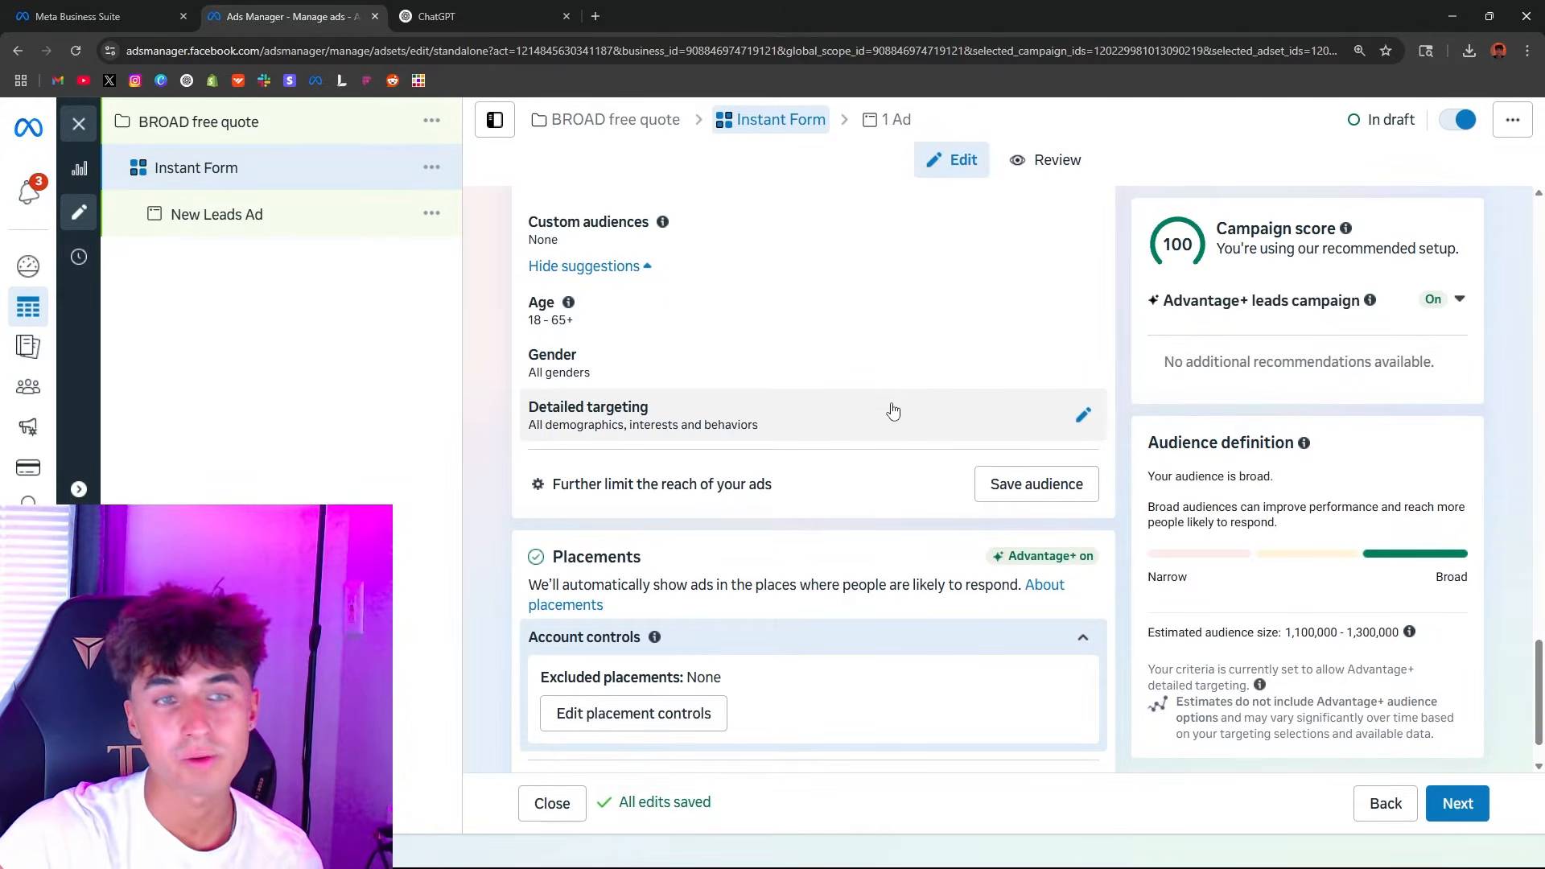
click(734, 380)
click(666, 360)
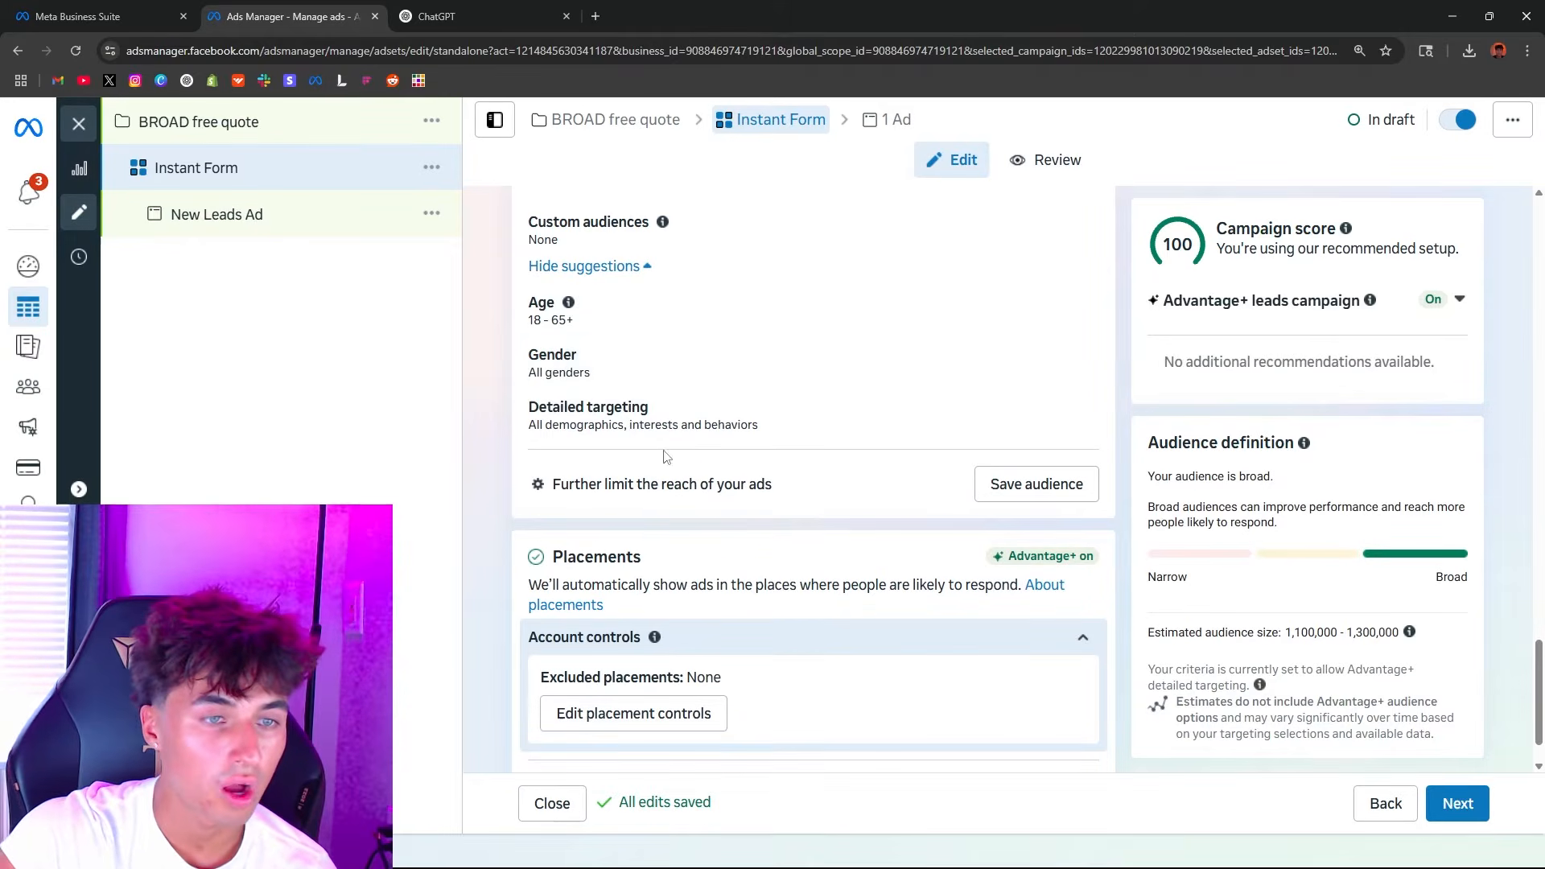
Step: Browse the Demographics categories in detailed targeting, examining the options for parents without selecting any
click(665, 424)
click(671, 476)
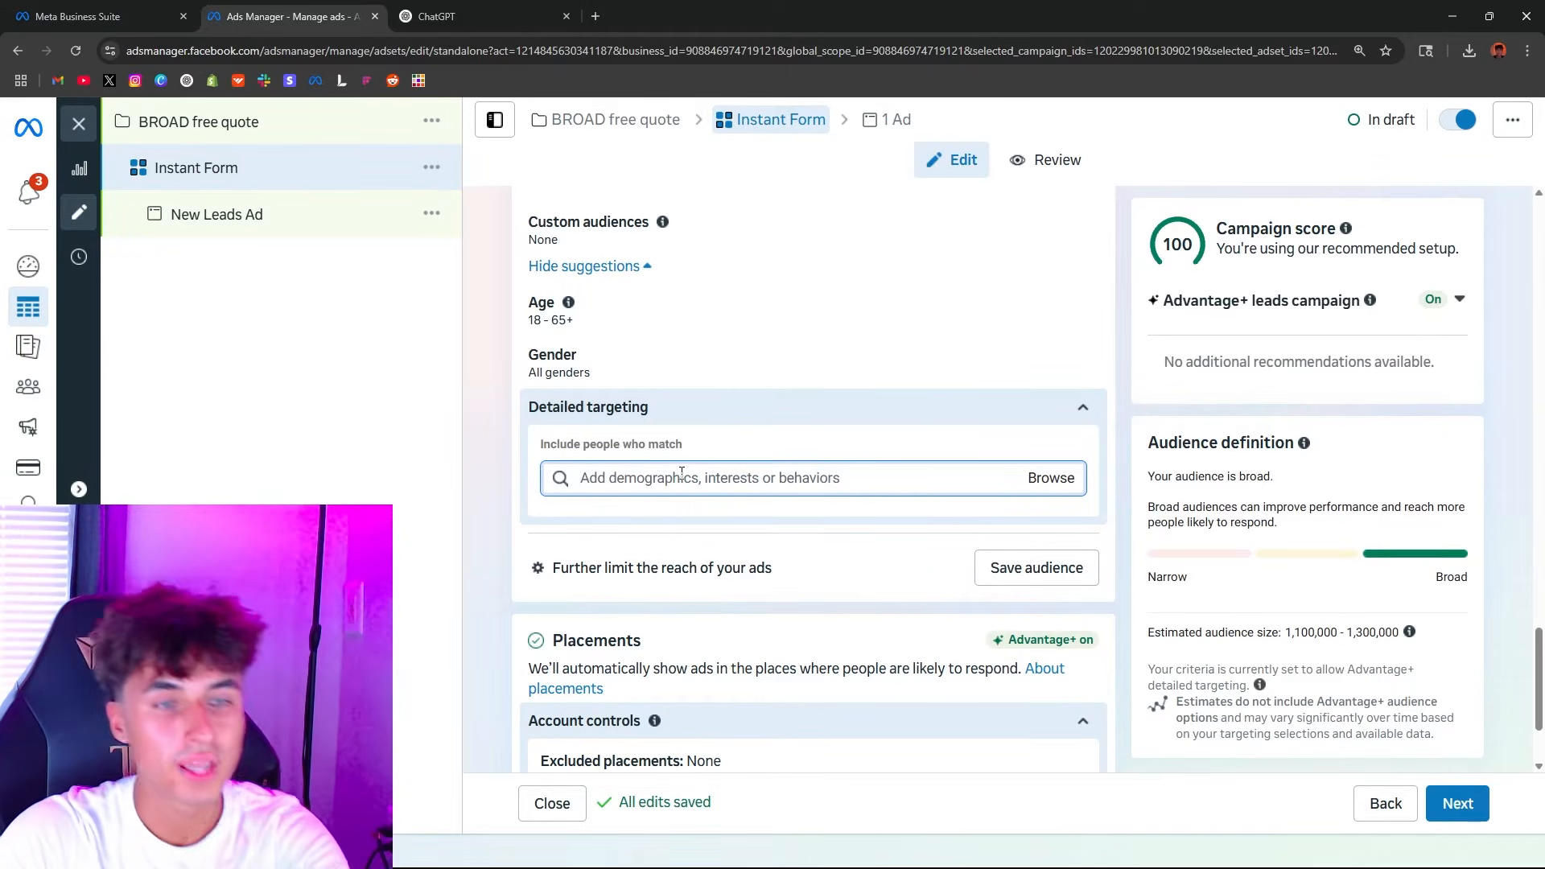
click(1051, 480)
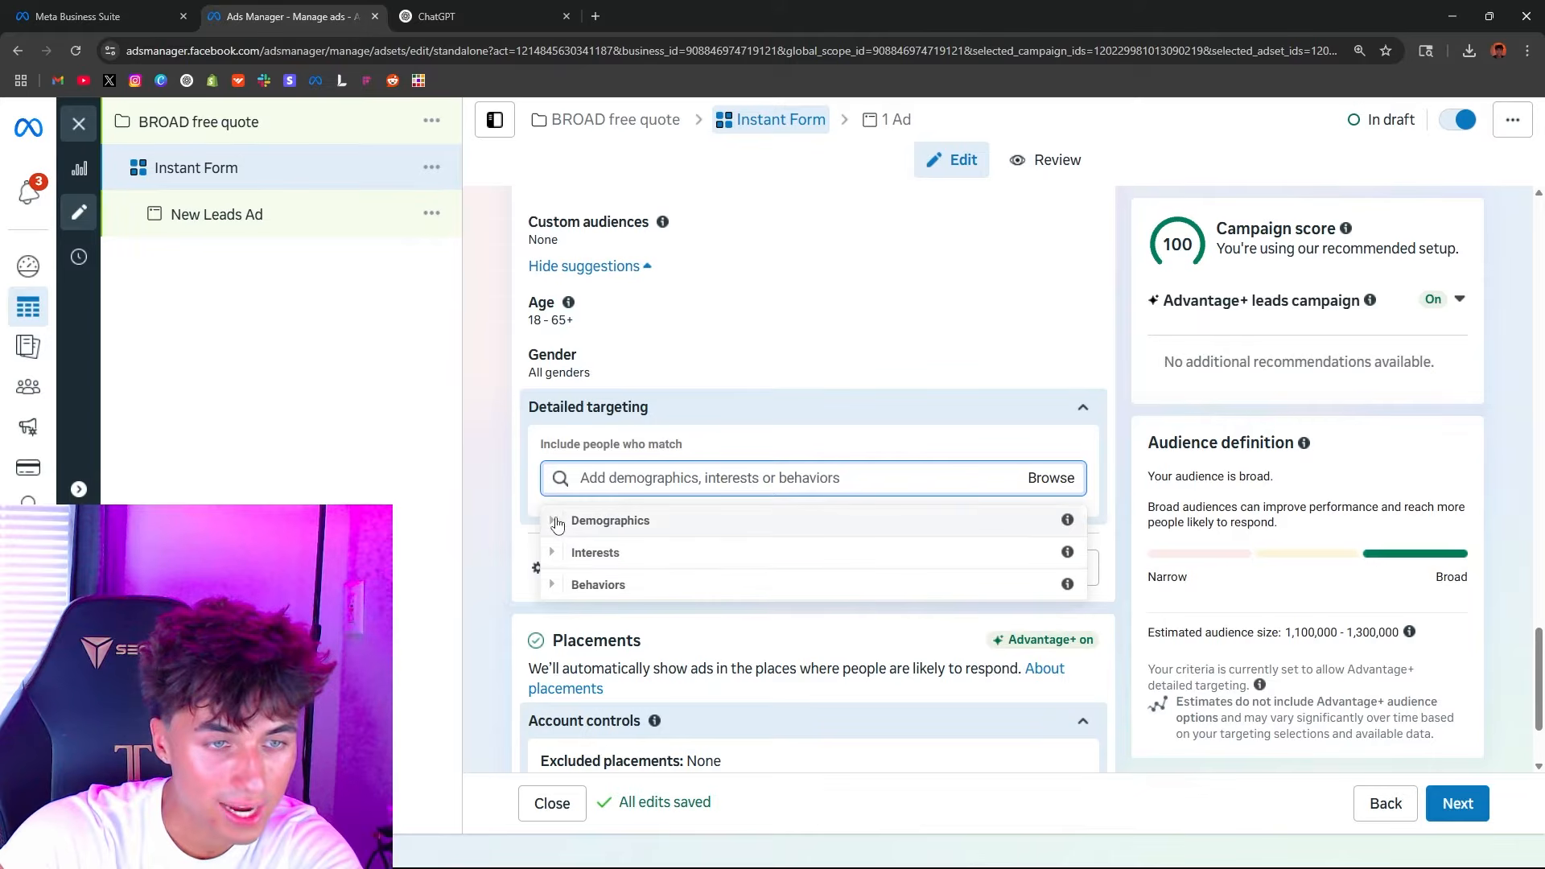
click(554, 521)
scroll(639, 644, down, 1)
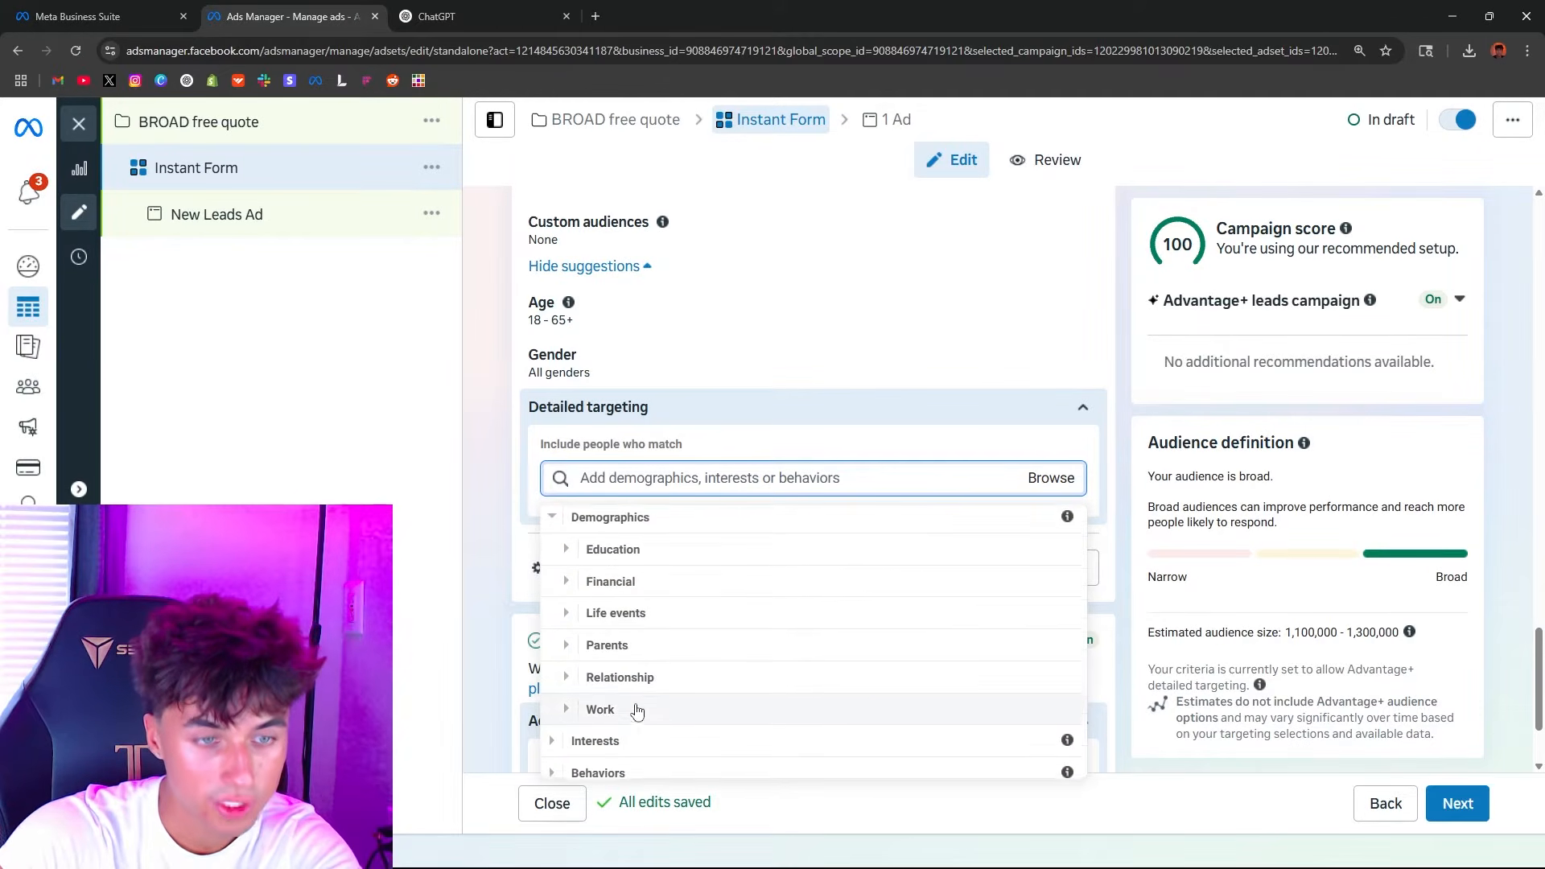
click(566, 644)
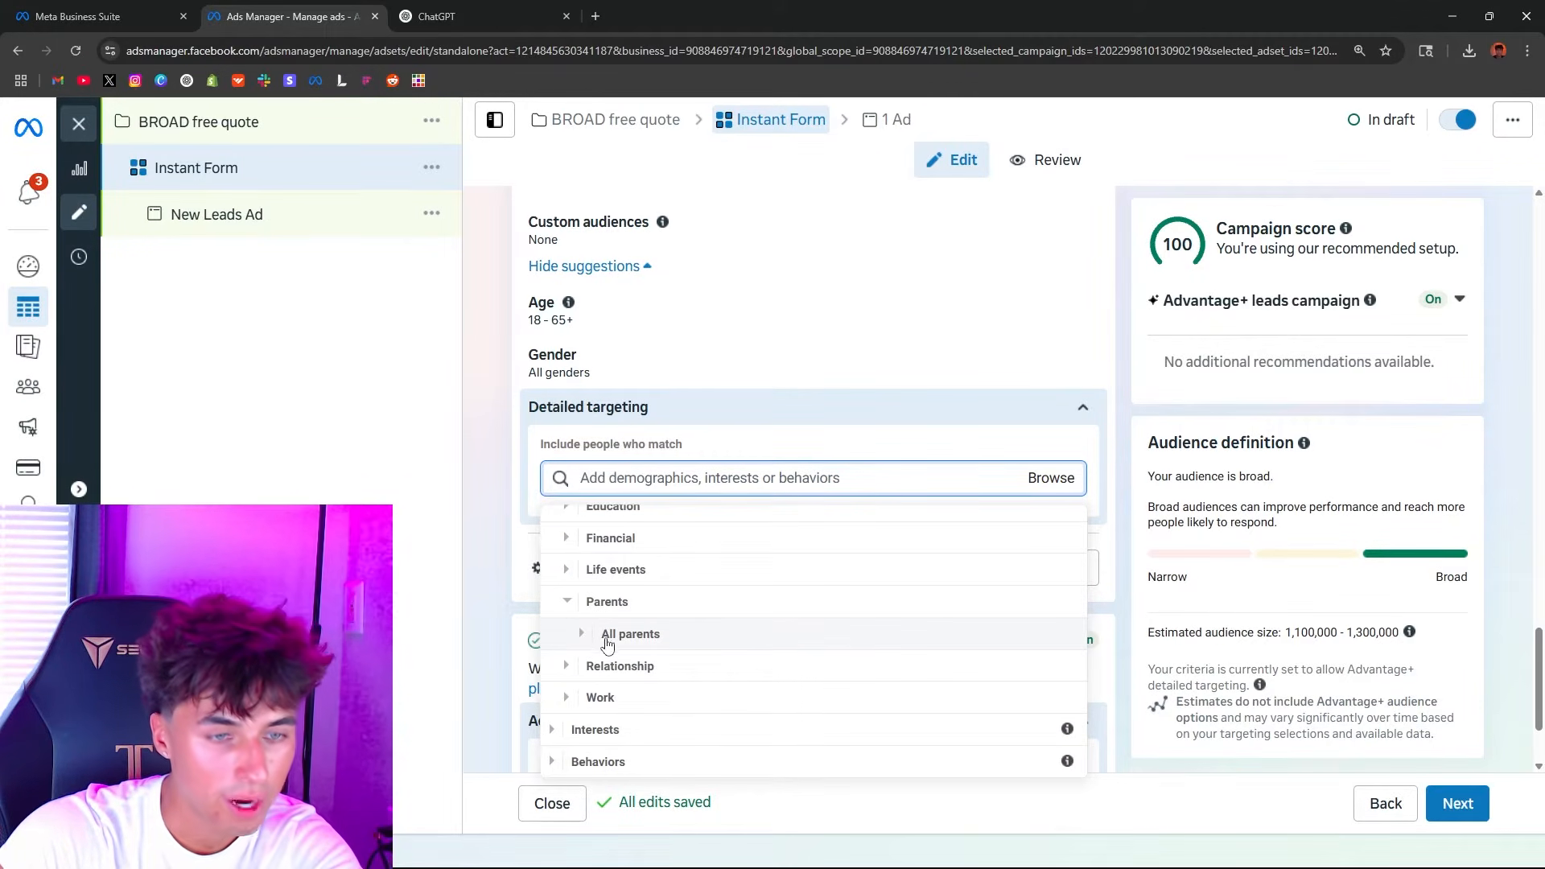
click(581, 635)
scroll(665, 644, up, 3)
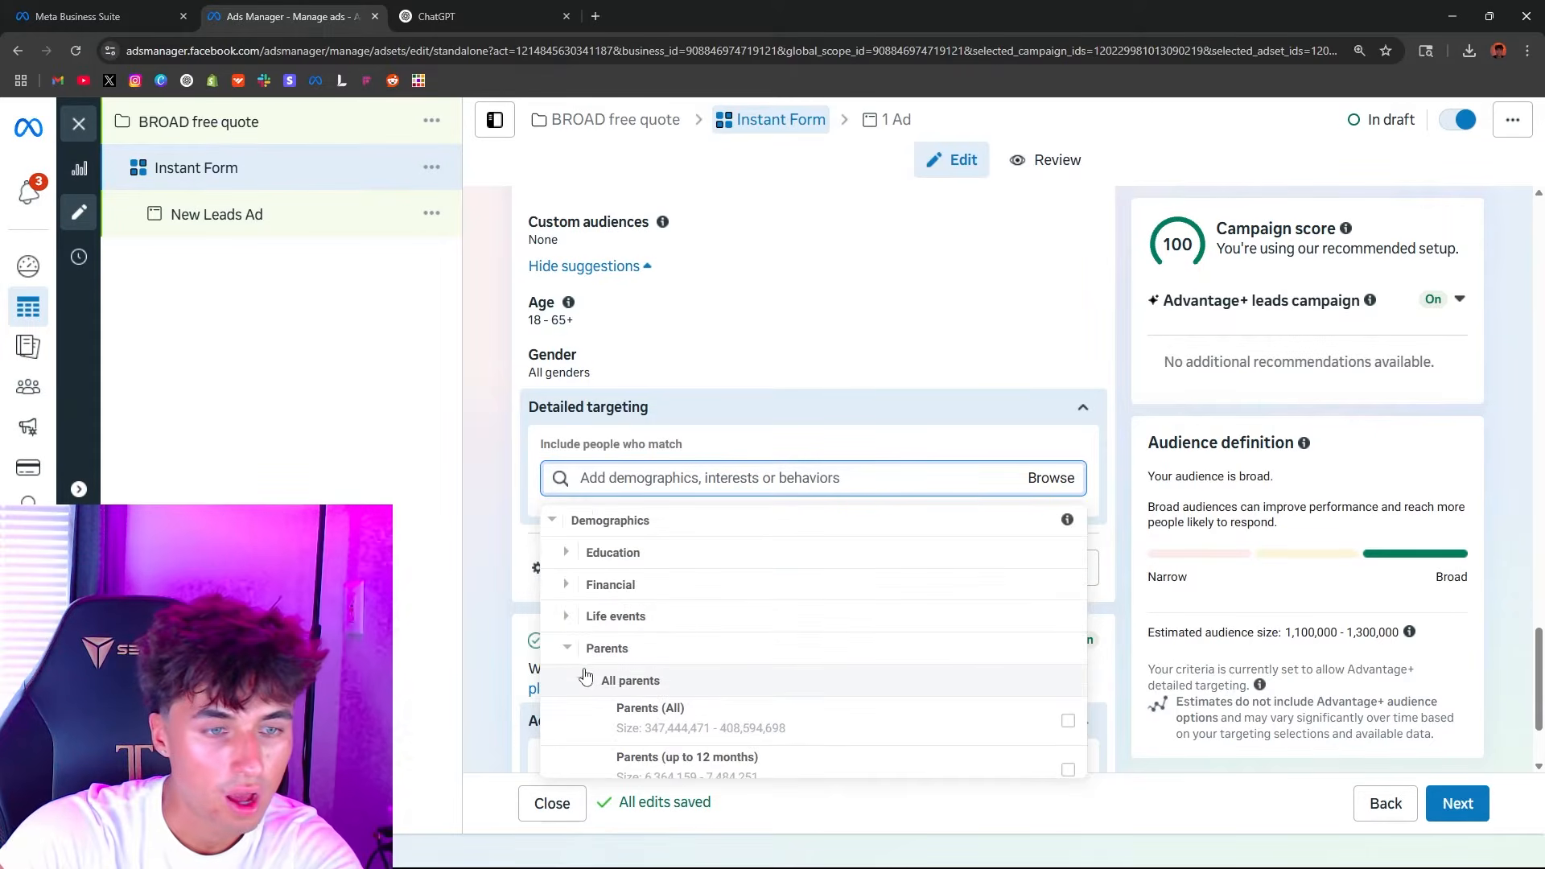
click(582, 679)
click(567, 603)
click(569, 666)
click(568, 641)
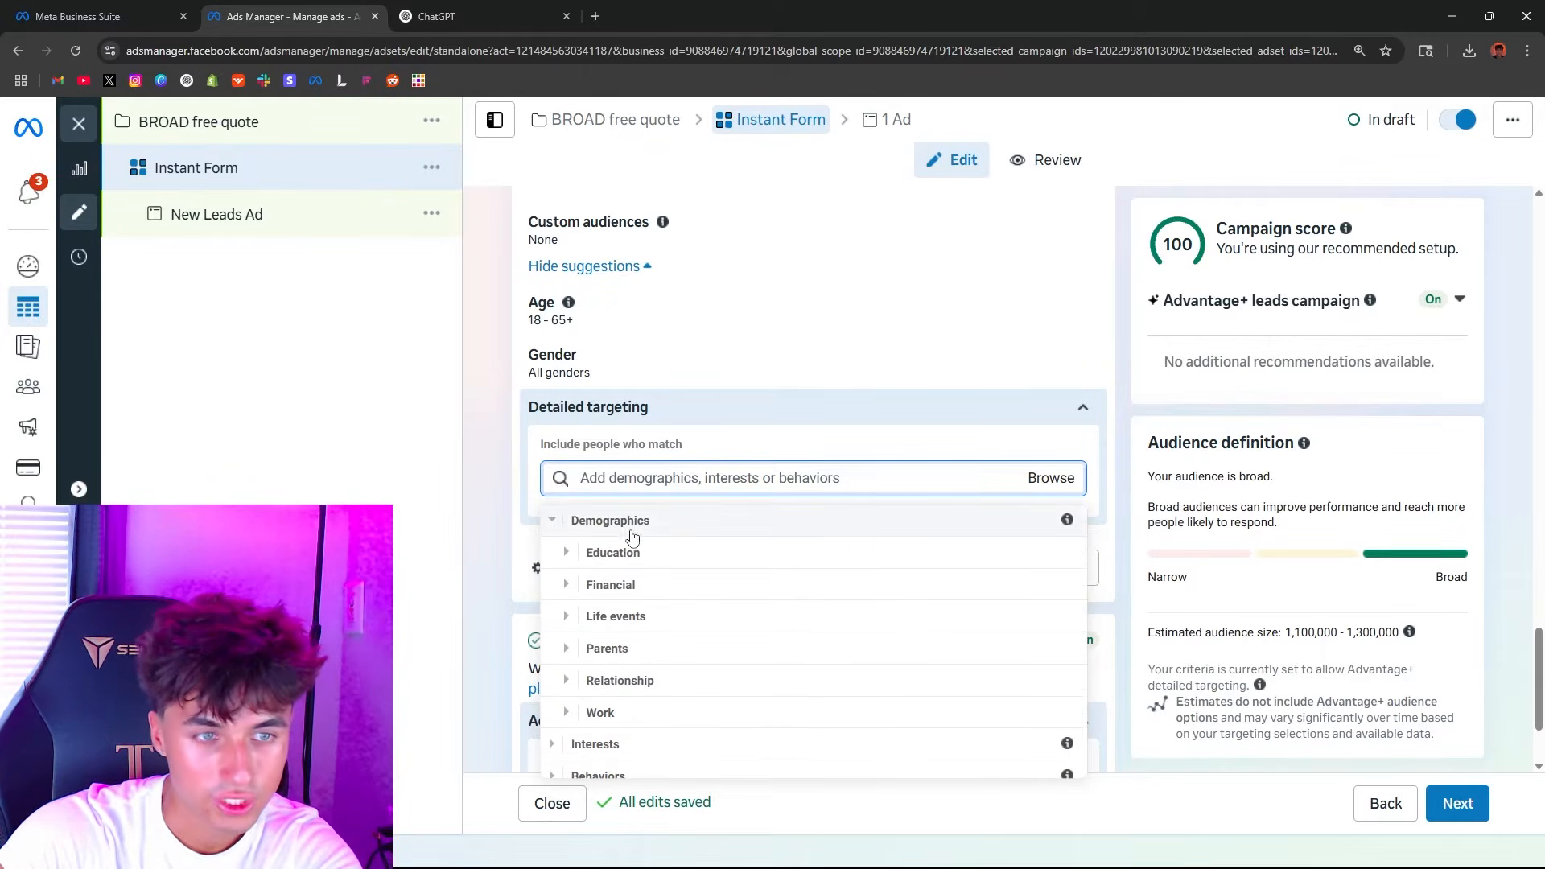
Step: Browse the Interests categories in detailed targeting, examining the arts and music options under Hobbies and activities without selecting any
click(560, 523)
click(564, 557)
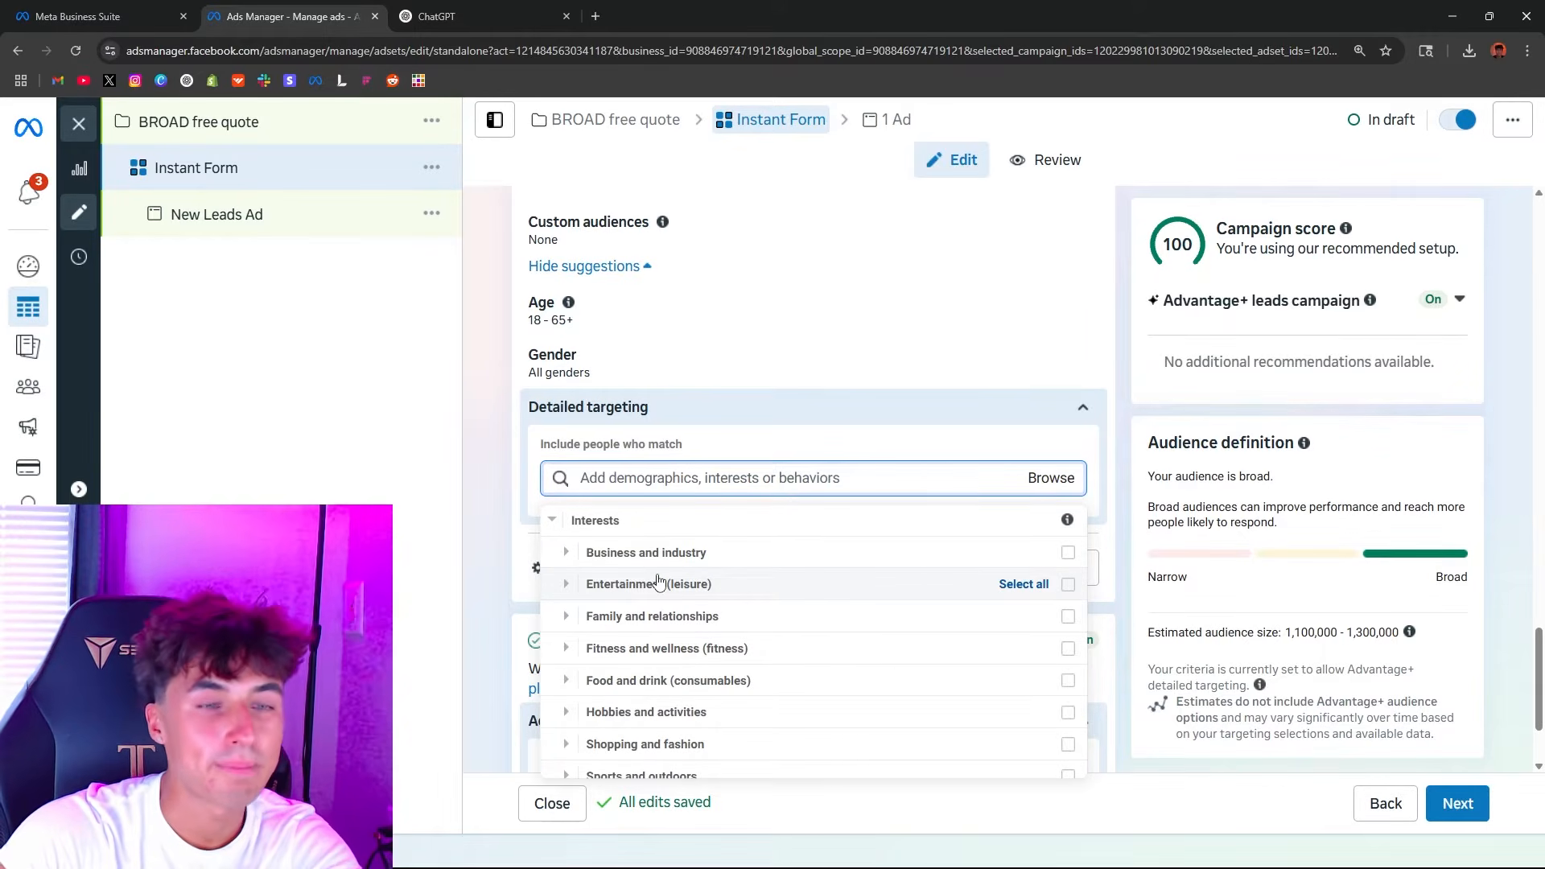
scroll(644, 635, down, 1)
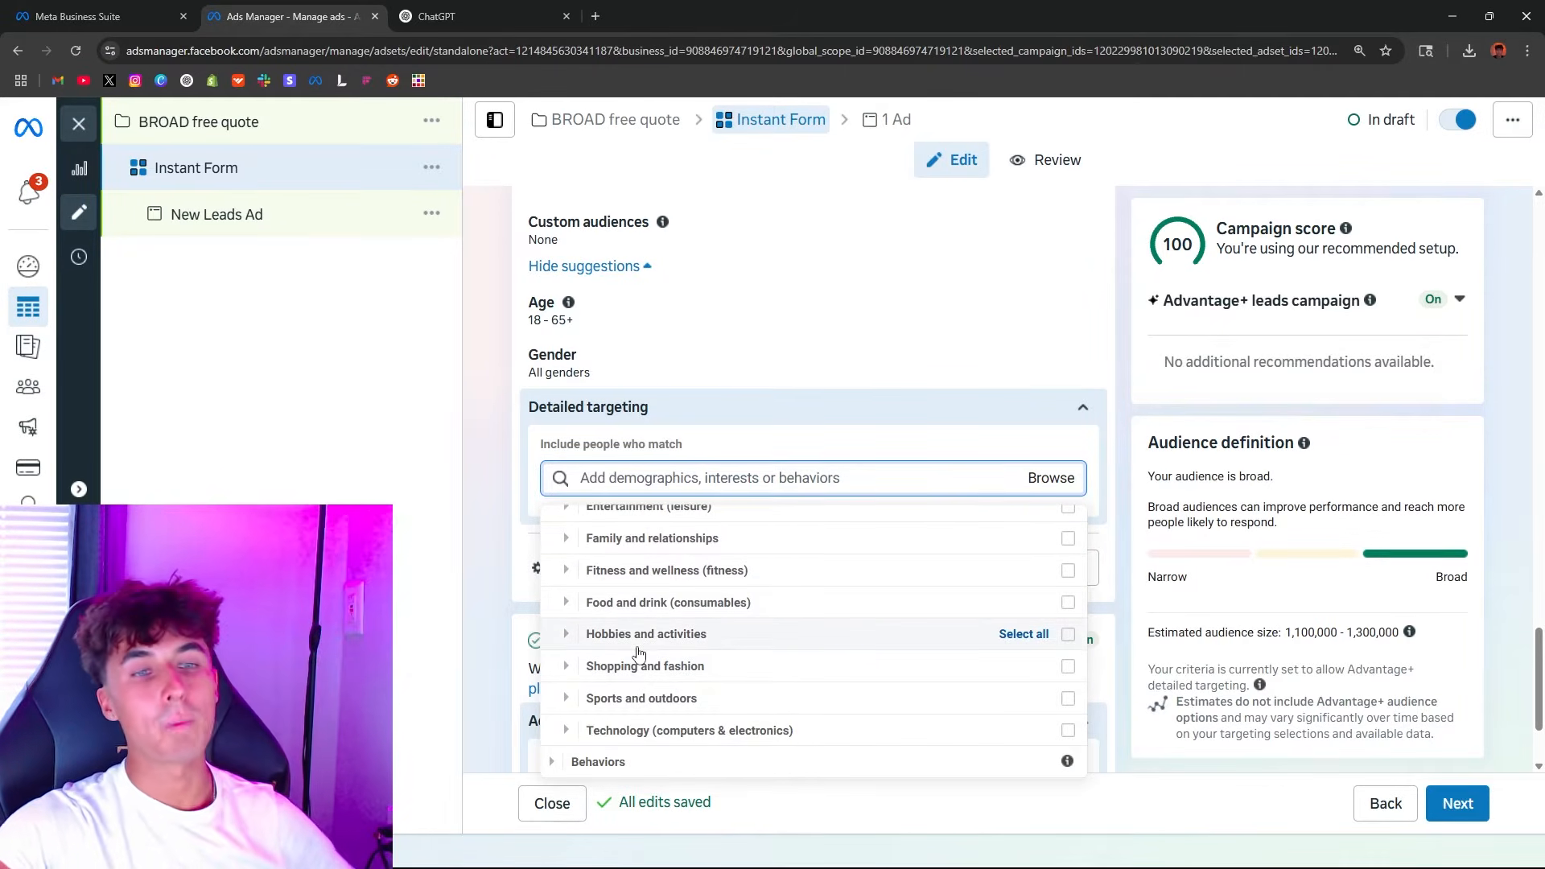
click(564, 634)
click(580, 552)
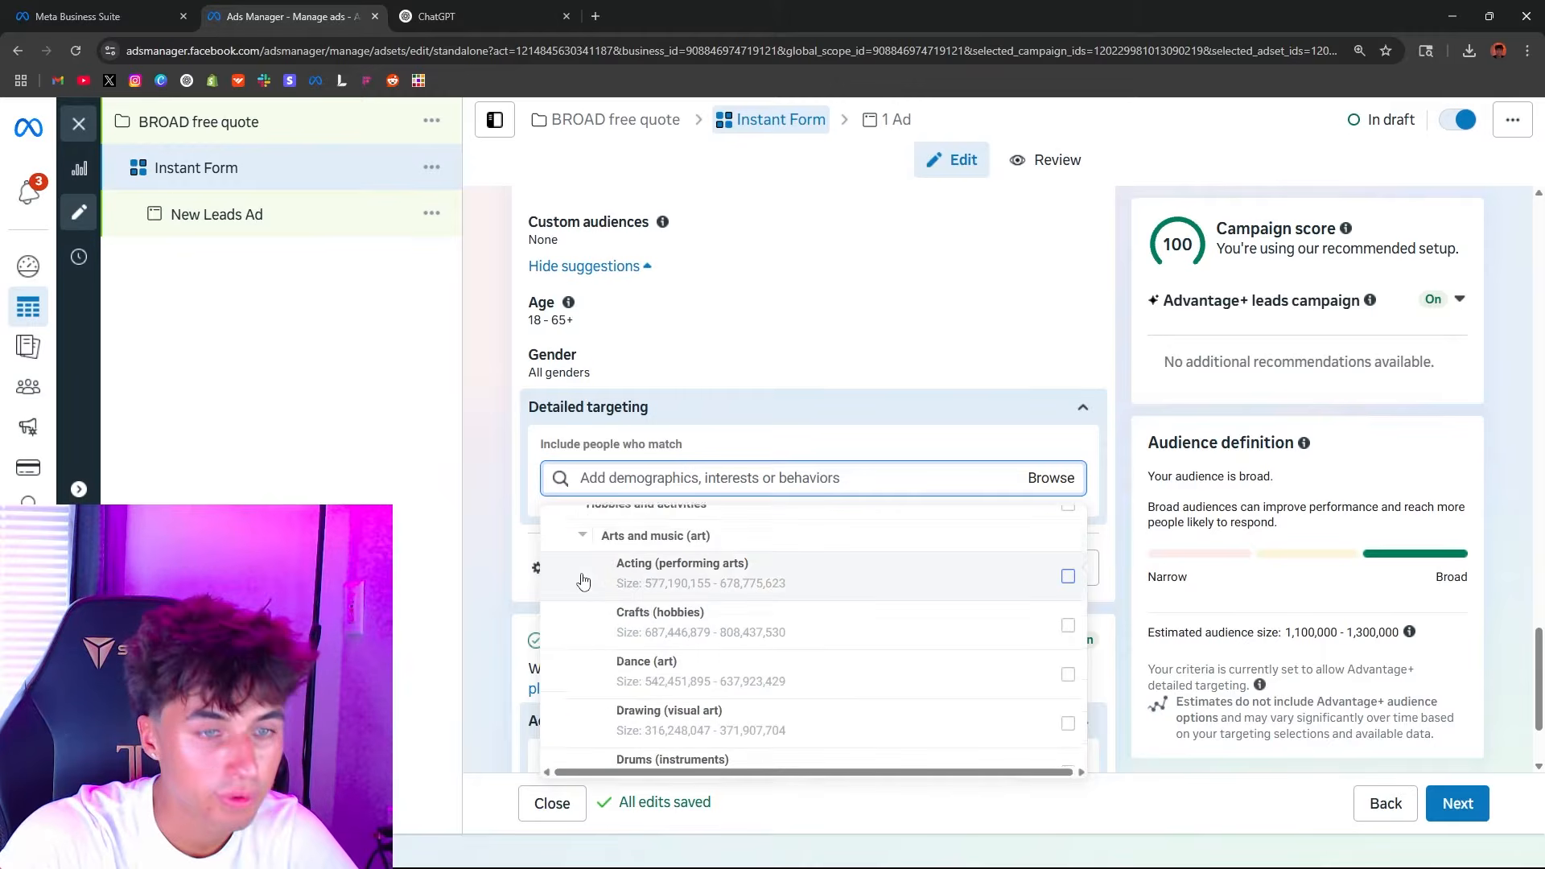
scroll(623, 655, up, 3)
click(566, 619)
scroll(583, 645, up, 1)
click(568, 618)
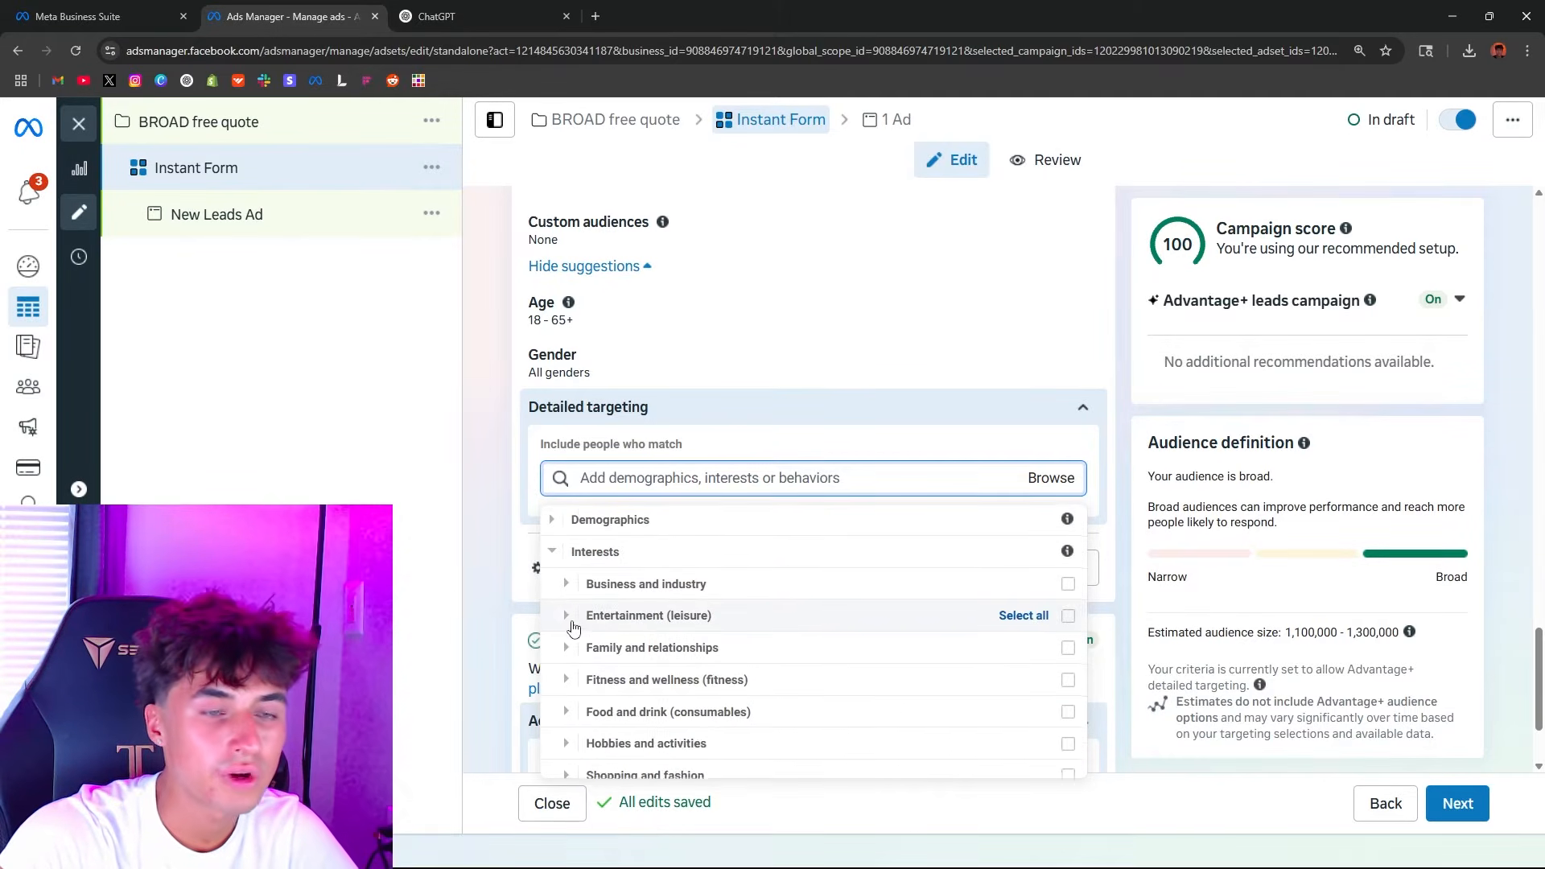
click(524, 539)
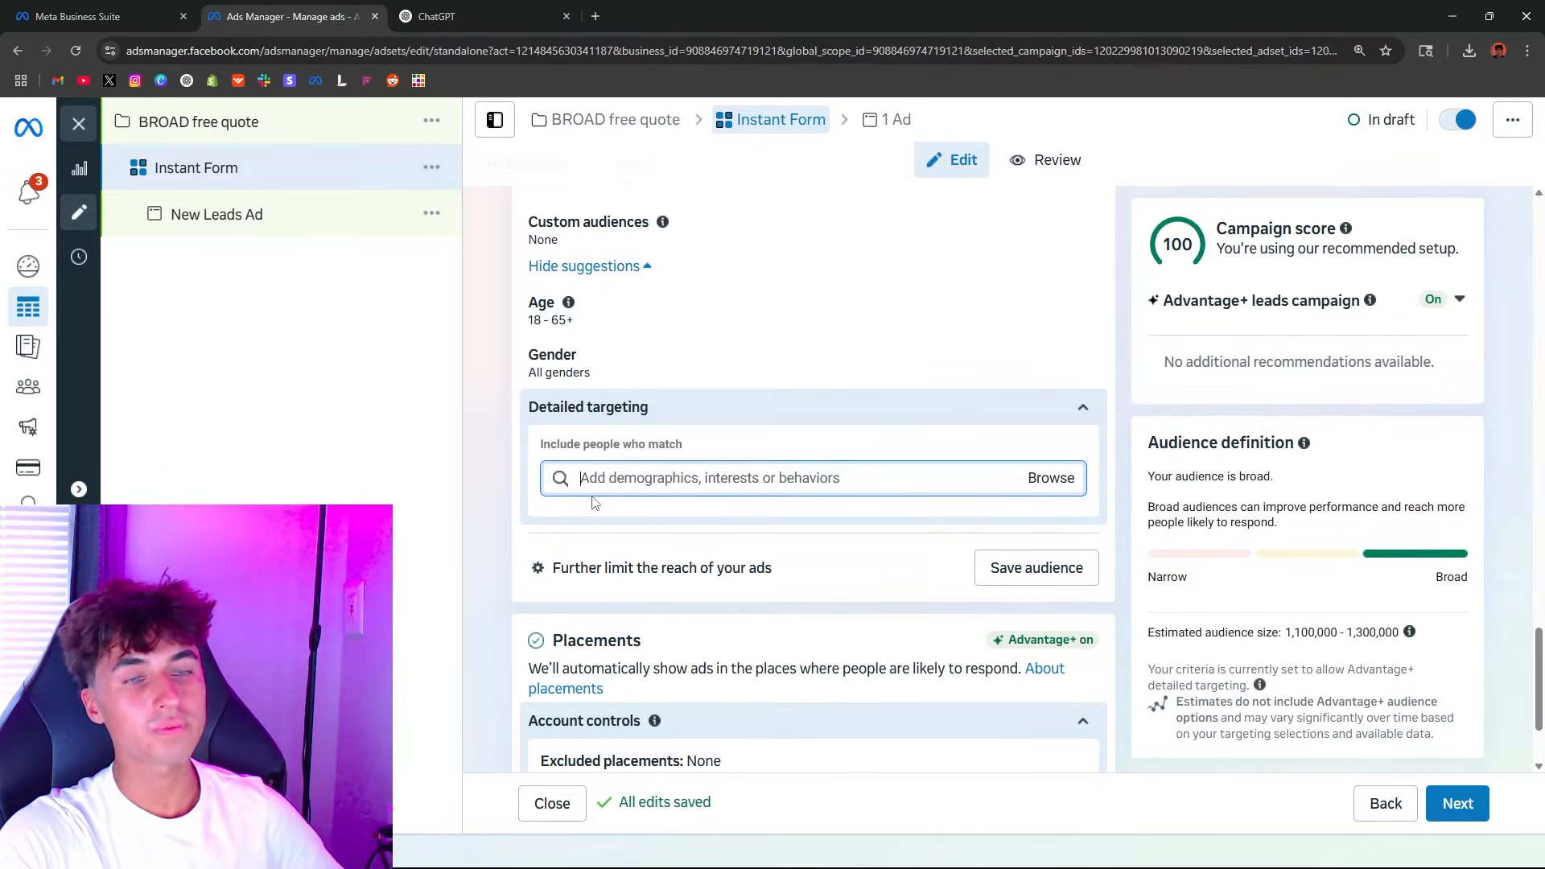
Step: Search detailed targeting for "landscaping" and add the Landscaping (gardening) interest
text(landscaping)
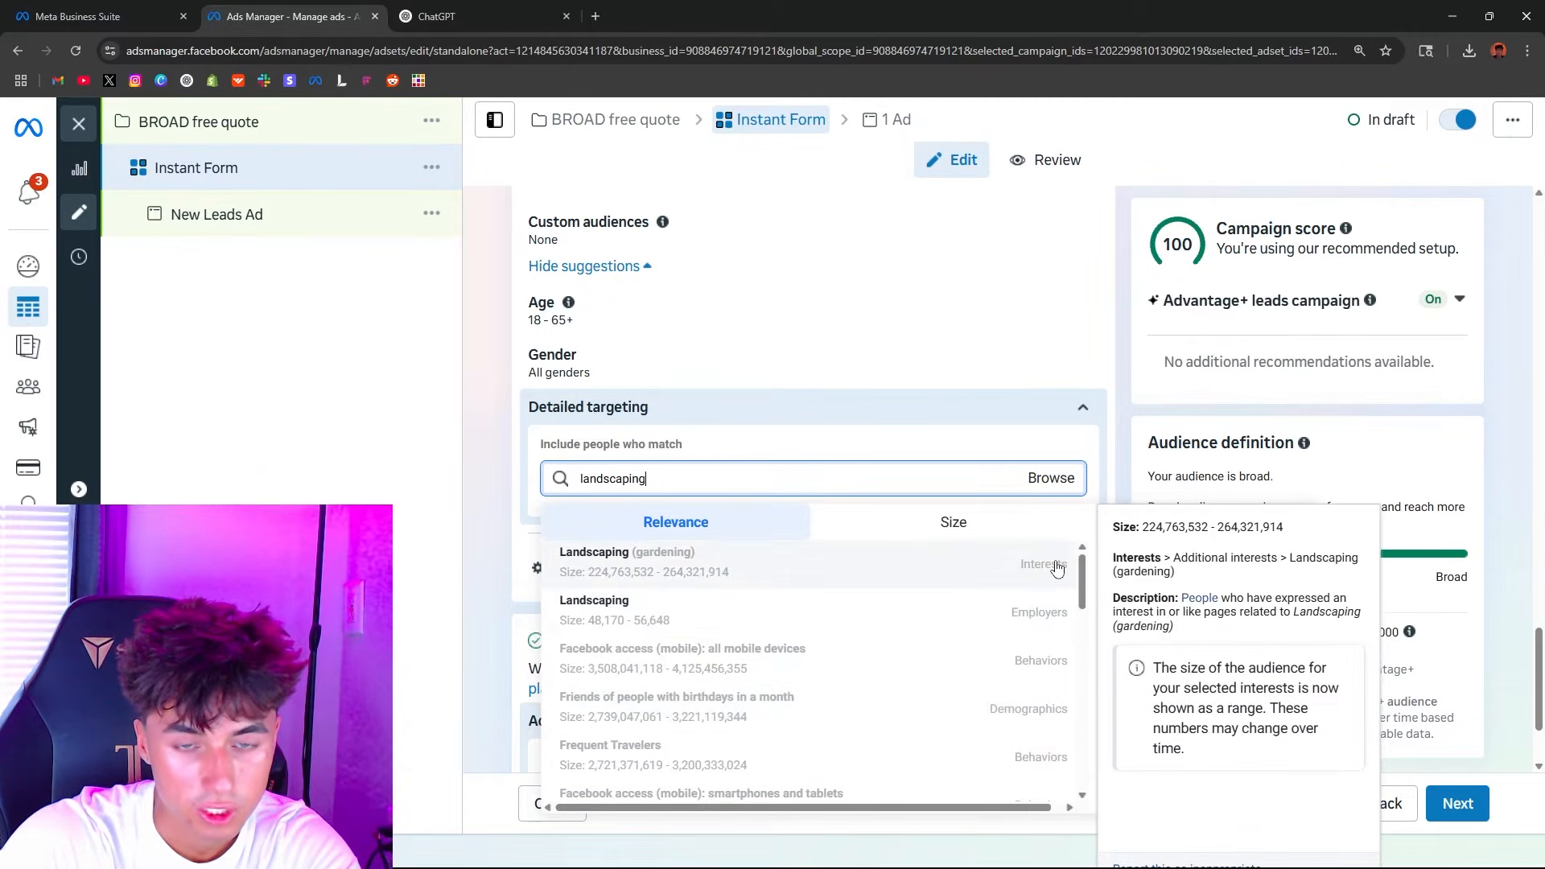
scroll(1062, 696, down, 5)
scroll(1062, 692, up, 5)
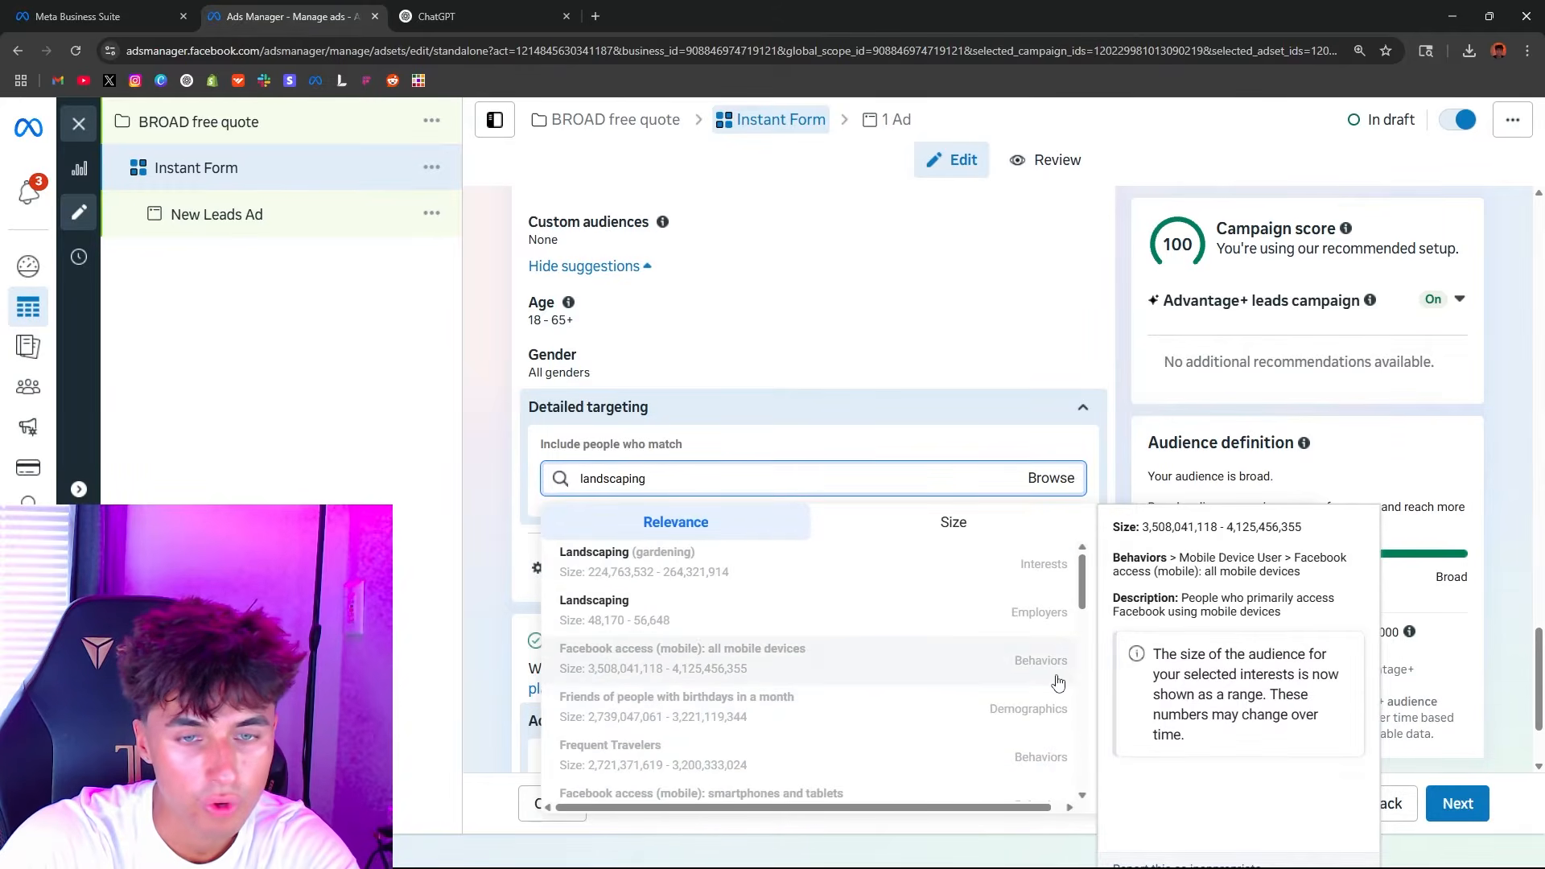
click(1041, 578)
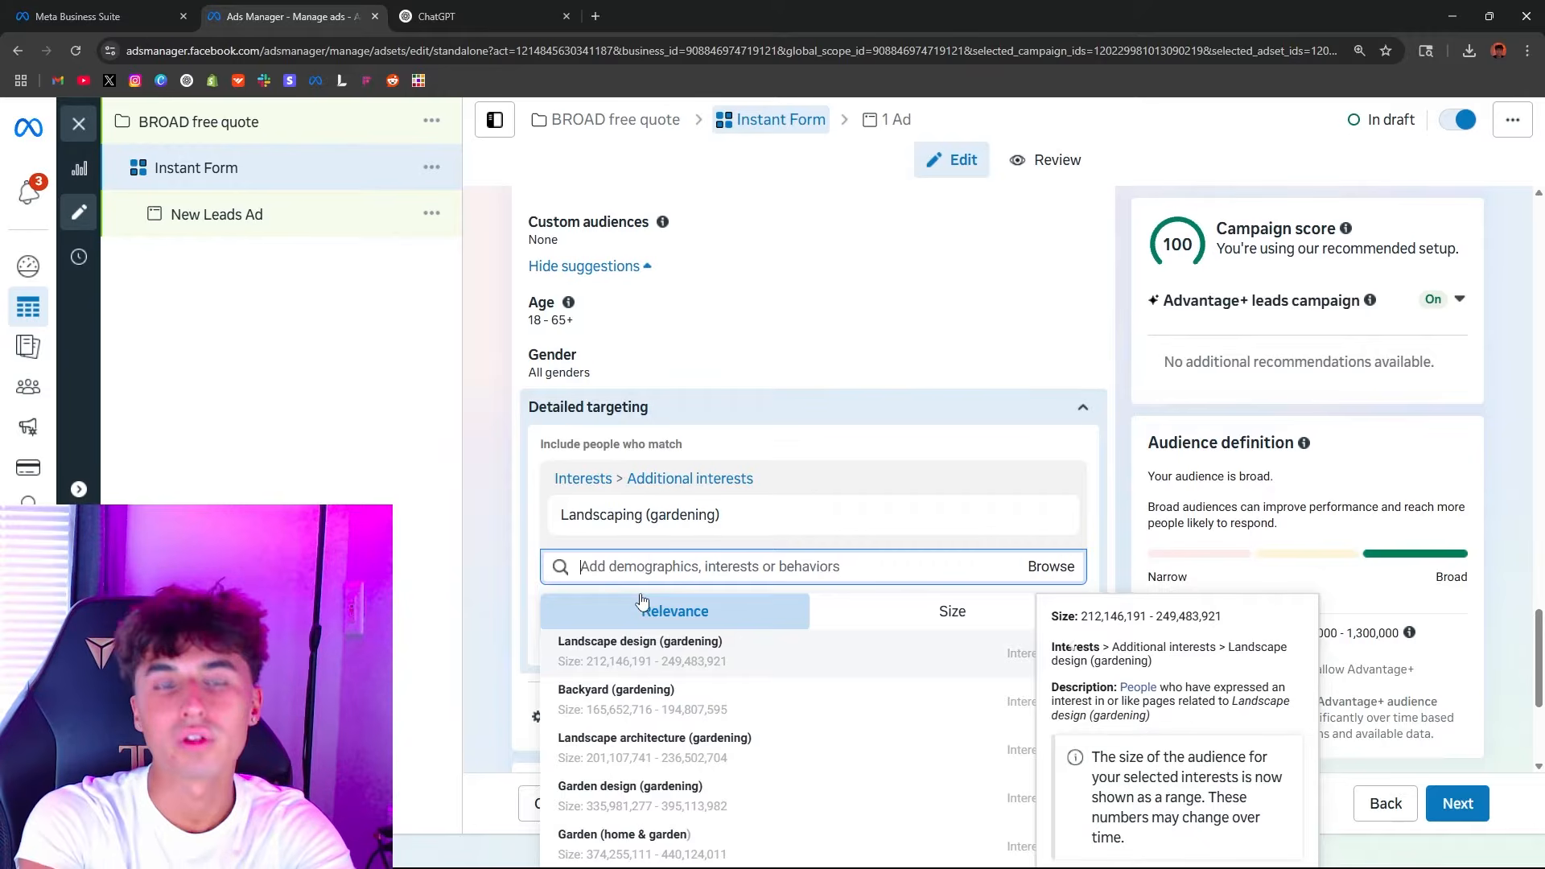
Step: Search detailed targeting for "window cleaning" and clear the search without selecting any option
text(window cleaning)
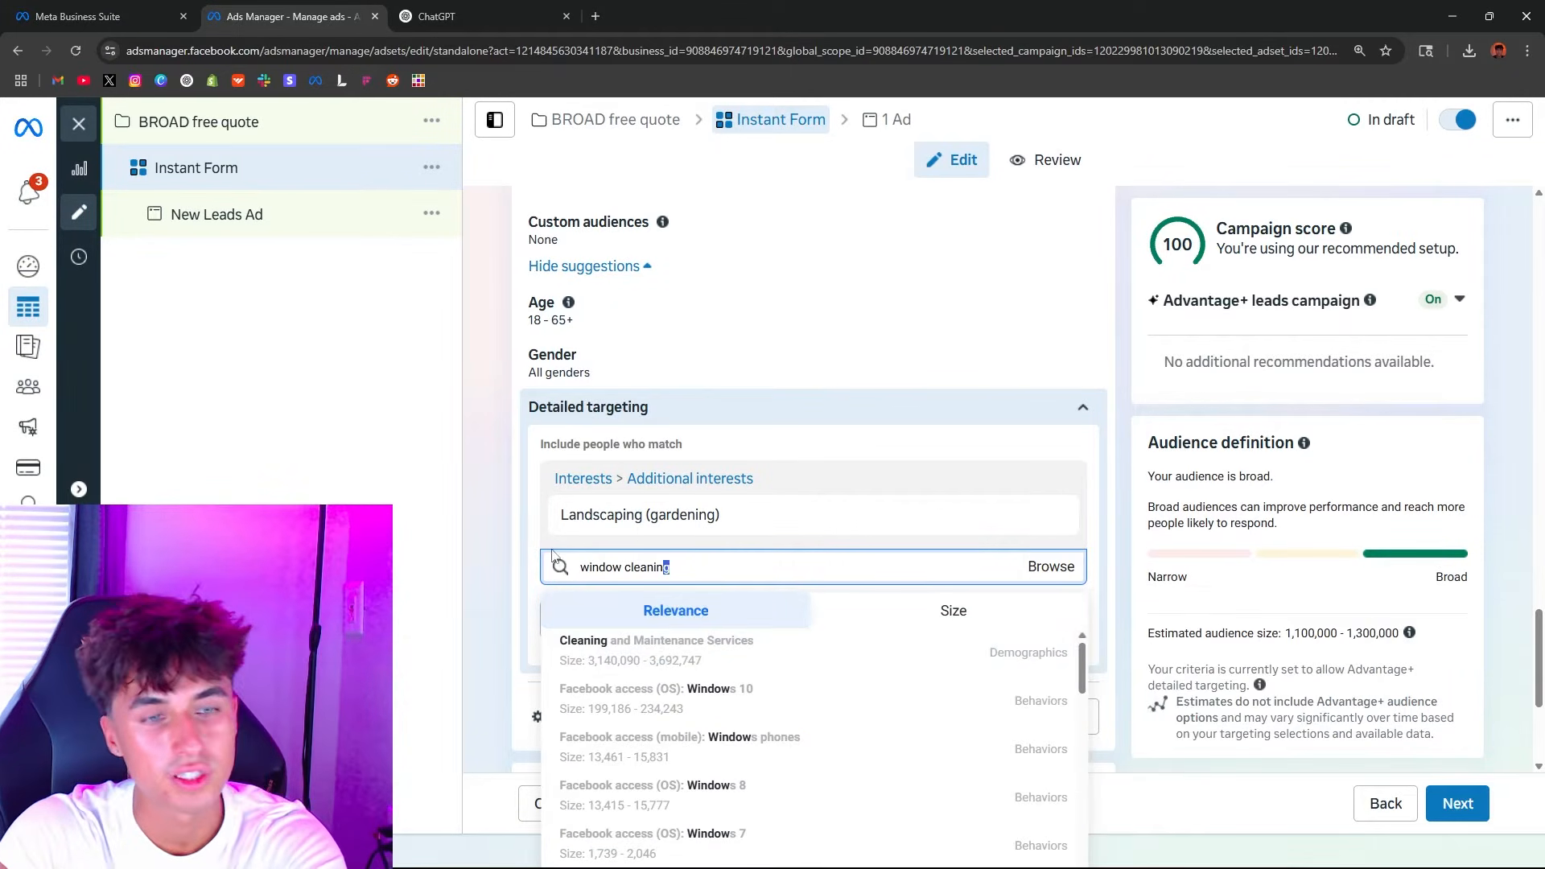
drag(668, 567, 520, 580)
key(BackSpace)
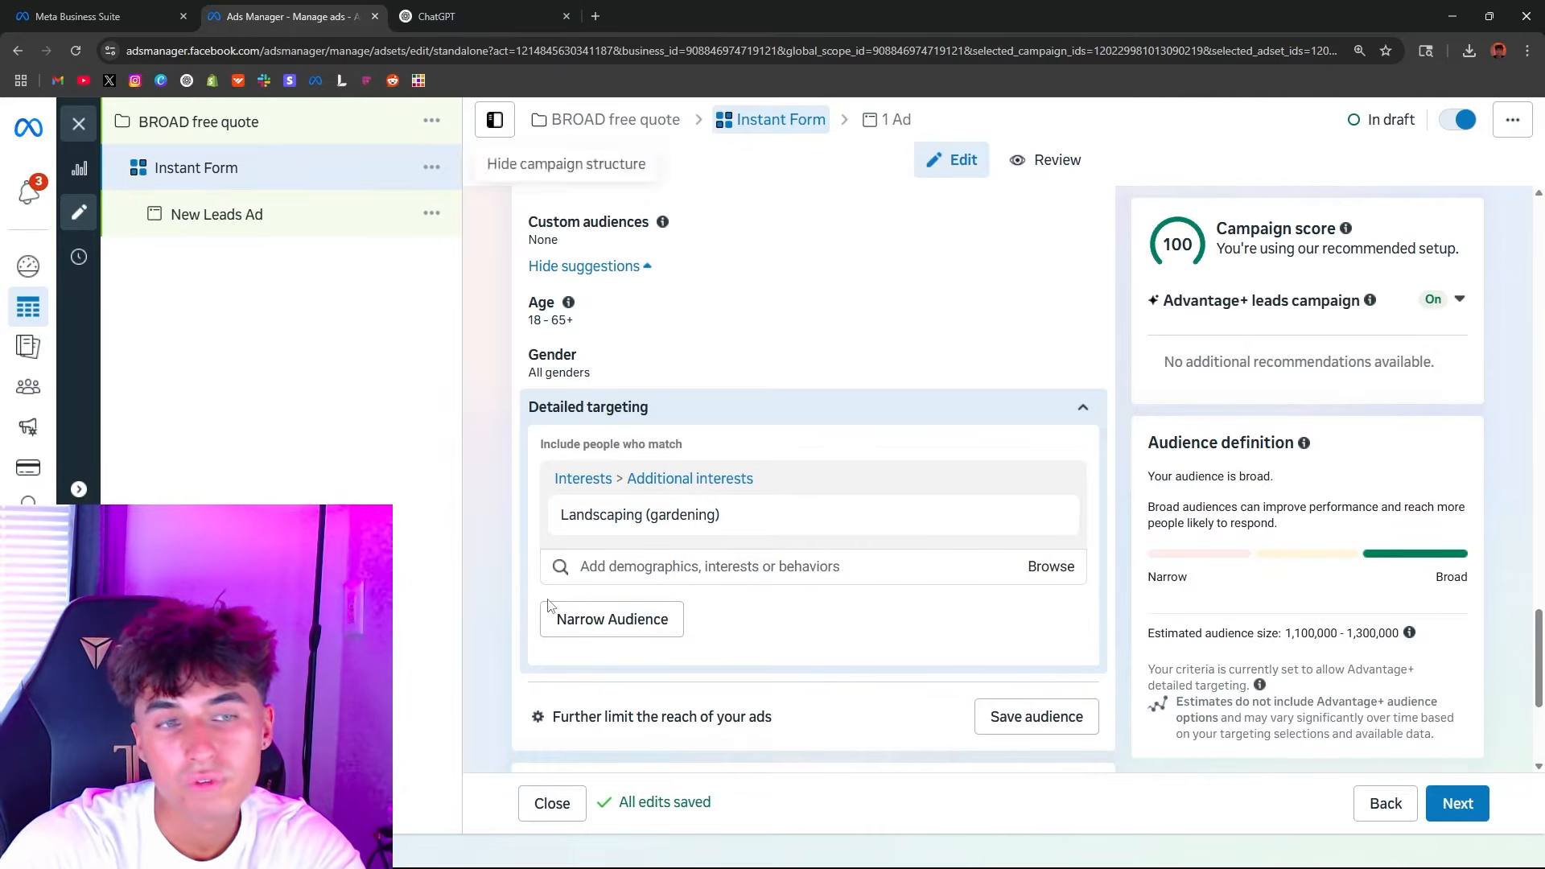
Step: Switch to ChatGPT and send the prompt "hey give me 5 very specific interests for landscaping fb ads"
click(490, 17)
text(hey gi)
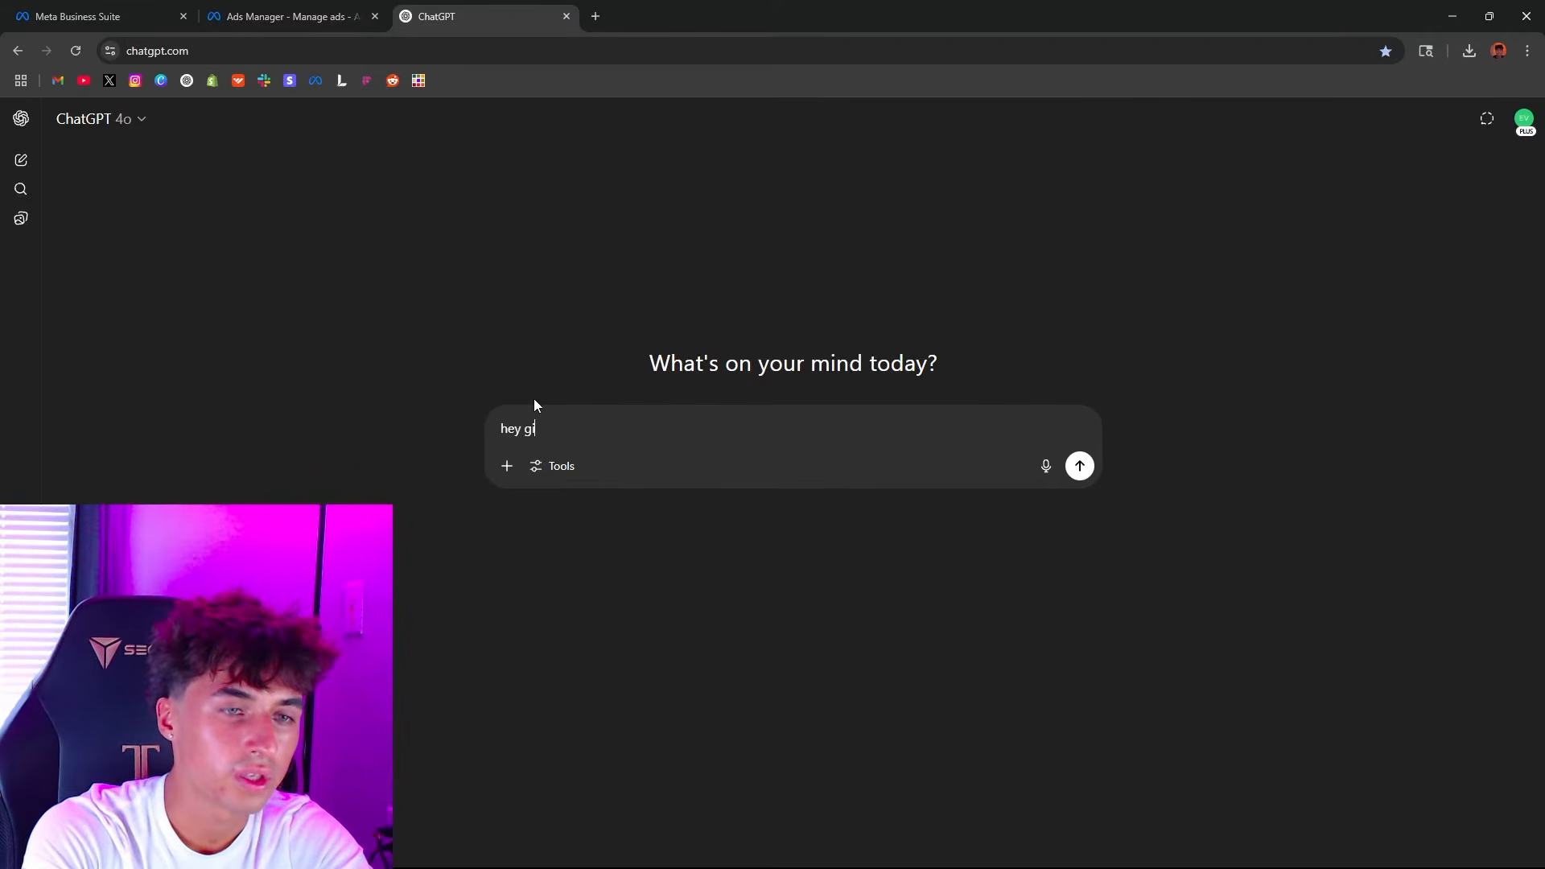
text(e)
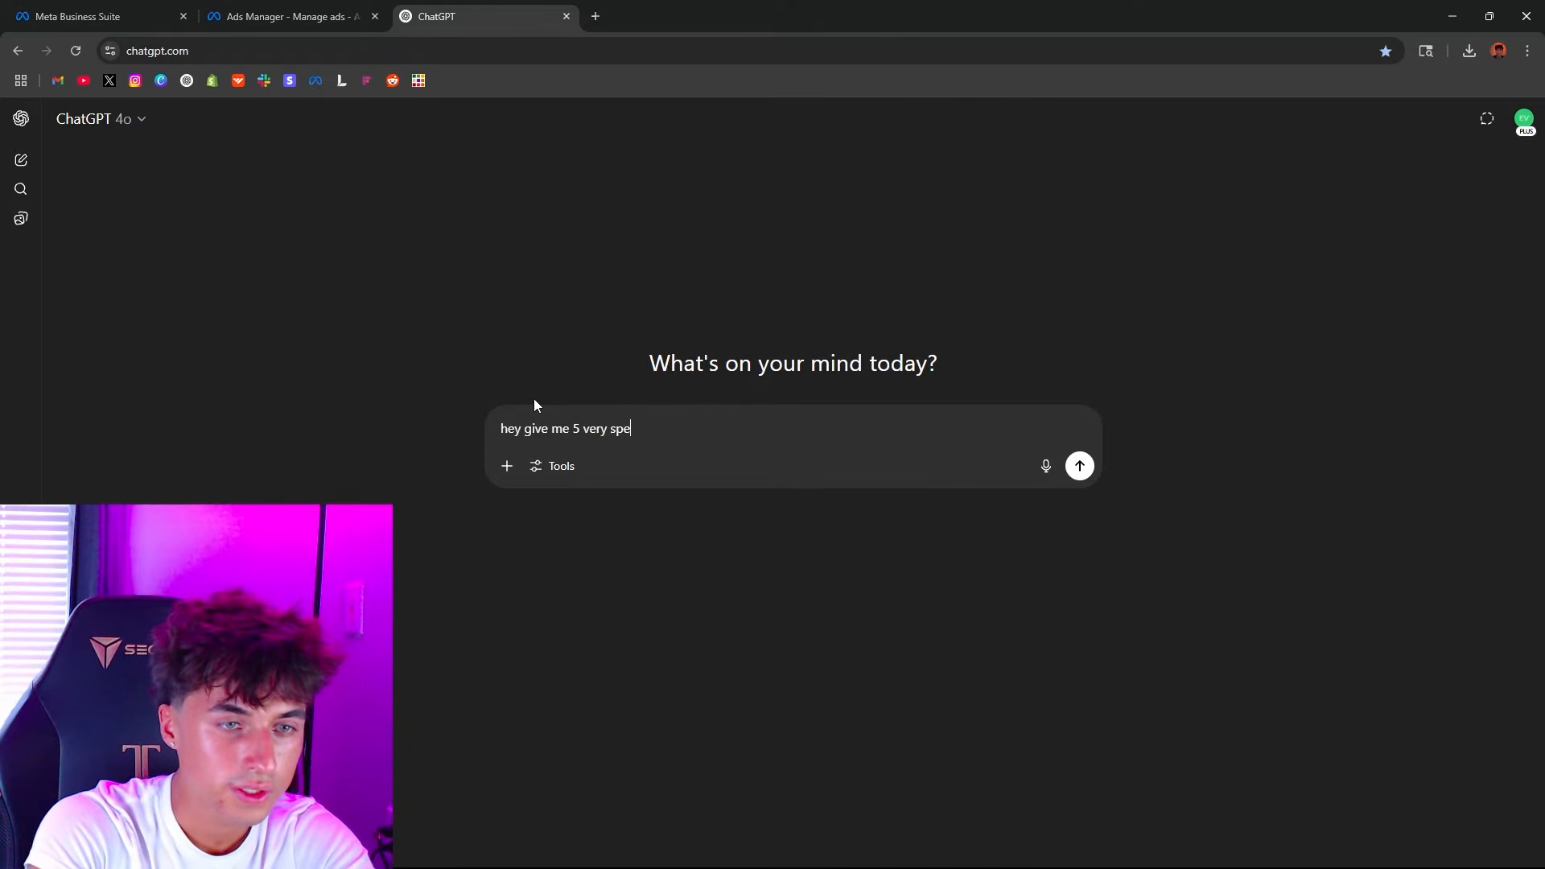
text(v me 5 very specific interest)
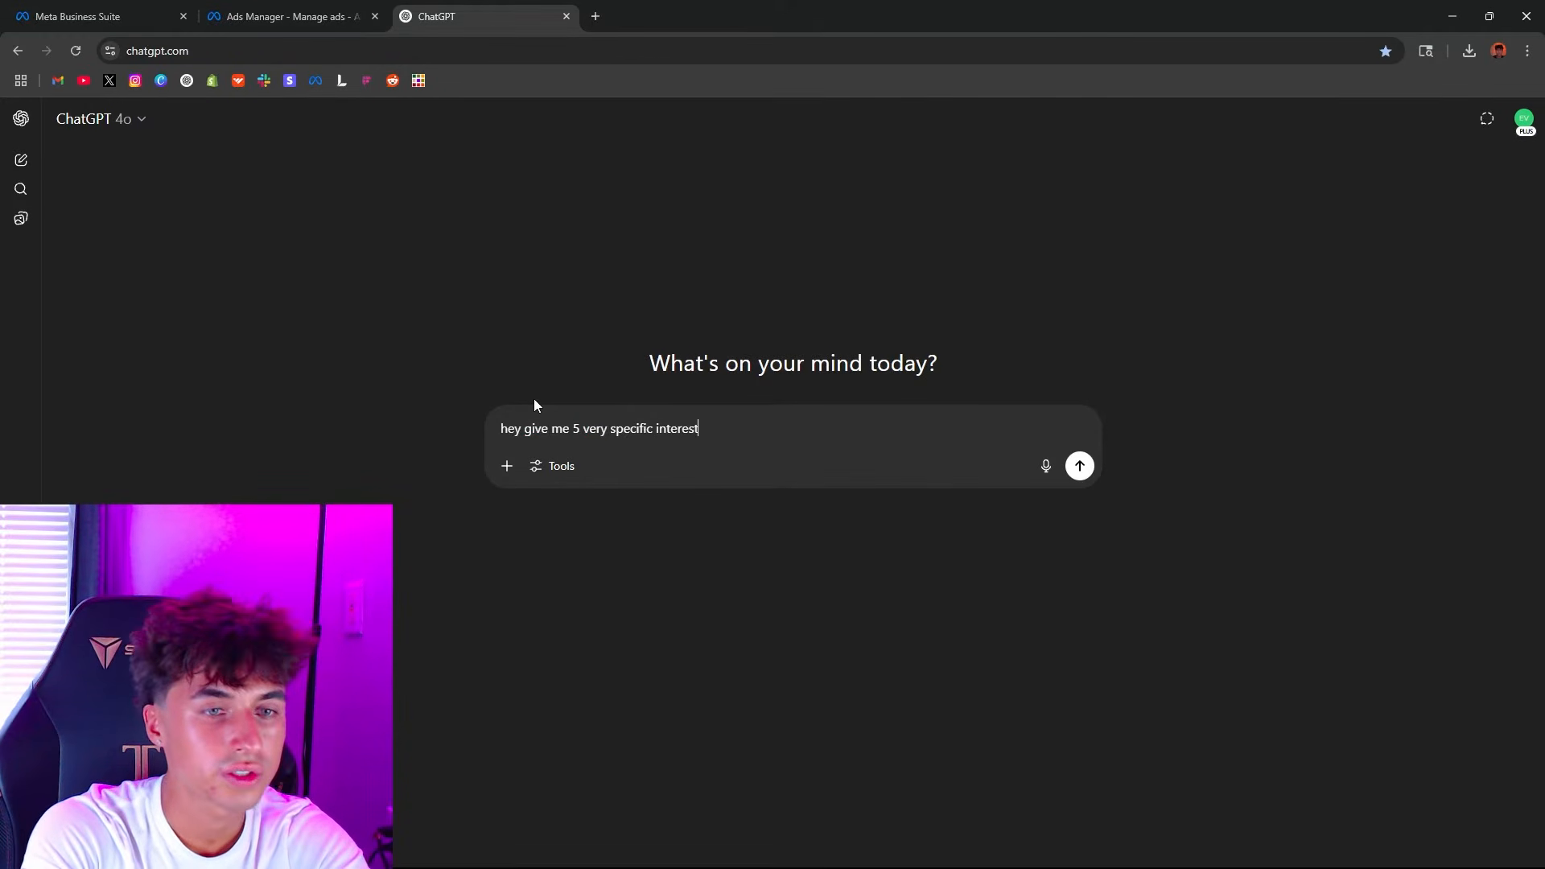
text(s for landscaping)
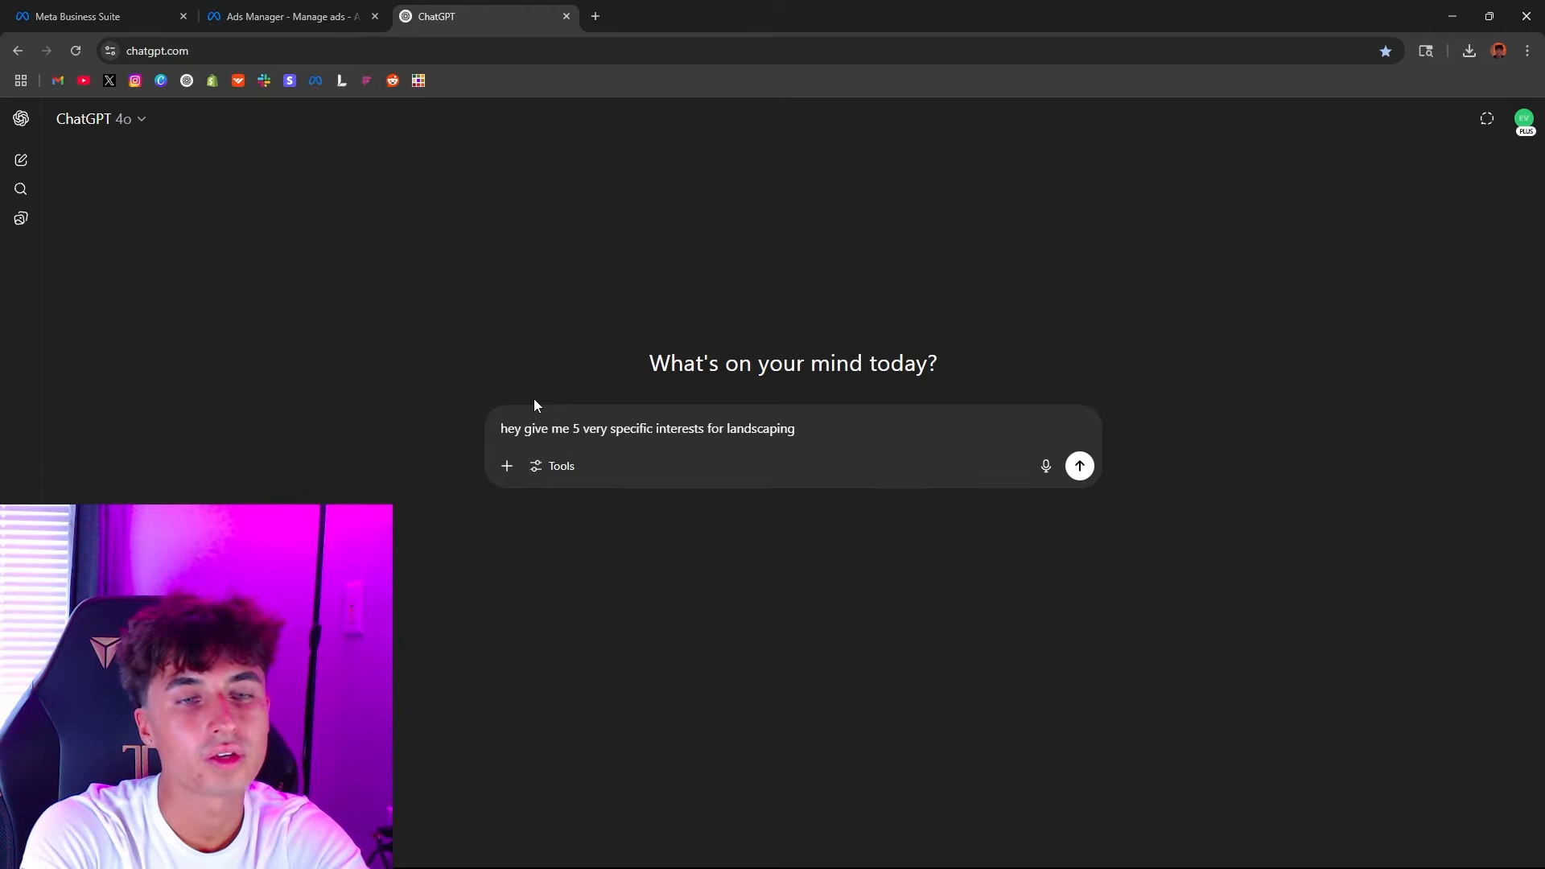
text( fb ads)
key(Return)
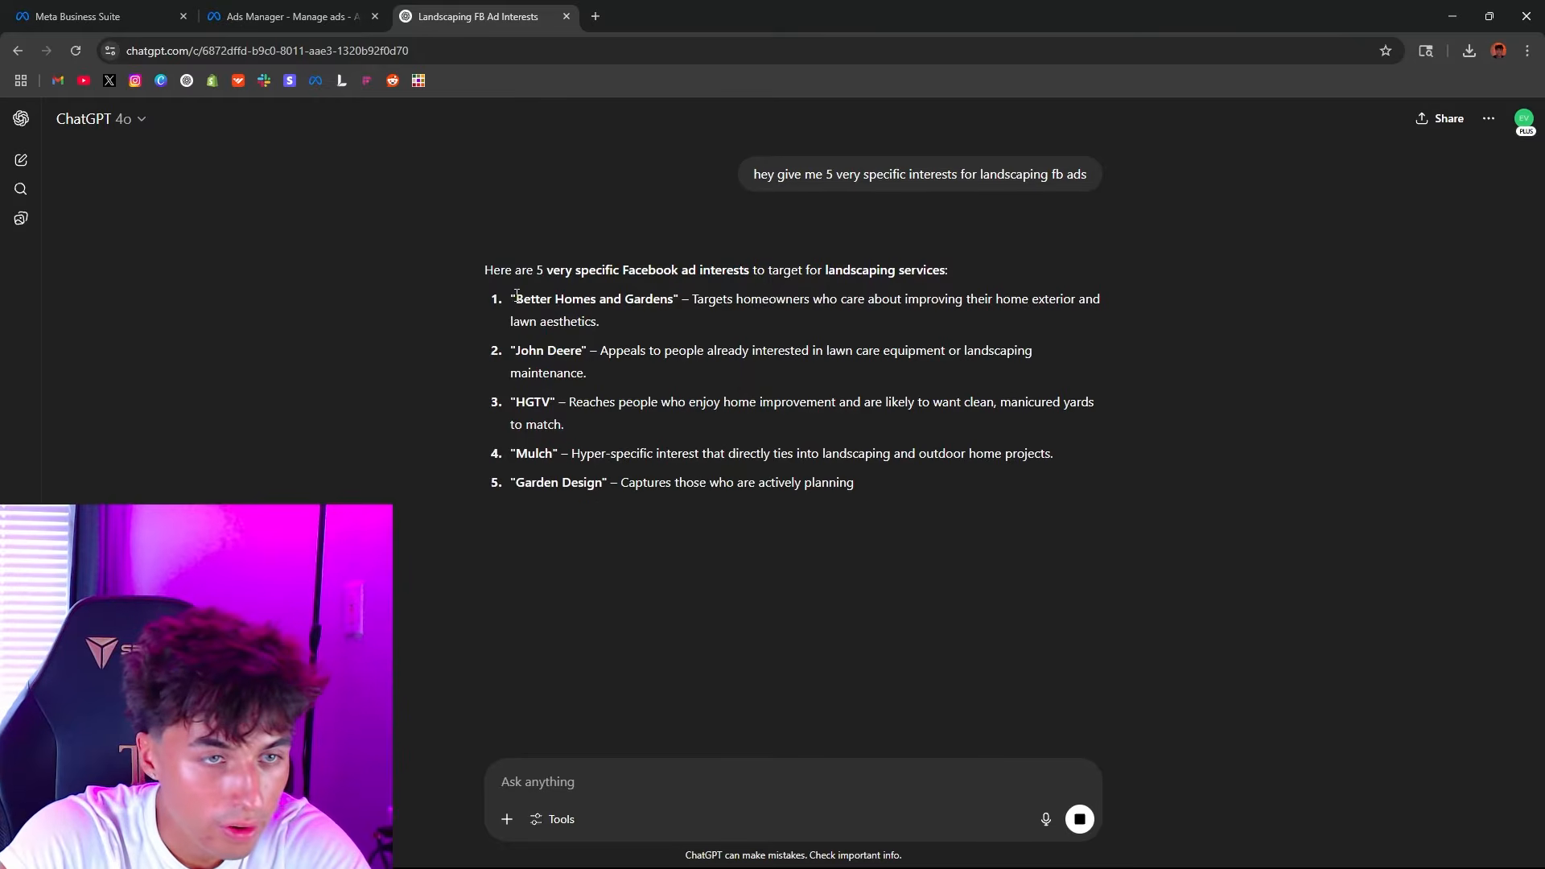
Step: Copy Better Homes and Gardens and Mulch from ChatGPT's suggestions and add both as interests in Ads Manager's detailed targeting
drag(516, 295, 671, 305)
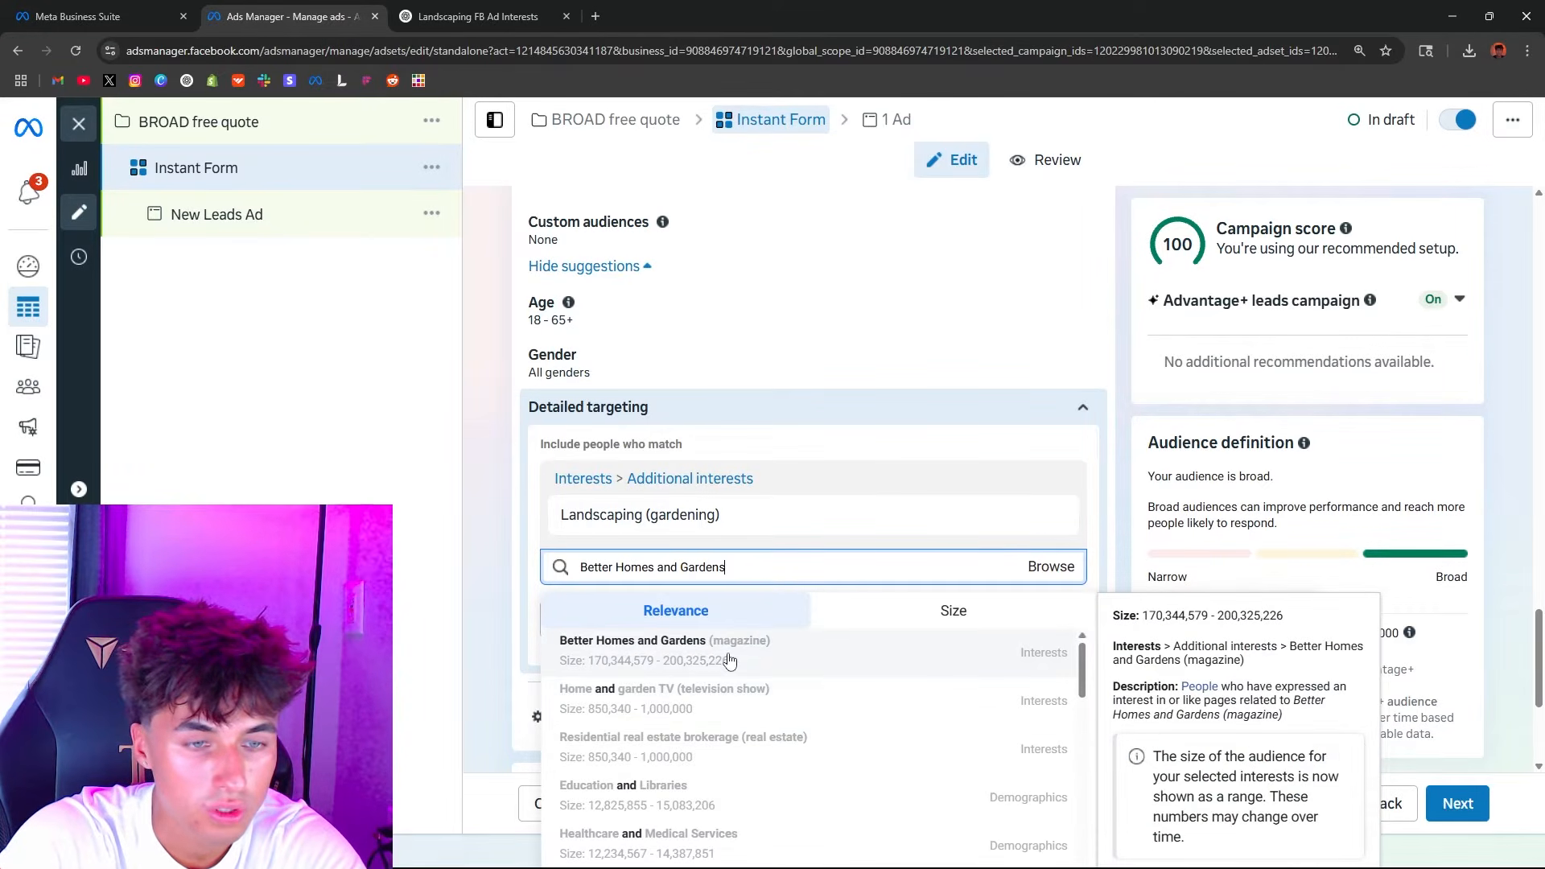
click(754, 661)
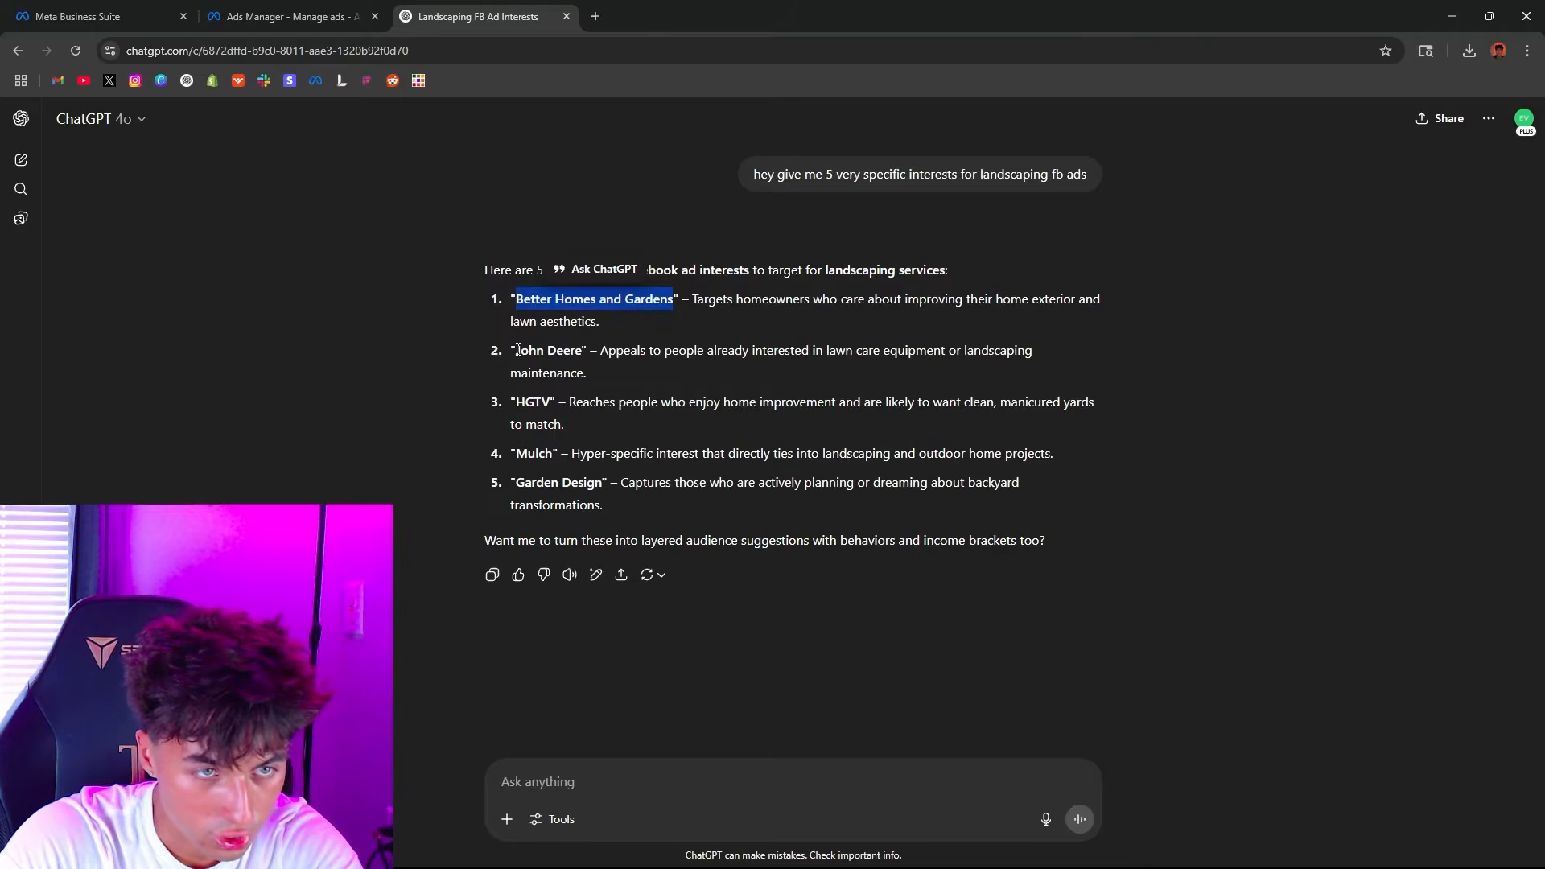
drag(516, 351, 579, 351)
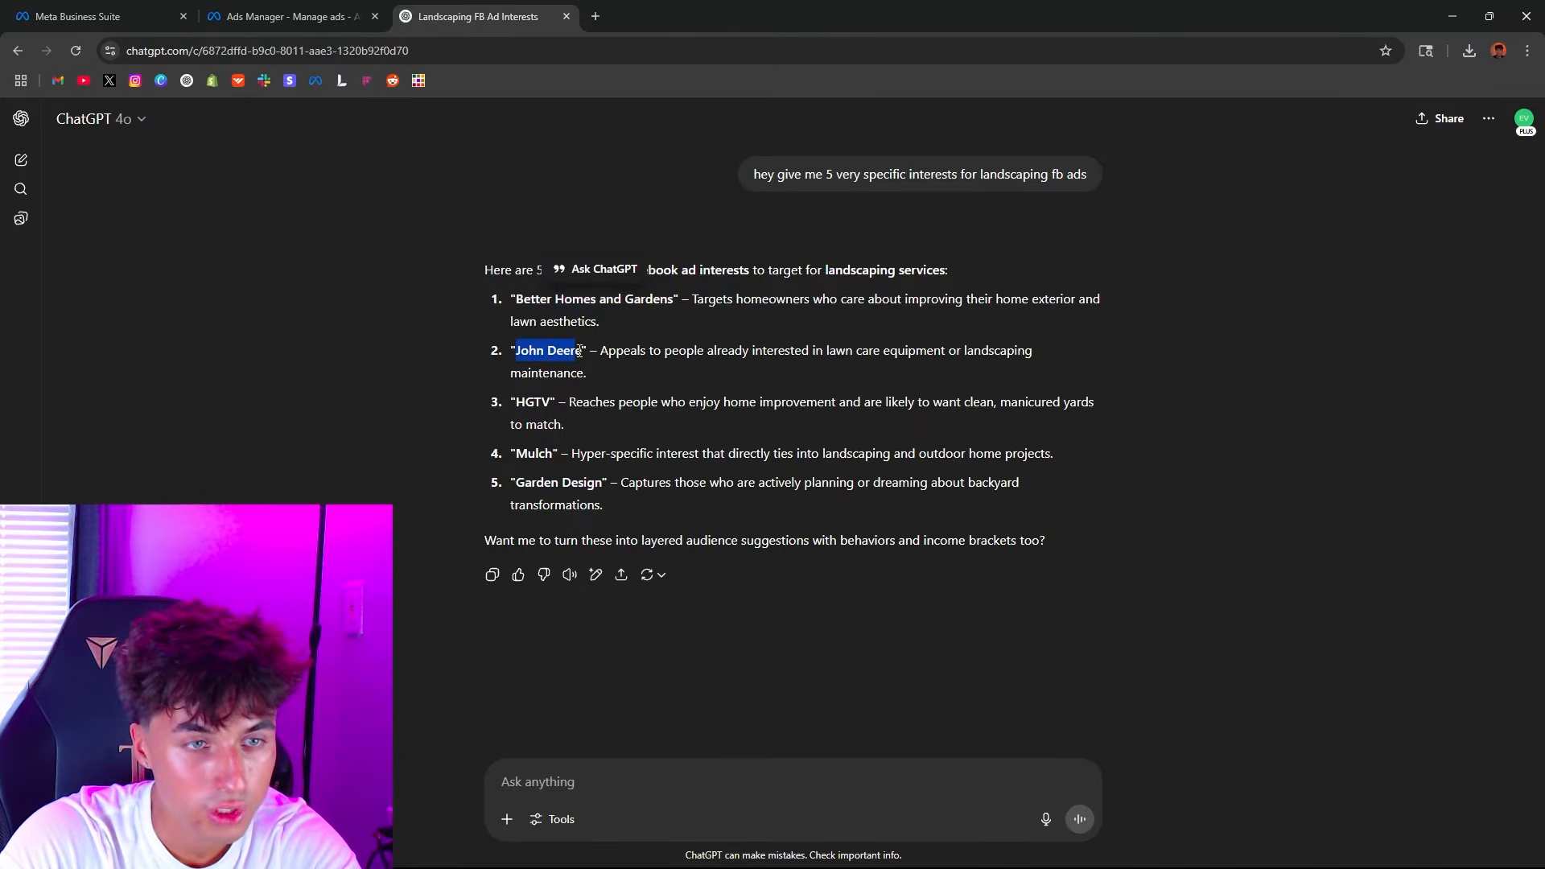
click(521, 403)
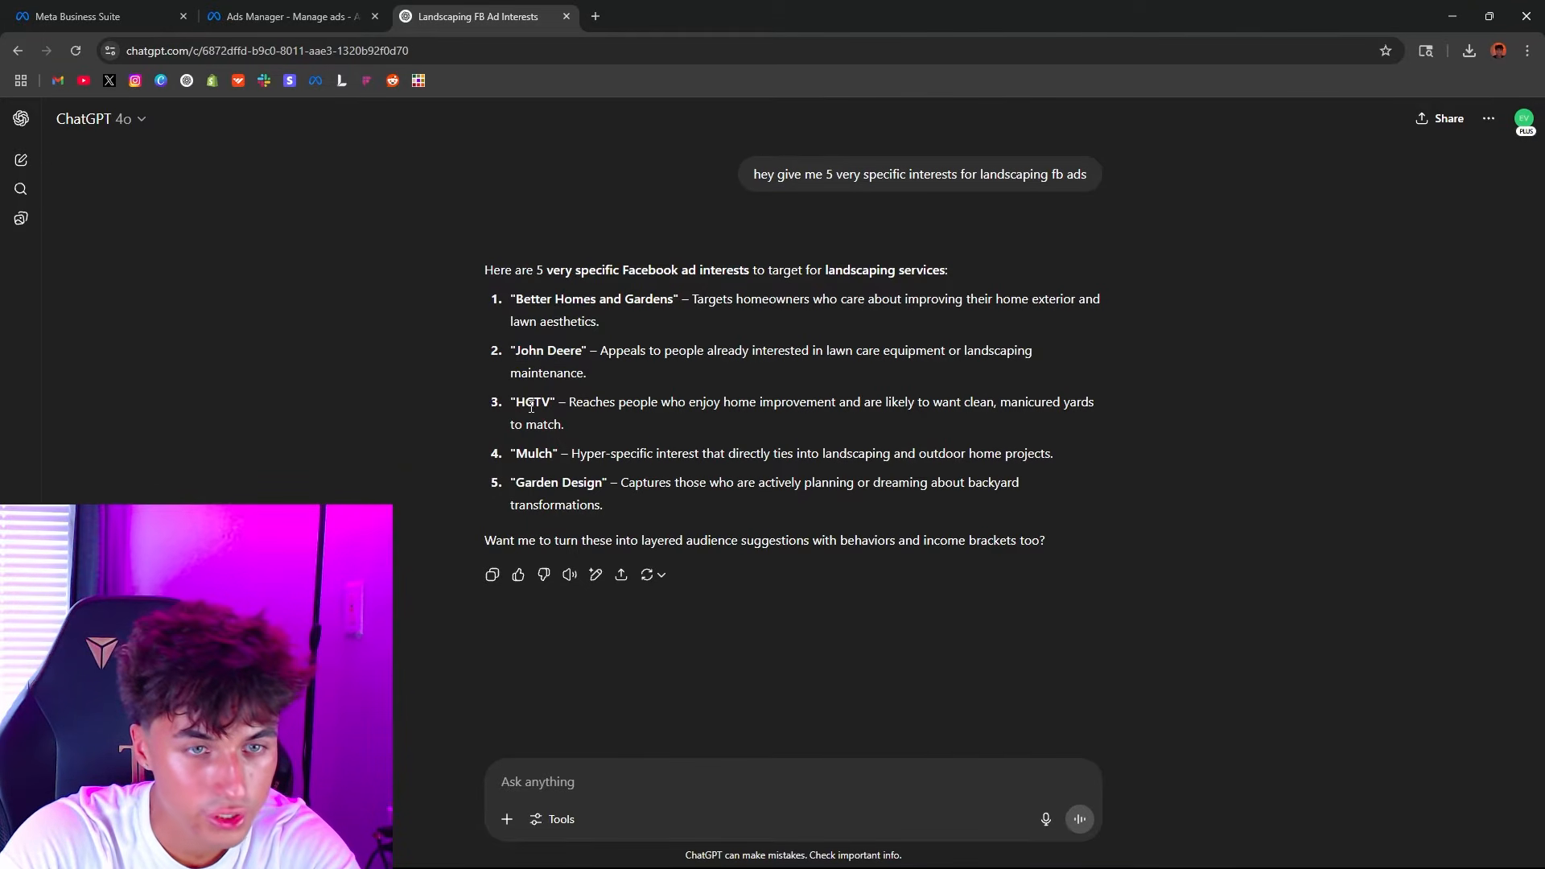
drag(516, 453, 551, 459)
key(ctrl+c)
click(331, 18)
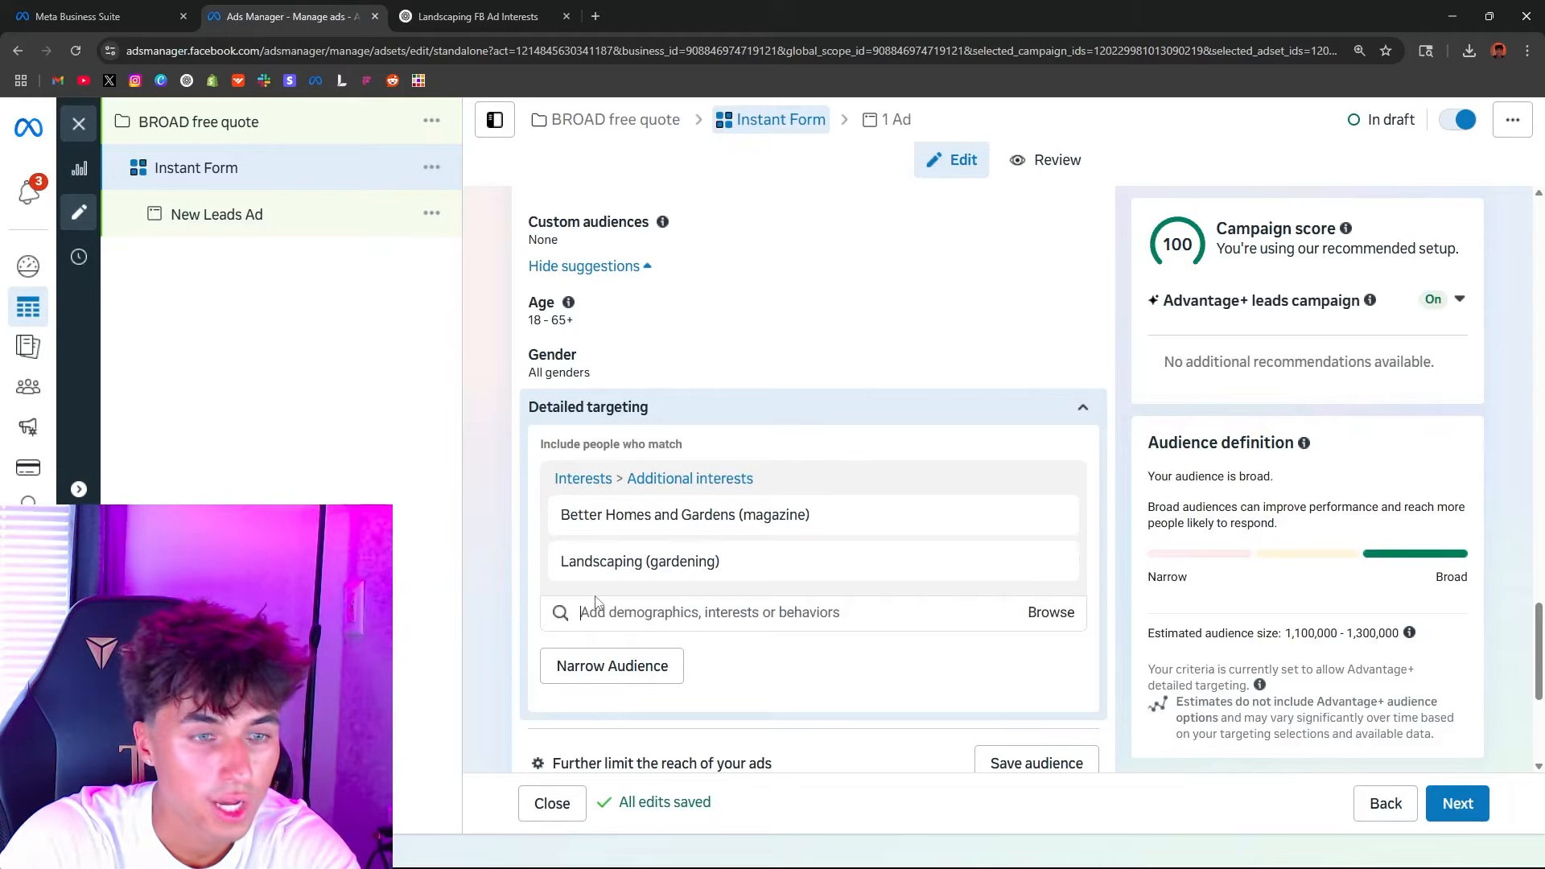
click(594, 612)
key(ctrl+v)
key(Return)
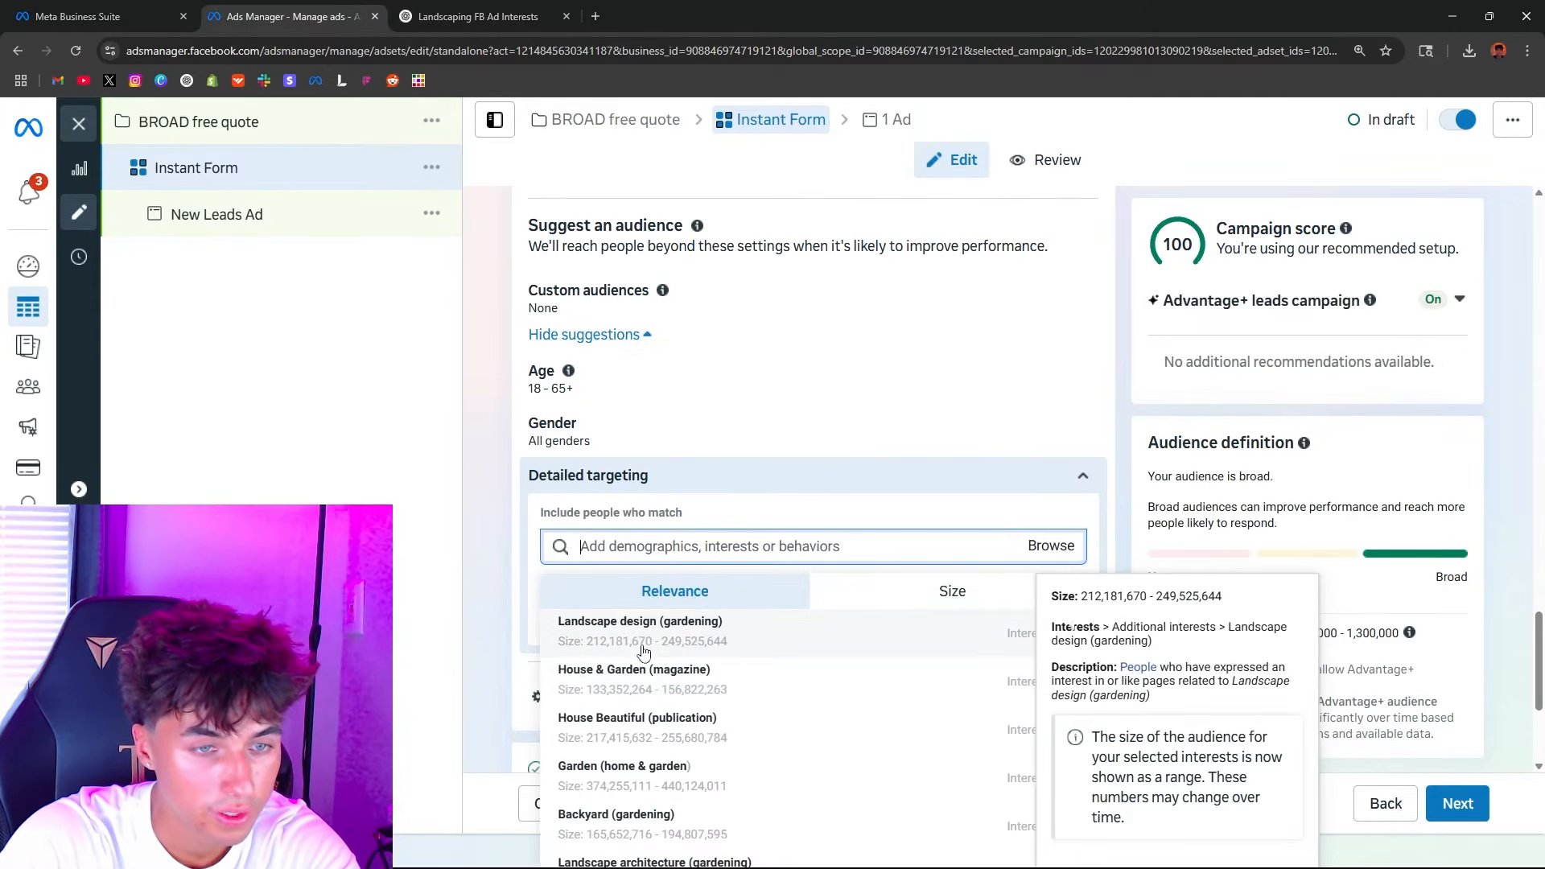
Step: Try adding "gardening" to the detailed targeting and remove the resulting Gardening employer entry
text(gardening)
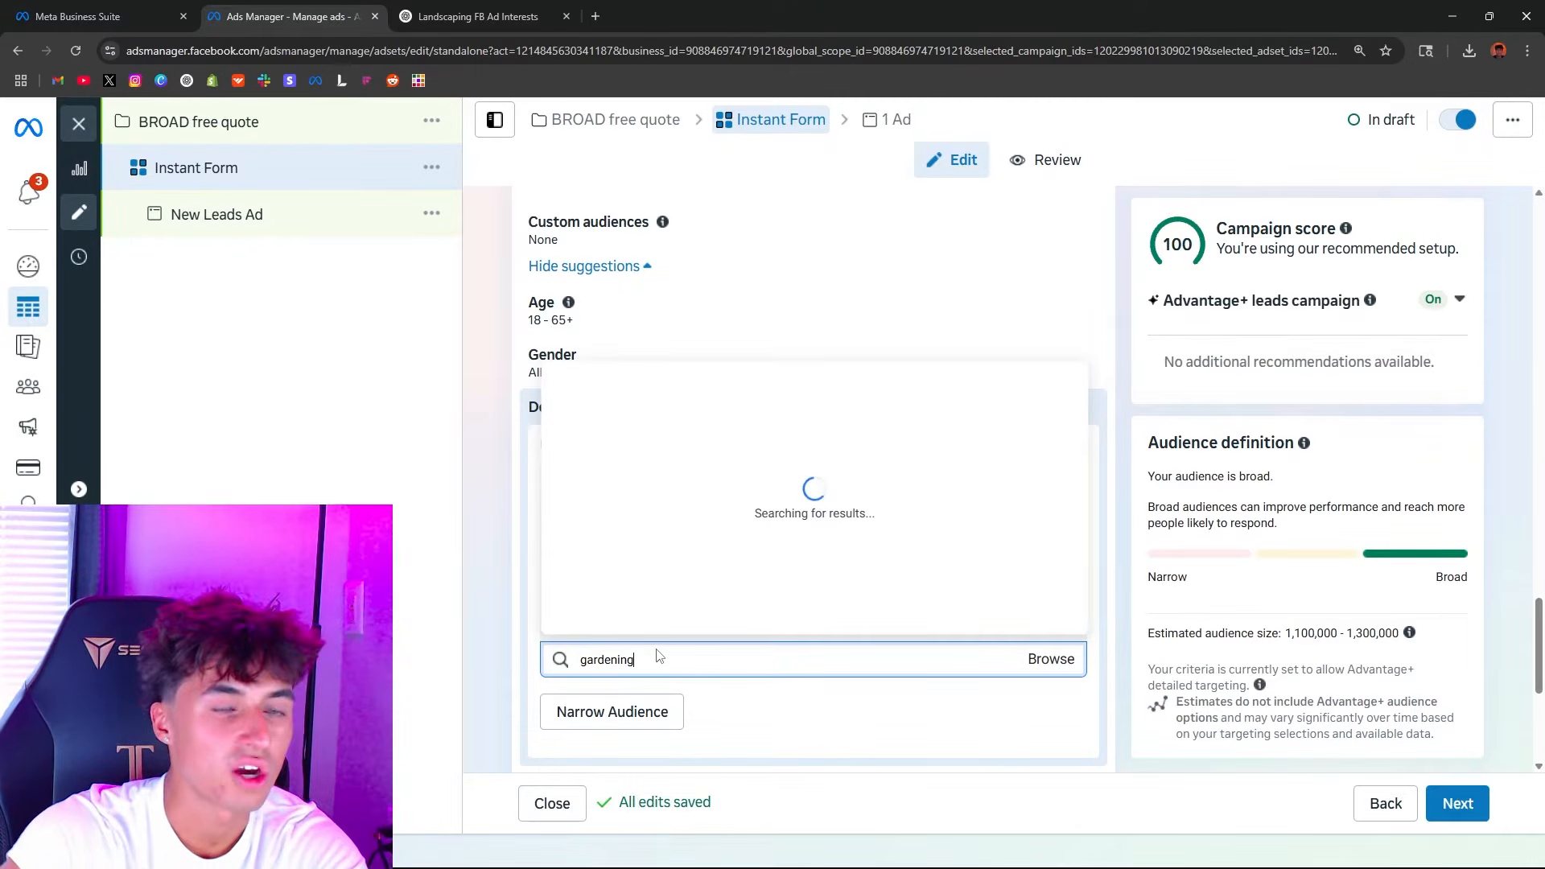
key(Return)
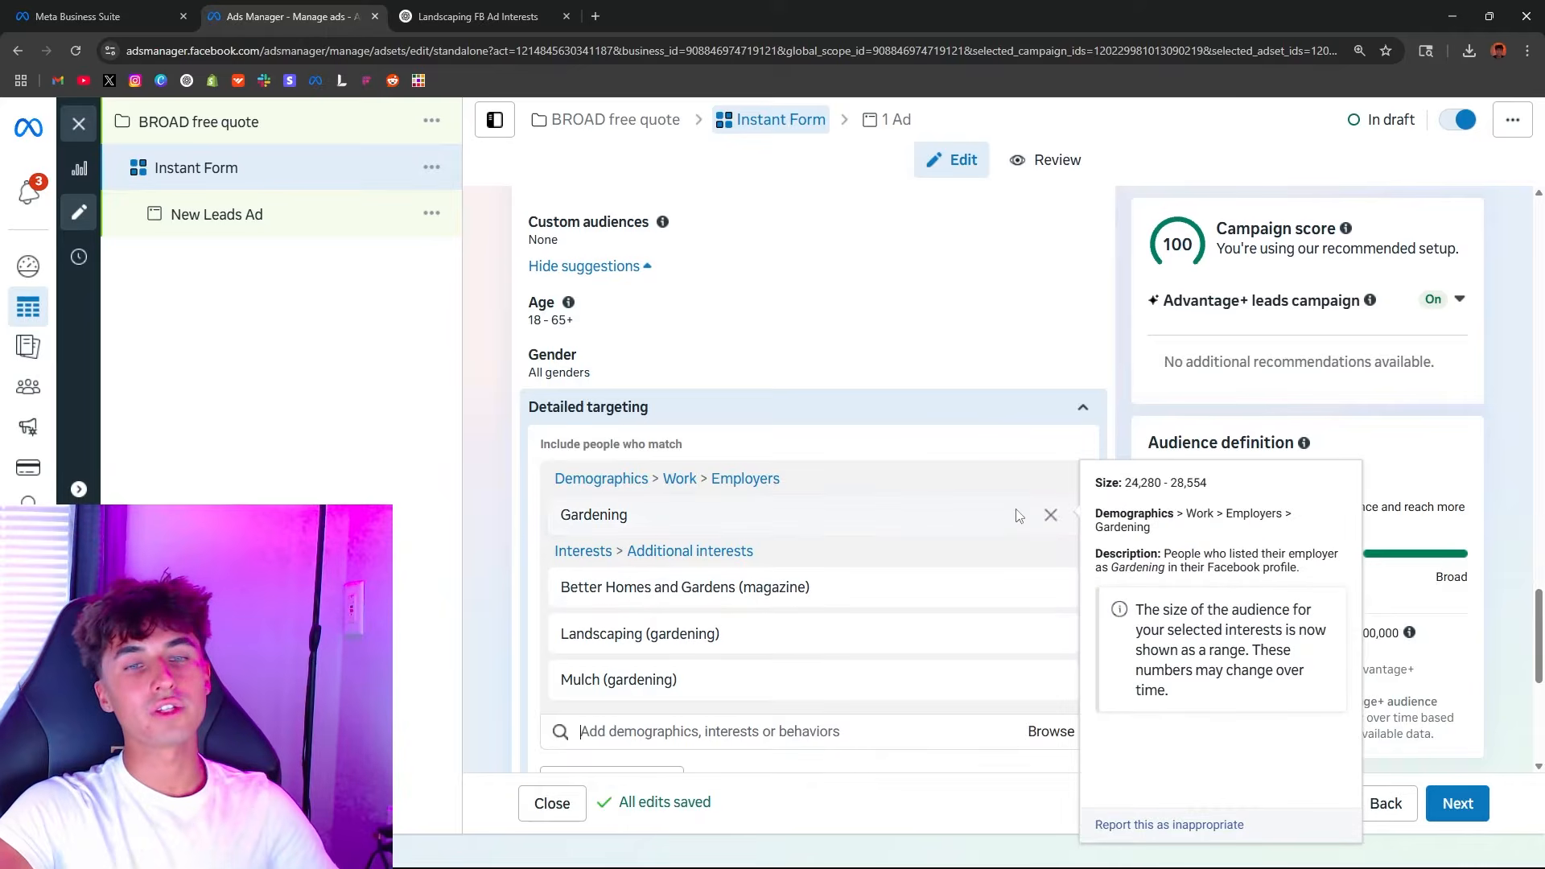
click(1051, 515)
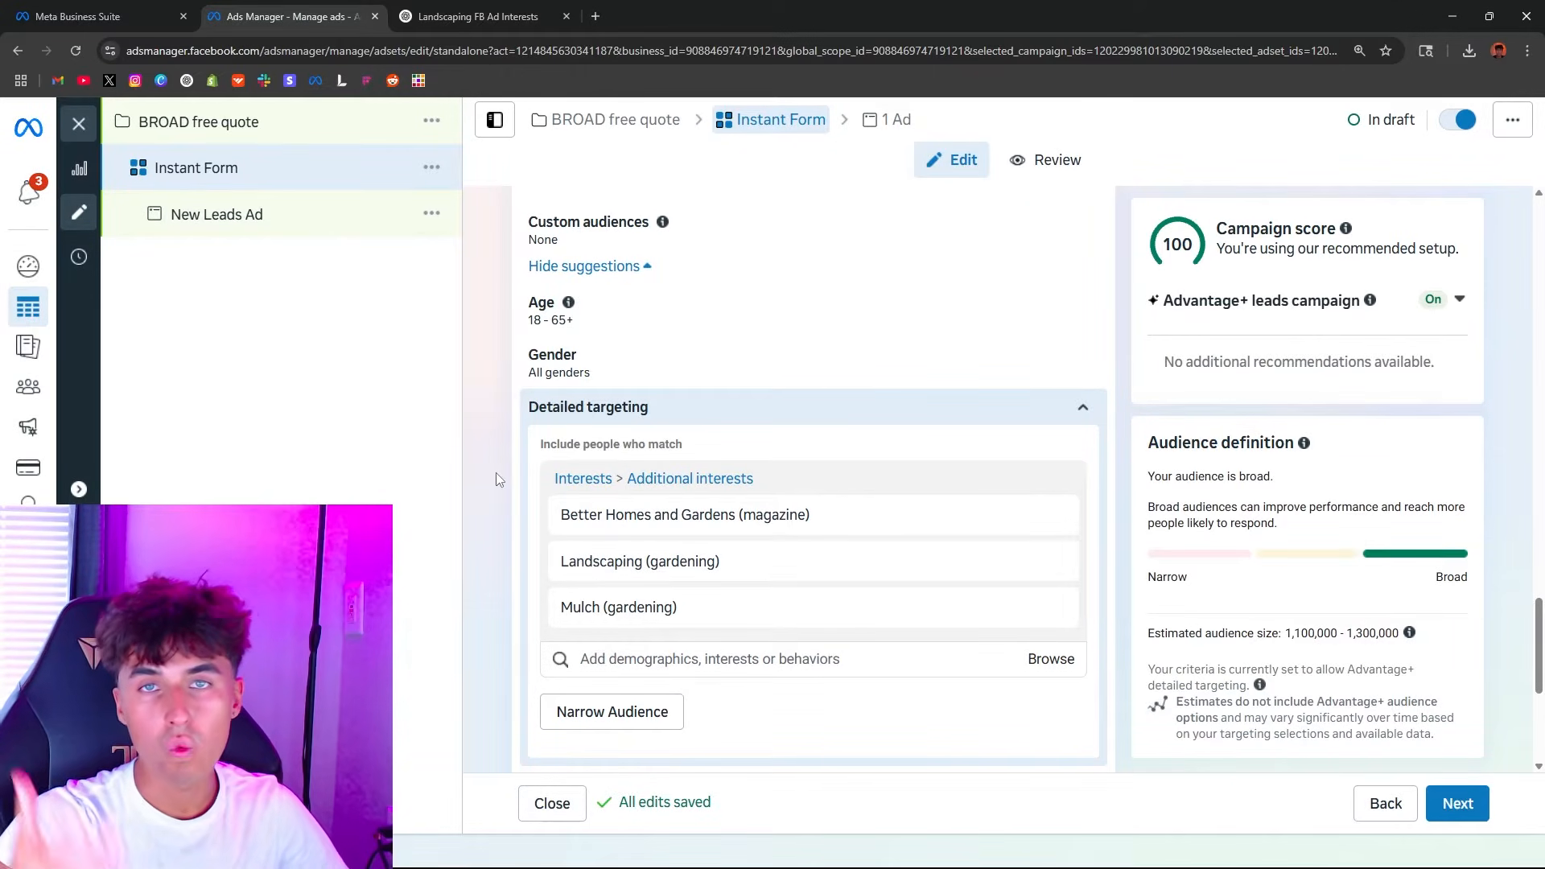
click(435, 10)
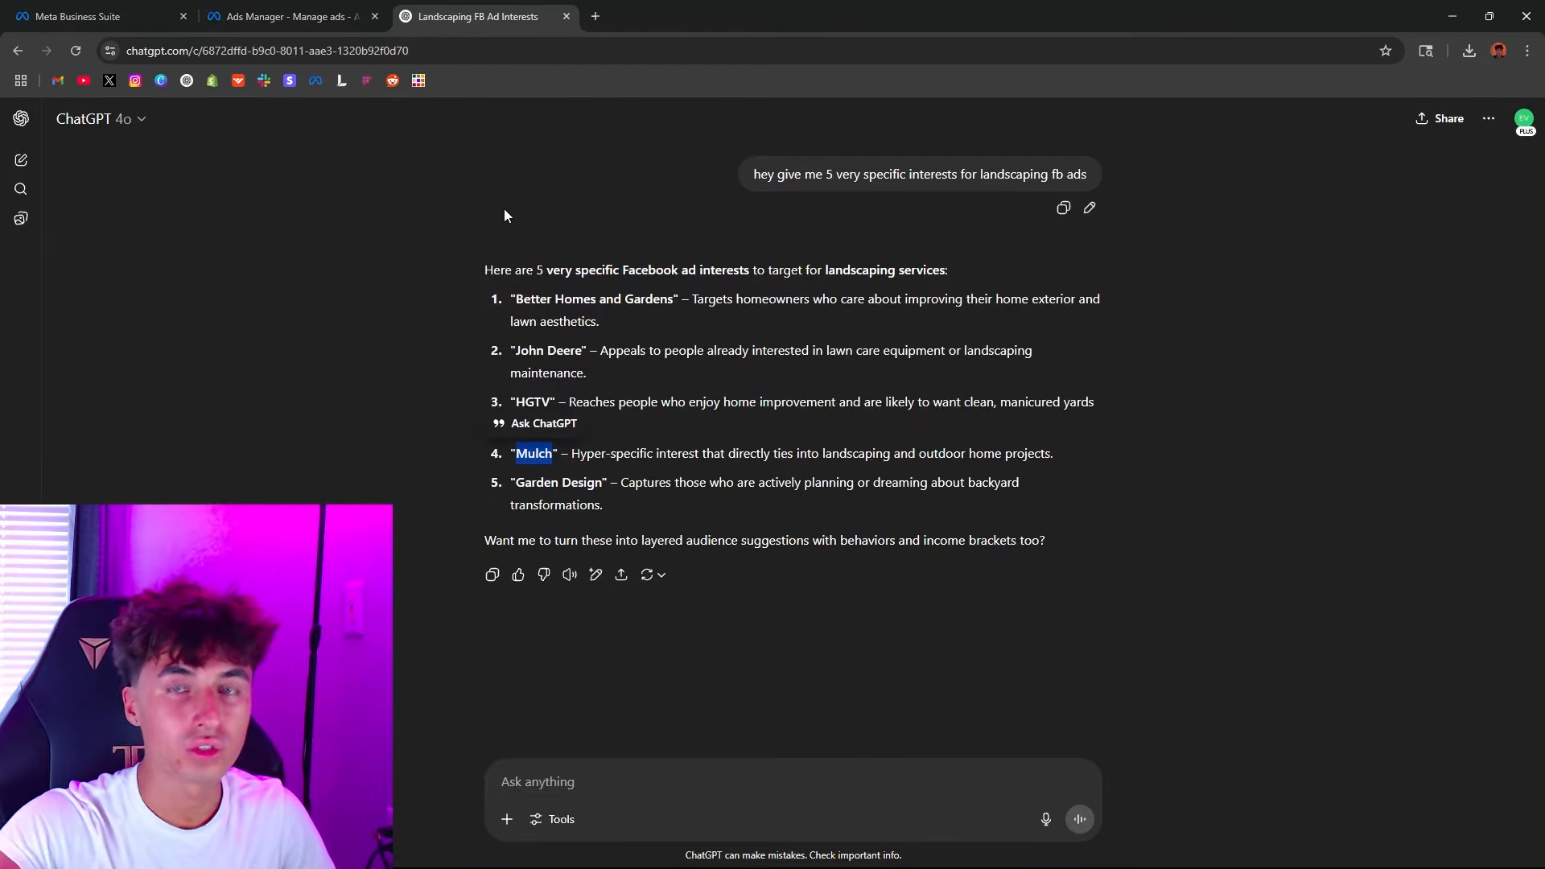
click(290, 16)
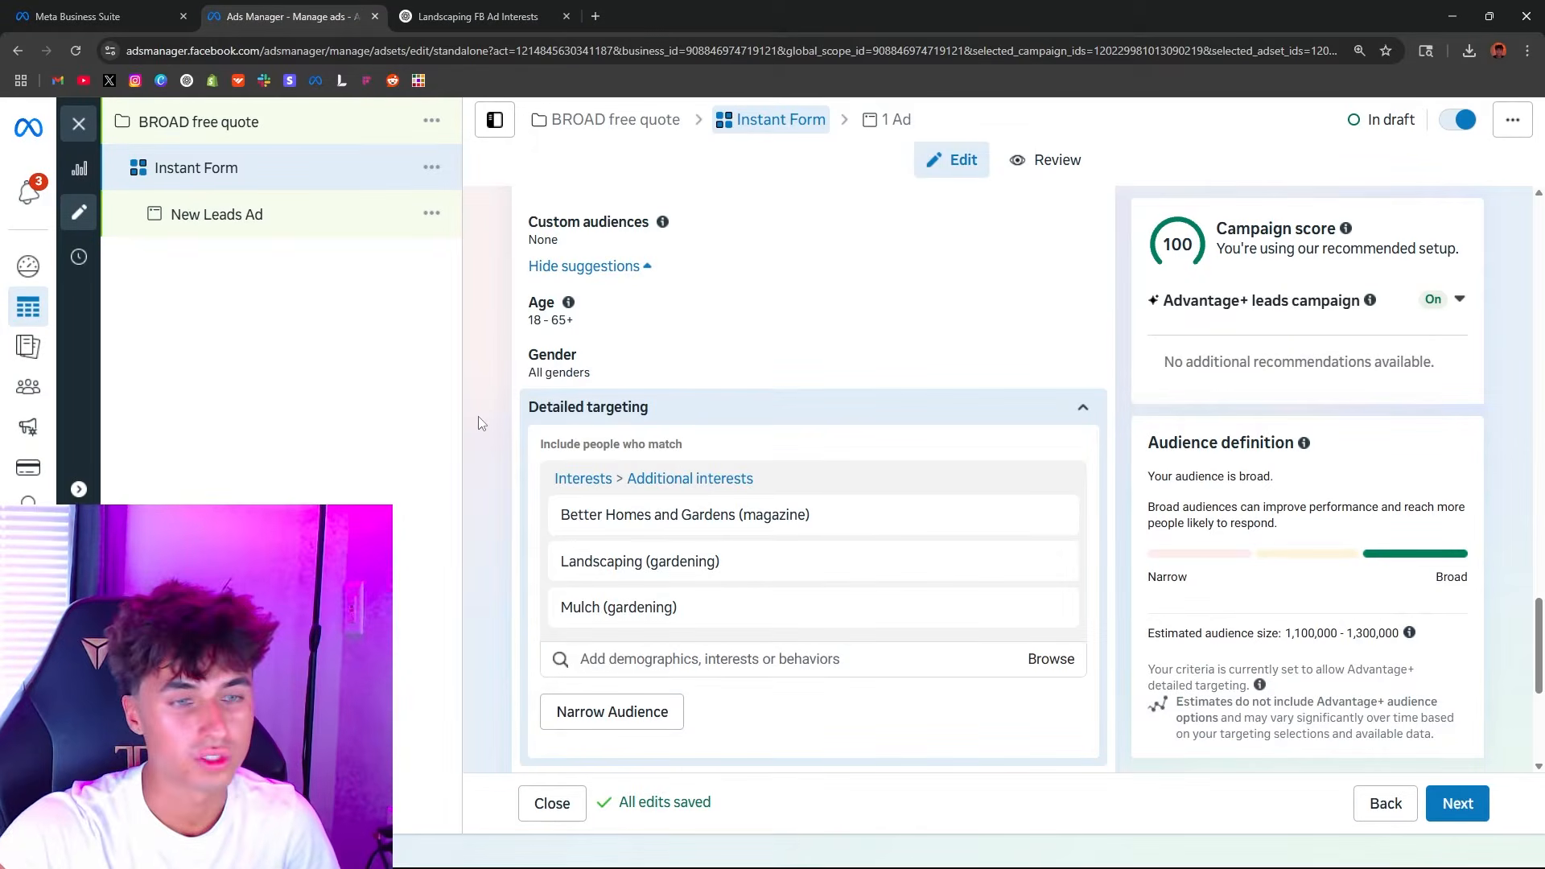
Step: Expand the additional placement settings and exclude Audience Network, keeping only Facebook and Instagram as platforms
scroll(523, 423, down, 5)
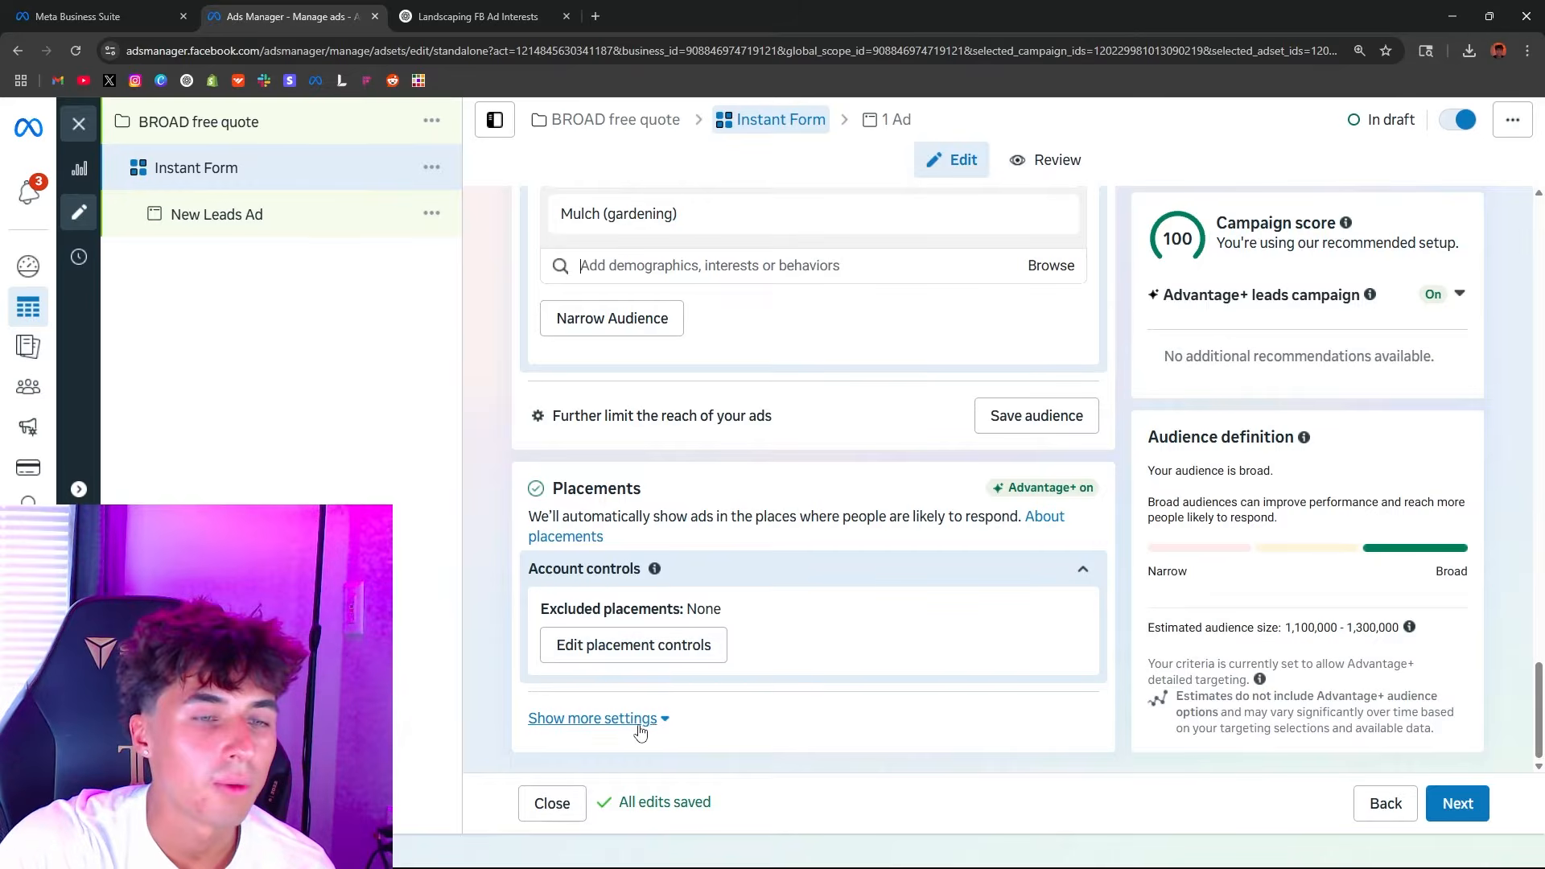
click(573, 719)
scroll(599, 670, down, 3)
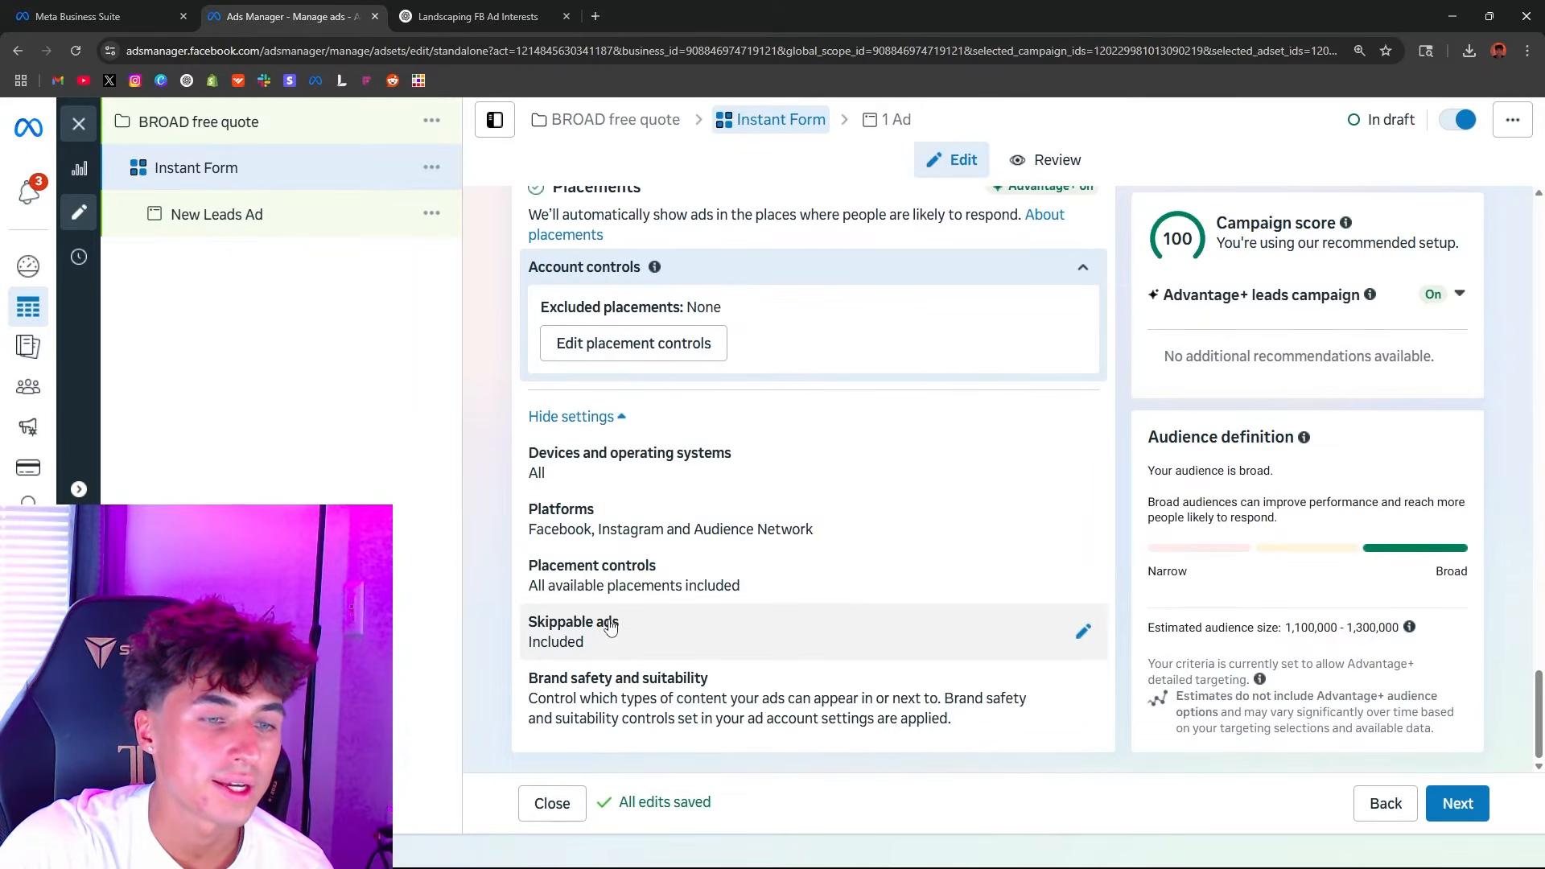
click(624, 534)
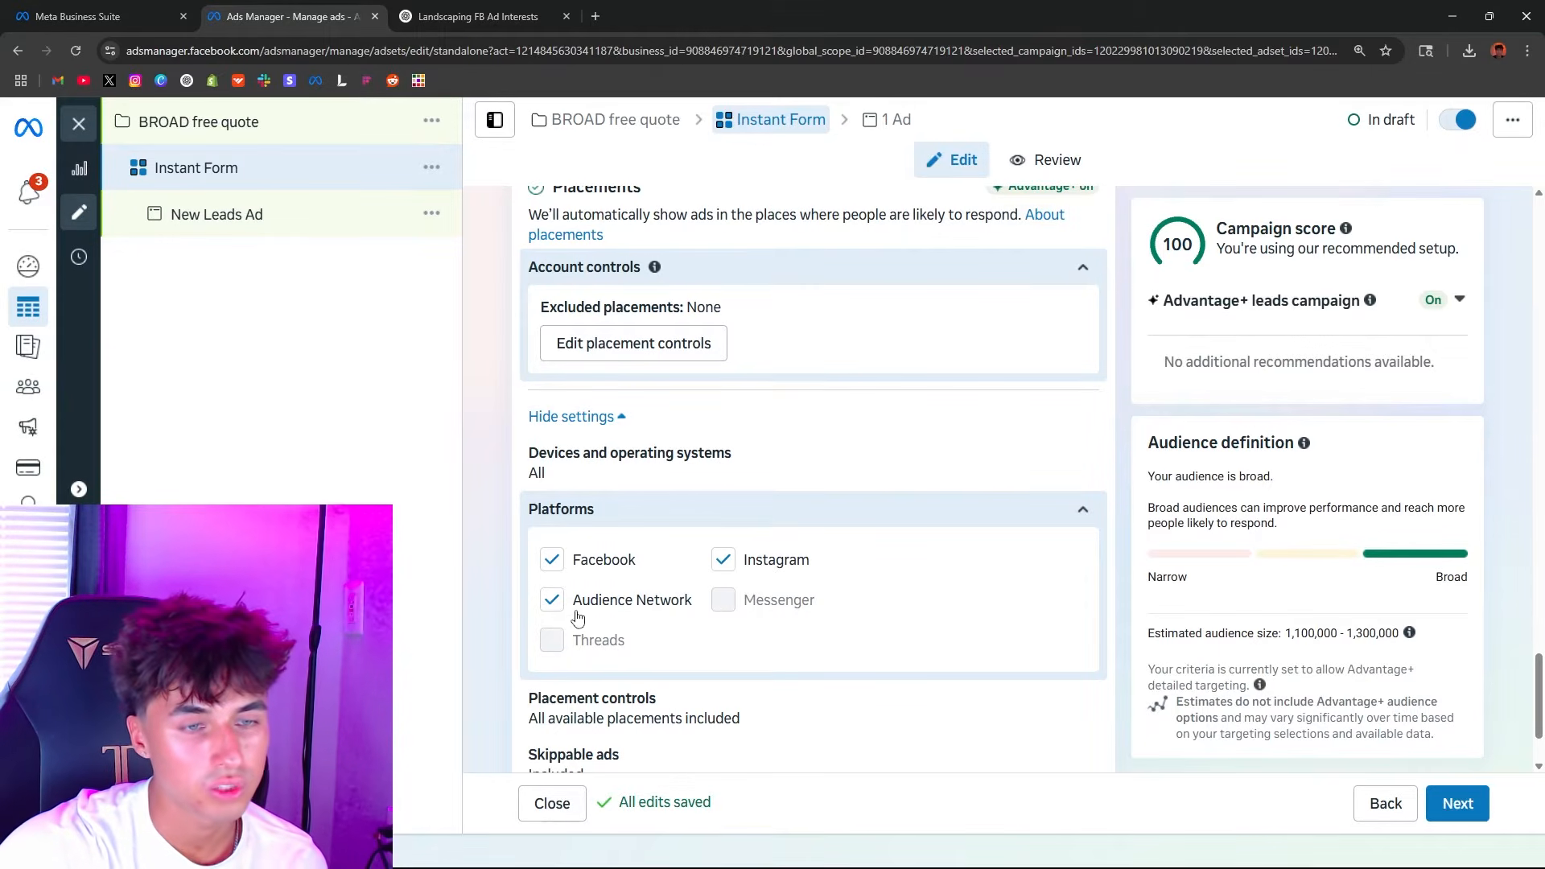
click(552, 604)
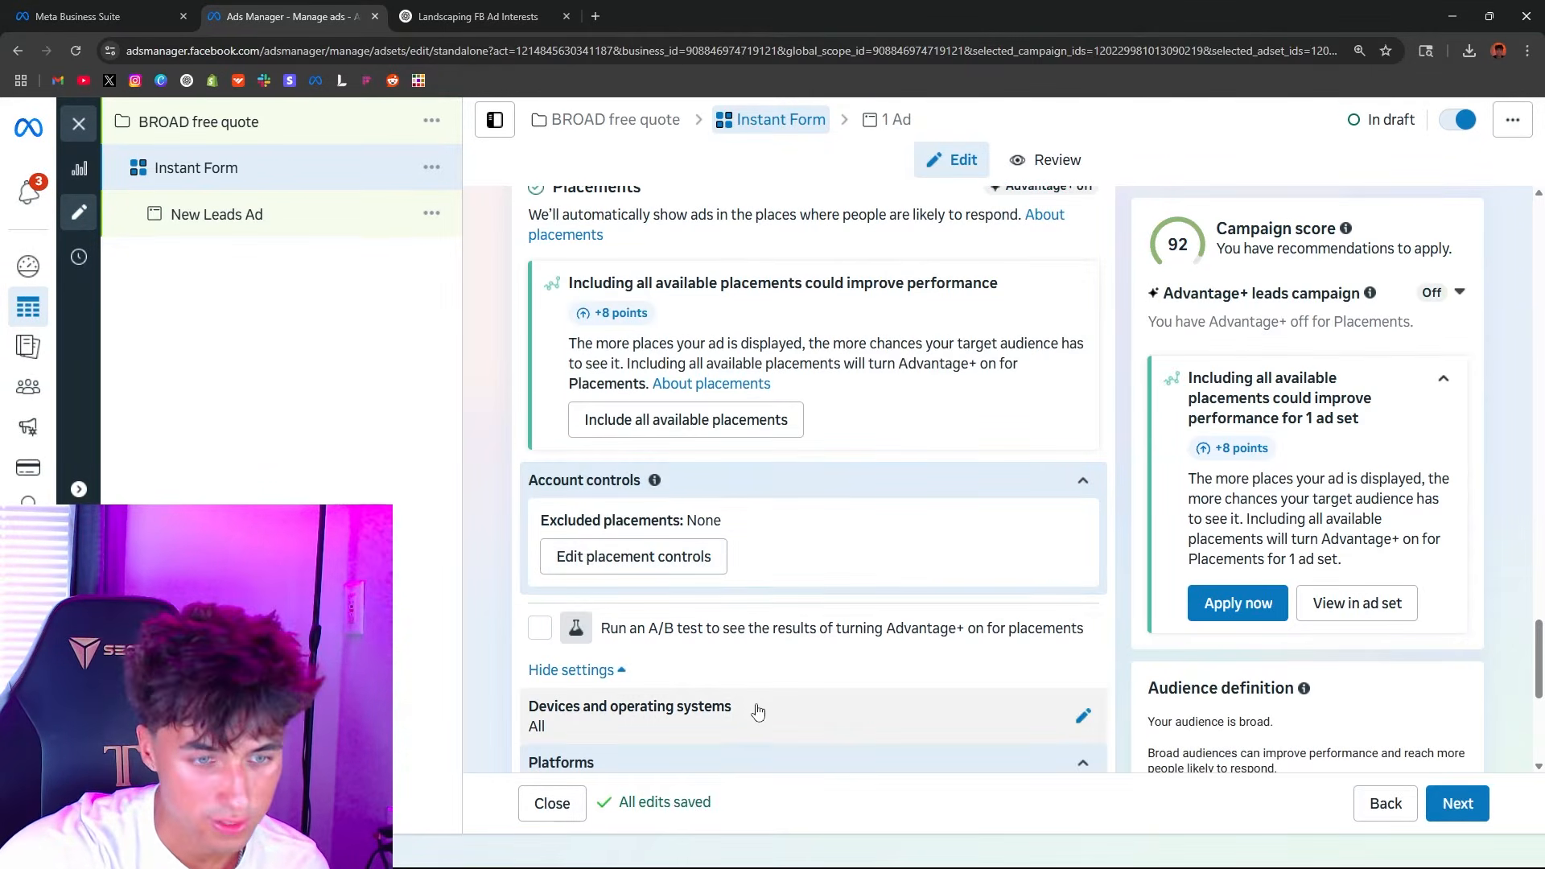
scroll(757, 711, down, 5)
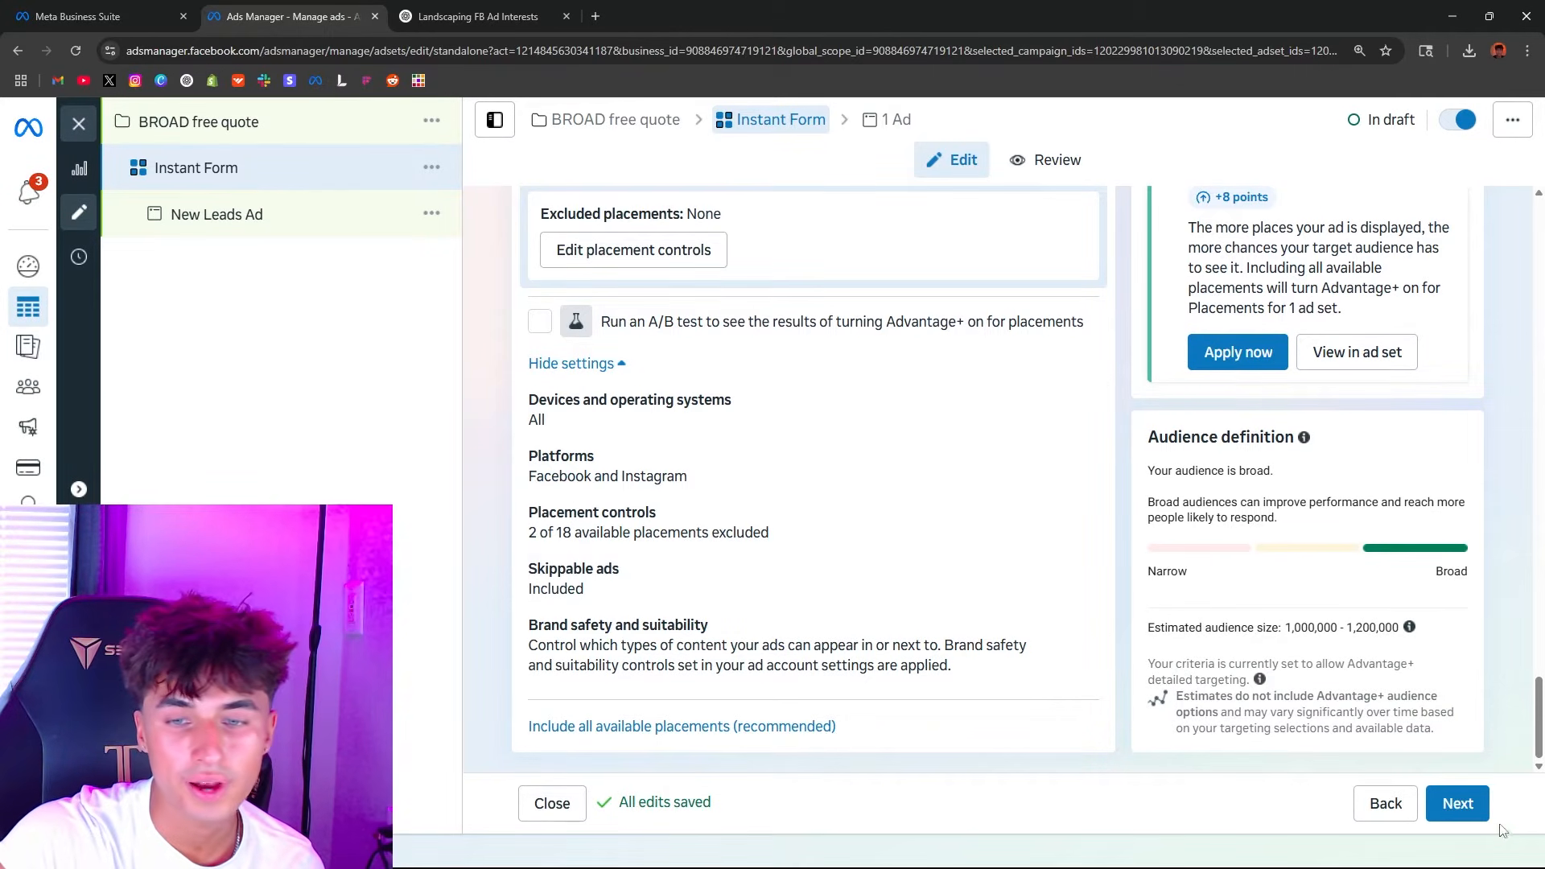
Step: Proceed to the ad level and rename the ad "$99 OFF free quote summer sale"
click(1471, 816)
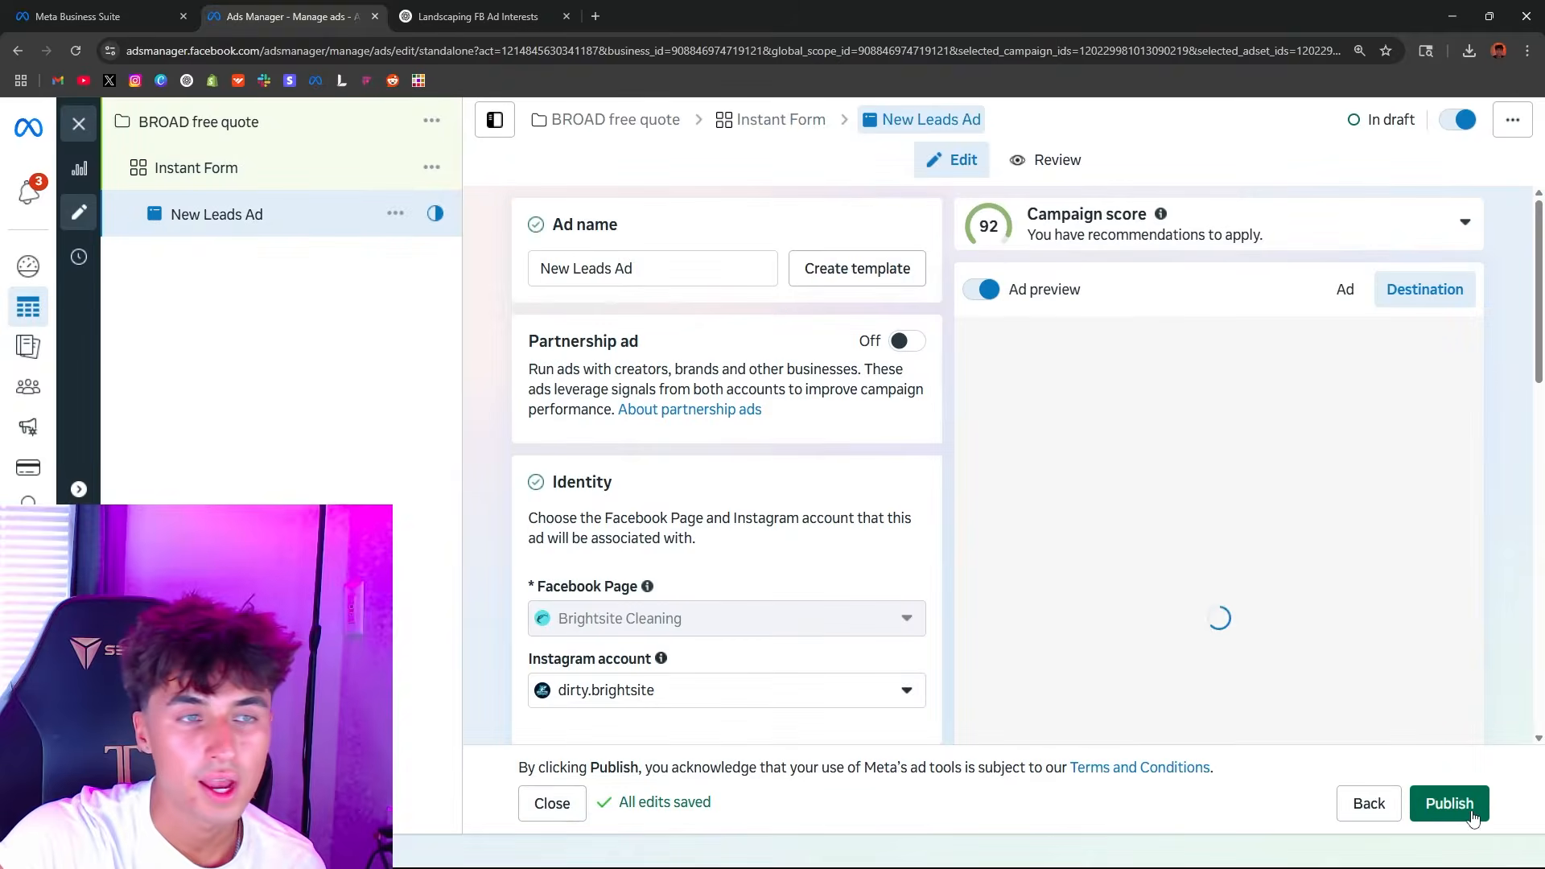
triple_click(614, 276)
key(BackSpace)
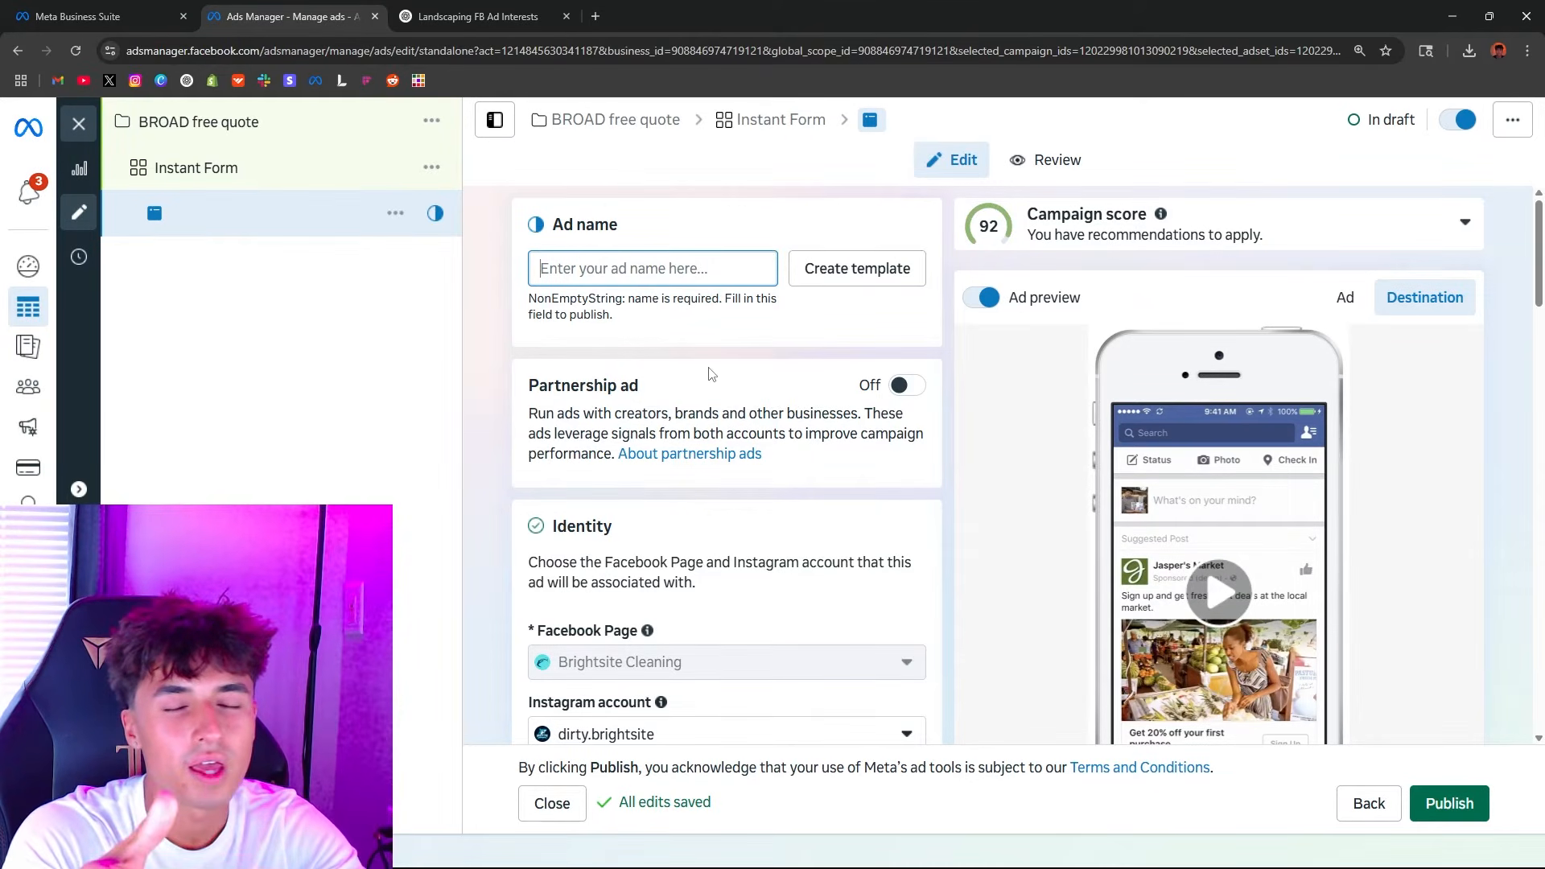
text($99 OFF)
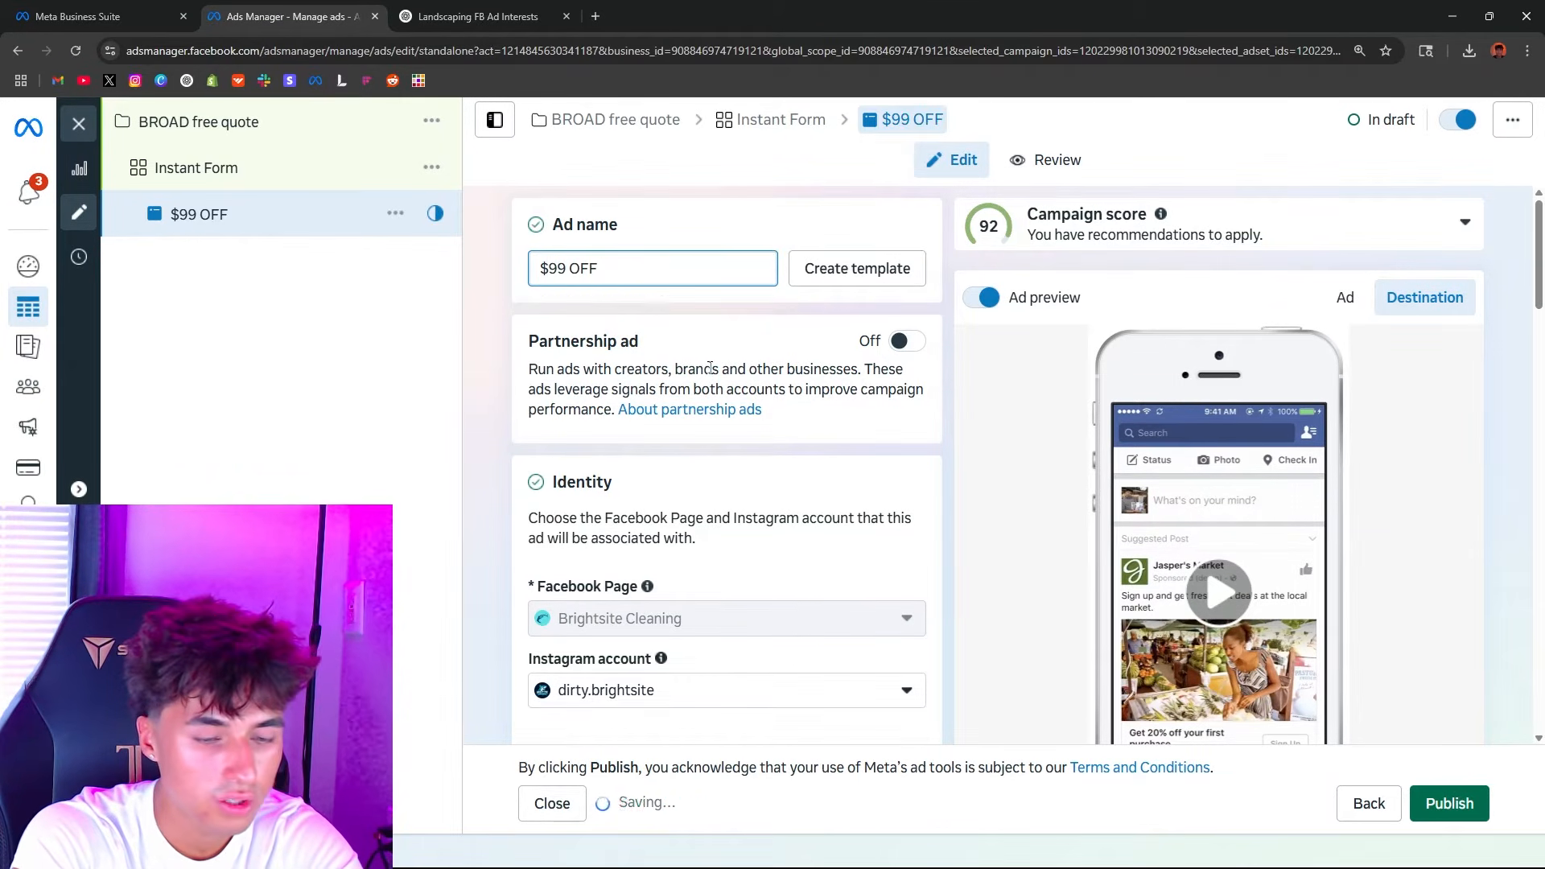
text( free quote summer f)
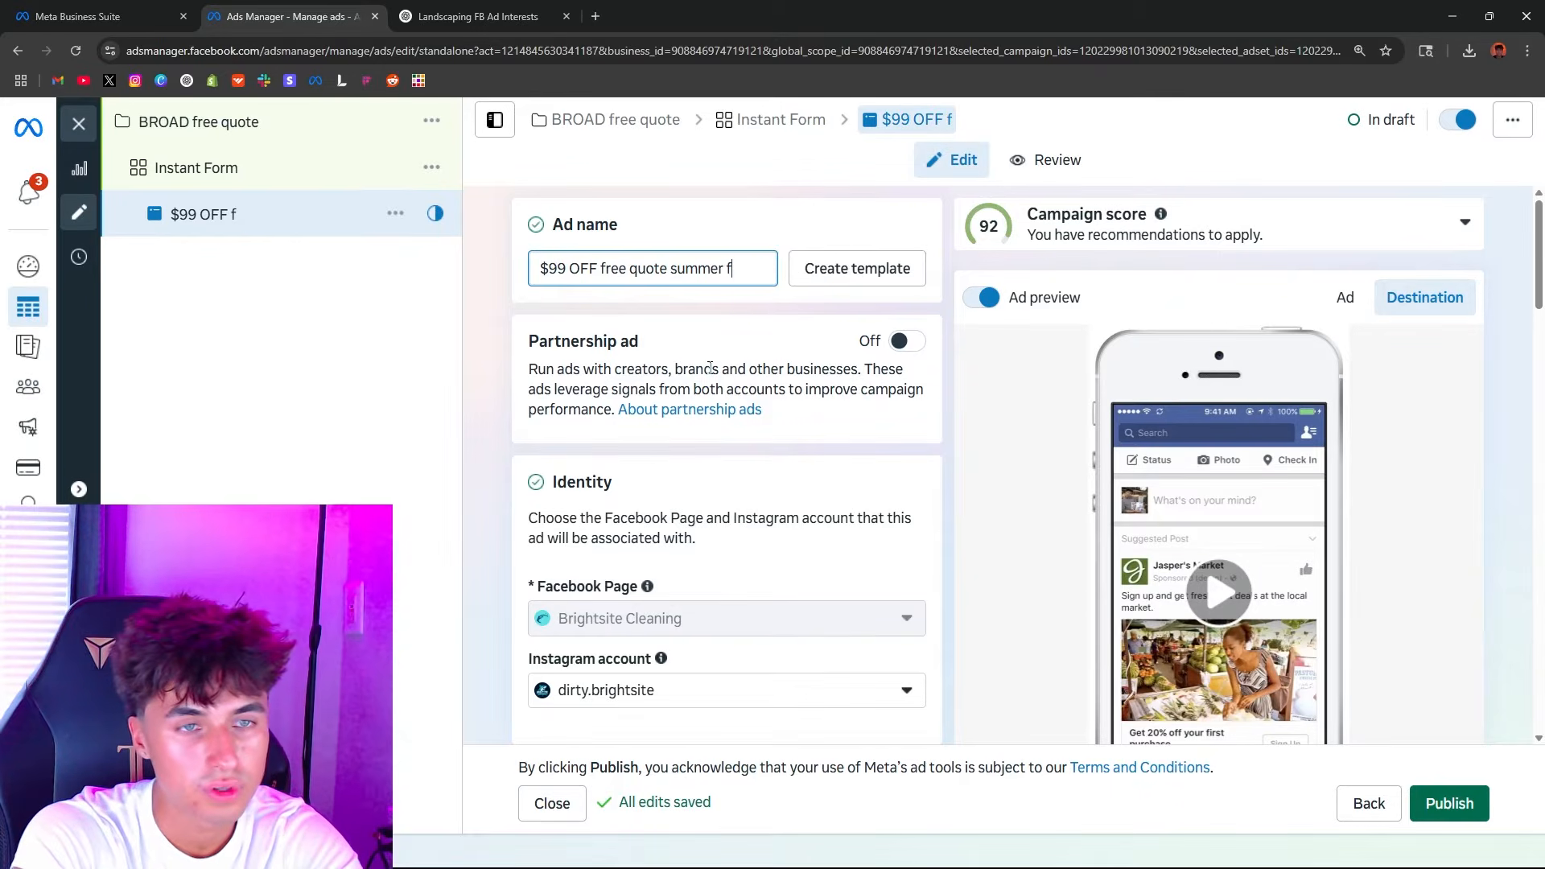
text(ale)
Step: Switch to ChatGPT, send "make me a landscaping ad in square size, with a $99 off discount, free quote, summer flash sale" and download the image
scroll(693, 307, down, 2)
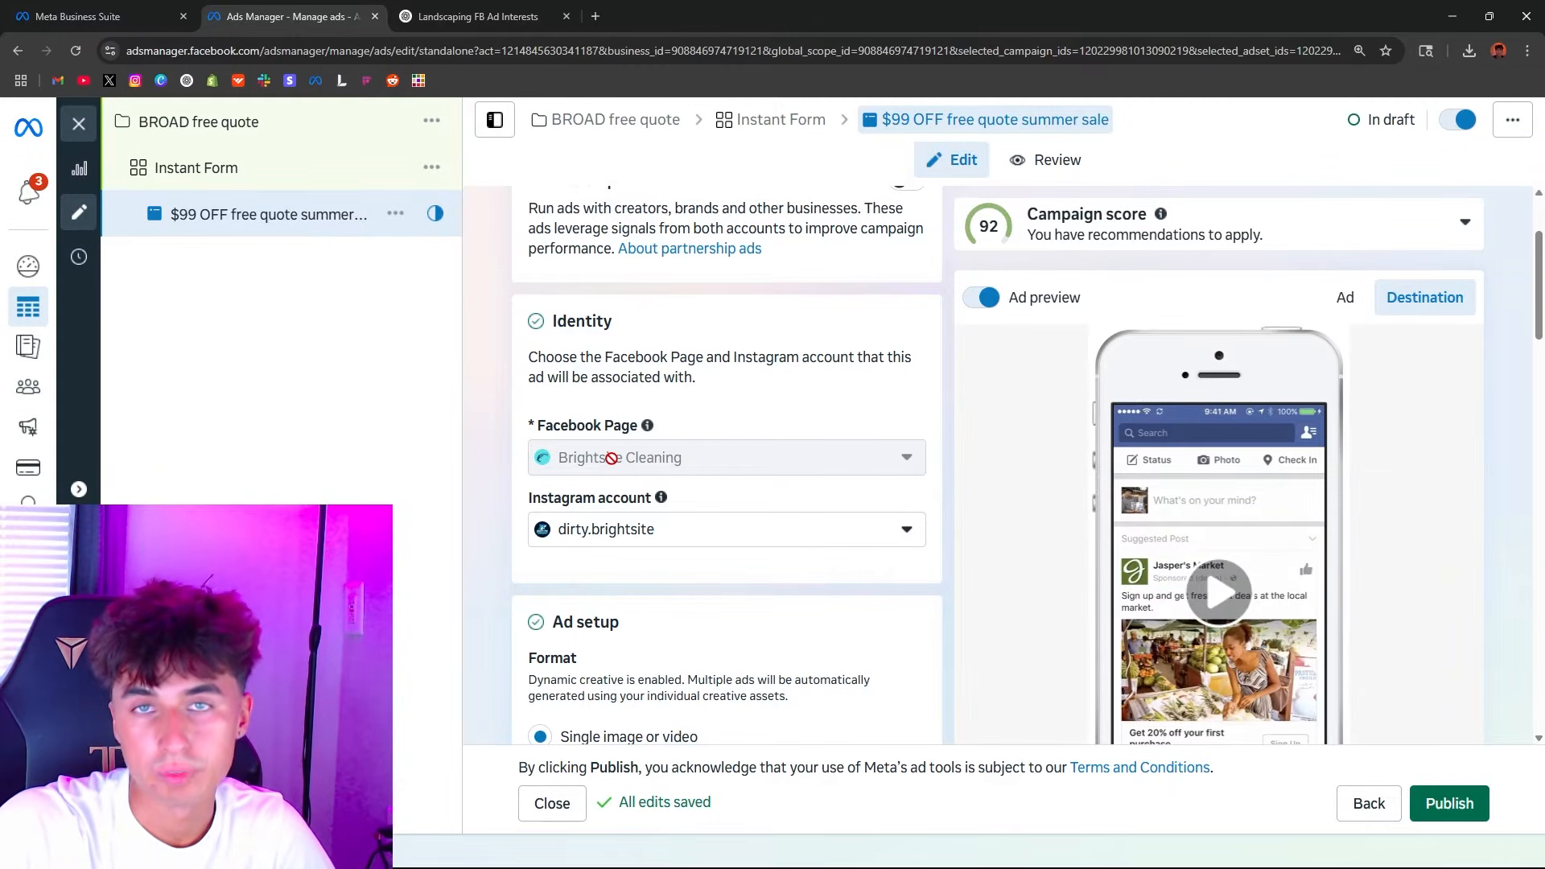
scroll(664, 535, down, 4)
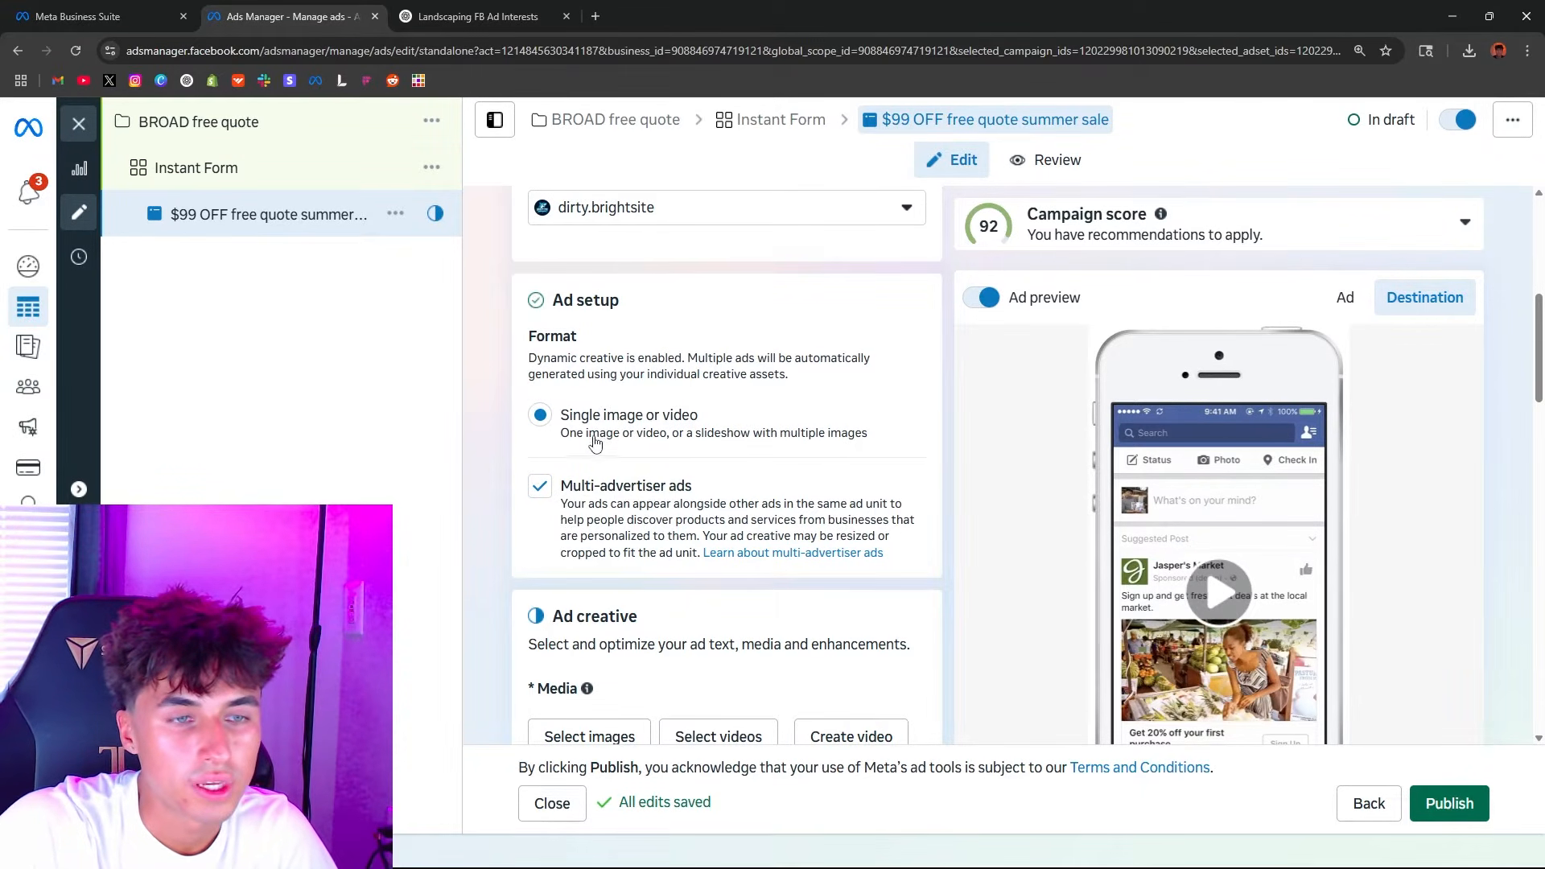
scroll(563, 338, down, 3)
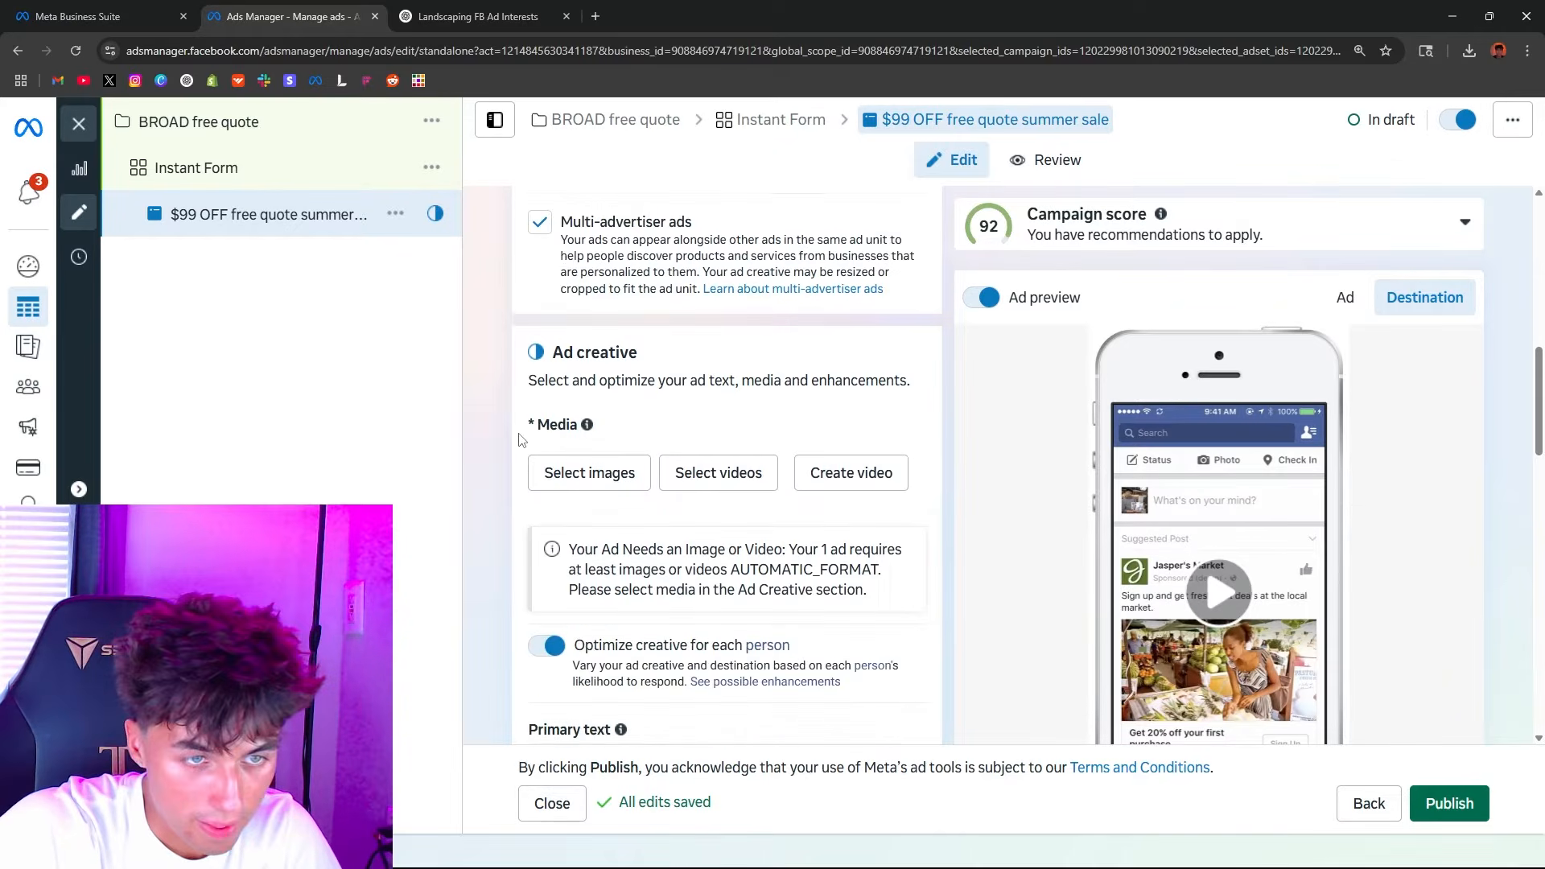
scroll(563, 336, up, 1)
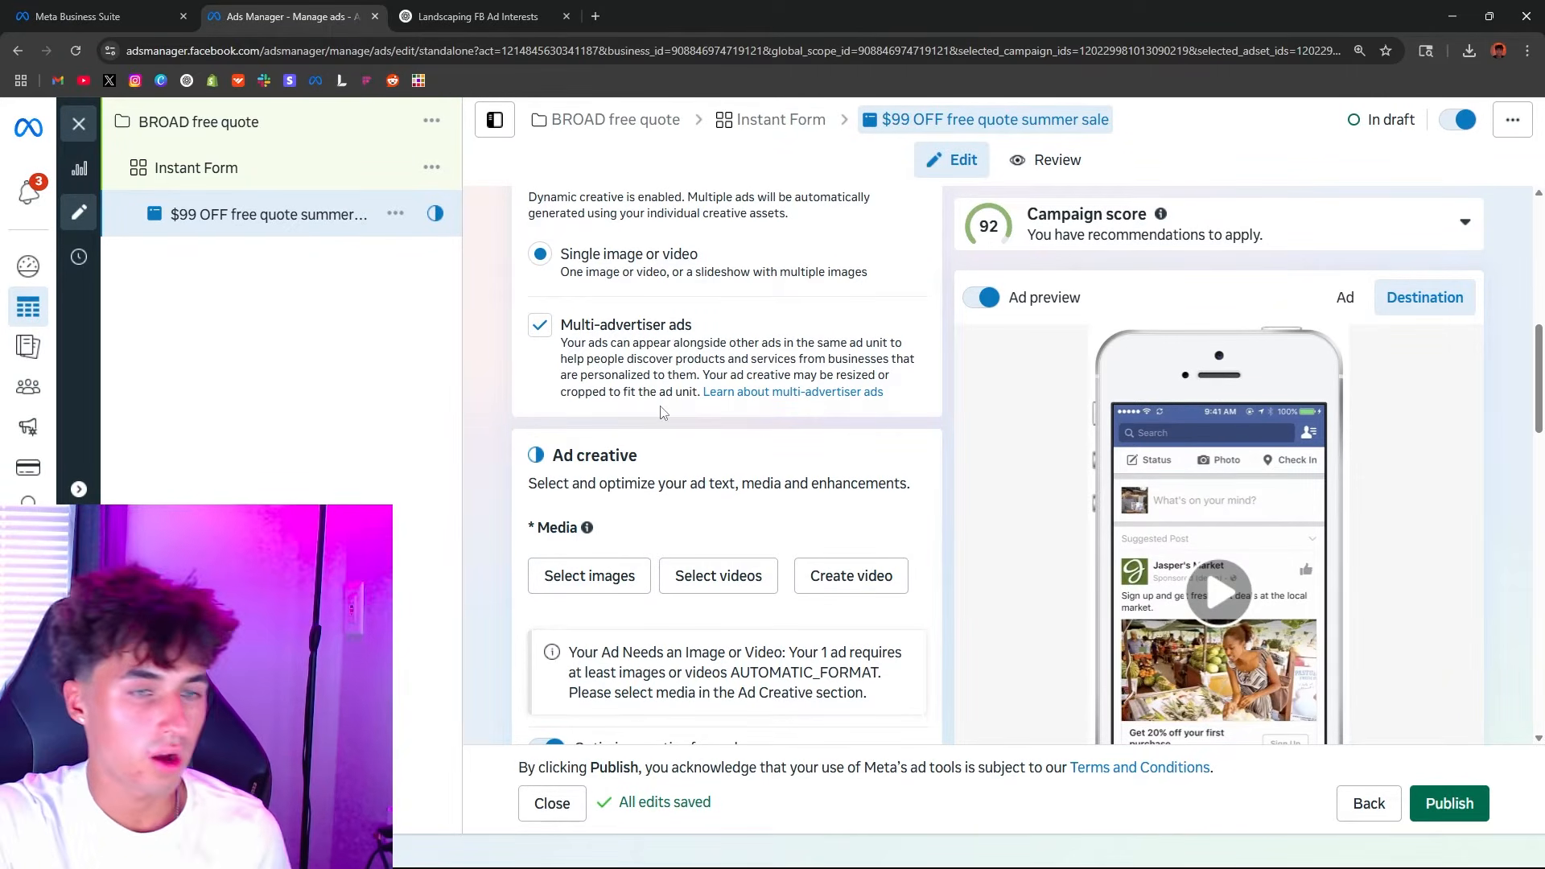
scroll(660, 410, down, 2)
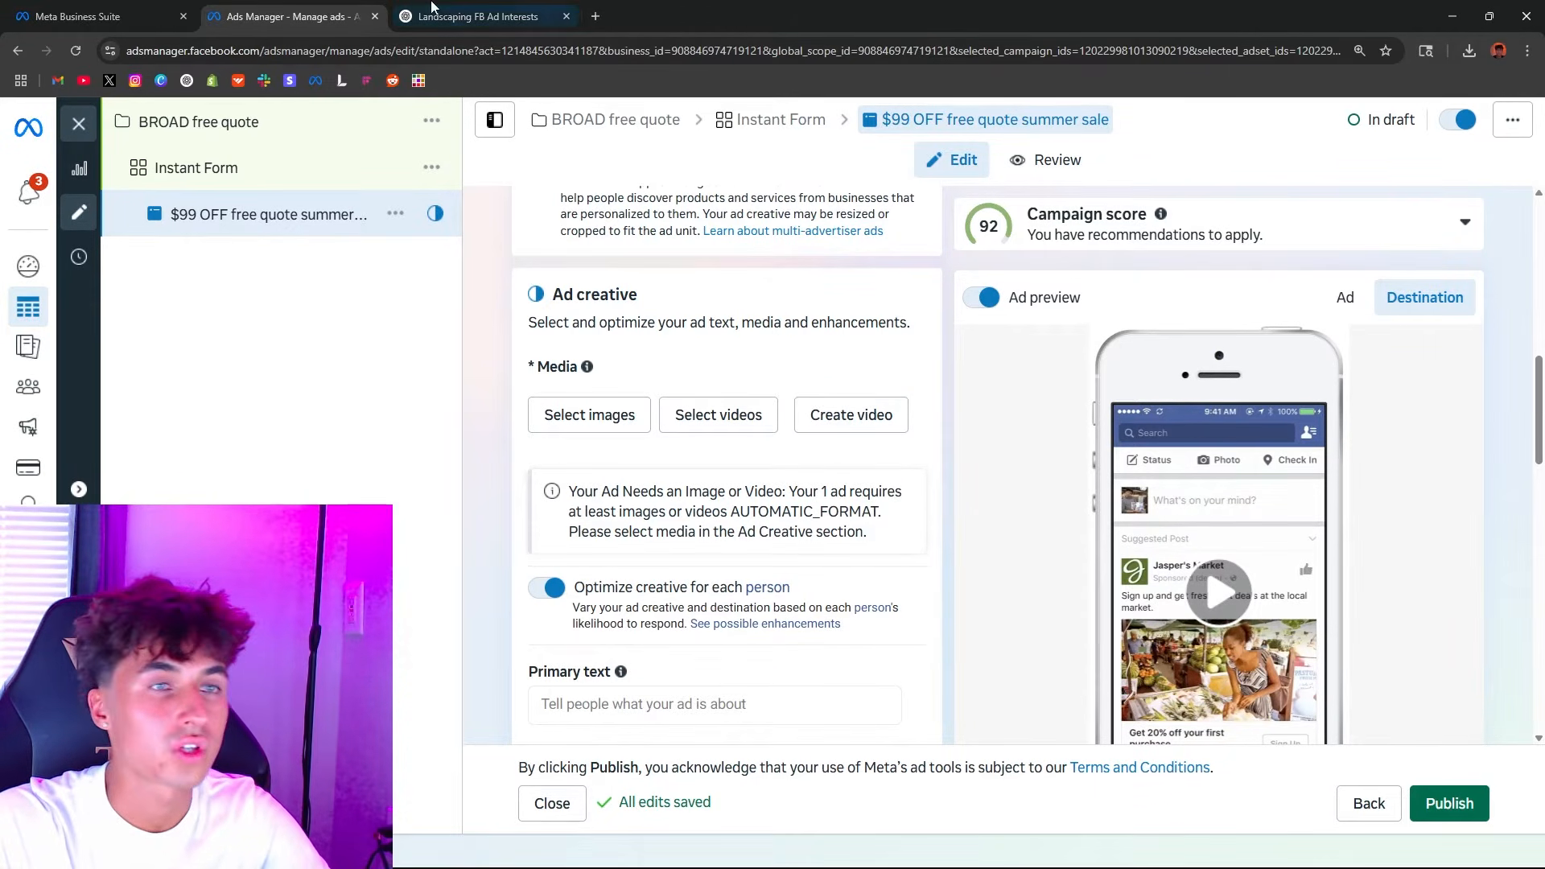
click(477, 16)
text(make me a landscaping ad)
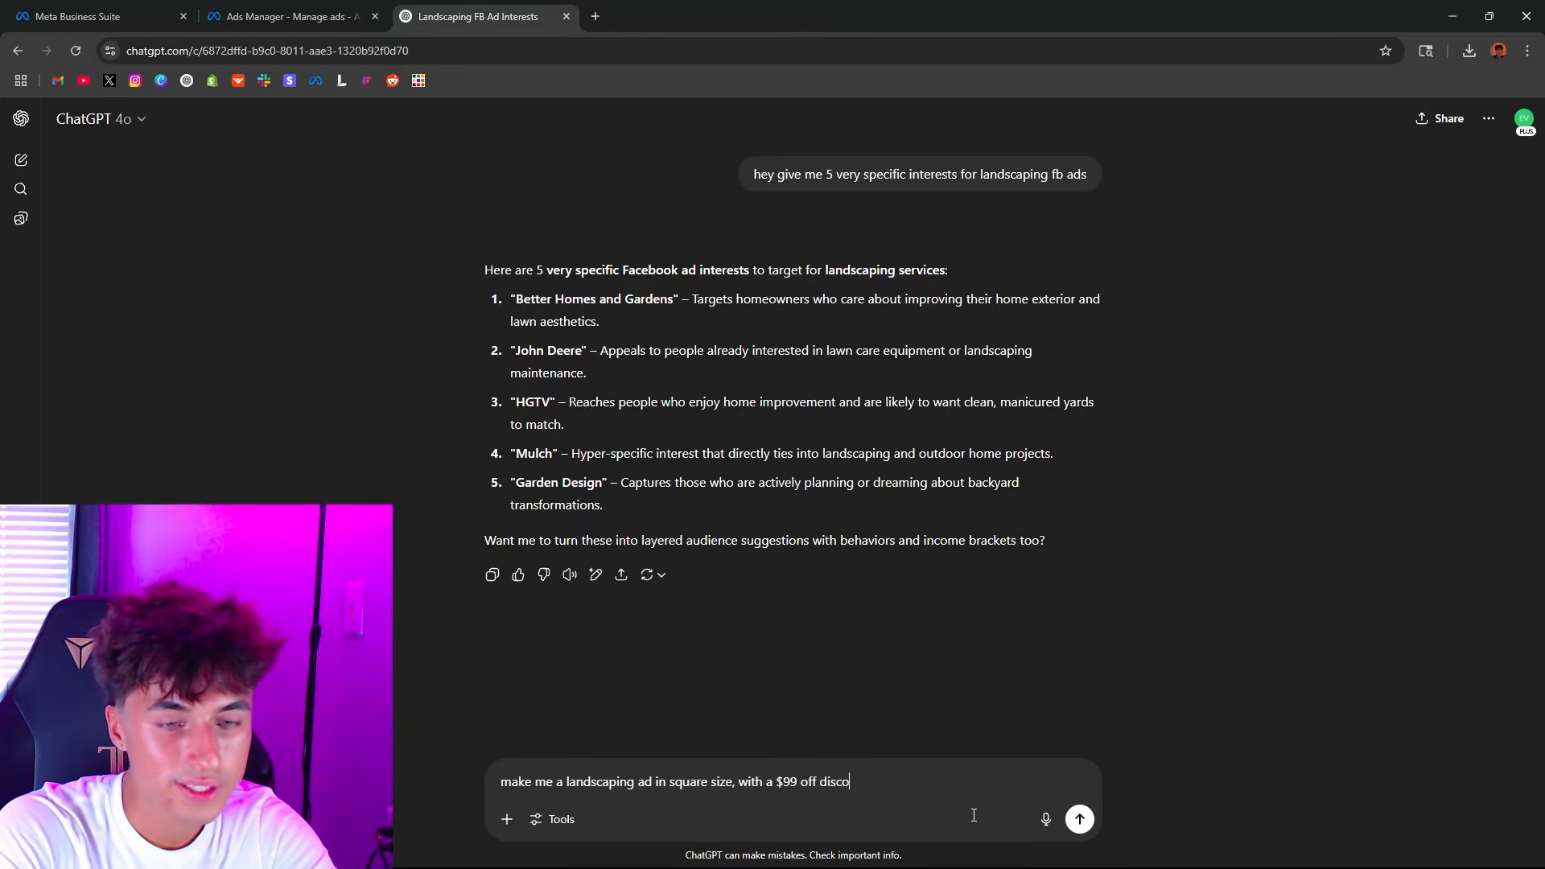
text(mmer flash)
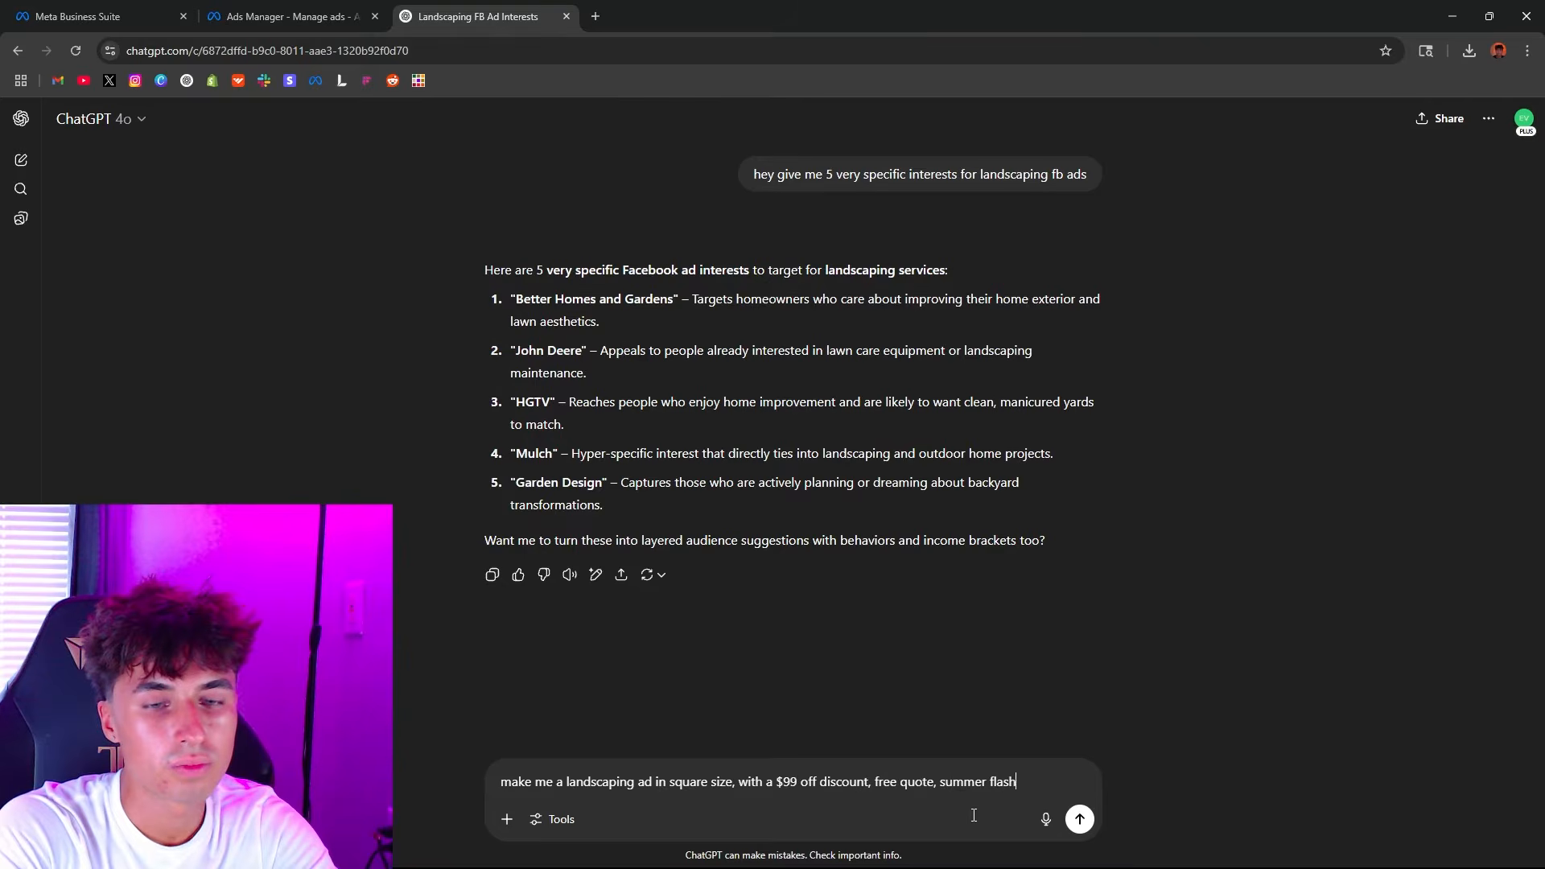
text( sale)
key(Return)
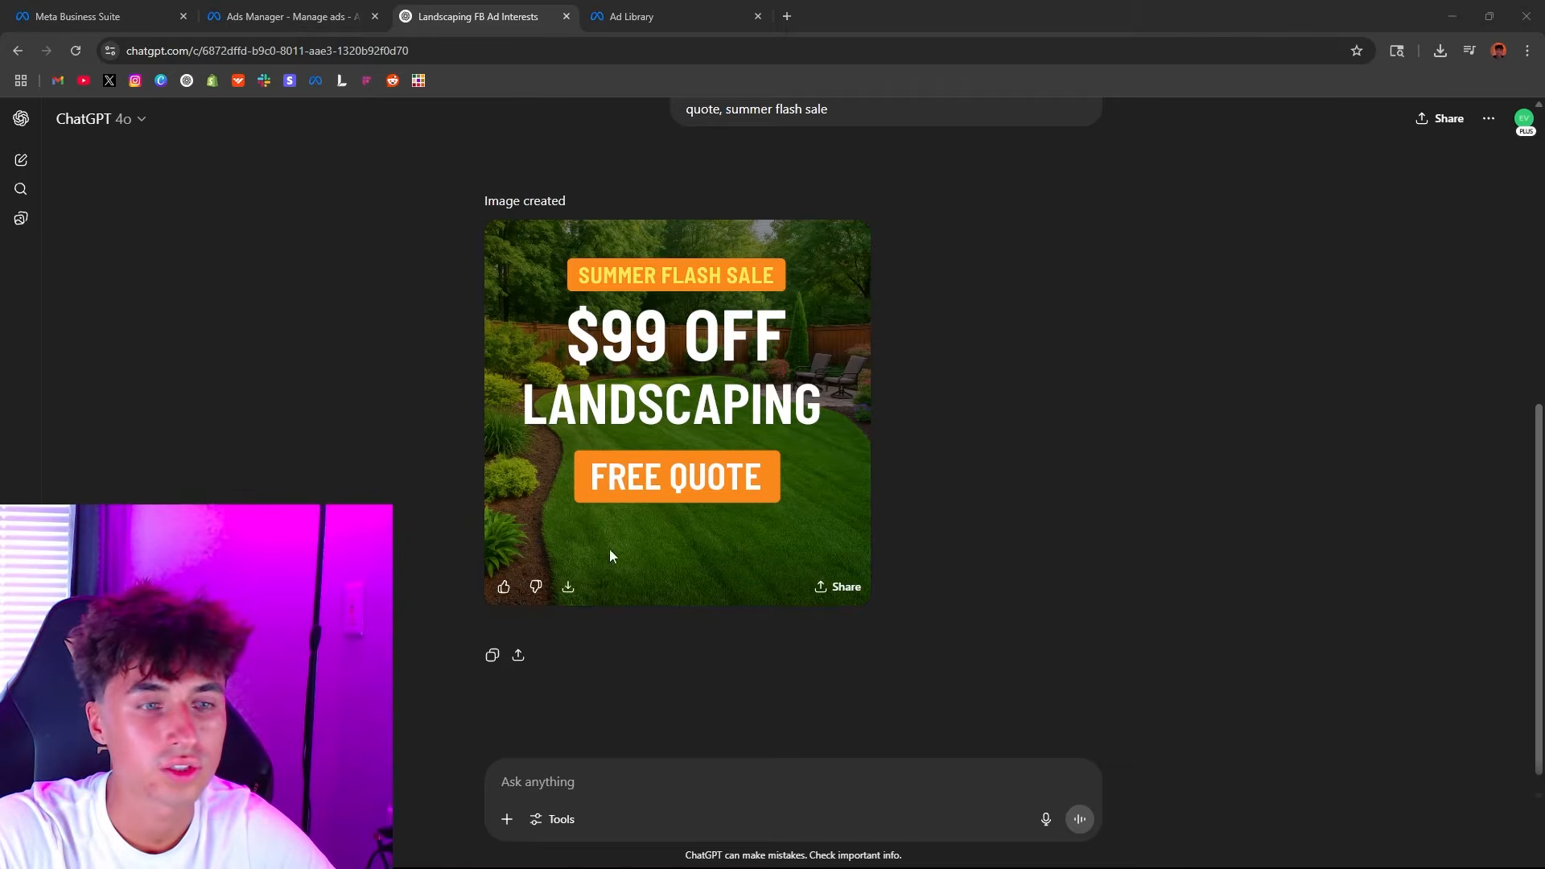
click(568, 586)
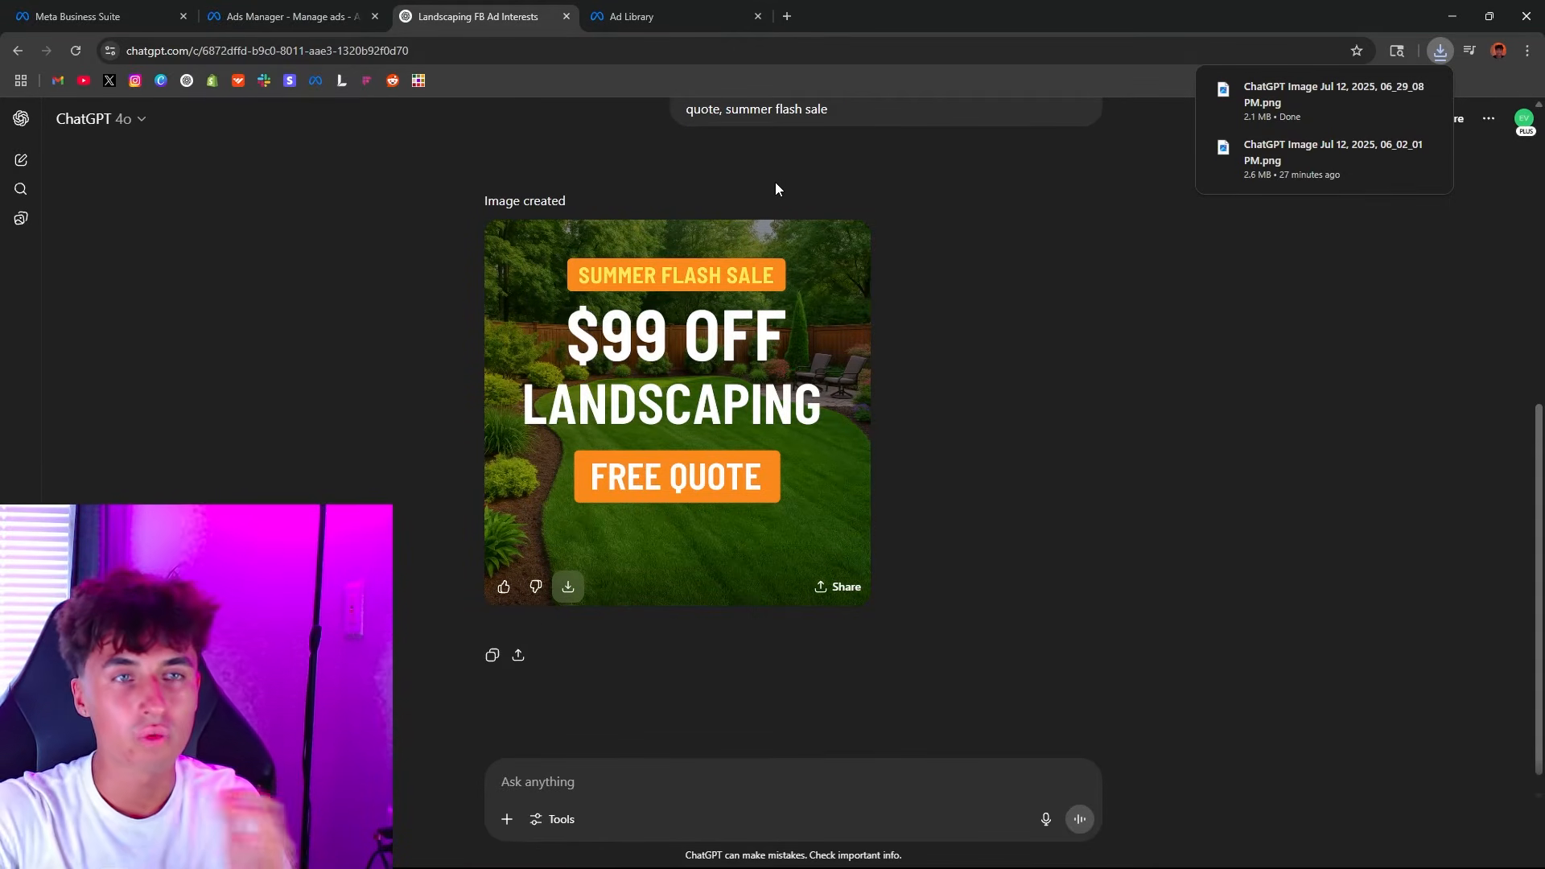
Step: Switch to the Meta Ad Library and browse the active United States landscaping ads for creative ideas
click(676, 16)
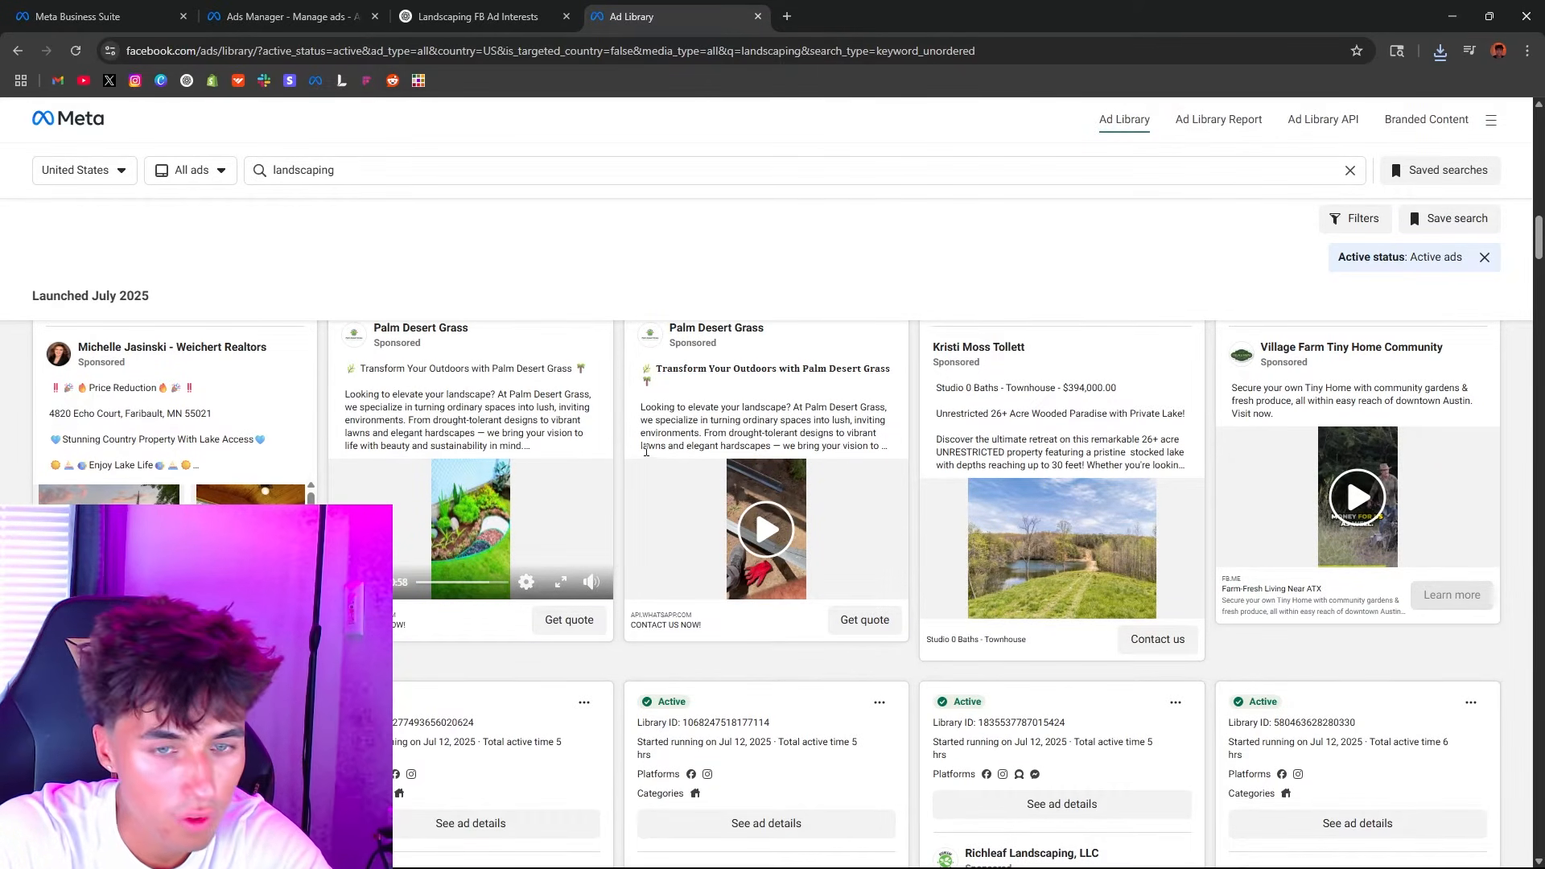
scroll(646, 453, down, 8)
scroll(646, 453, up, 15)
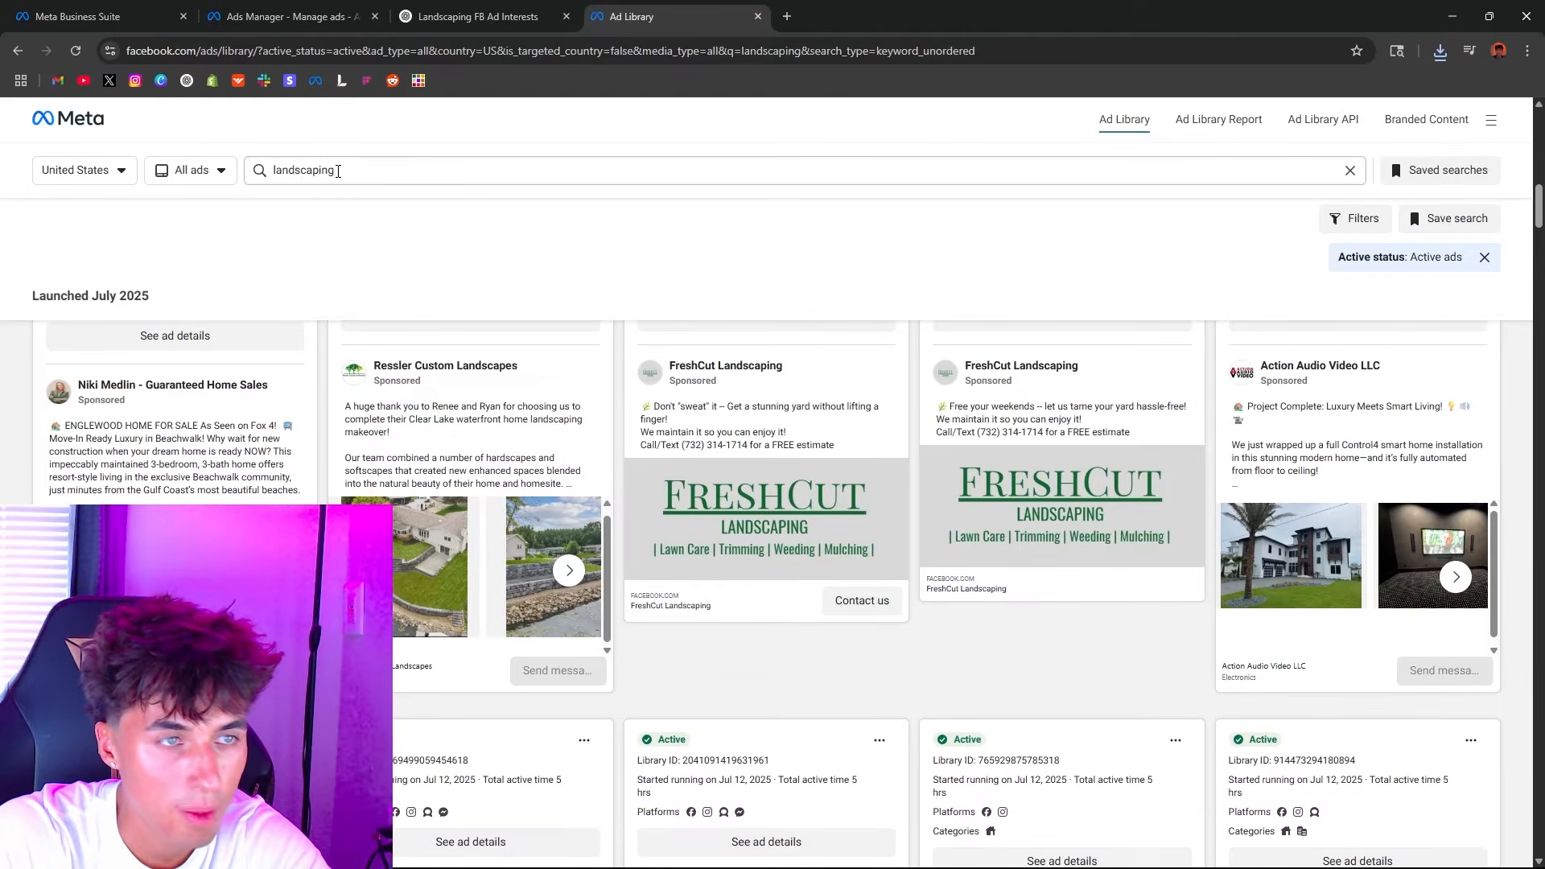
drag(338, 170, 270, 190)
click(369, 194)
click(379, 172)
click(154, 258)
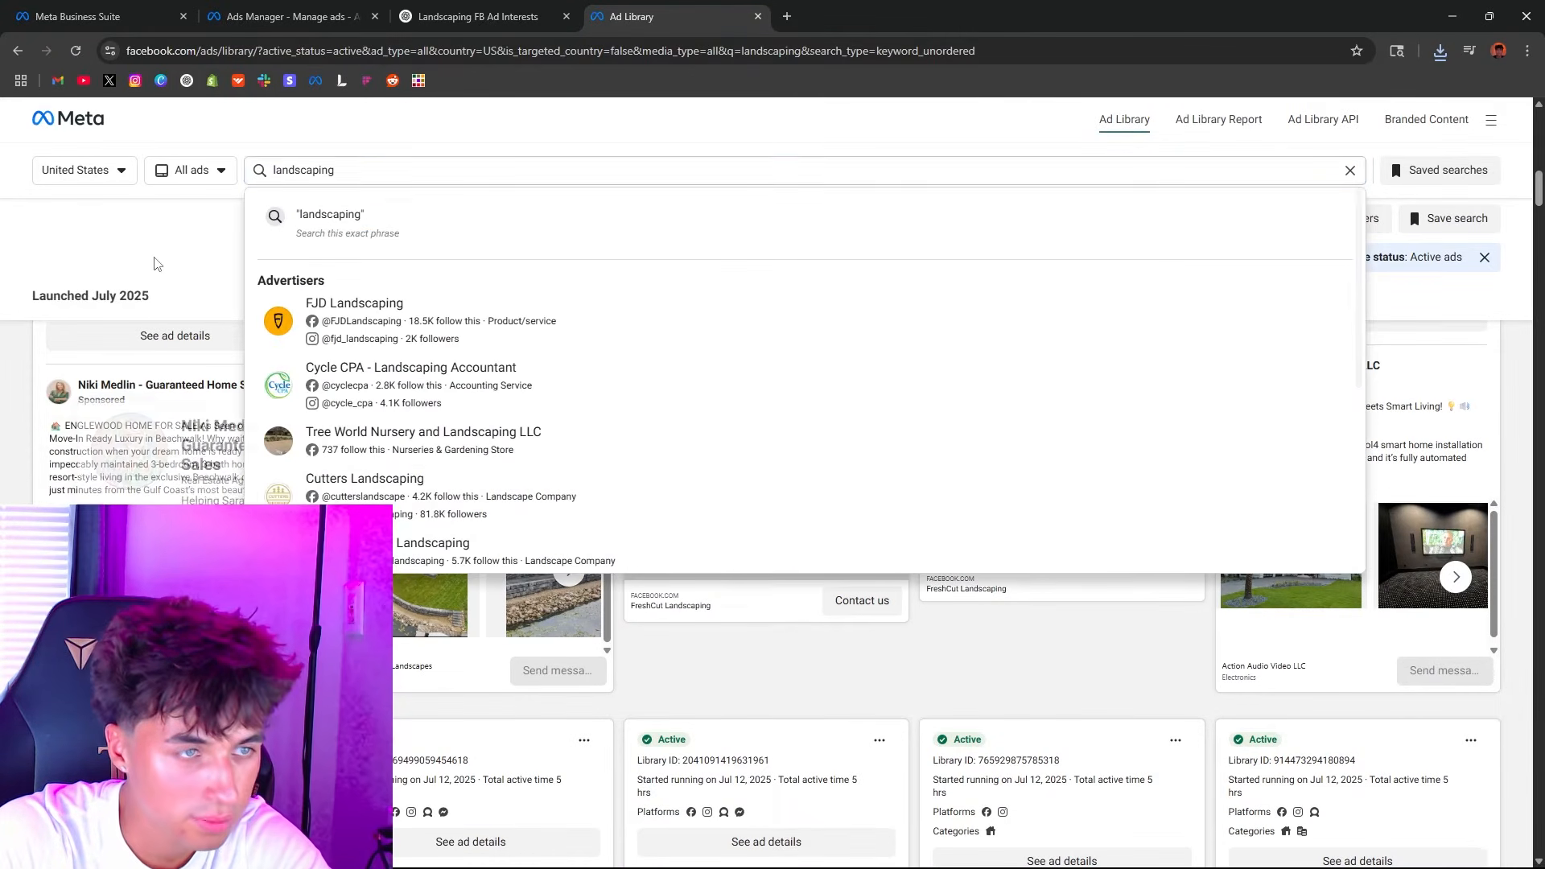
scroll(605, 500, down, 10)
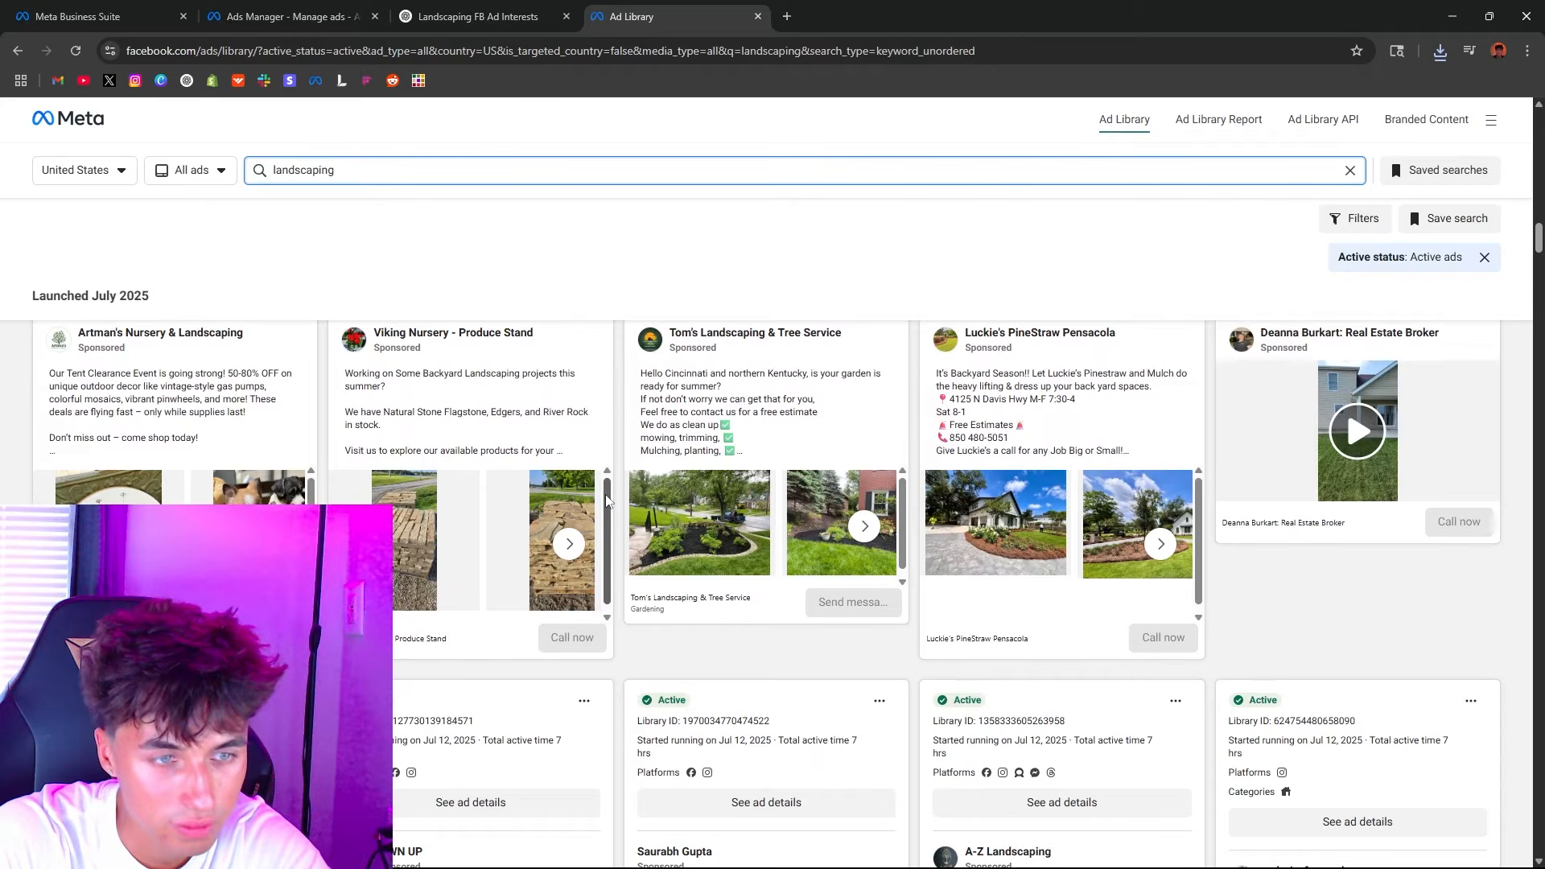
scroll(605, 501, down, 2)
scroll(926, 521, down, 1)
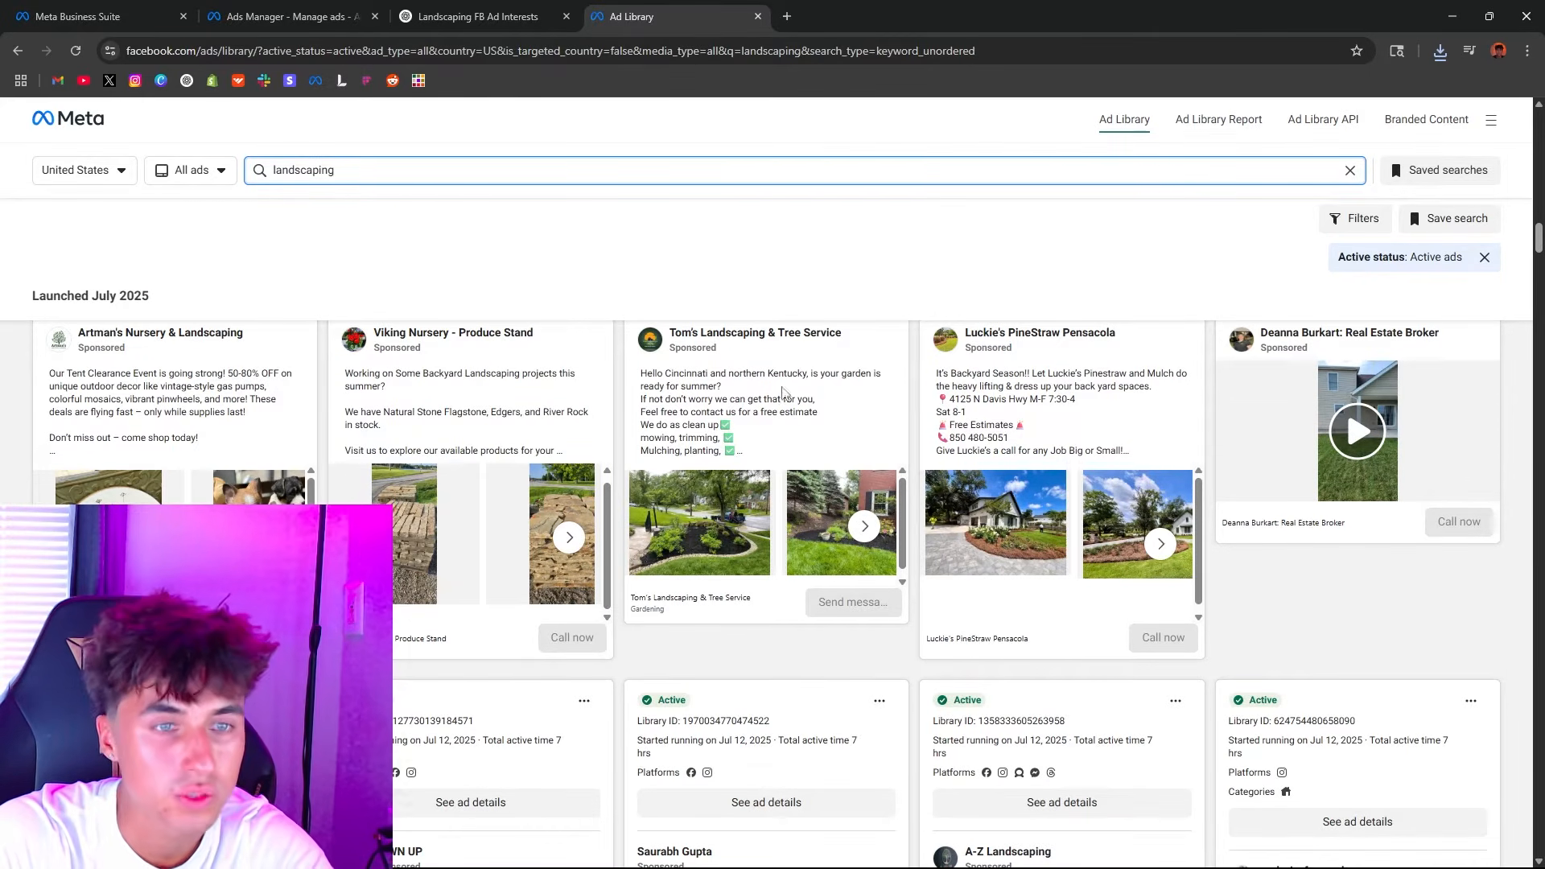
scroll(925, 520, up, 8)
scroll(842, 493, down, 3)
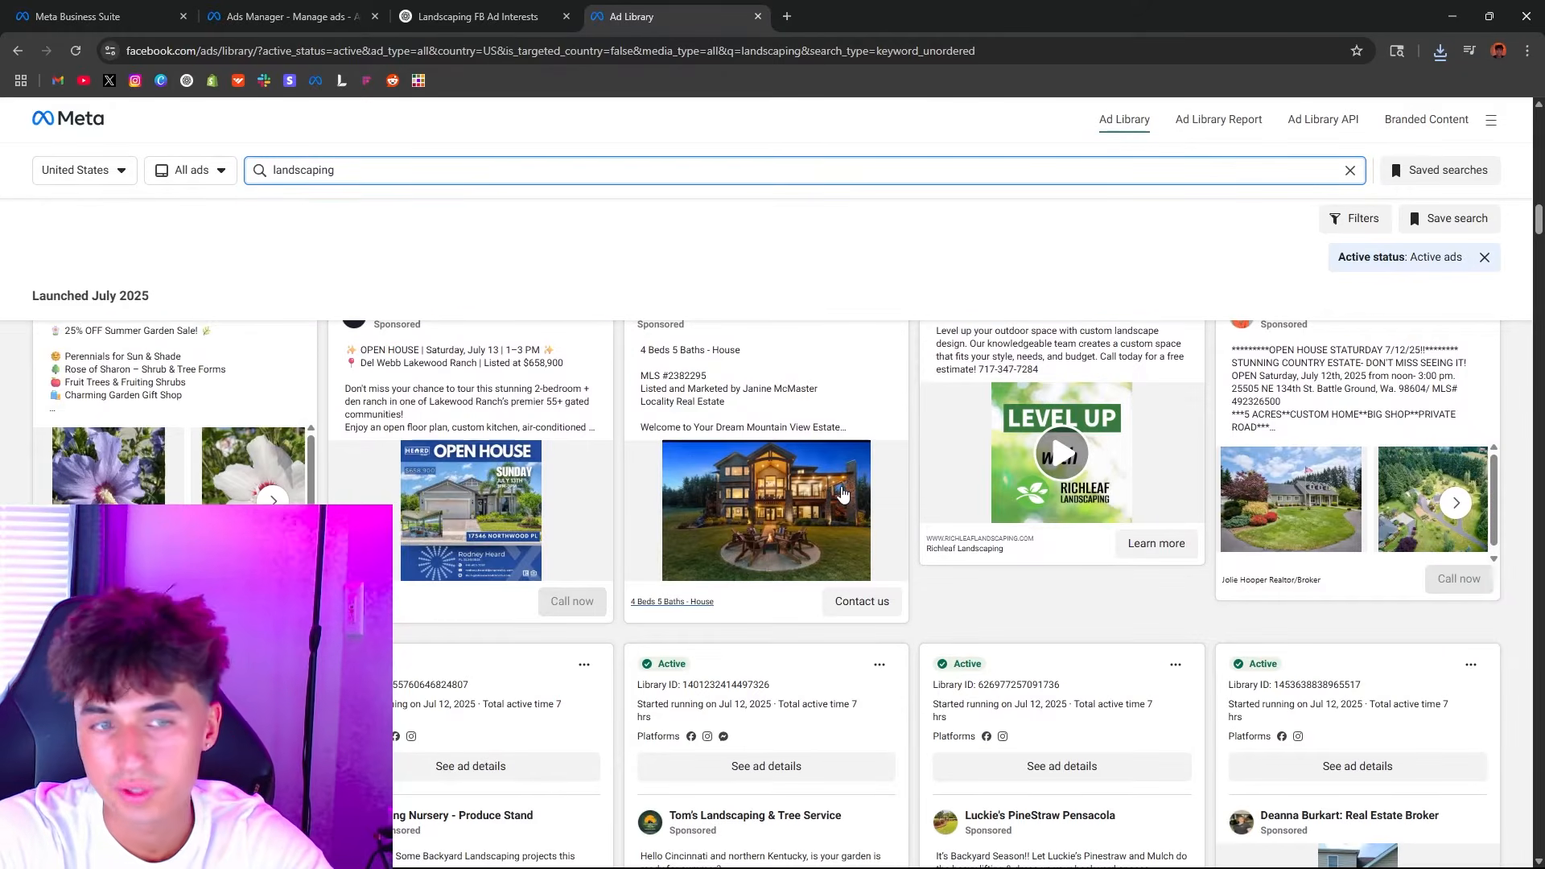
scroll(771, 471, up, 5)
scroll(771, 471, up, 2)
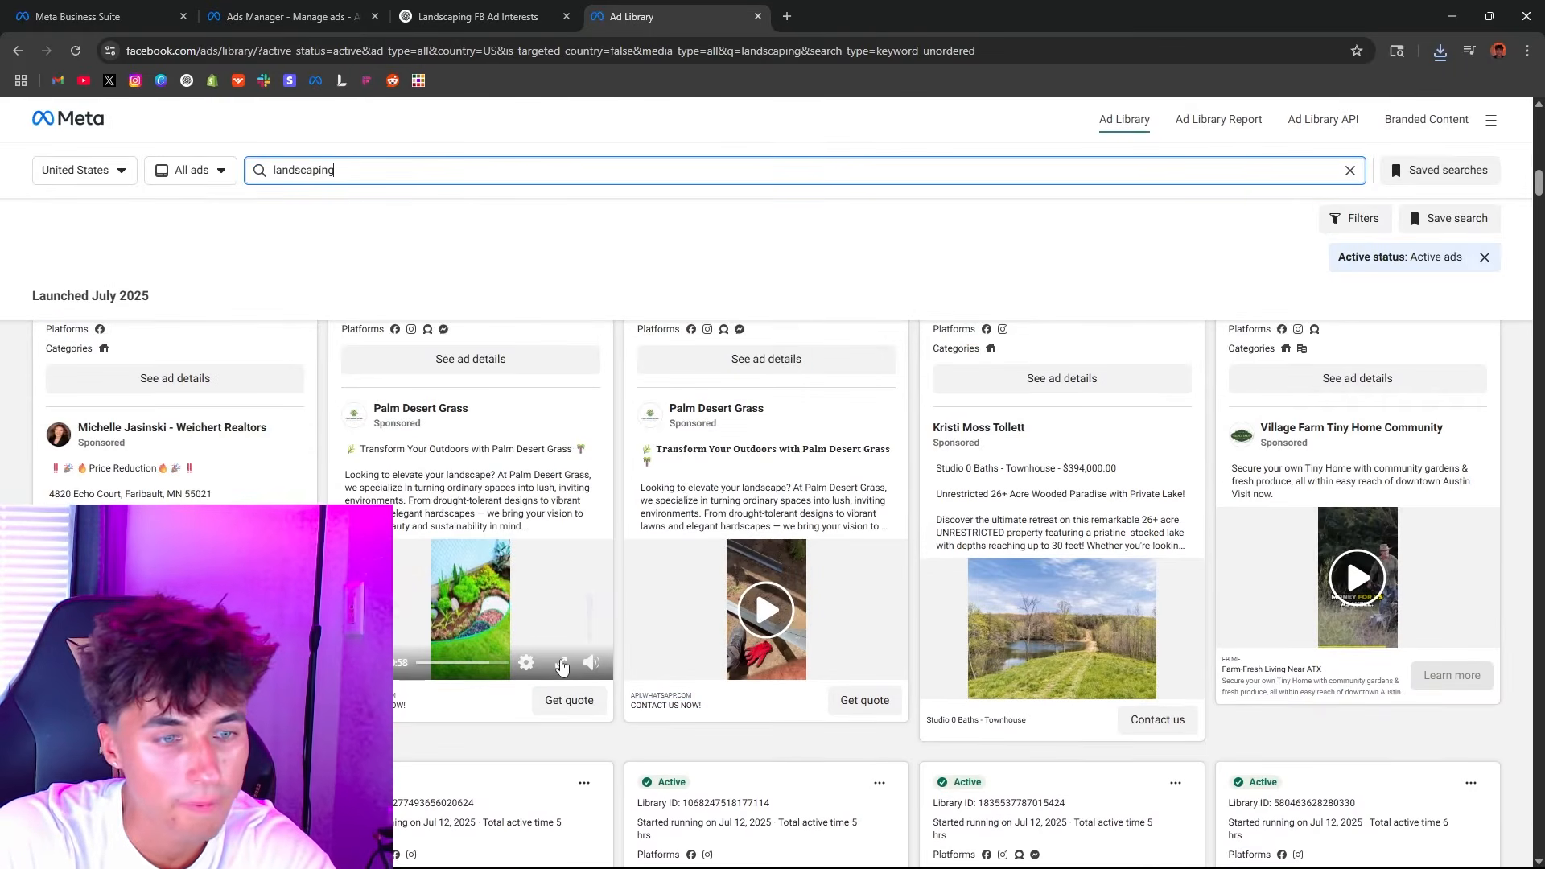
Step: View a Palm Desert Grass video ad in full screen, skip ahead in it, and close the Ad Library
click(561, 663)
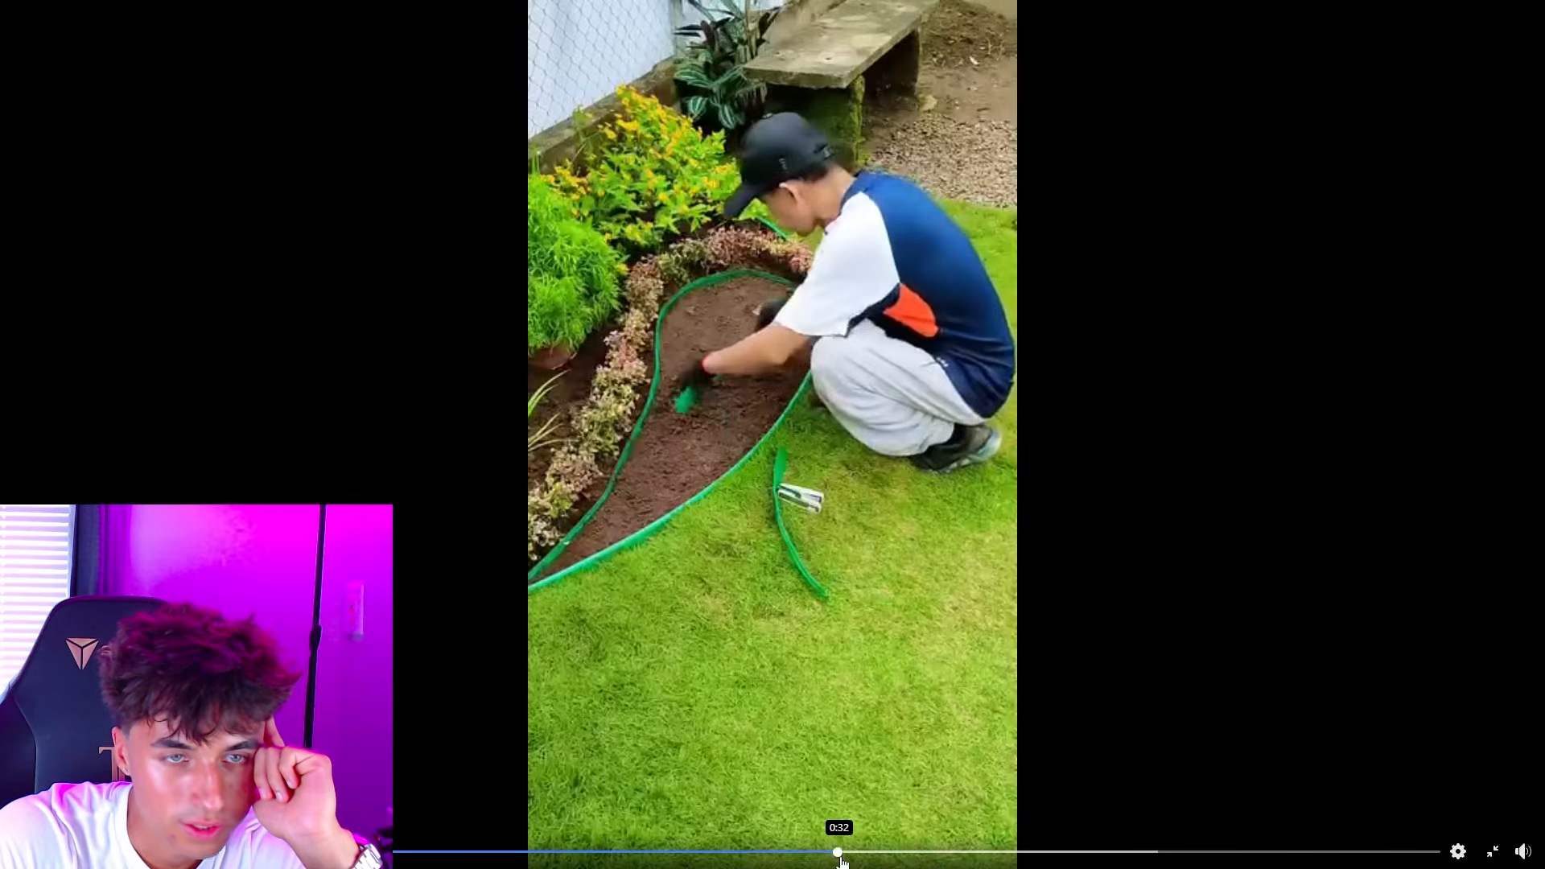
click(1017, 853)
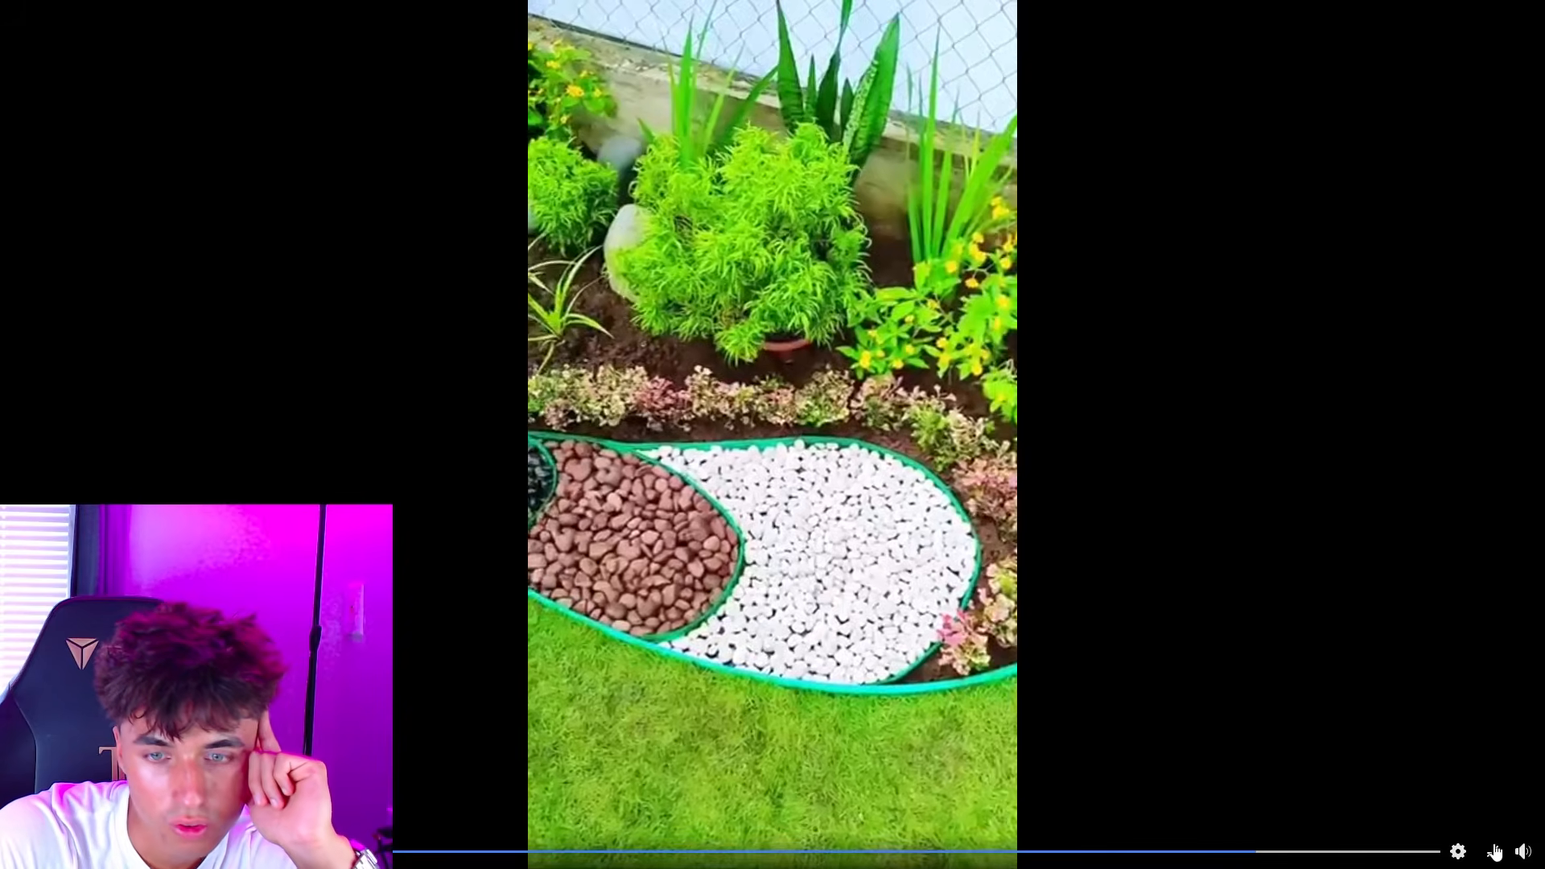
click(1494, 851)
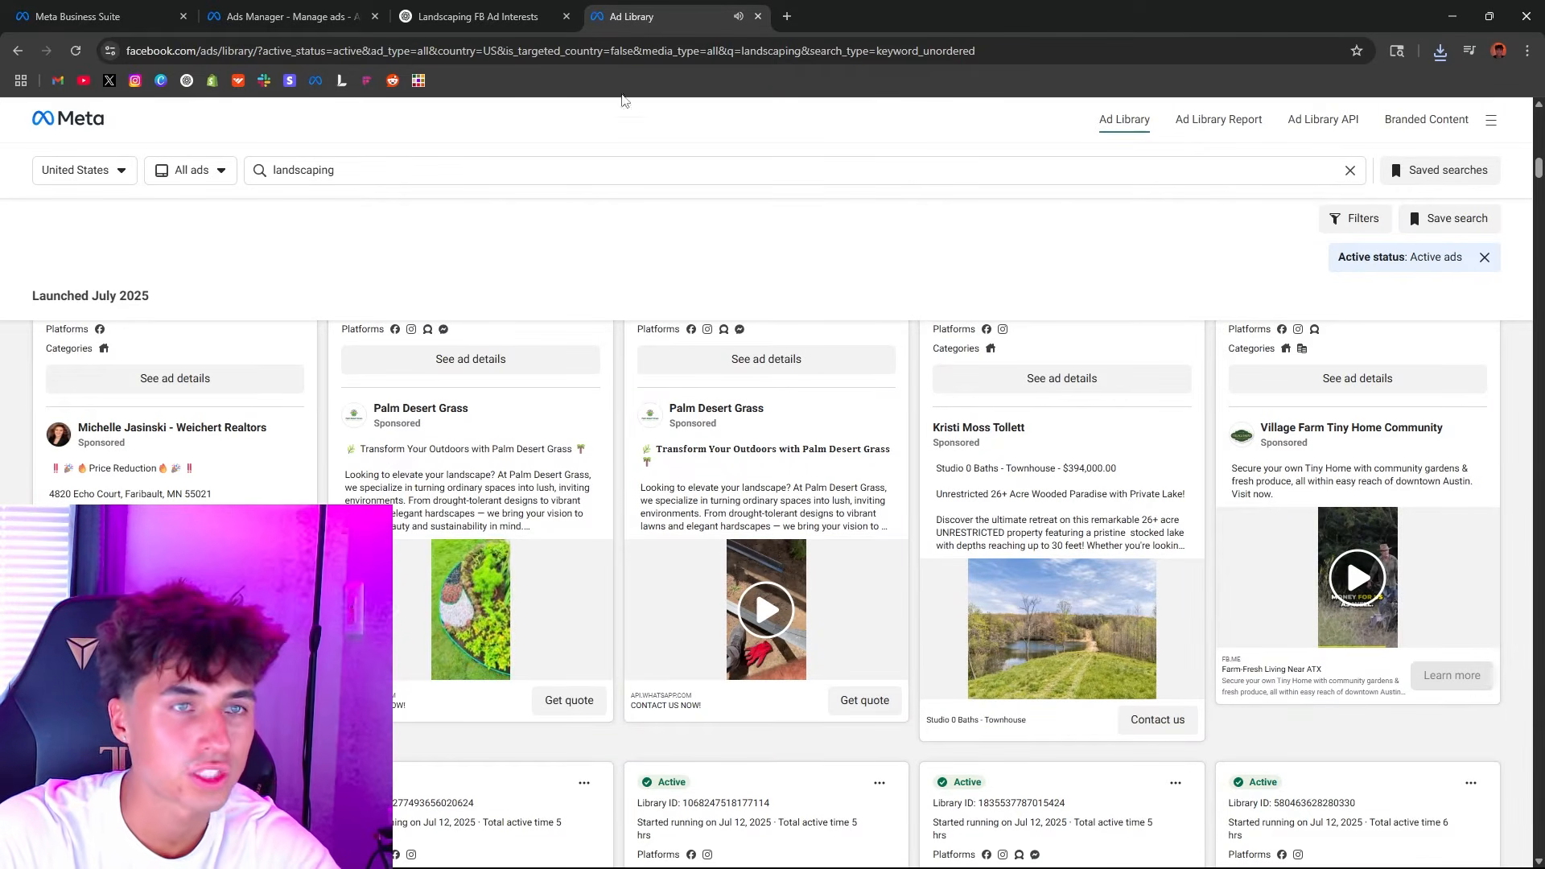
click(758, 16)
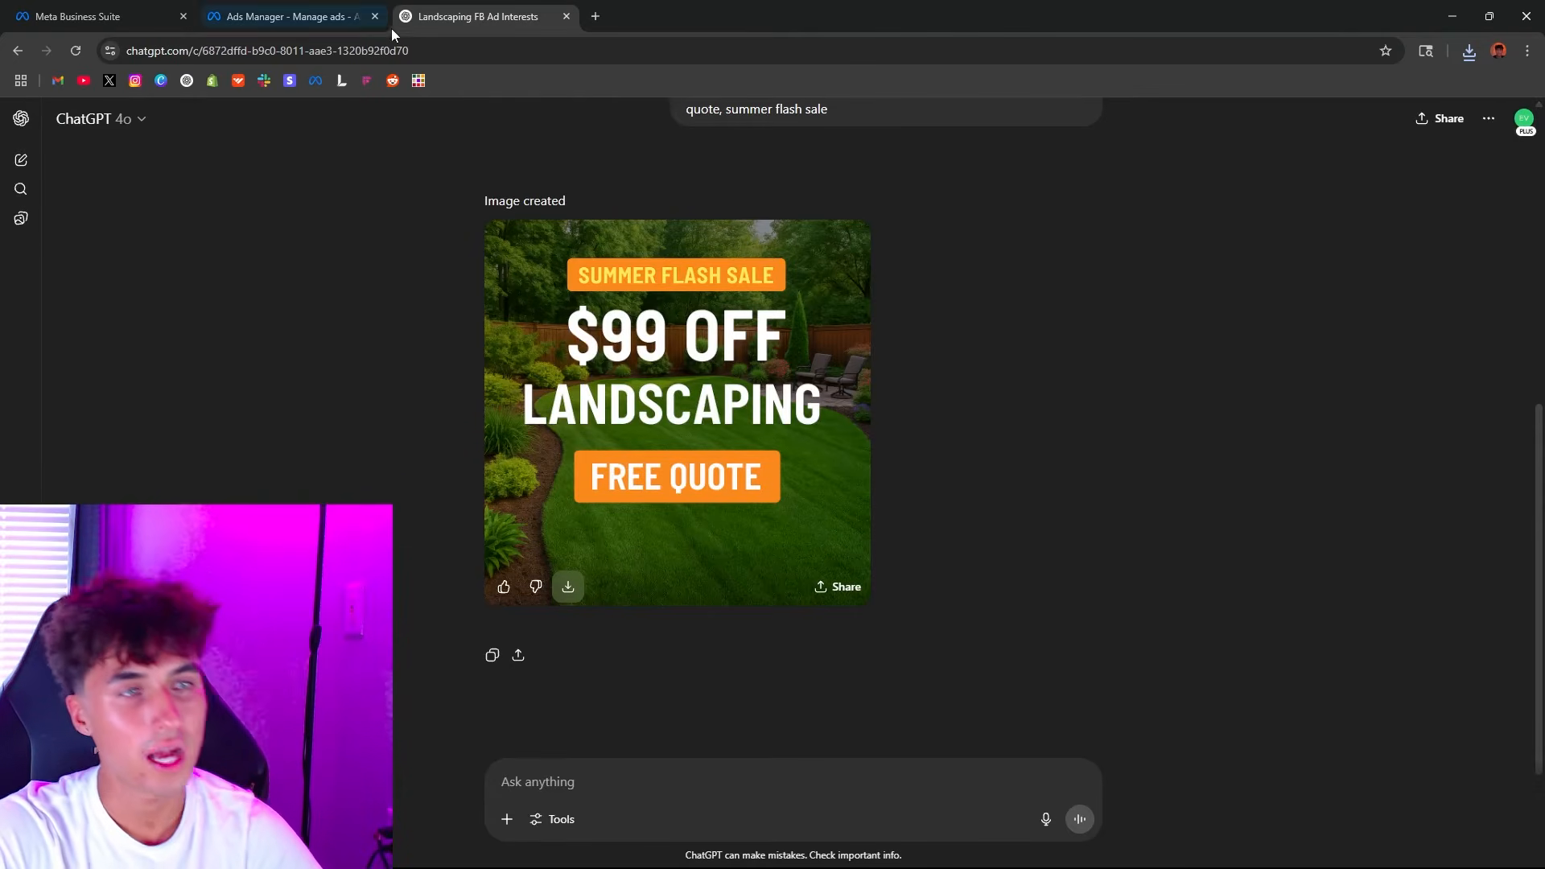
Step: Return to Ads Manager and upload the downloaded square ChatGPT landscaping image as the ad's media
click(306, 10)
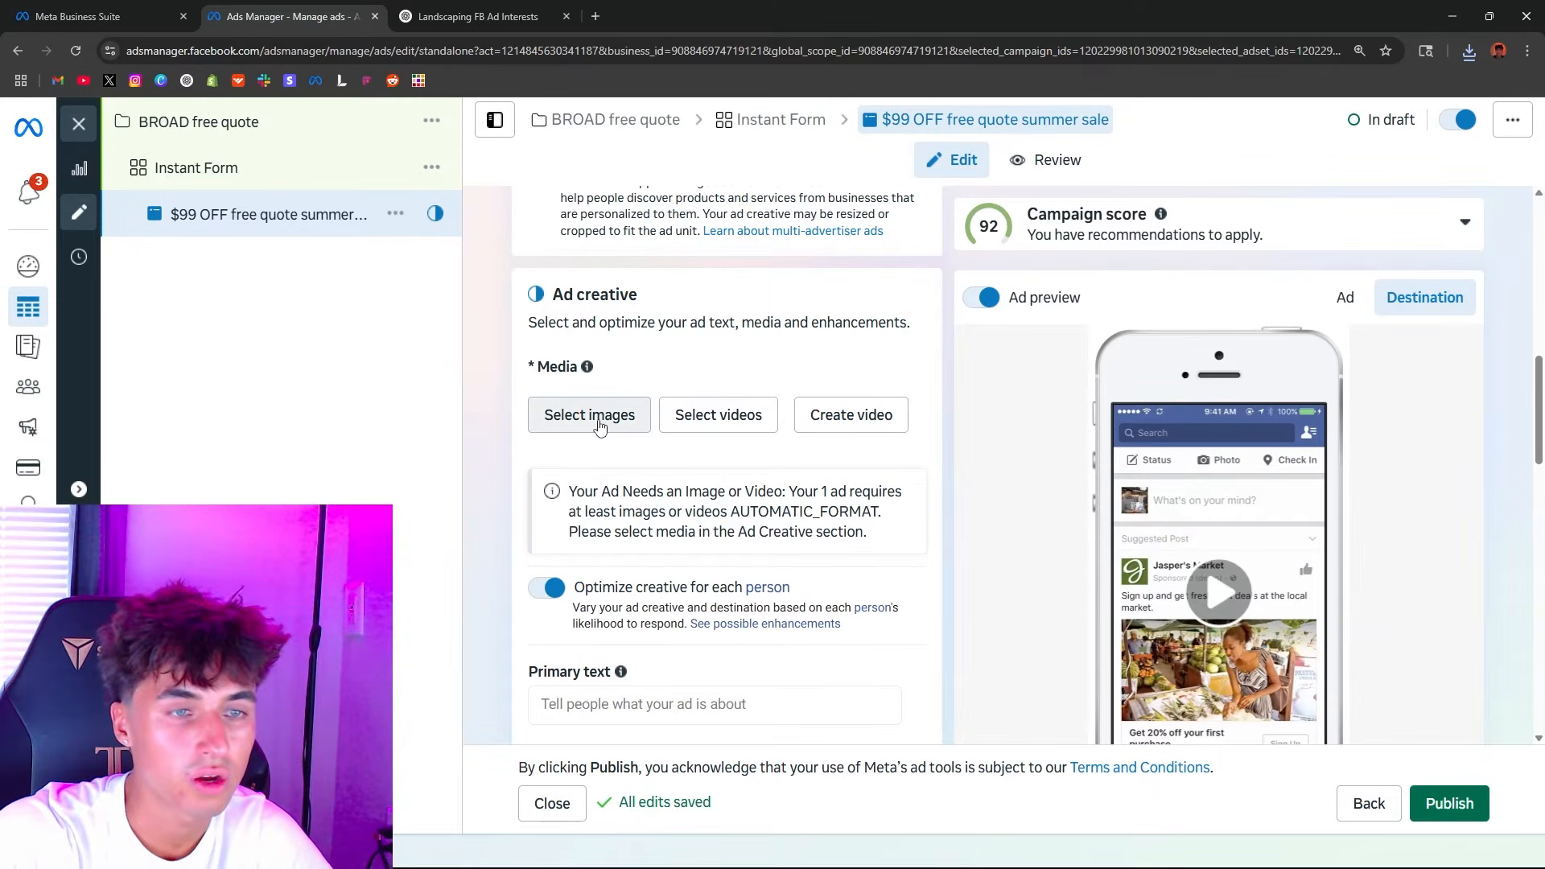
click(599, 424)
click(1197, 272)
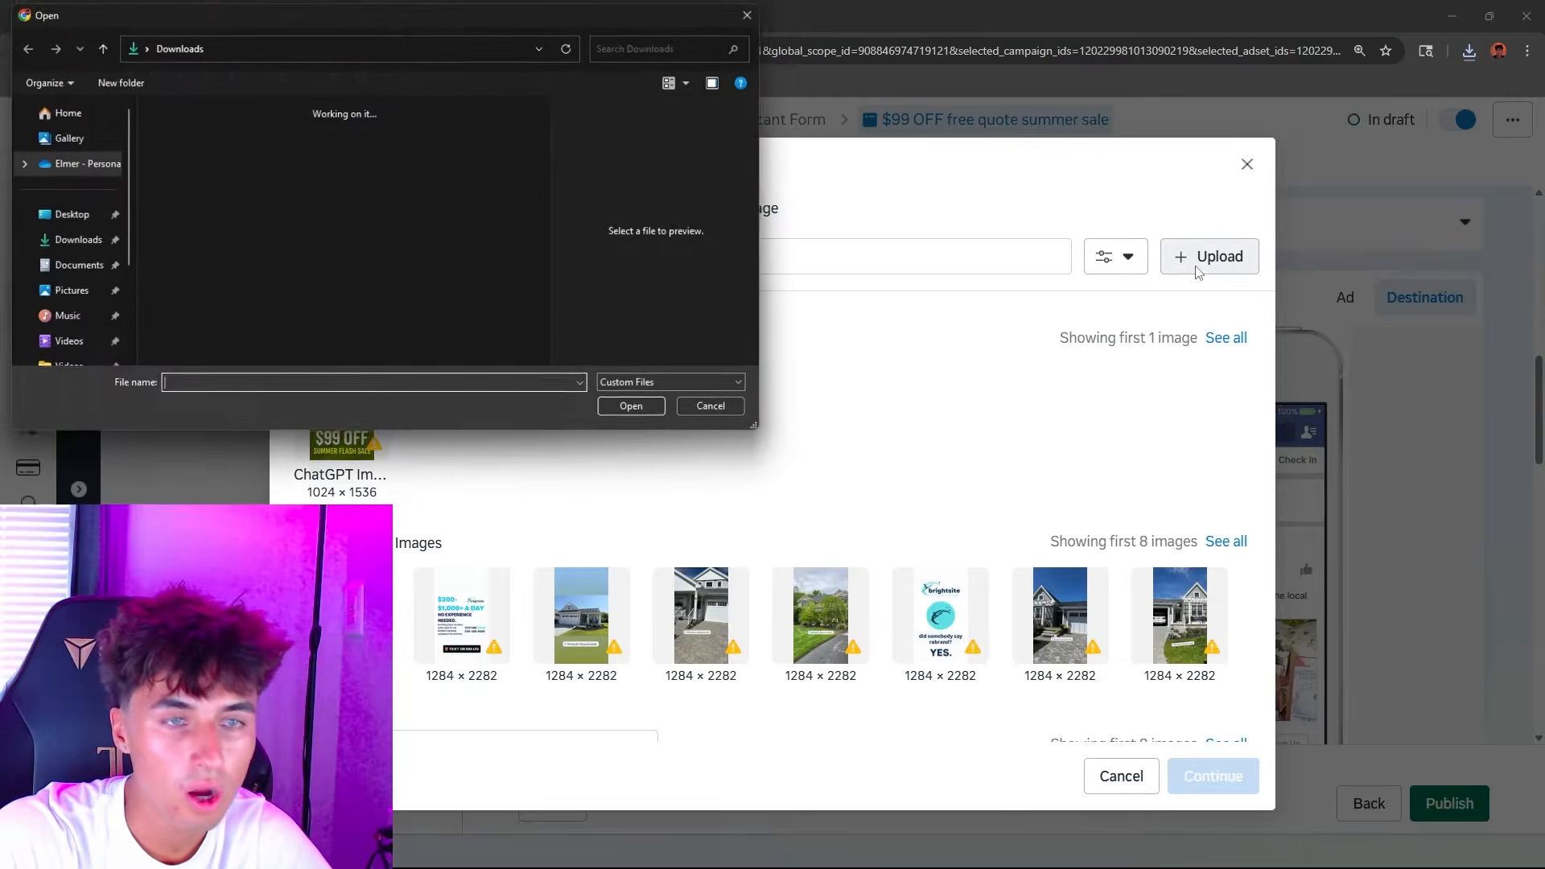
click(631, 407)
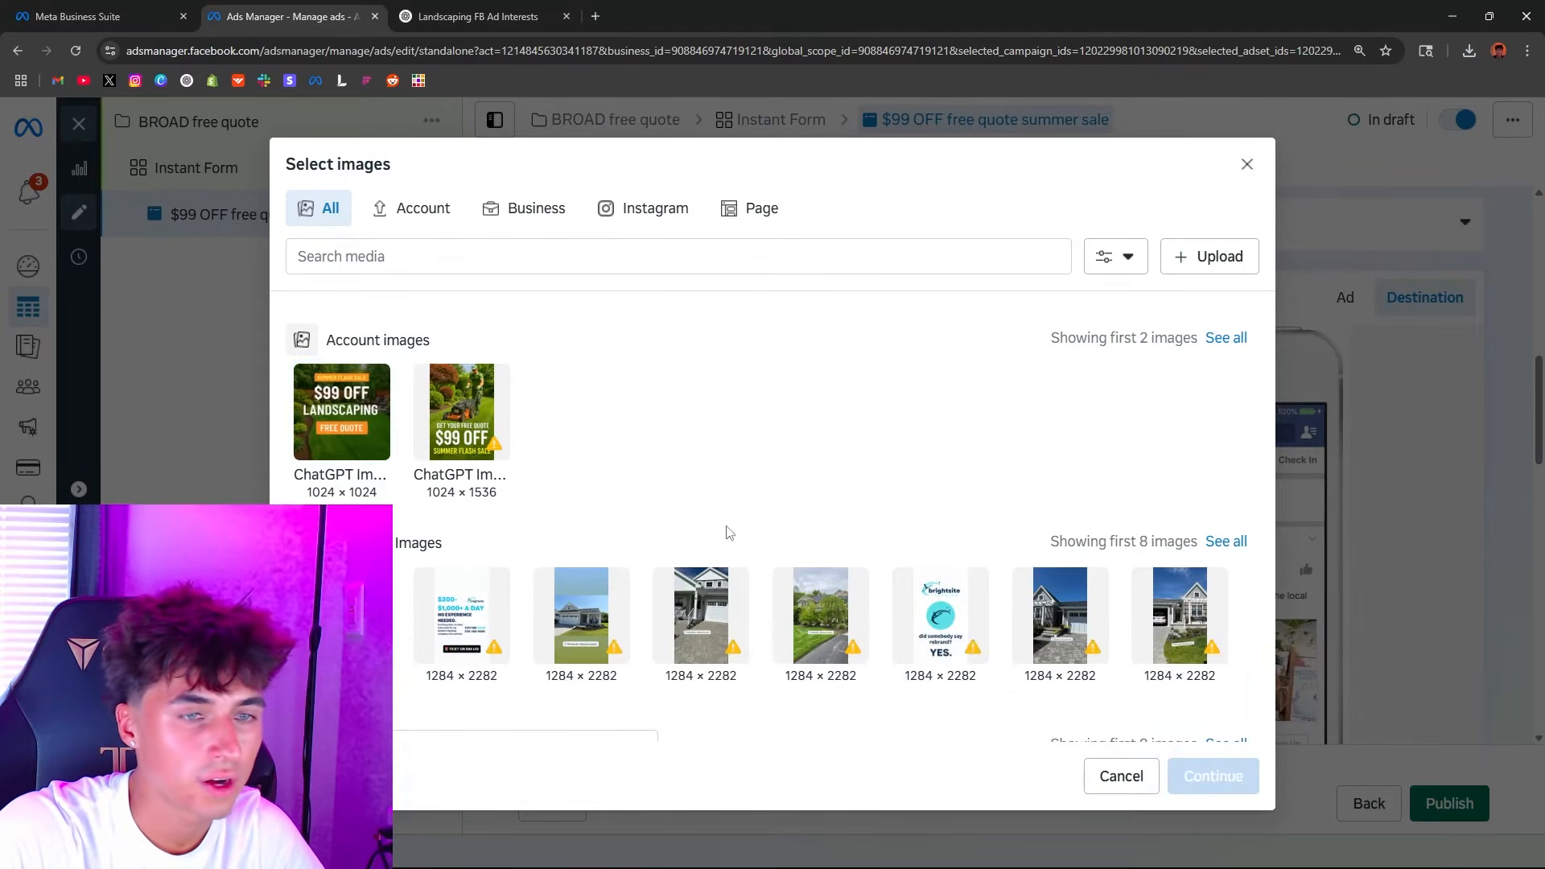
click(1210, 793)
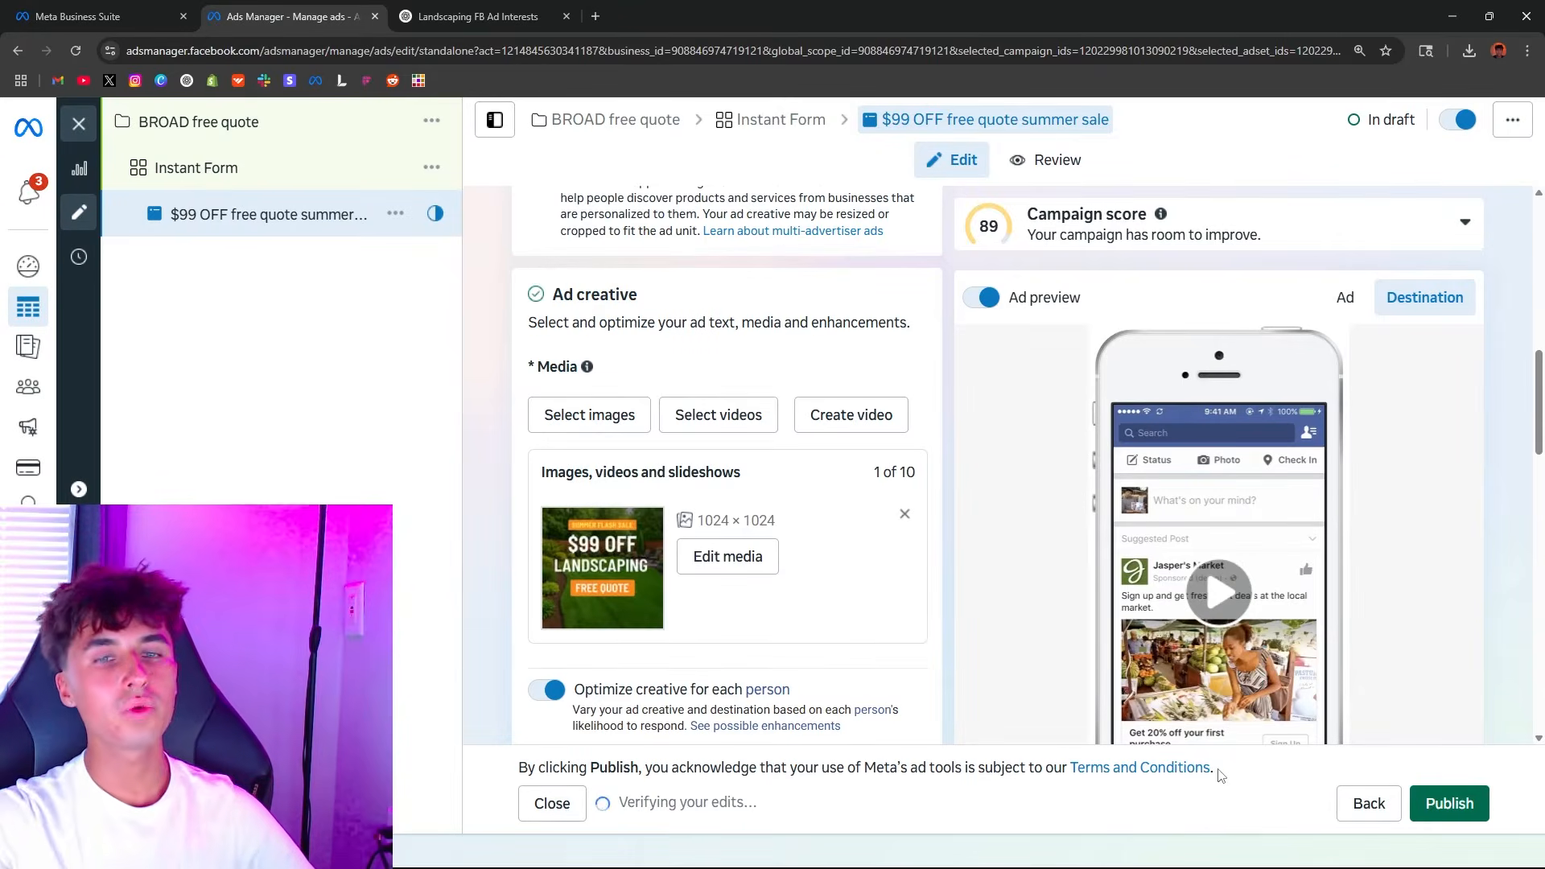
Step: Display the ad preview and check the crop options for the ad's image, including Square 1:1
click(1342, 298)
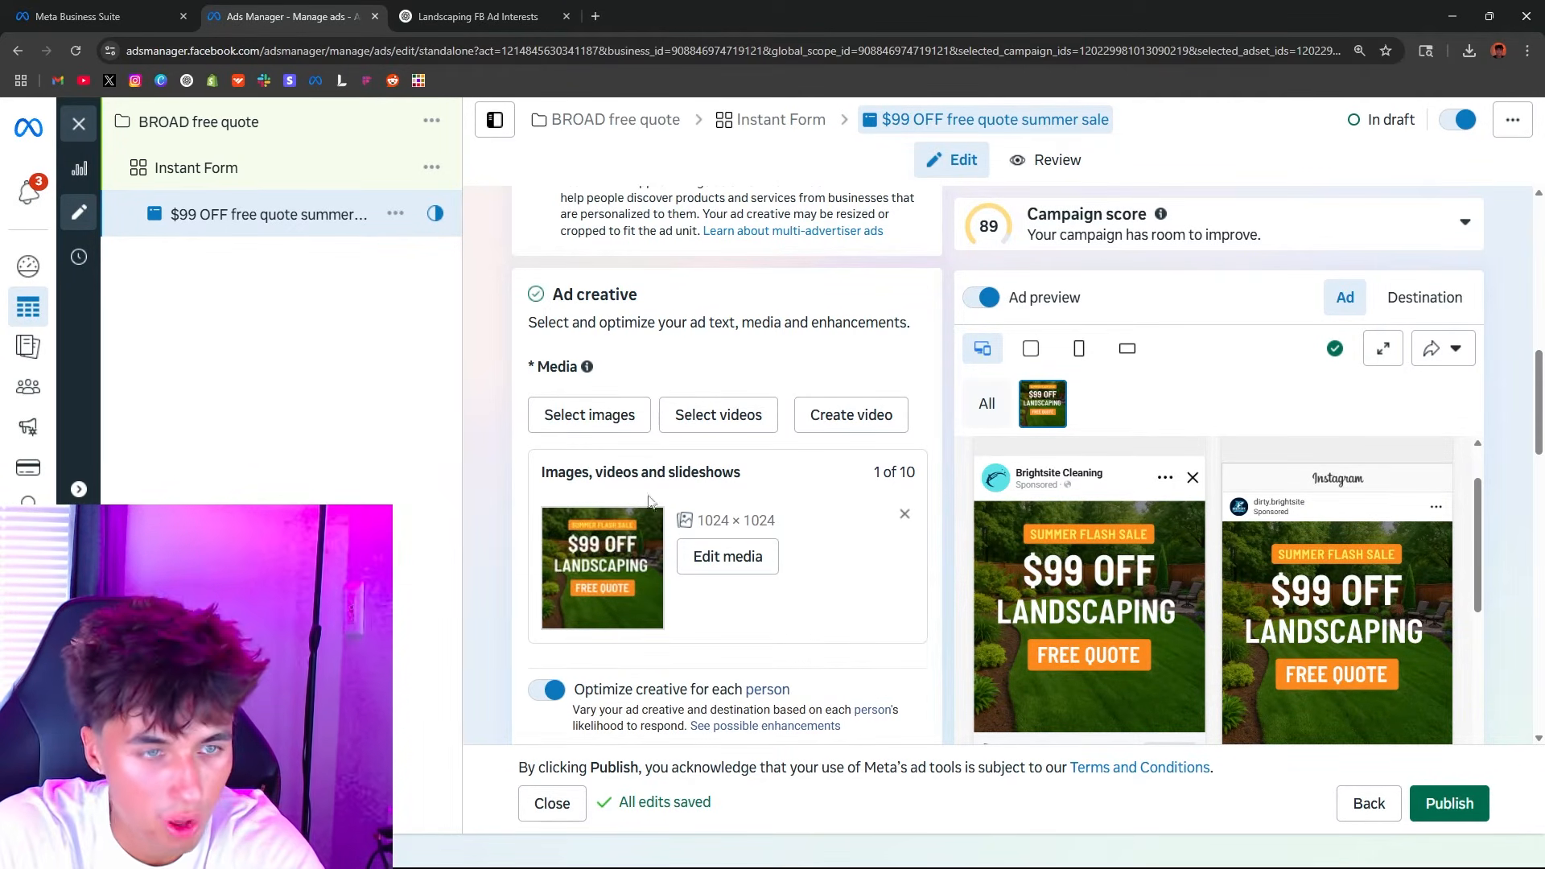
click(742, 568)
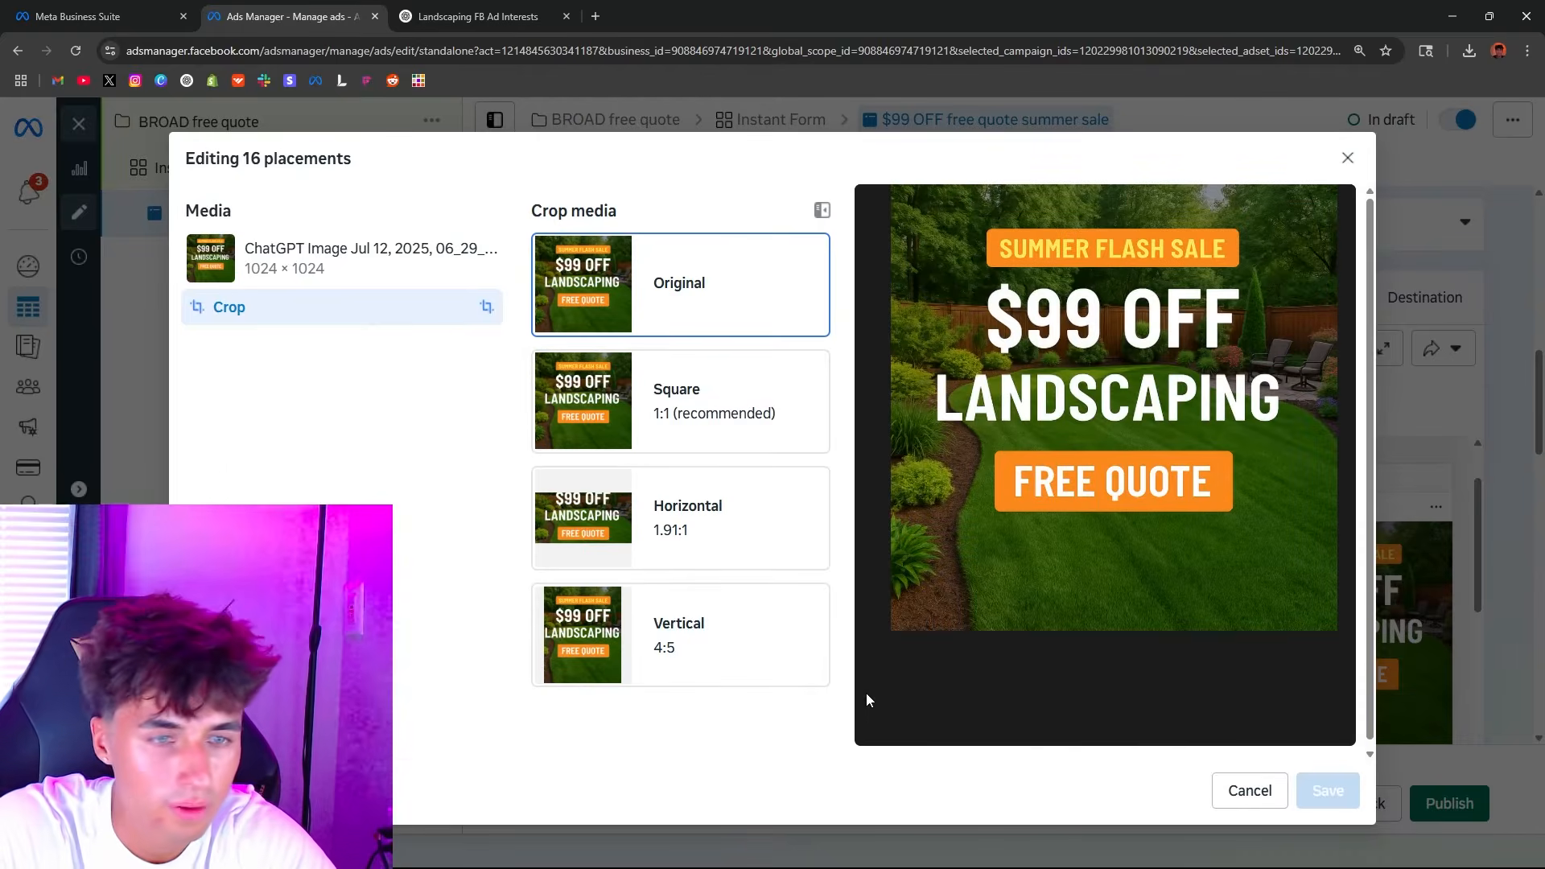
click(814, 407)
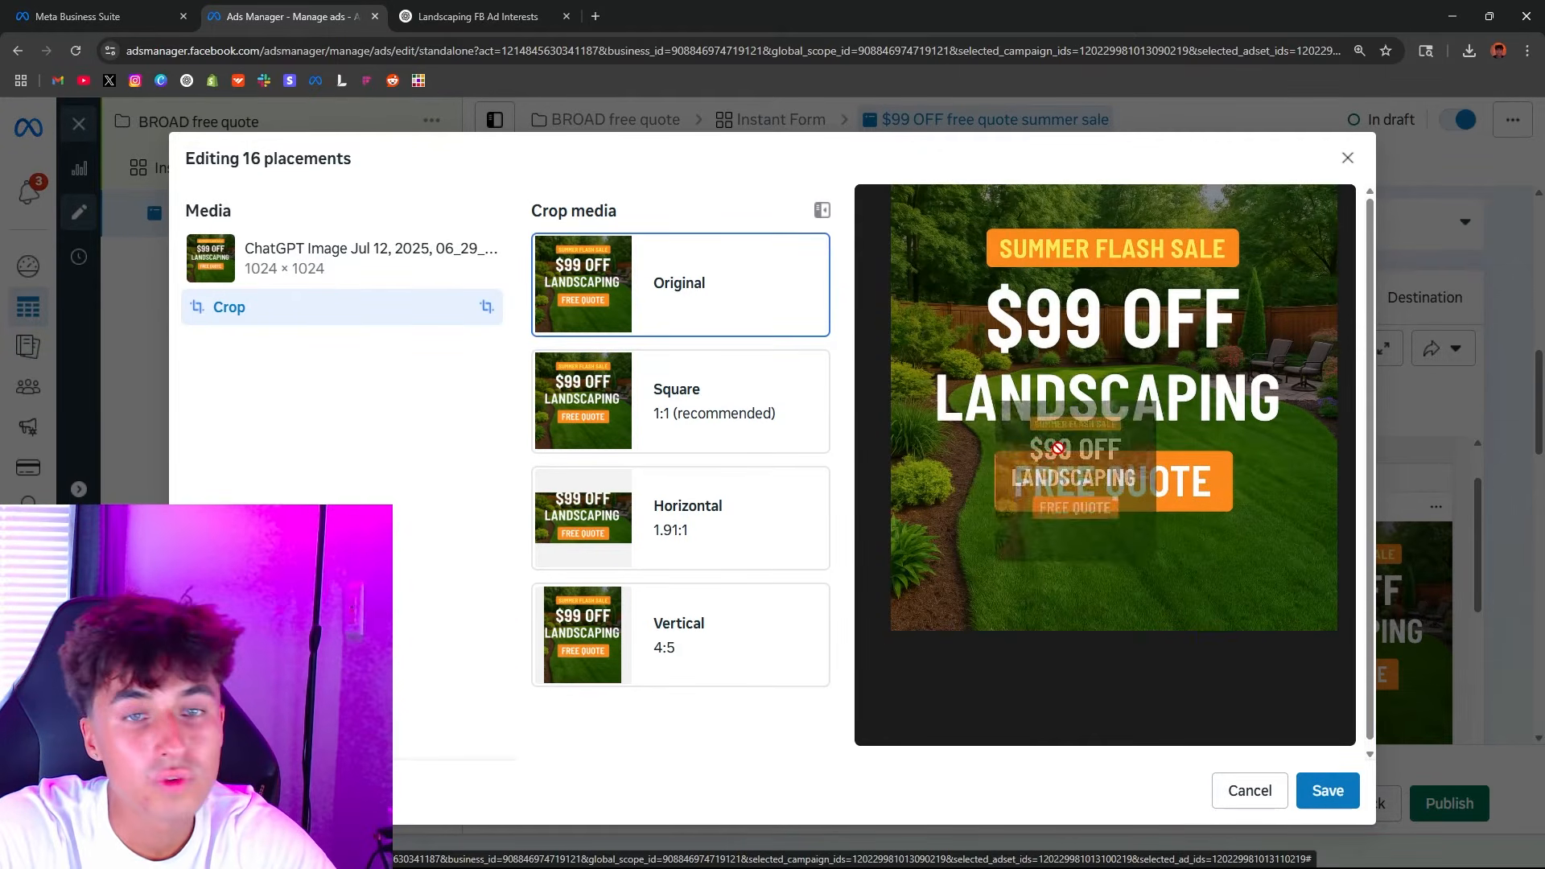
click(752, 435)
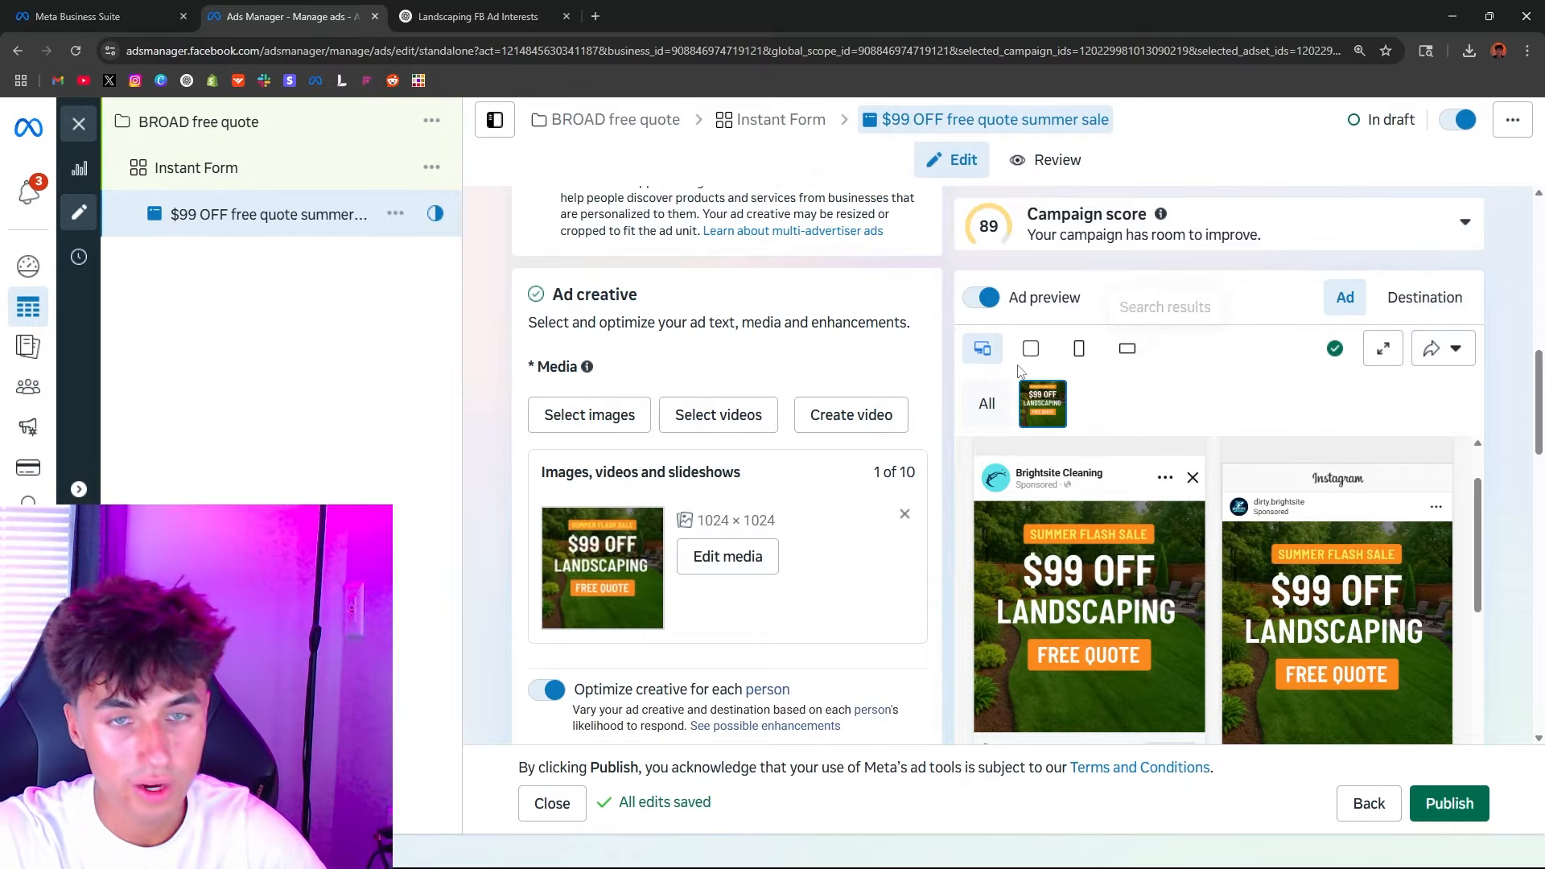
Step: Examine the Primary text, Headline and Description fields of the ad creative
scroll(507, 571, down, 1)
scroll(507, 571, down, 3)
drag(536, 371, 586, 370)
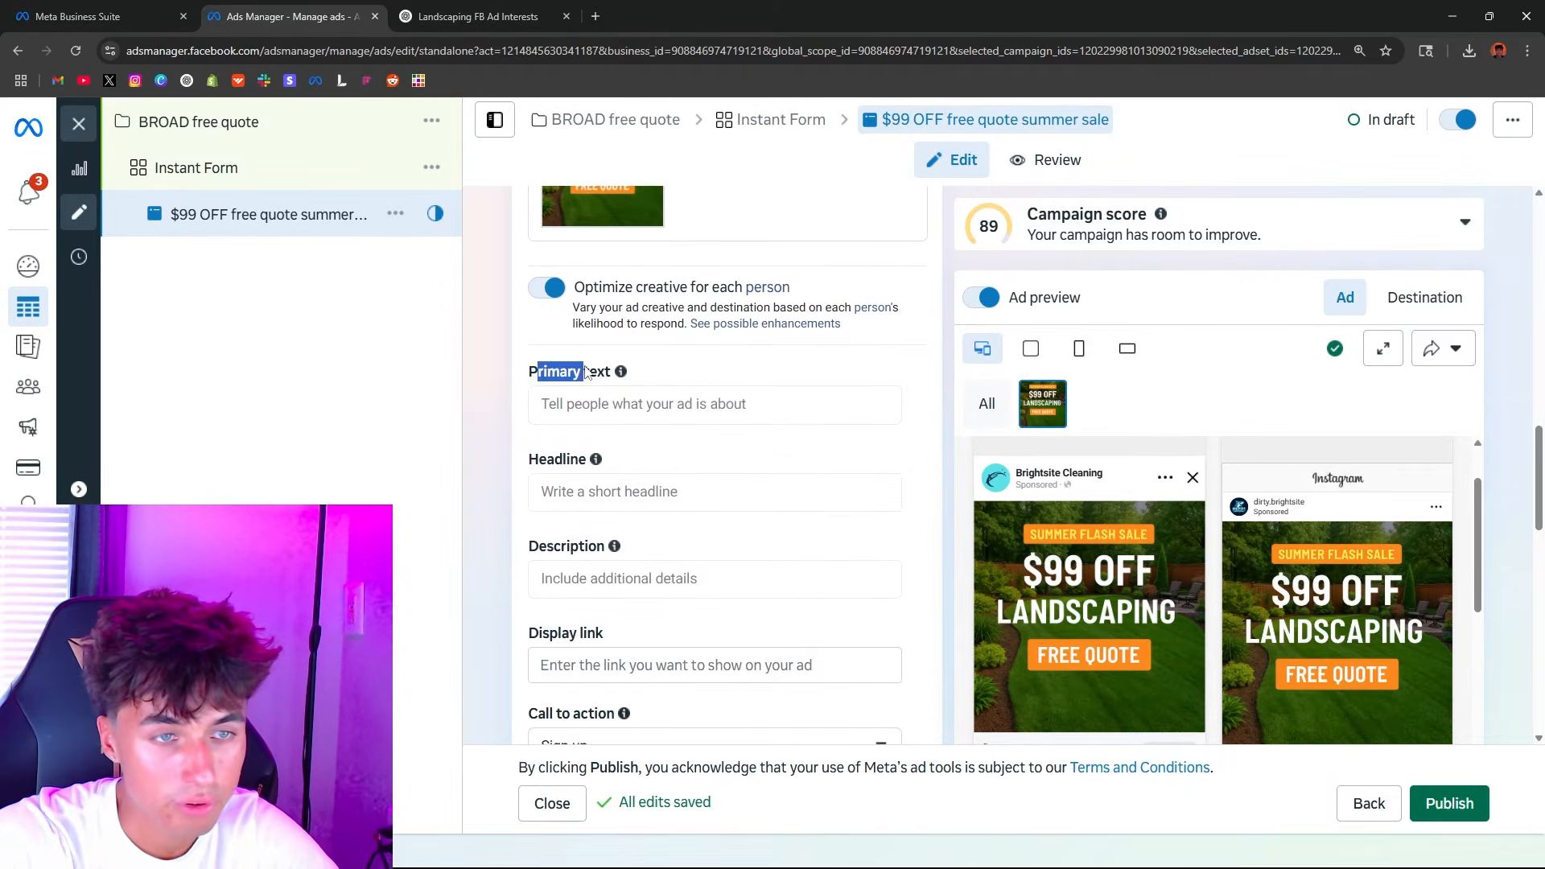
drag(547, 459, 563, 461)
drag(538, 549, 584, 549)
click(511, 592)
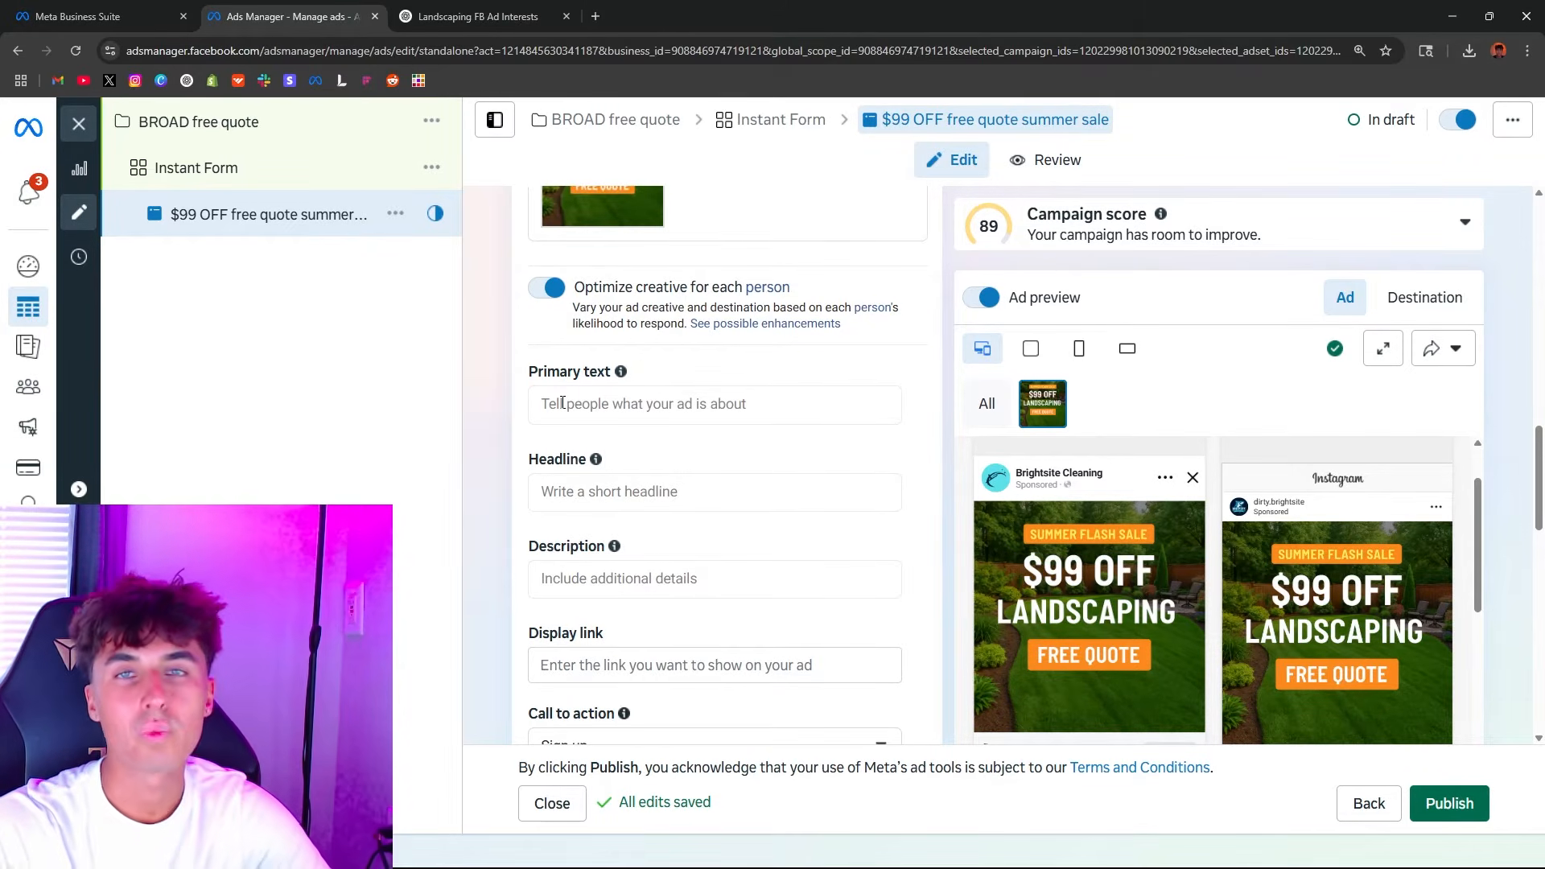
click(478, 16)
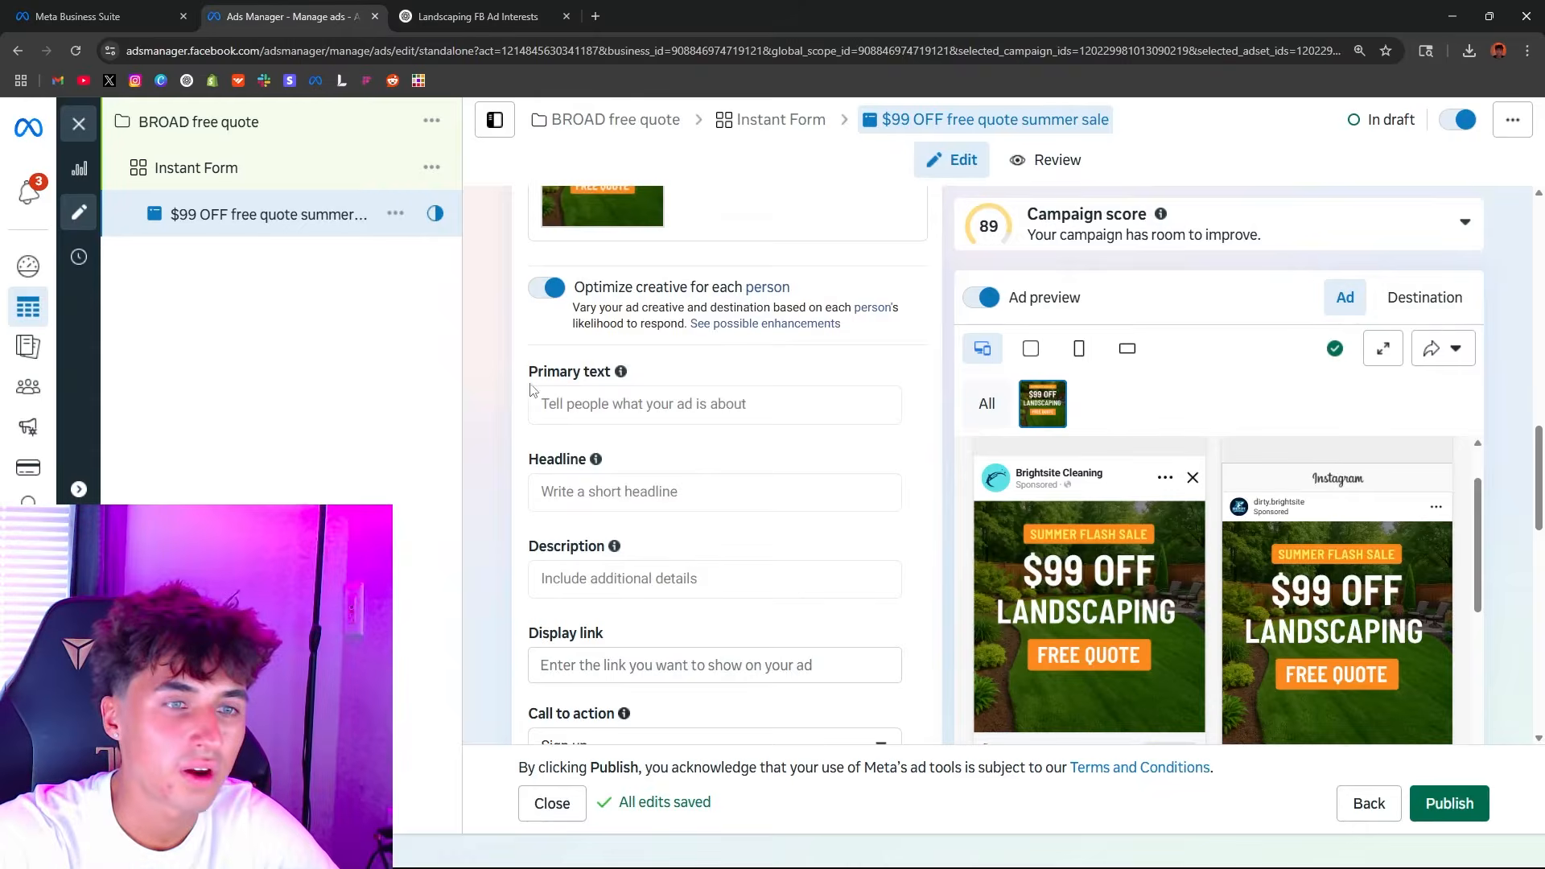
Step: Switch to ChatGPT and send the prompt "now give me a primary text, headline and description for this ad, for fb"
drag(527, 369, 592, 369)
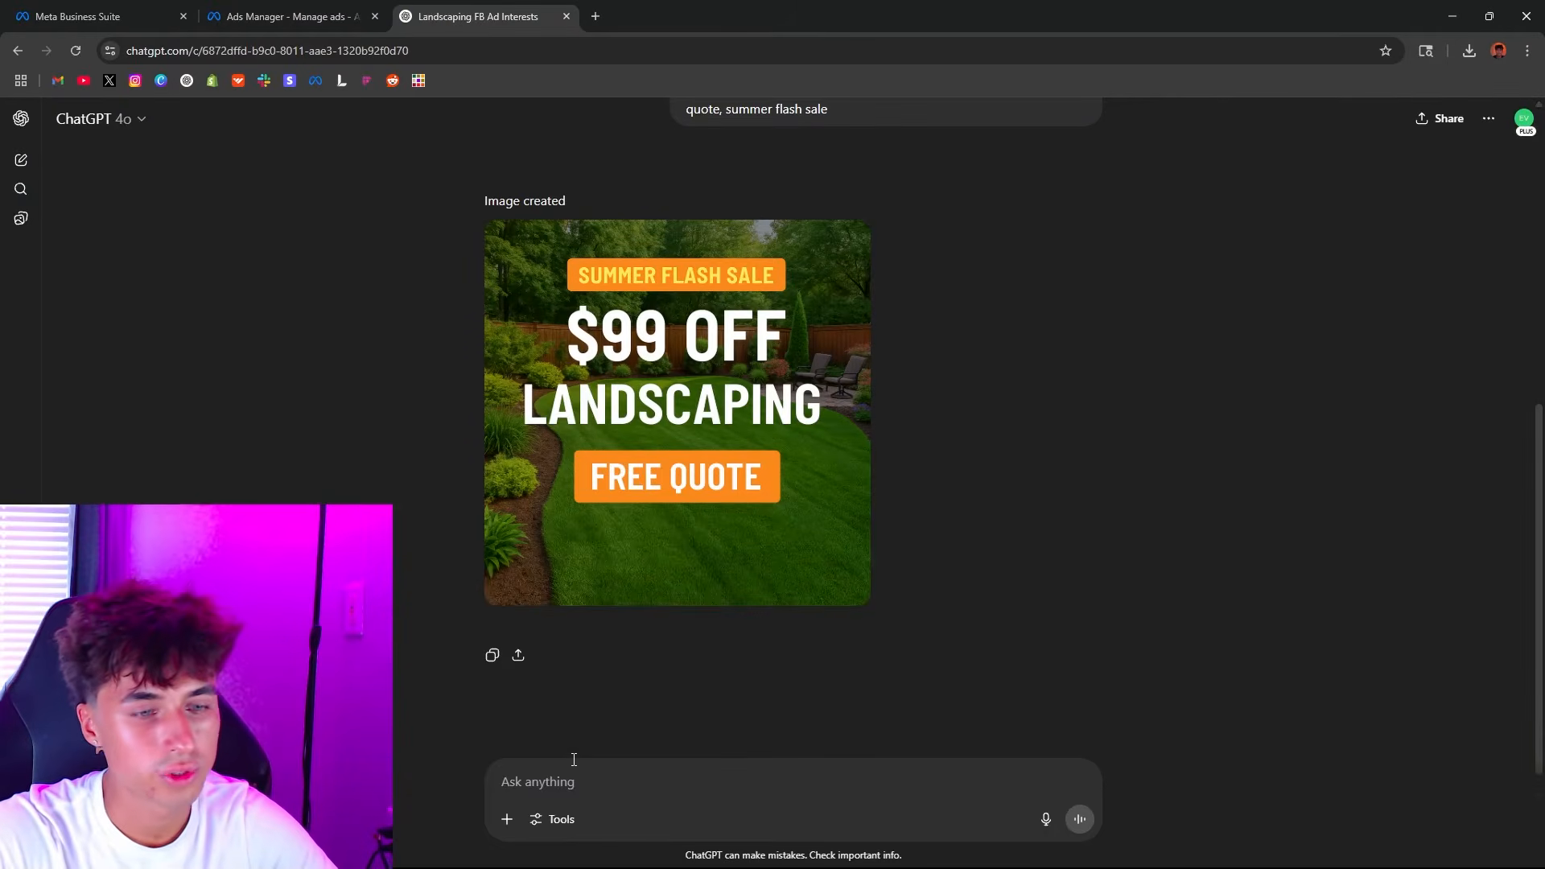
text(now give me a p)
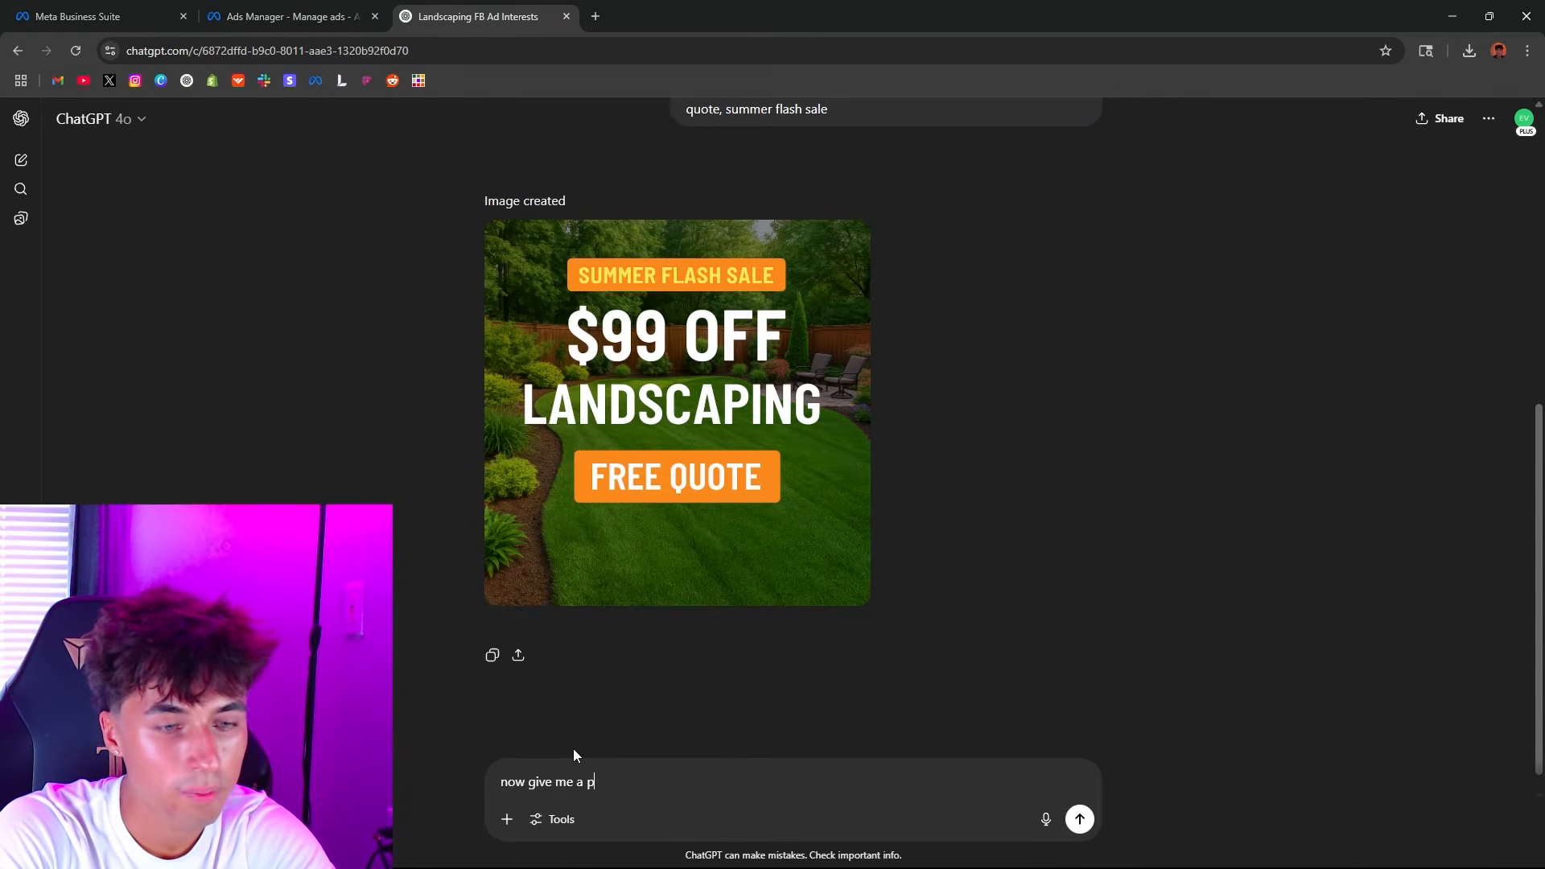
text(rimary text, headli)
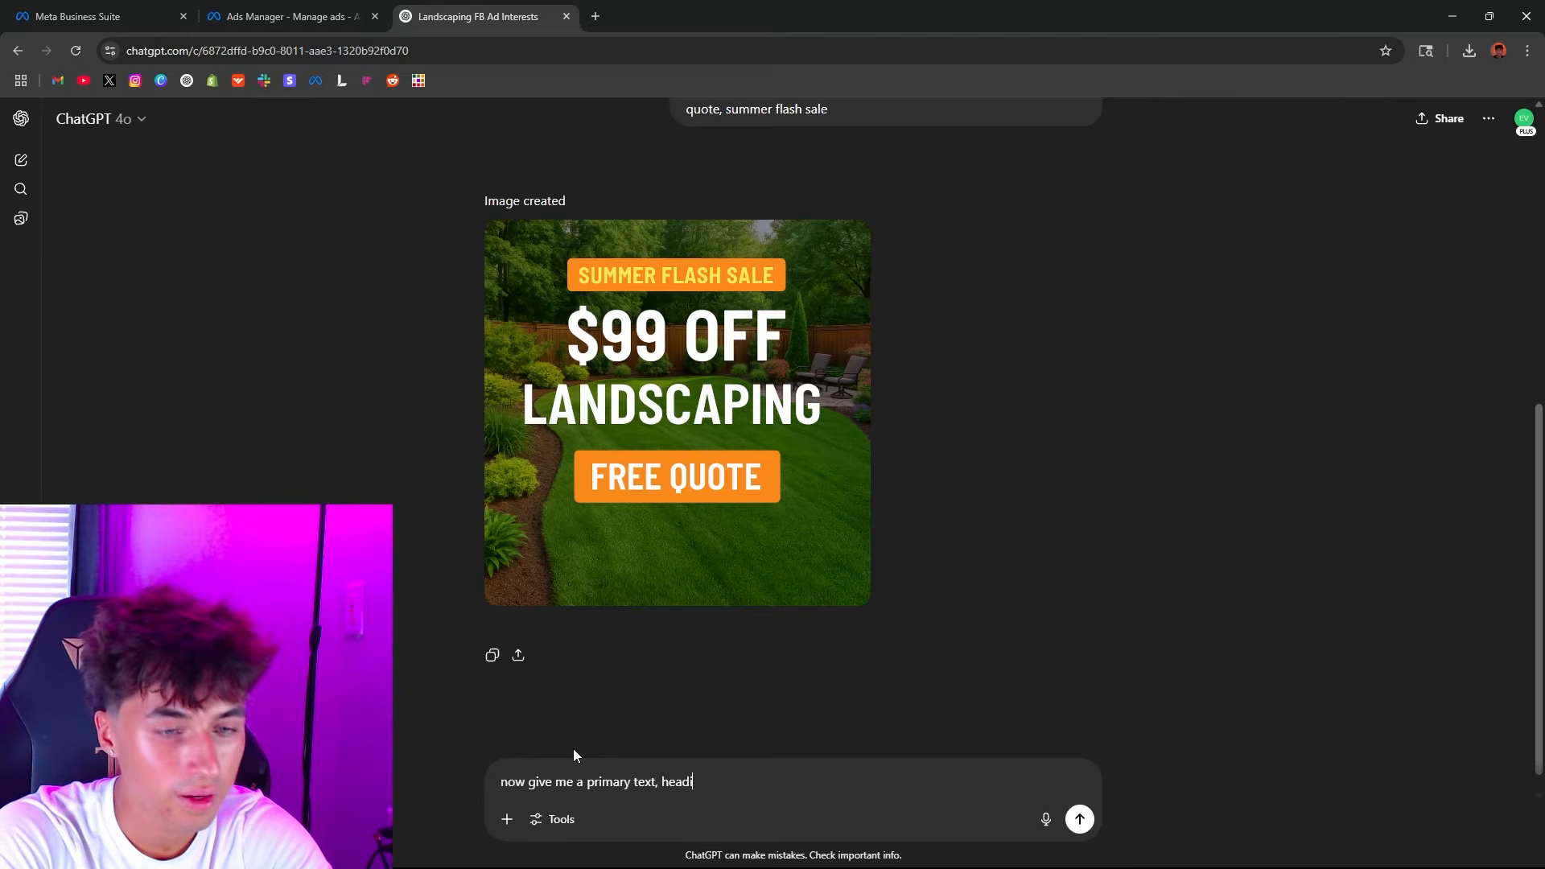
text(ne and description for this ad, for fb)
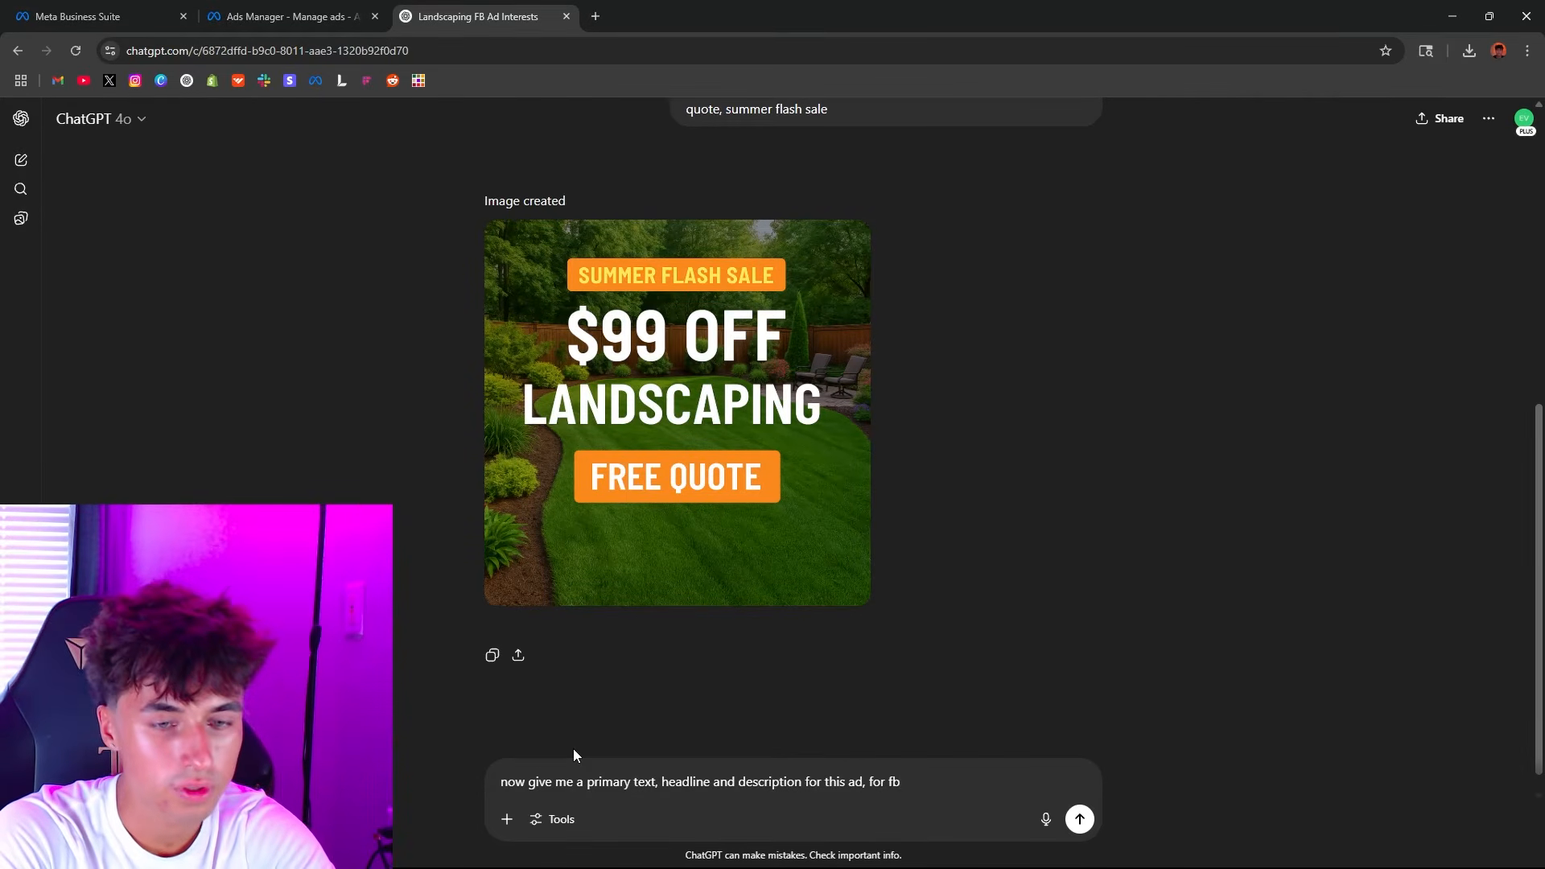
key(Return)
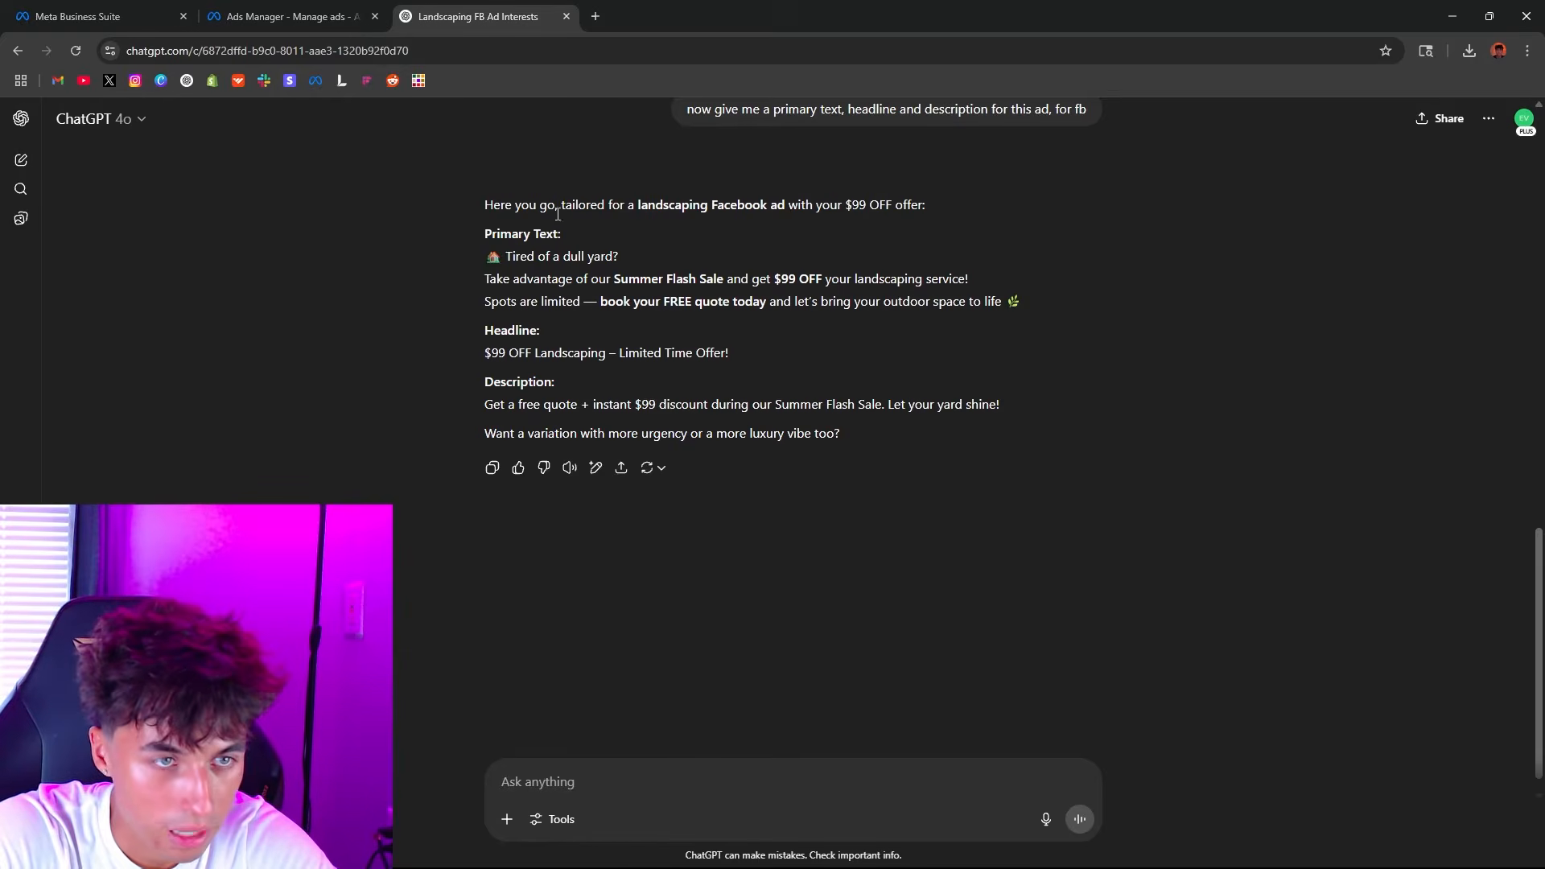
Step: Copy ChatGPT's primary text, starting "Tired of a dull yard?", into the ad's Primary text field in Ads Manager
drag(492, 259, 1022, 302)
click(289, 16)
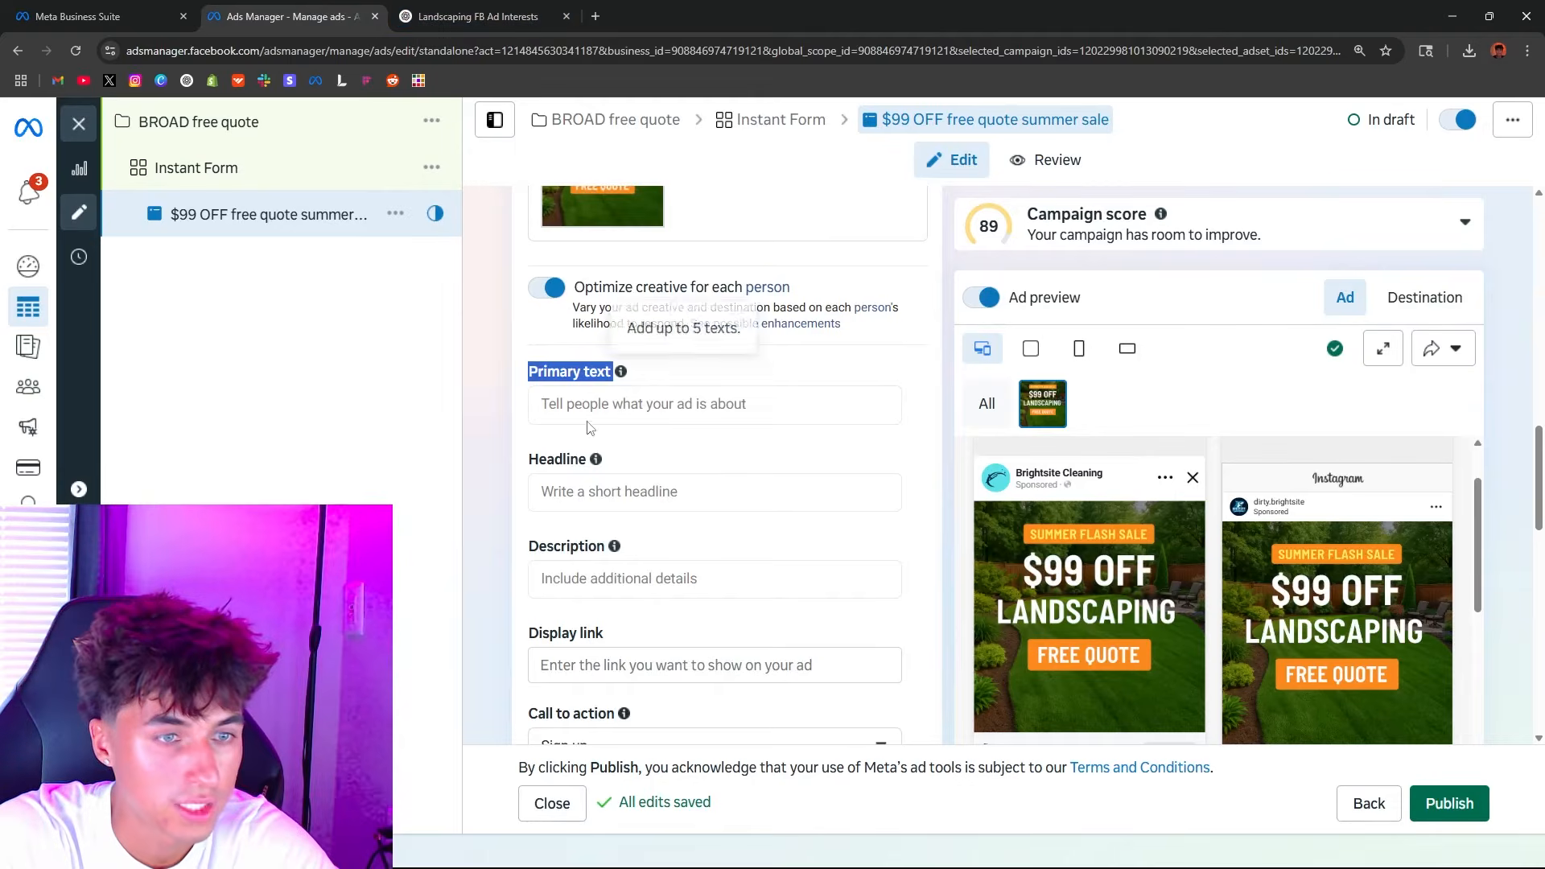
click(585, 410)
text(🏡 Tired of a dull yard? Take advantage of our Summer Flash Sale and get $99 OFF your landscaping service! Spots are limited — book your FREE quote today and let’s bring your outdoor space to life 🌿)
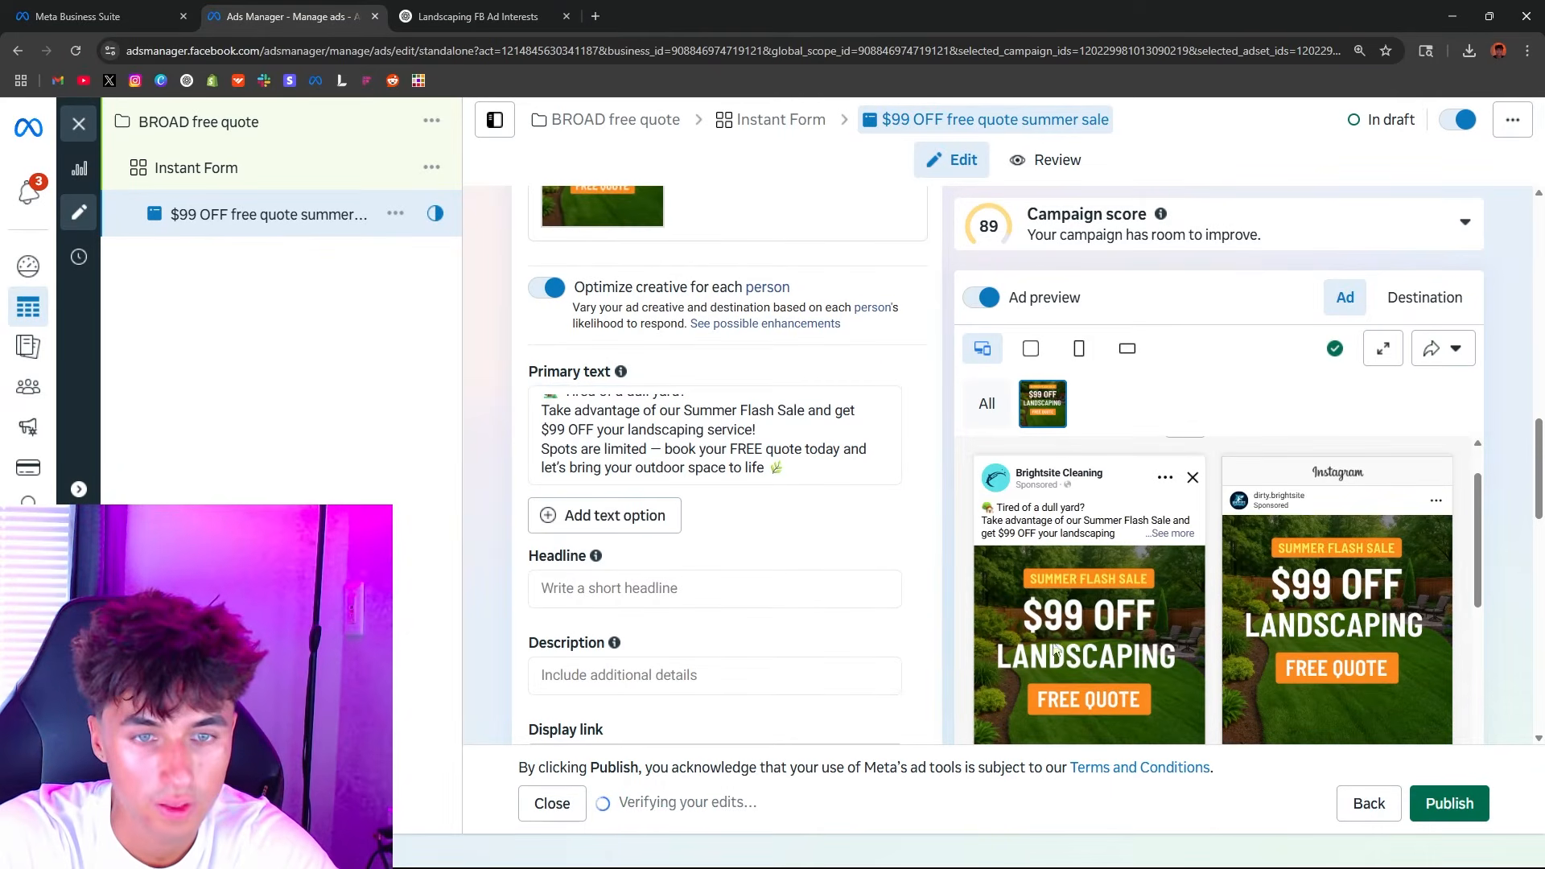
Step: Fill the headline with "$99 OFF Landscaping – Limited Time Offer!" and copy ChatGPT's description plus its closing question into the Description field, checking the preview
key(ctrl+Tab)
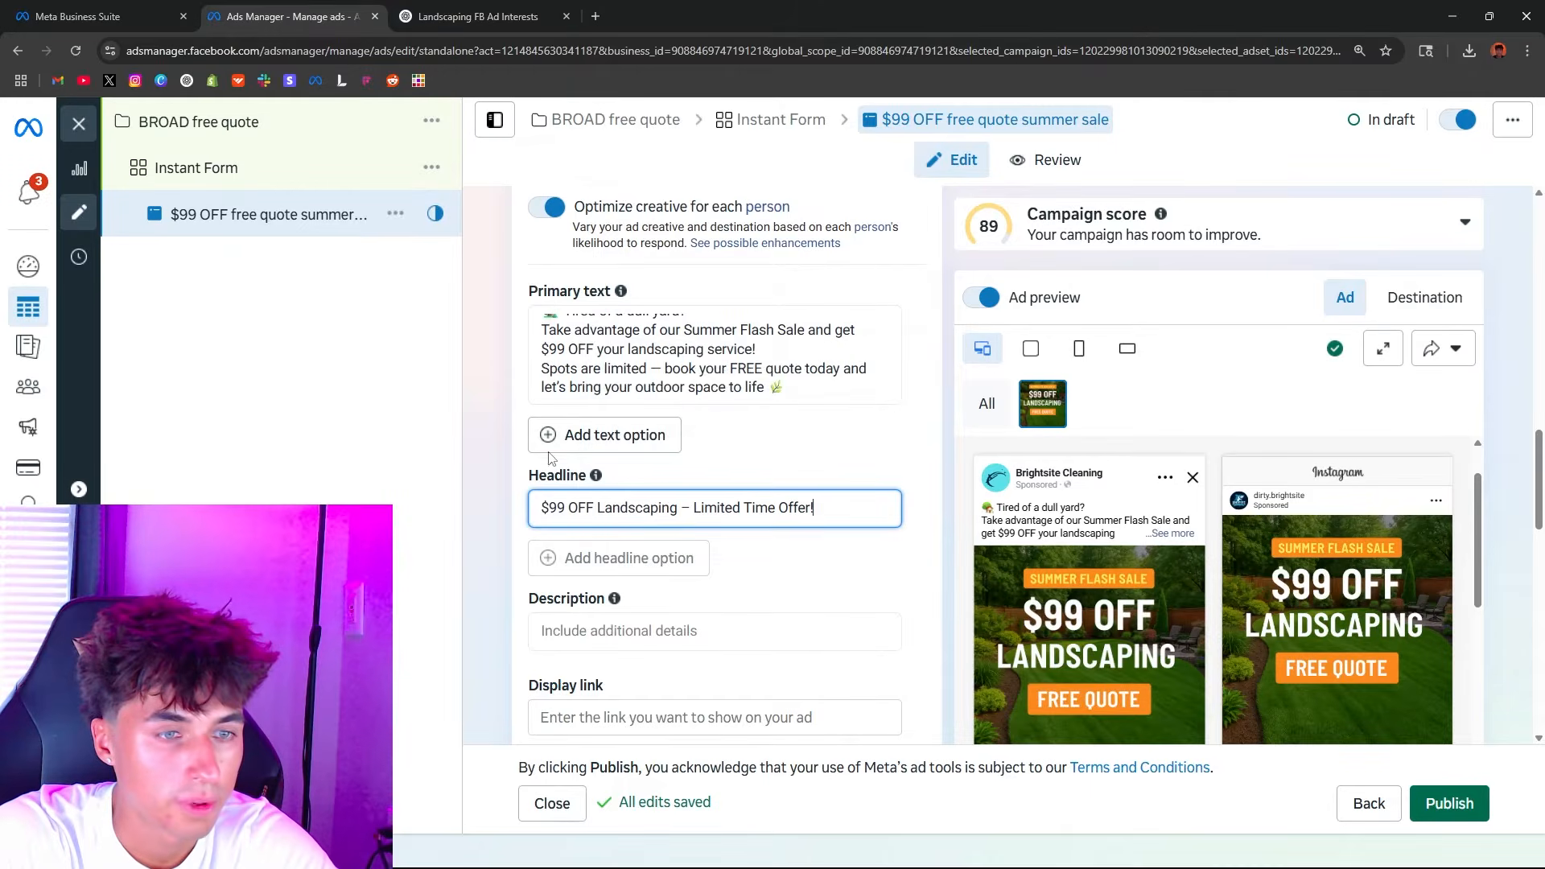
key(ctrl+Tab)
drag(484, 403, 842, 435)
key(ctrl+shift+Tab)
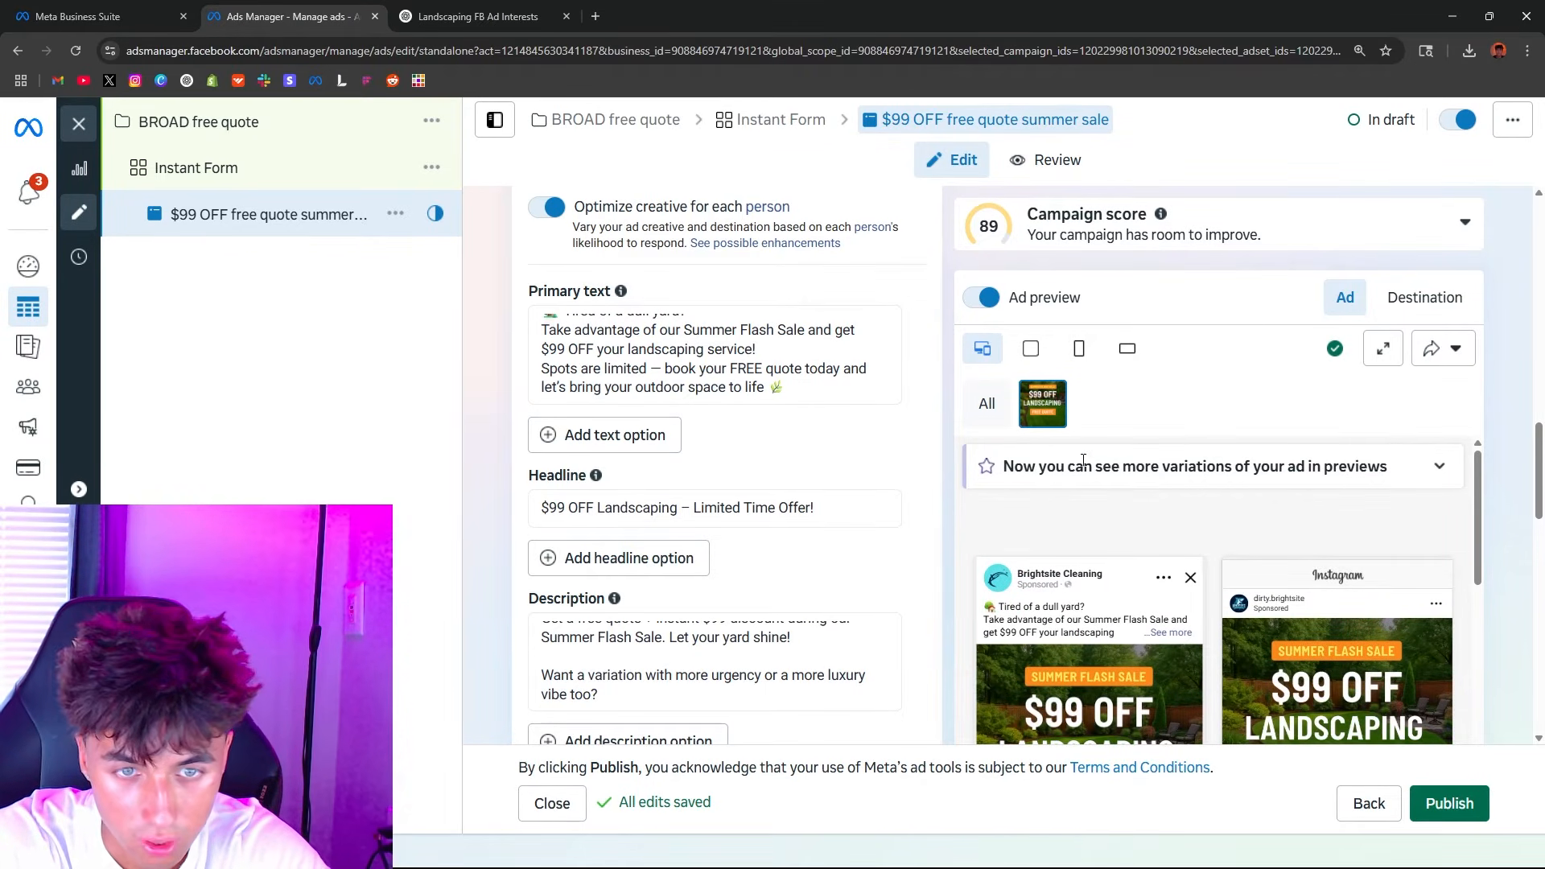
scroll(1088, 470, down, 1)
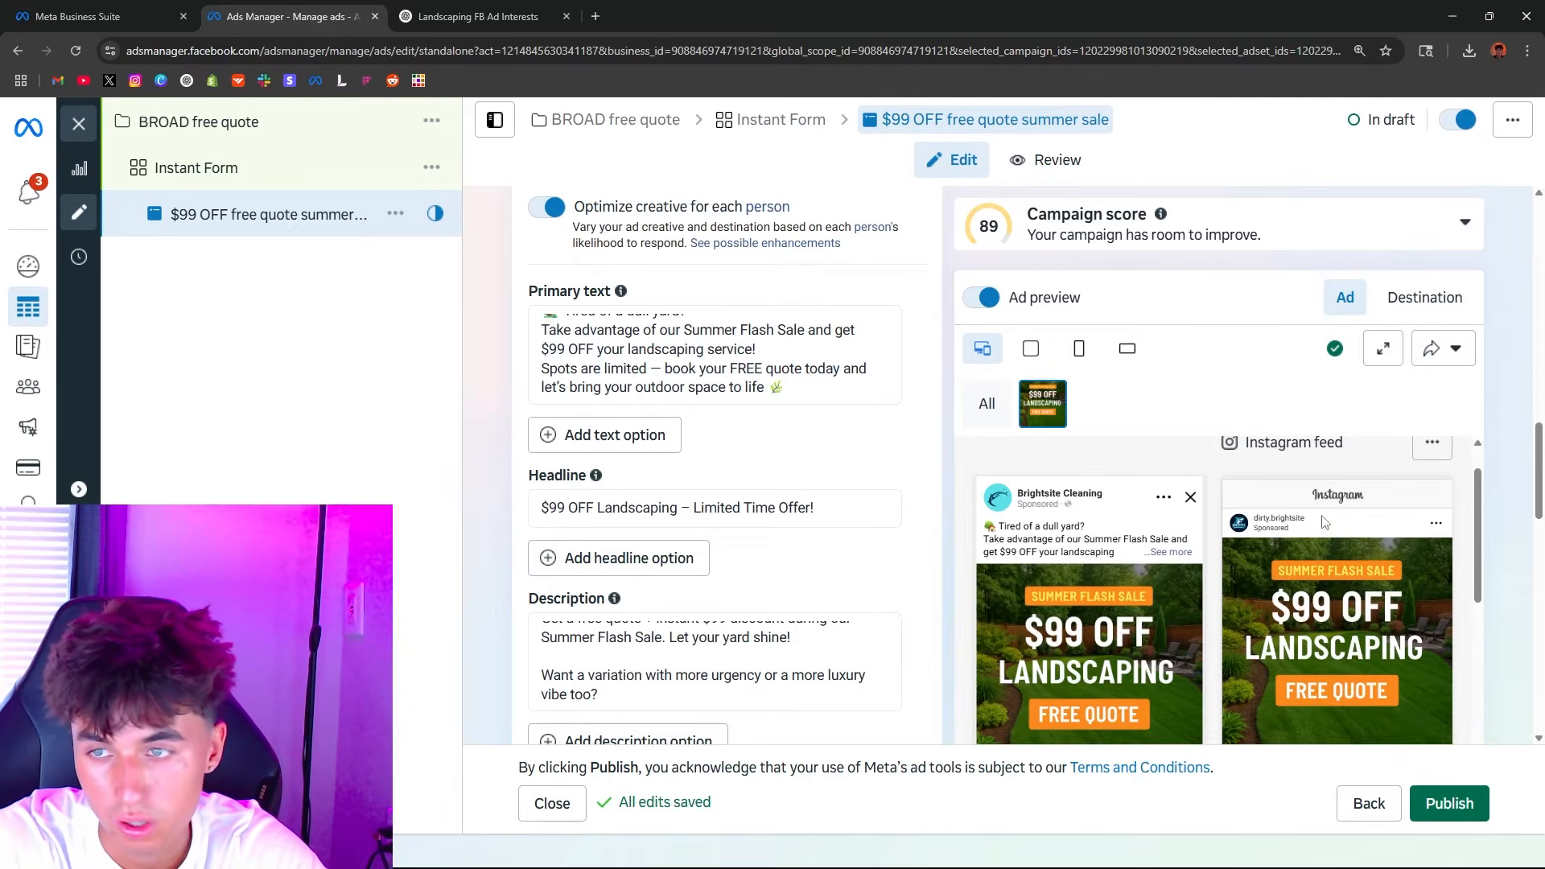
scroll(999, 674, down, 2)
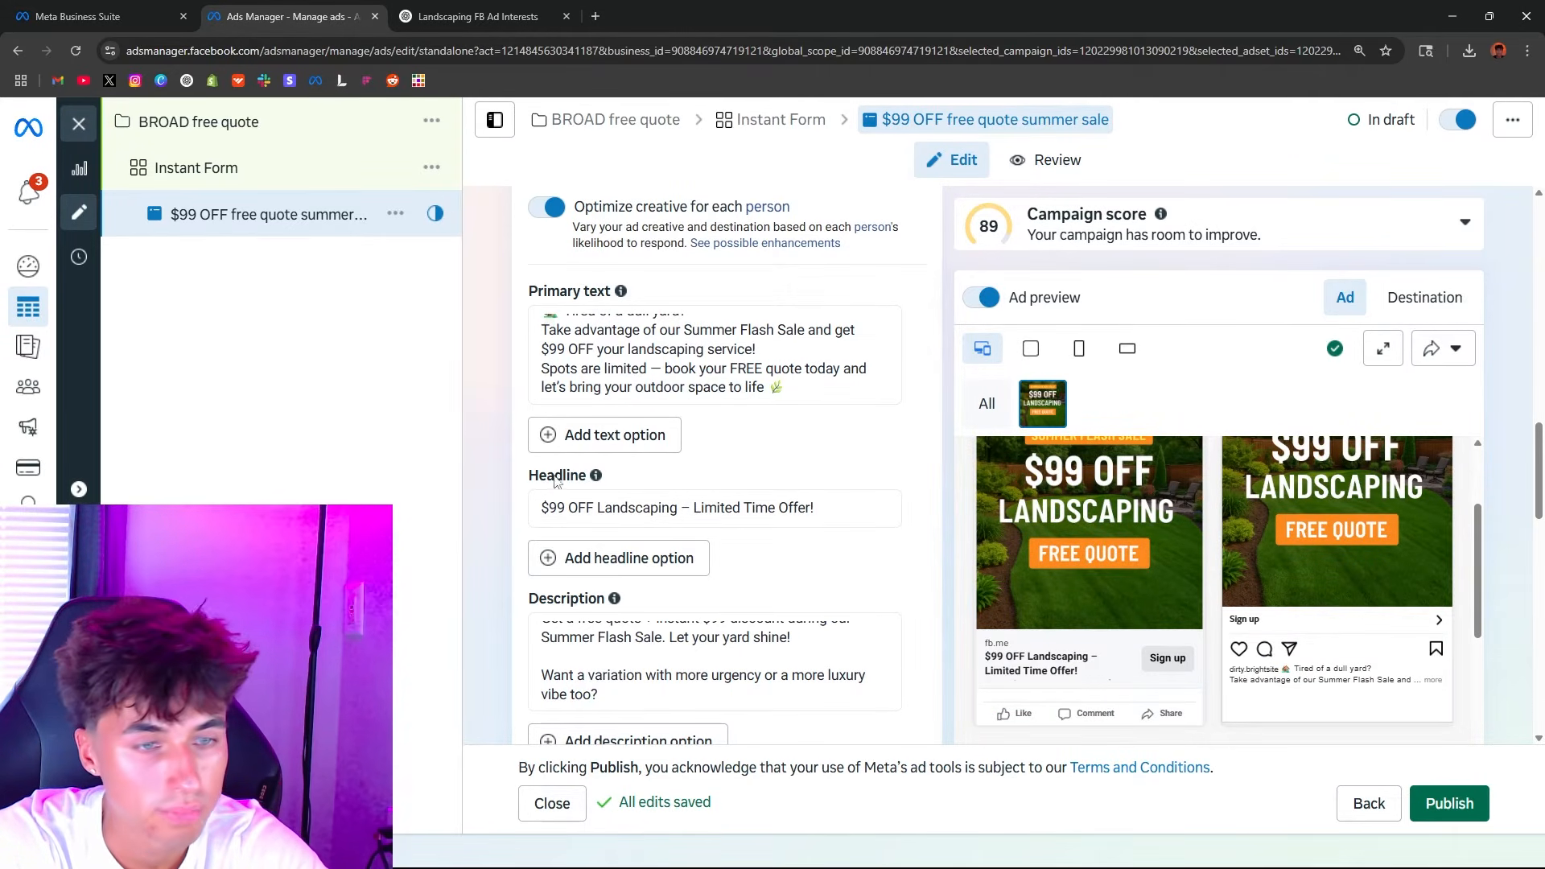
Step: Leave the display link empty and set the ad's call to action to Get quote
scroll(555, 480, down, 4)
scroll(568, 492, down, 1)
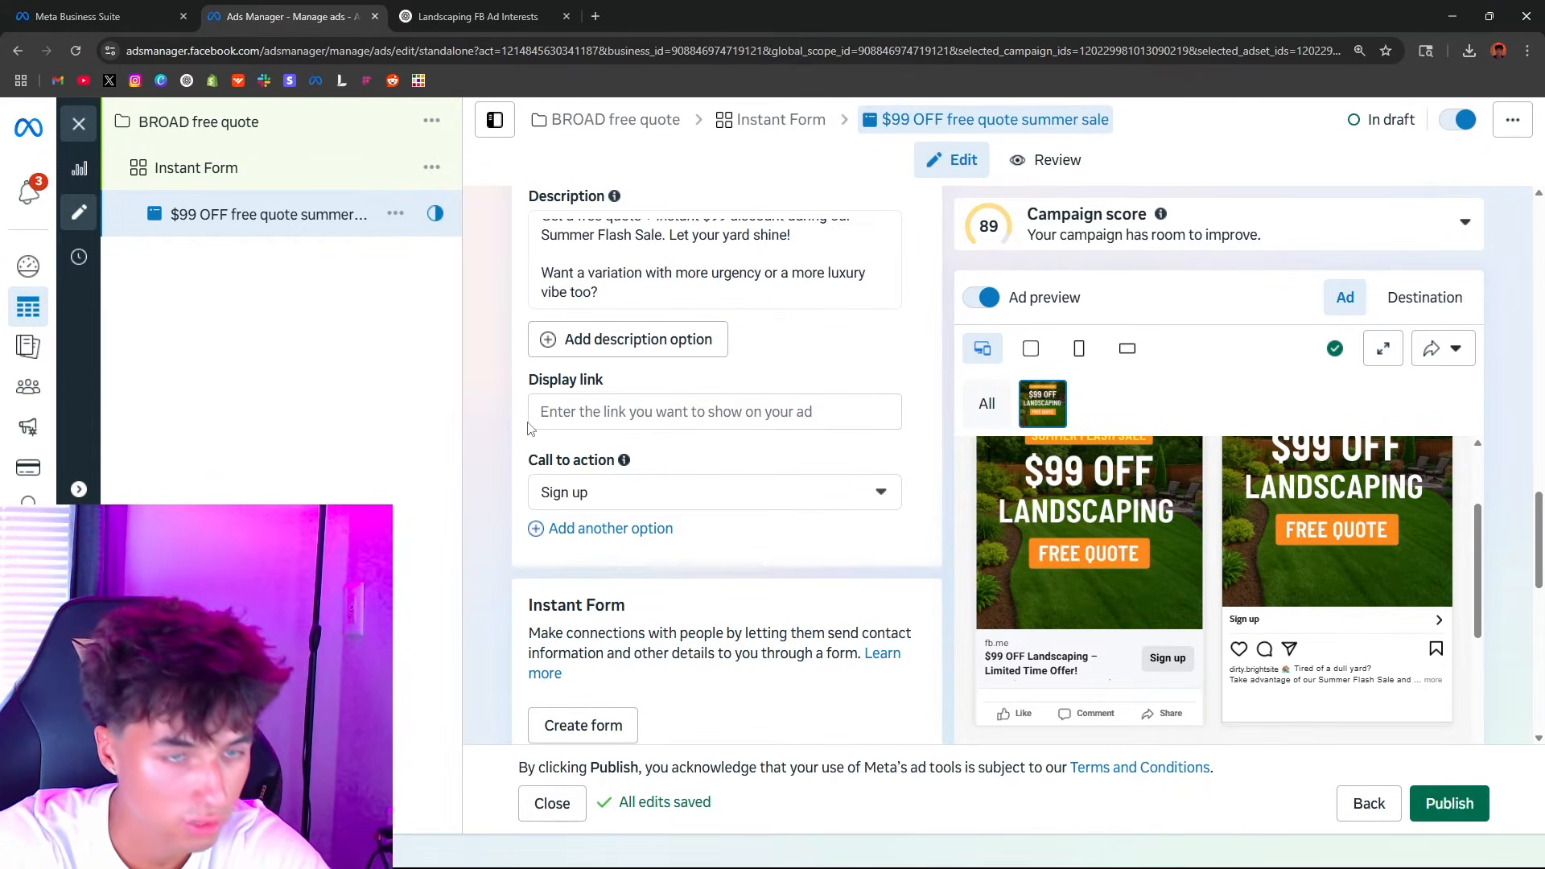
drag(555, 392, 626, 387)
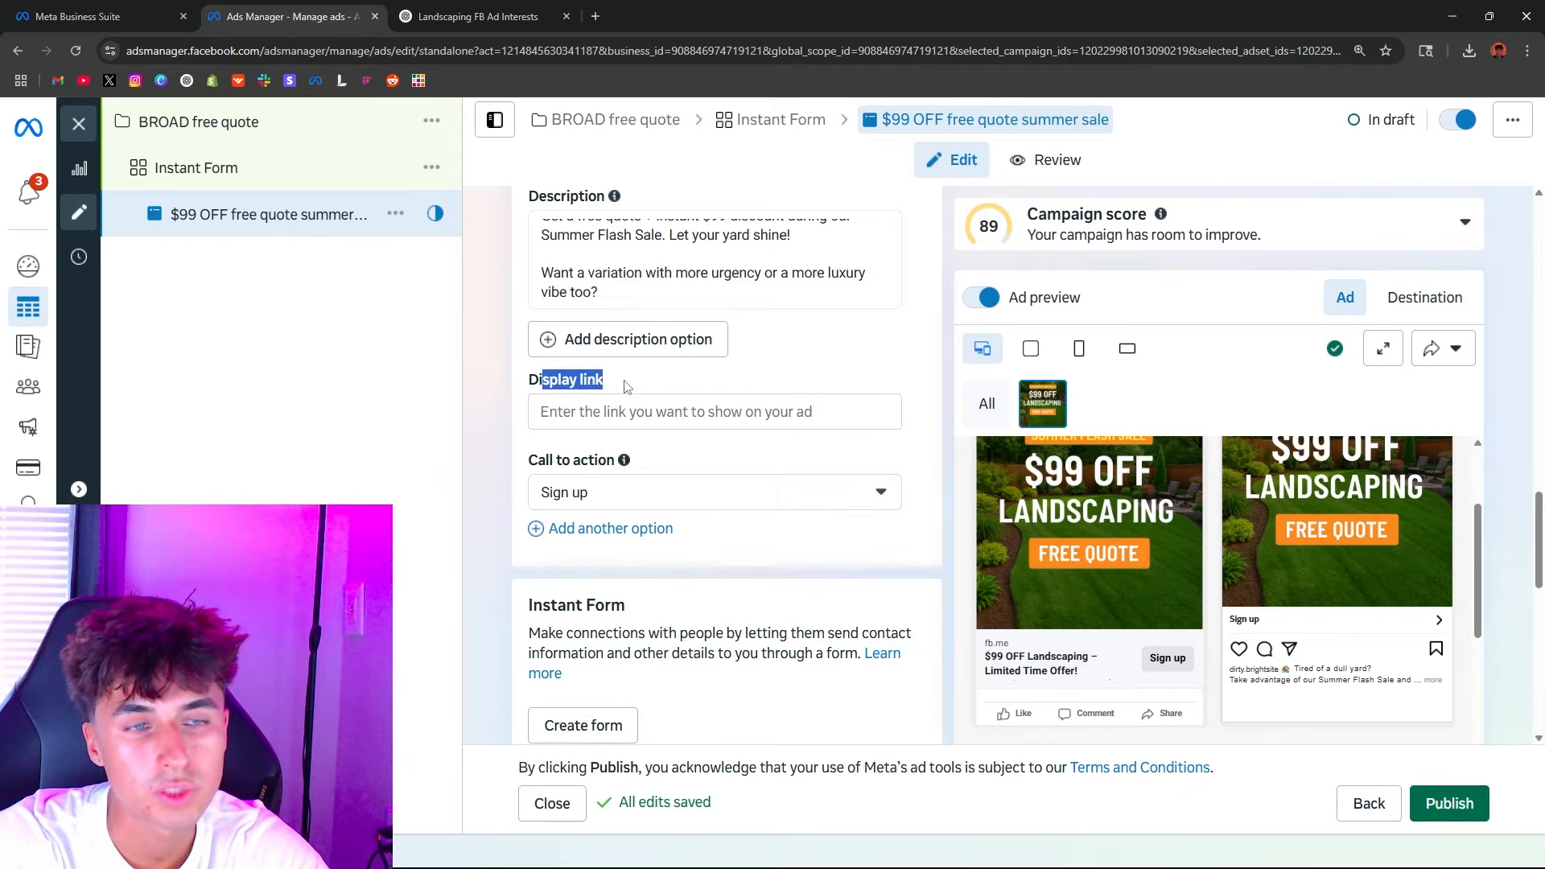
click(556, 398)
click(573, 497)
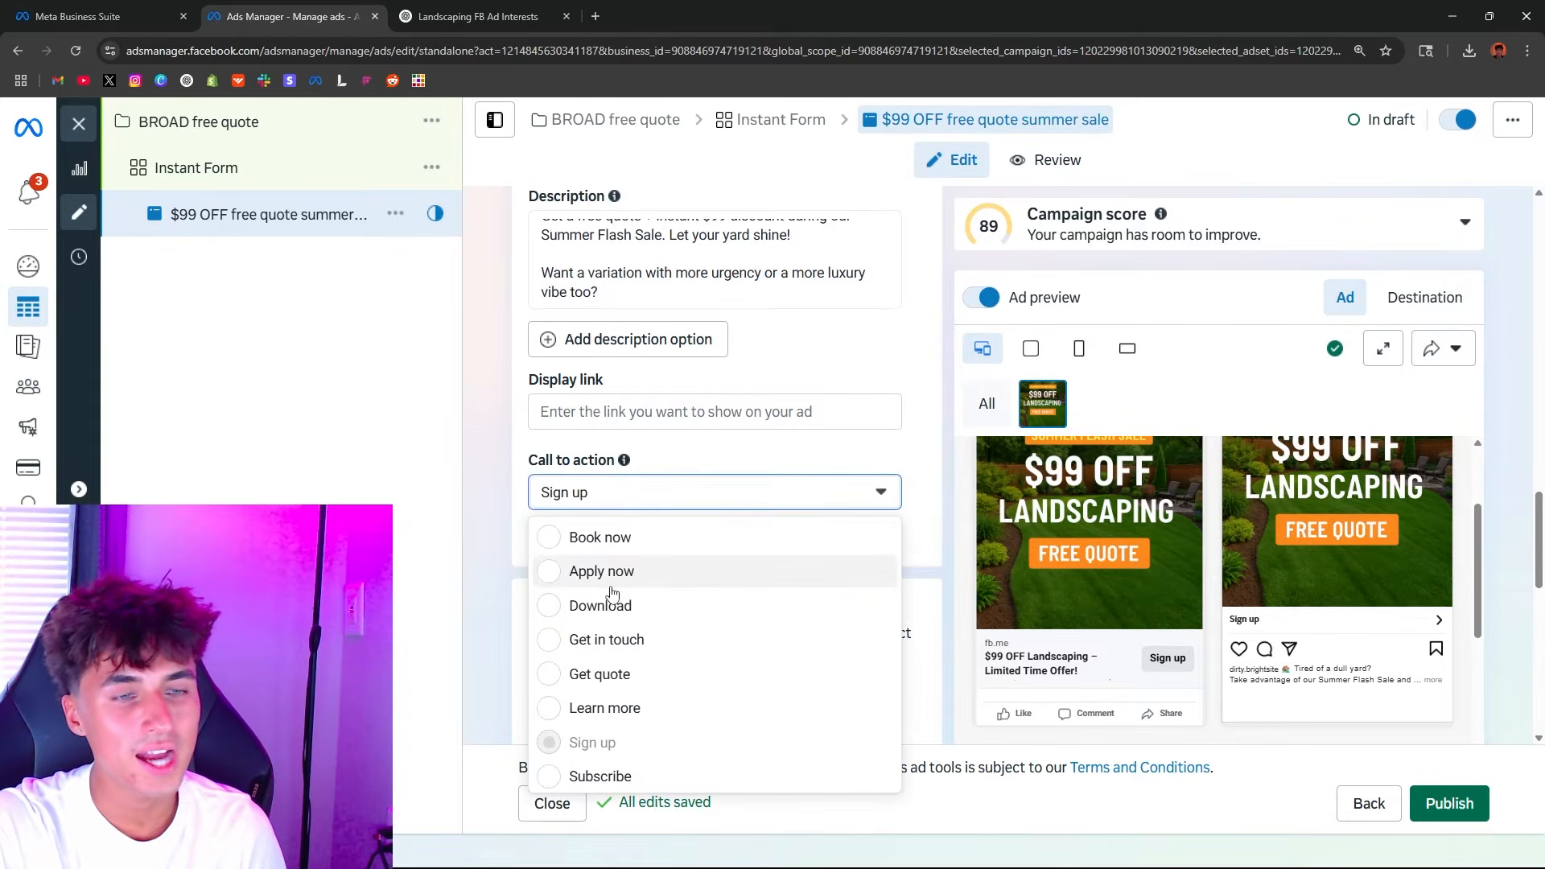
click(605, 674)
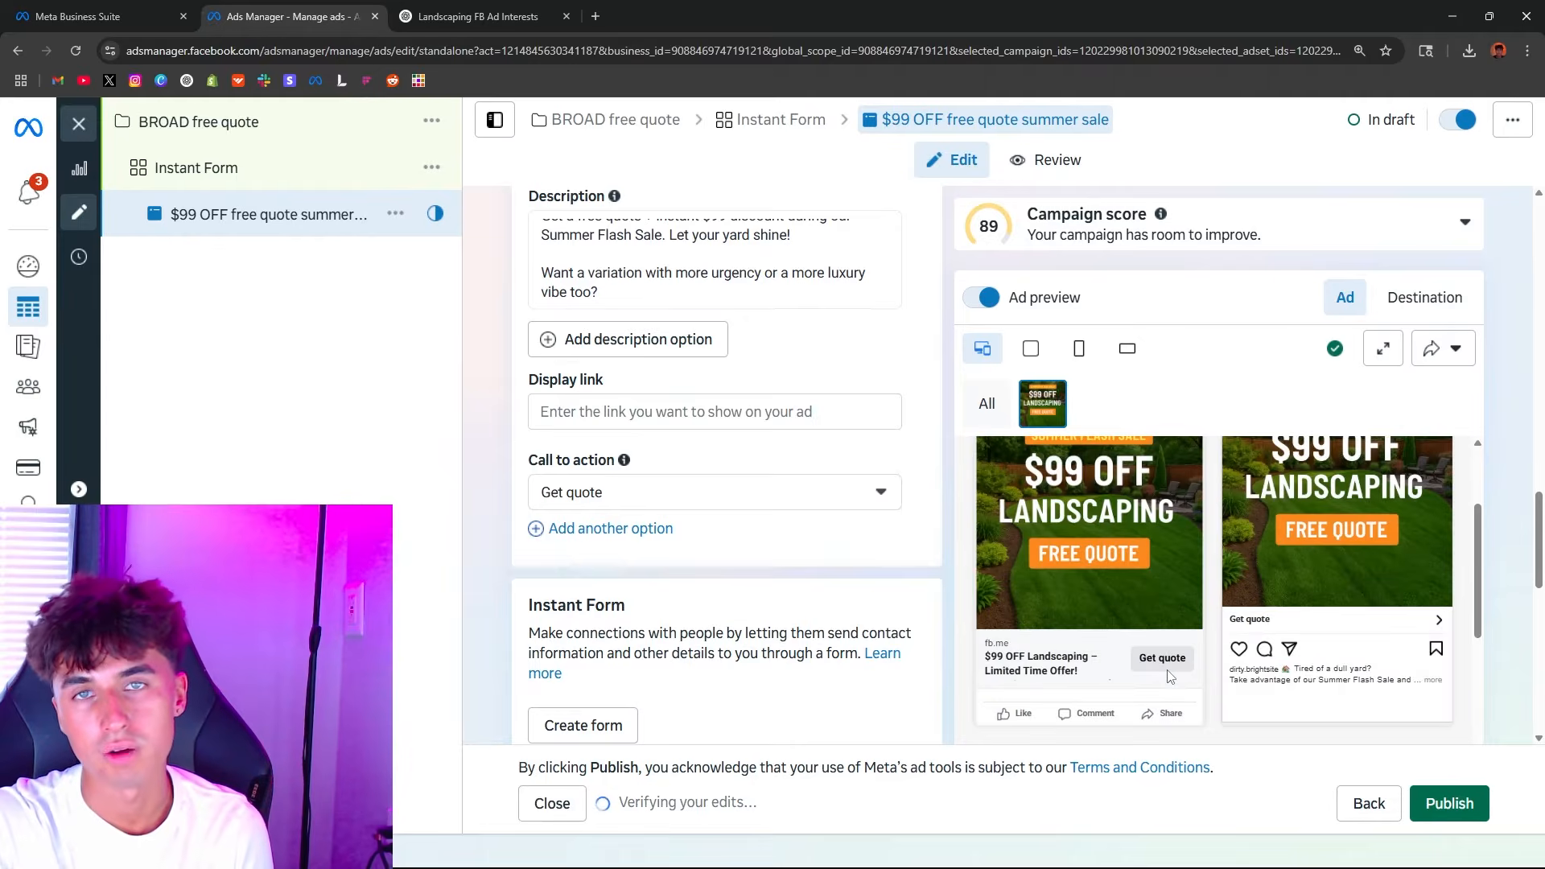
Step: Create a new instant form for the ad and name it "FREE QUOTE Leads"
scroll(611, 478, down, 3)
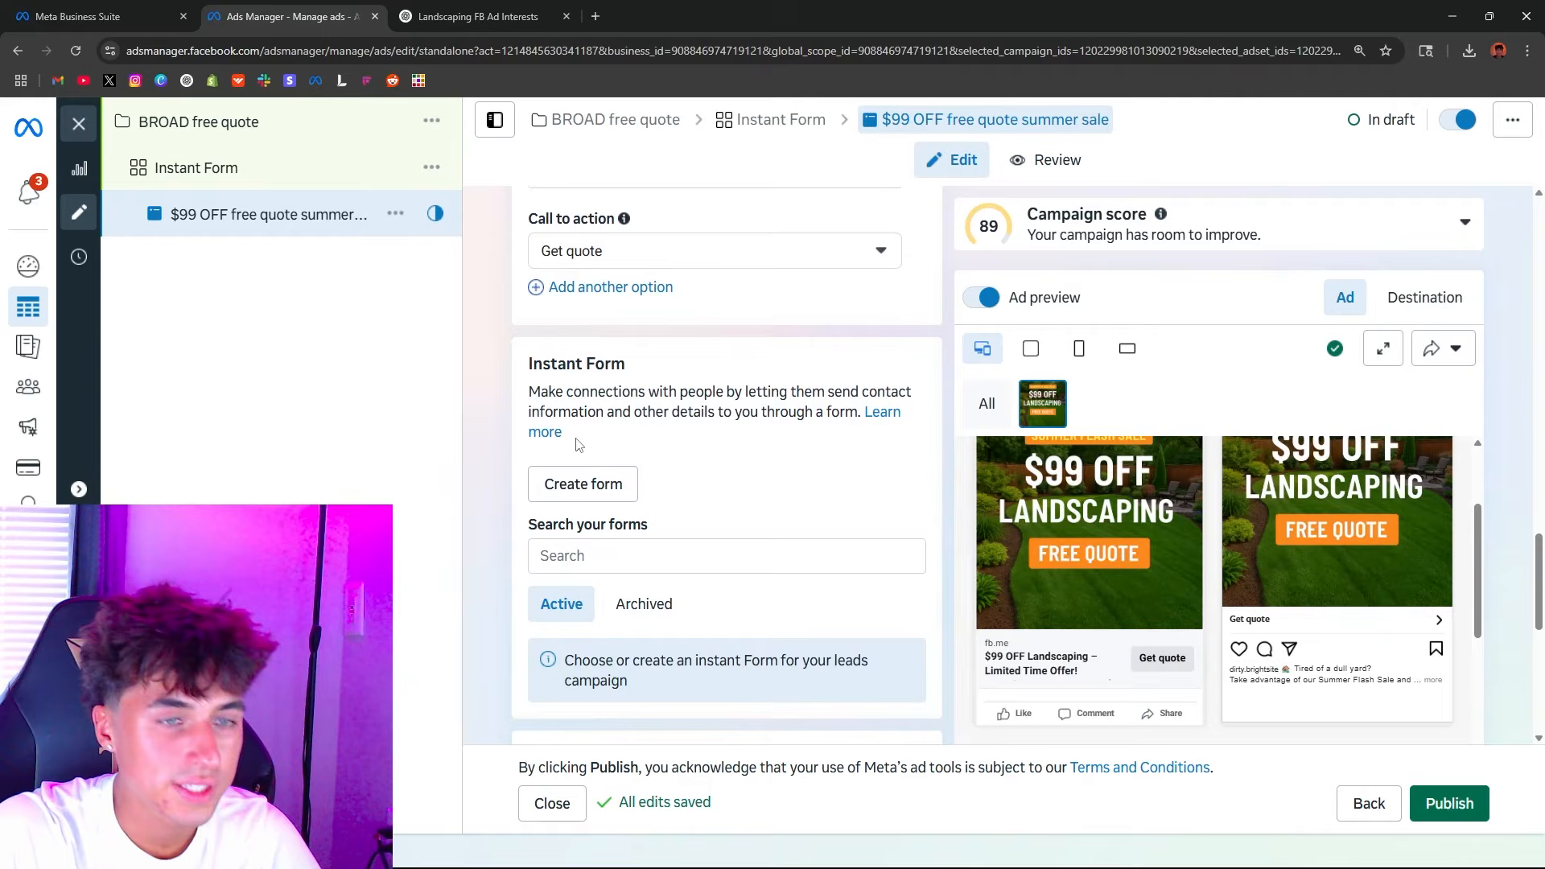
click(610, 478)
click(476, 274)
key(BackSpace)
key(BackSpace)
key(BackSpace)
key(BackSpace)
key(BackSpace)
key(BackSpace)
key(BackSpace)
key(BackSpace)
key(BackSpace)
key(BackSpace)
key(BackSpace)
key(BackSpace)
key(BackSpace)
key(BackSpace)
key(BackSpace)
key(BackSpace)
key(BackSpace)
key(BackSpace)
key(BackSpace)
key(BackSpace)
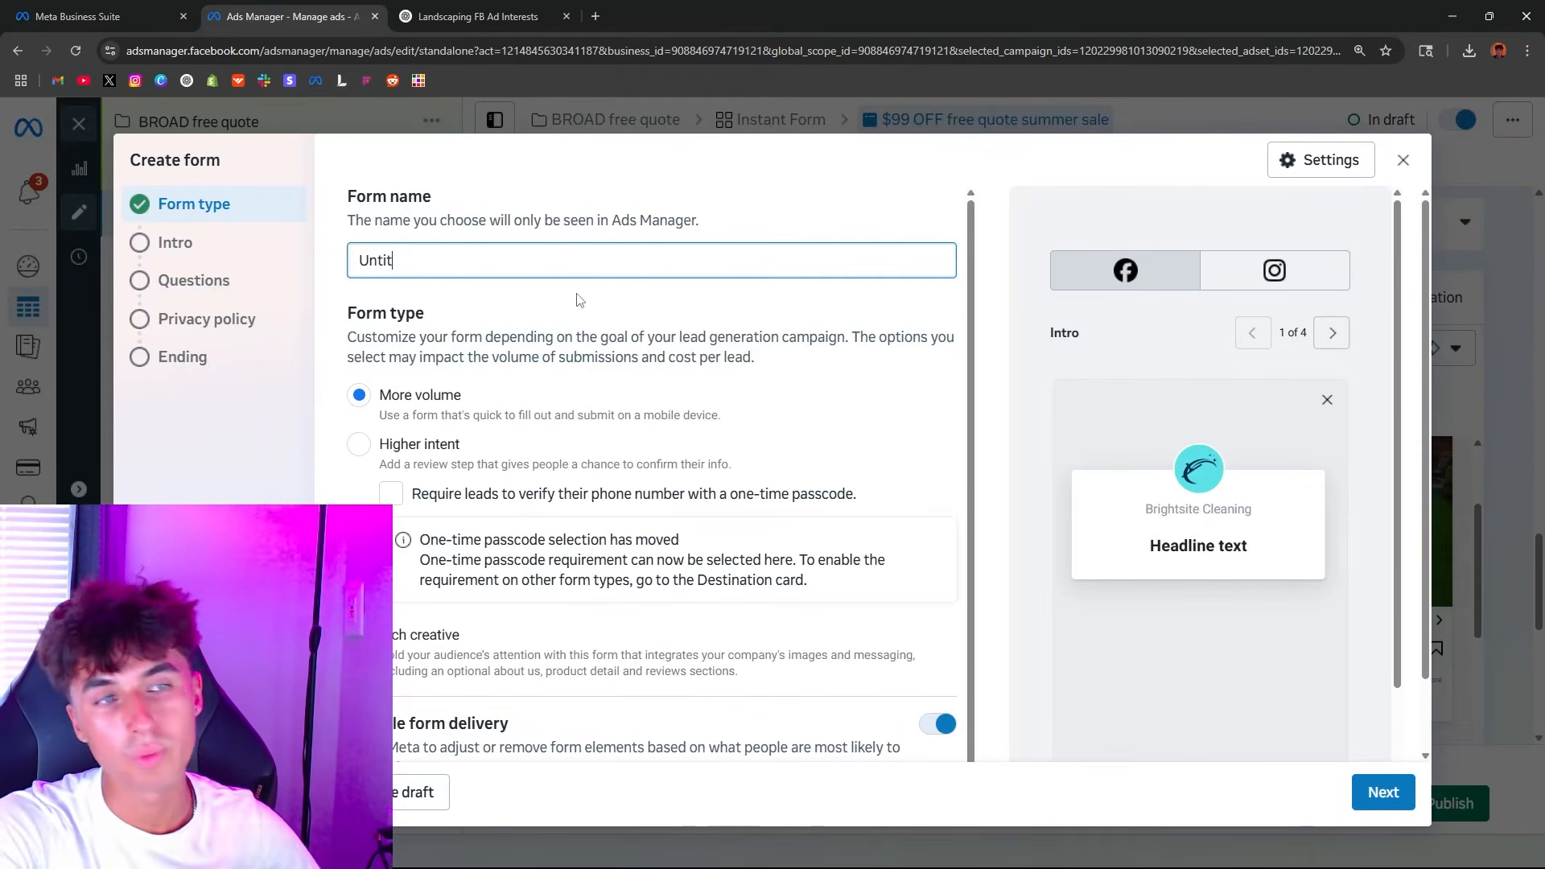
key(BackSpace)
key(BackSpace)
key(BackSpace)
key(BackSpace)
key(BackSpace)
text(Leads)
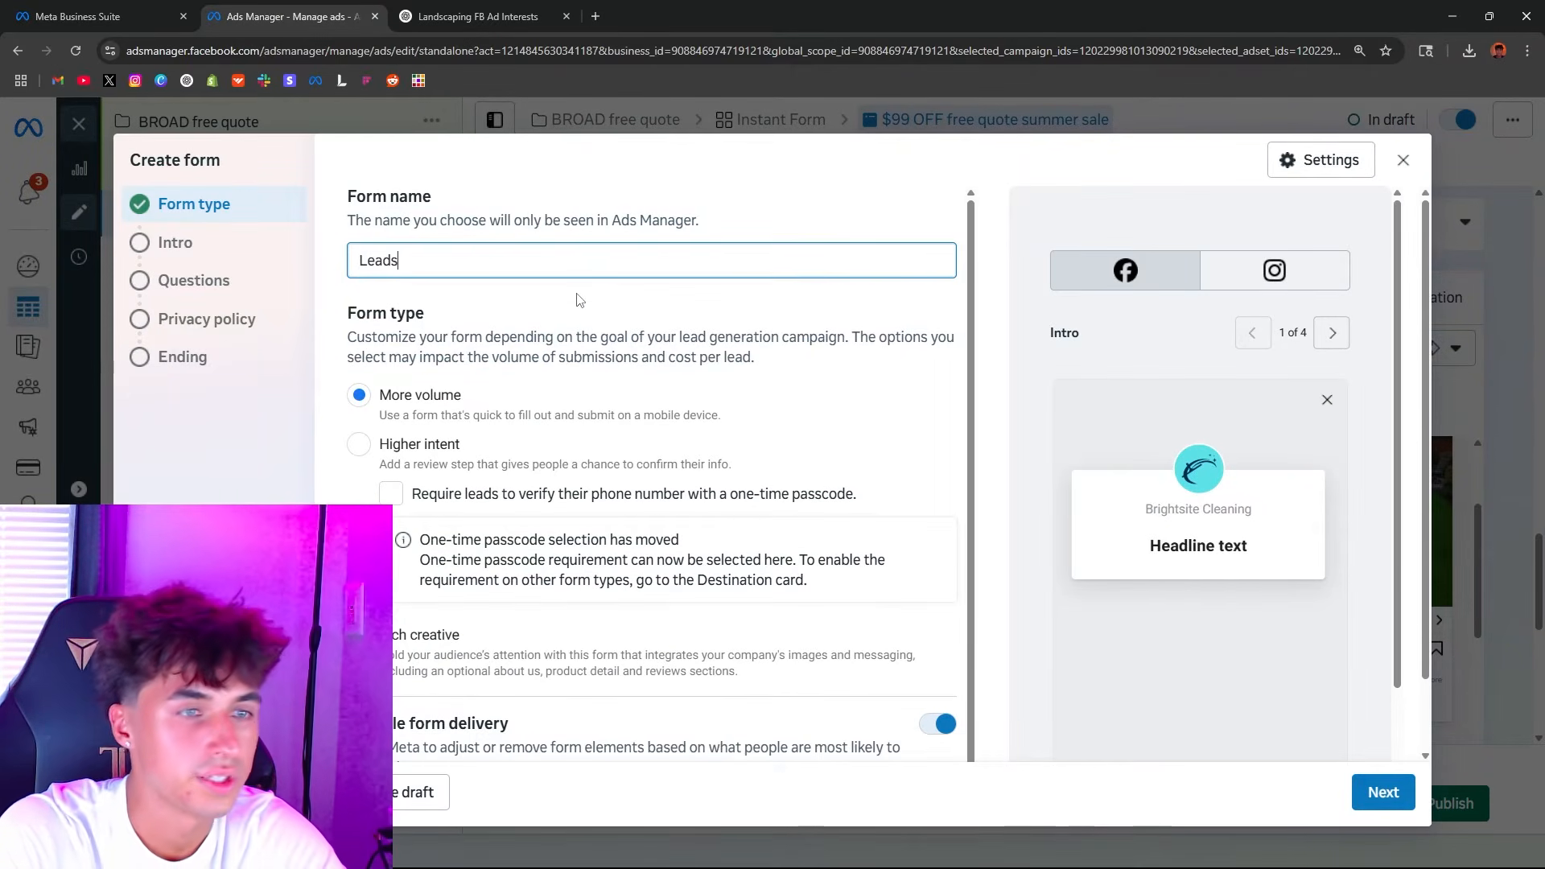
drag(579, 300, 461, 292)
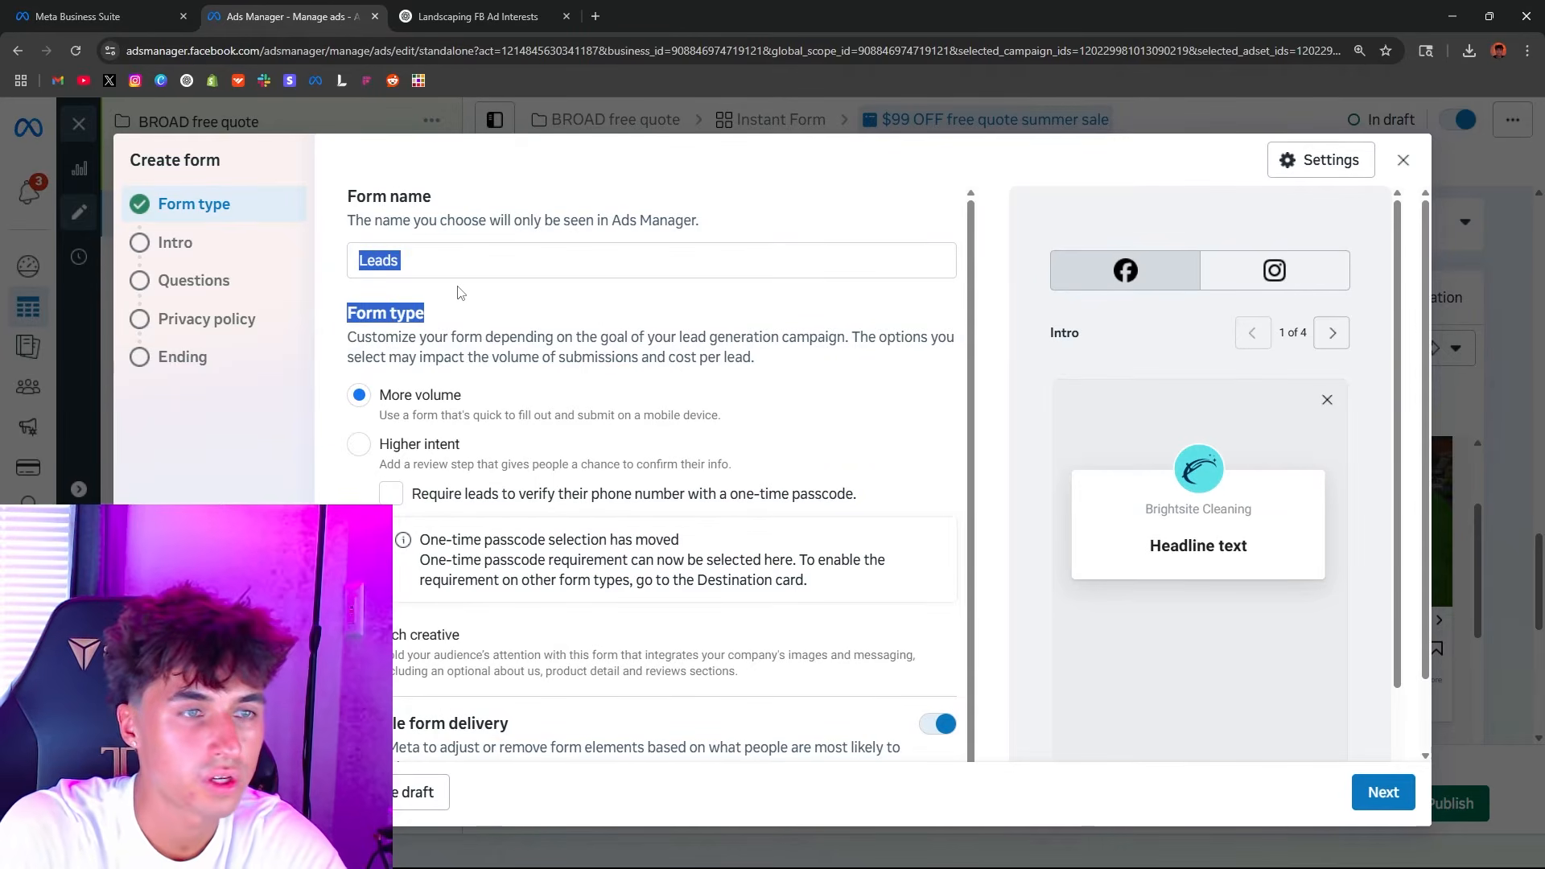
click(441, 264)
text(FREE QUOTE Leads)
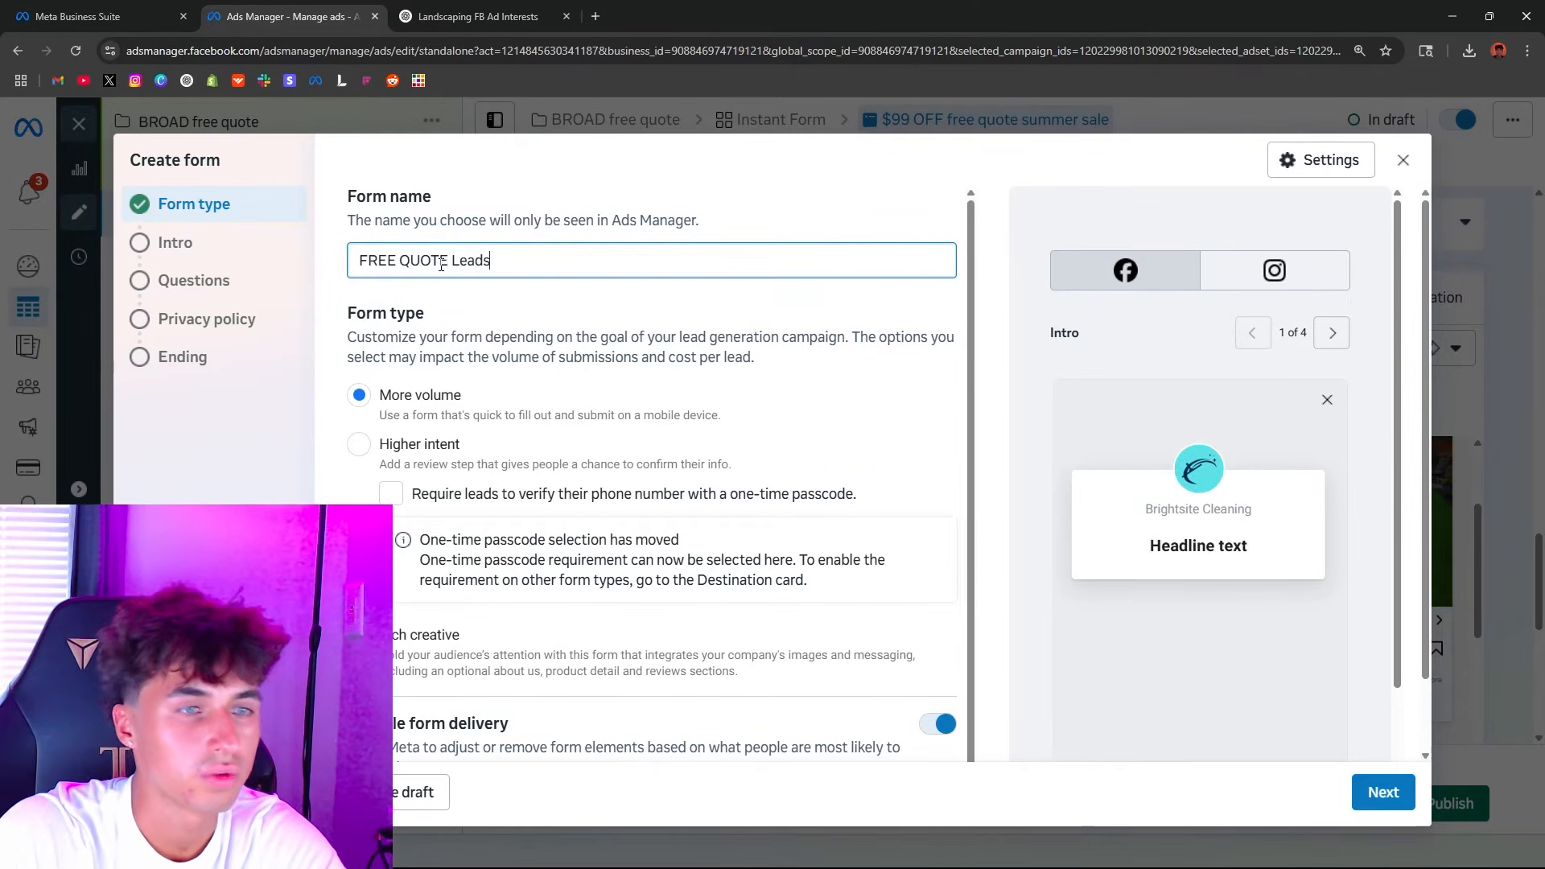
Step: Review the form type options, keep More volume, and proceed to the form's Intro greeting fields
click(485, 324)
scroll(403, 503, down, 2)
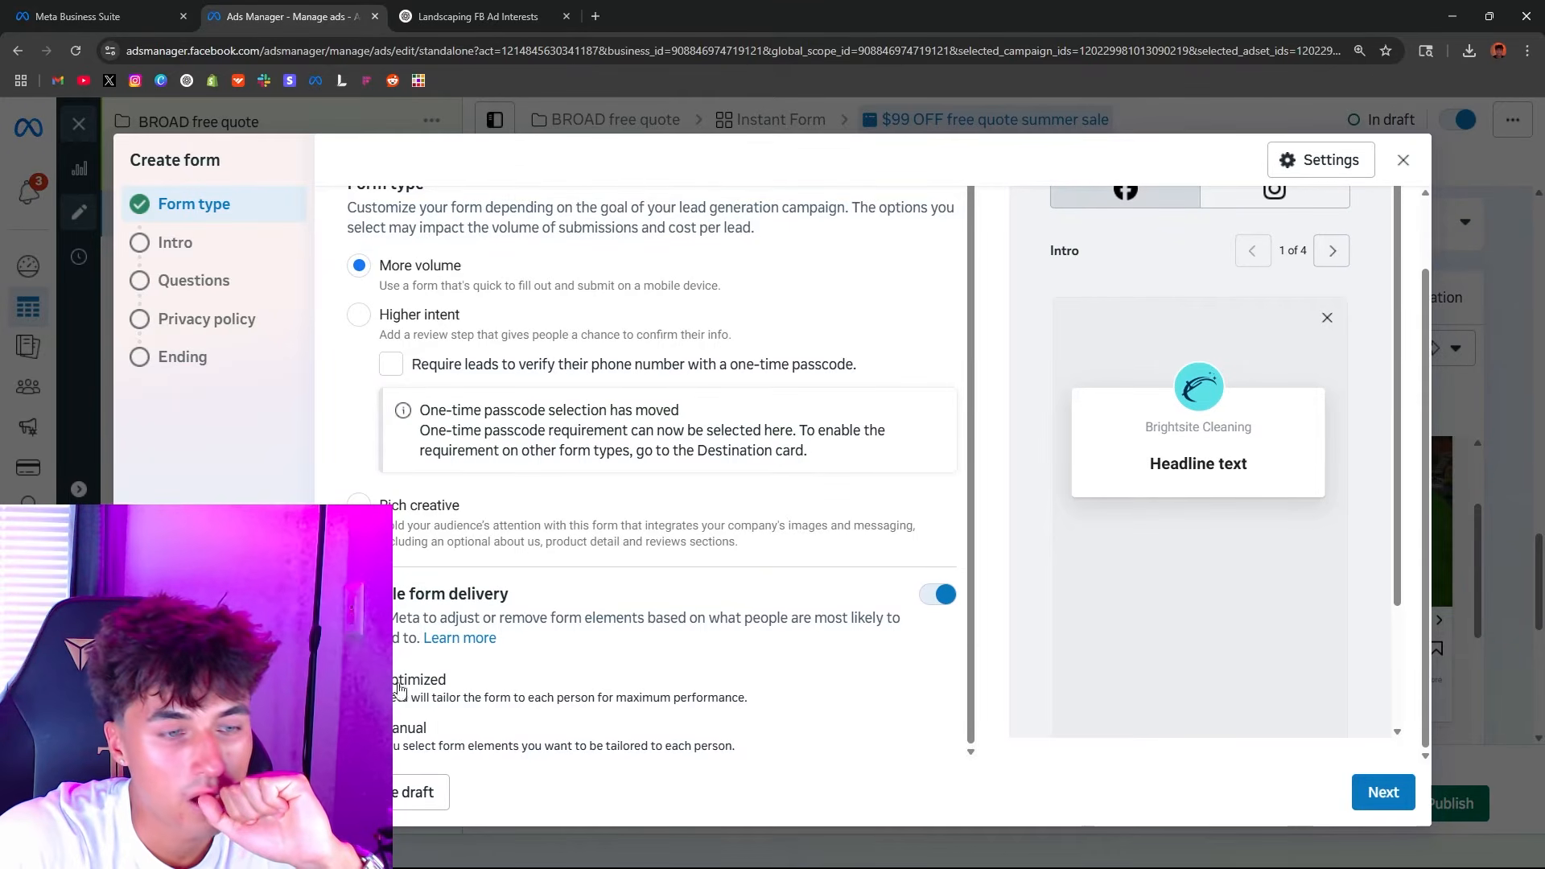
scroll(547, 660, up, 1)
scroll(547, 660, down, 1)
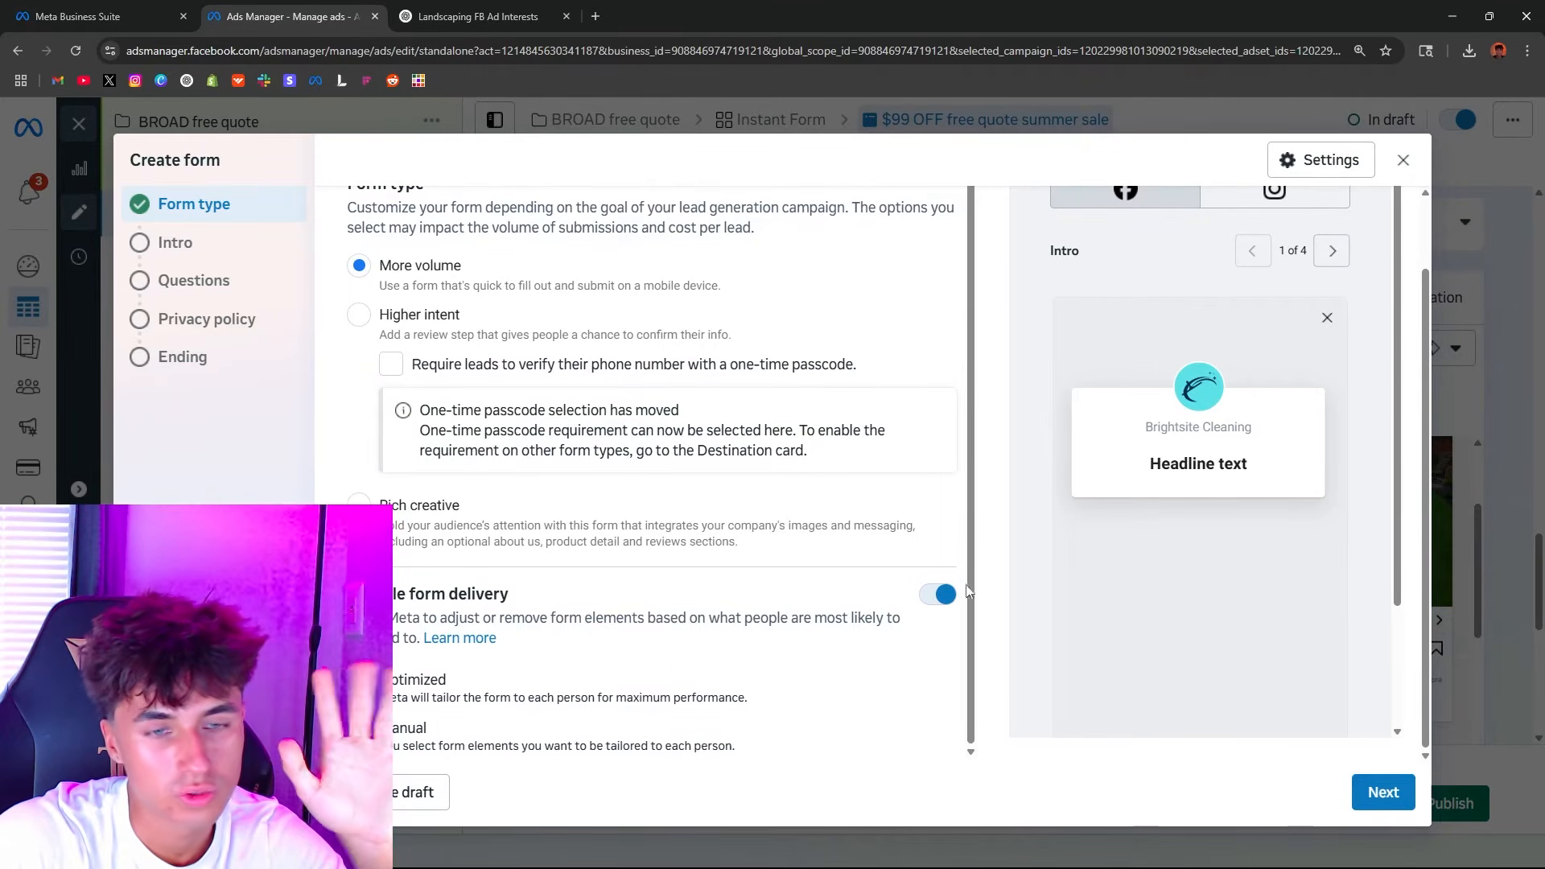
click(1383, 792)
click(406, 295)
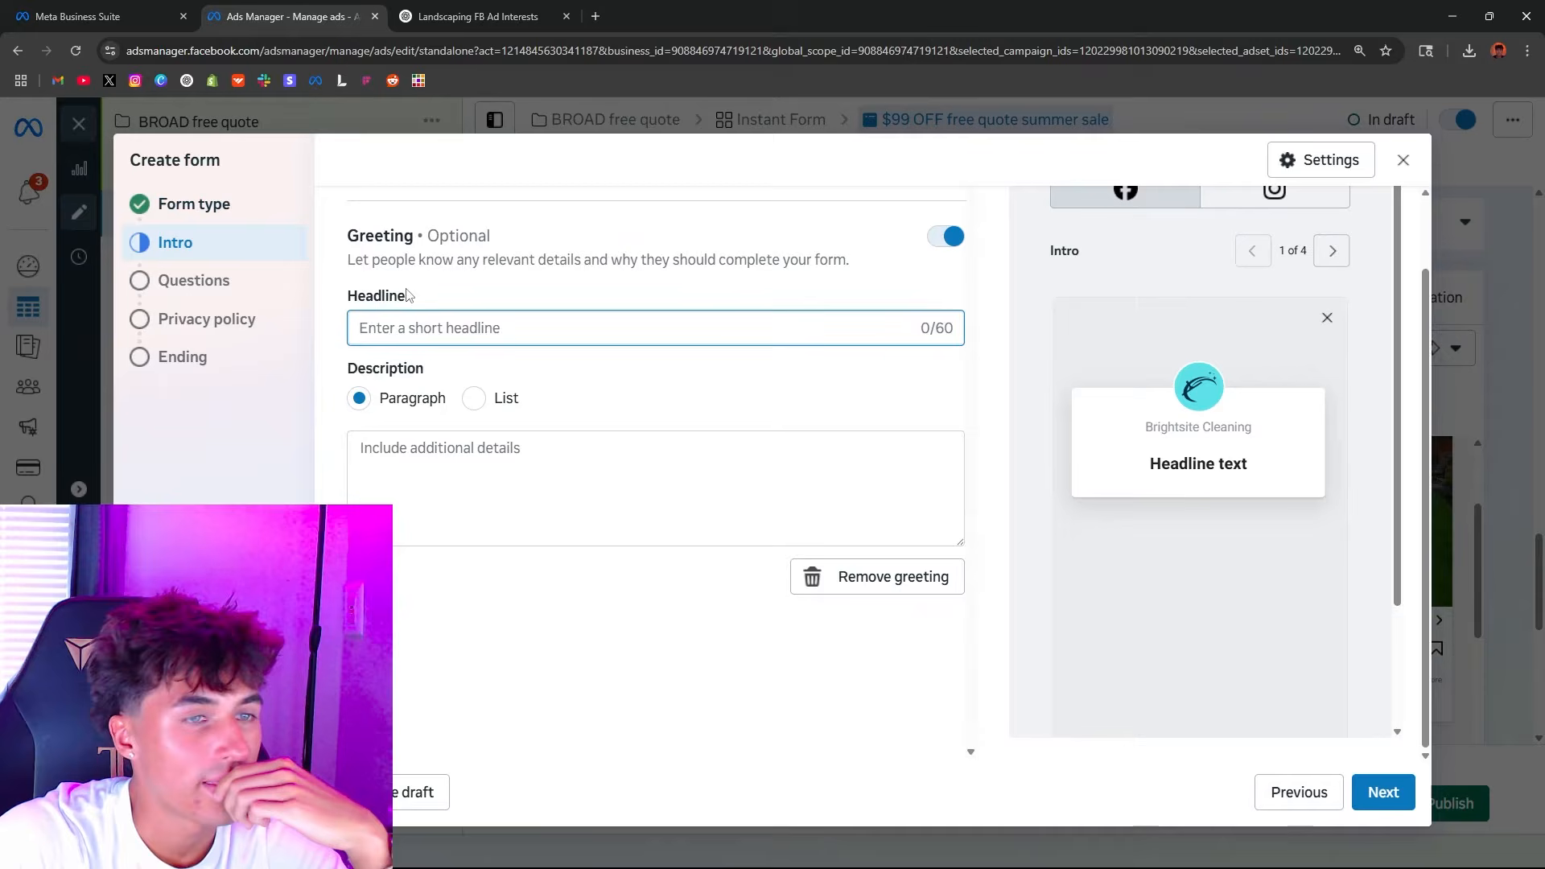
click(411, 458)
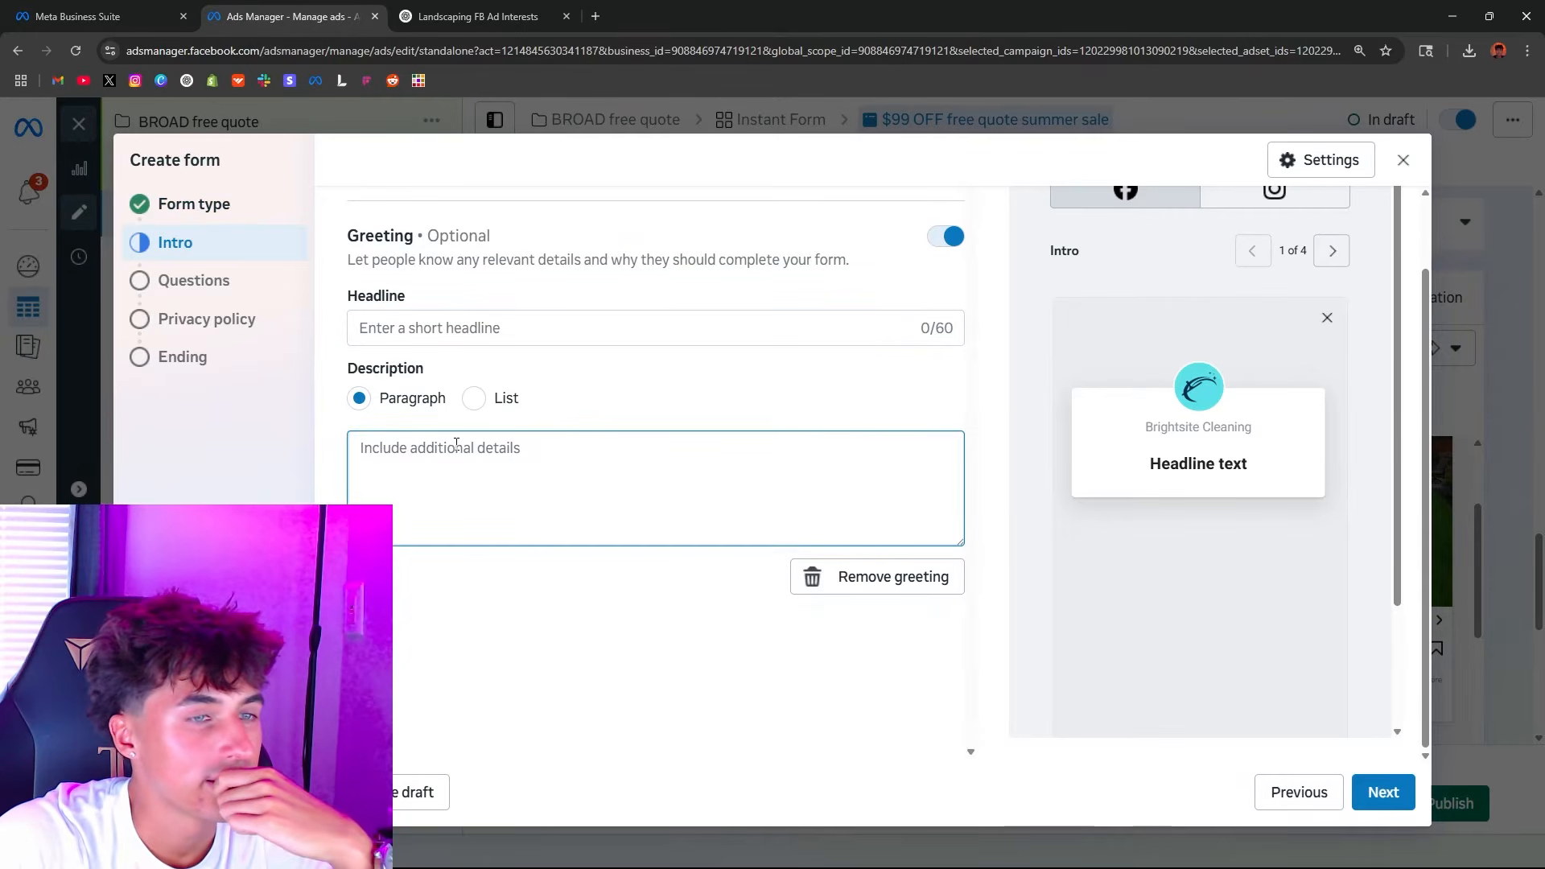
Step: Switch to ChatGPT and send the prompt "now make me a headline and a description (for the instant form)"
click(479, 16)
click(555, 784)
text(now make m)
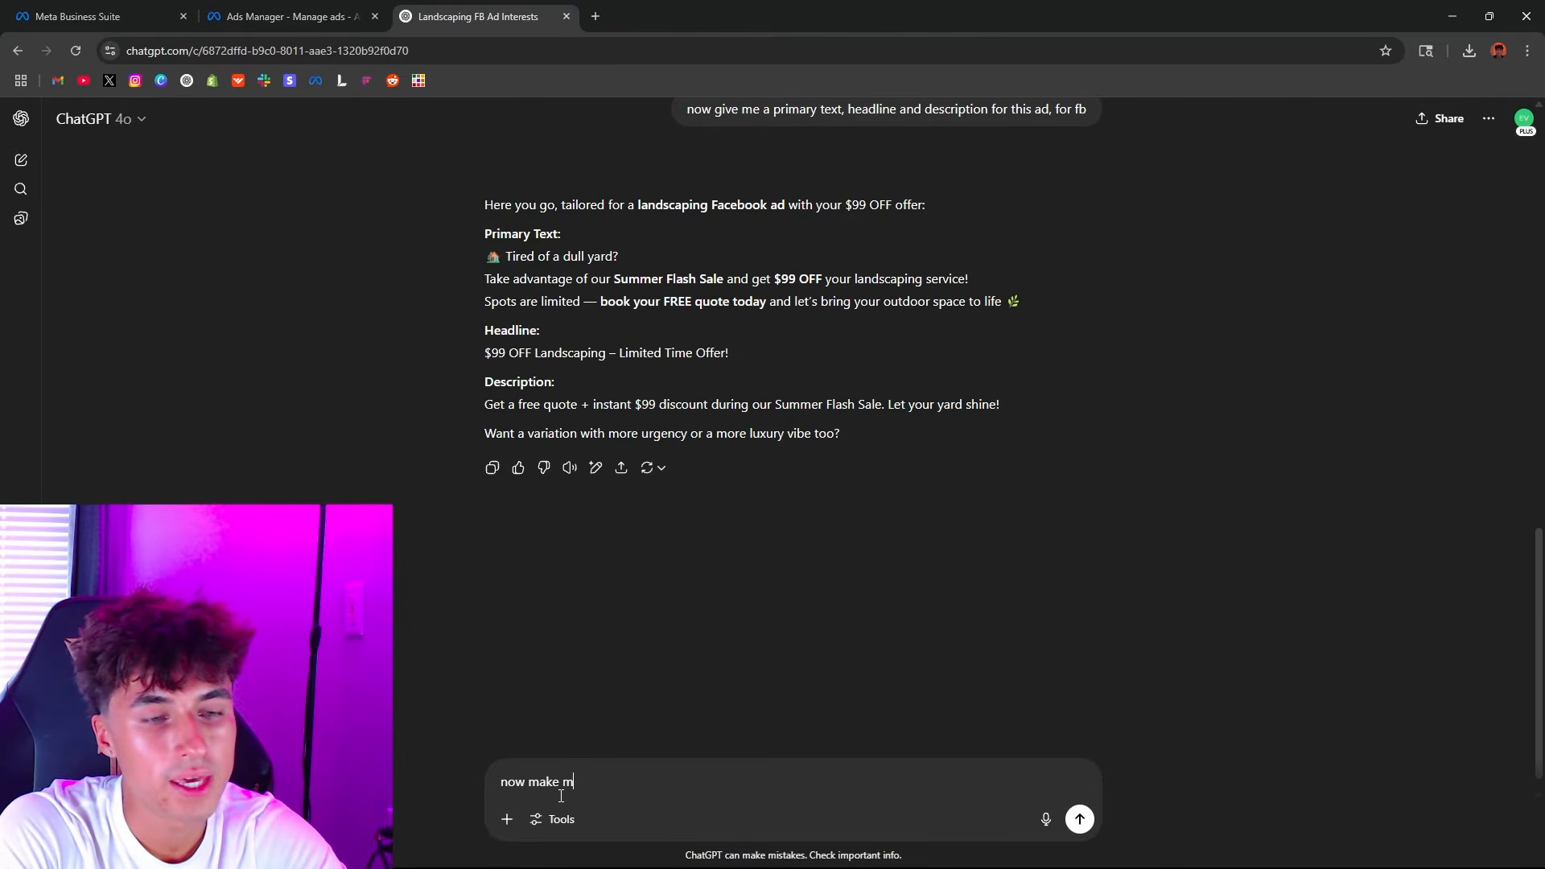
text(e a headline and a d)
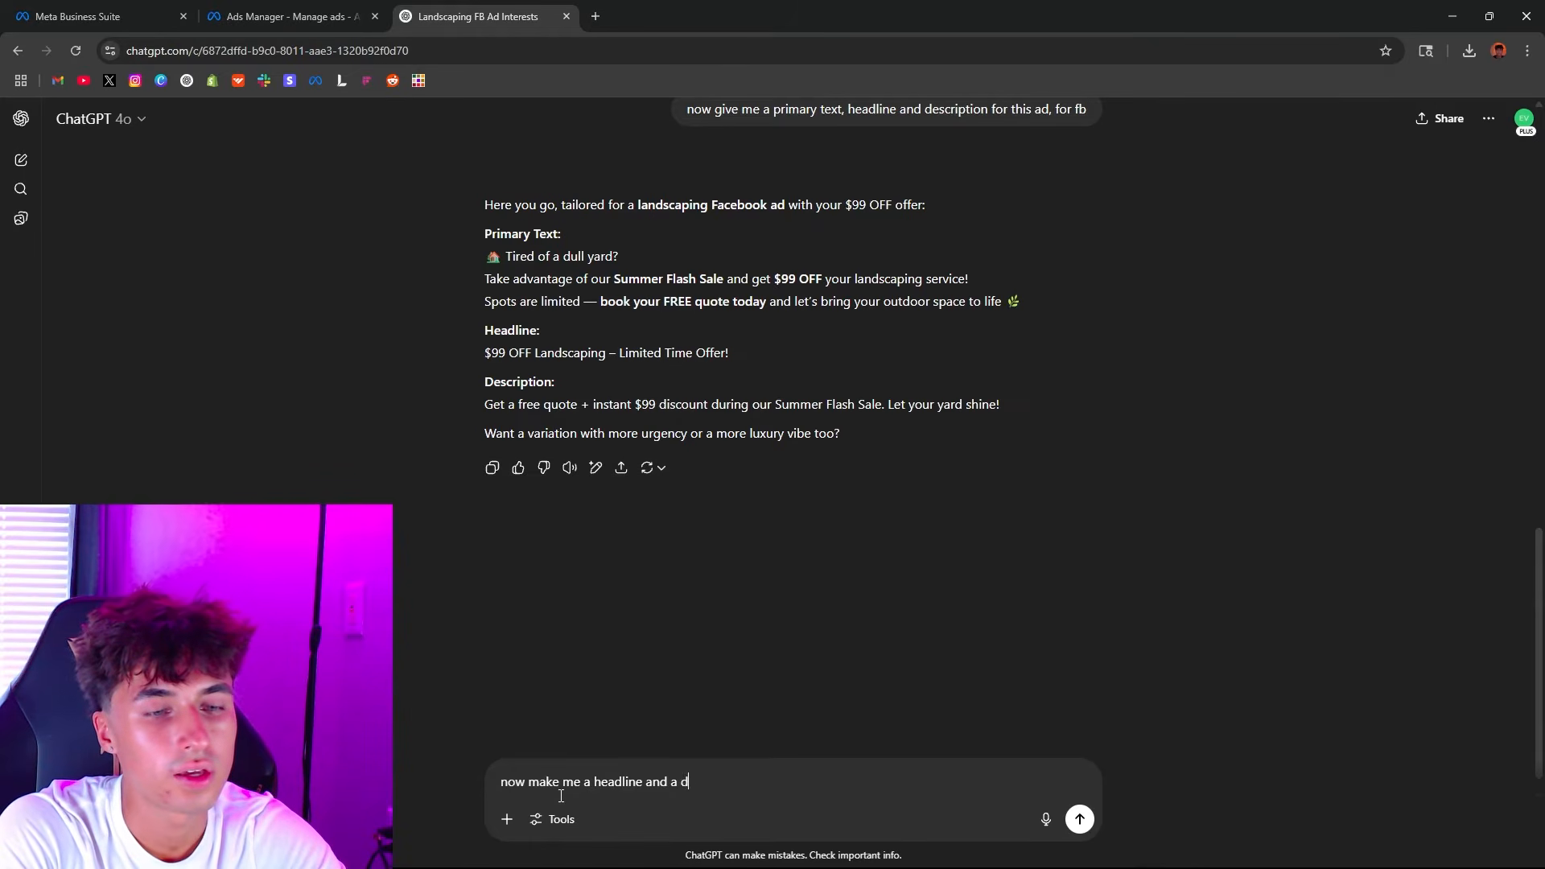
text(escription (for )
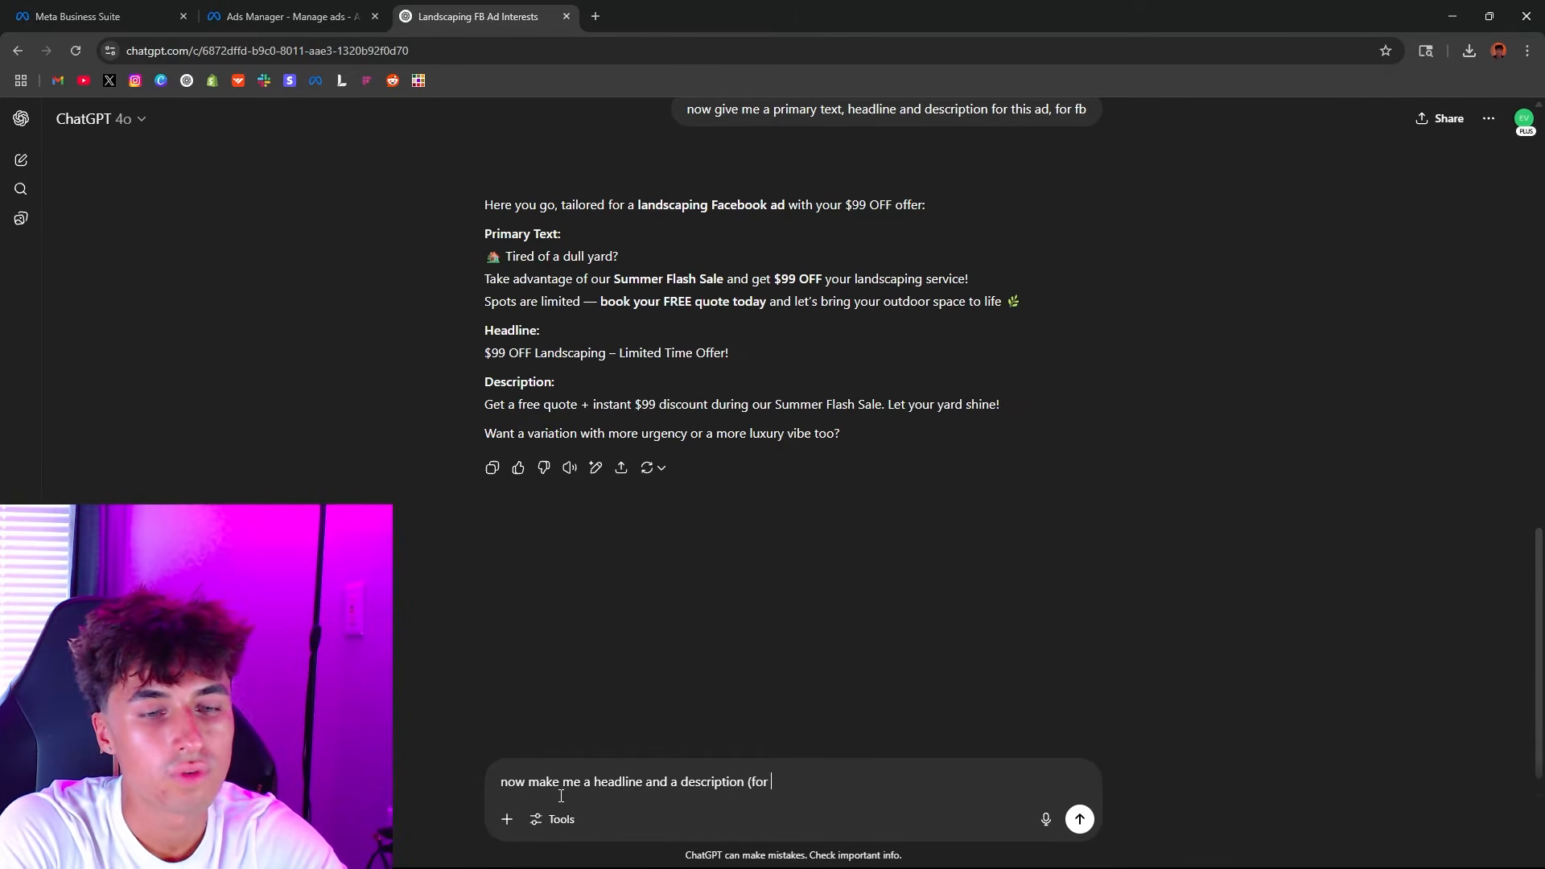
text(the instant form))
key(Return)
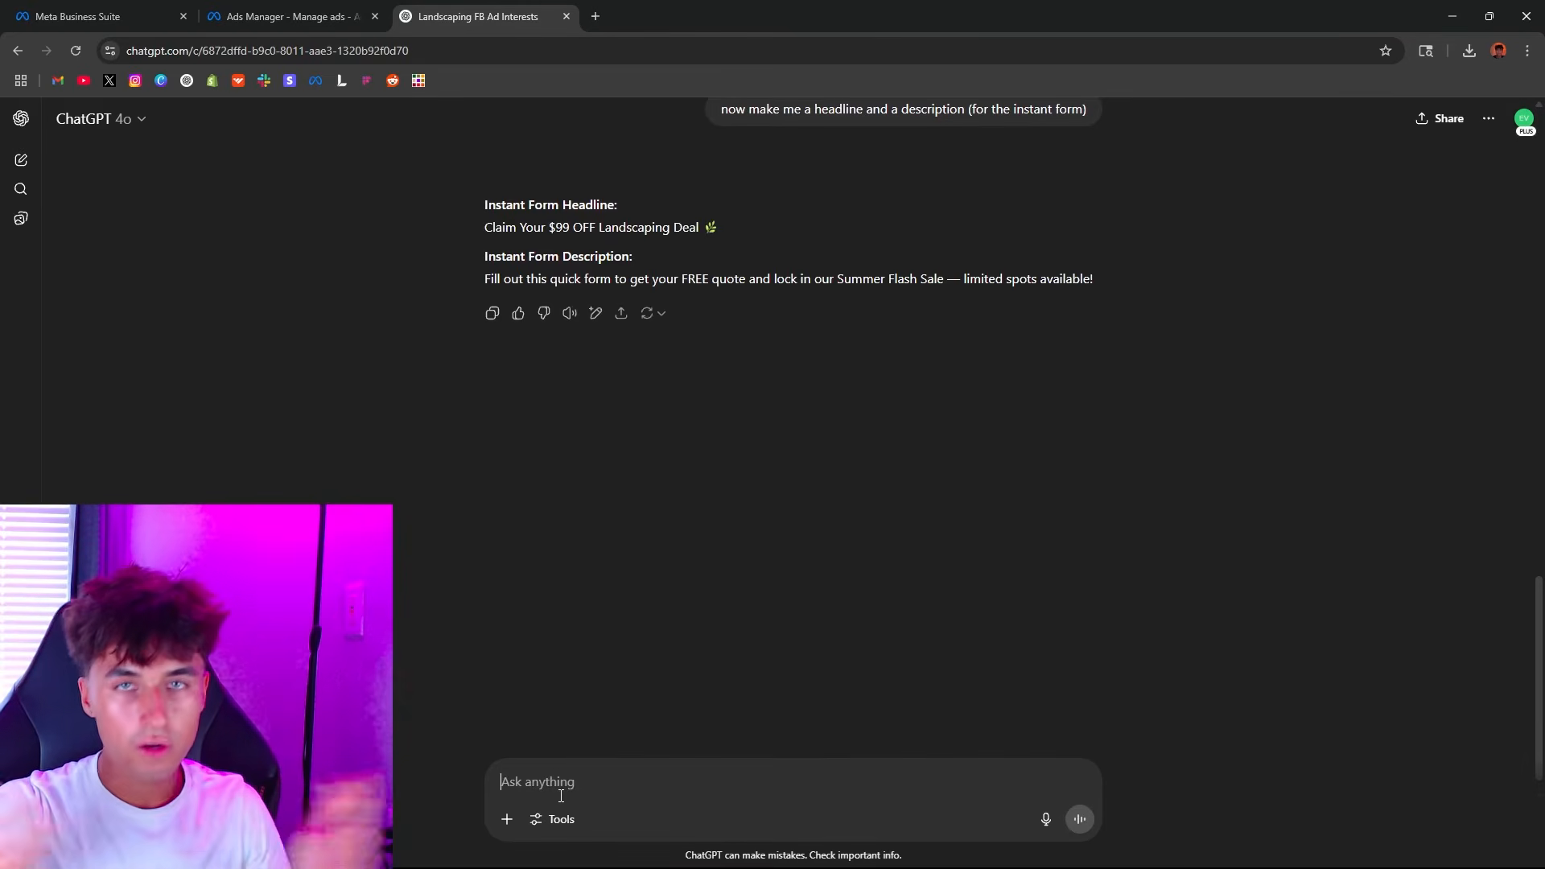
Step: Copy the headline "Claim Your $99 OFF Landscaping Deal" with its emoji from ChatGPT into the form's greeting headline
triple_click(799, 235)
key(ctrl+c)
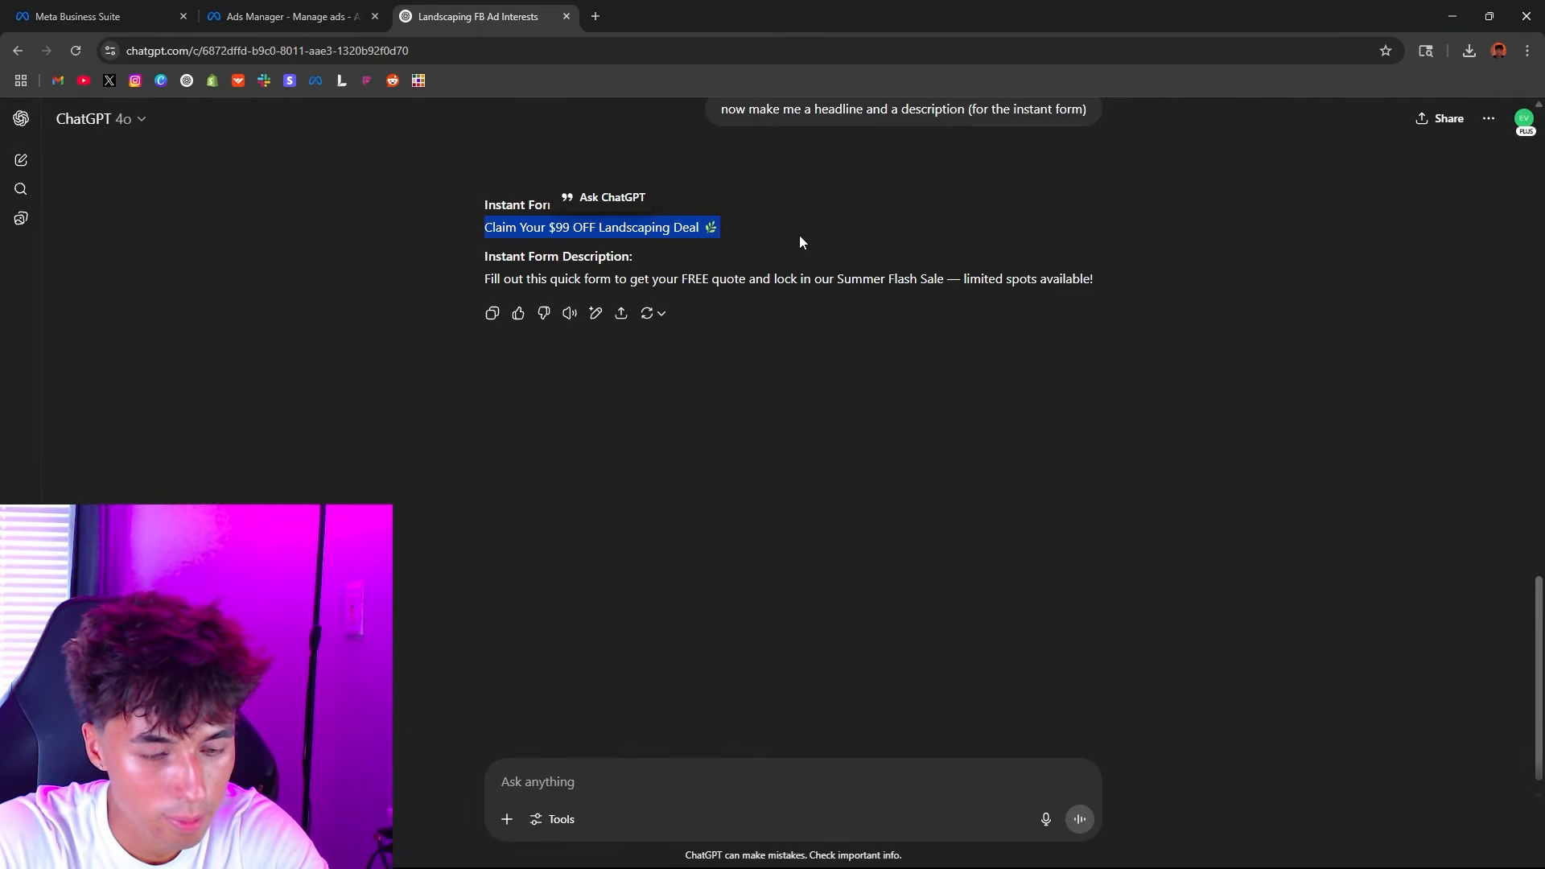
click(290, 16)
key(ctrl+v)
Step: Copy ChatGPT's instant form description, starting "Fill out this quick form to get your FREE quote", into the greeting's description
click(483, 16)
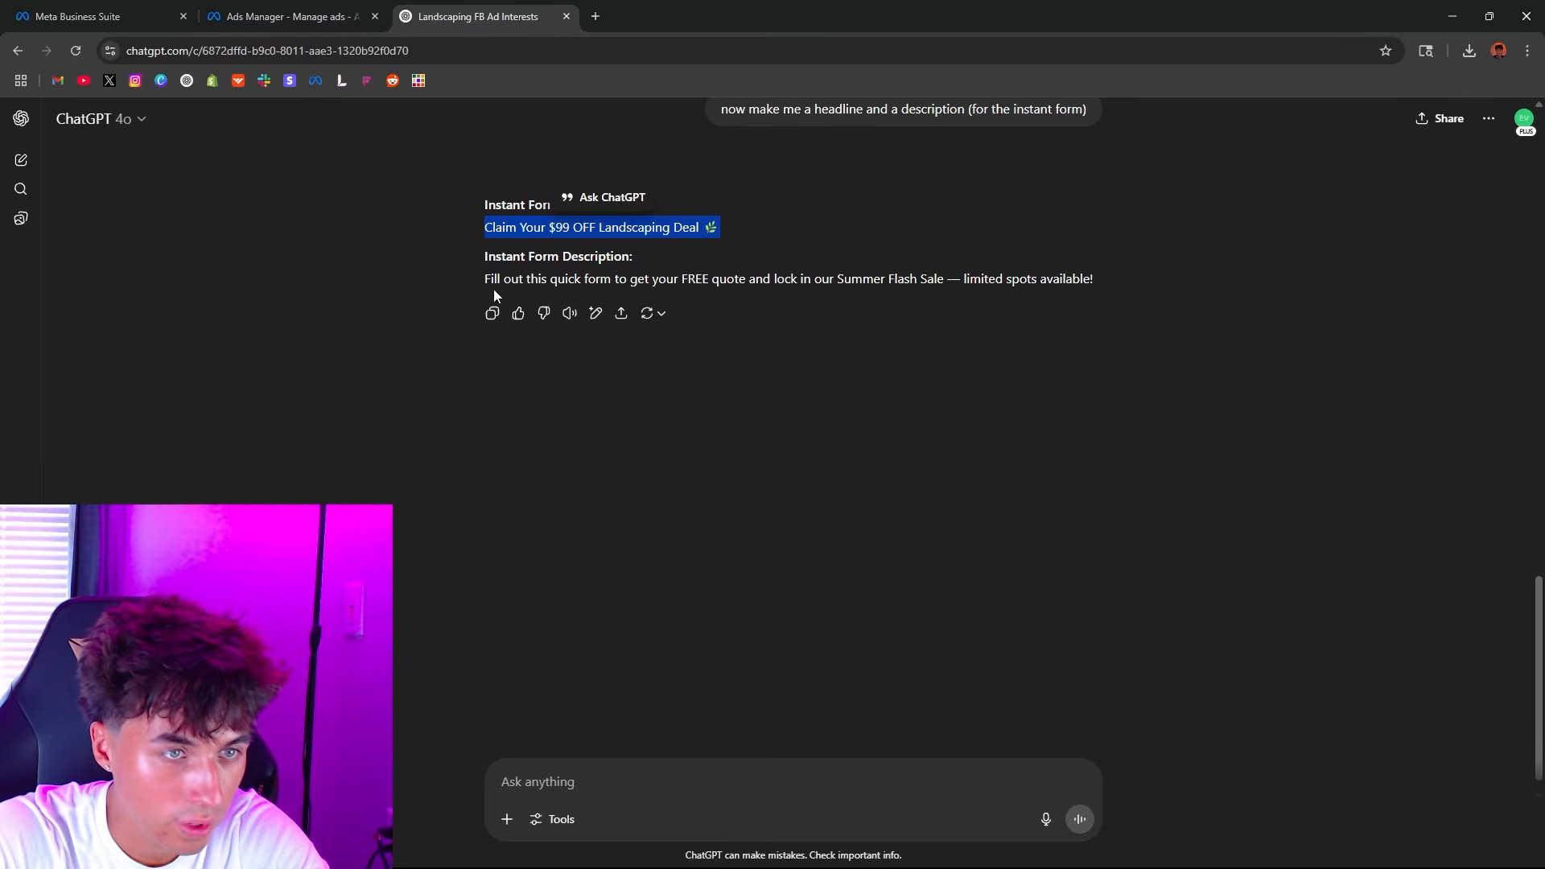
triple_click(938, 278)
key(ctrl+c)
click(290, 16)
click(436, 438)
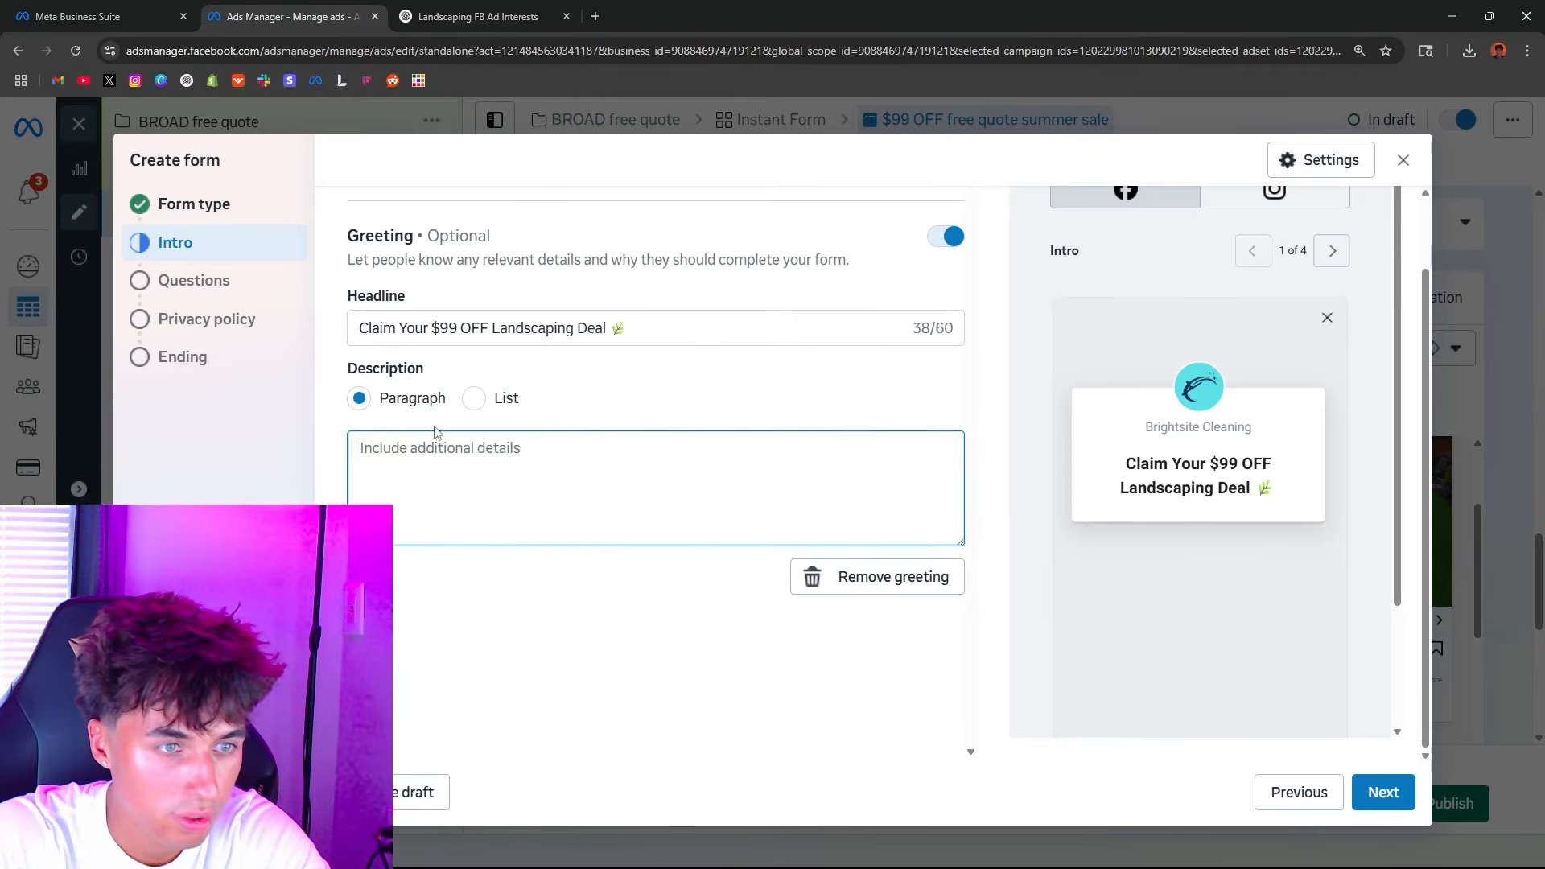
key(ctrl+v)
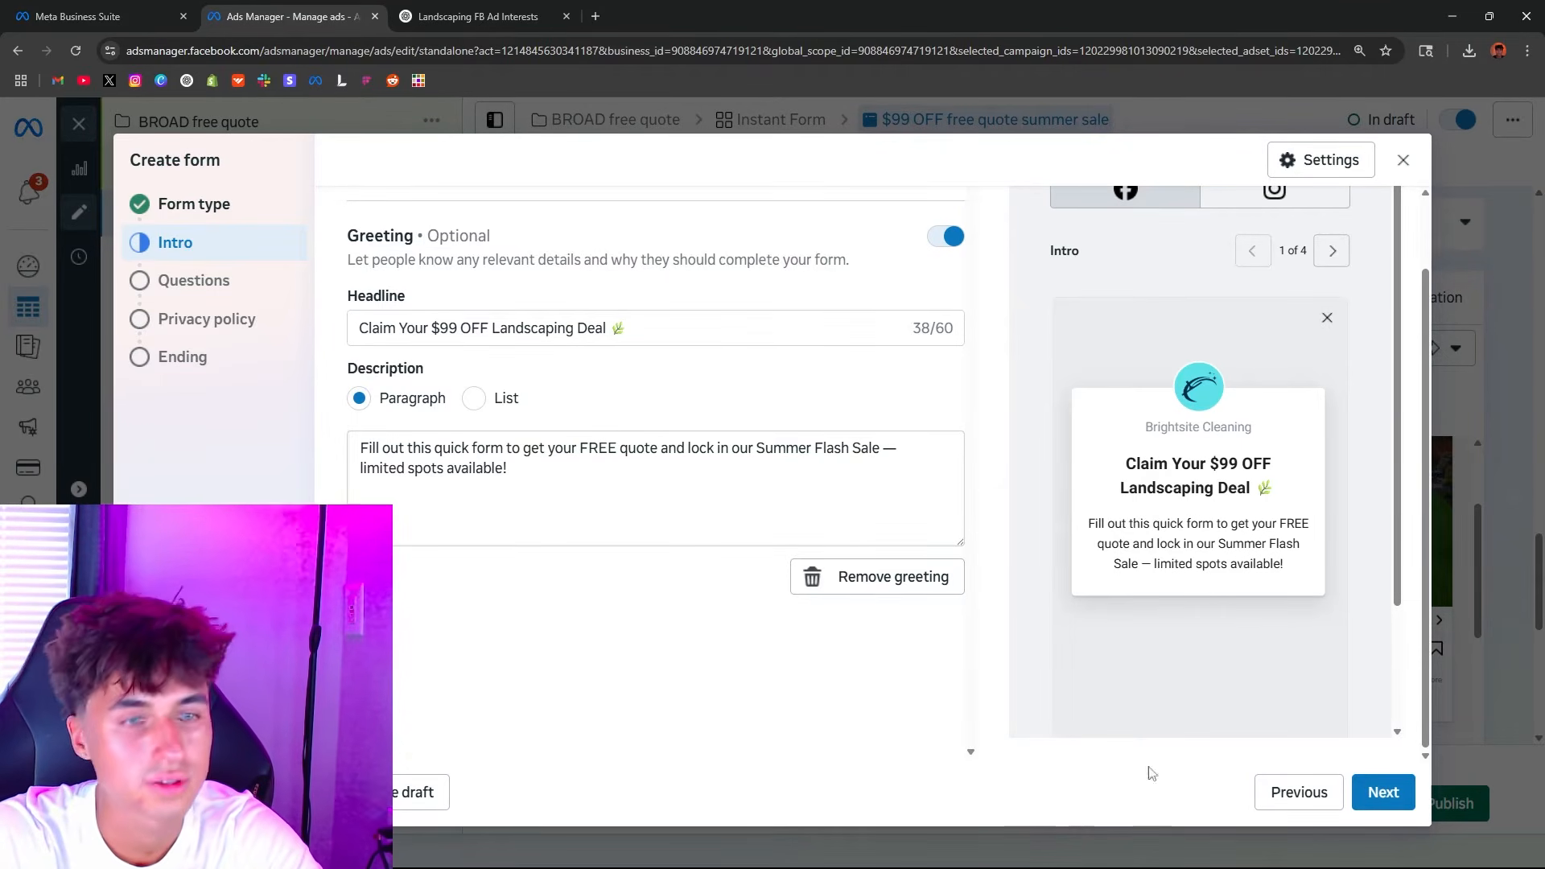
Step: Proceed to the Questions section of the instant form
click(1383, 792)
drag(346, 197, 434, 197)
click(389, 227)
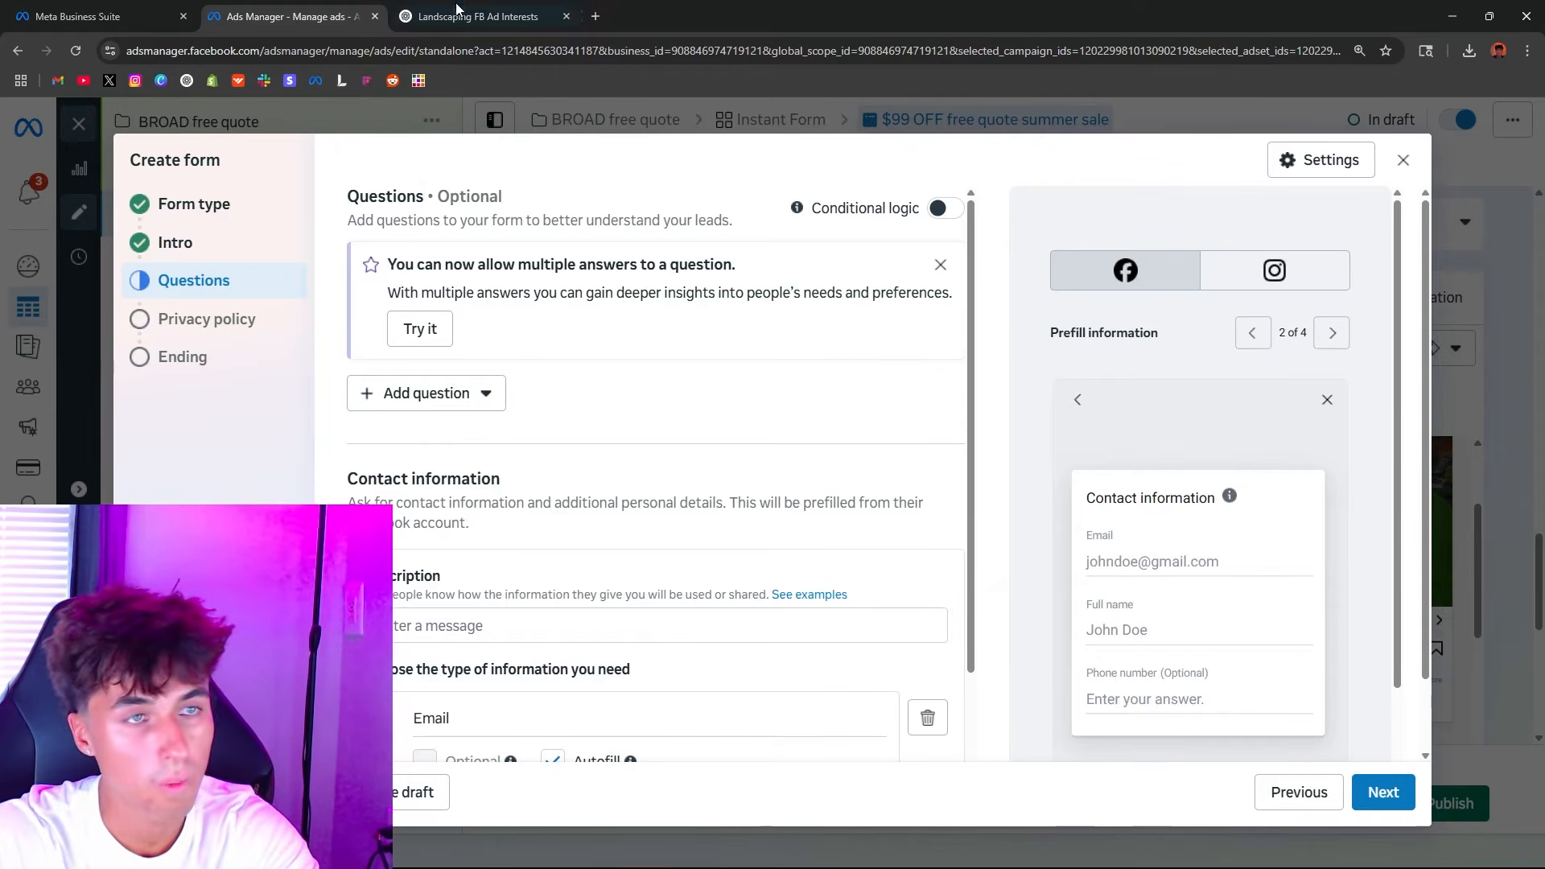
Step: Switch to ChatGPT and send "now make me the questions make it multiple choice qualify them as much as possible only have 2-3 questions max"
key(ctrl+Tab)
text(now make )
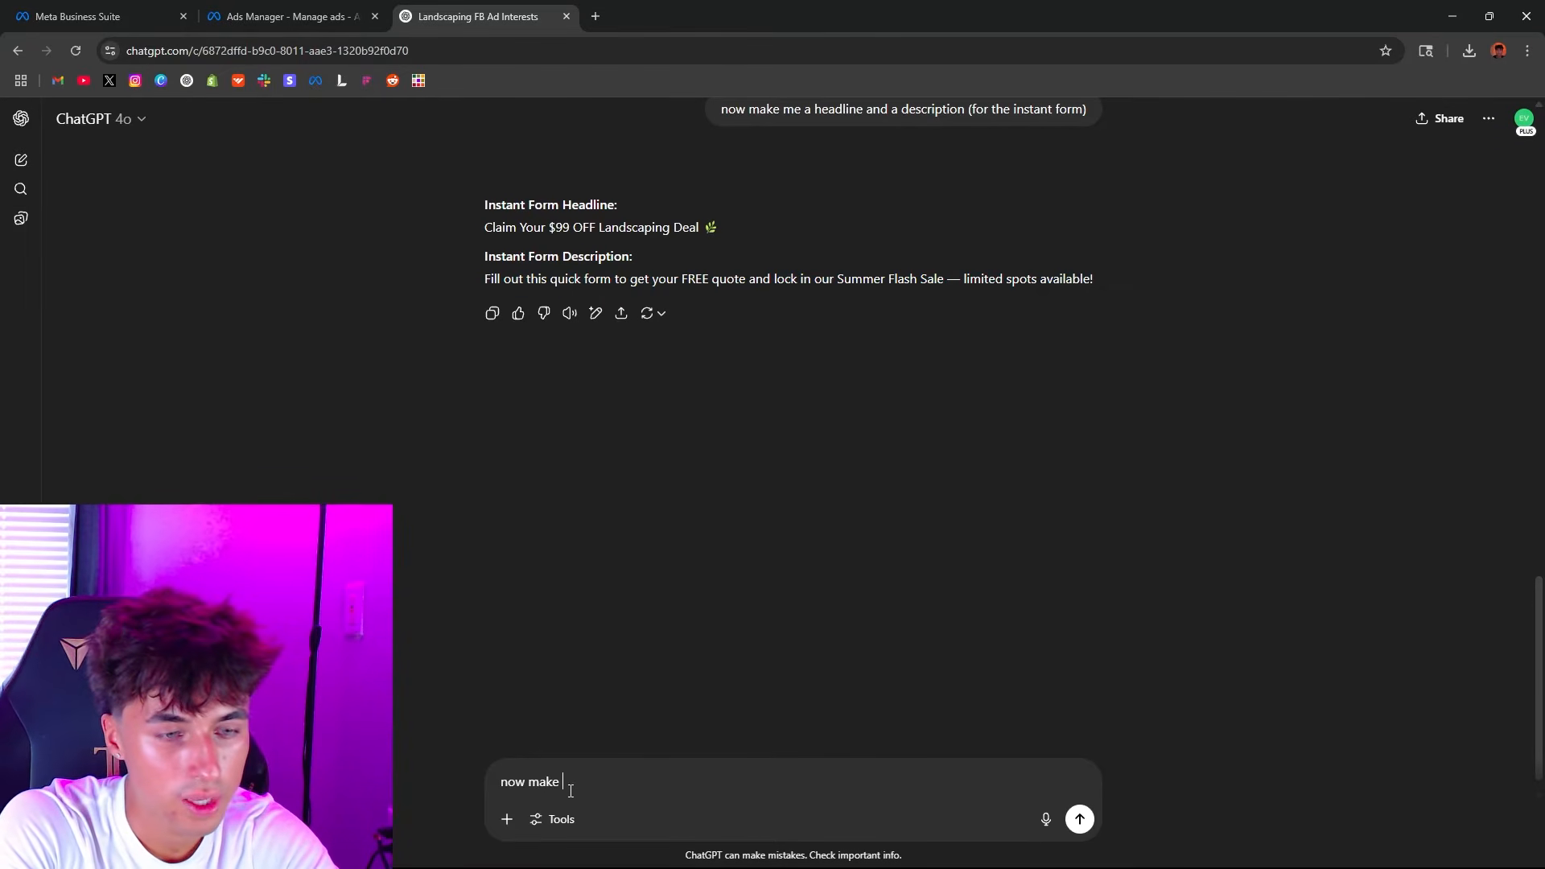
text(me the questions make it )
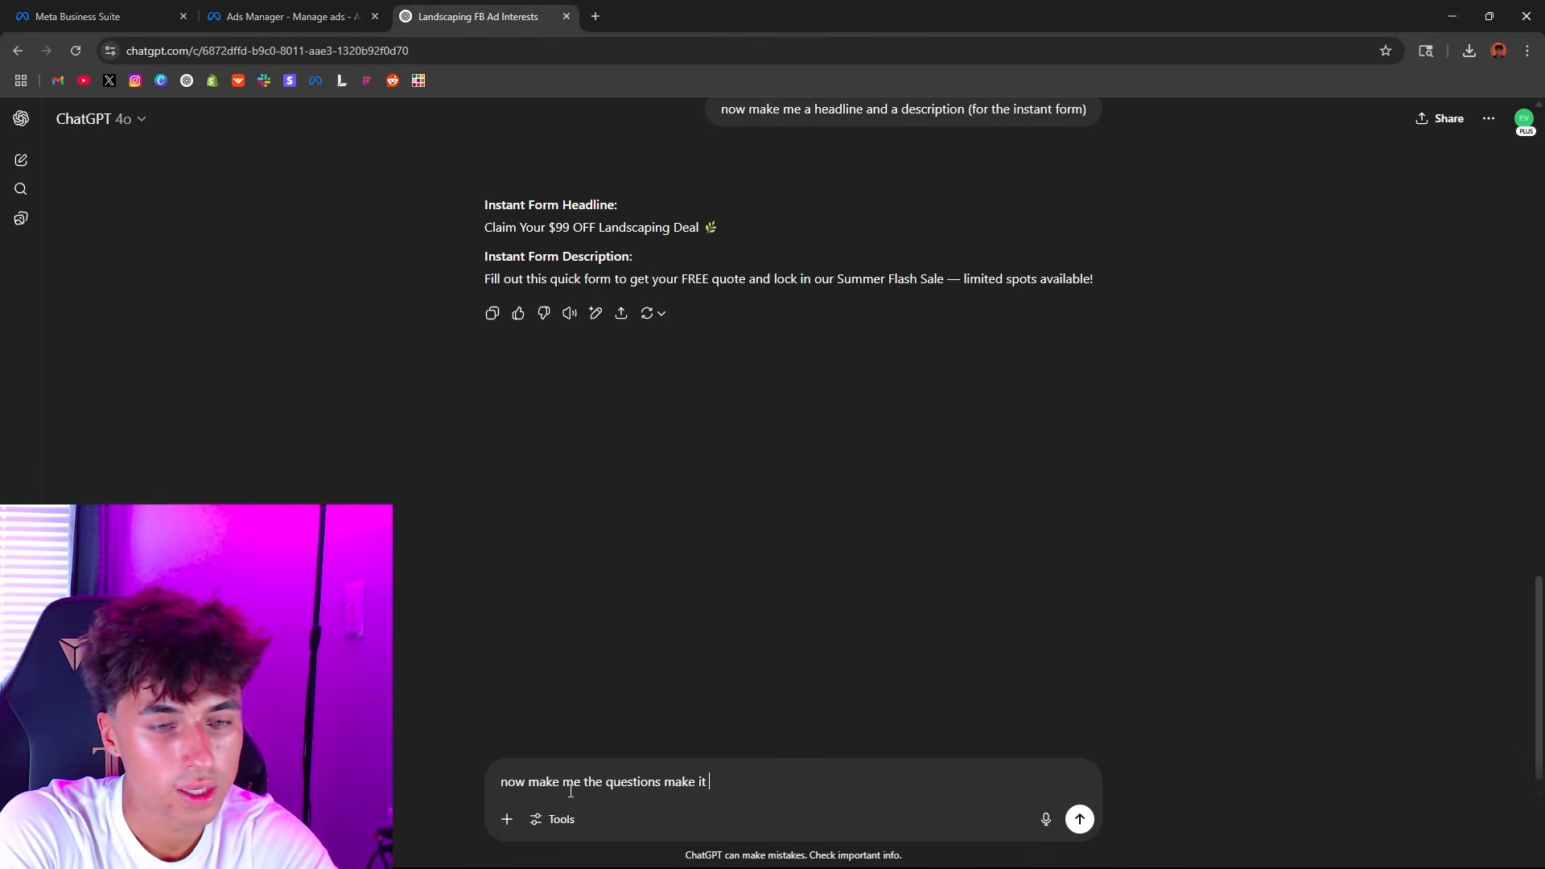
text(multiple choice)
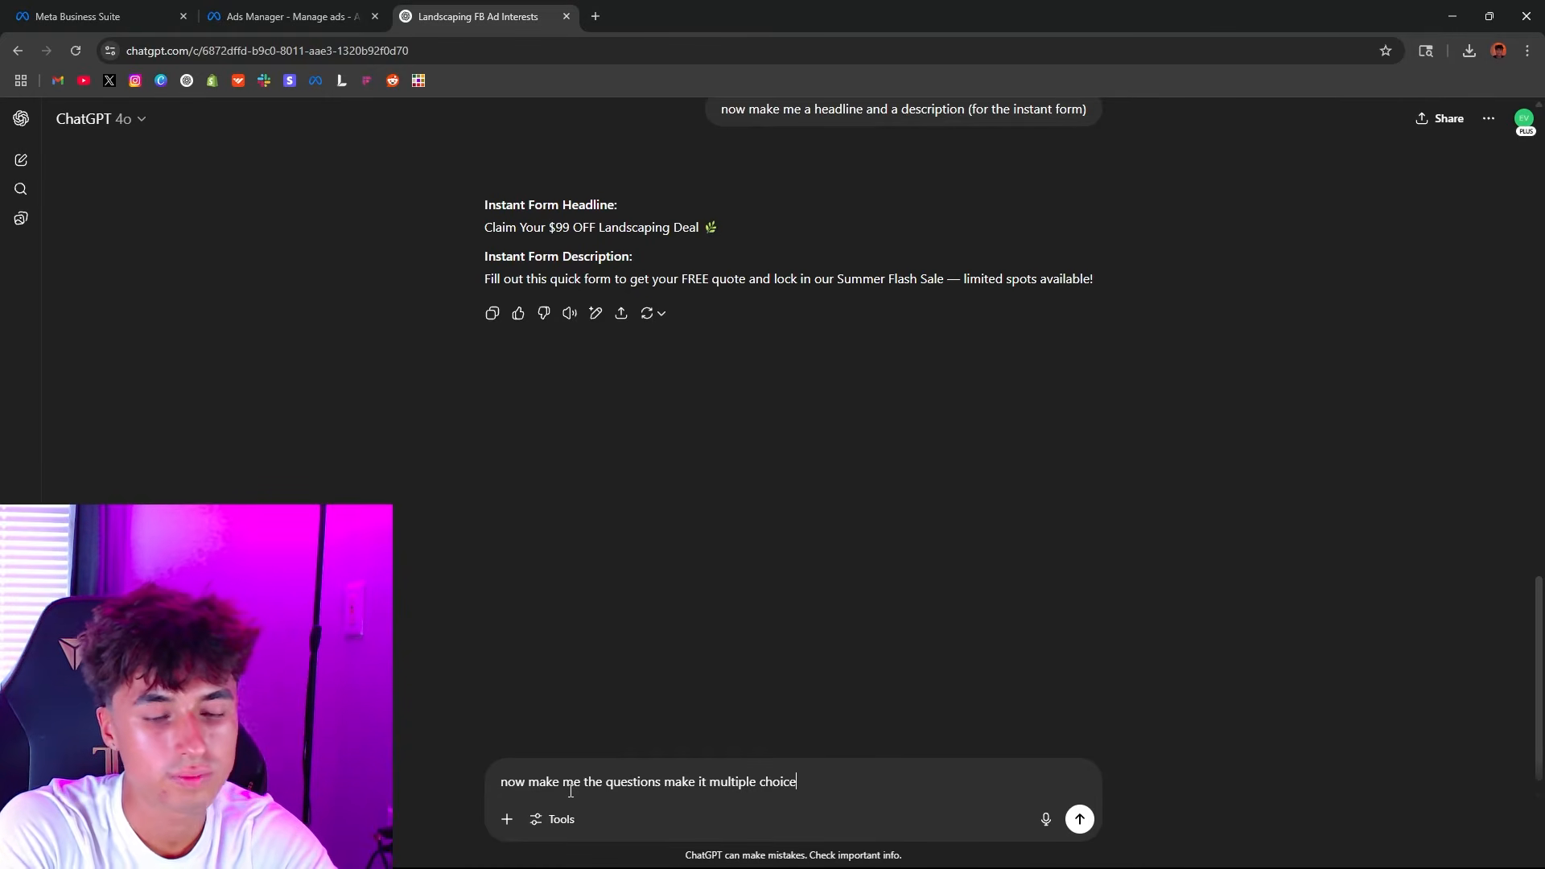
text( qualify them as much as p)
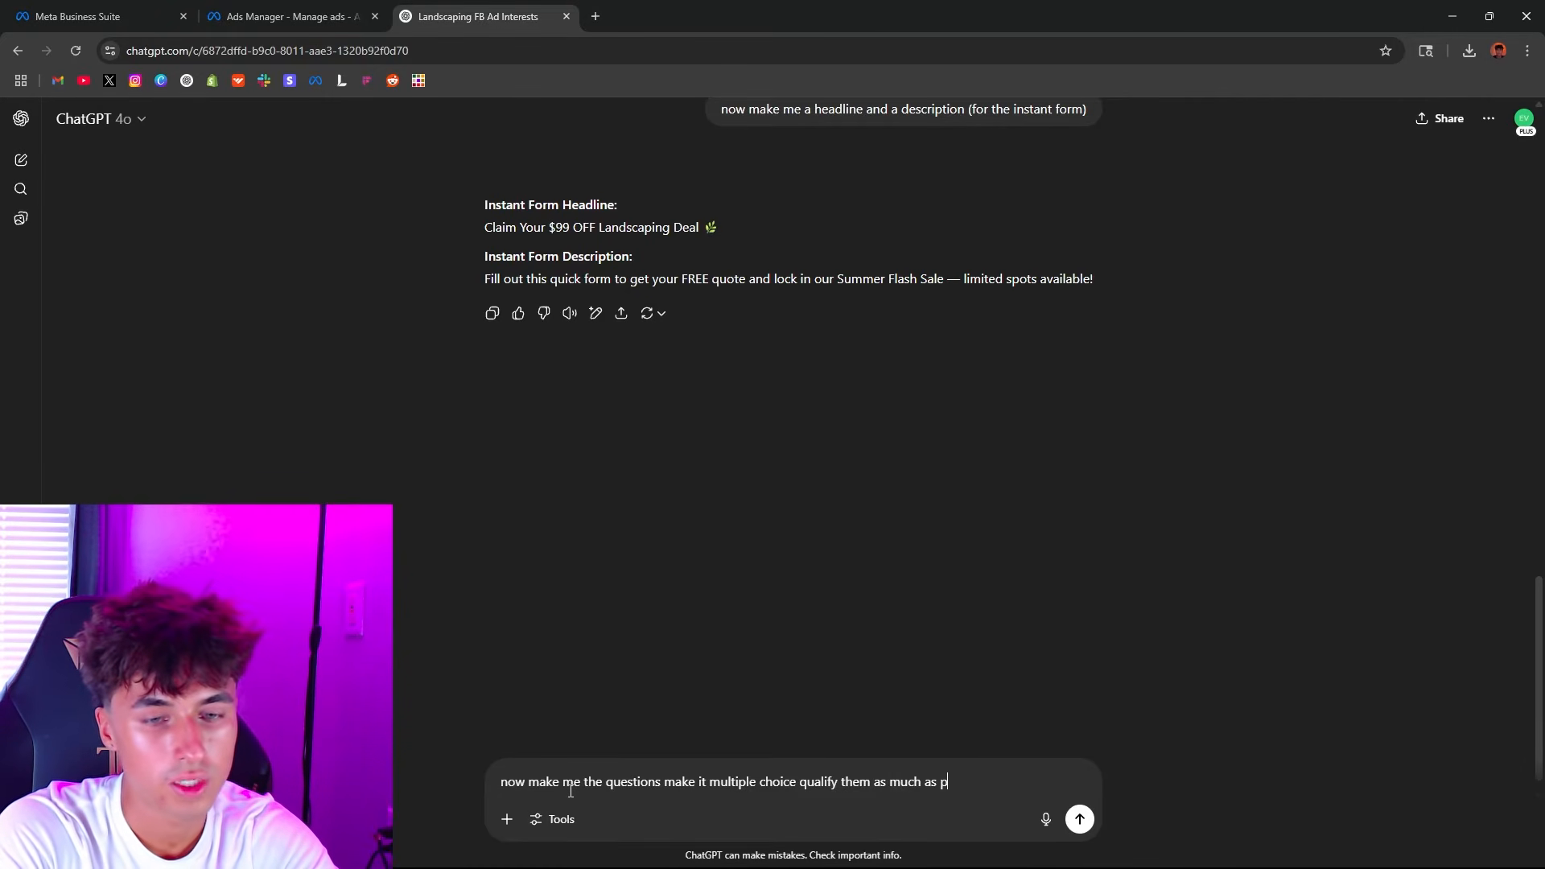
text(oissuib)
key(BackSpace)
key(BackSpace)
key(BackSpace)
key(BackSpace)
key(BackSpace)
key(BackSpace)
text(ssible only have)
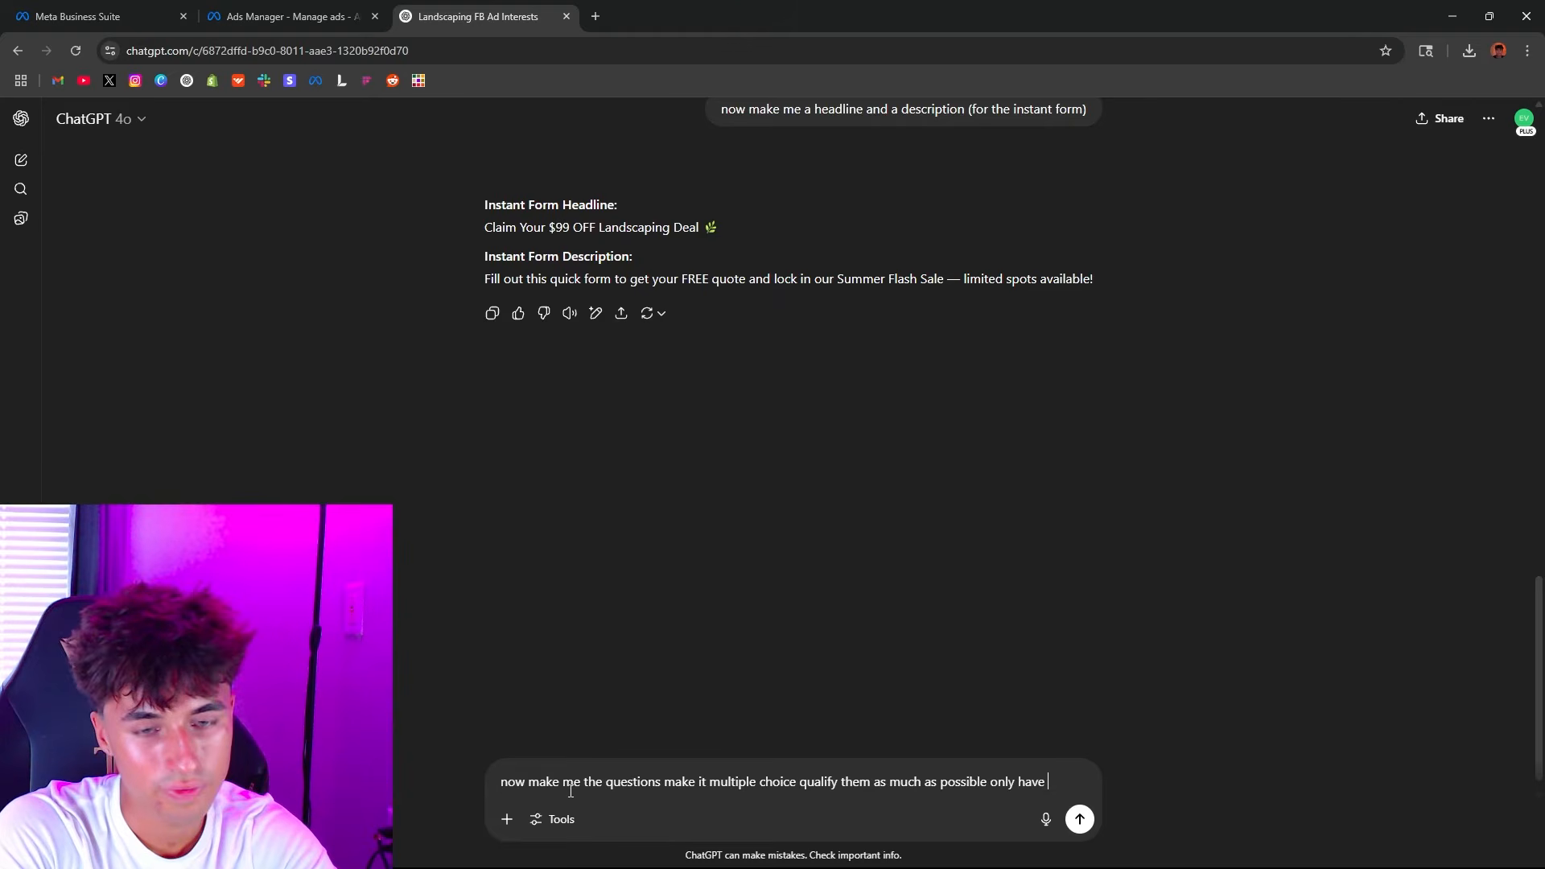
text( 2-3 questions max)
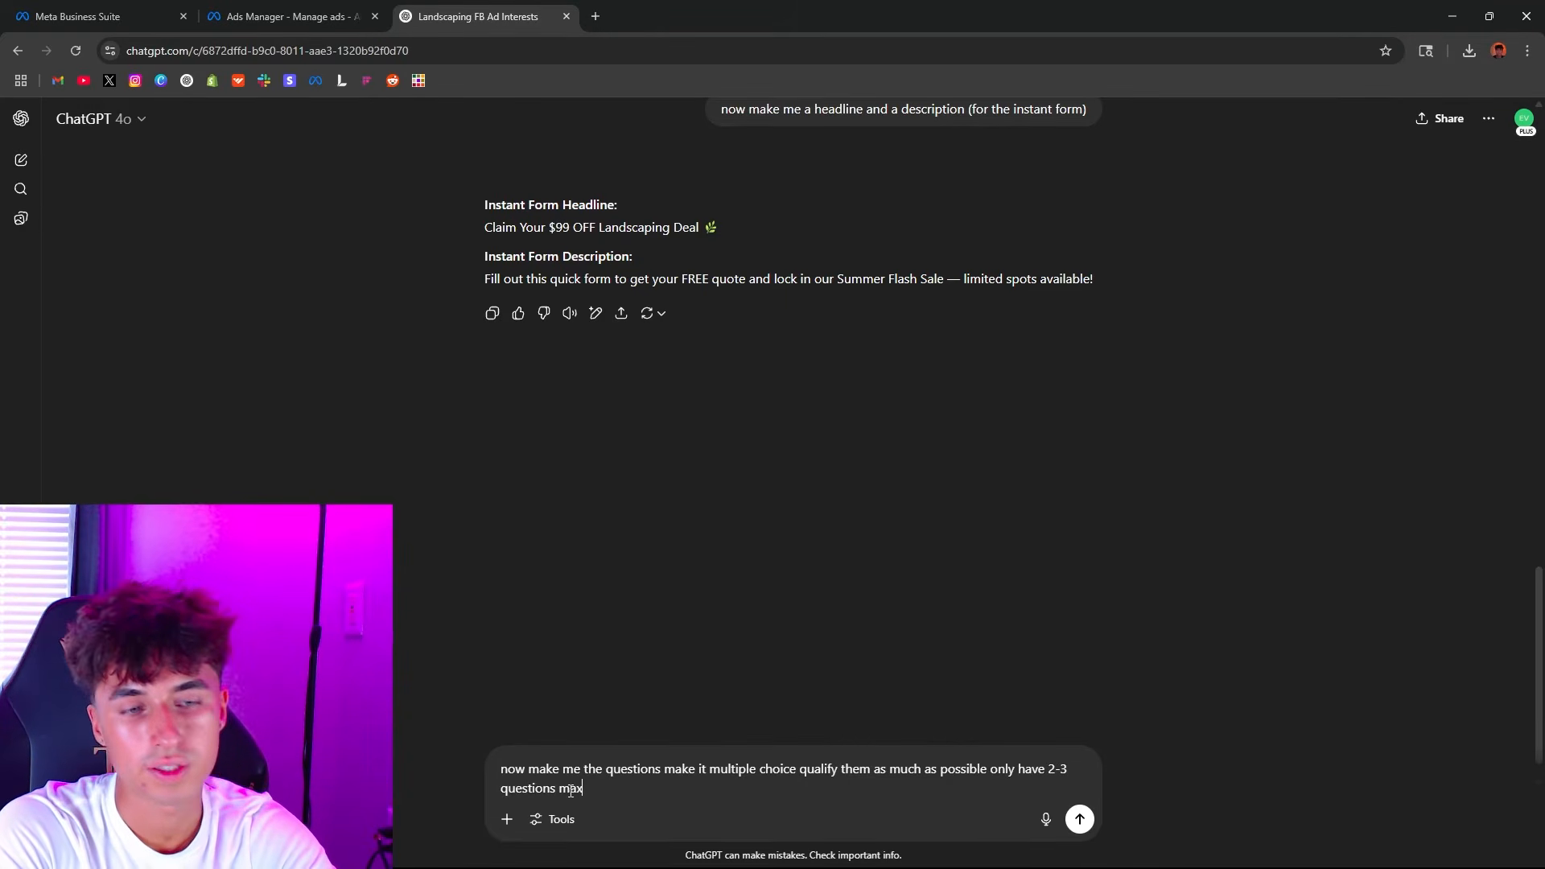
key(Return)
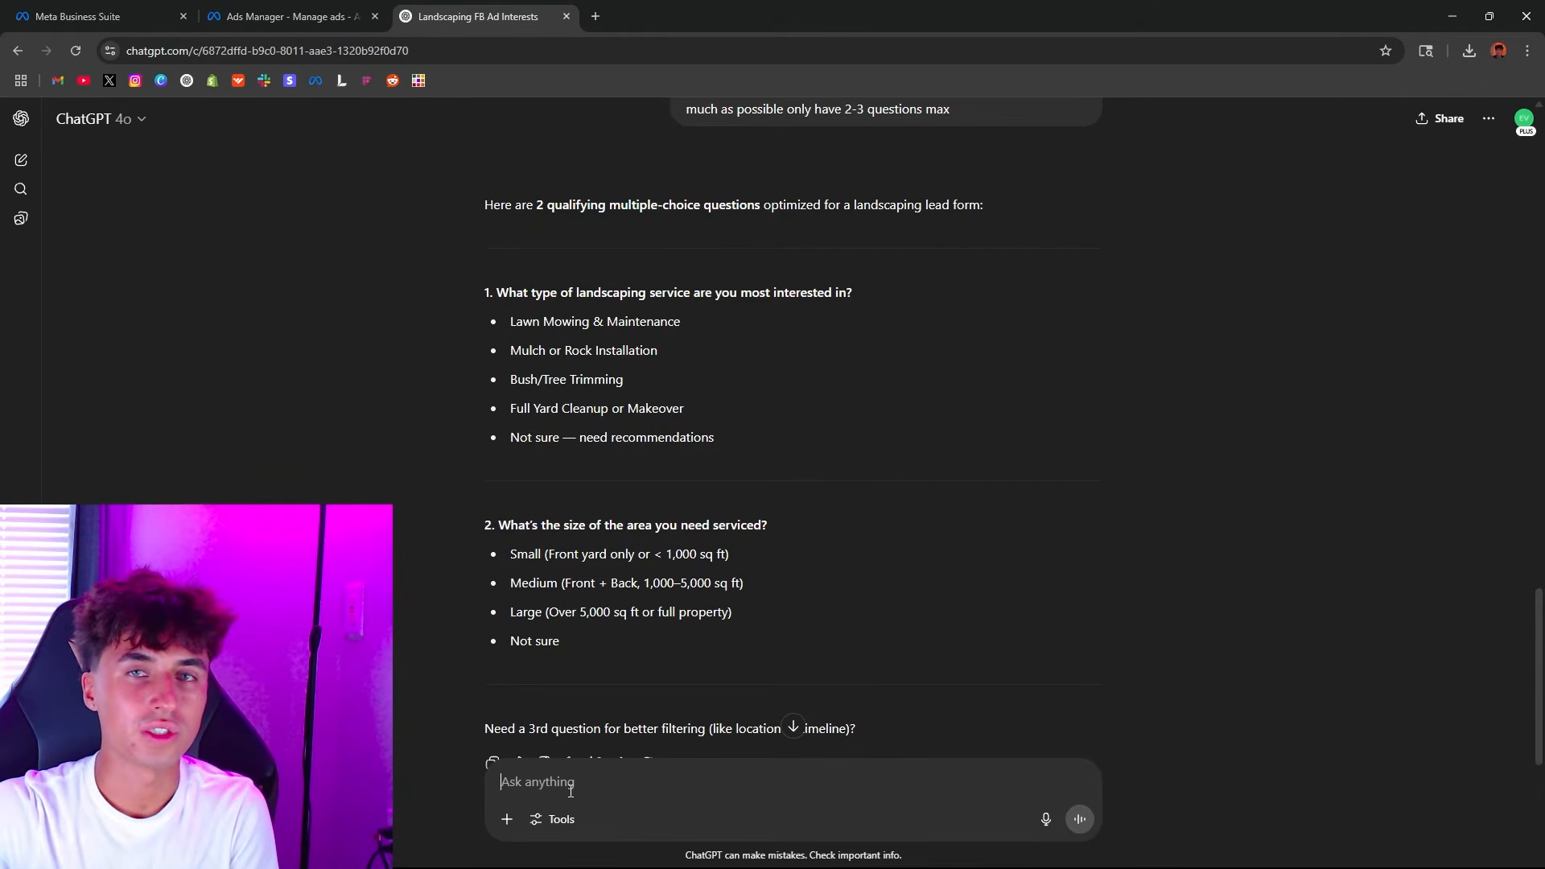
scroll(759, 492, up, 4)
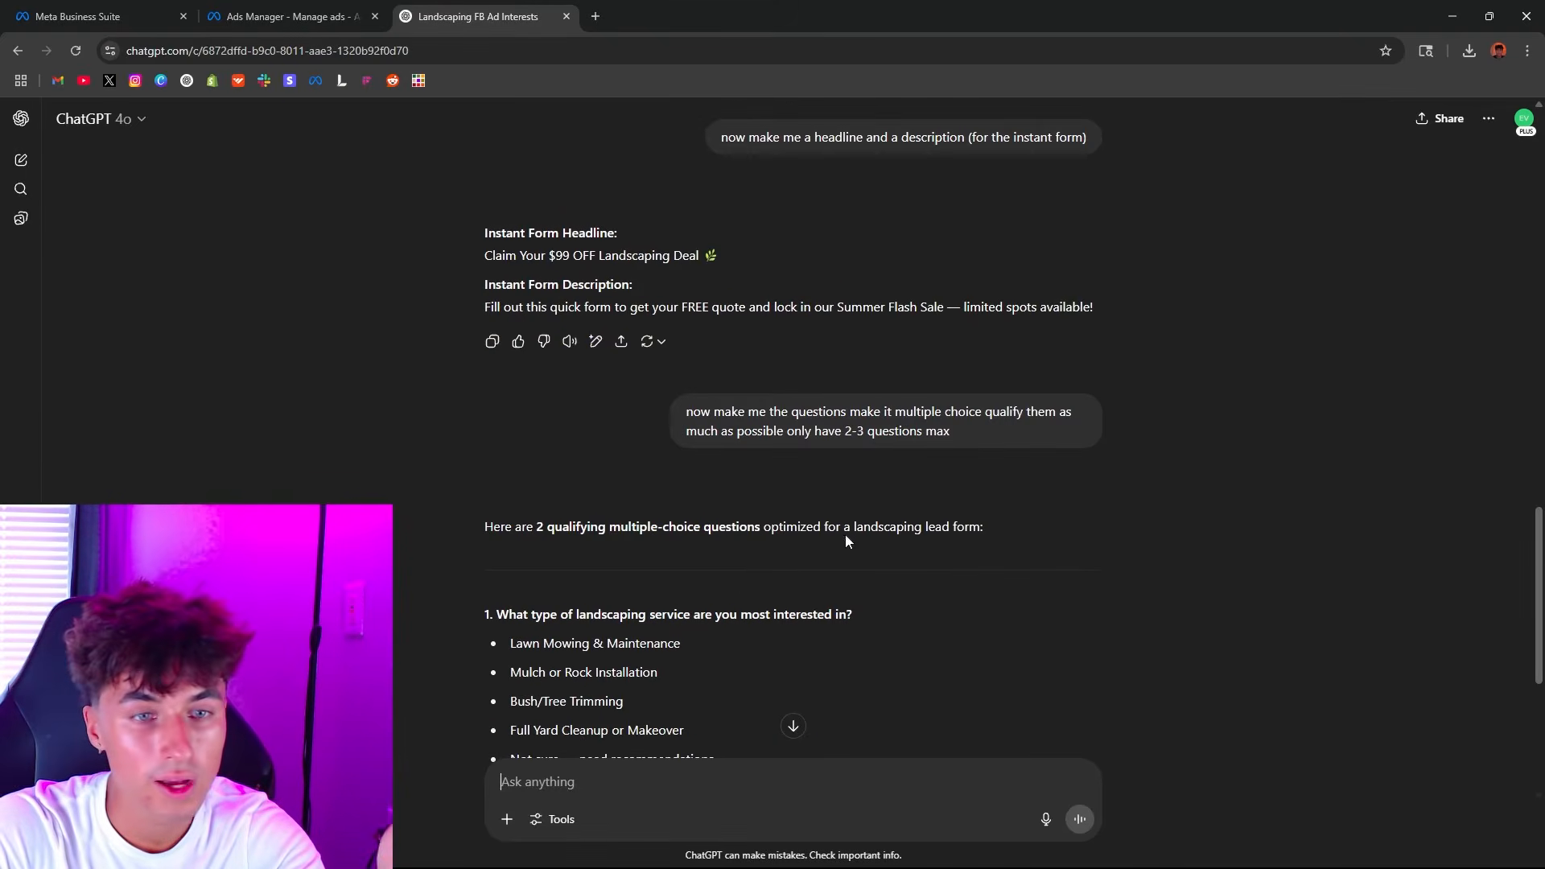
scroll(849, 434, down, 3)
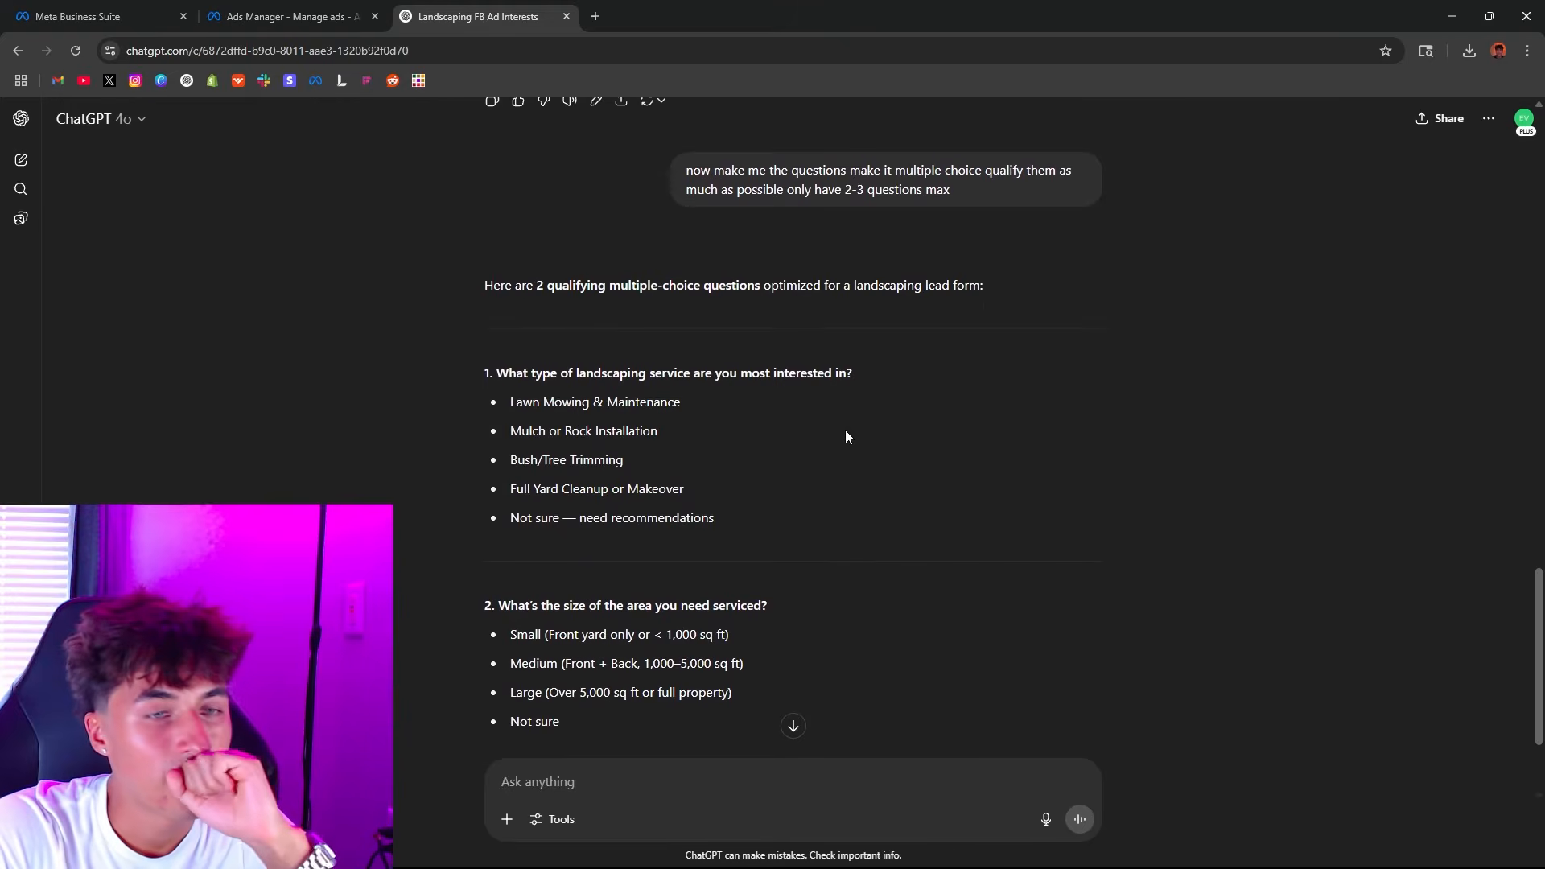
Step: Add a multiple choice question to the Ads Manager form with ChatGPT's text "What type of landscaping service are you most interested in?"
click(289, 16)
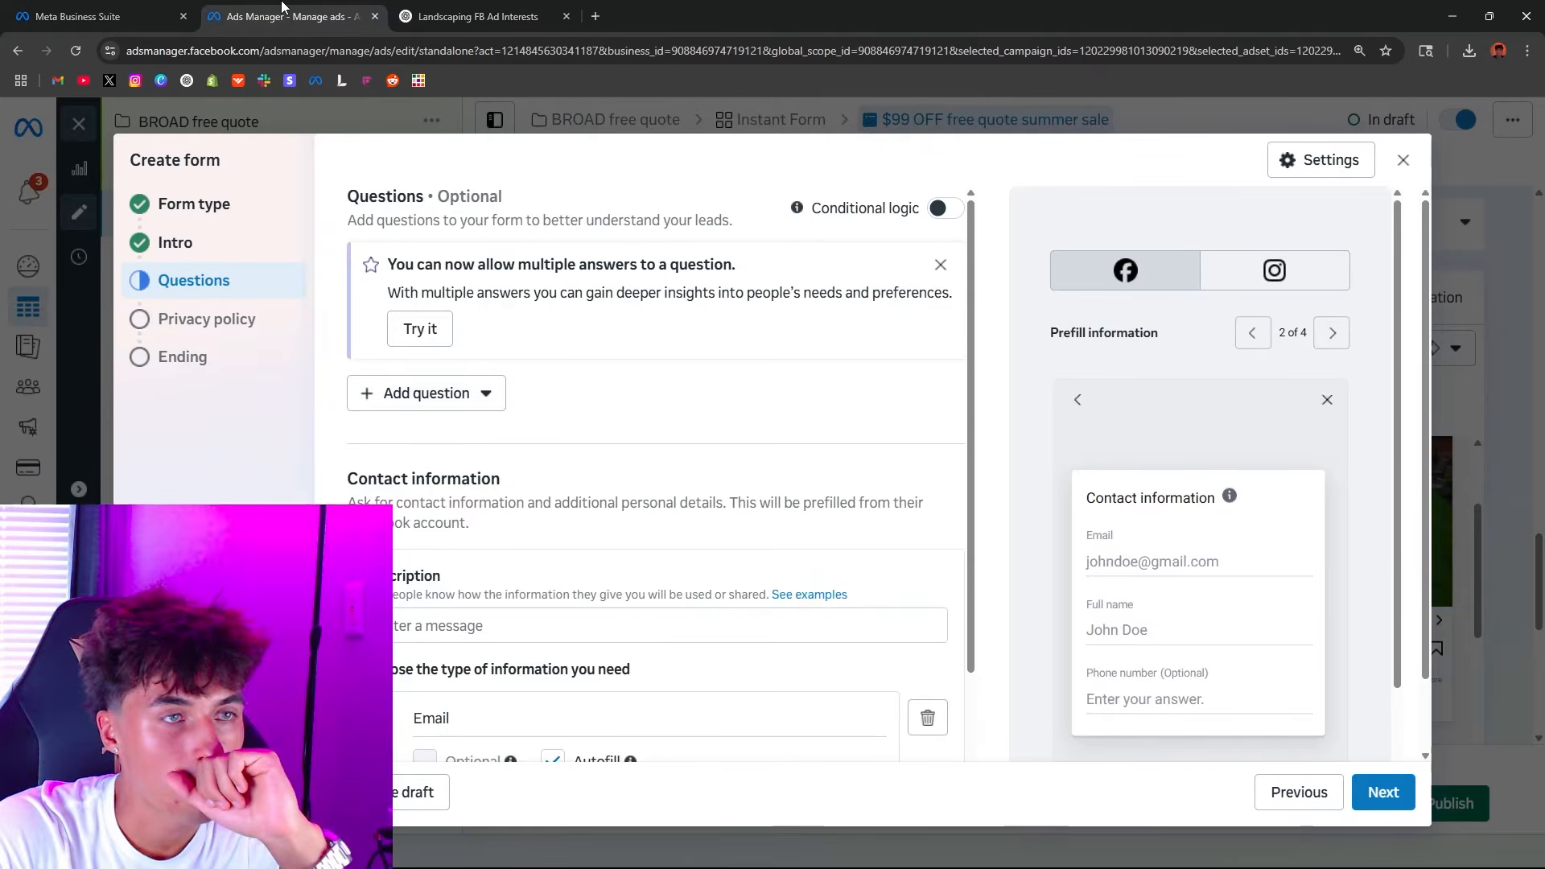
click(415, 393)
click(408, 479)
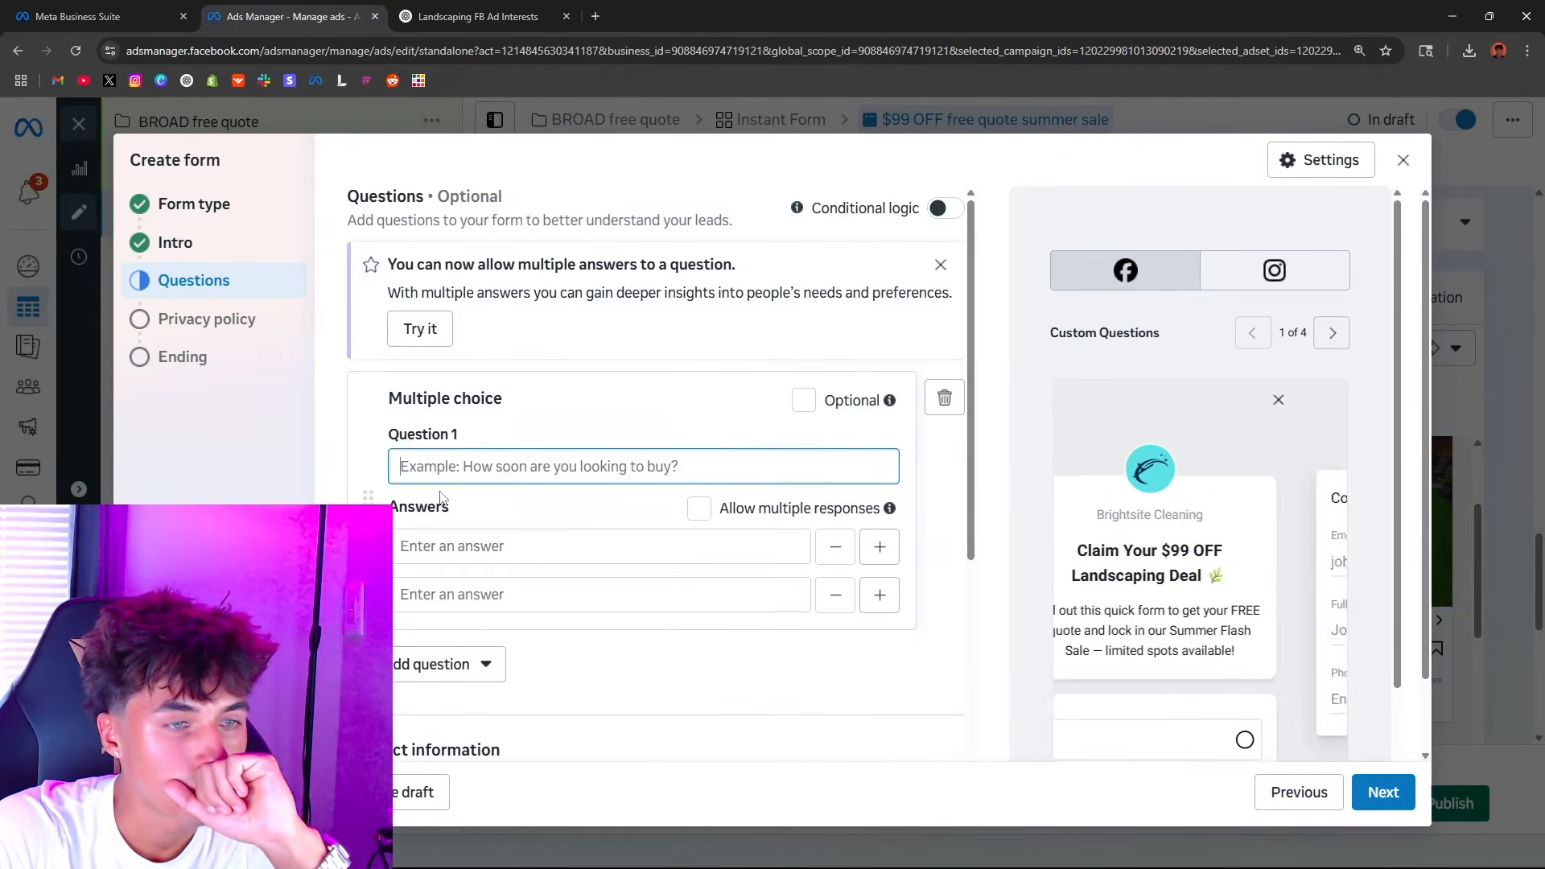
click(474, 16)
drag(494, 373, 879, 370)
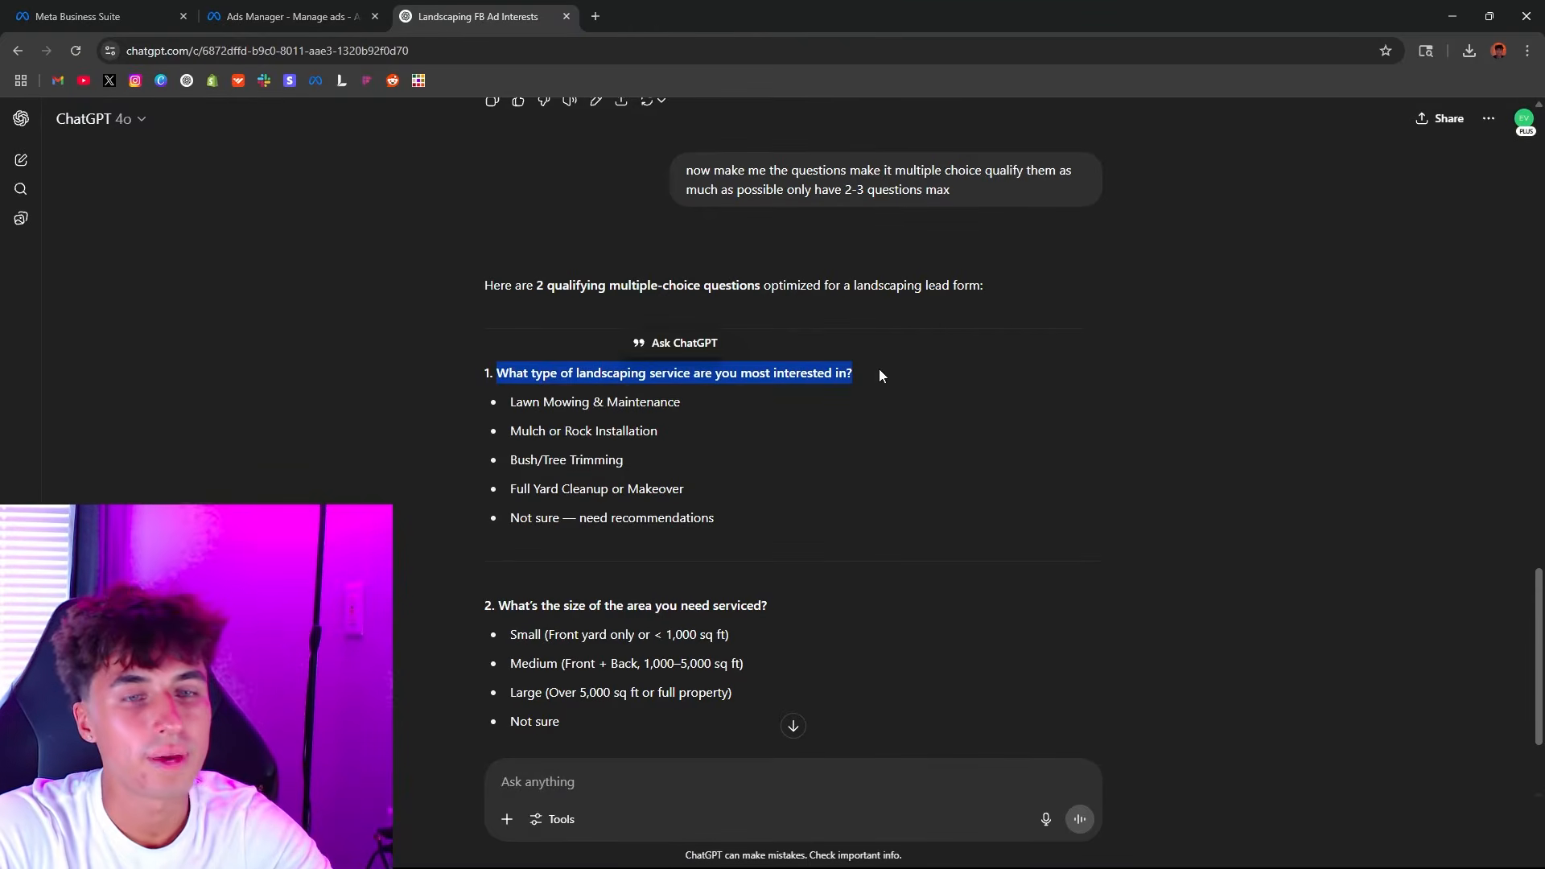
key(ctrl+c)
click(289, 16)
click(458, 464)
key(ctrl+v)
Step: Copy ChatGPT's options "Lawn Mowing & Maintenance" and "Mulch or Rock Installation" into the first two answers of Question 1
click(475, 16)
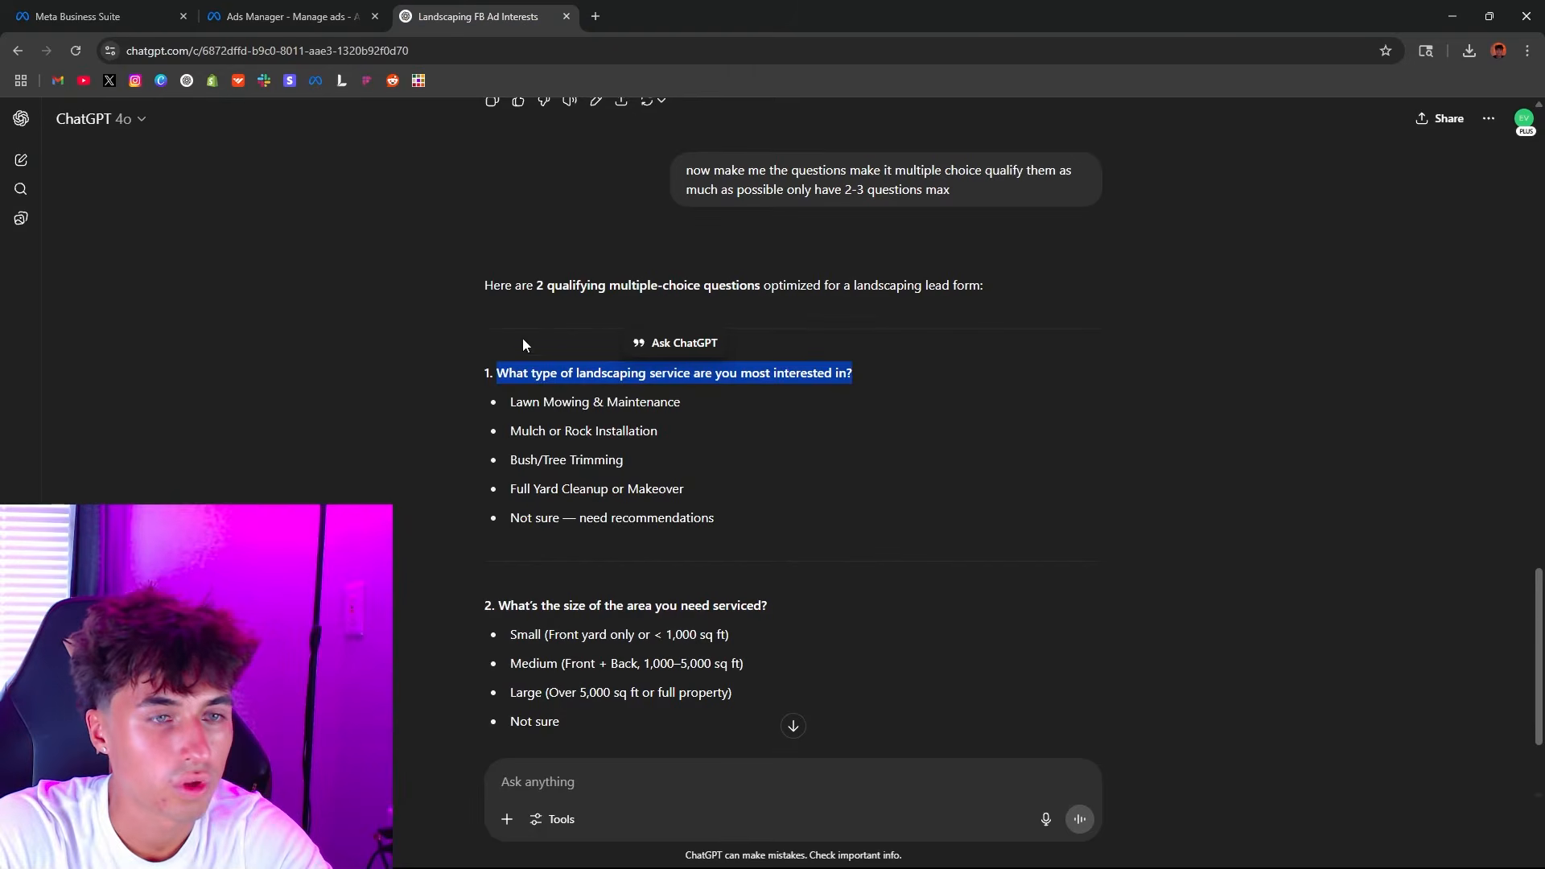
drag(509, 402, 702, 412)
key(ctrl+c)
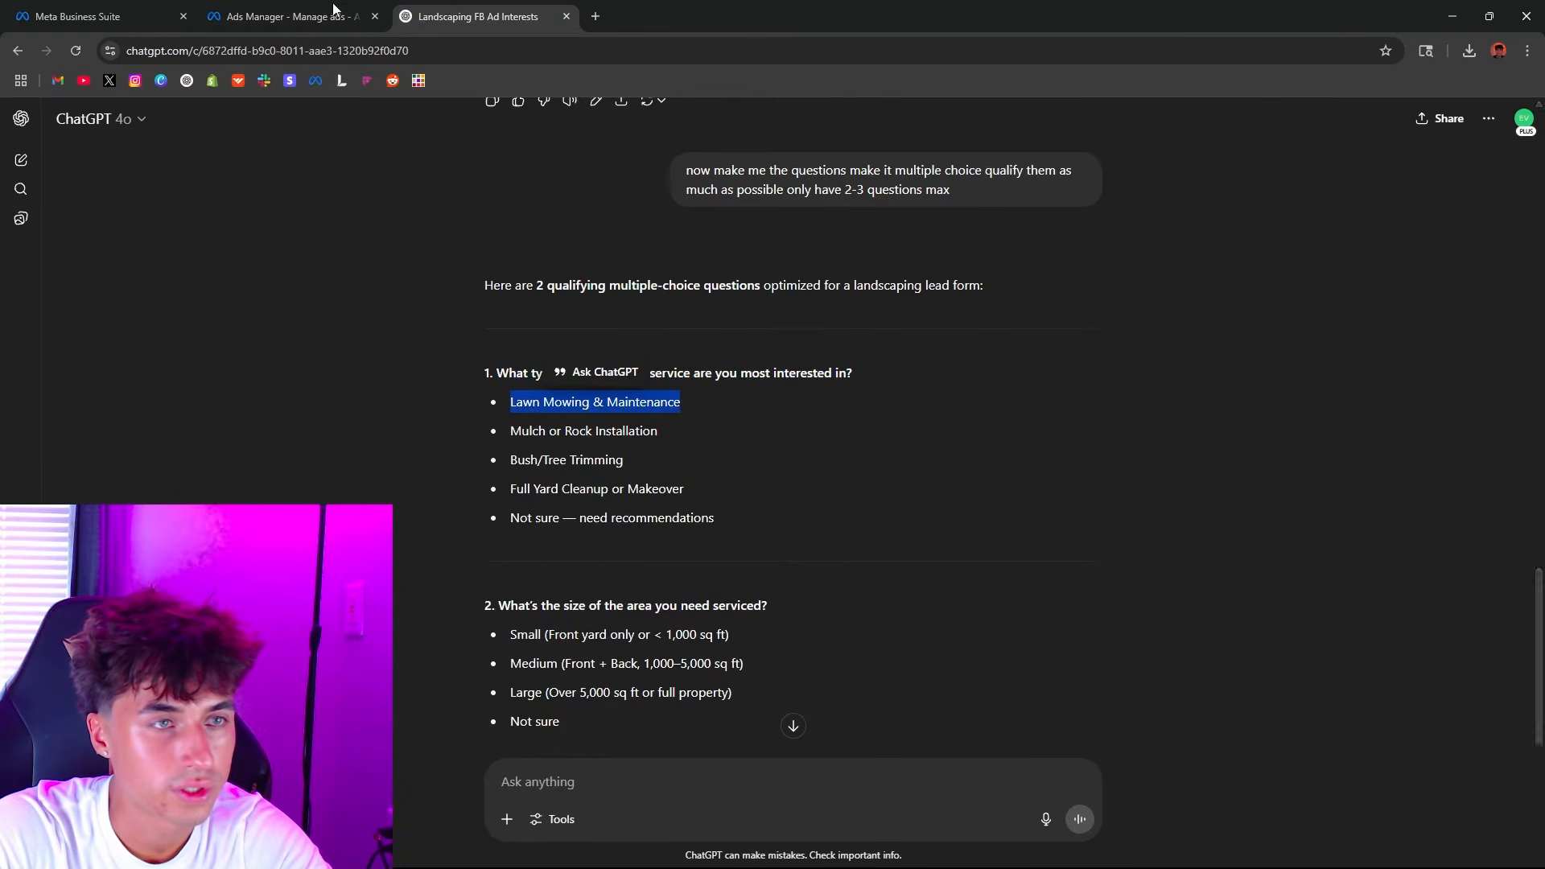
click(333, 12)
click(438, 545)
key(ctrl+v)
click(483, 16)
drag(511, 433, 664, 434)
click(322, 15)
click(454, 594)
key(ctrl+v)
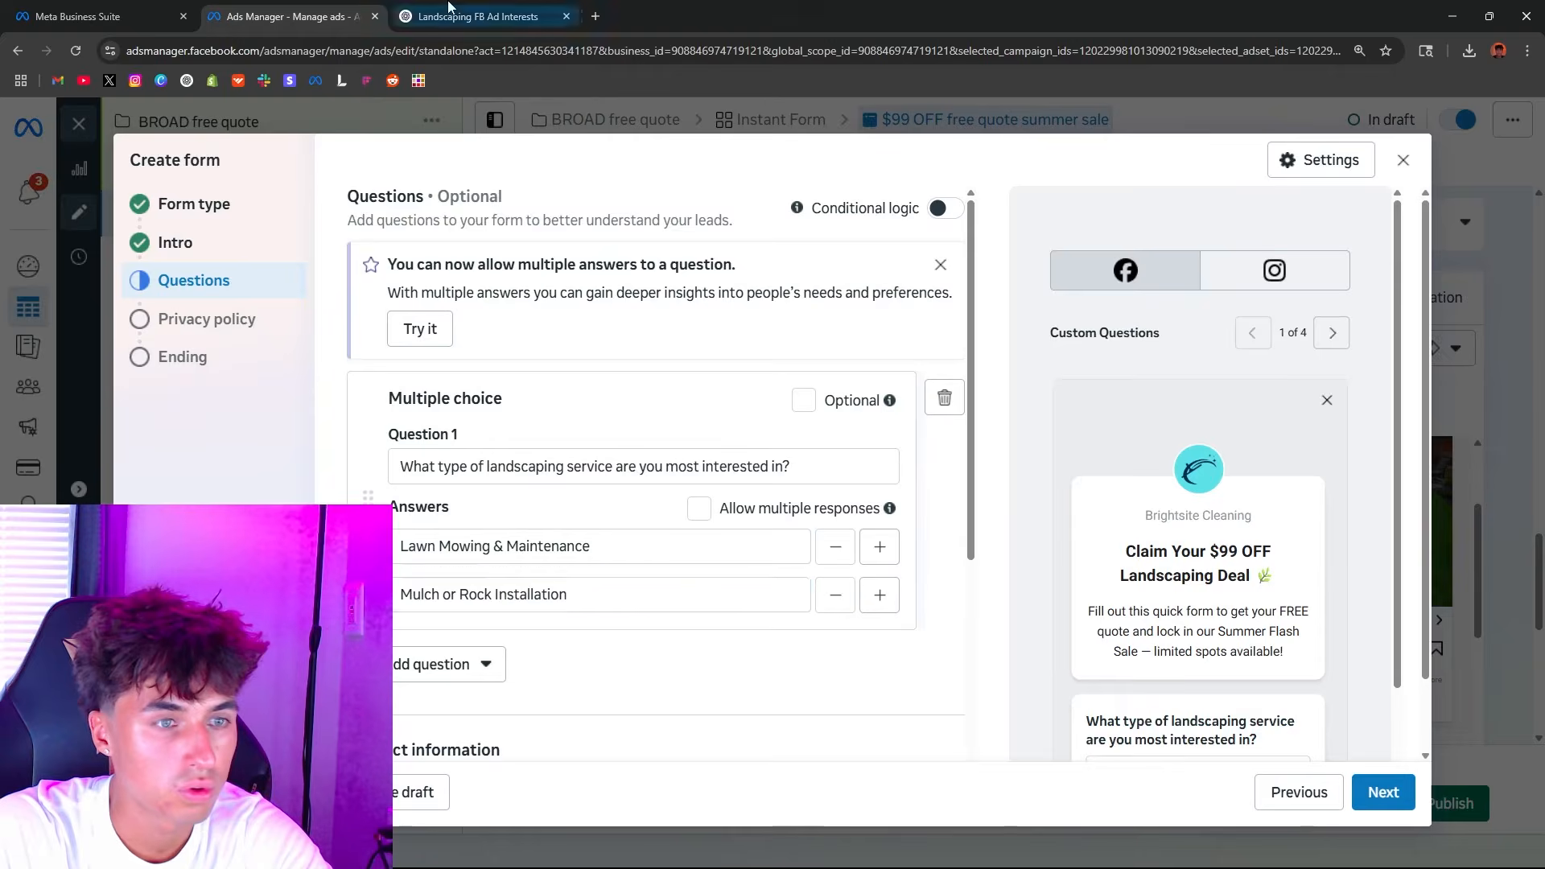
Step: Add third and fourth answers to Question 1 with ChatGPT's options "Bush/Tree Trimming" and "Full Yard Cleanup or Makeover"
click(451, 11)
click(322, 14)
click(877, 600)
click(472, 646)
key(ctrl+v)
click(463, 13)
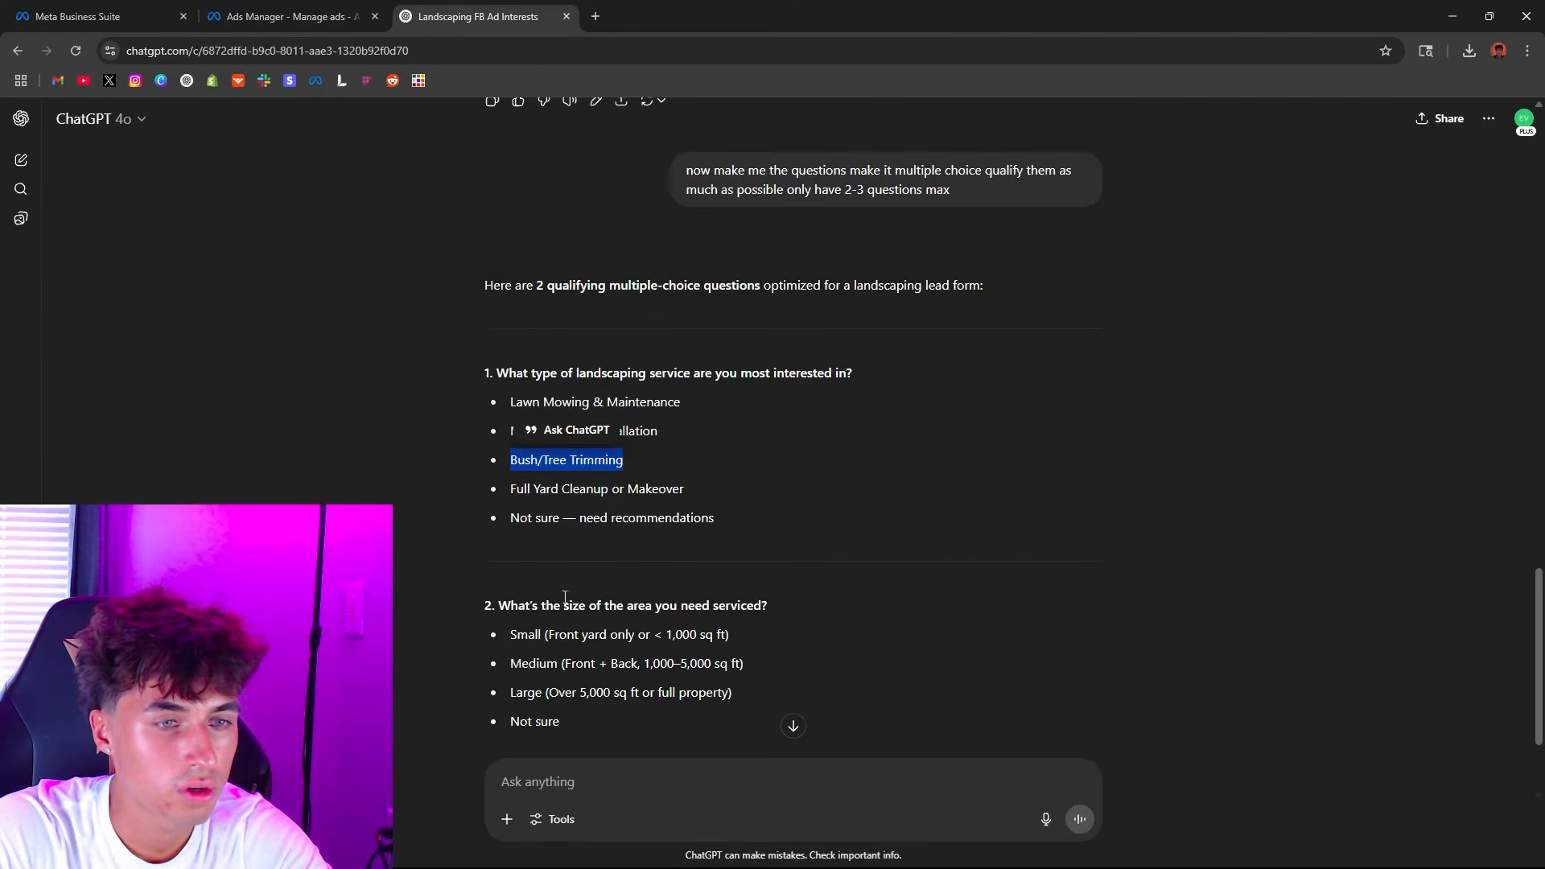
drag(510, 488, 683, 488)
key(ctrl+c)
click(322, 17)
click(879, 644)
click(475, 692)
key(ctrl+v)
Step: Add a second multiple choice question with ChatGPT's text "2. What's the size of the area you need serviced?"
scroll(478, 266, down, 3)
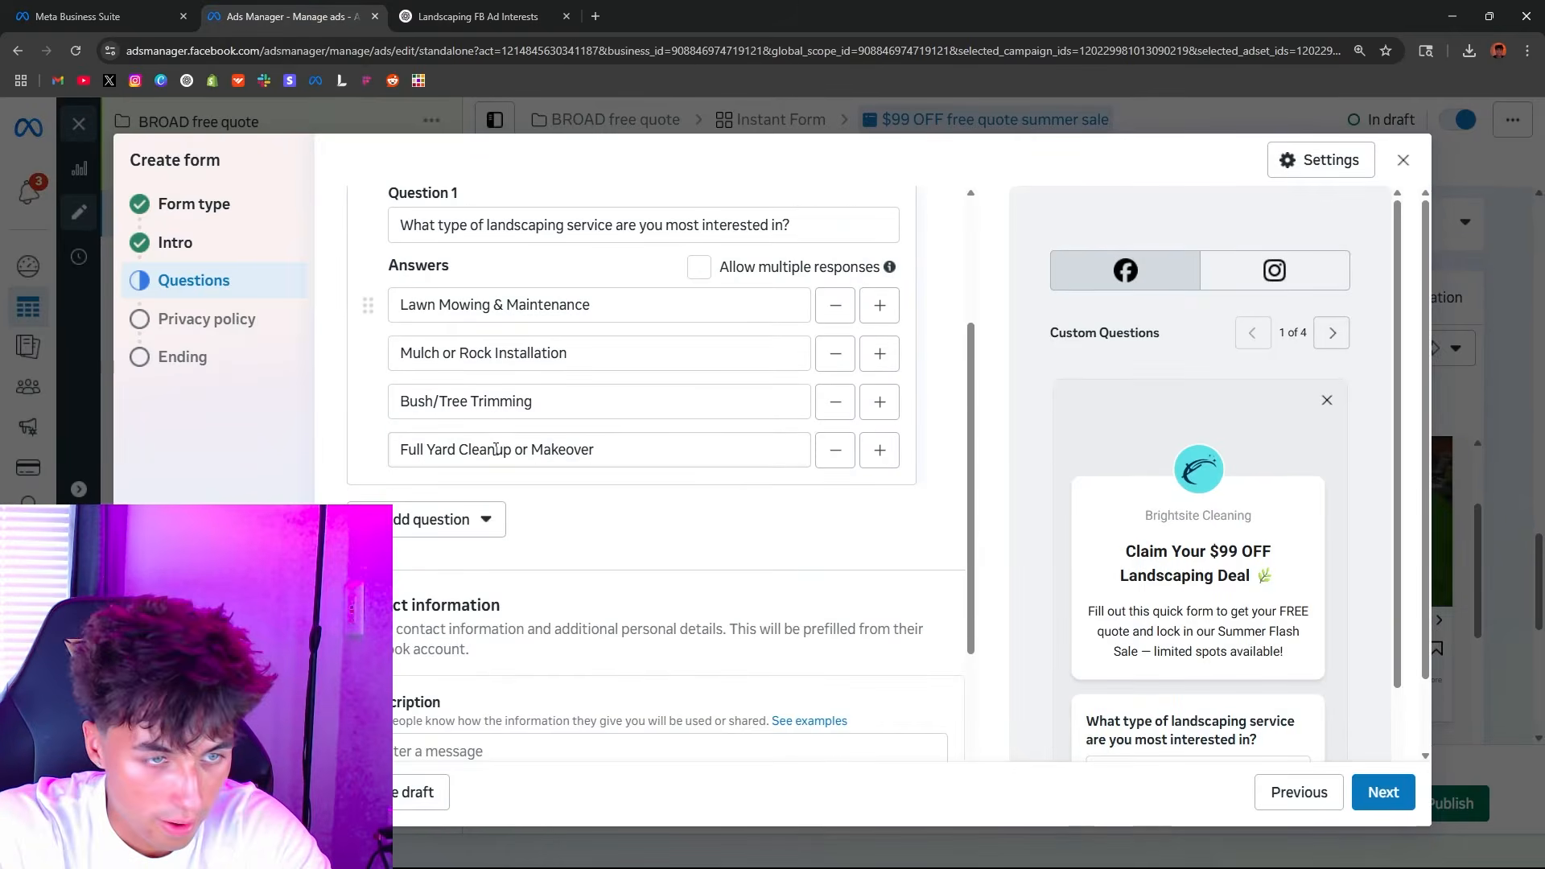
click(470, 519)
click(450, 580)
click(474, 16)
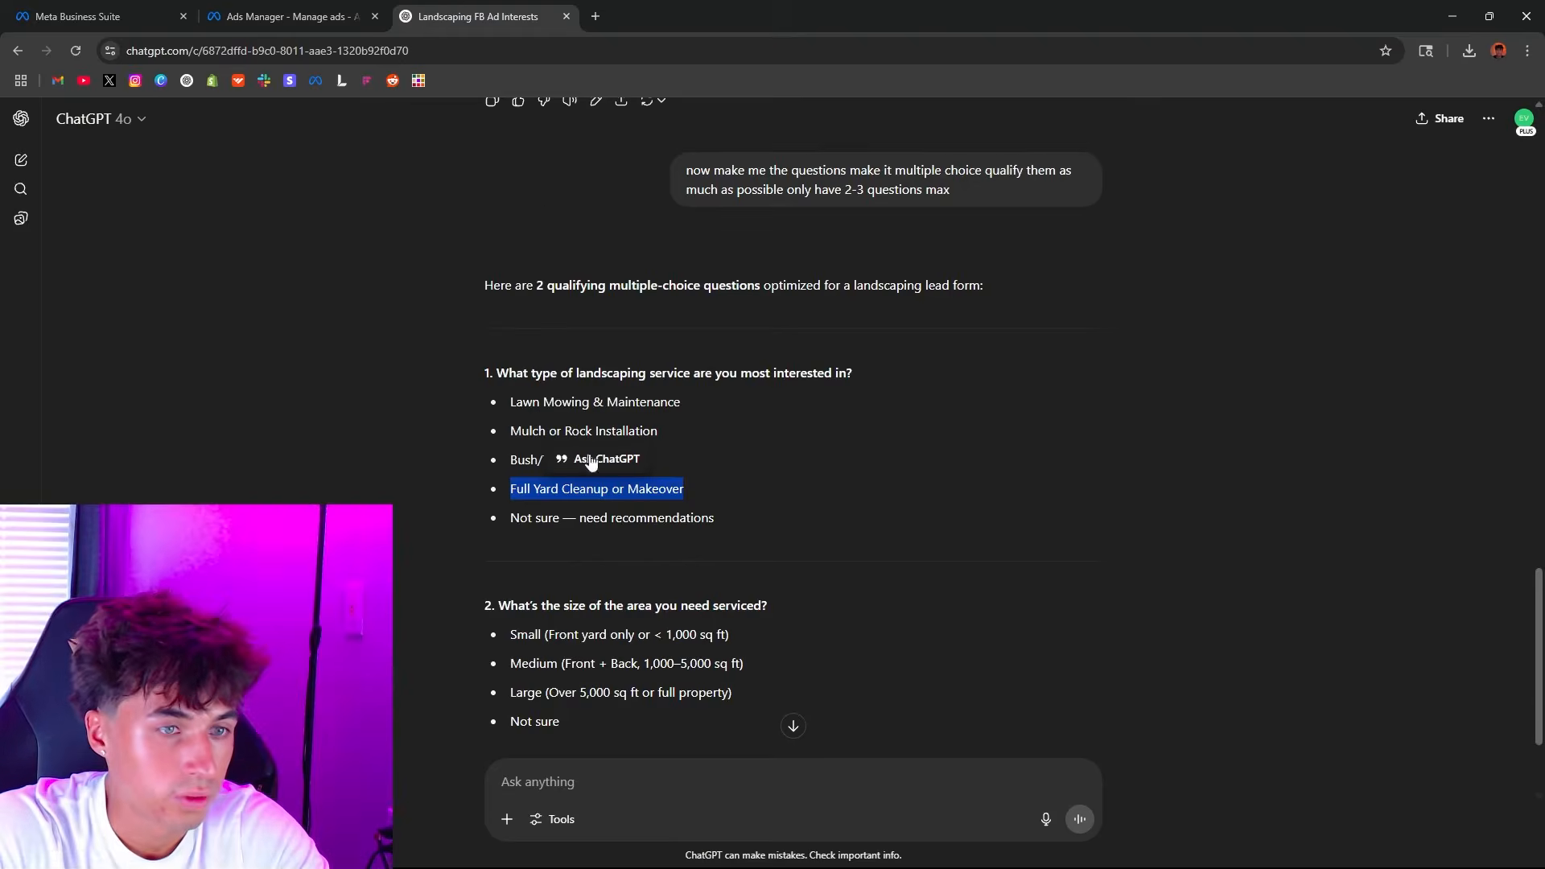
scroll(541, 452, down, 2)
drag(484, 444, 768, 445)
key(ctrl+c)
click(290, 16)
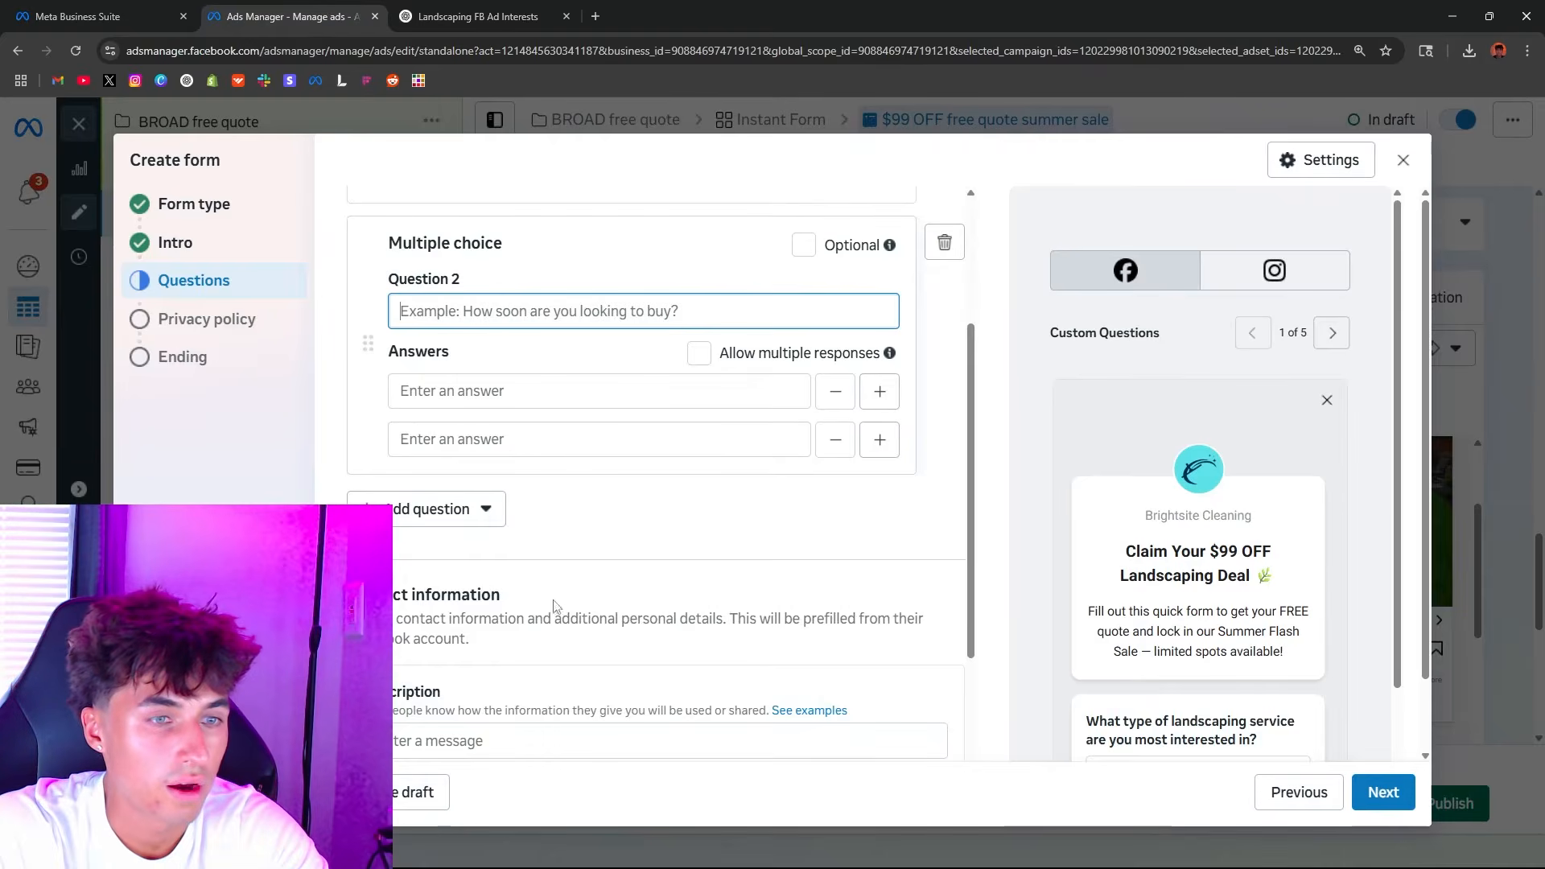
key(ctrl+v)
Step: Fill Question 2's answers with ChatGPT's Small, Medium and Large area options, adding a third answer for "Large (Over 5,000 sq ft or full property)"
click(474, 16)
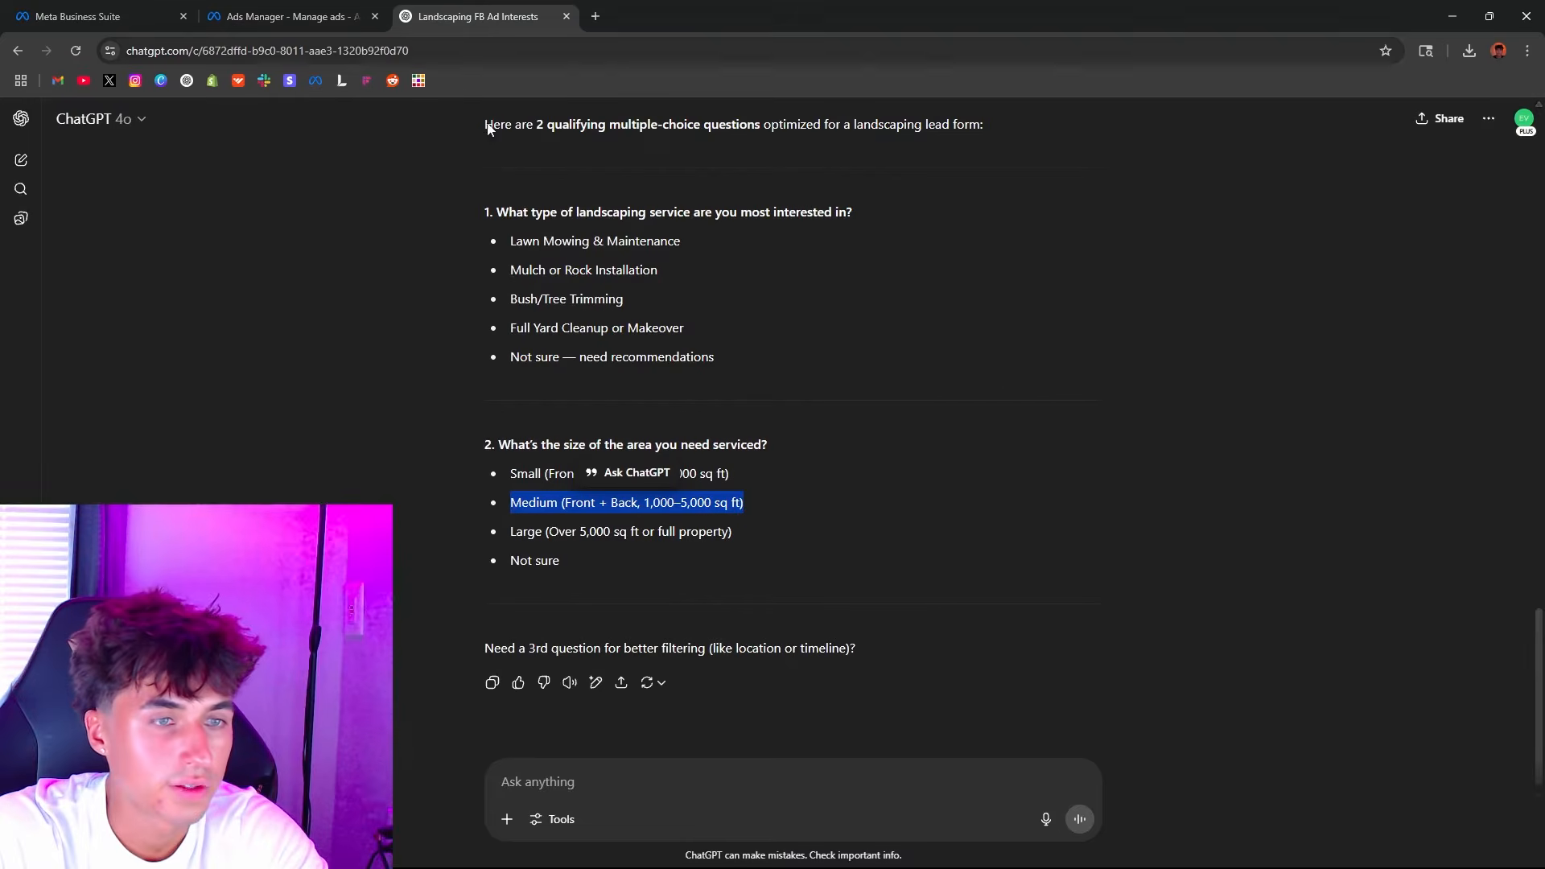
click(543, 529)
triple_click(543, 529)
key(ctrl+c)
click(289, 16)
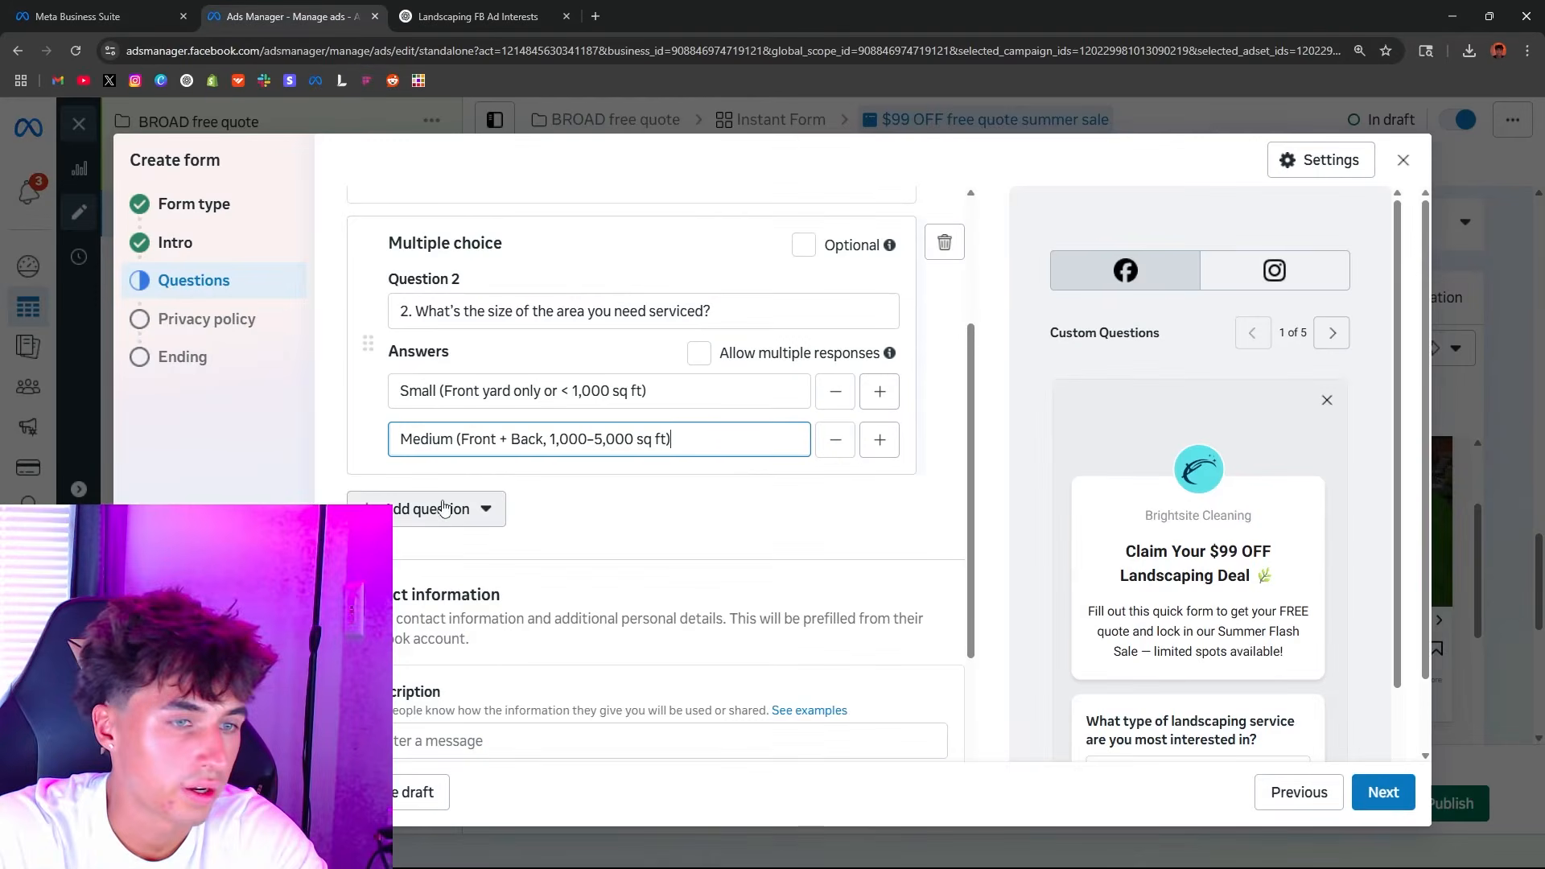
click(879, 439)
click(485, 498)
key(ctrl+v)
click(475, 16)
click(534, 466)
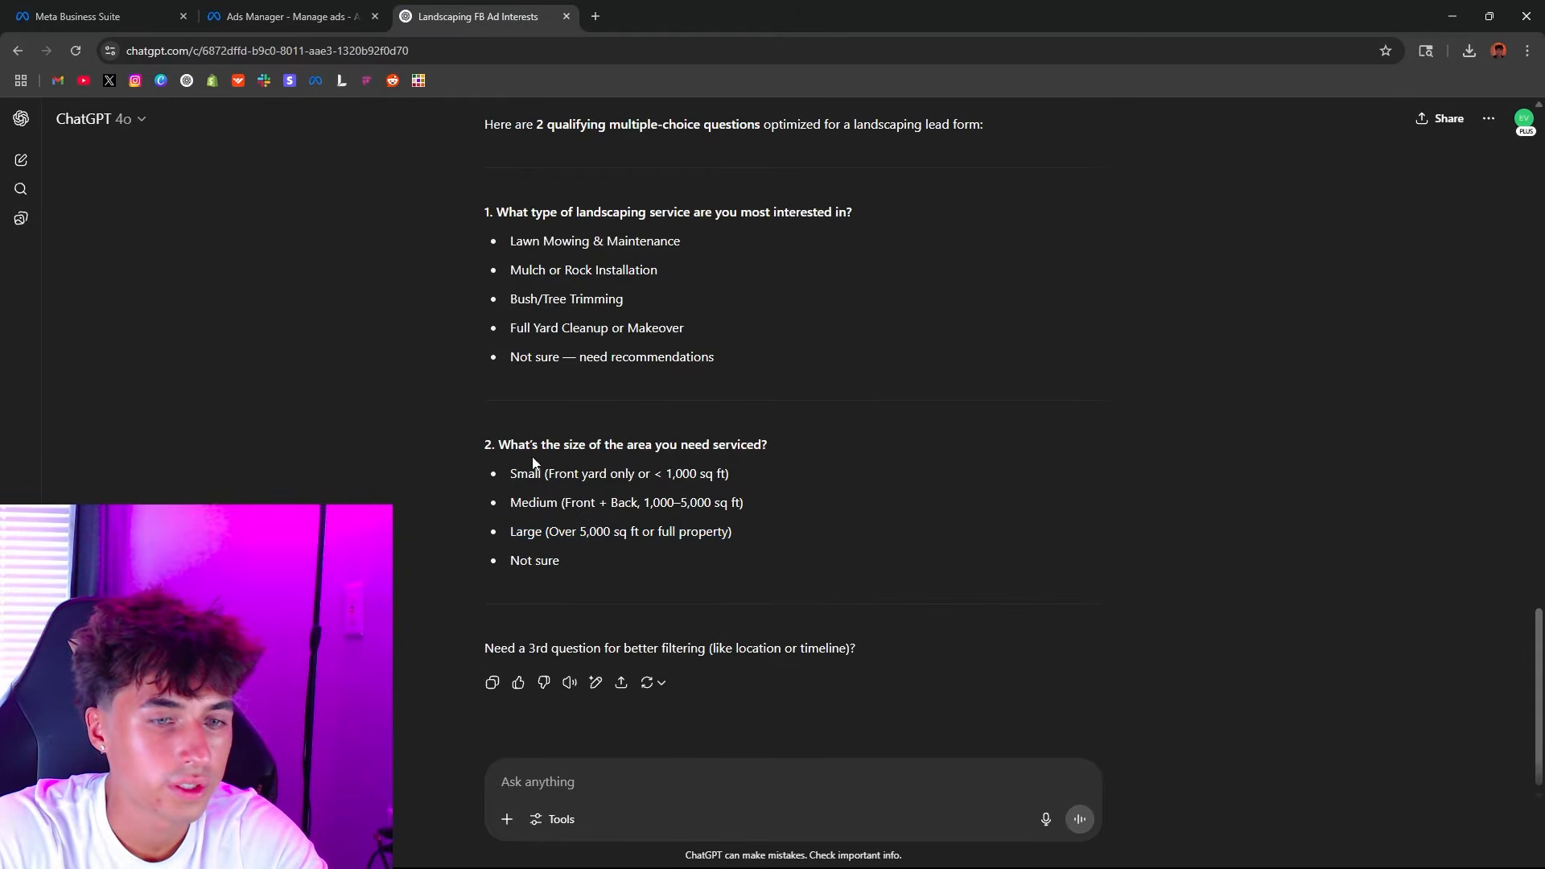
click(290, 16)
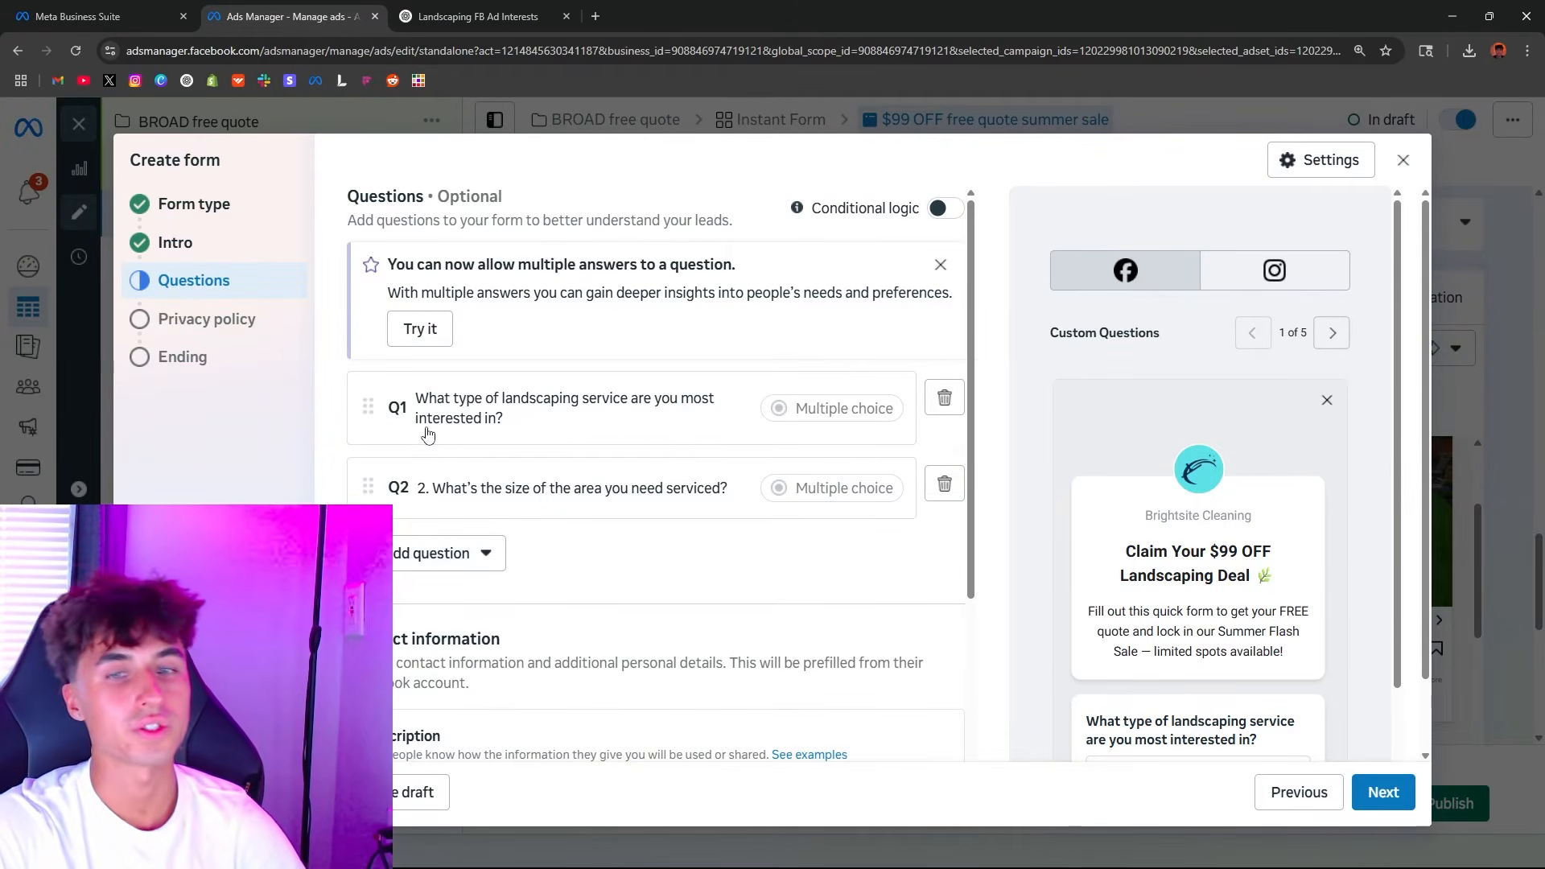
Step: Review the form preview by choosing "Full Yard Cleanup or Makeover" for the first question and continuing to the area size question
scroll(1220, 543, down, 3)
drag(1107, 505, 1240, 515)
click(1232, 516)
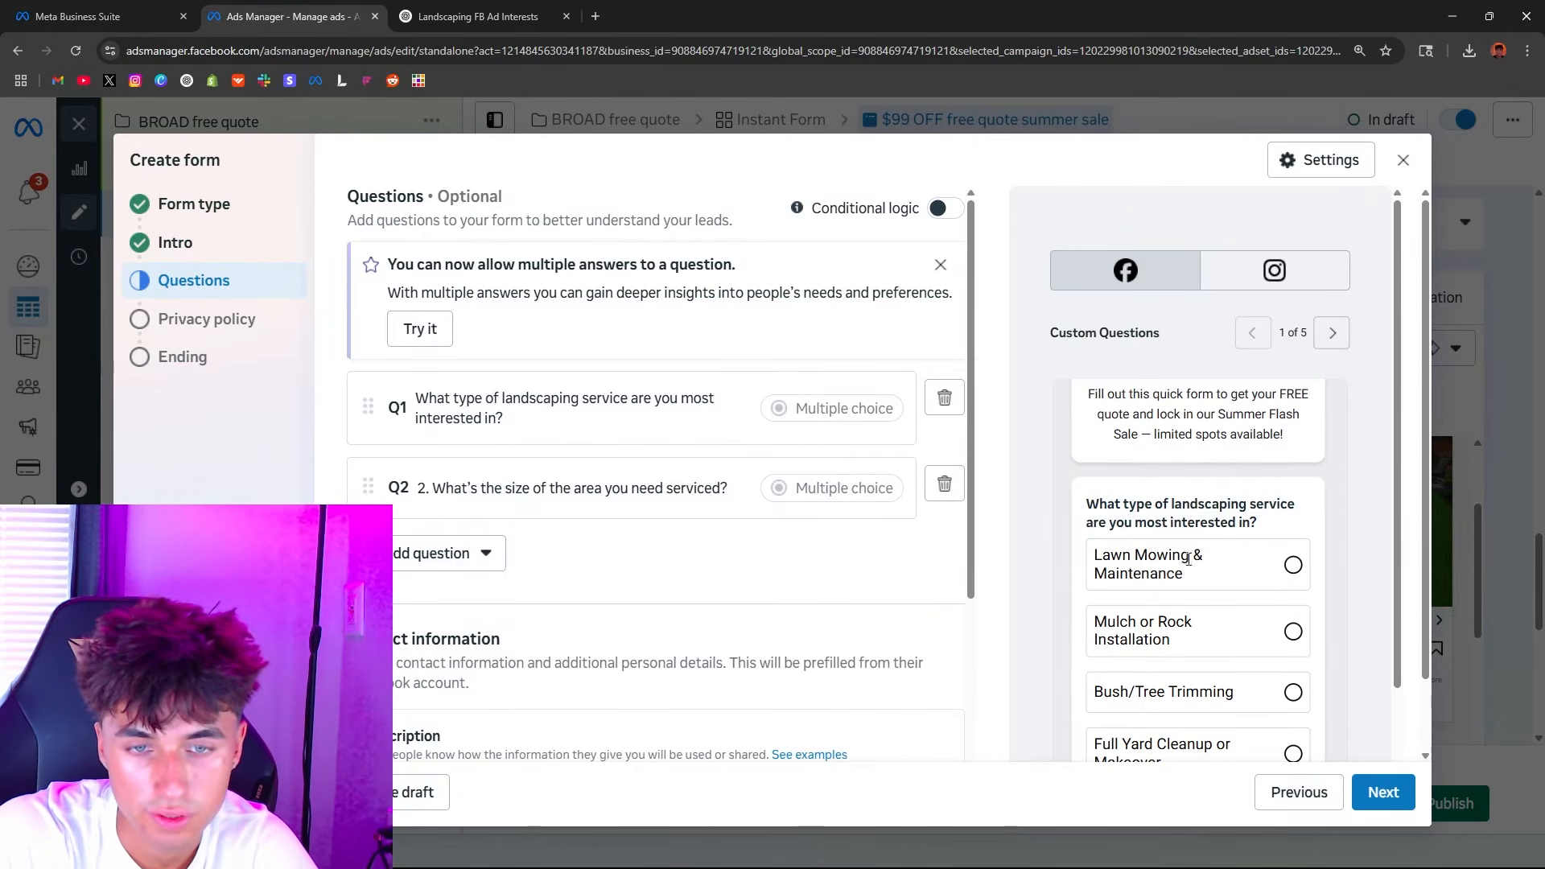
scroll(1188, 559, down, 1)
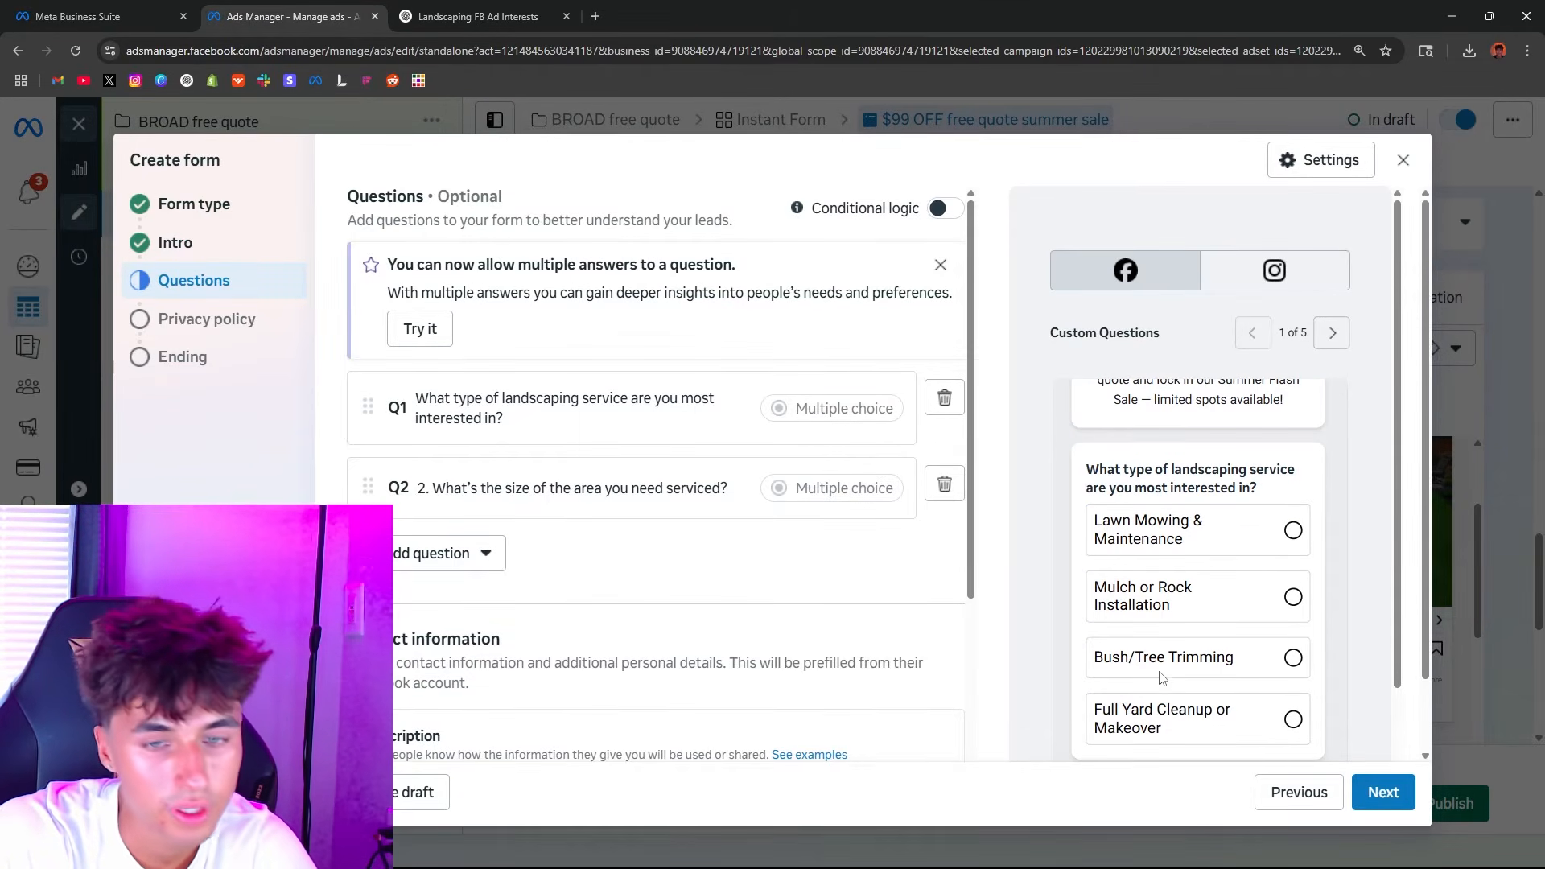
scroll(1162, 679, down, 2)
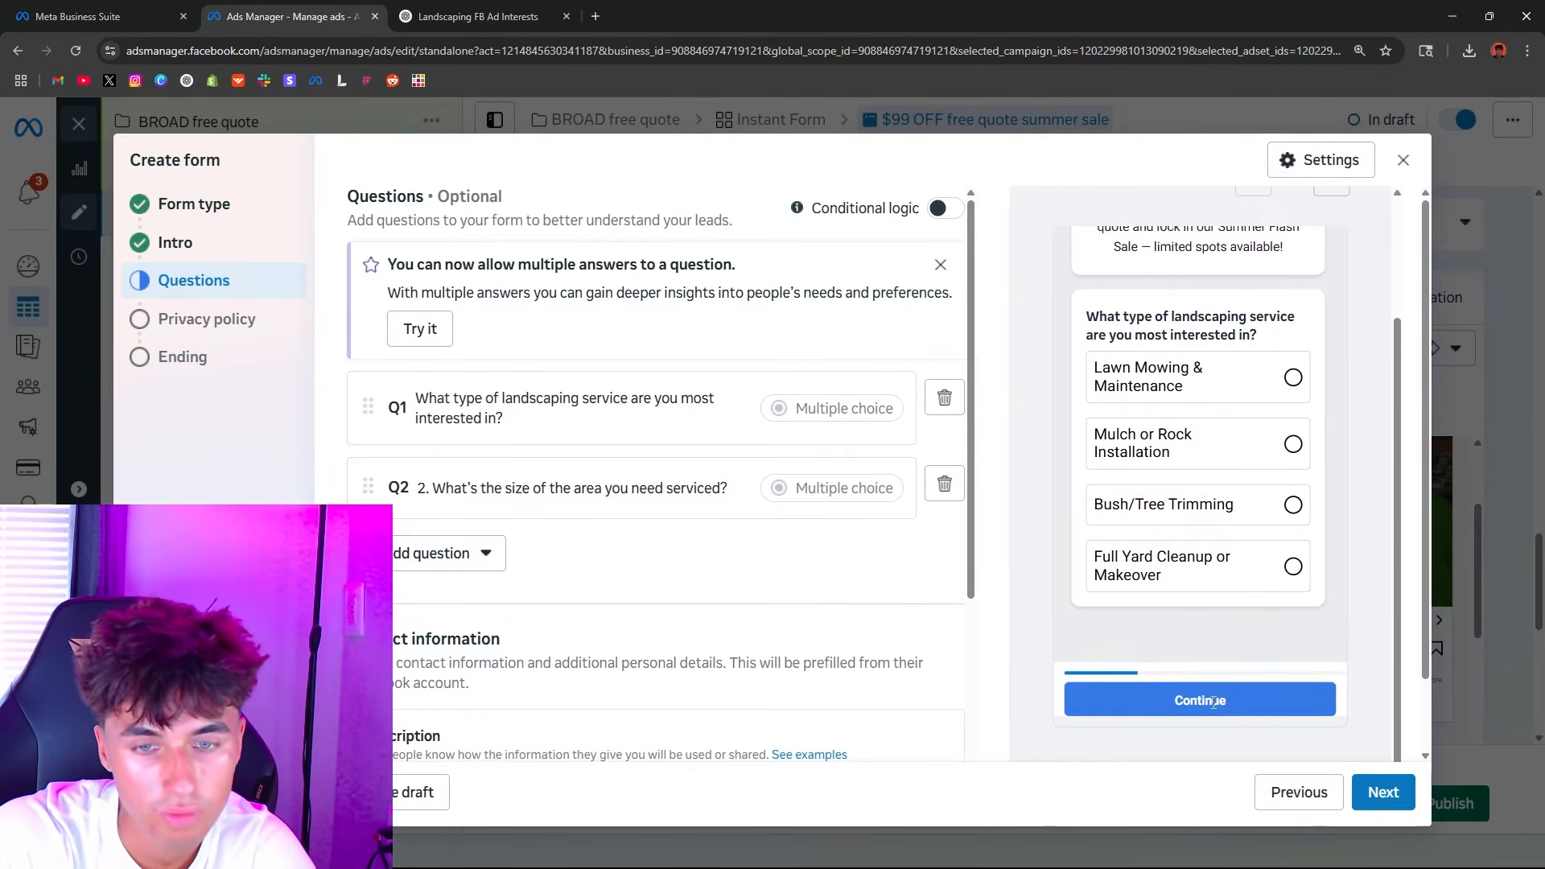
click(1292, 565)
click(1241, 711)
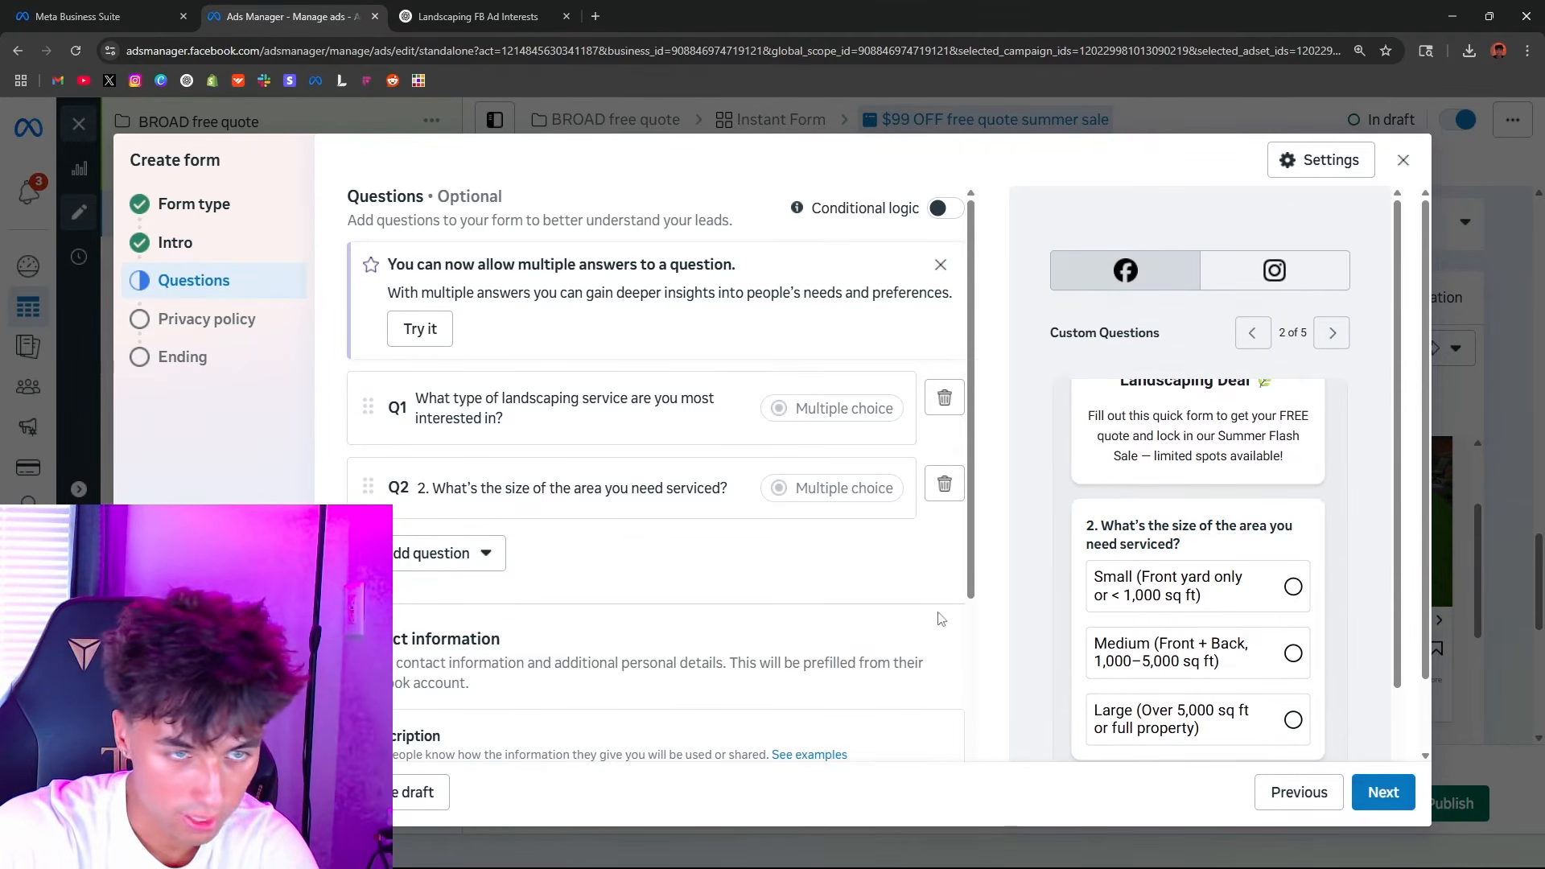
scroll(567, 611, down, 3)
scroll(567, 611, up, 3)
Step: Prompt ChatGPT "now for the contact info in the end of the form i need a description for it" and copy its reply into the contact description
scroll(567, 611, down, 4)
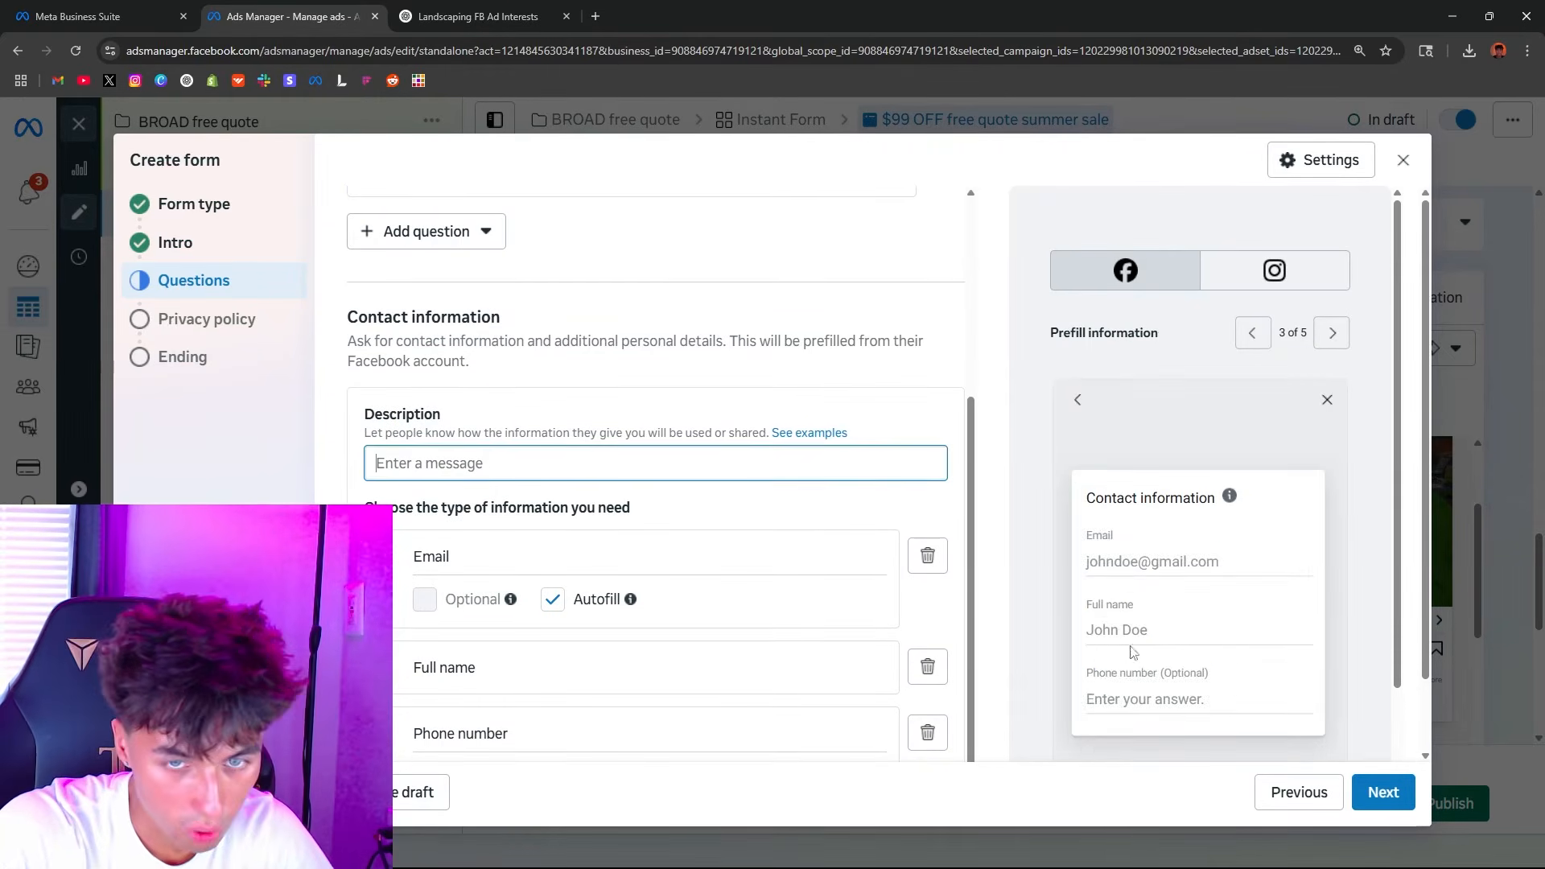
click(478, 17)
click(608, 771)
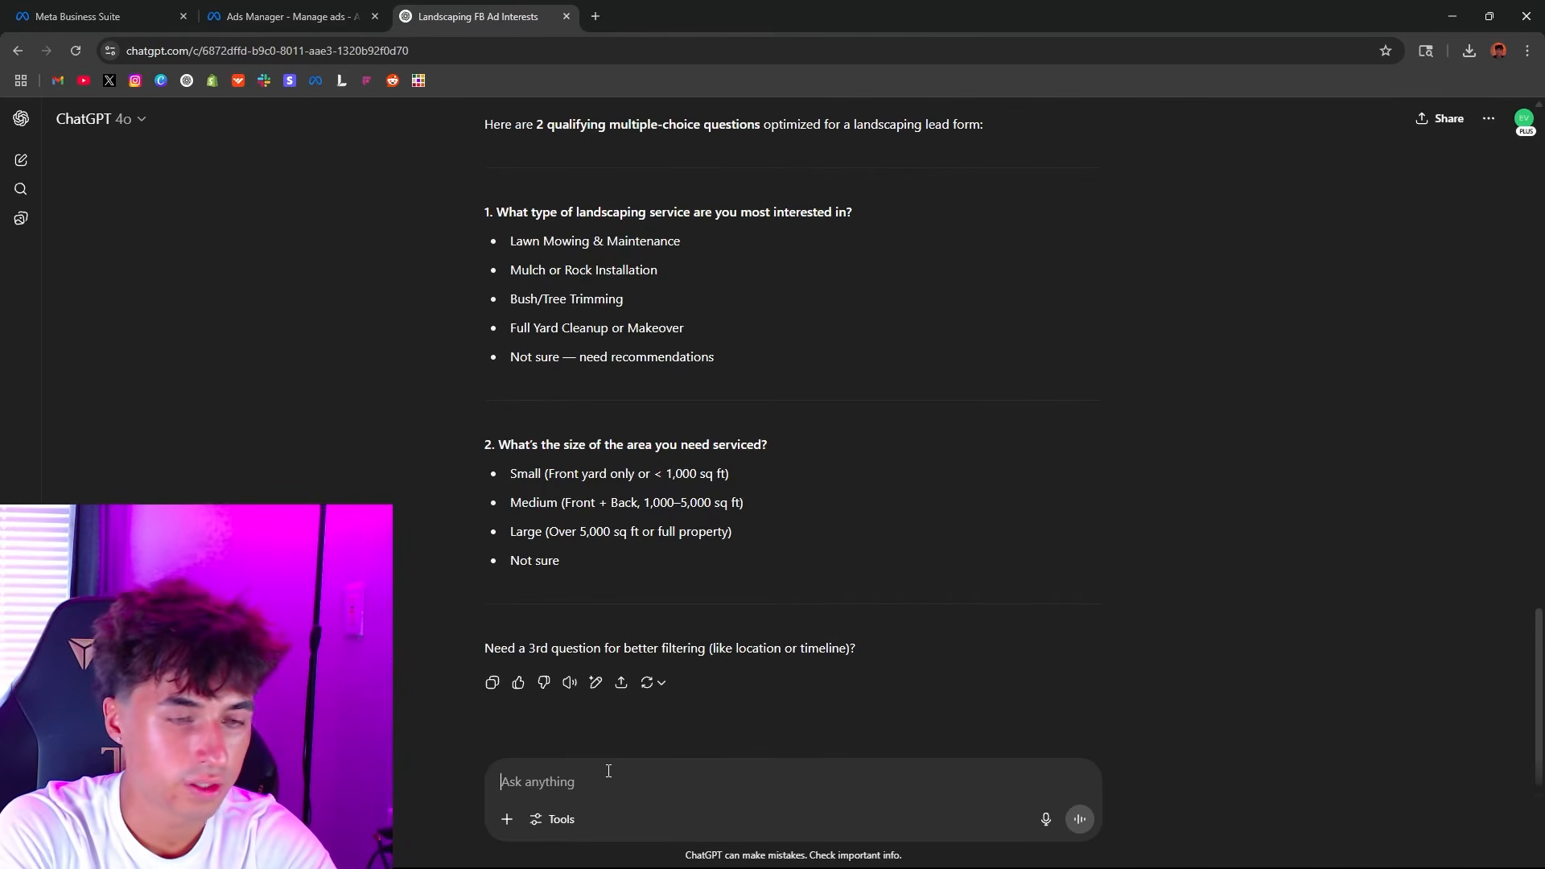
text(now)
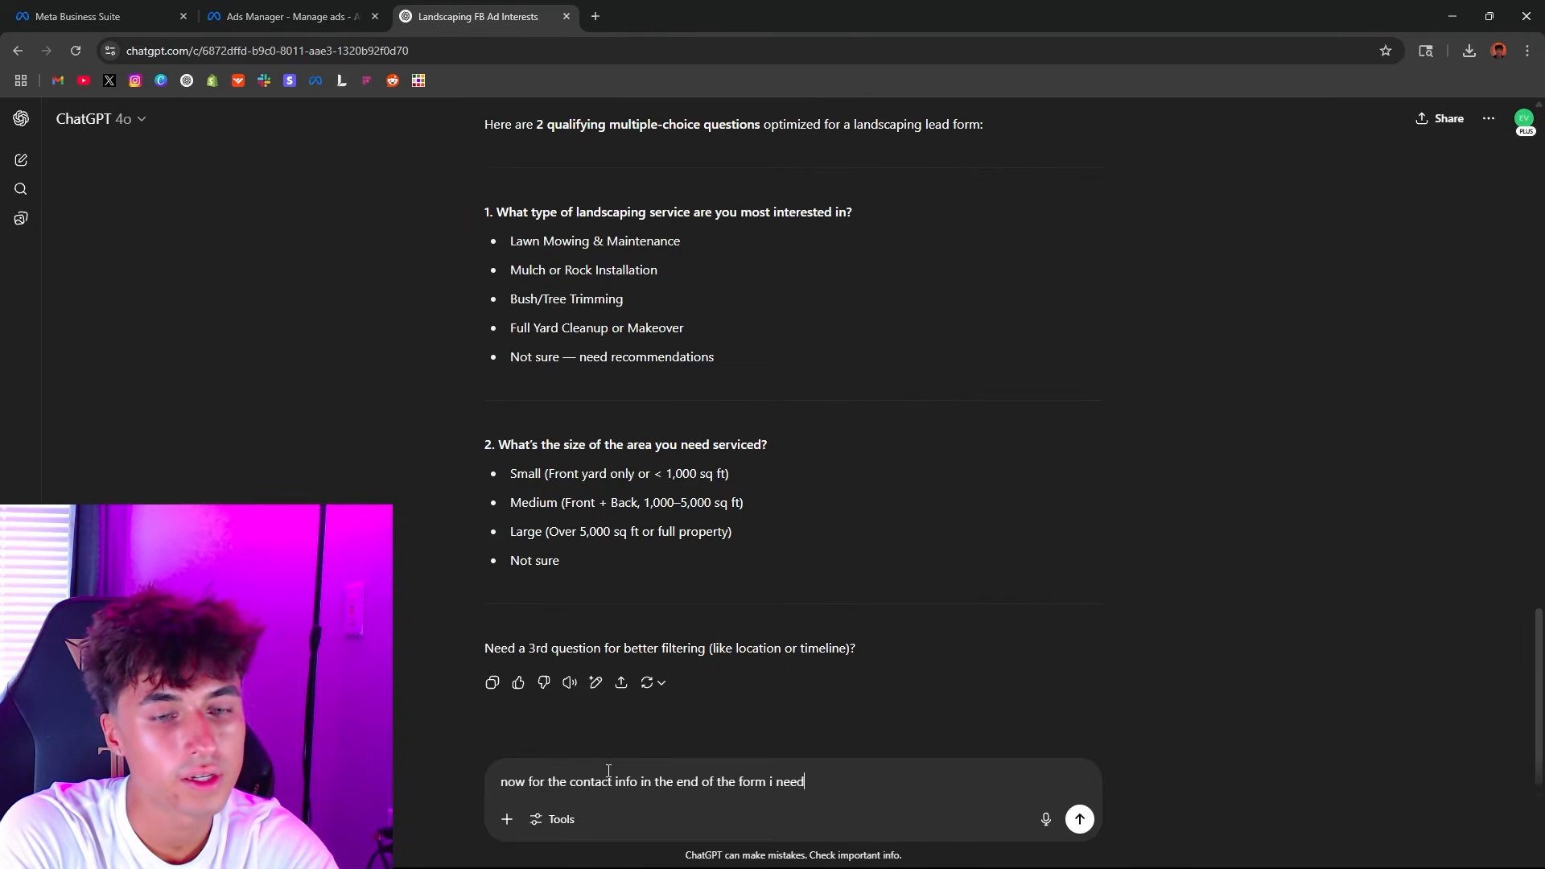
text(tion for)
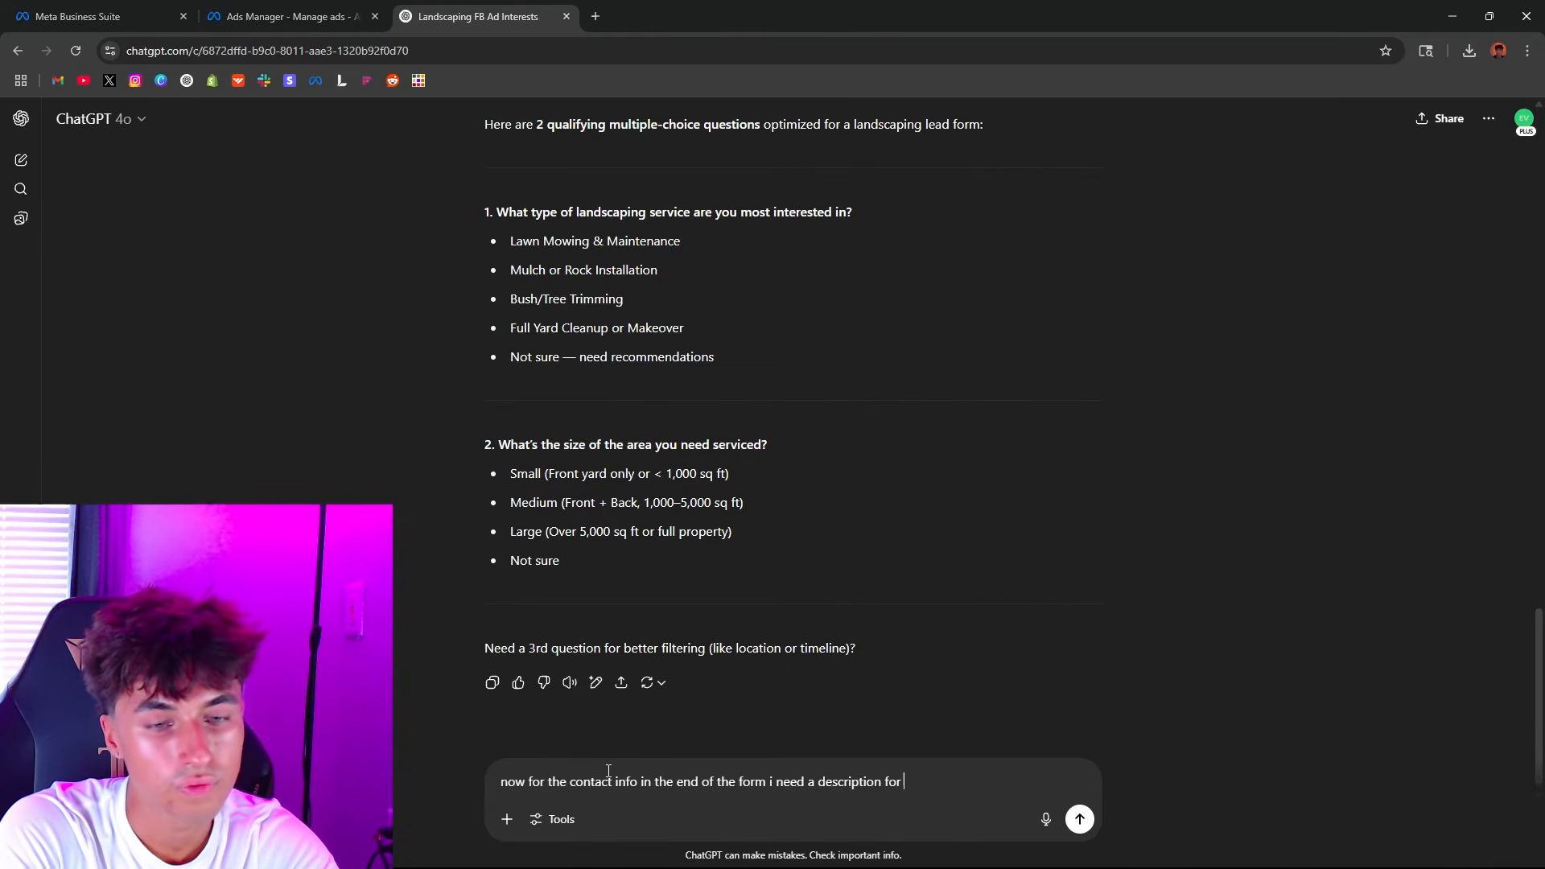
key(Return)
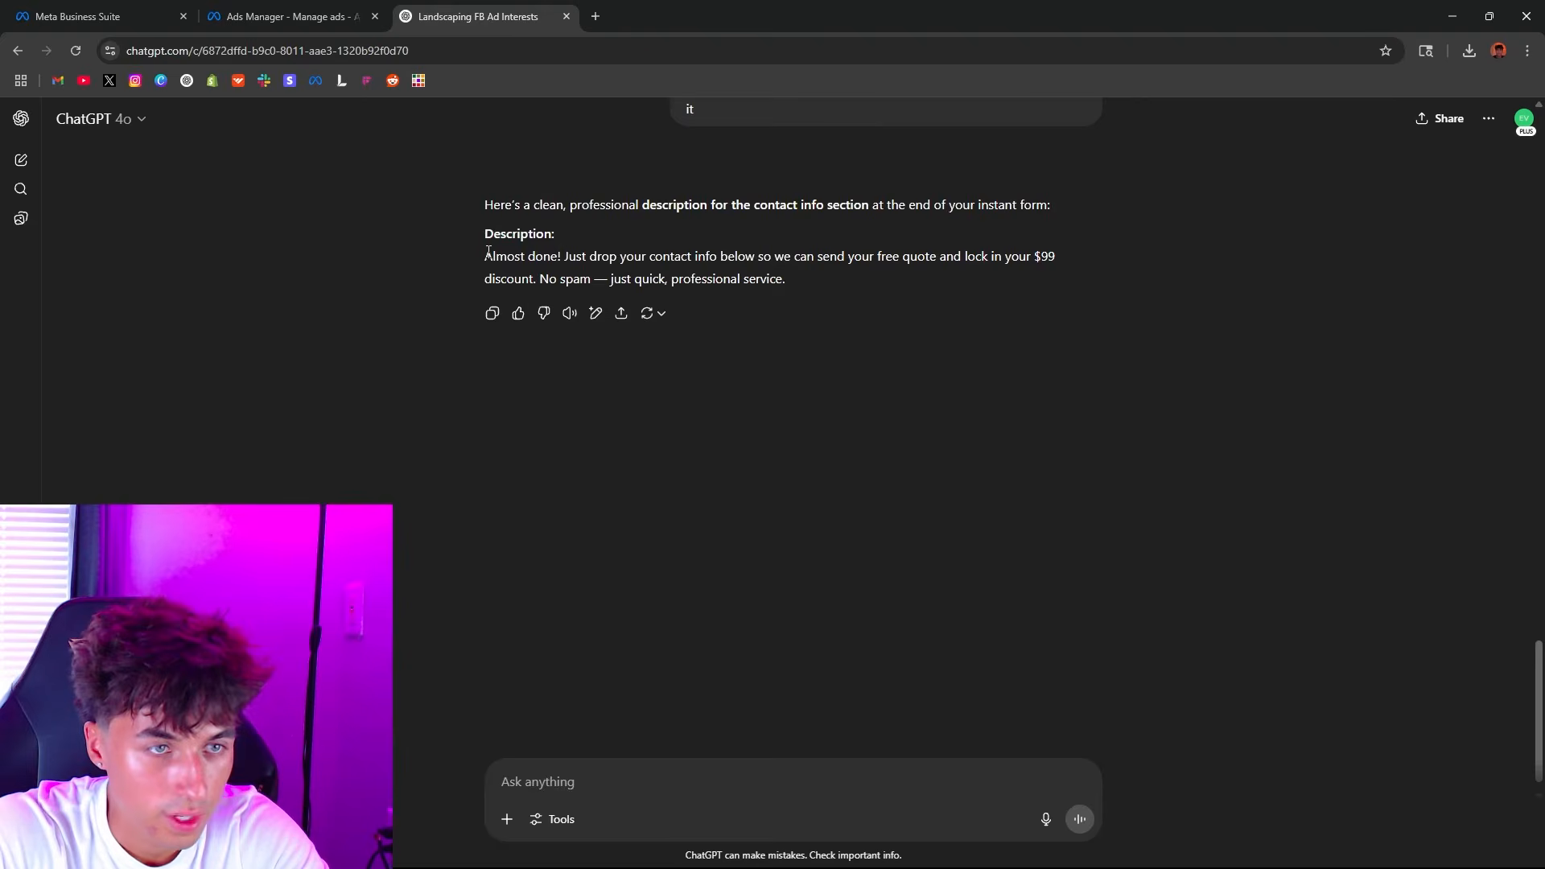
drag(486, 256, 806, 278)
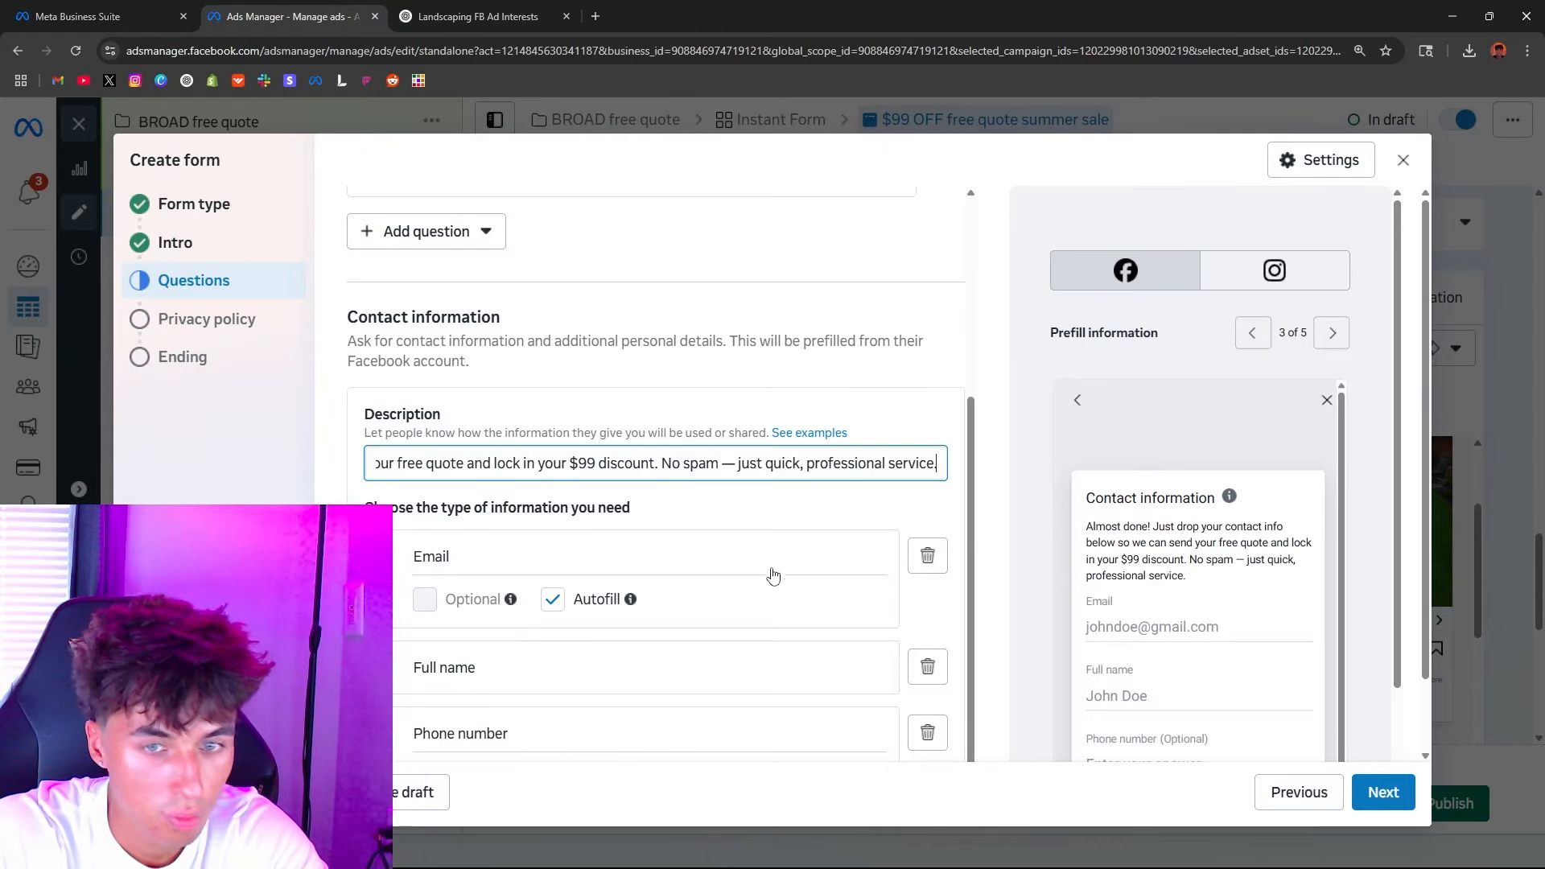
Step: Prompt ChatGPT "make it short as possible" and copy the shortened contact description from its reply
key(ctrl+Tab)
click(620, 773)
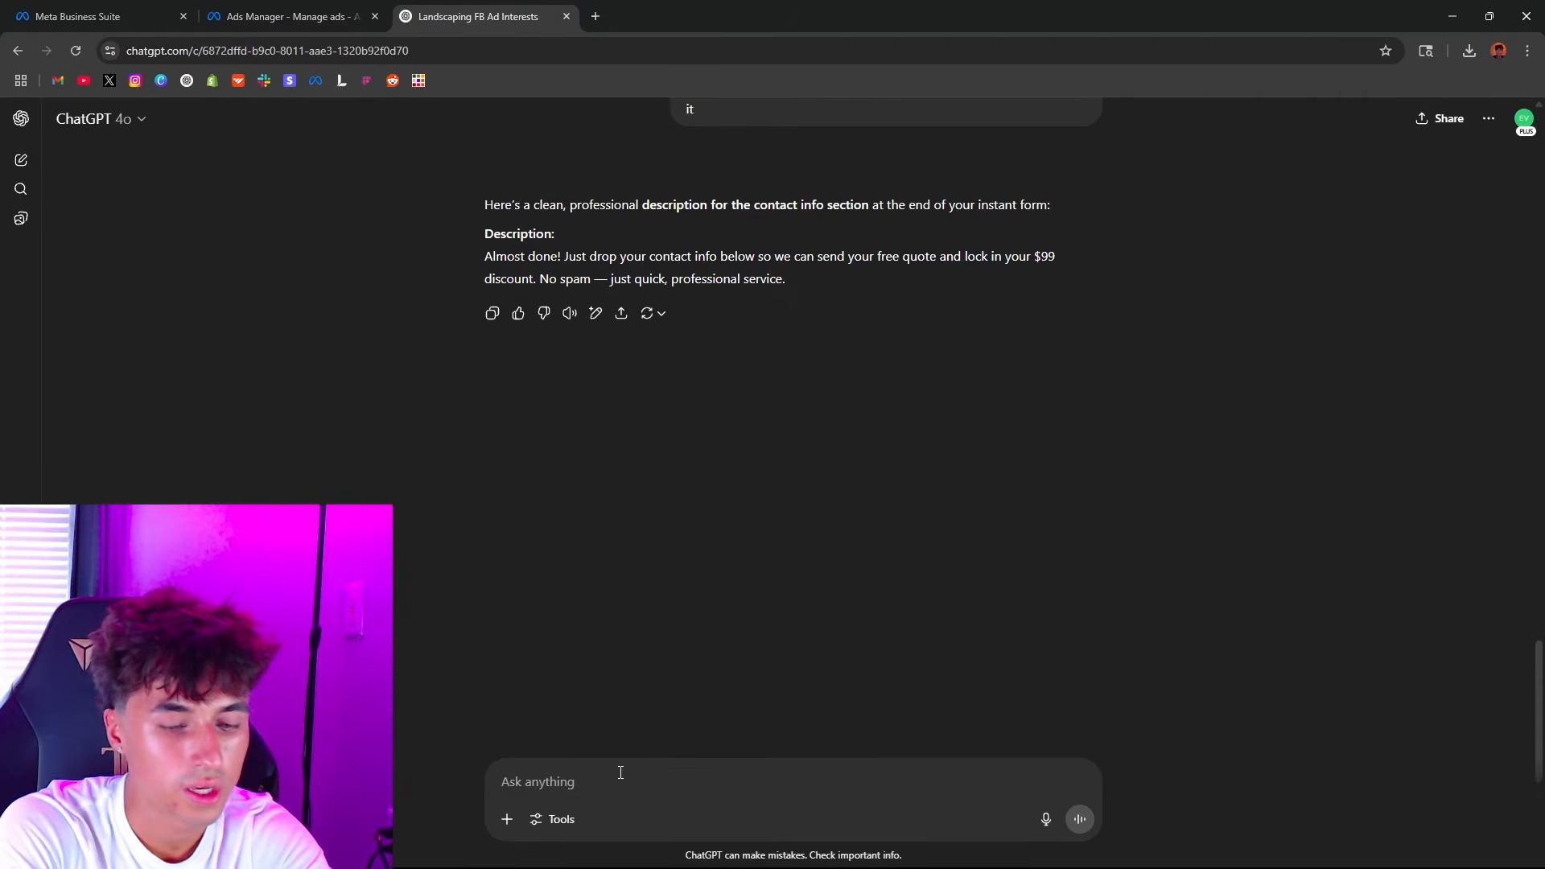
text(make it short as possib)
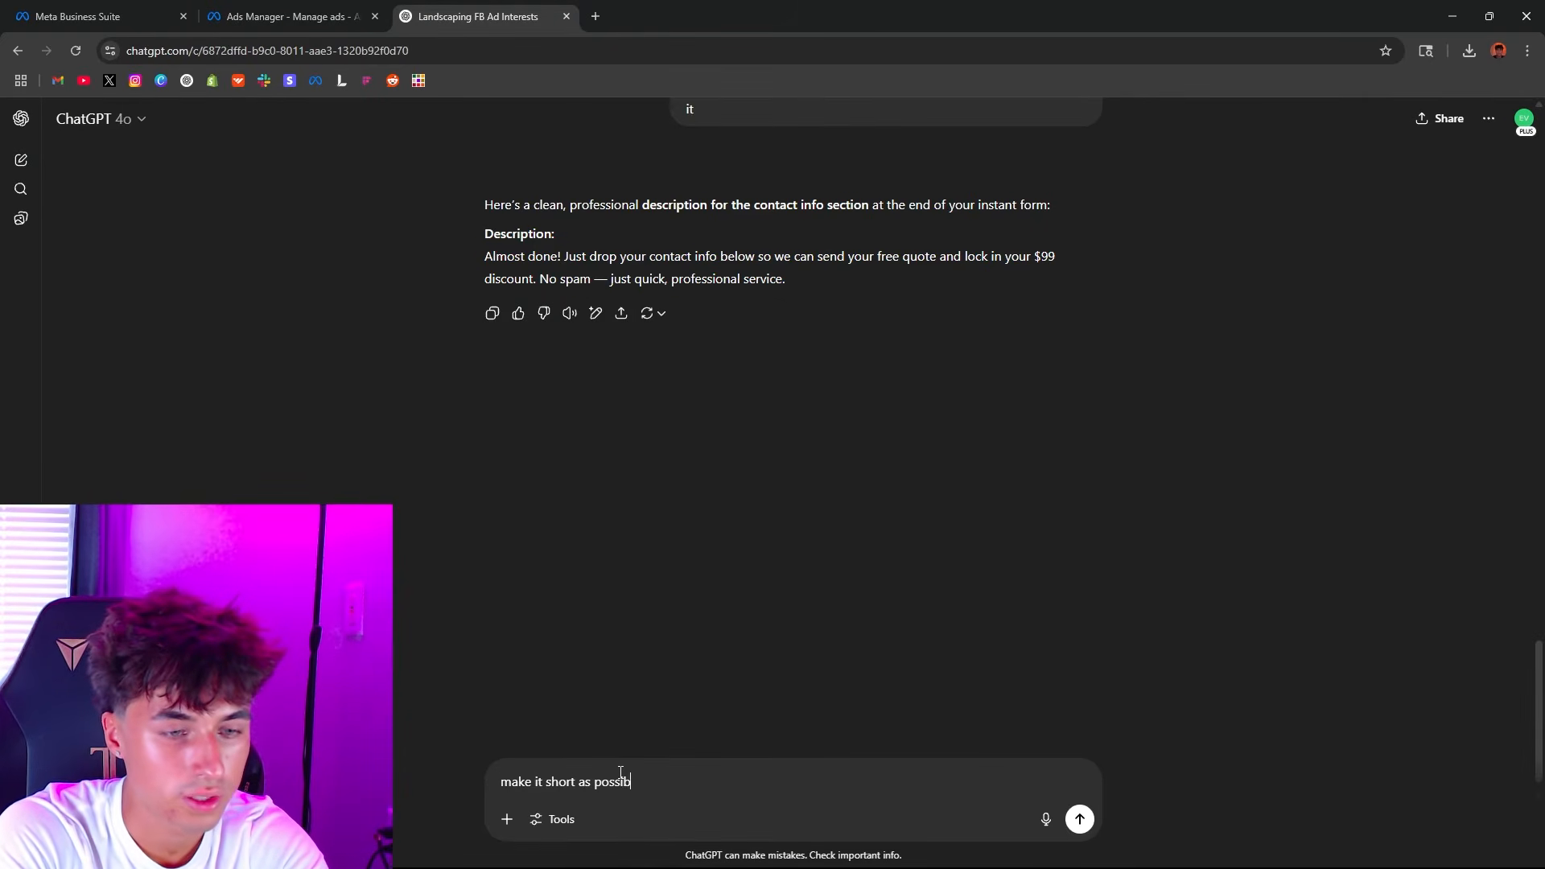
text(le)
key(Return)
drag(486, 255, 813, 255)
Step: Replace the form's contact information description with "Enter your info to get your free quote + $99 off. No spam, just fast service."
key(ctrl+shift+Tab)
triple_click(539, 469)
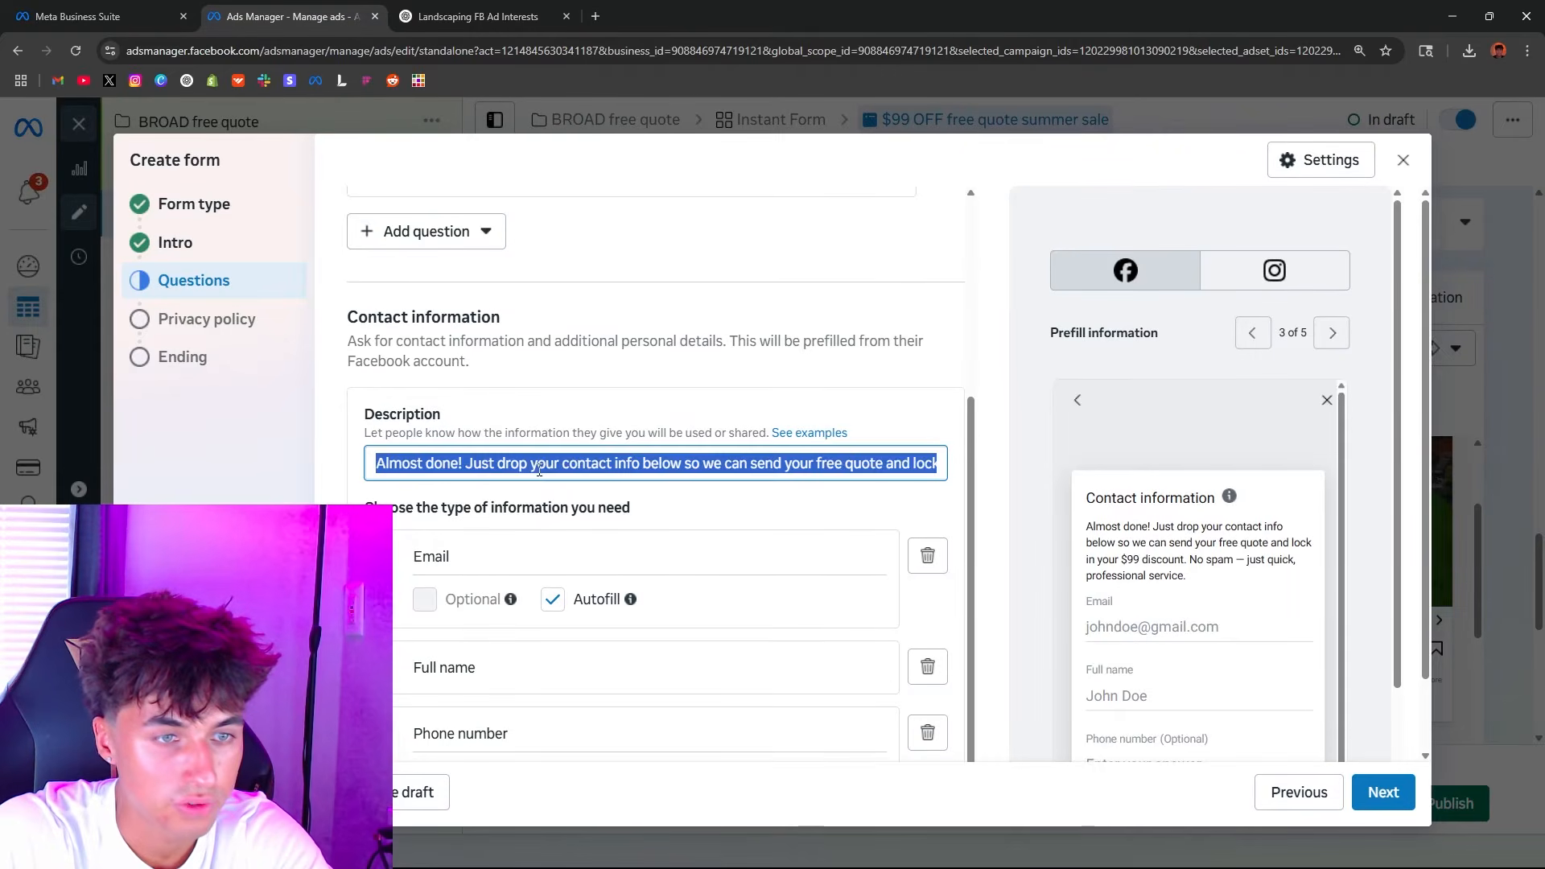
key(BackSpace)
text(Enter your info to get your free quote + $99 off. No spam, just fast service. Ask ChatGPT)
drag(819, 465, 943, 471)
key(BackSpace)
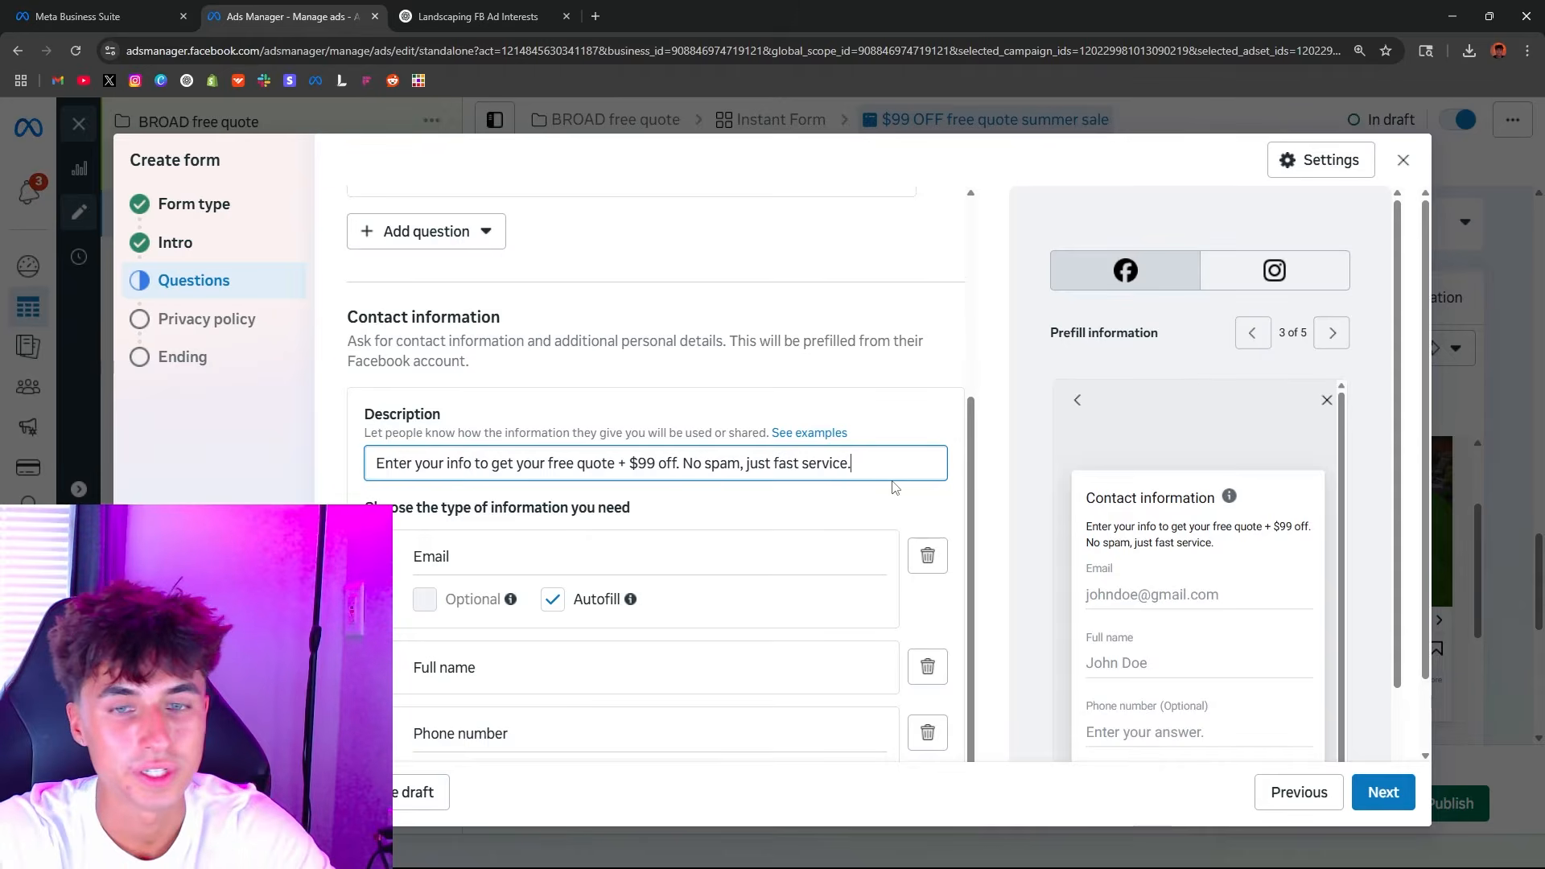
click(354, 434)
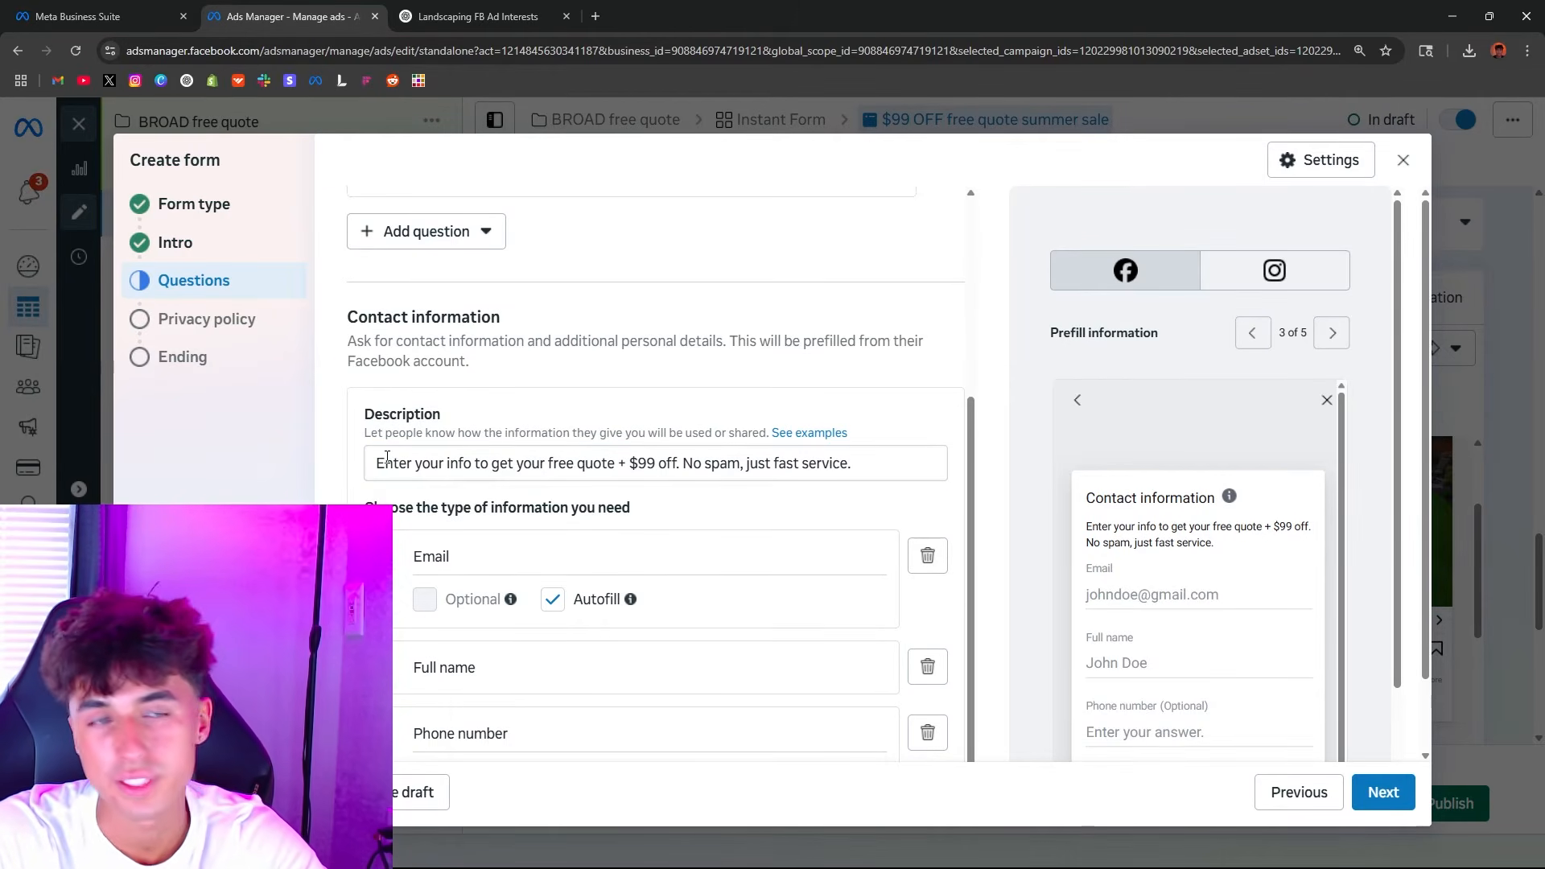
drag(374, 465, 887, 488)
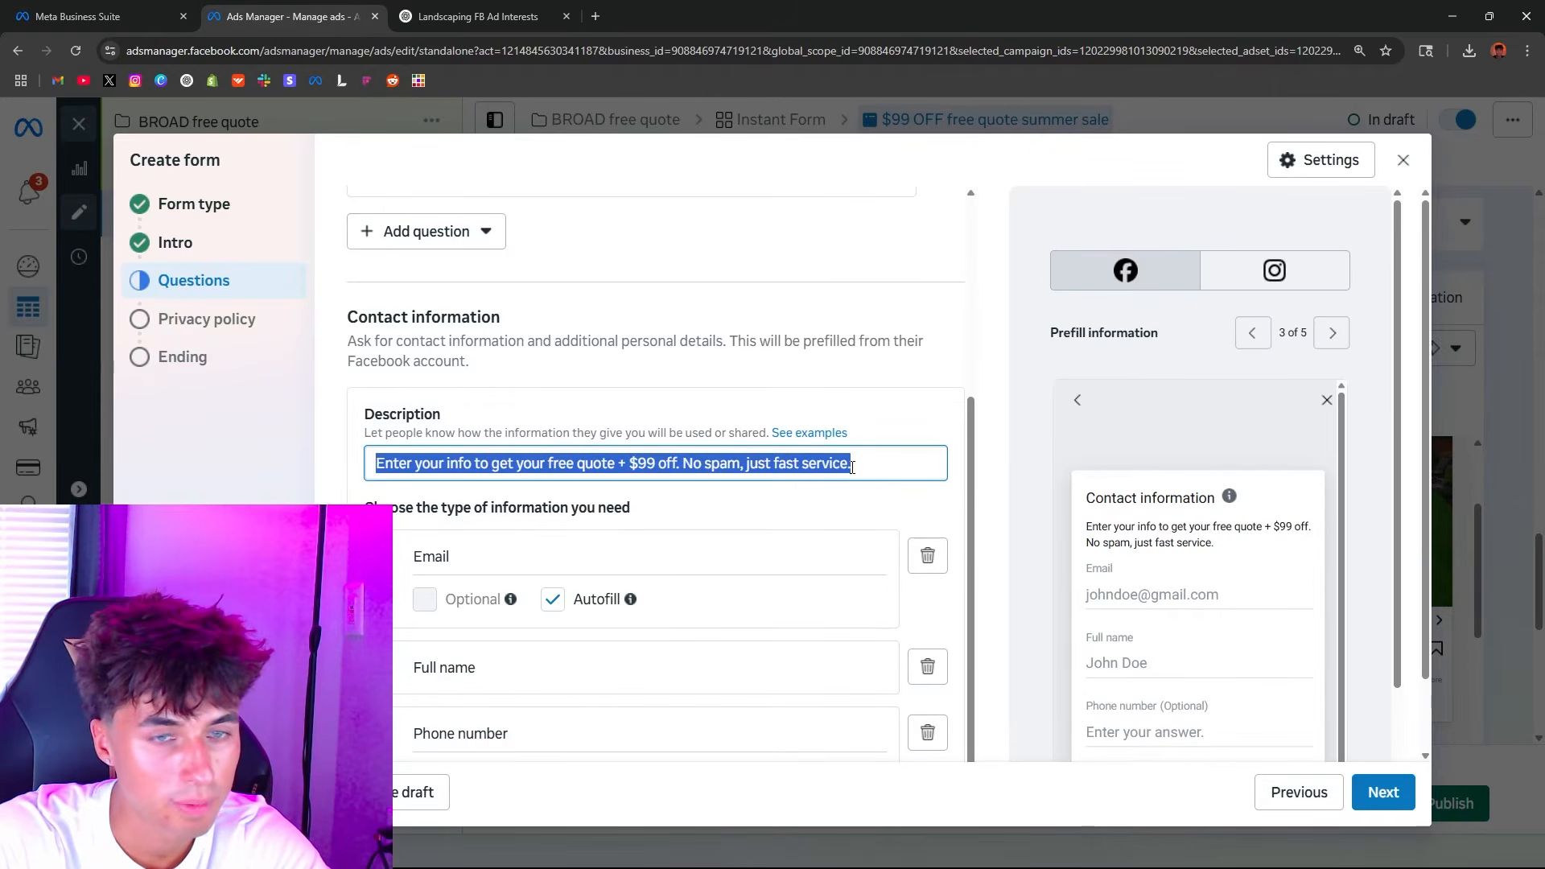
click(852, 468)
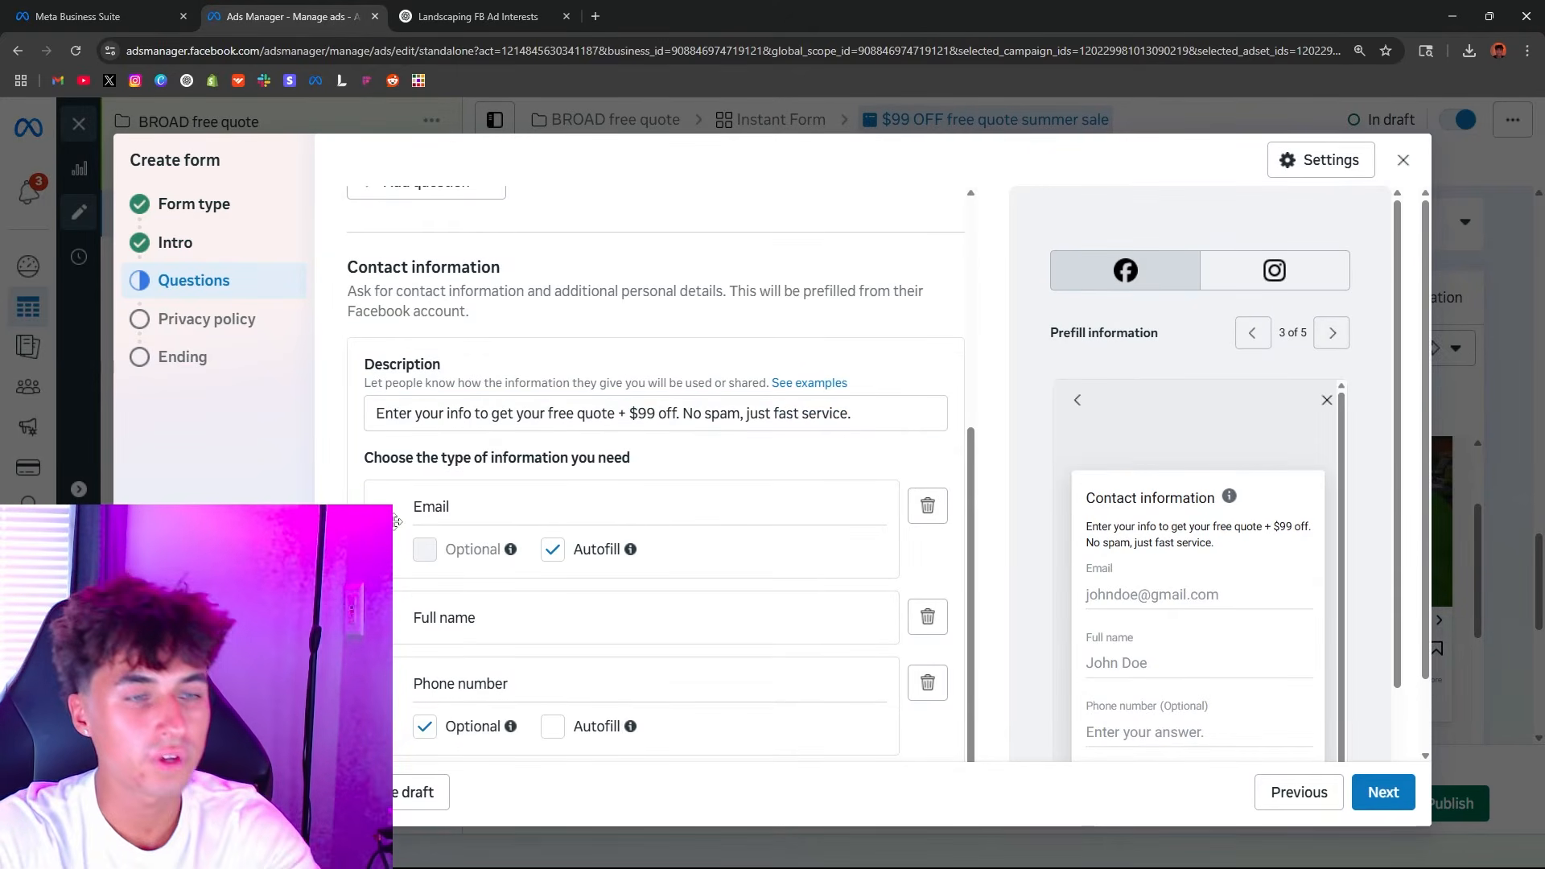
Step: Move Full name above Email in the form's contact fields and make Phone number a required field
scroll(414, 638, down, 1)
click(424, 713)
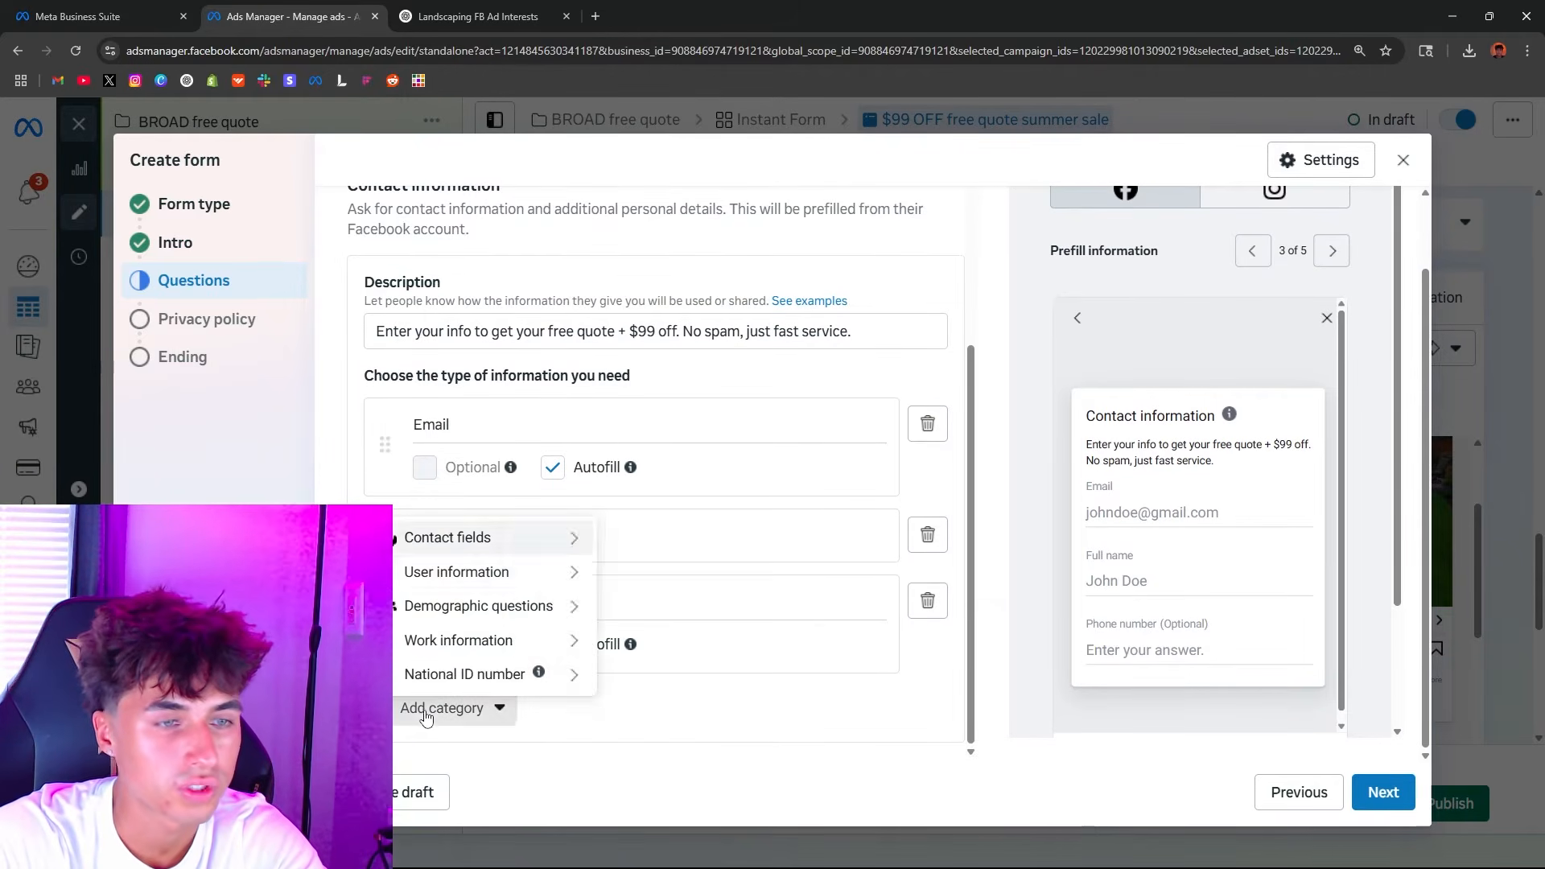
click(551, 729)
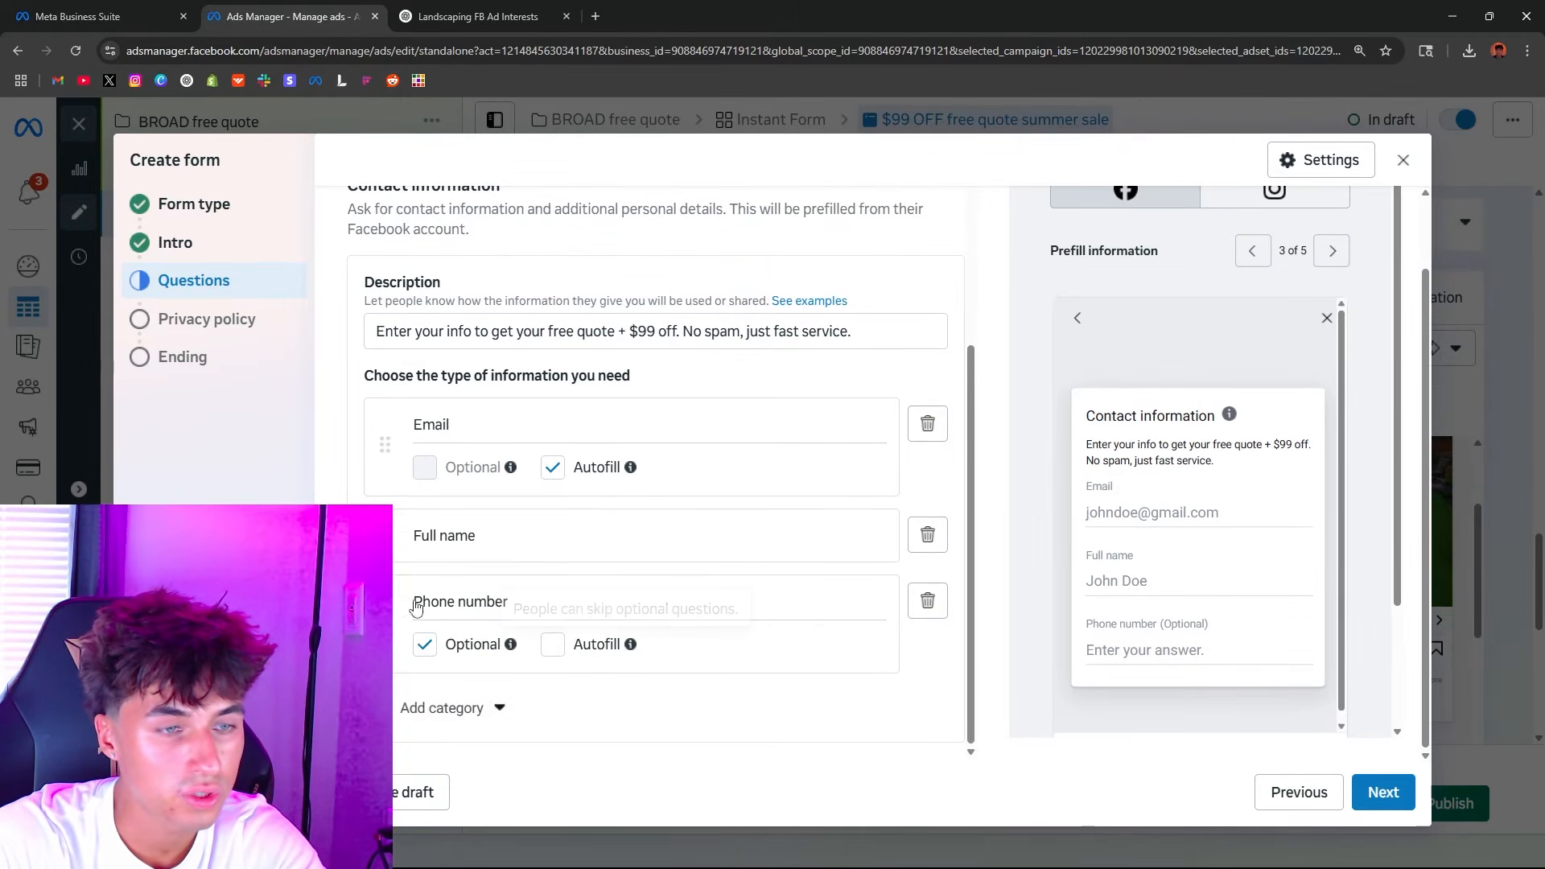
drag(385, 535, 385, 425)
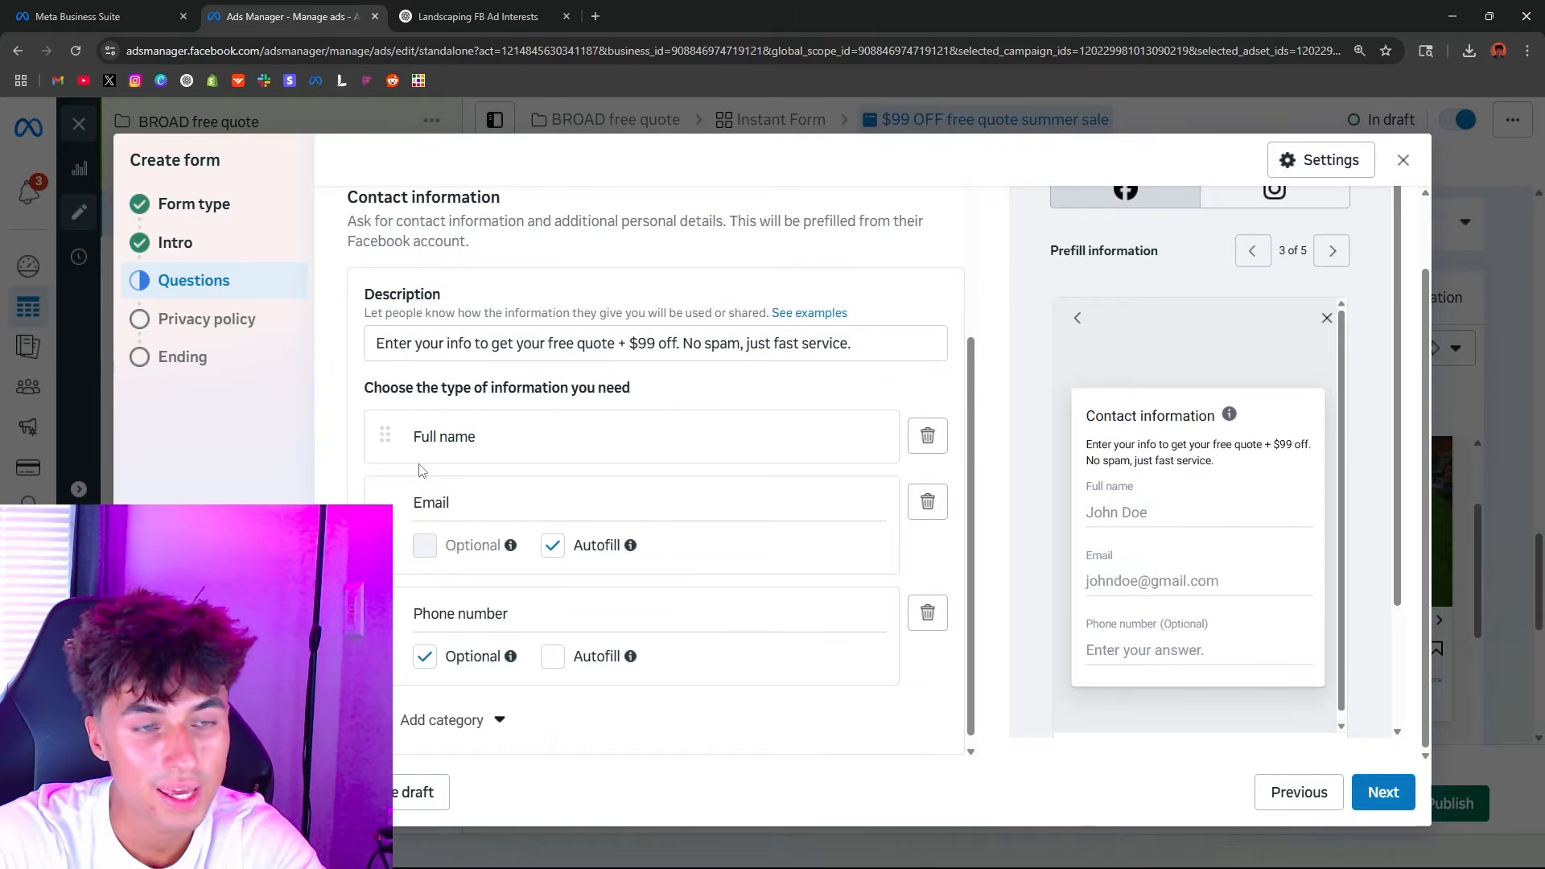
click(424, 658)
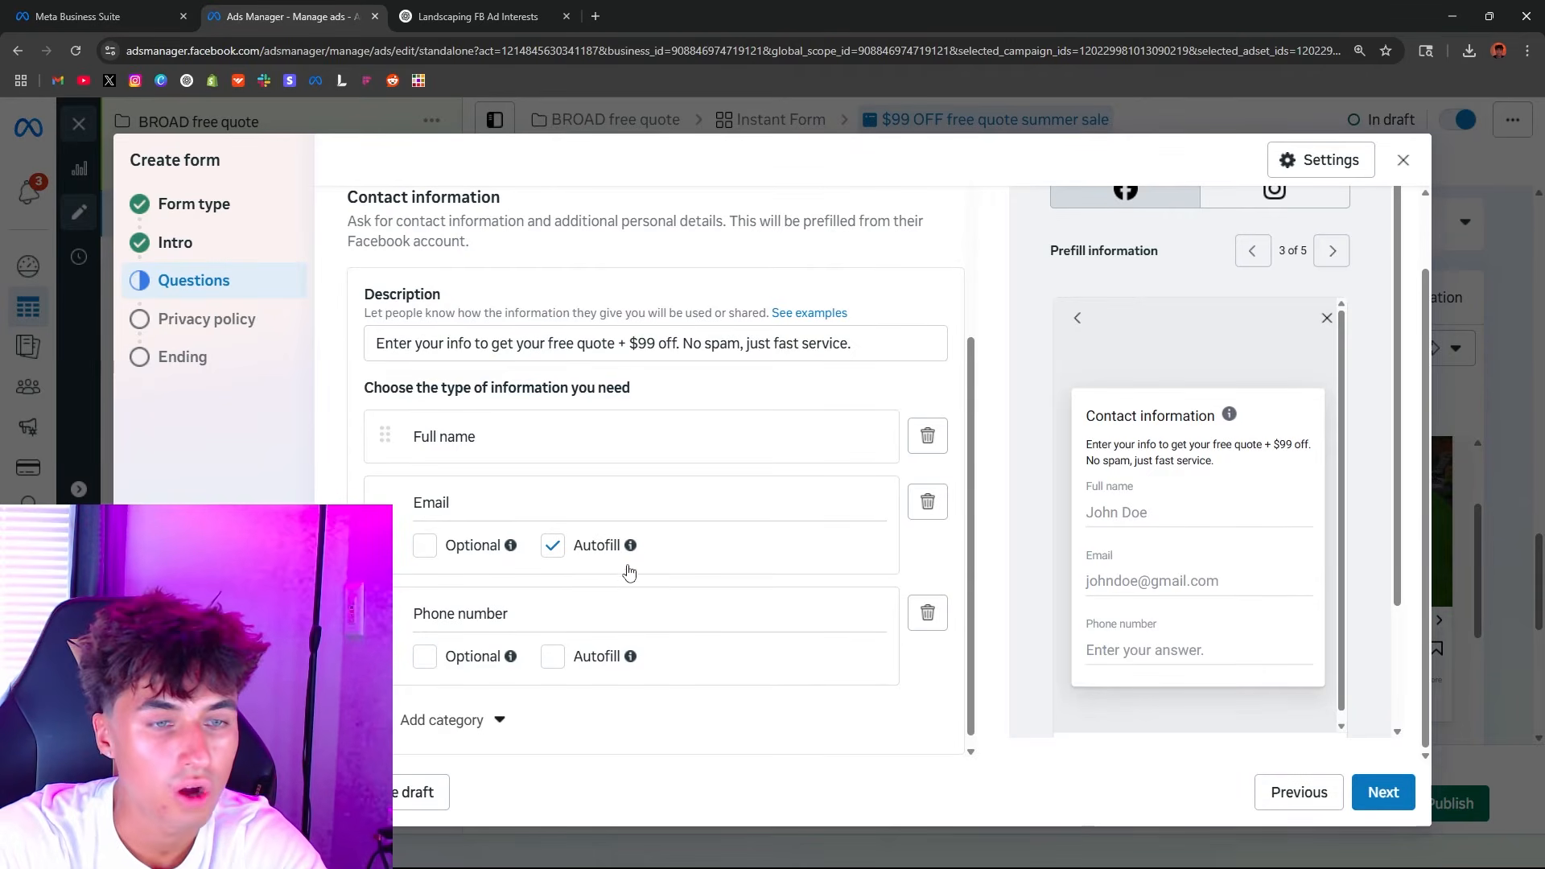
mouse_move(626, 559)
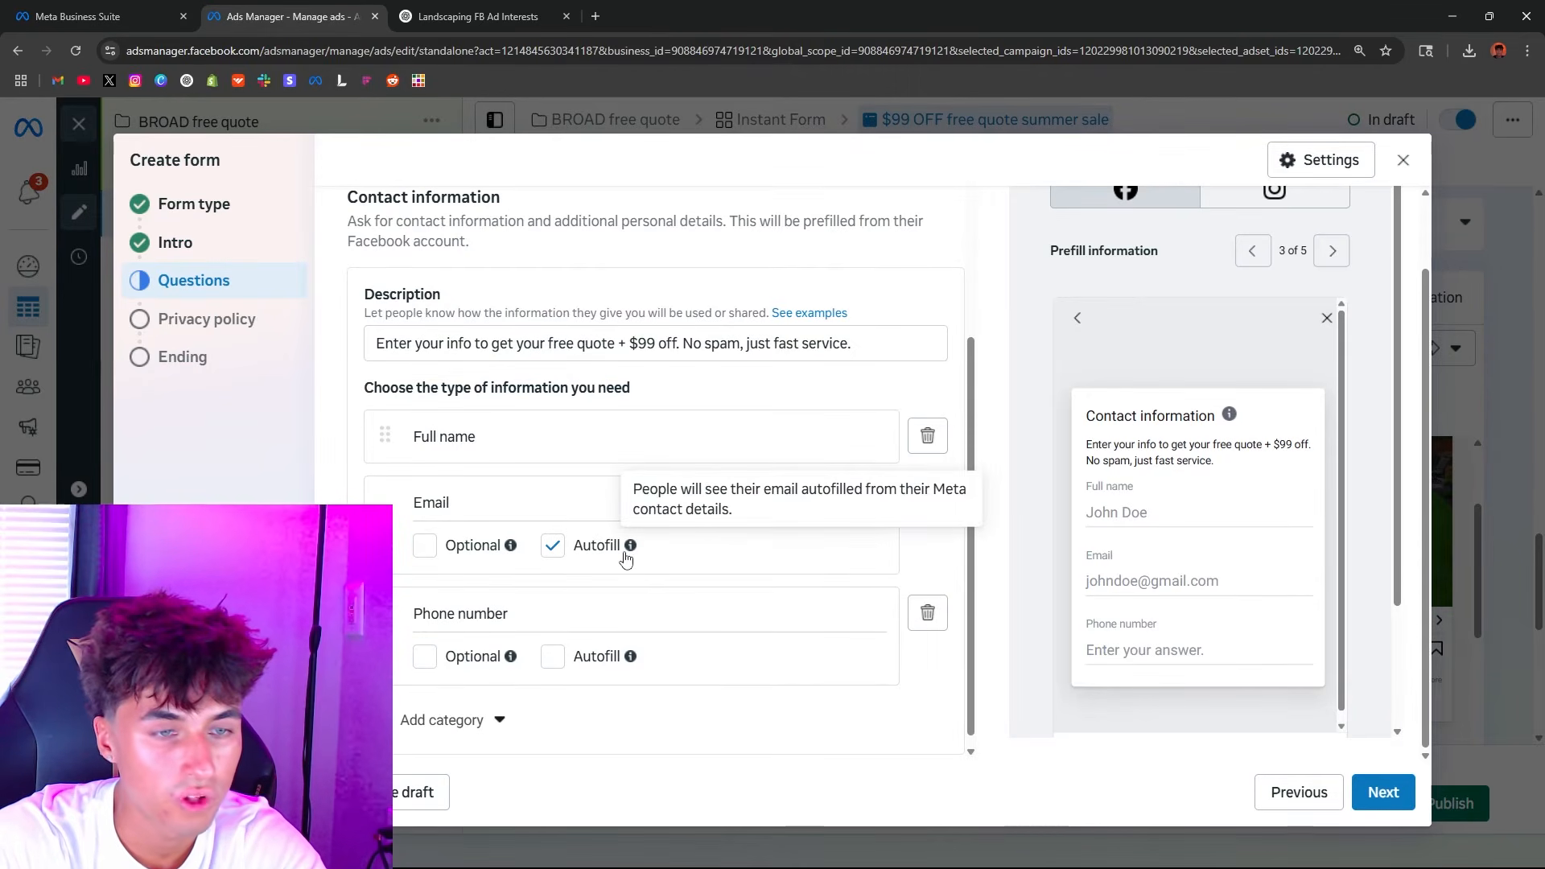
click(555, 553)
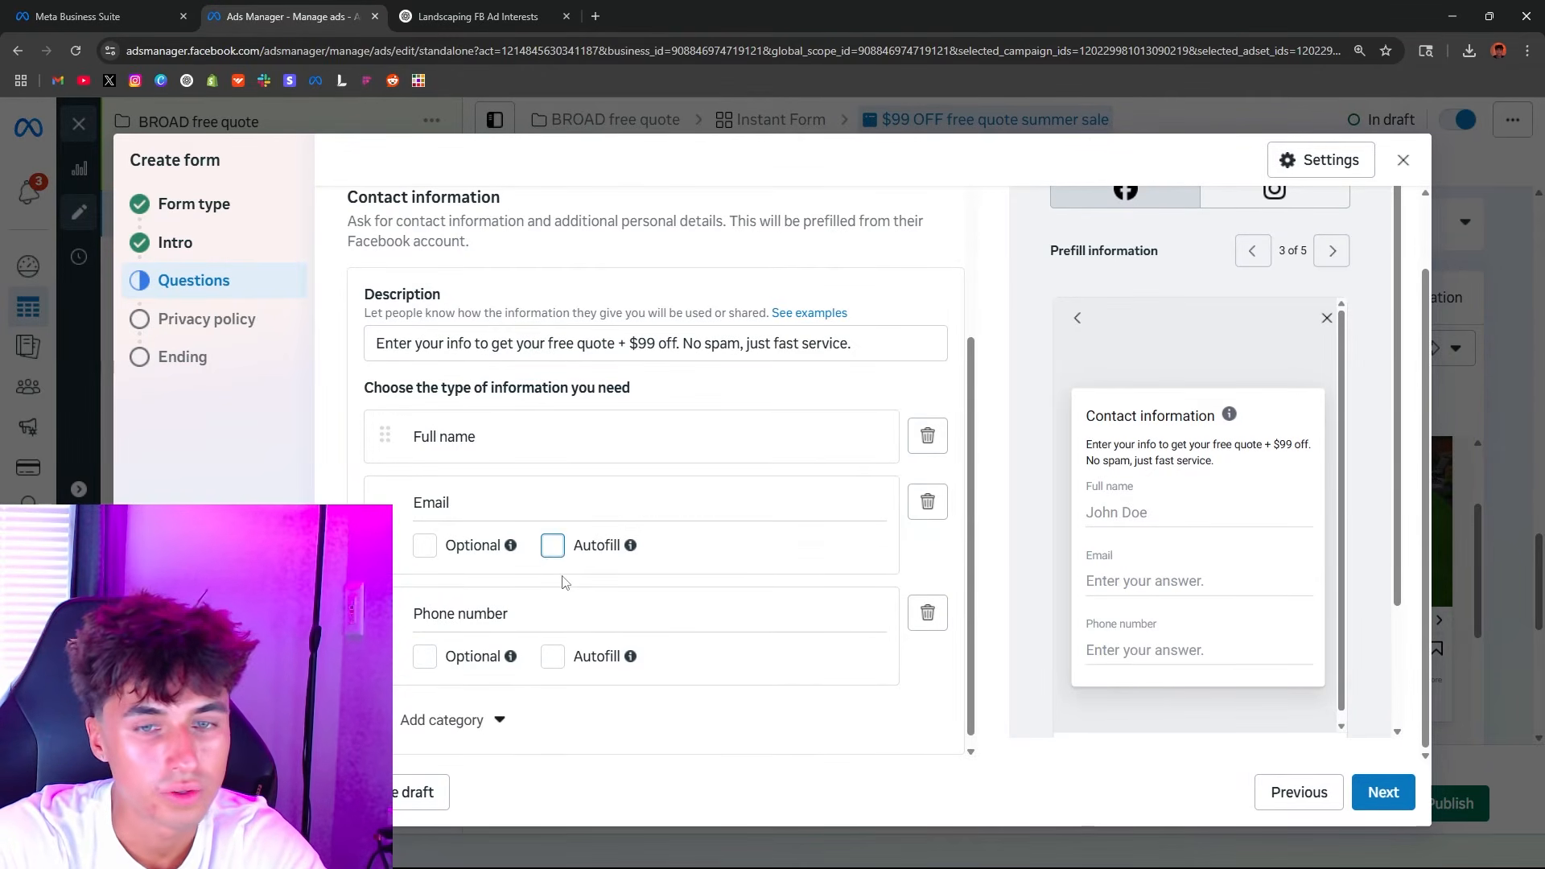
click(562, 559)
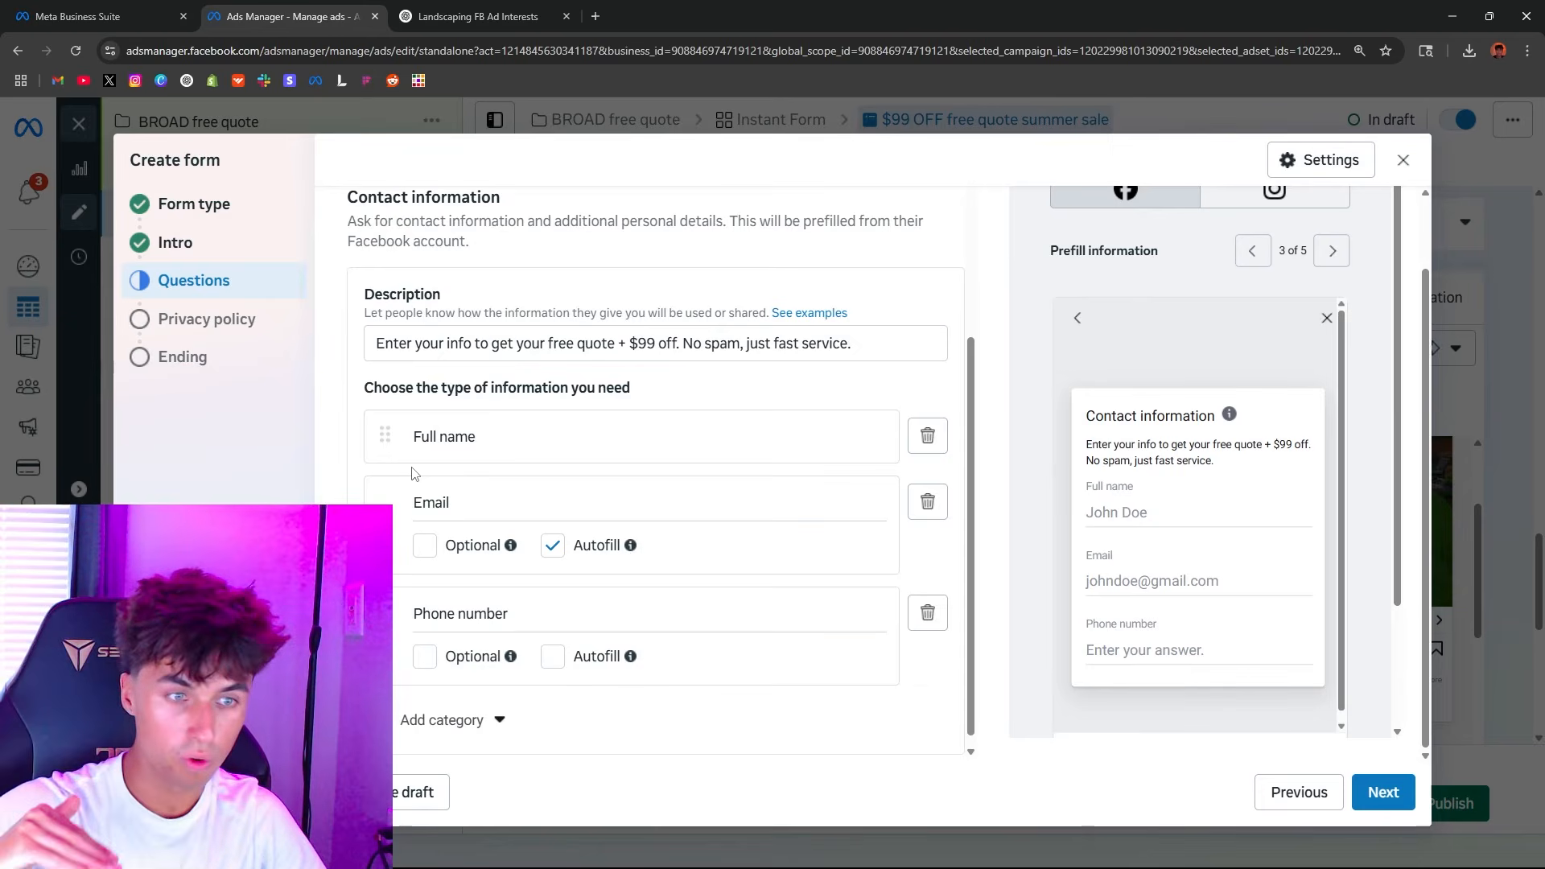
Step: Add a Street address contact field and check the field order in the contact information preview
click(447, 719)
mouse_move(478, 548)
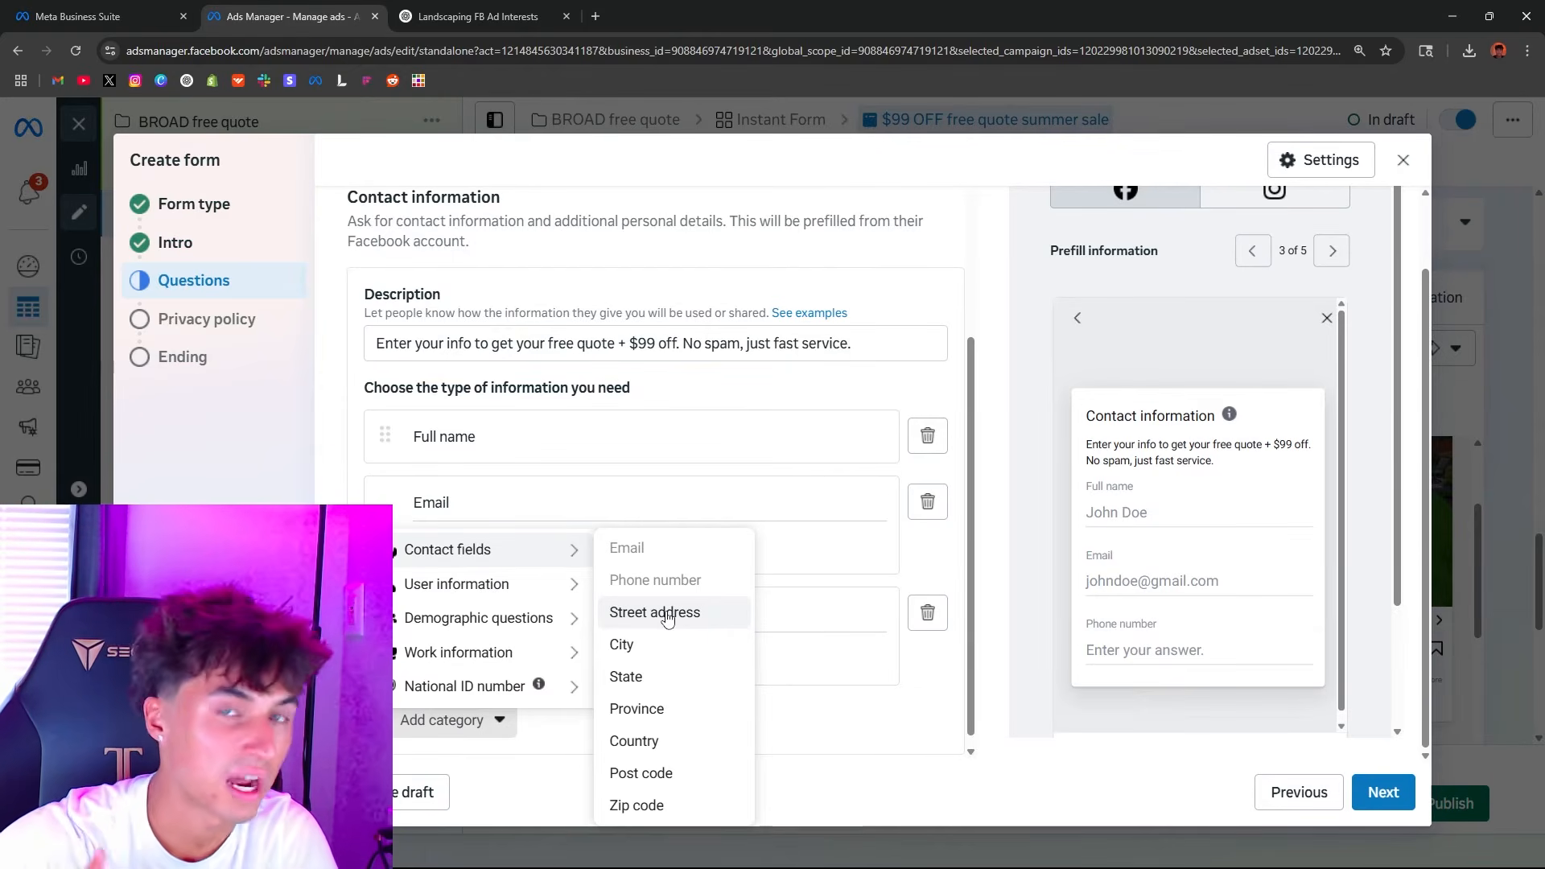
click(667, 618)
scroll(459, 611, down, 2)
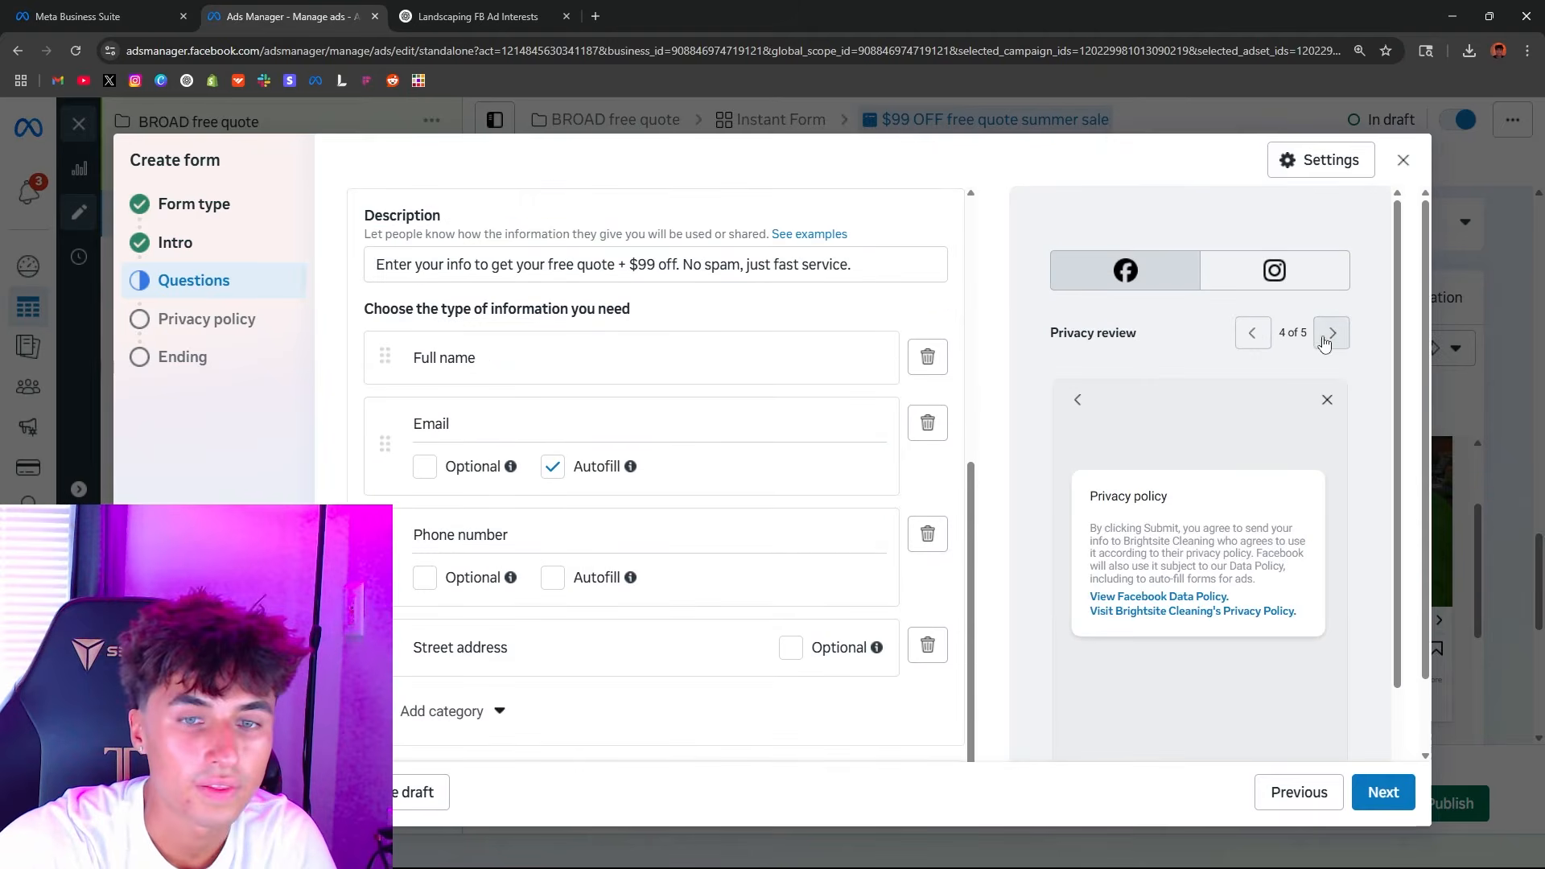
click(1253, 334)
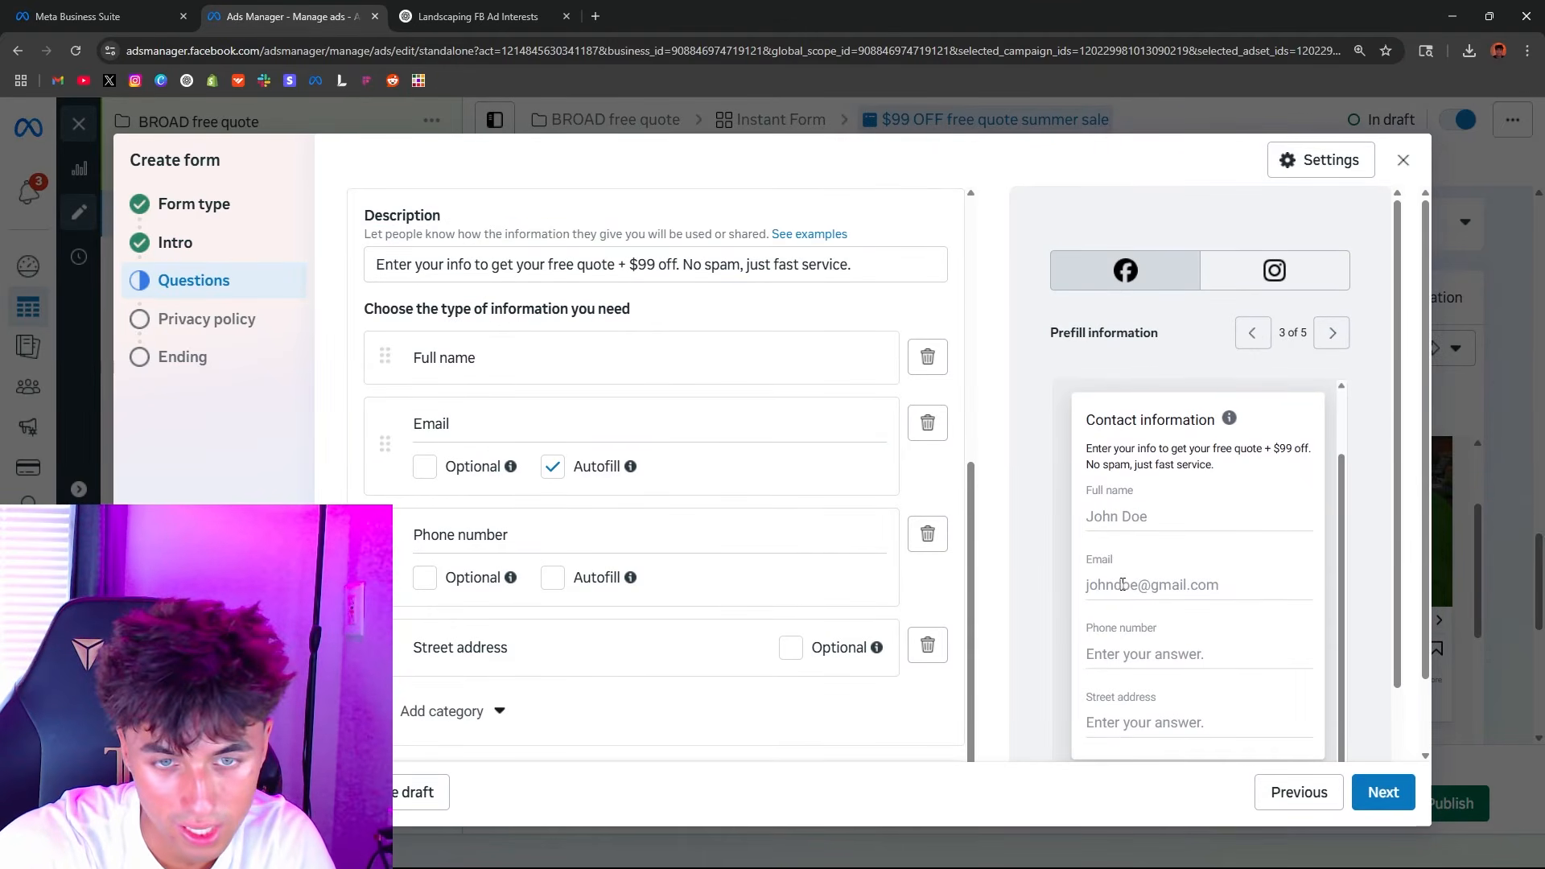
scroll(883, 749, down, 1)
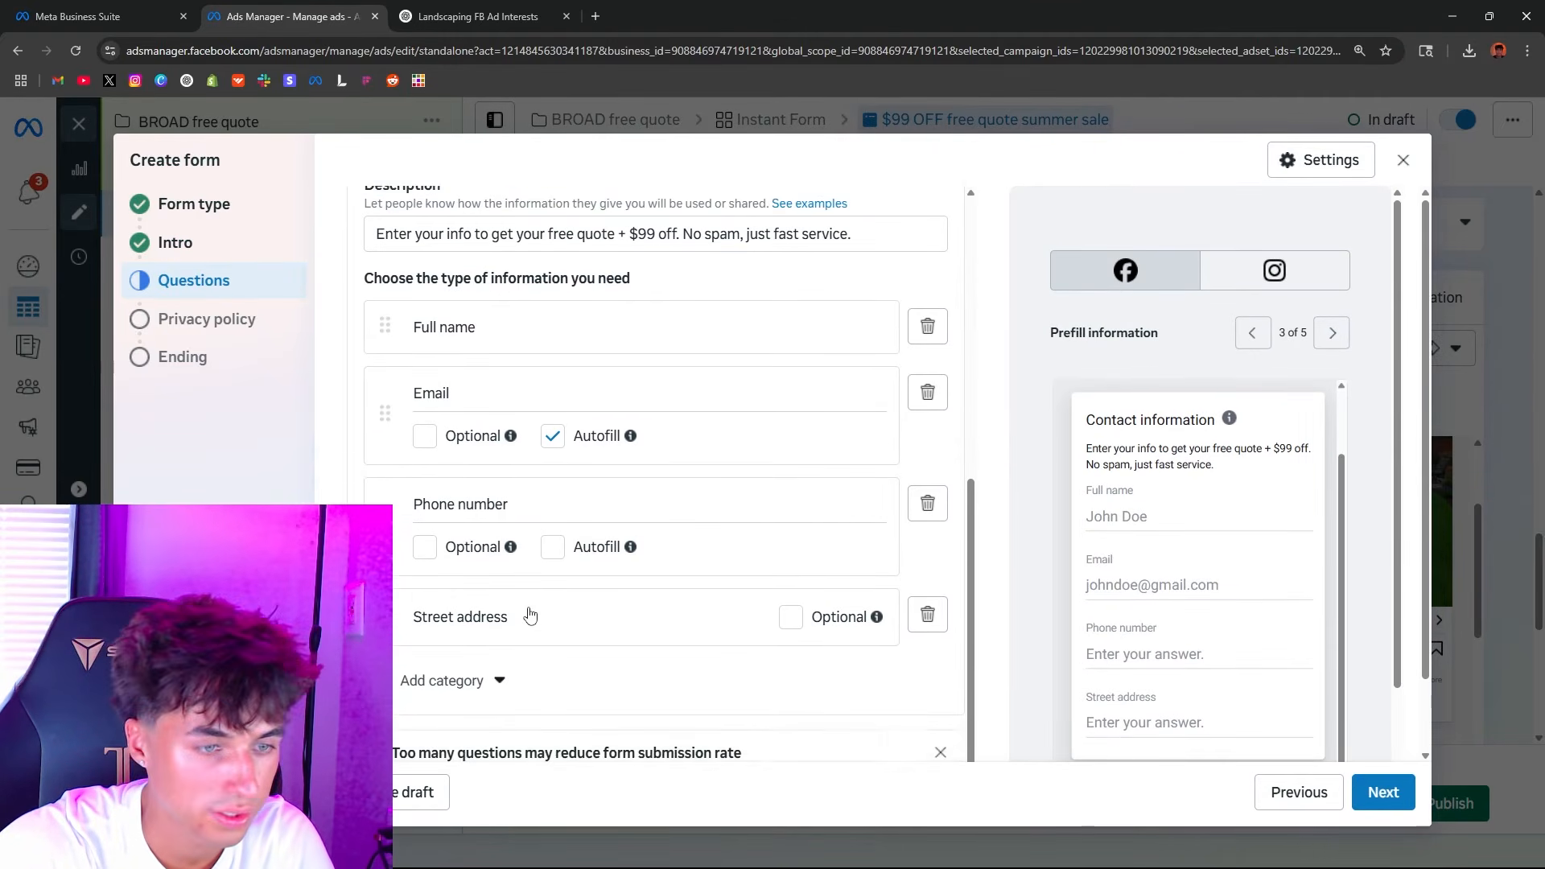
scroll(609, 609, up, 1)
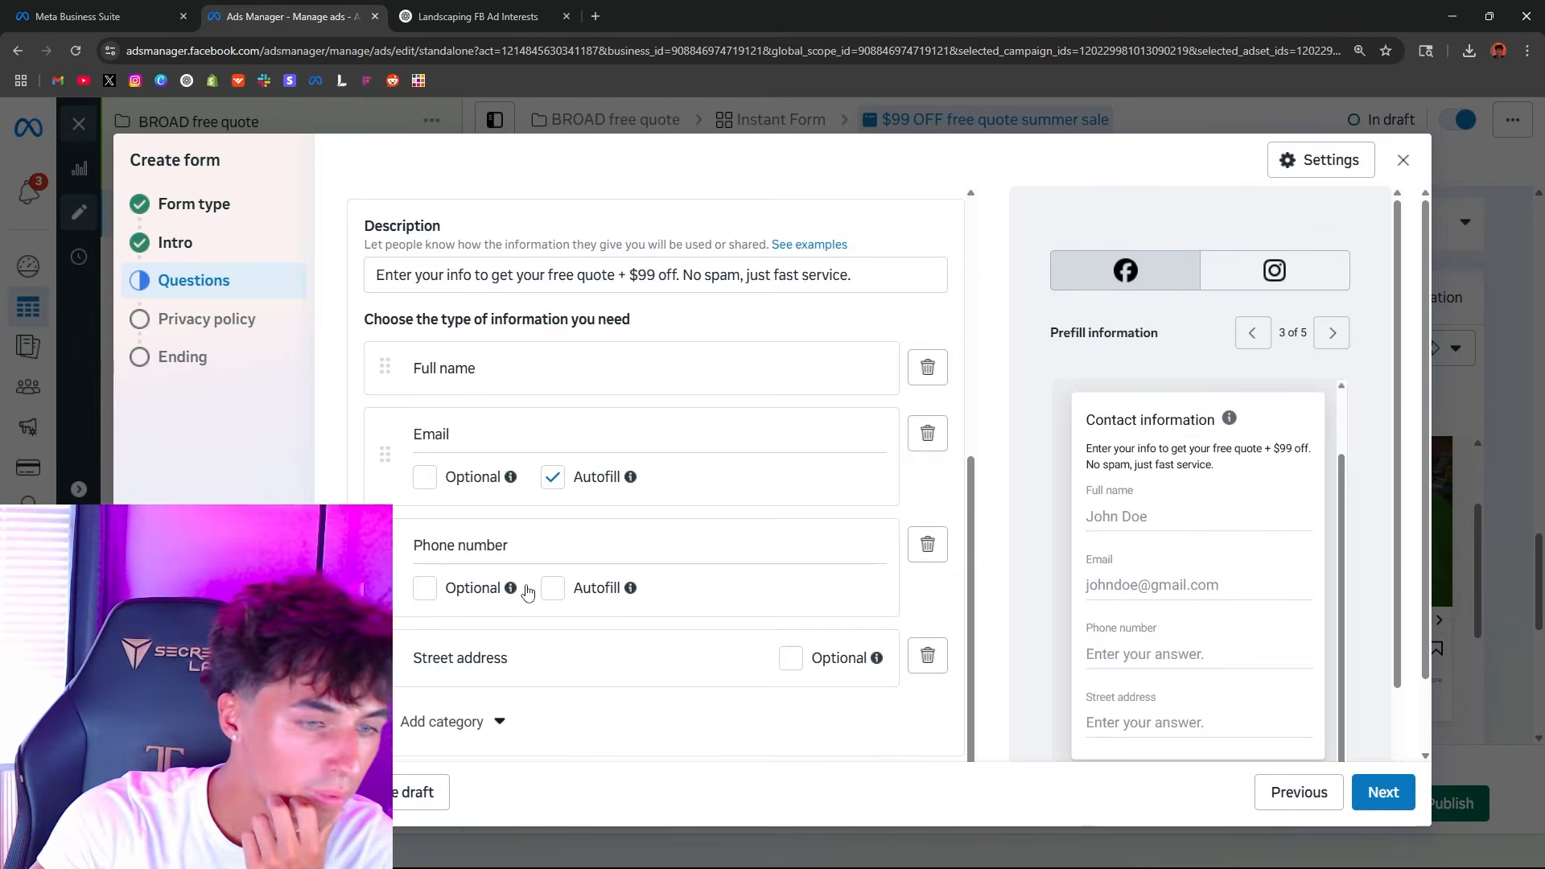
scroll(528, 593, down, 2)
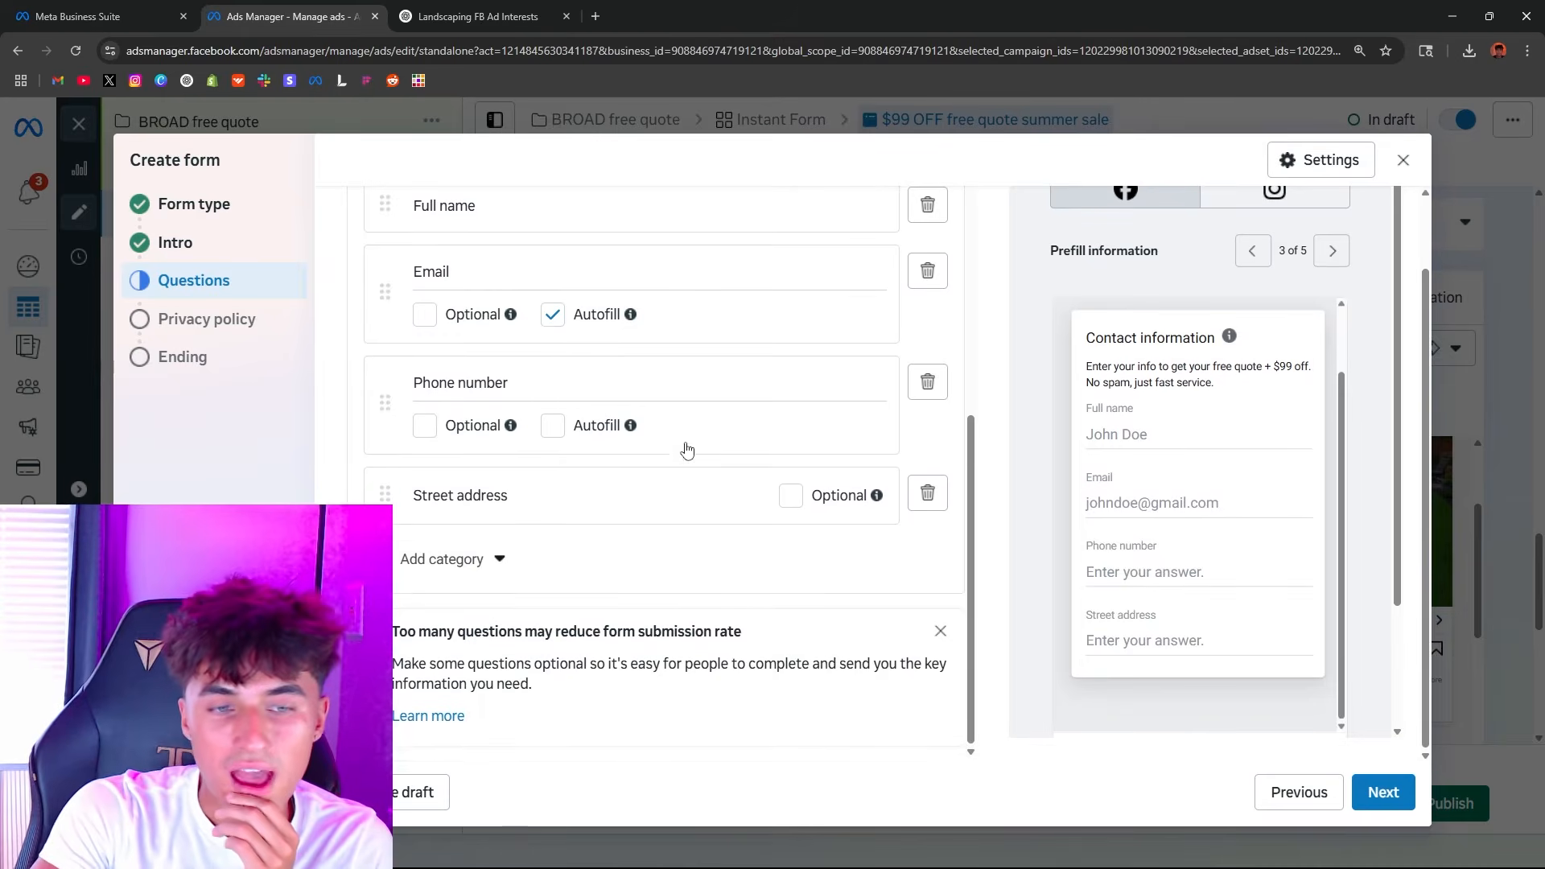
Step: Advance through the Privacy policy section to the form's Ending section, leaving the policy link blank
click(1383, 792)
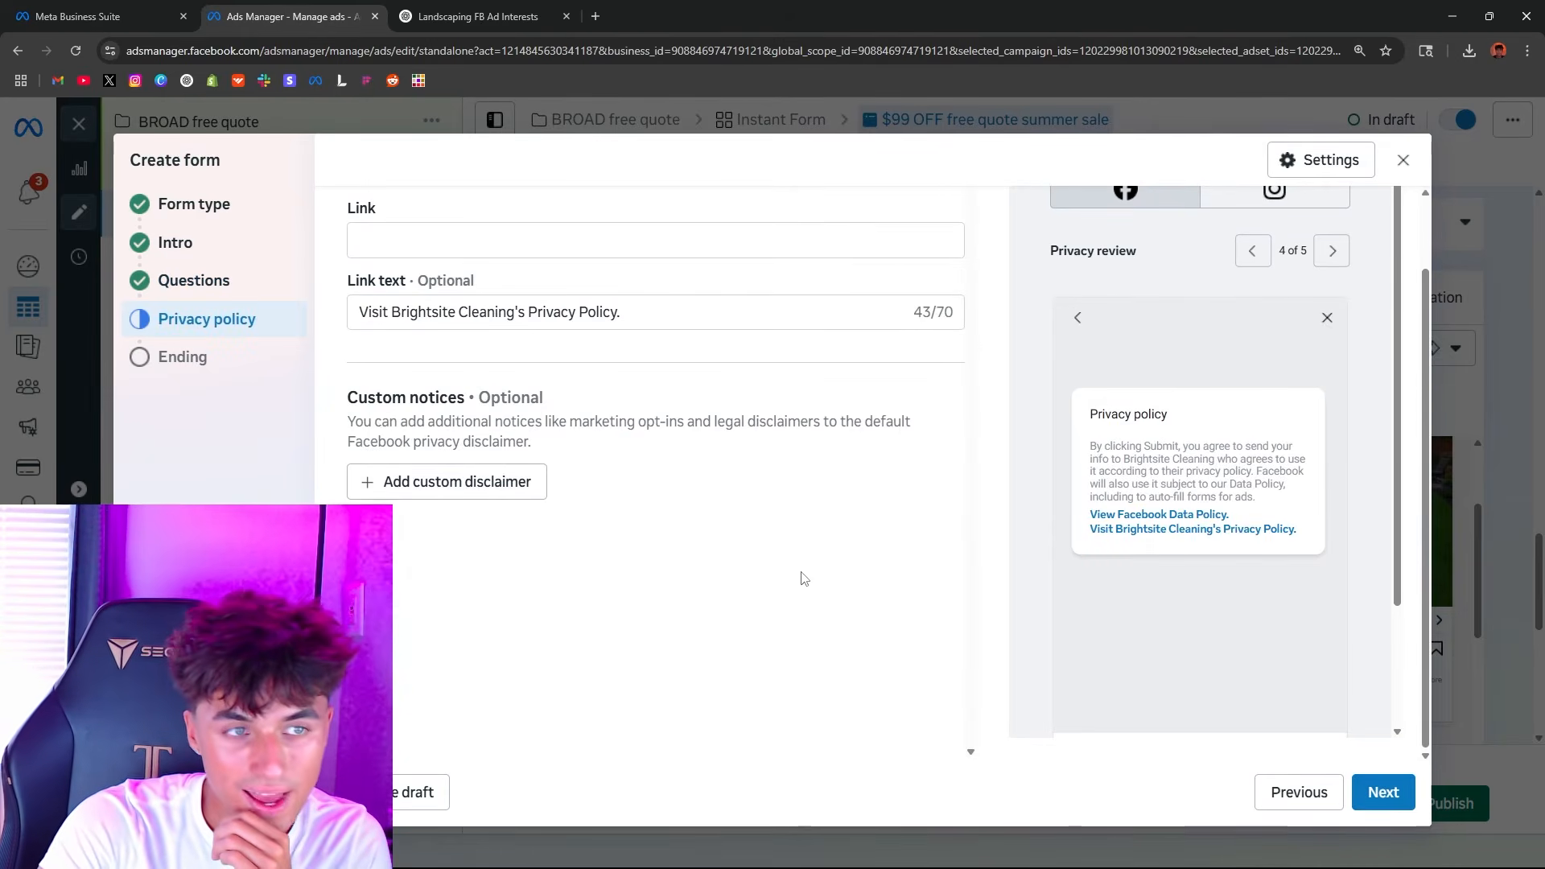
scroll(731, 610, up, 2)
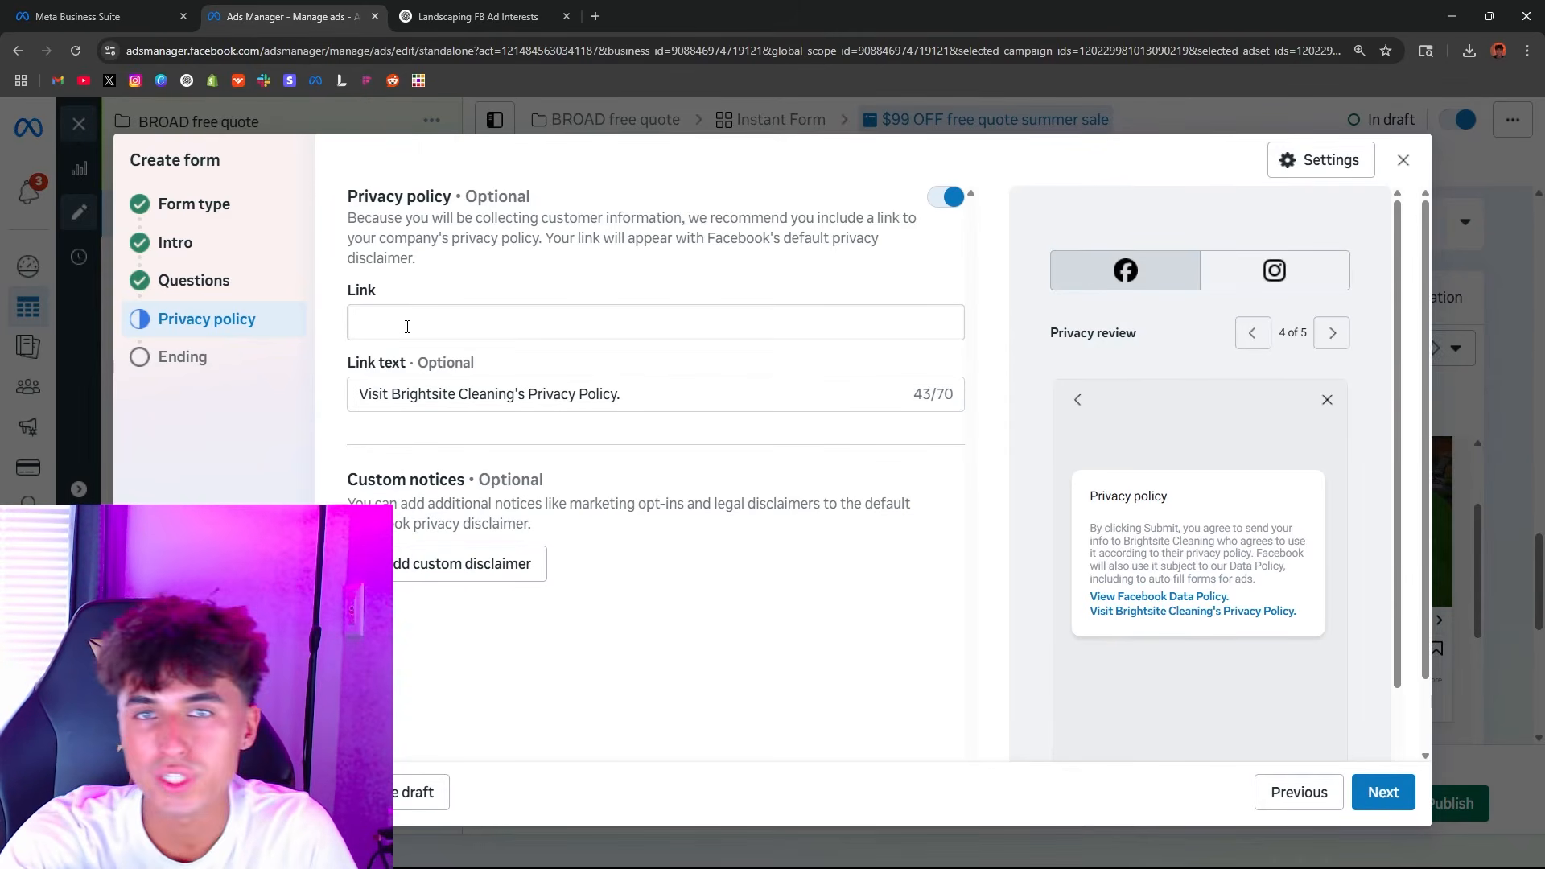
click(407, 326)
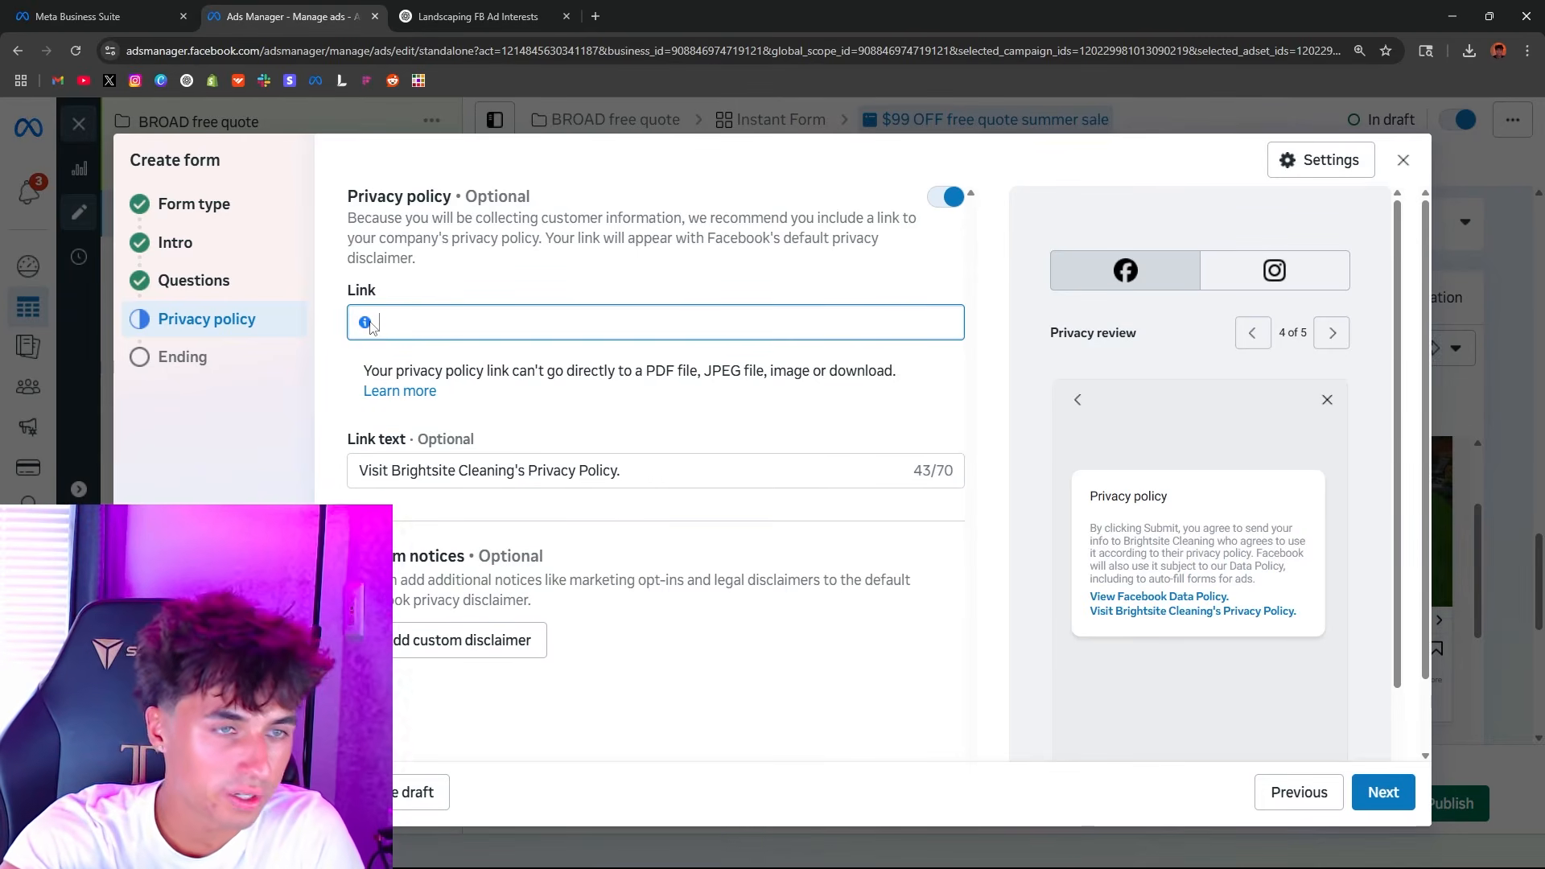
click(1376, 790)
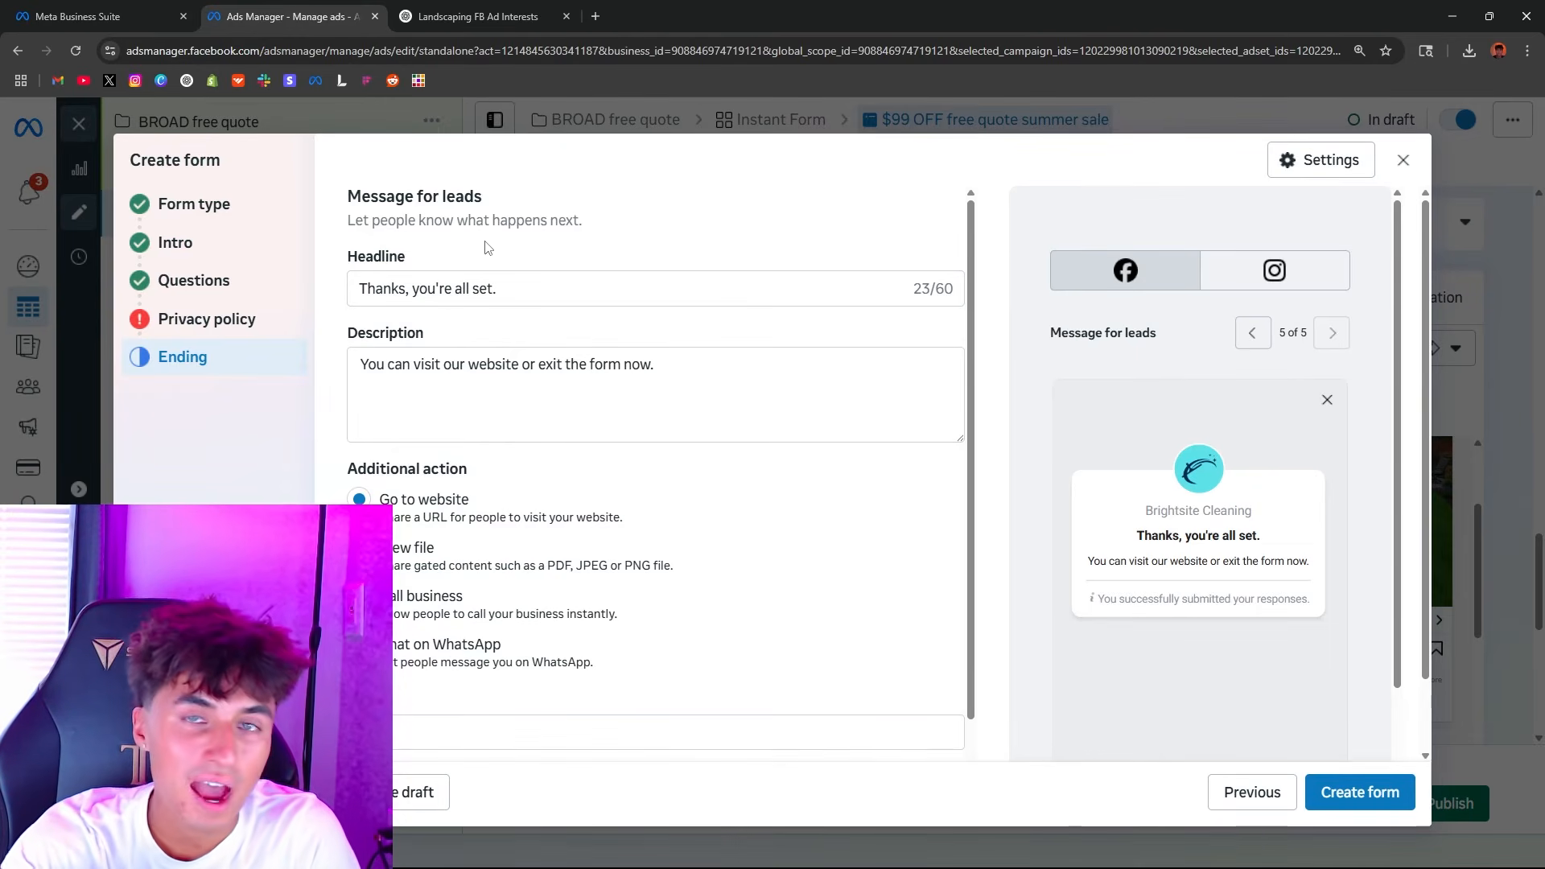
Step: Clear the default description from the ending's message for leads, keeping the headline "Thanks, you're all set."
click(515, 299)
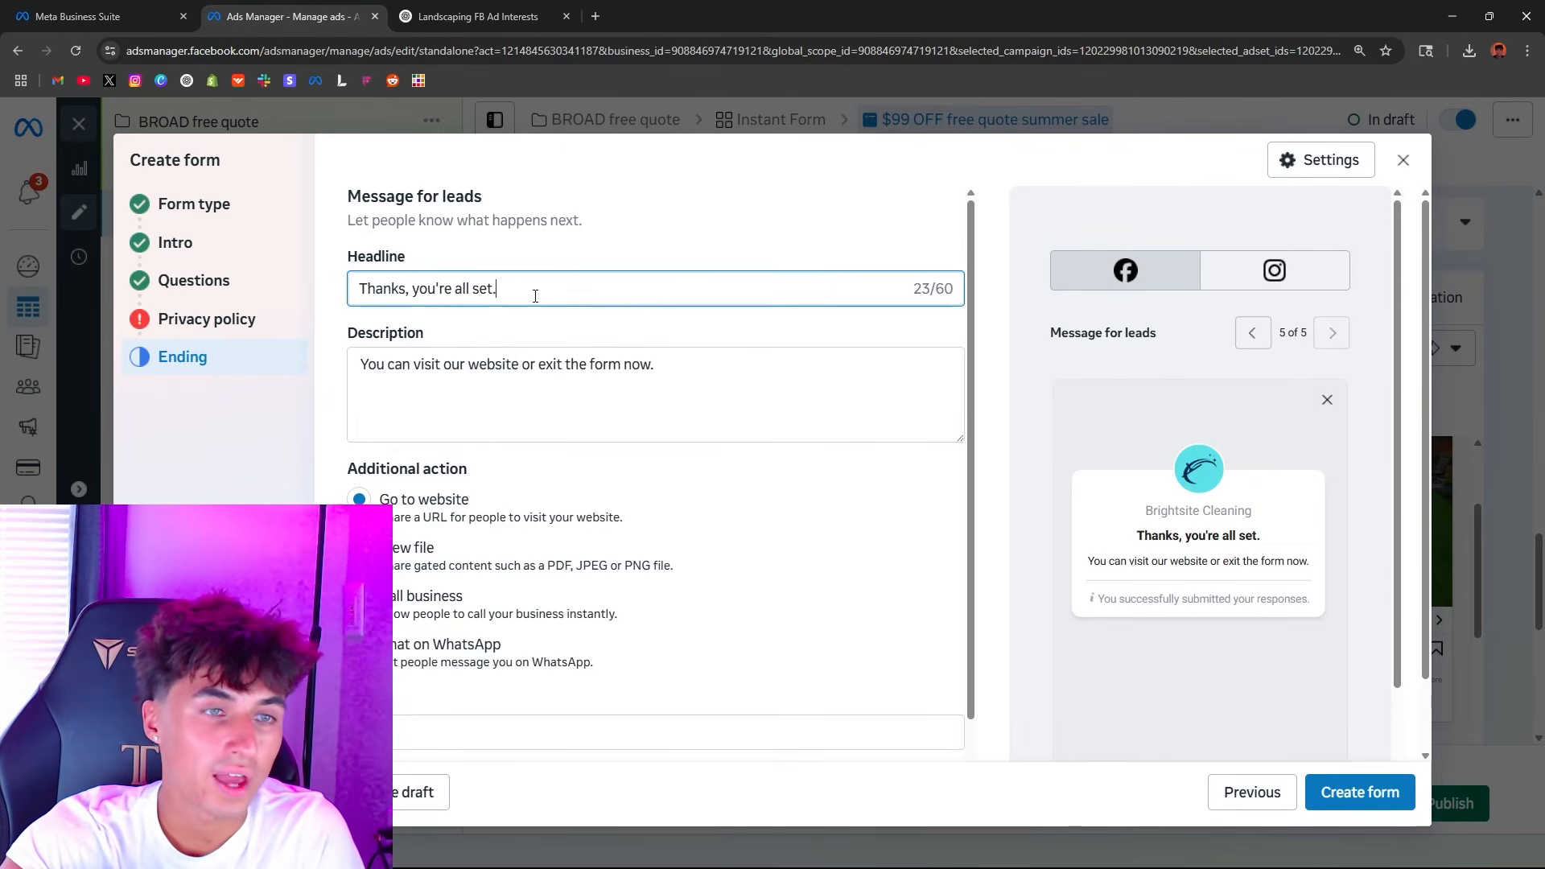
drag(375, 290, 683, 469)
triple_click(475, 386)
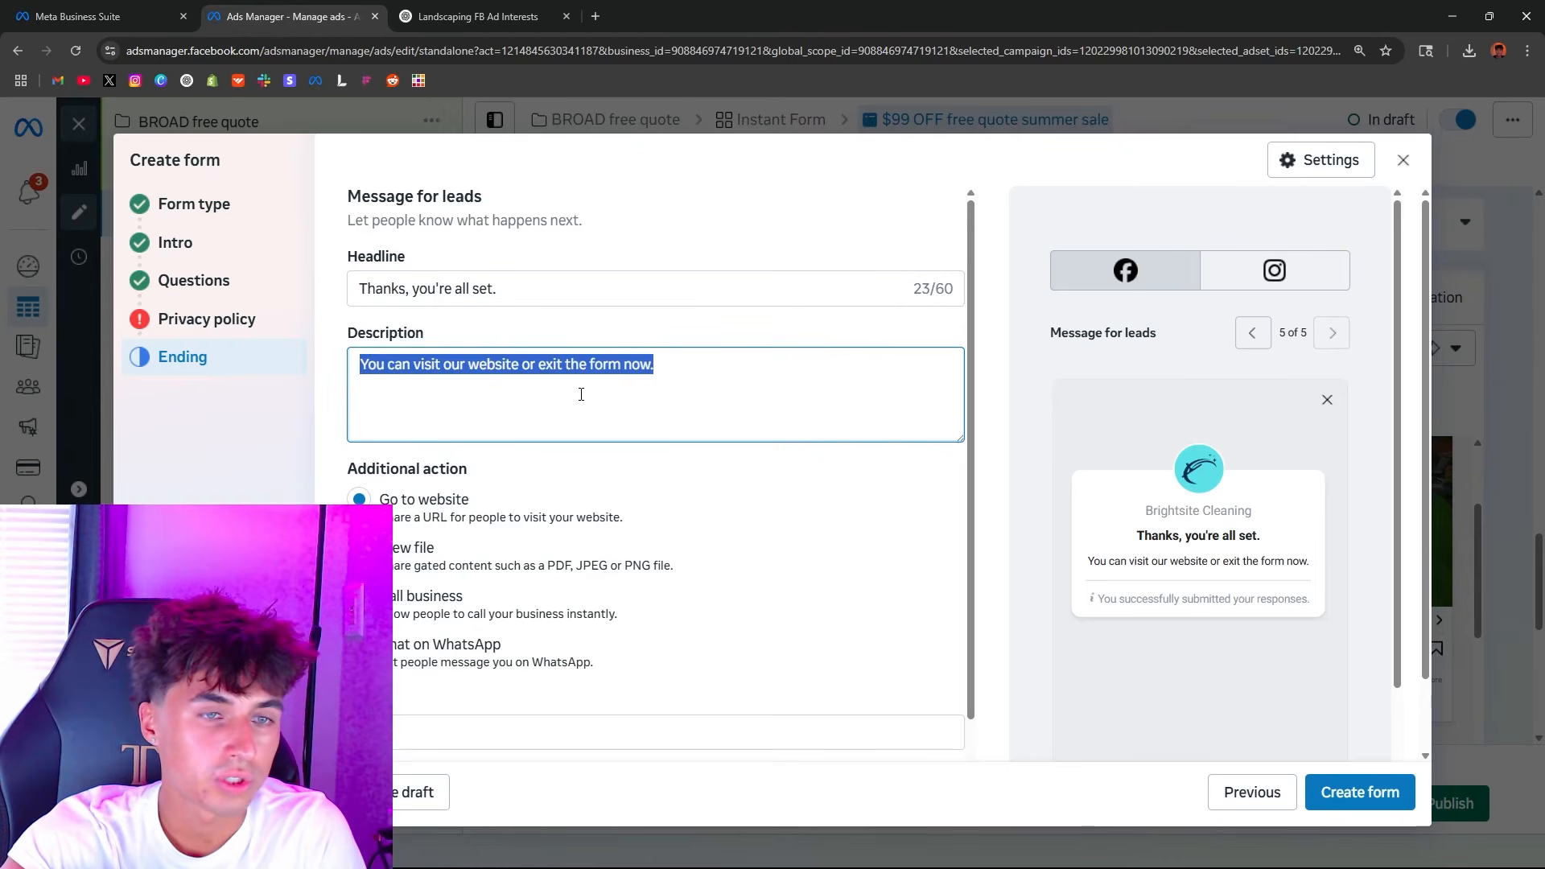
click(574, 382)
drag(376, 366, 774, 447)
key(BackSpace)
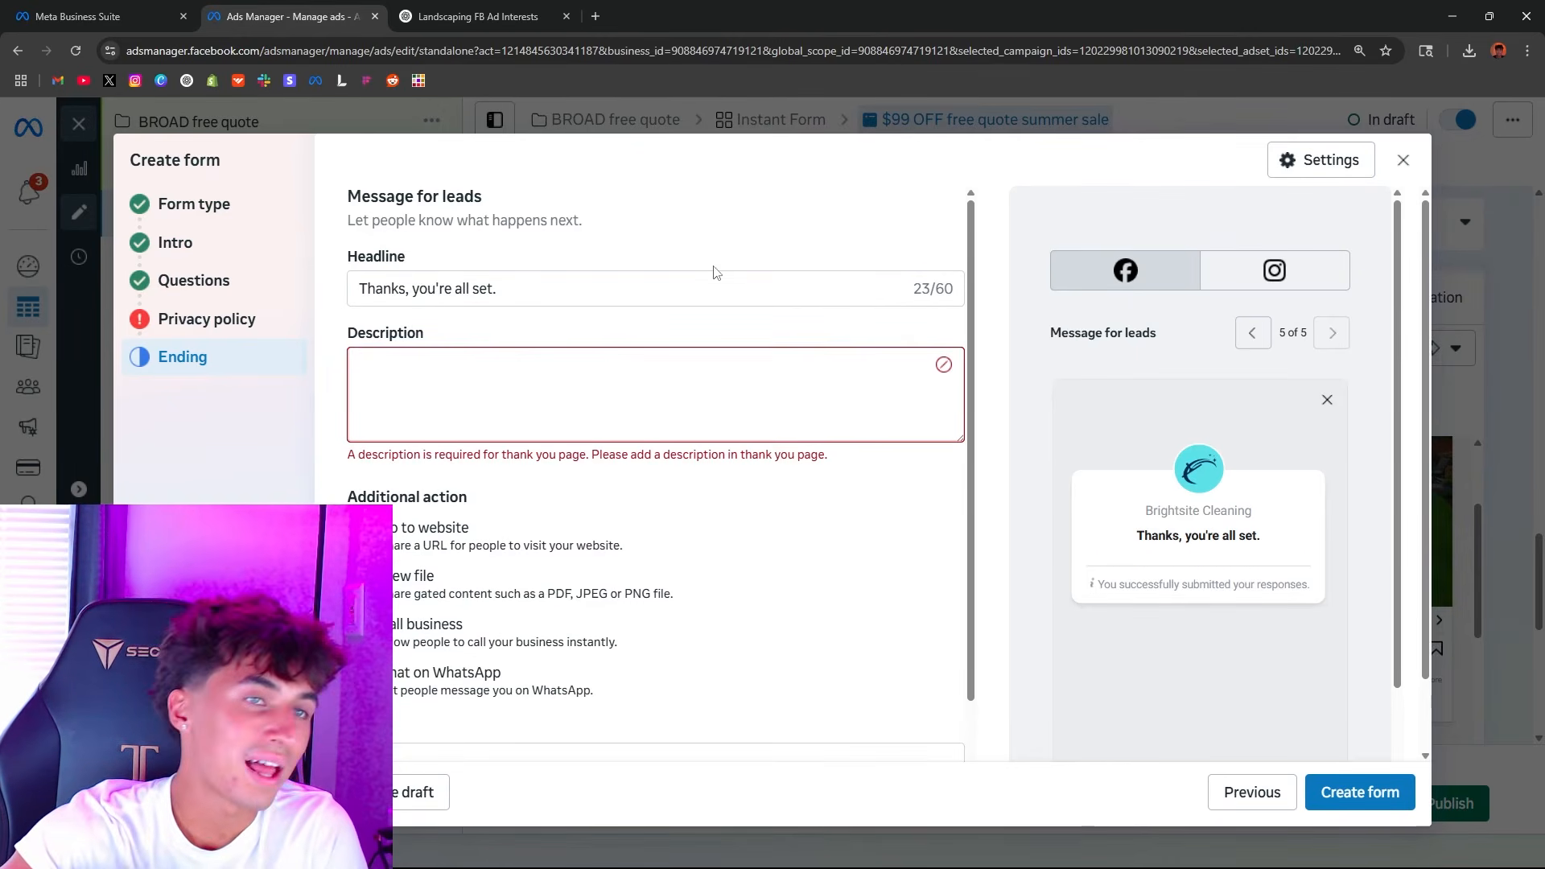
click(479, 16)
click(285, 16)
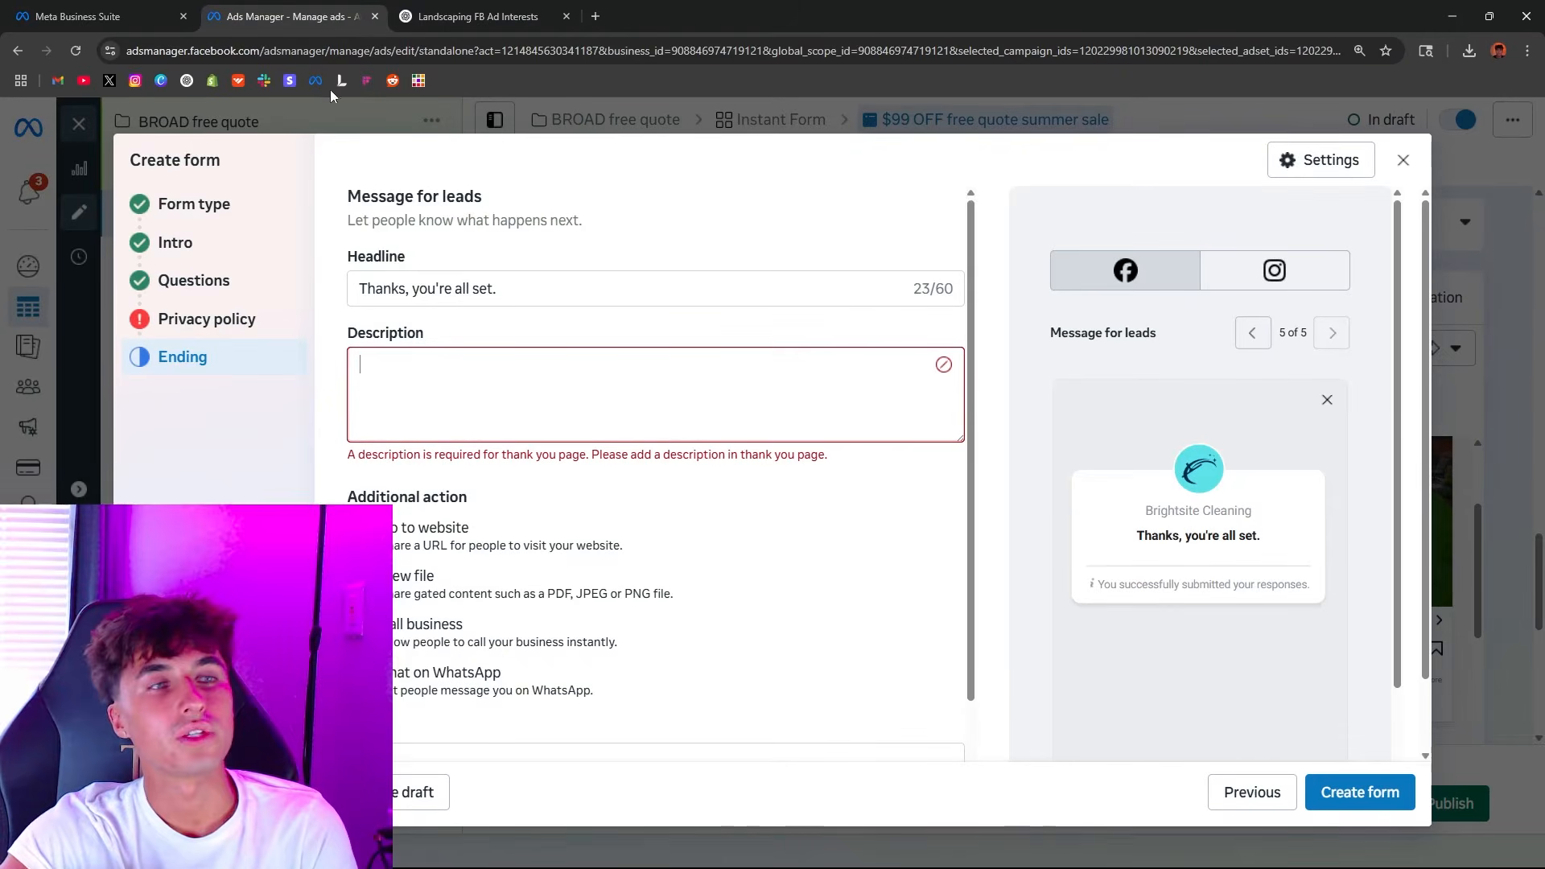
Step: Begin the ending description with "Here's what you can expect next." and the line "1. We'll reach out to you to get your free quote"
click(425, 357)
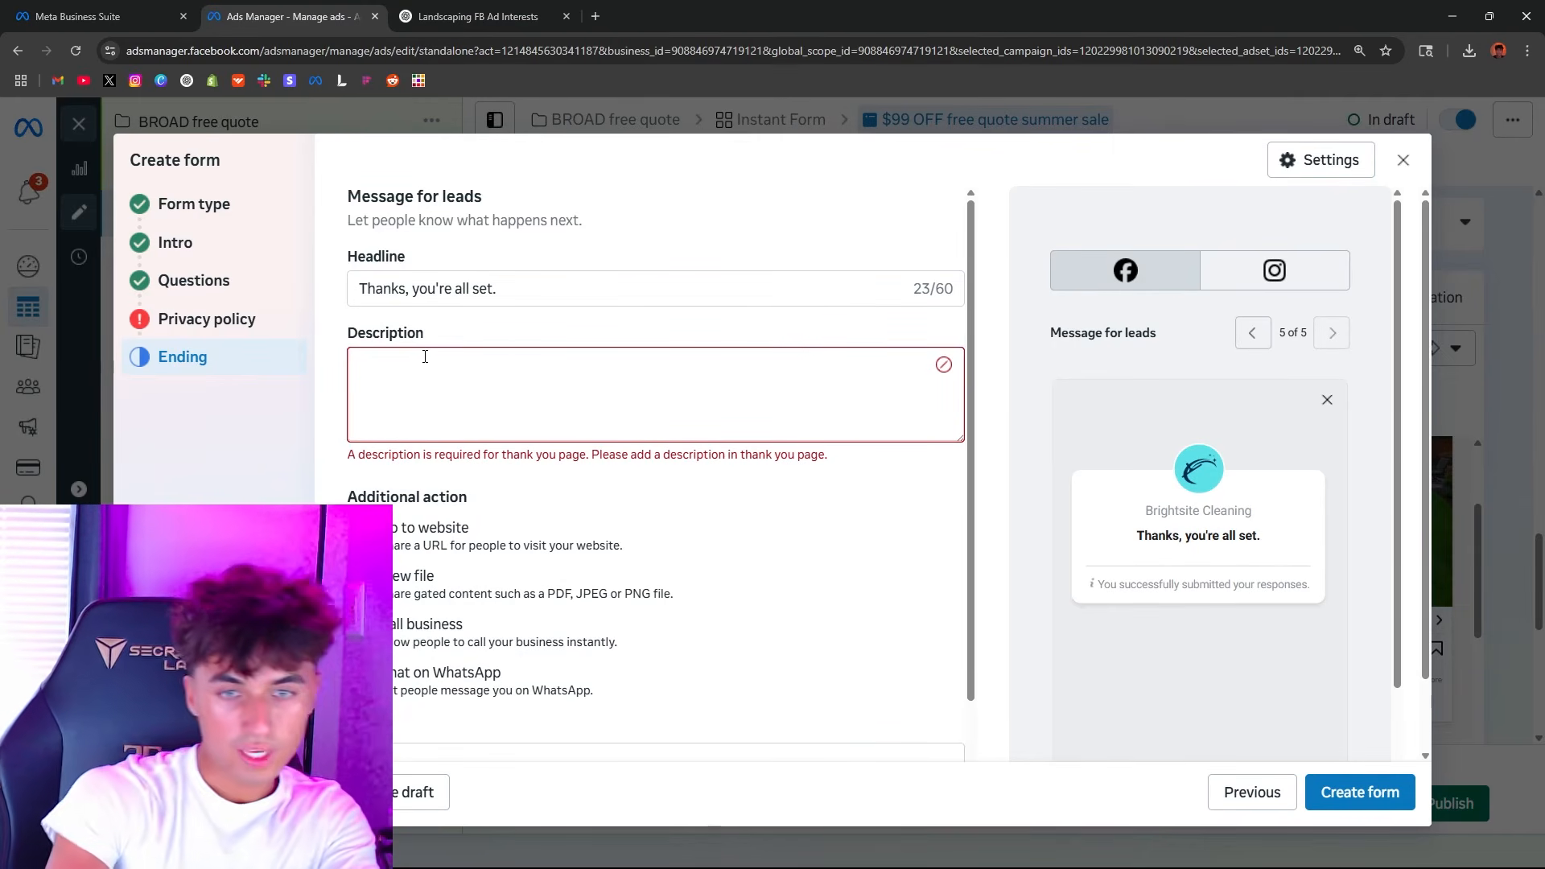
text(Here)
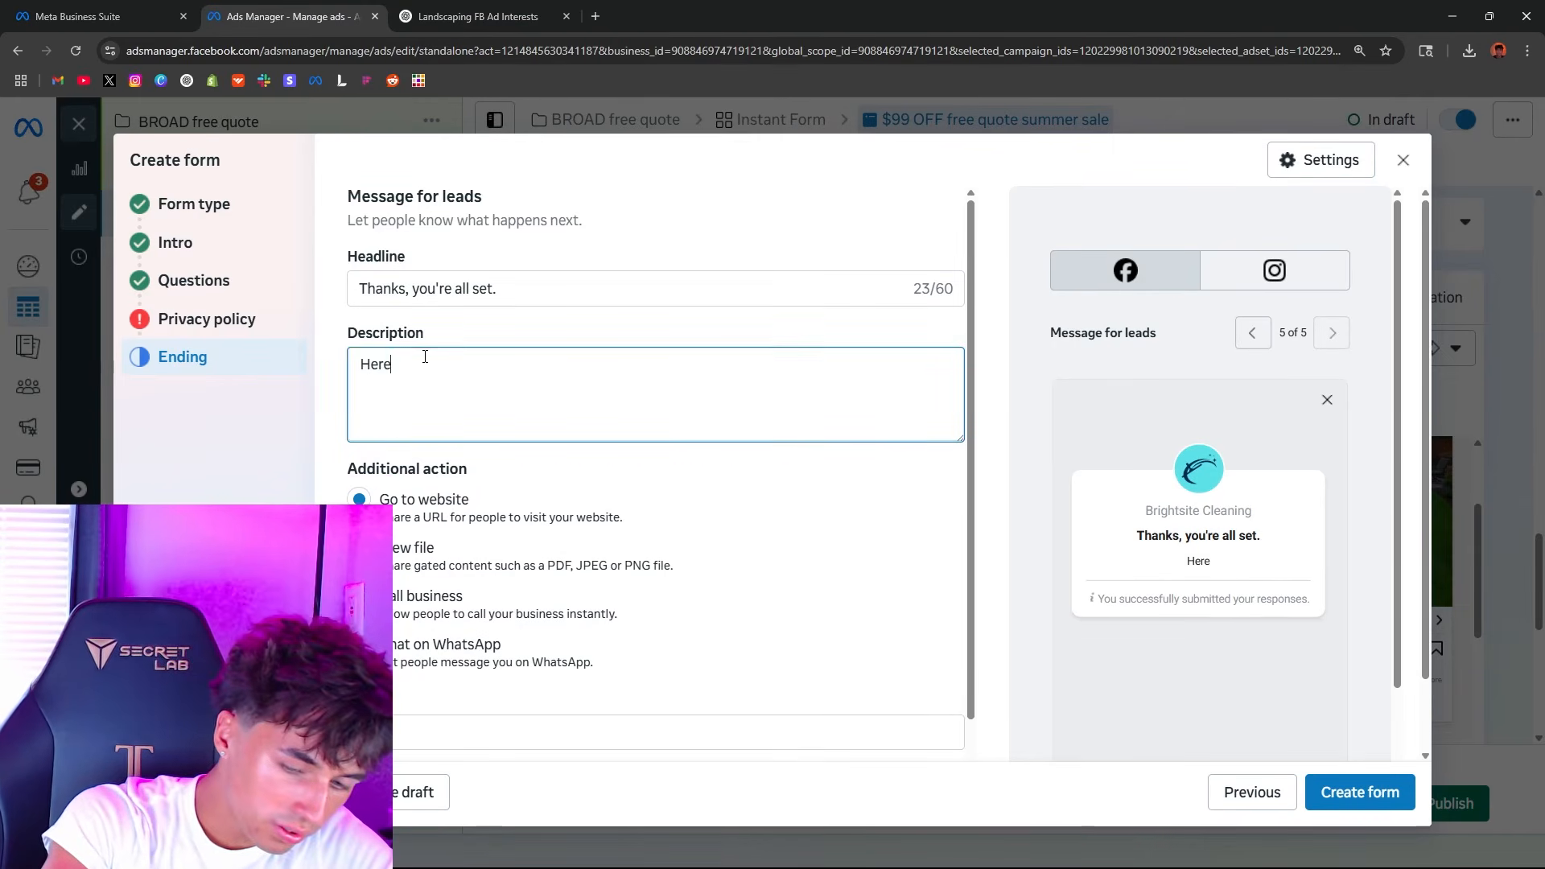
text('s what you can expect next)
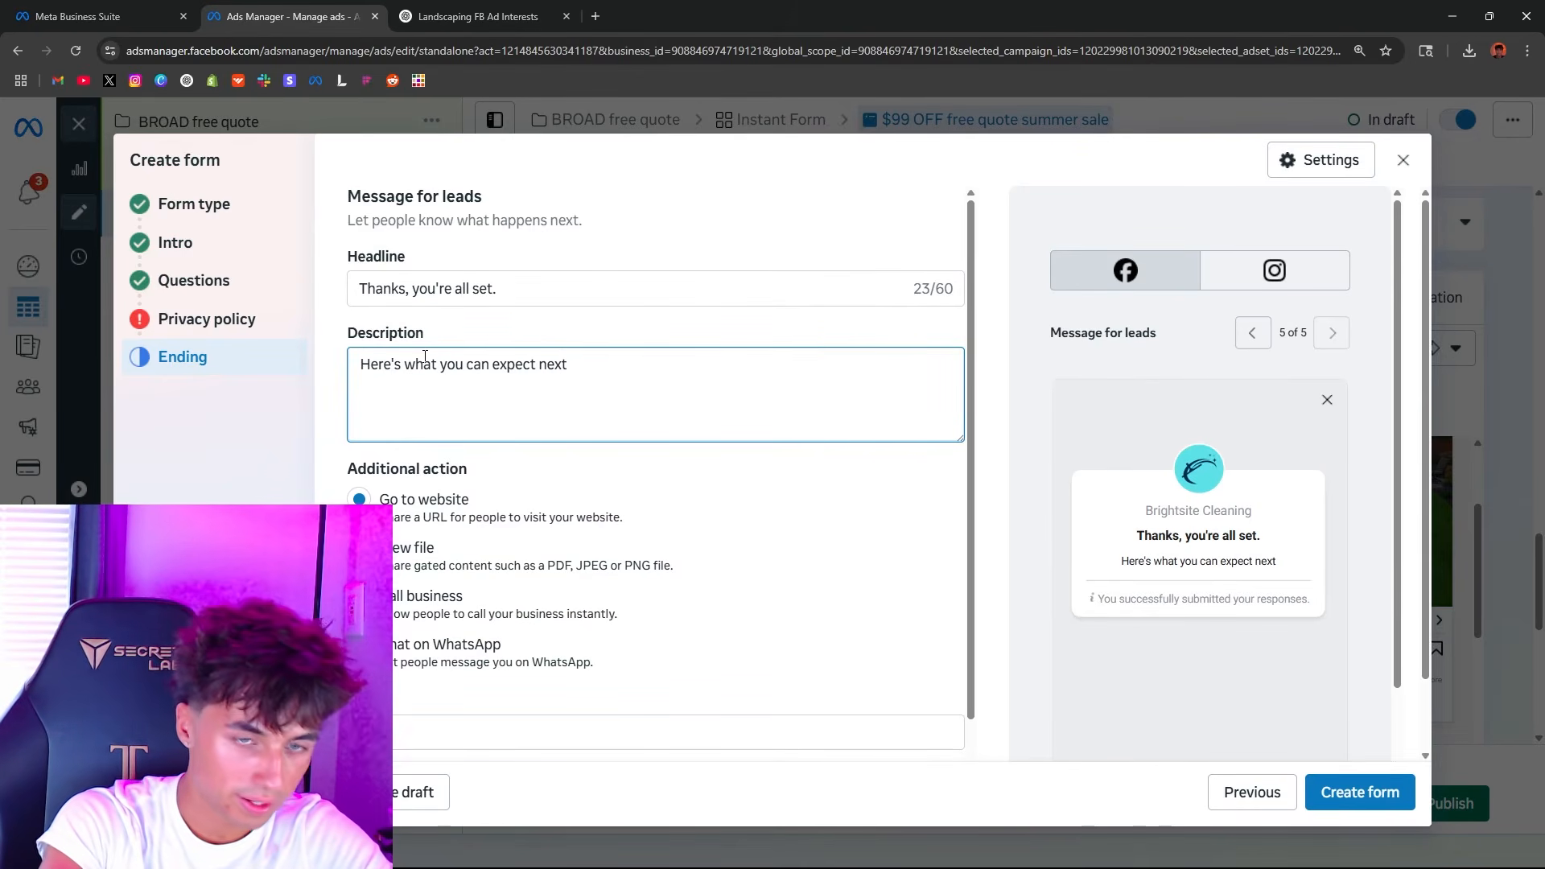
text(.)
key(Return)
text(1. We'll reach out to)
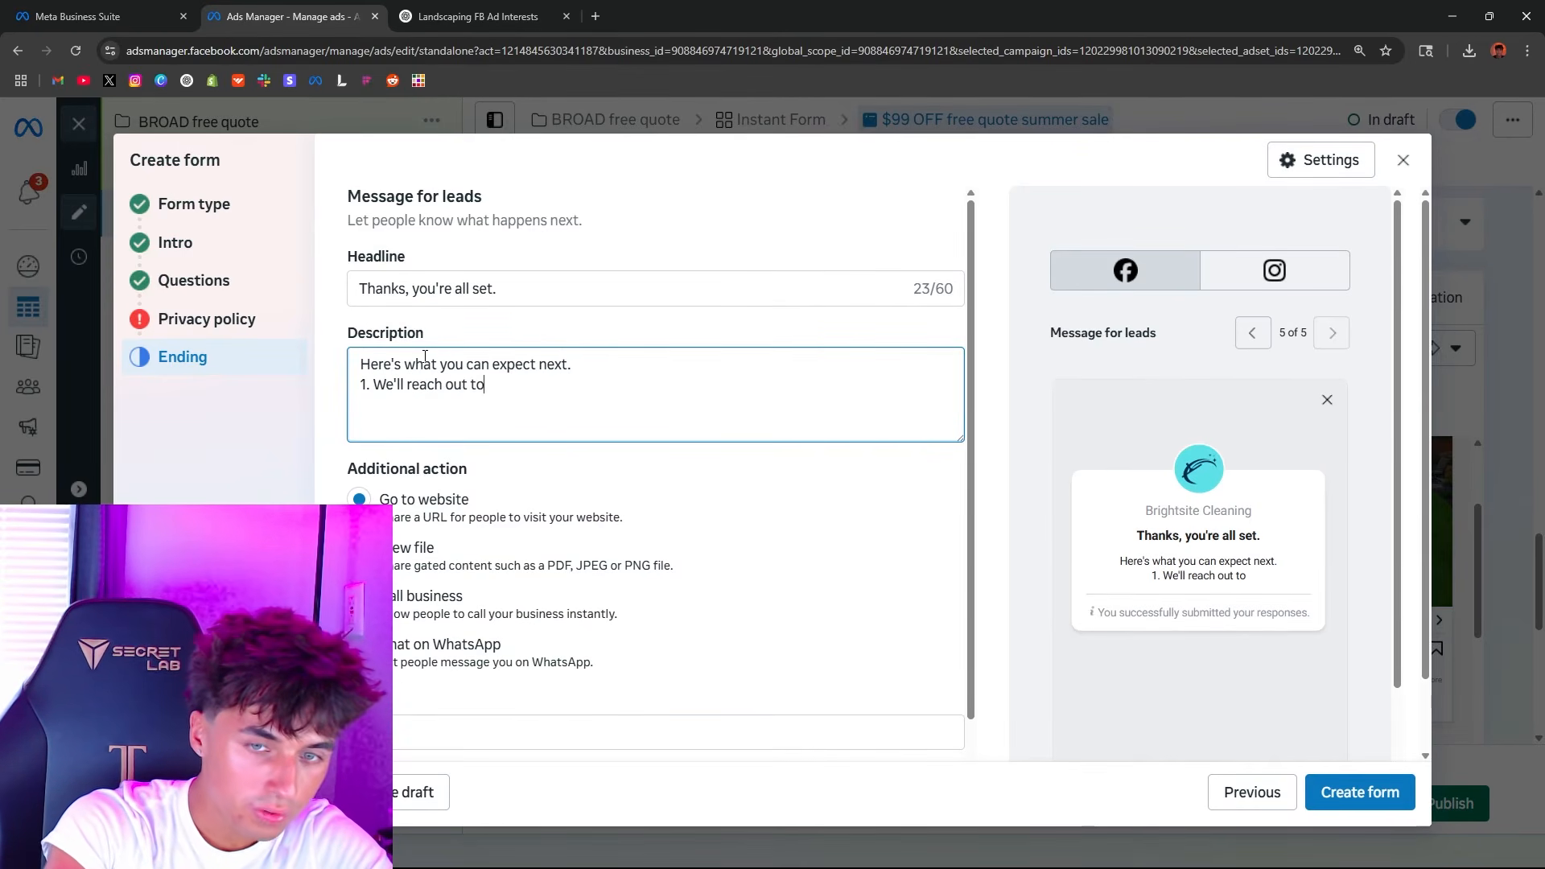
text( you to get your free quote)
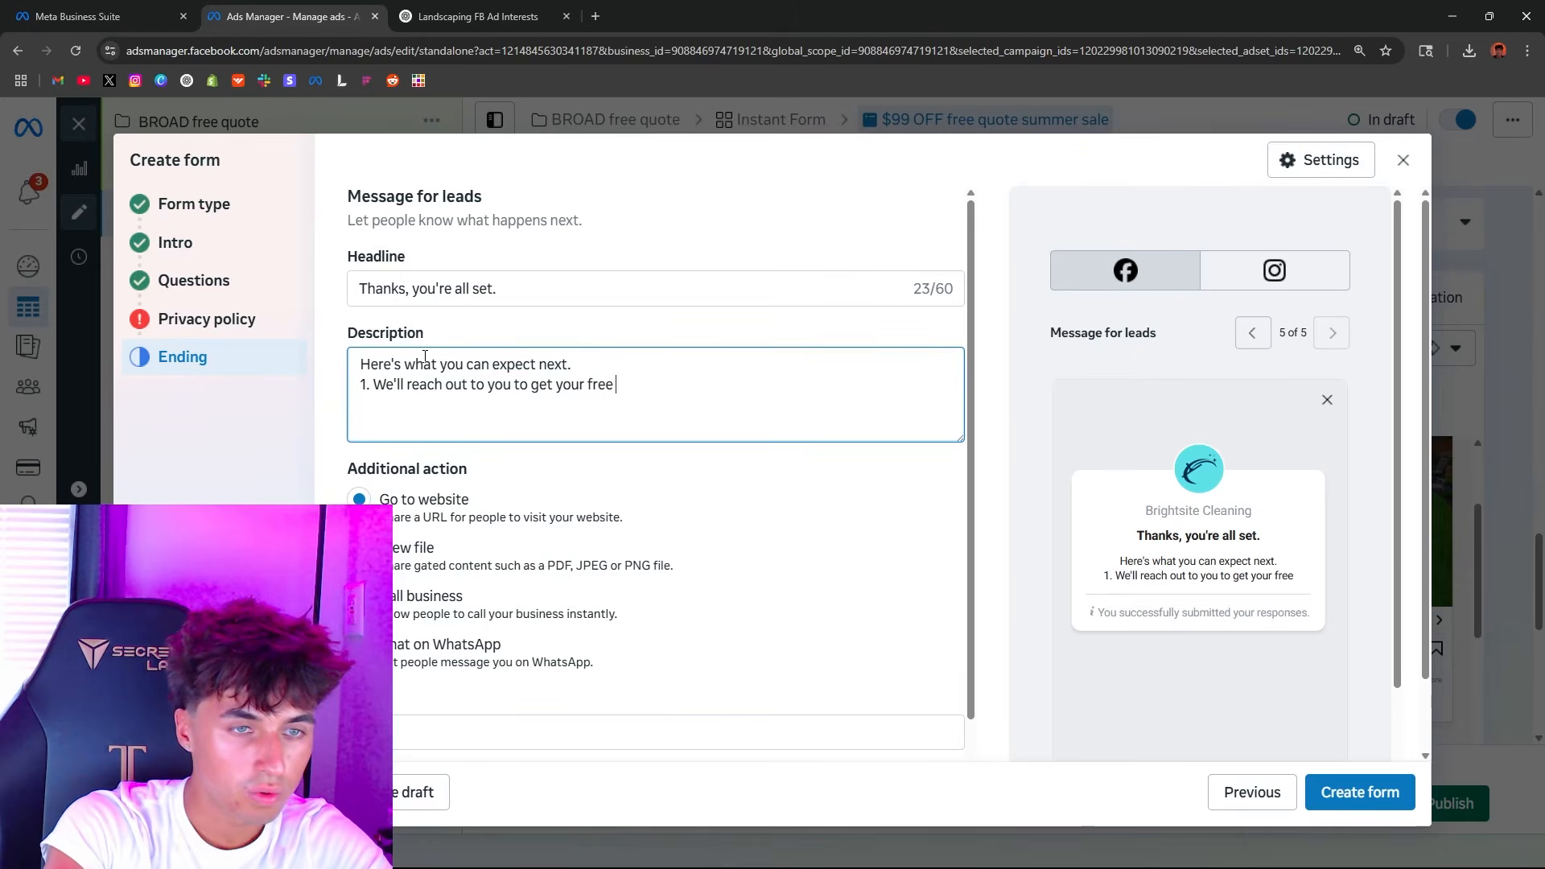
Step: Finish the ending description with "2. Book in a date and time for your service" and "3. You have a beautiful lawn!", keeping the form open
key(Return)
text(2. Book in a date )
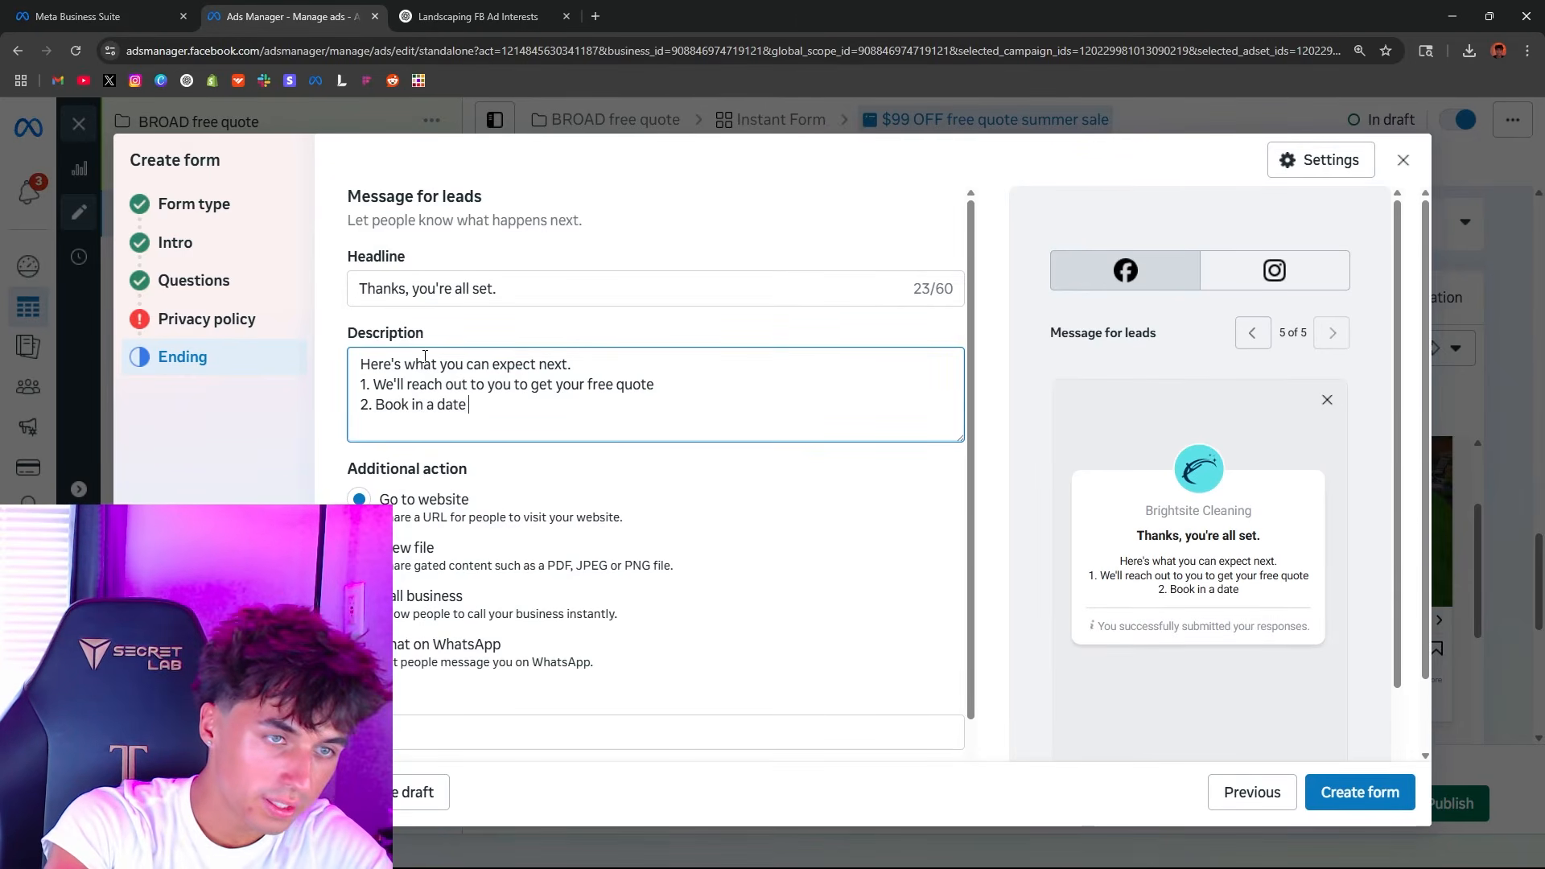
text(and time for your service)
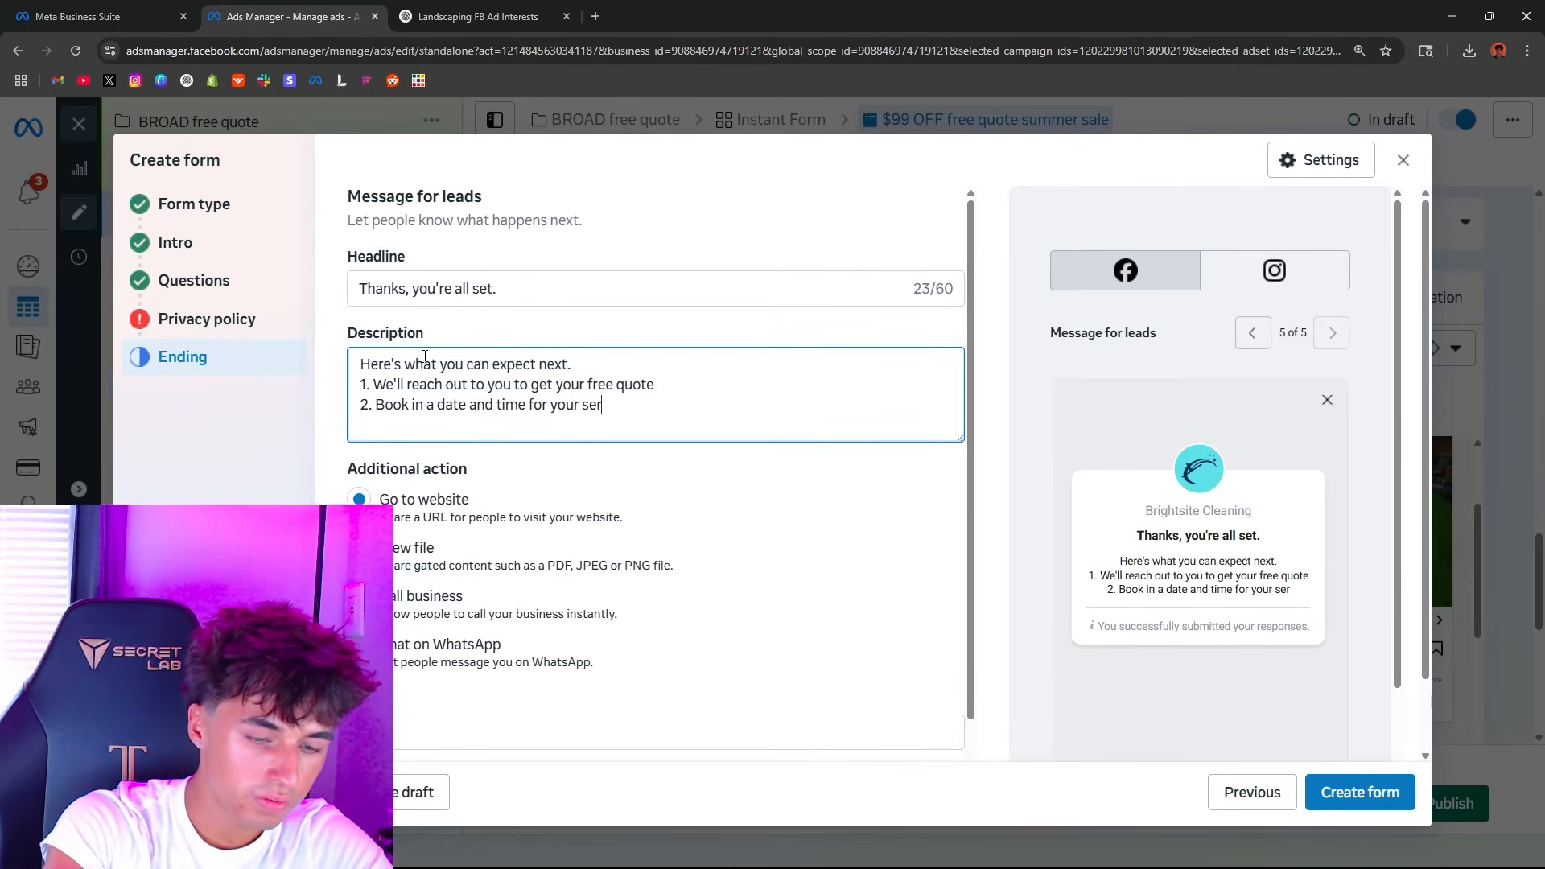
key(Return)
text(3. You have a )
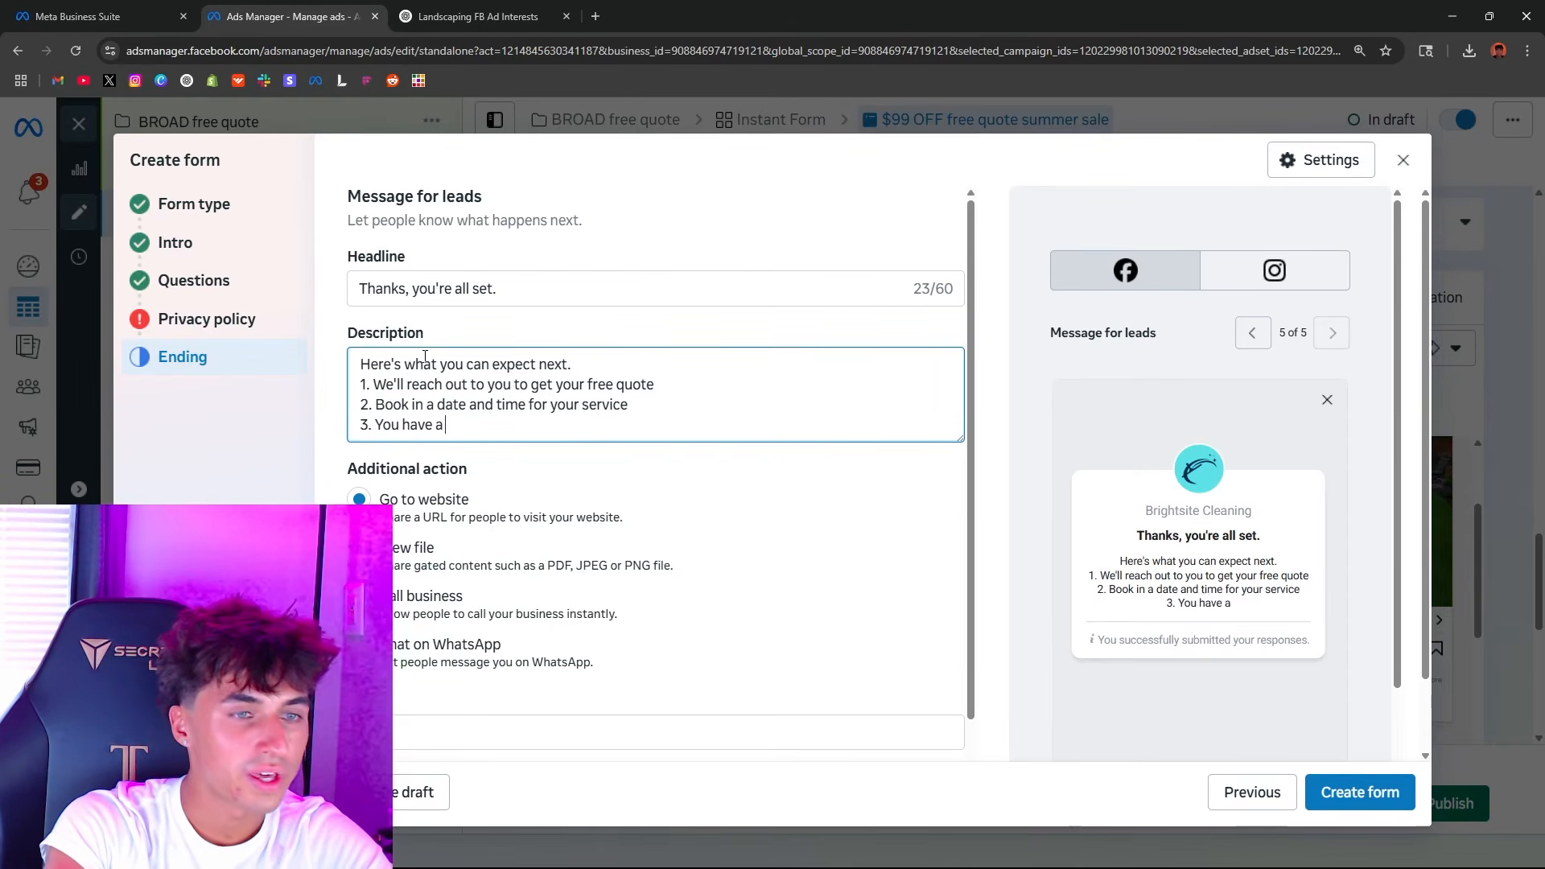
text(beautiful lawn!)
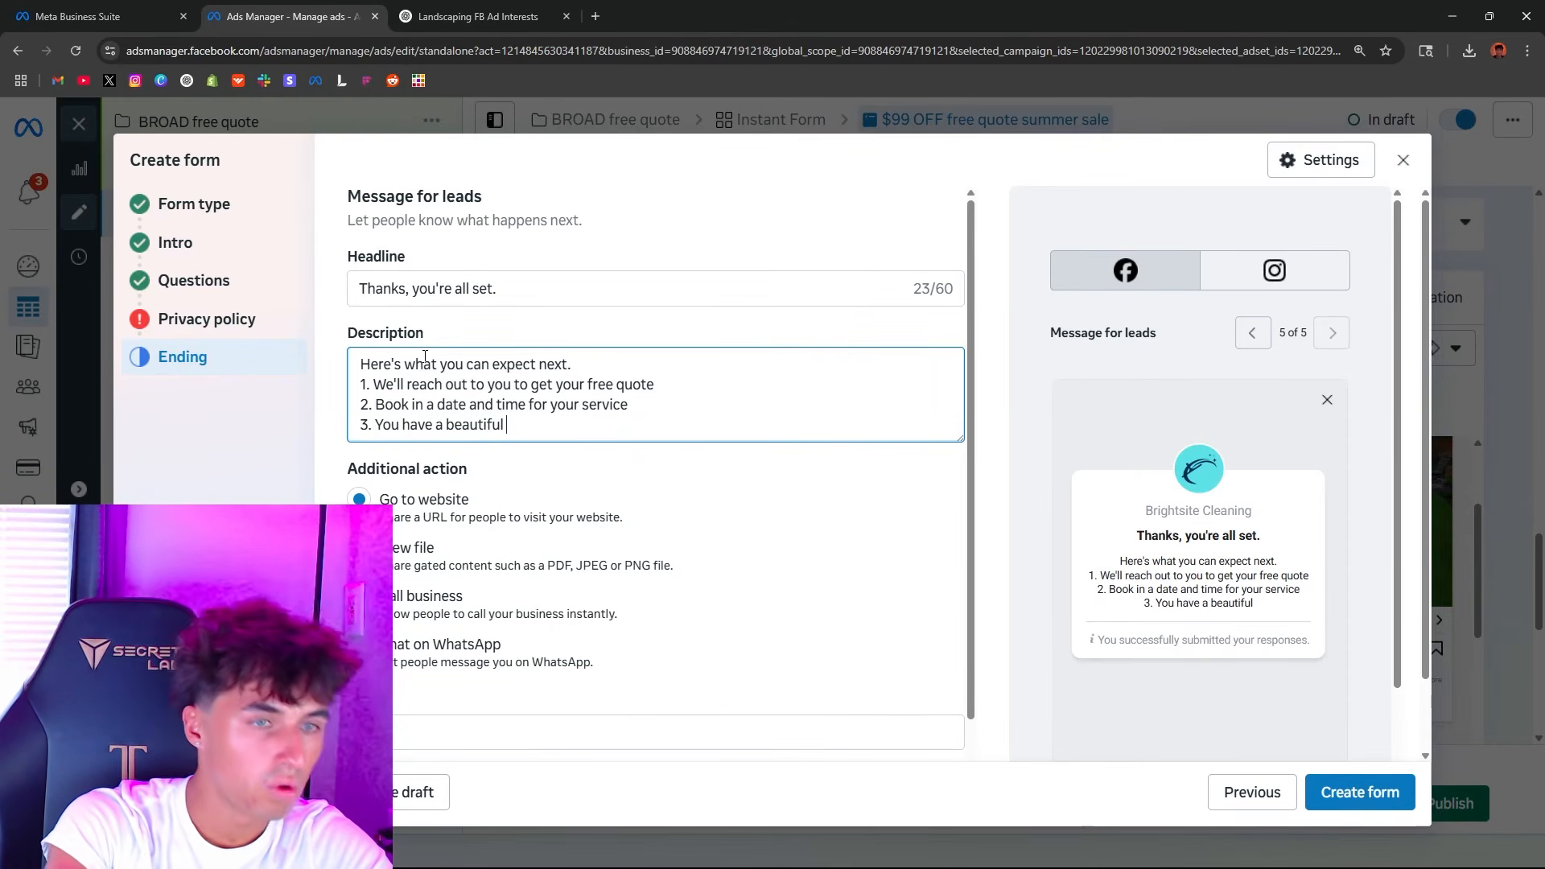
key(shift+Escape)
click(996, 325)
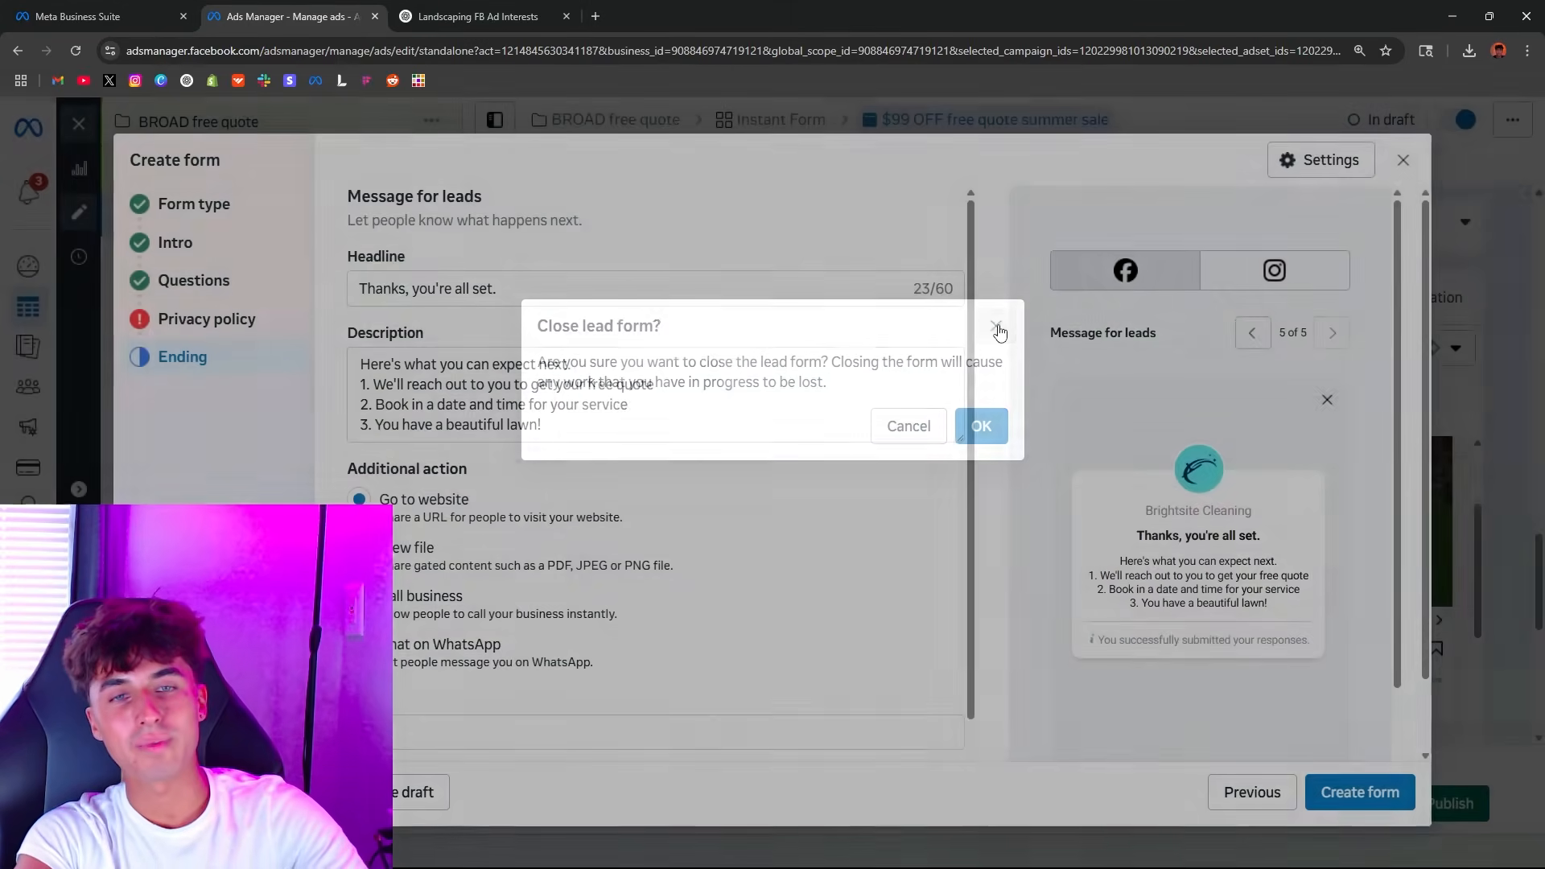
click(478, 17)
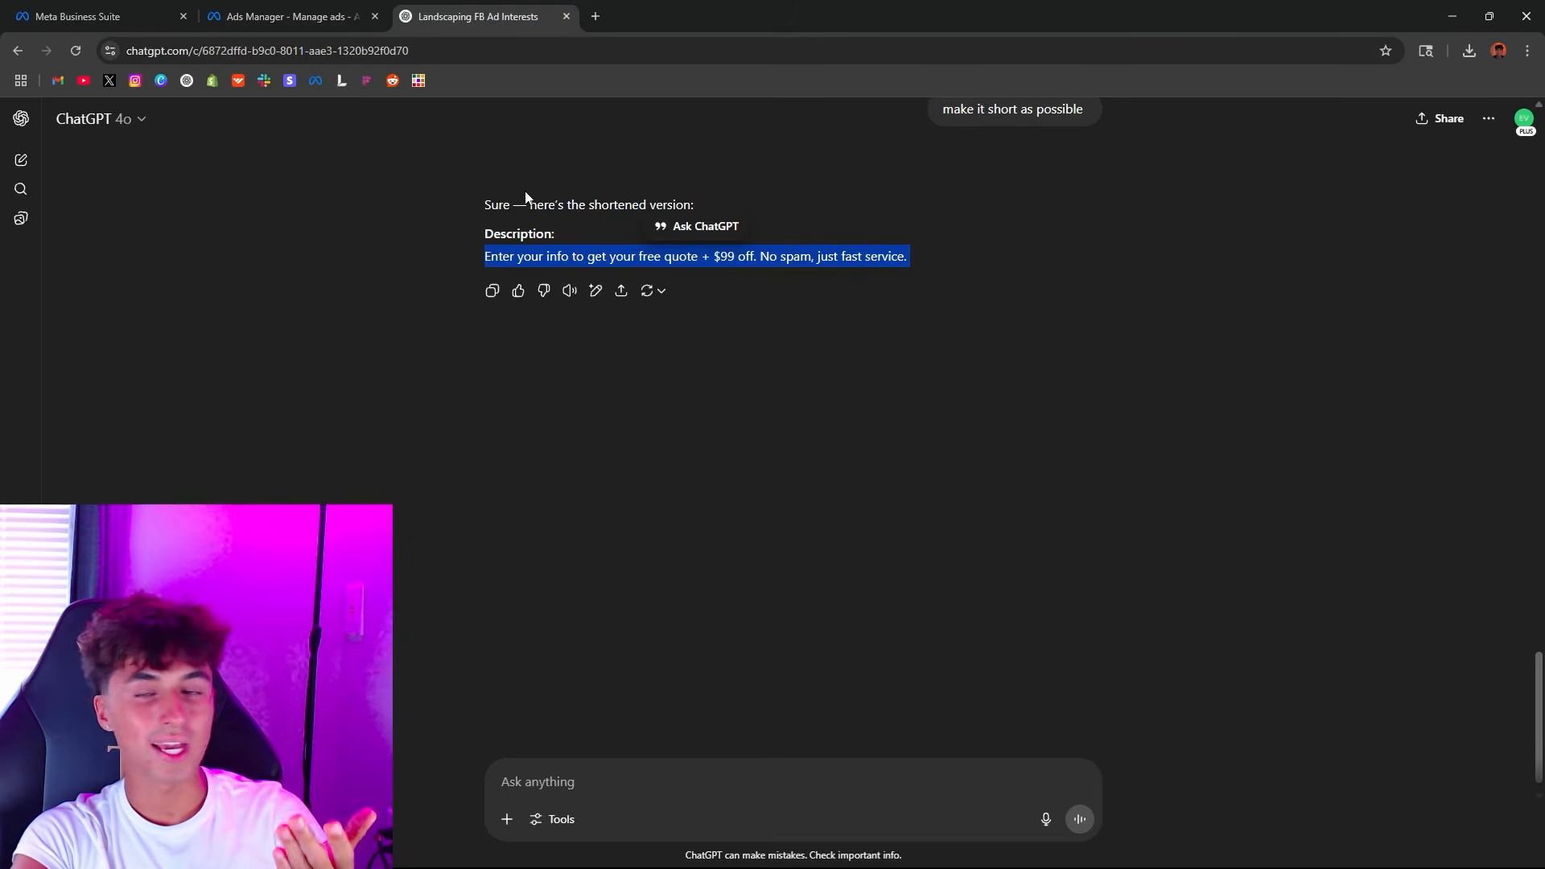
click(278, 16)
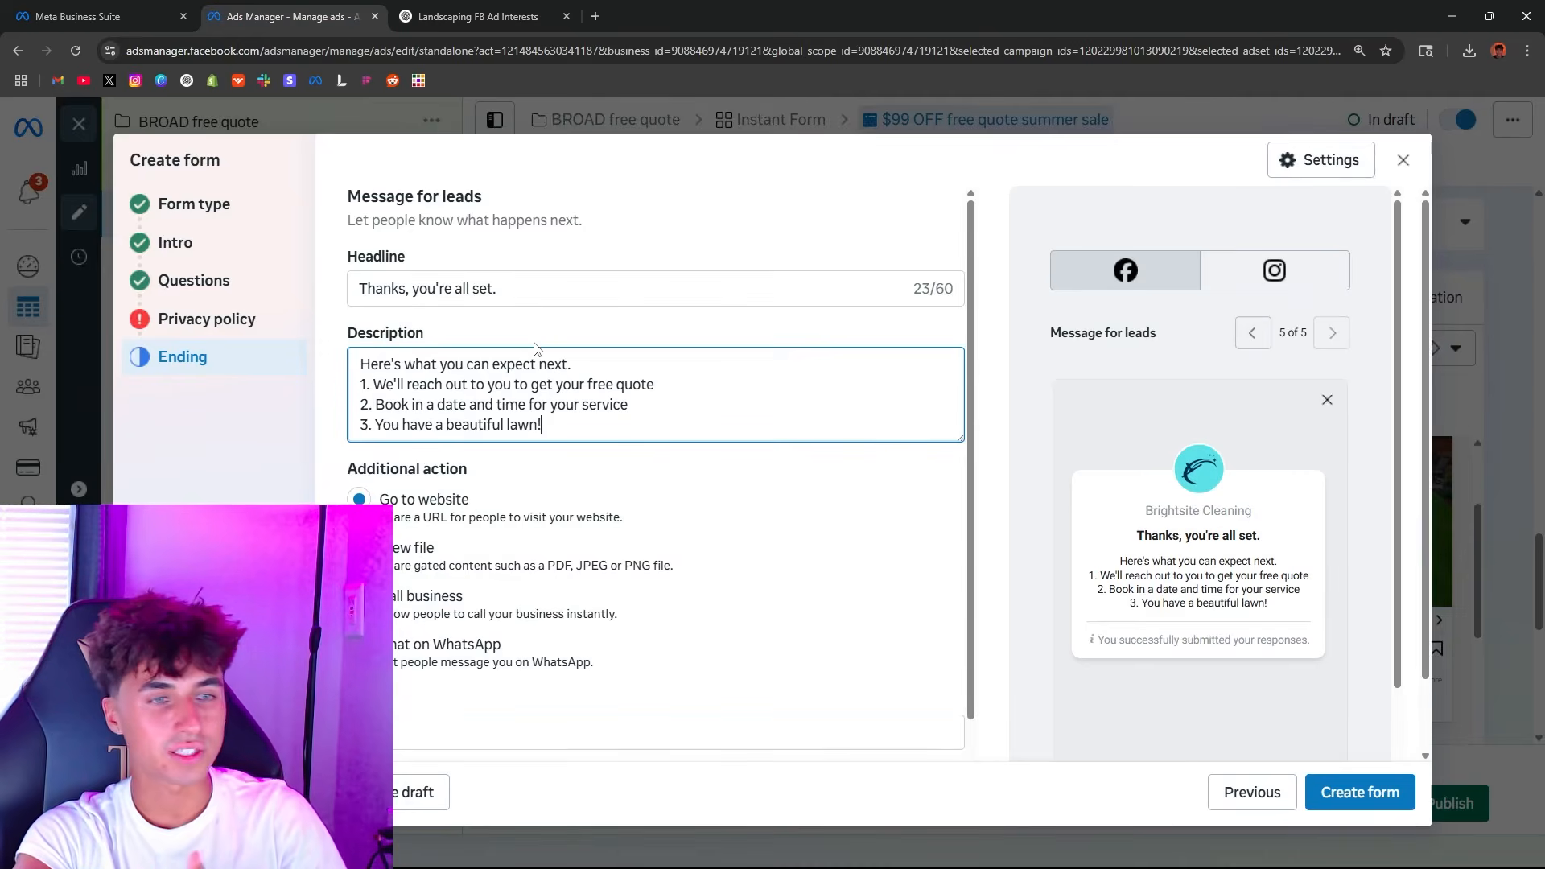
click(342, 468)
Step: Preview Call business as the ending's additional action and switch back to Go to website
scroll(494, 569, down, 2)
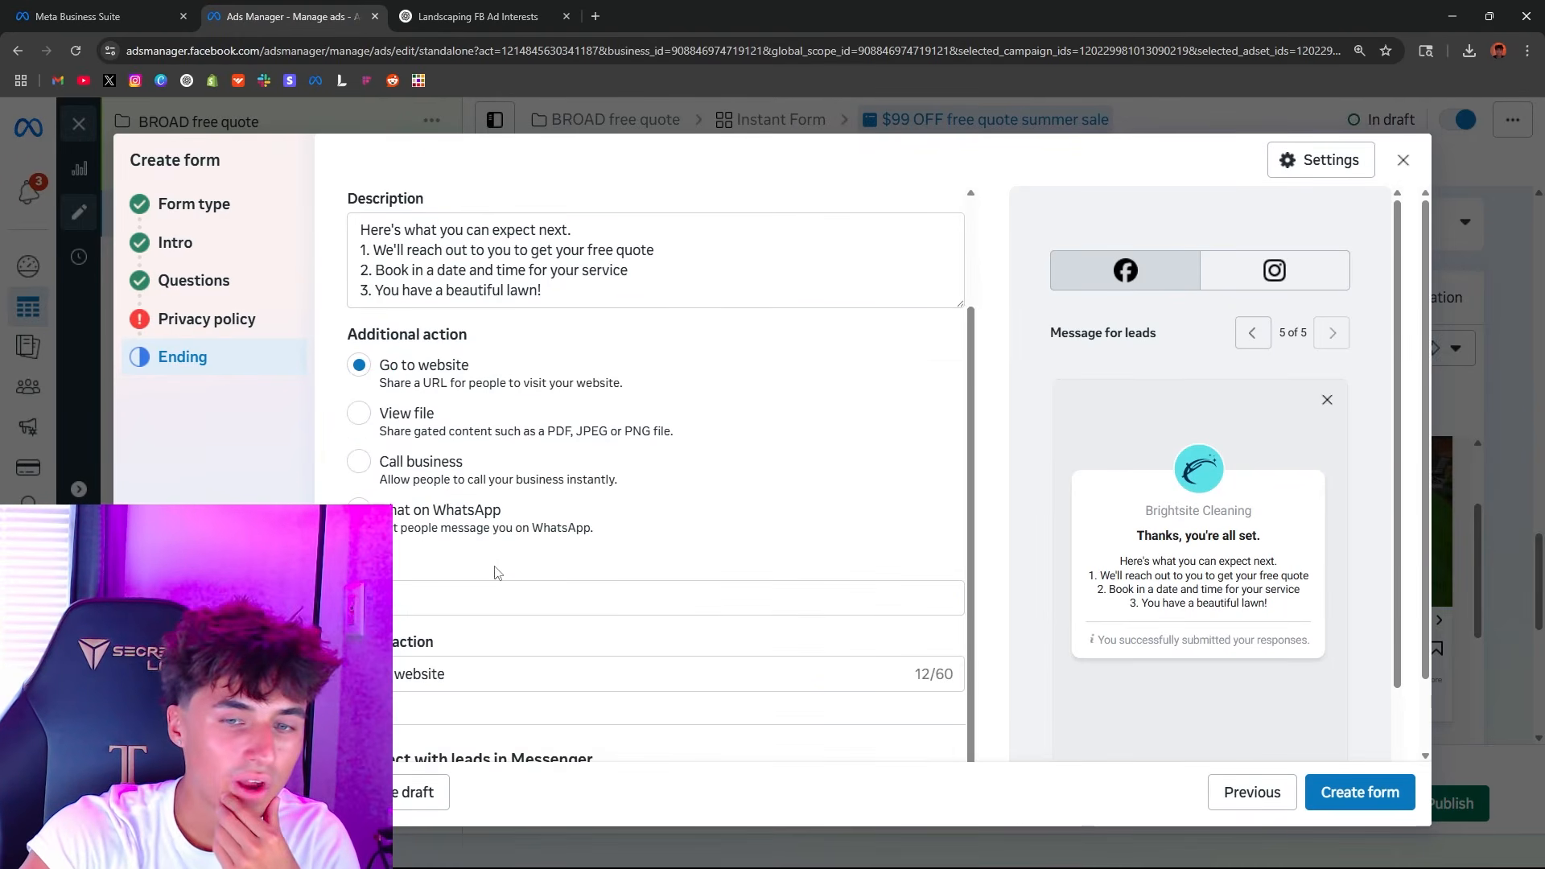
scroll(1191, 724, down, 2)
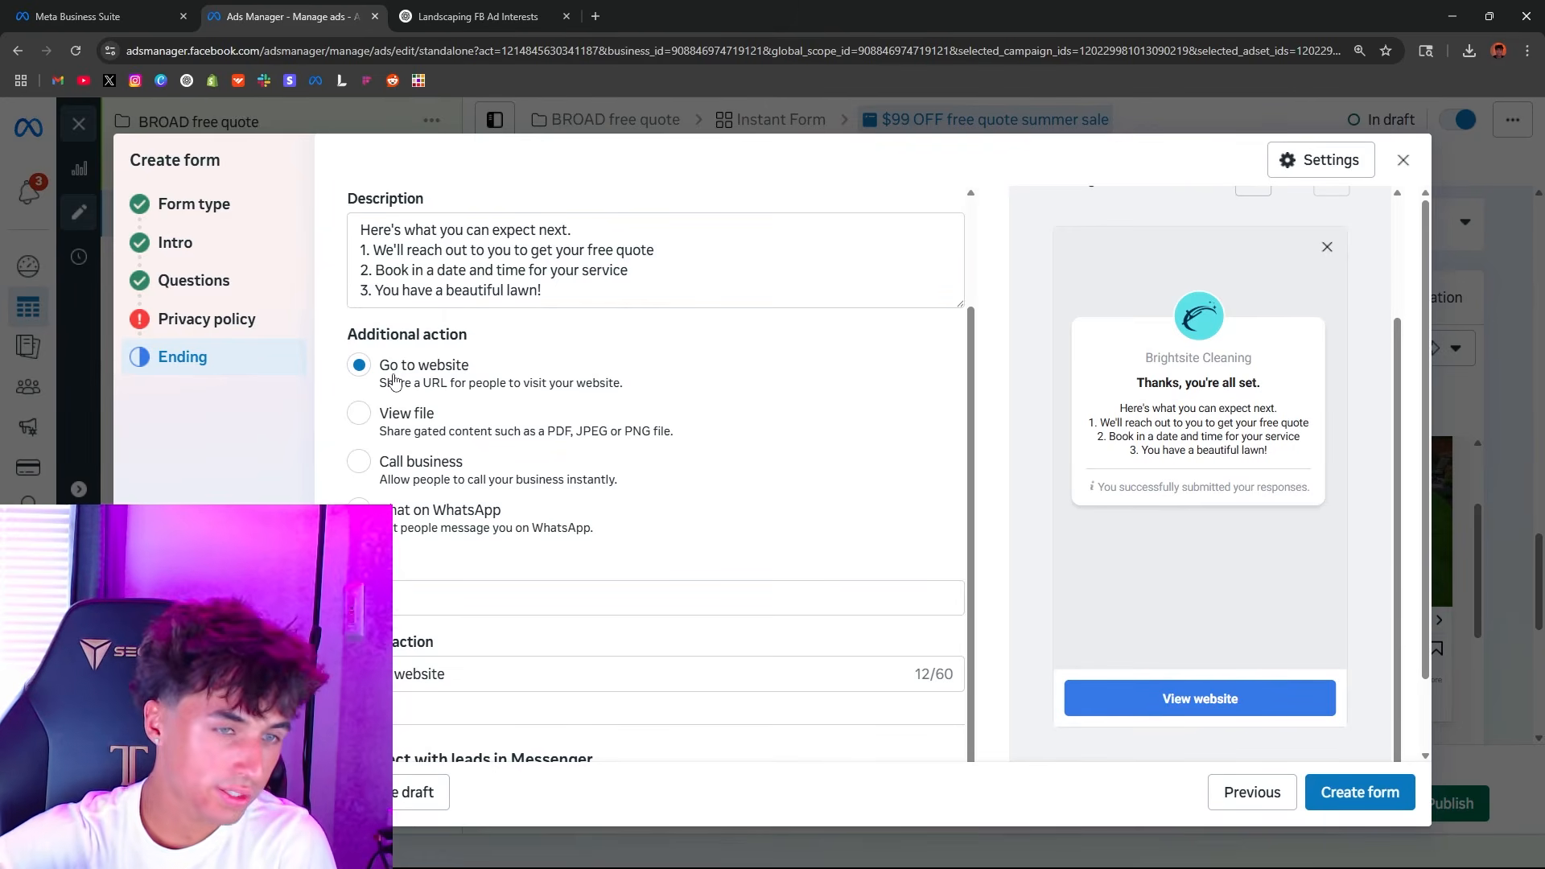
click(358, 463)
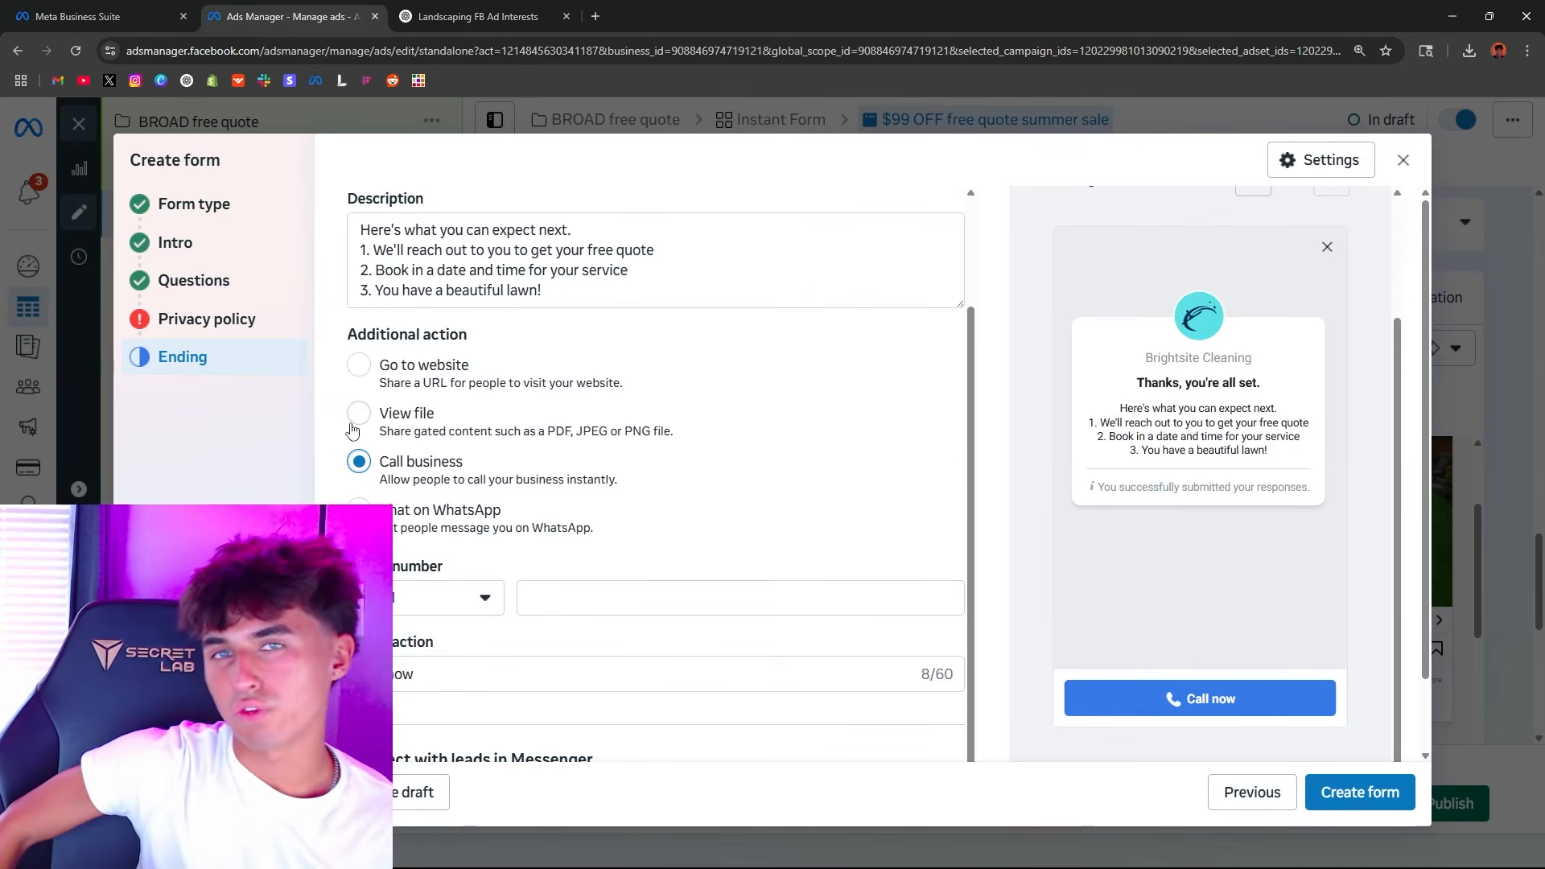
click(373, 366)
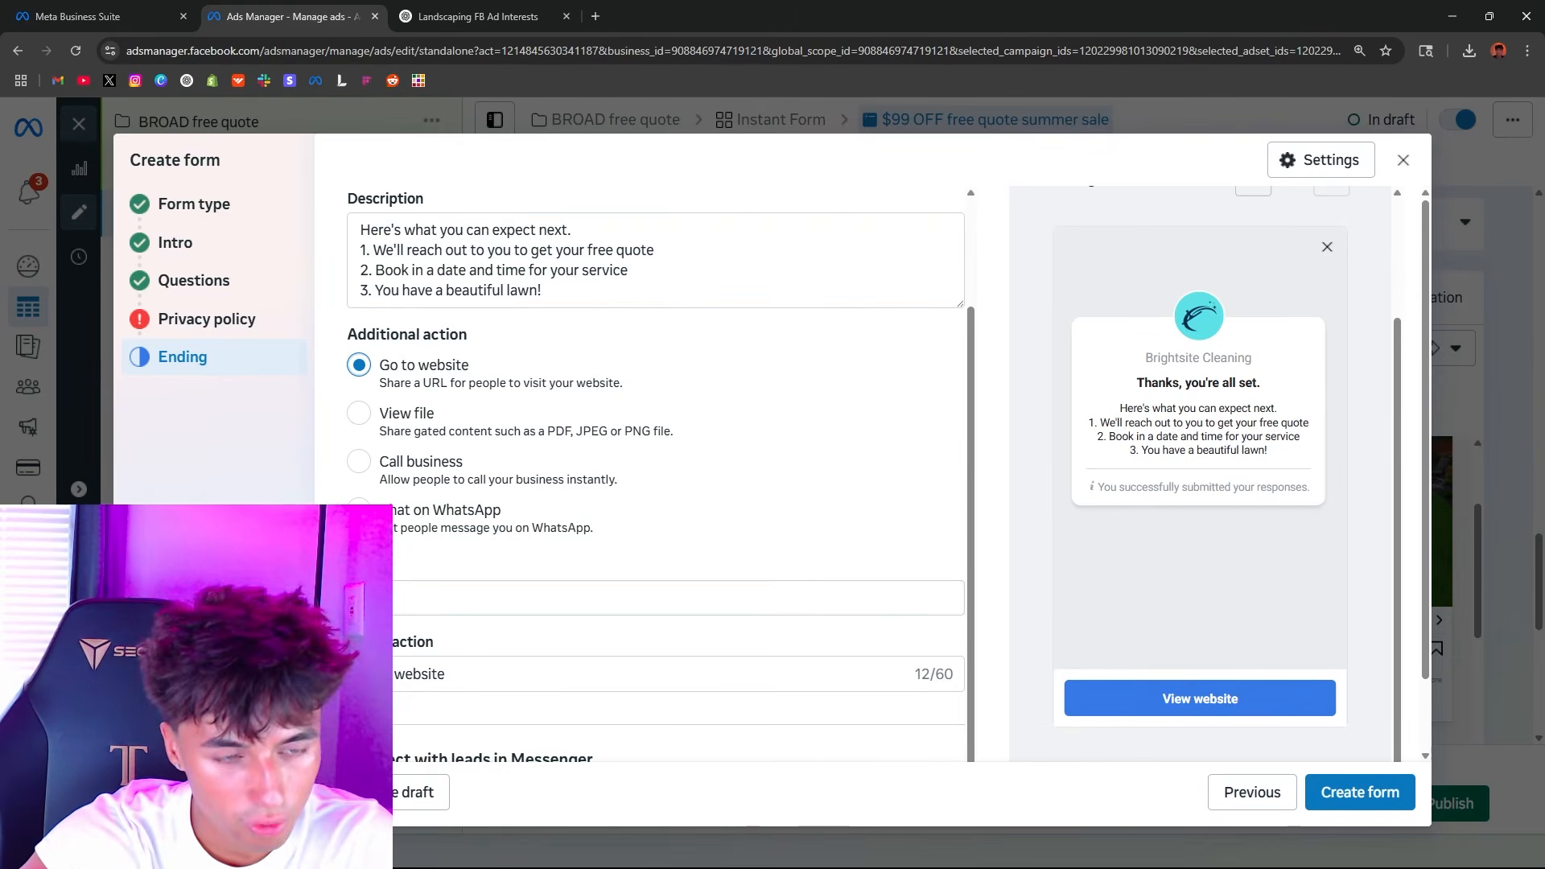
Step: Replace the ending's call to action text with "Read our Reviews", leaving the website link blank
scroll(436, 599, down, 1)
double_click(438, 594)
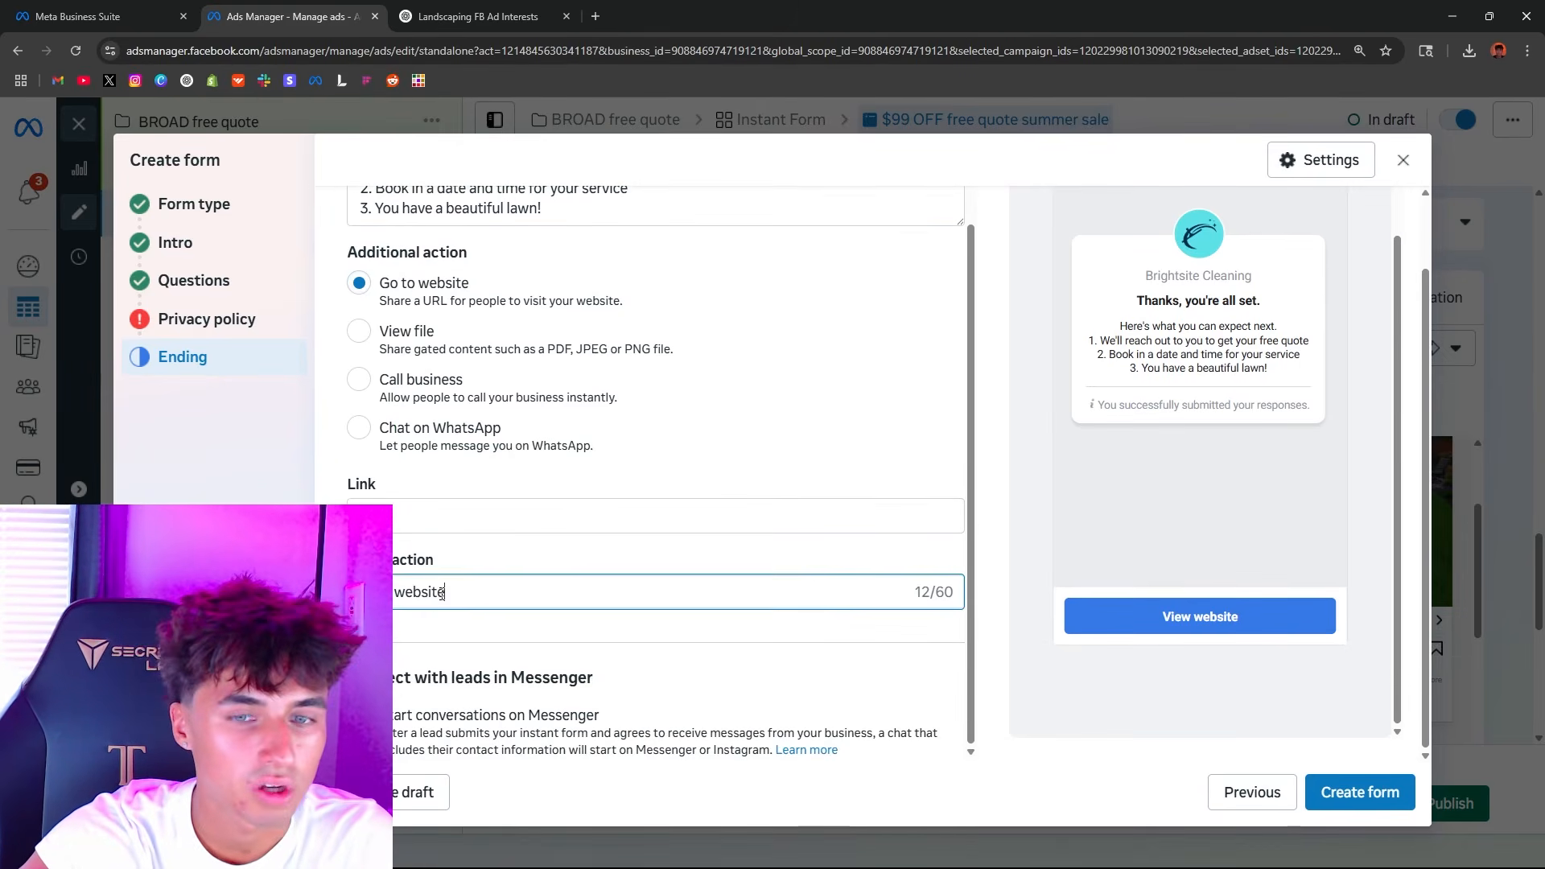
click(464, 609)
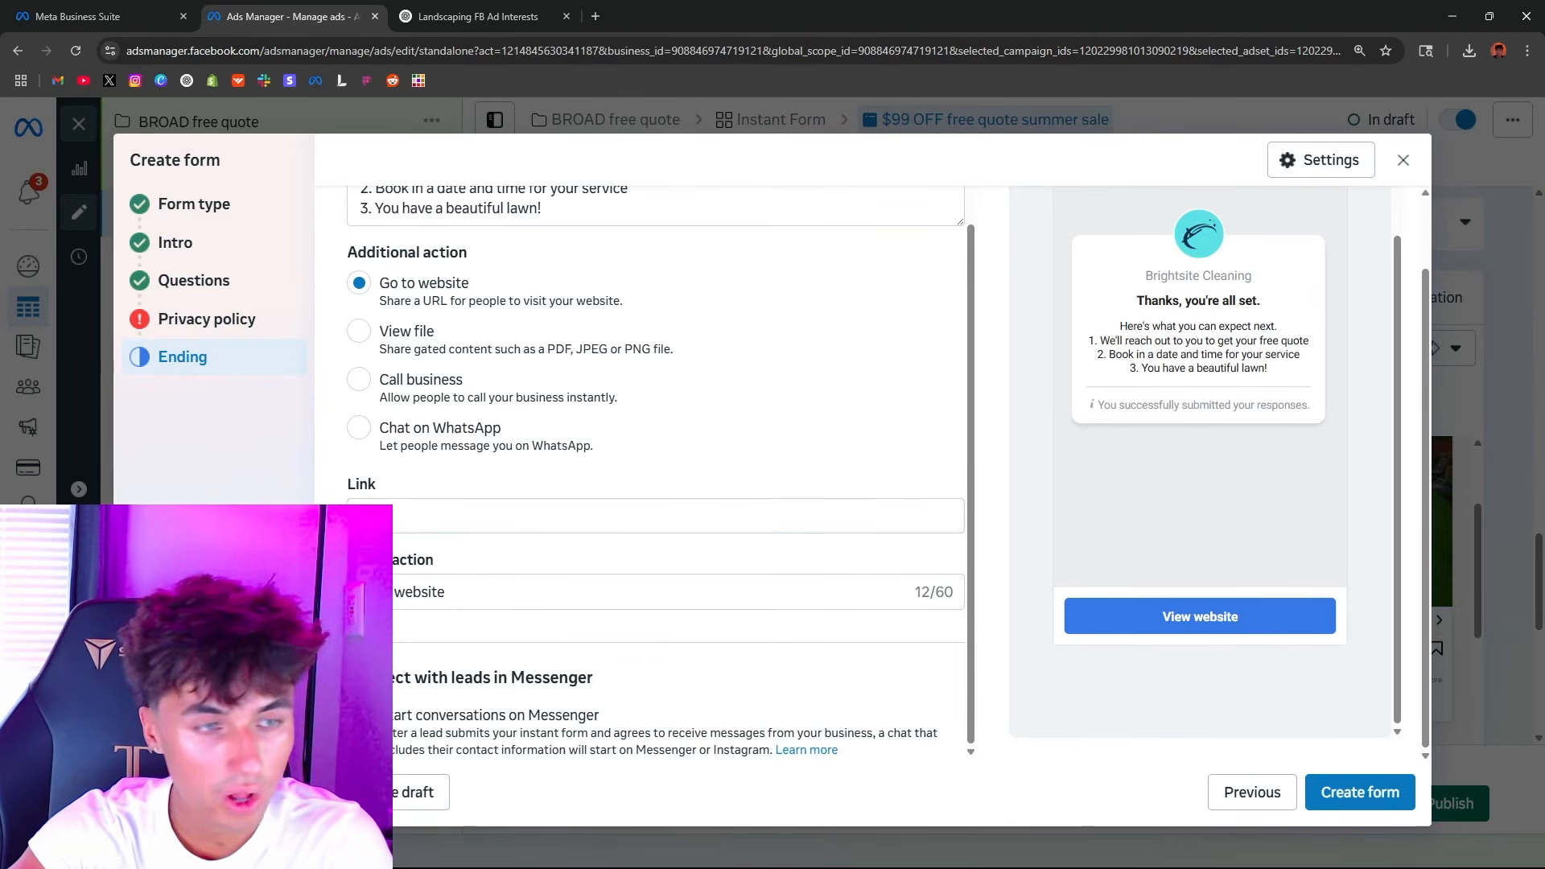
click(385, 516)
double_click(423, 688)
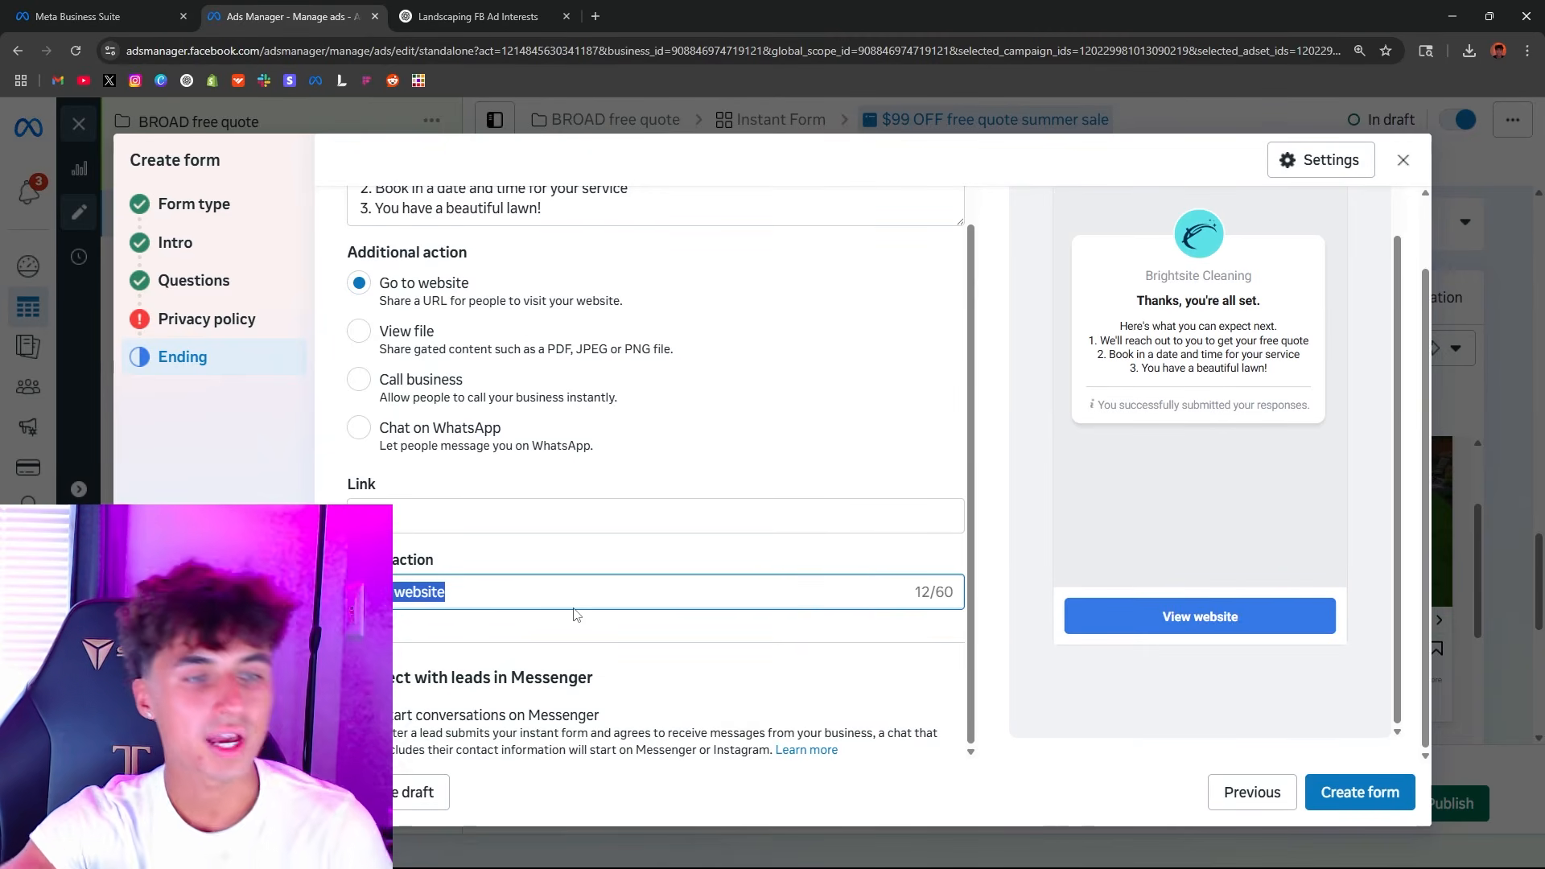
text(Read our Reviews)
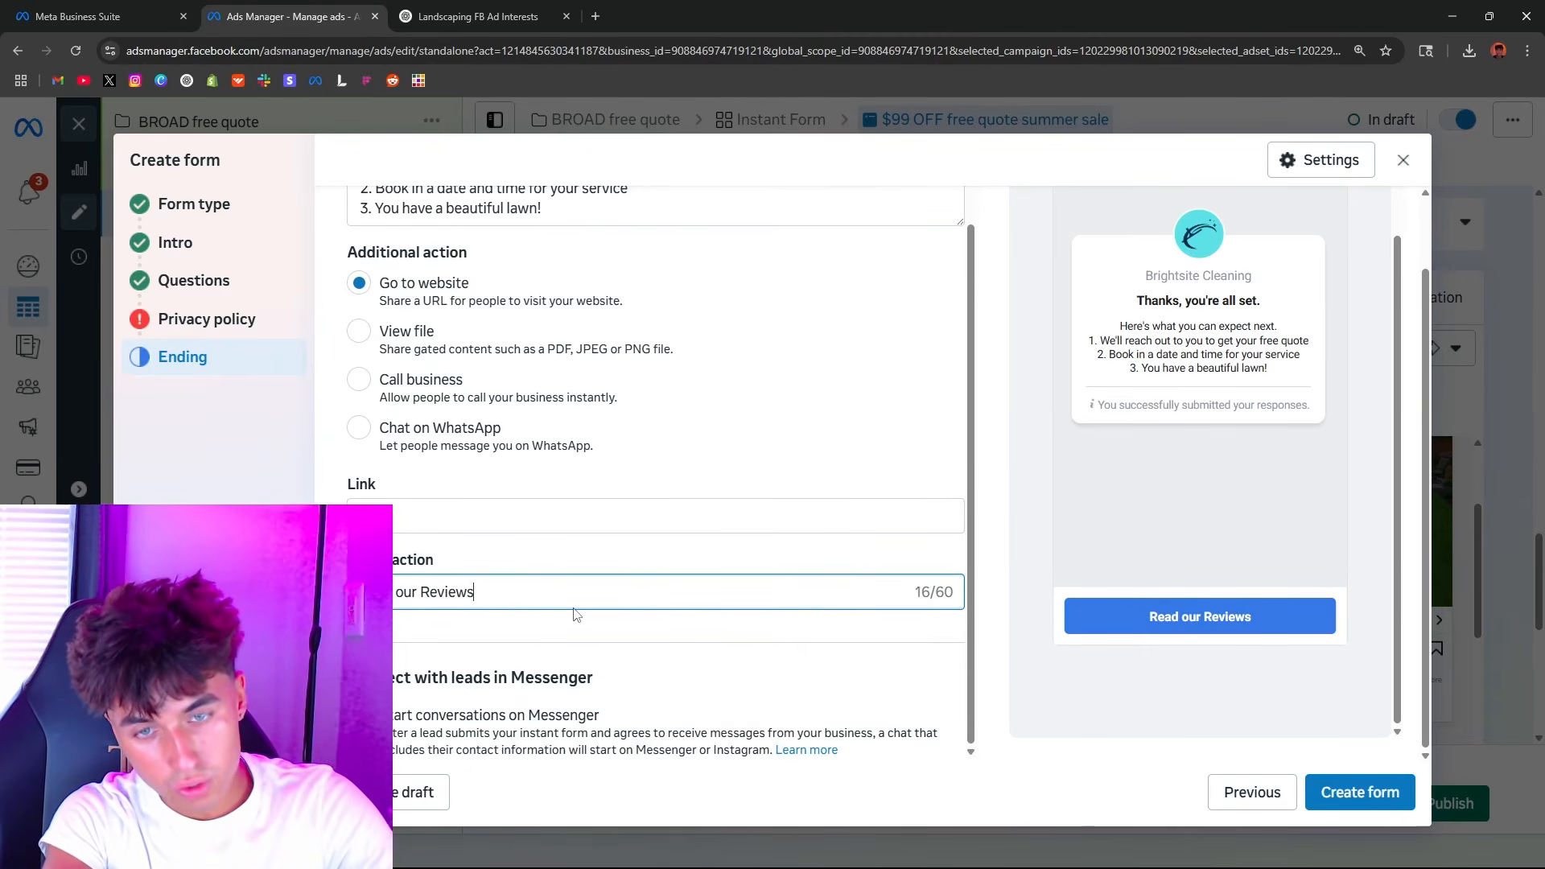
Step: Change the ending's call to action text to "See what your neighbors are sayin"
key(BackSpace)
key(BackSpace)
key(BackSpace)
key(BackSpace)
key(BackSpace)
key(BackSpace)
key(BackSpace)
key(BackSpace)
key(BackSpace)
key(BackSpace)
key(BackSpace)
key(BackSpace)
key(BackSpace)
key(BackSpace)
key(BackSpace)
key(BackSpace)
text(See )
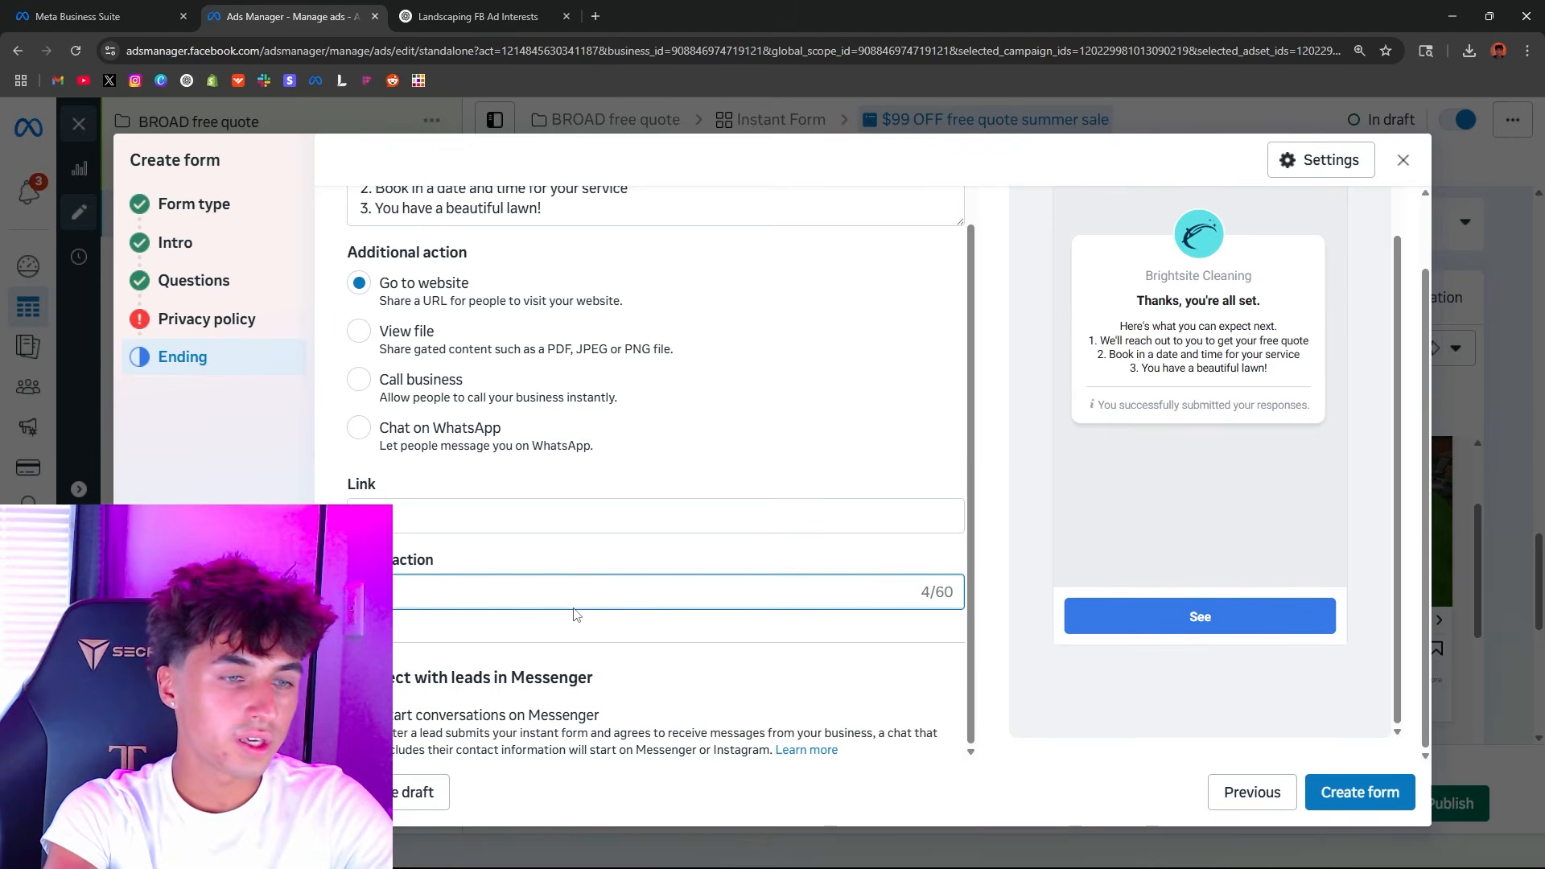
text(what your neighbors are sayin)
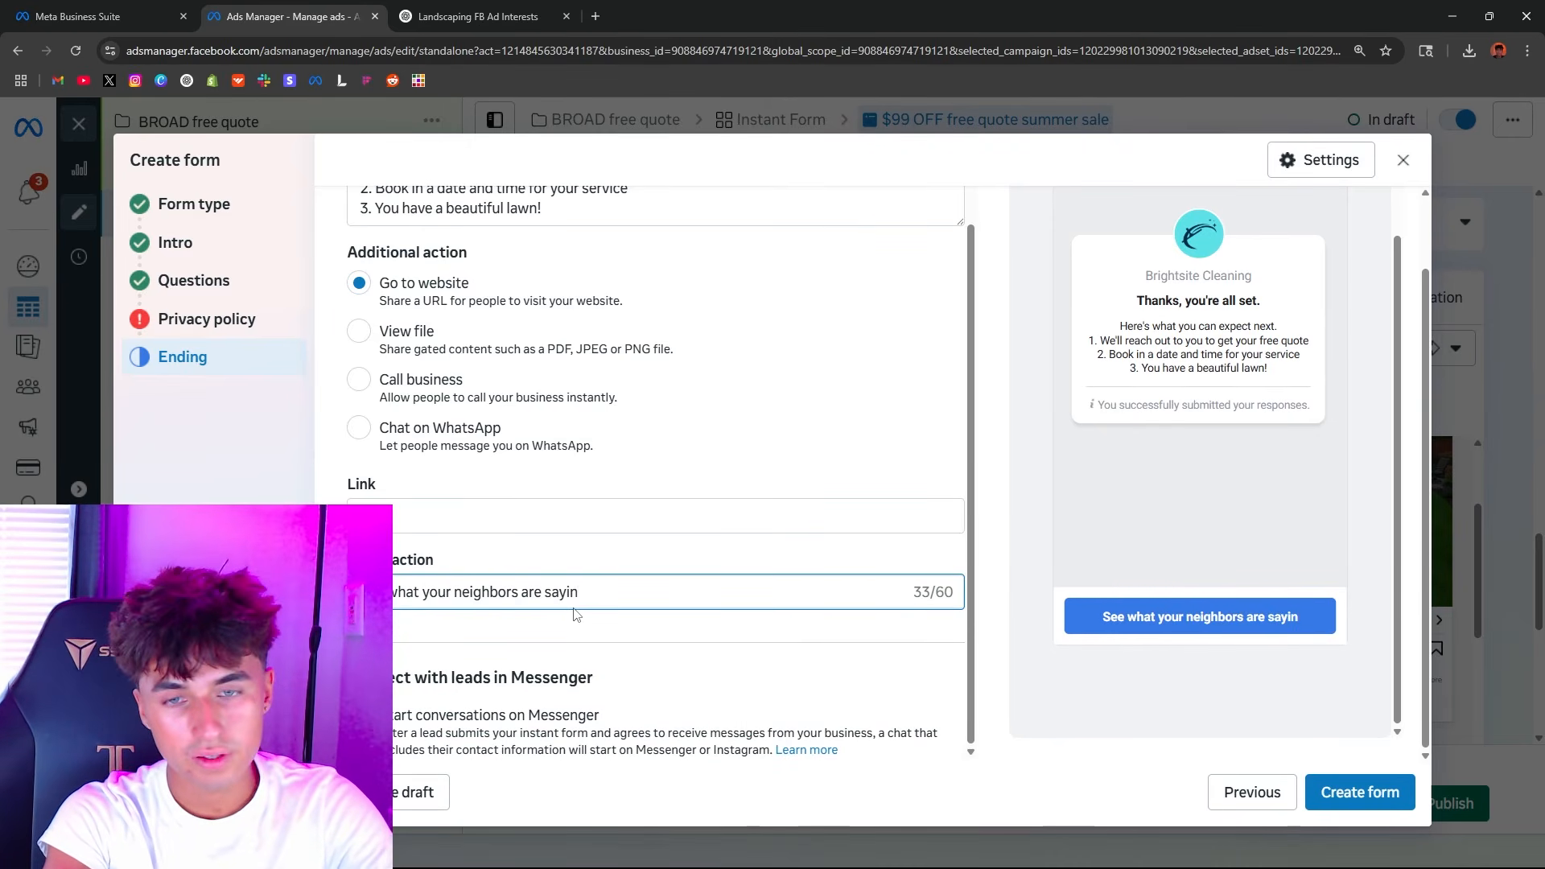
Step: Clear the call to action text of the form's ending completely
key(BackSpace)
key(BackSpace)
key(BackSpace)
key(BackSpace)
key(BackSpace)
key(BackSpace)
key(BackSpace)
key(BackSpace)
key(BackSpace)
key(BackSpace)
key(BackSpace)
key(BackSpace)
key(BackSpace)
key(BackSpace)
key(BackSpace)
key(BackSpace)
key(BackSpace)
key(BackSpace)
key(BackSpace)
key(BackSpace)
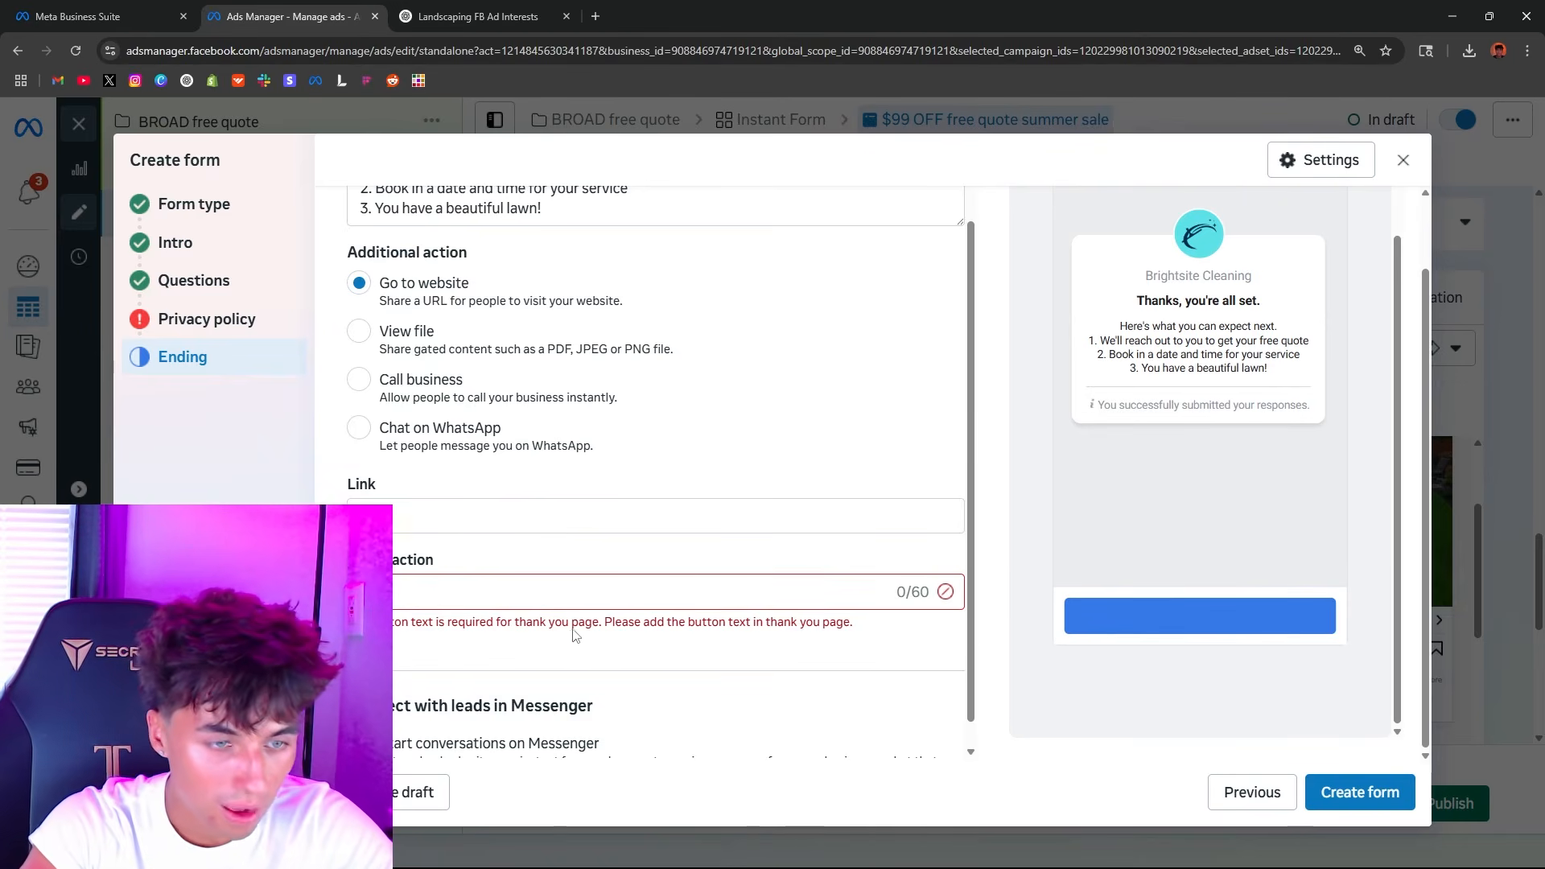
Step: Try to create the form with its website link and call to action blank, and revisit the Privacy policy section
scroll(574, 627, down, 1)
click(1354, 804)
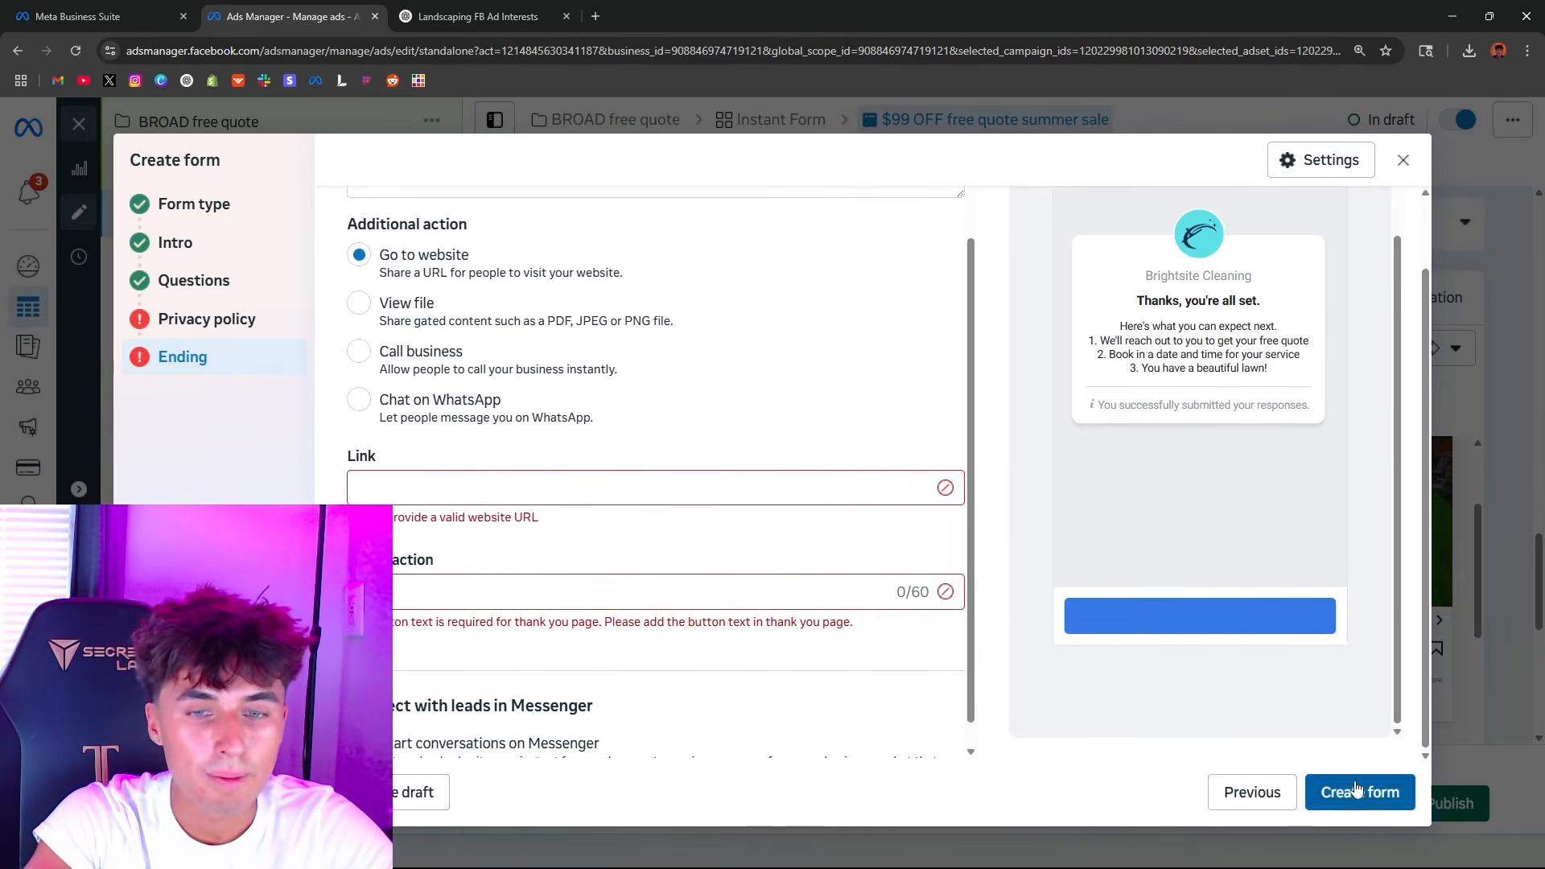
click(205, 326)
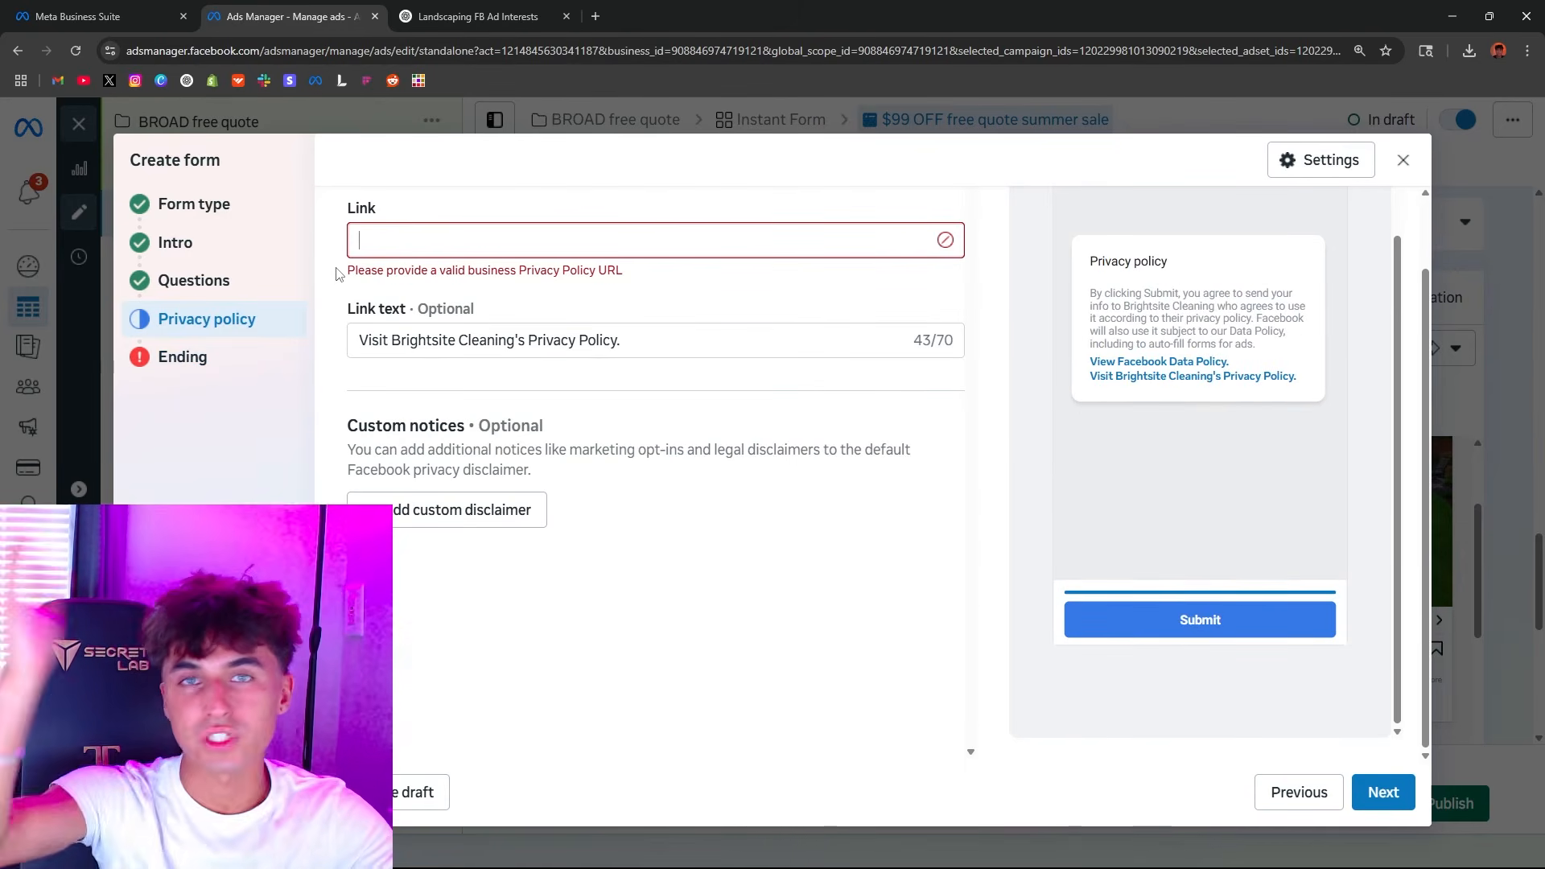
click(1377, 797)
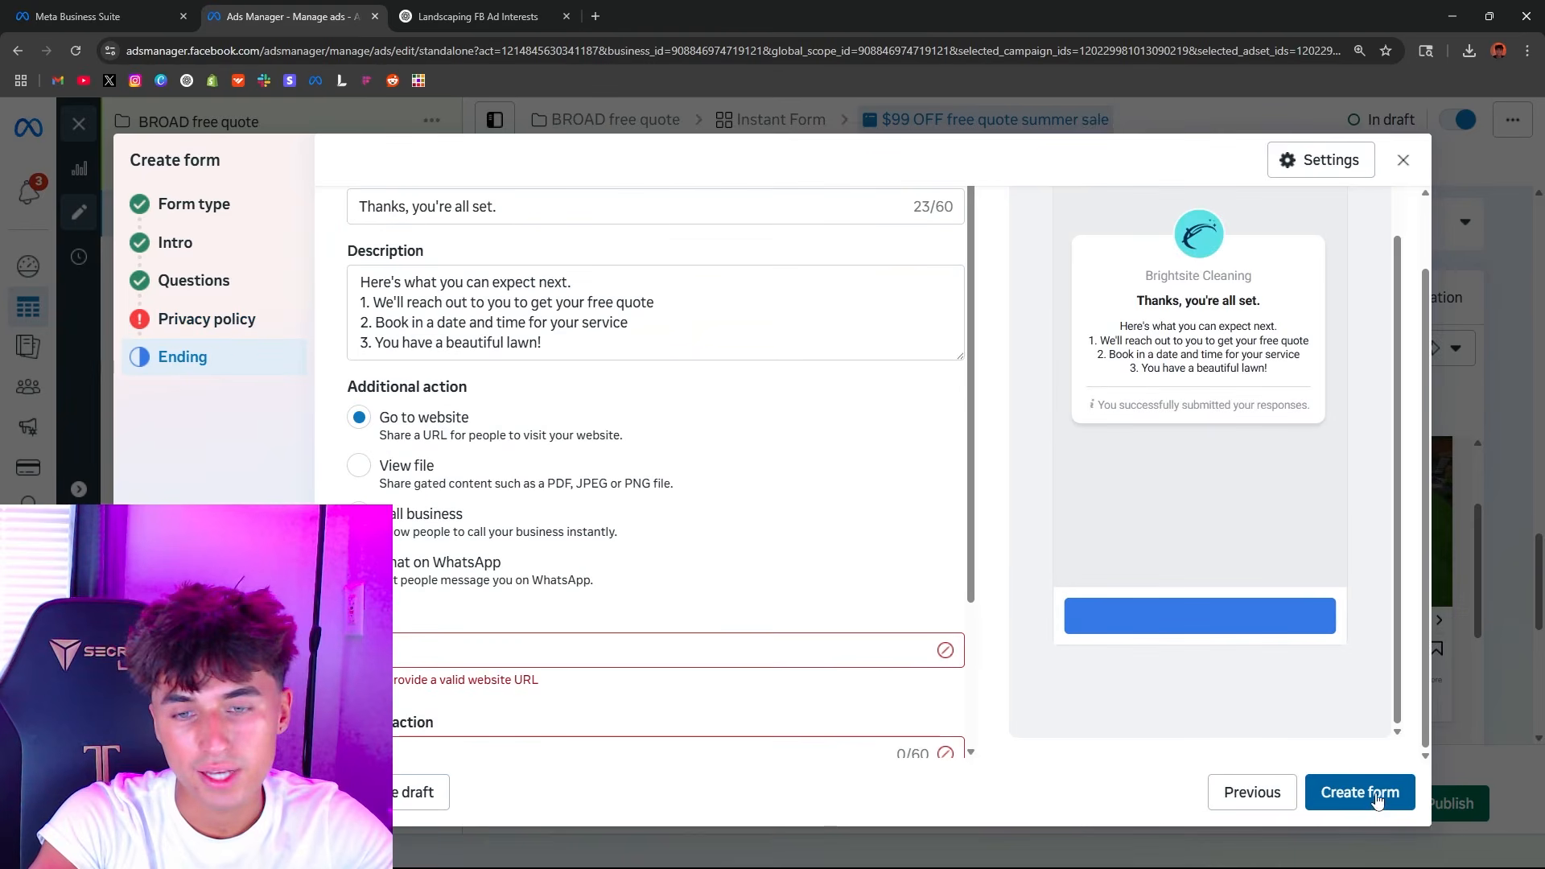
Step: Close the unfinished instant form without saving and return to the ad's settings
click(1401, 160)
click(969, 438)
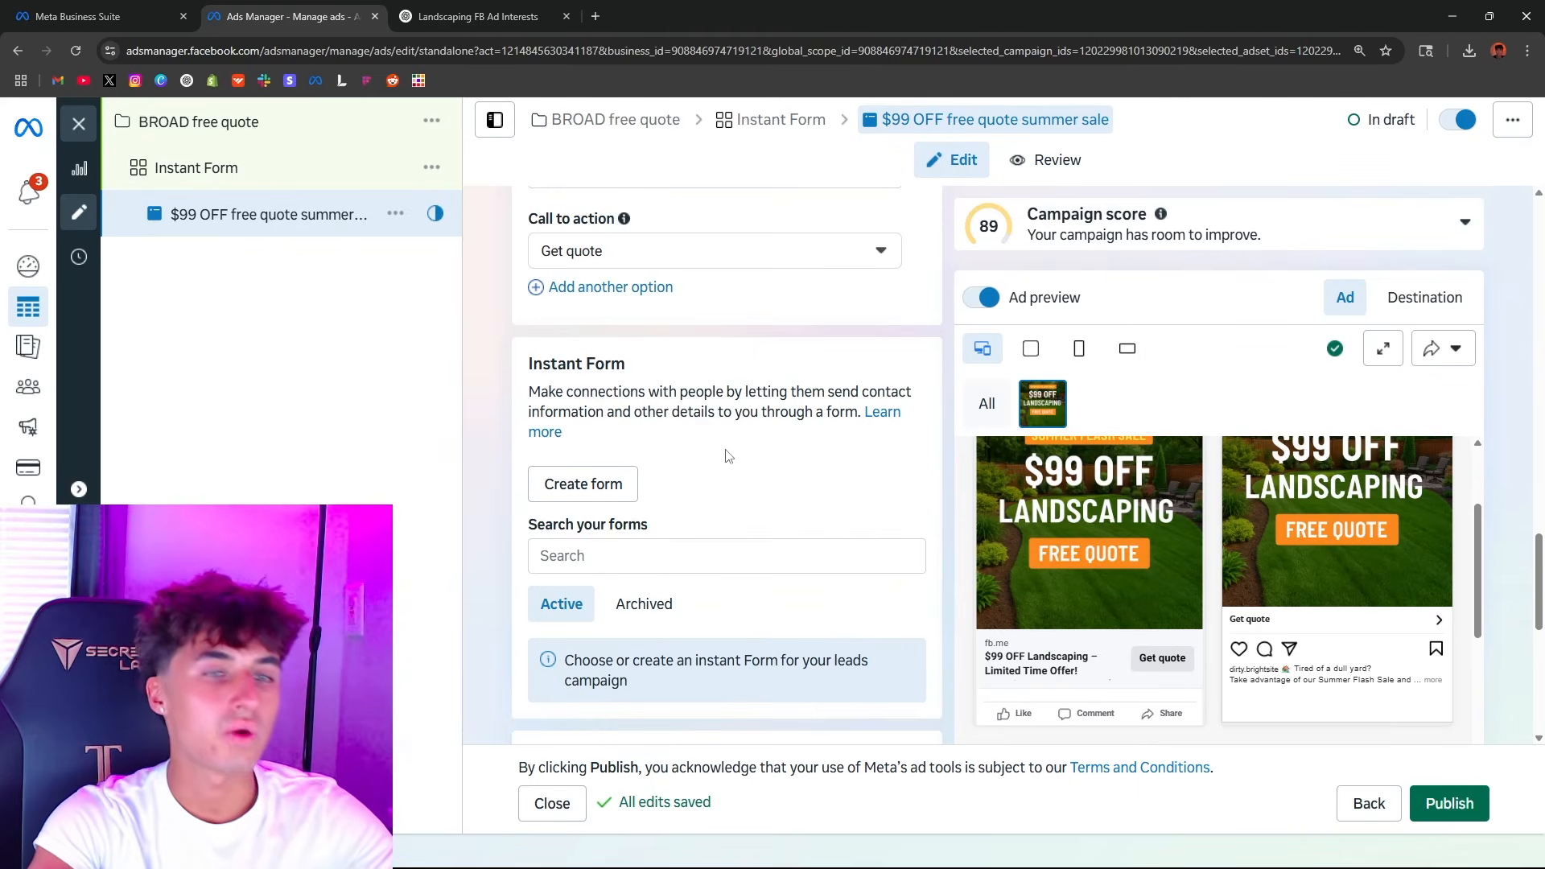
Step: Review the ad's Tracking section and its placement previews, and close the ad editor without publishing
scroll(694, 463, down, 5)
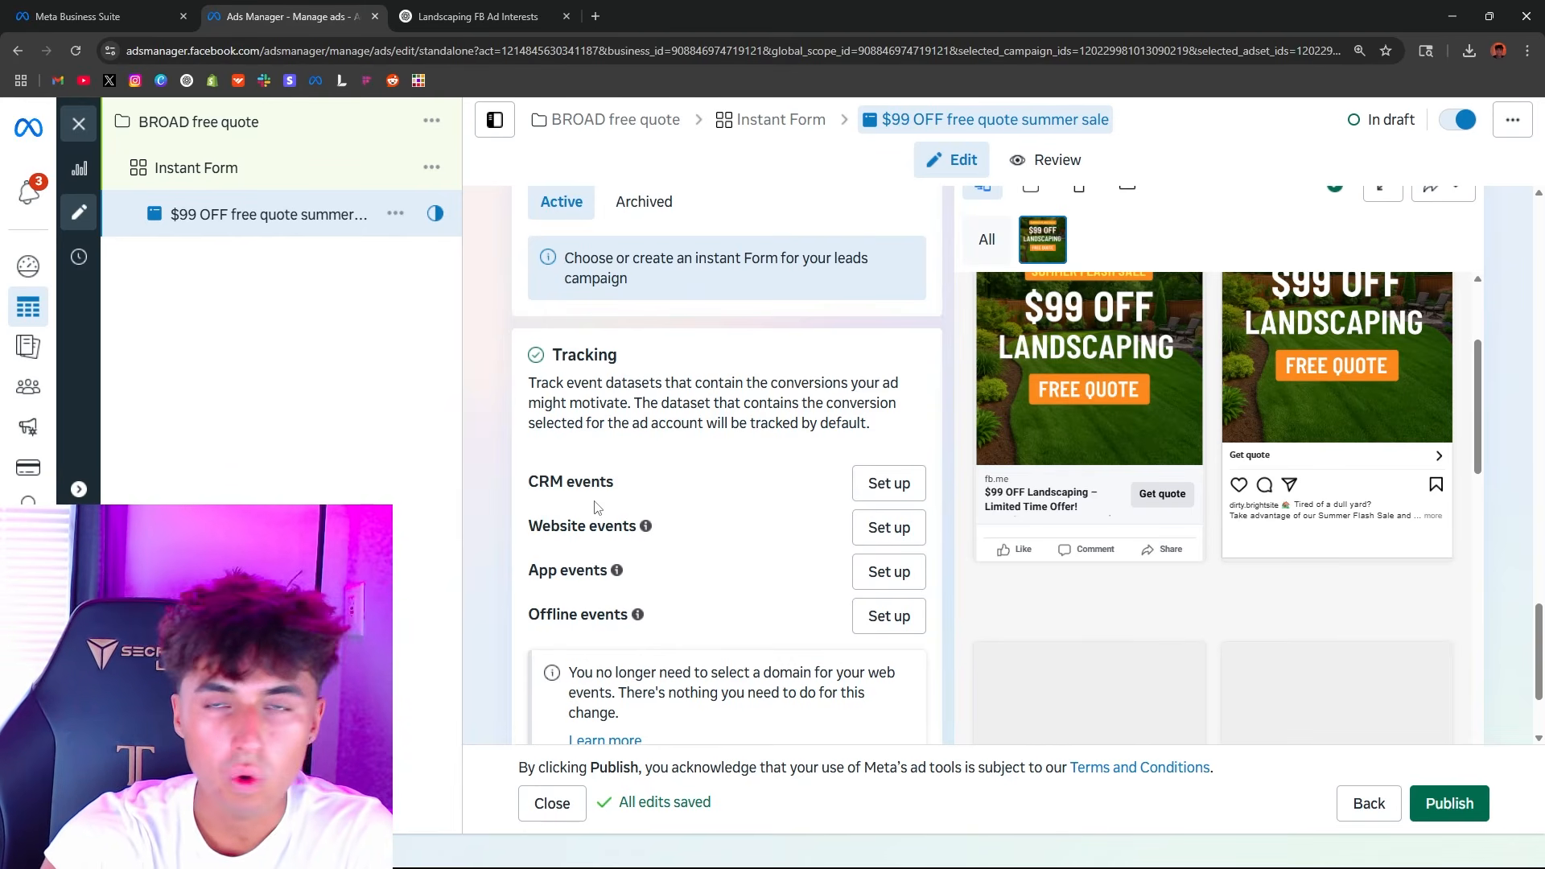
scroll(669, 531, down, 2)
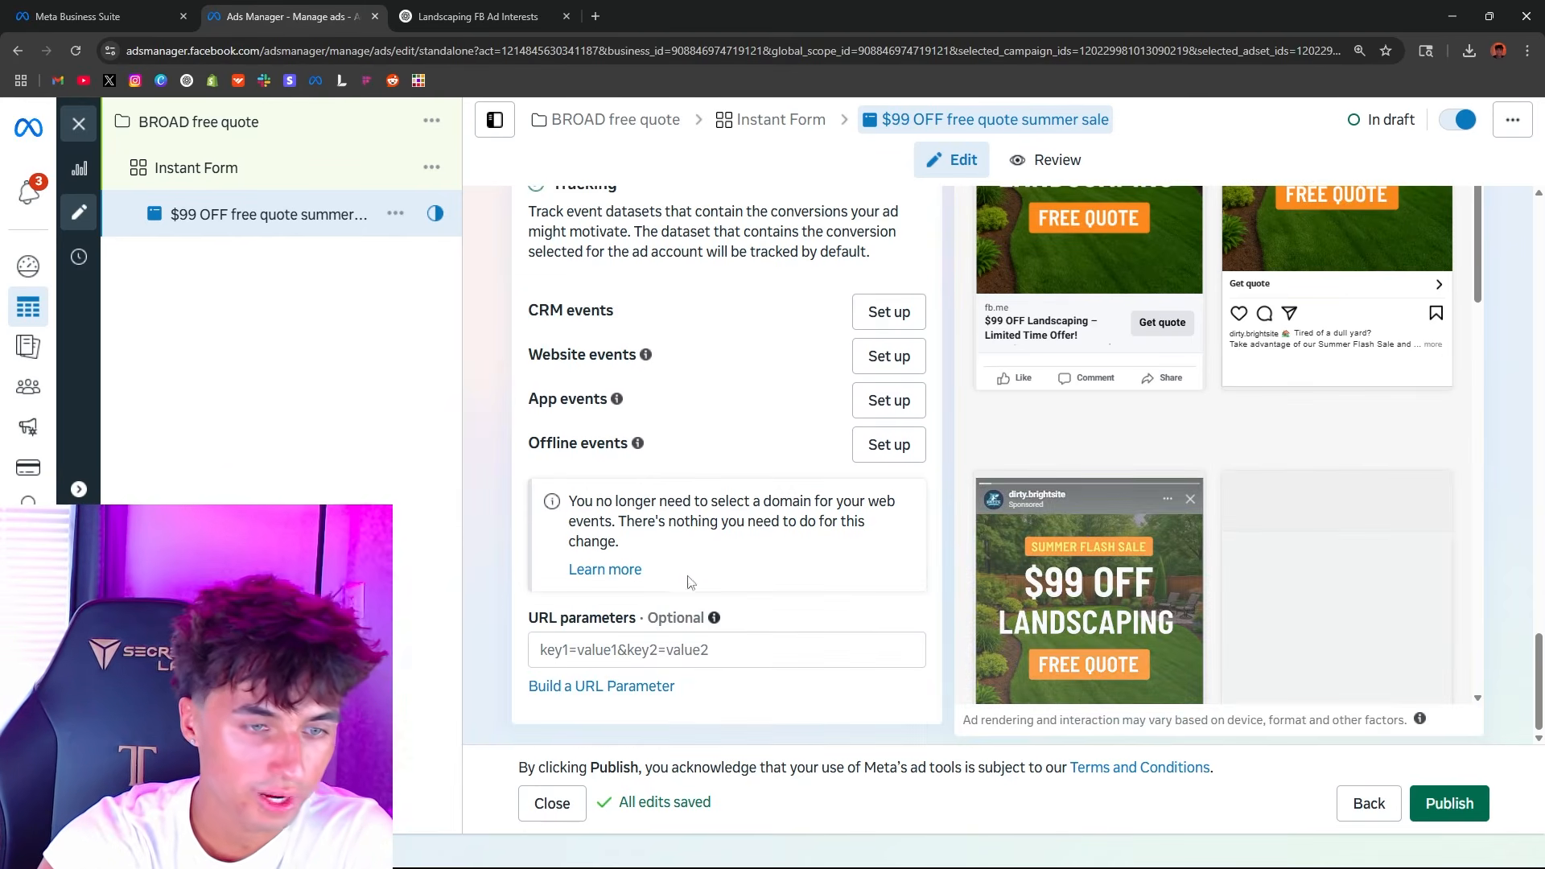
scroll(1114, 609, down, 5)
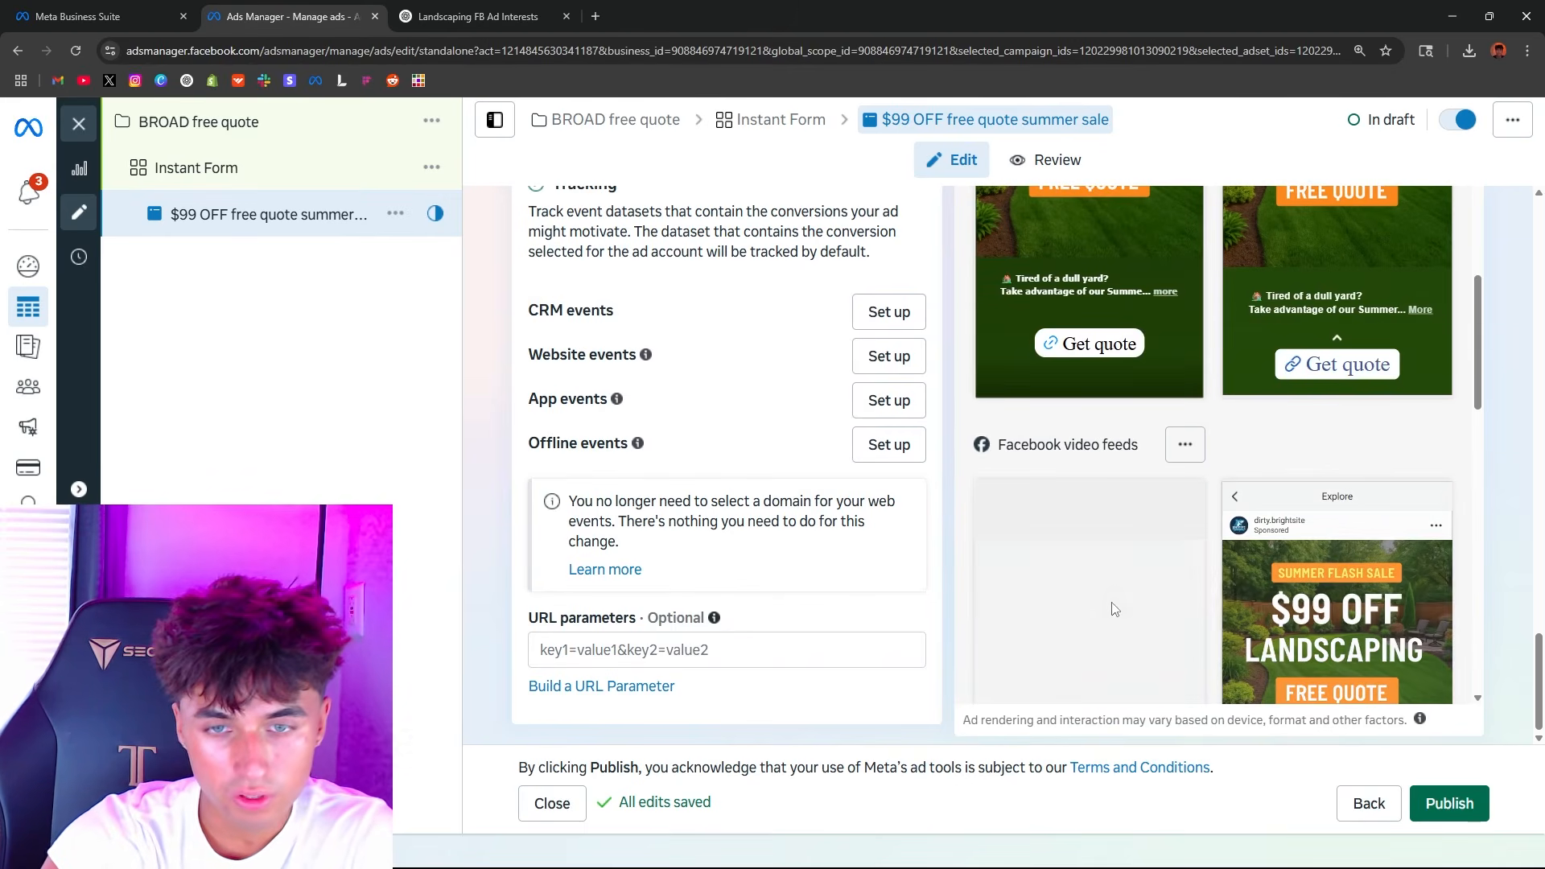
scroll(1114, 609, down, 3)
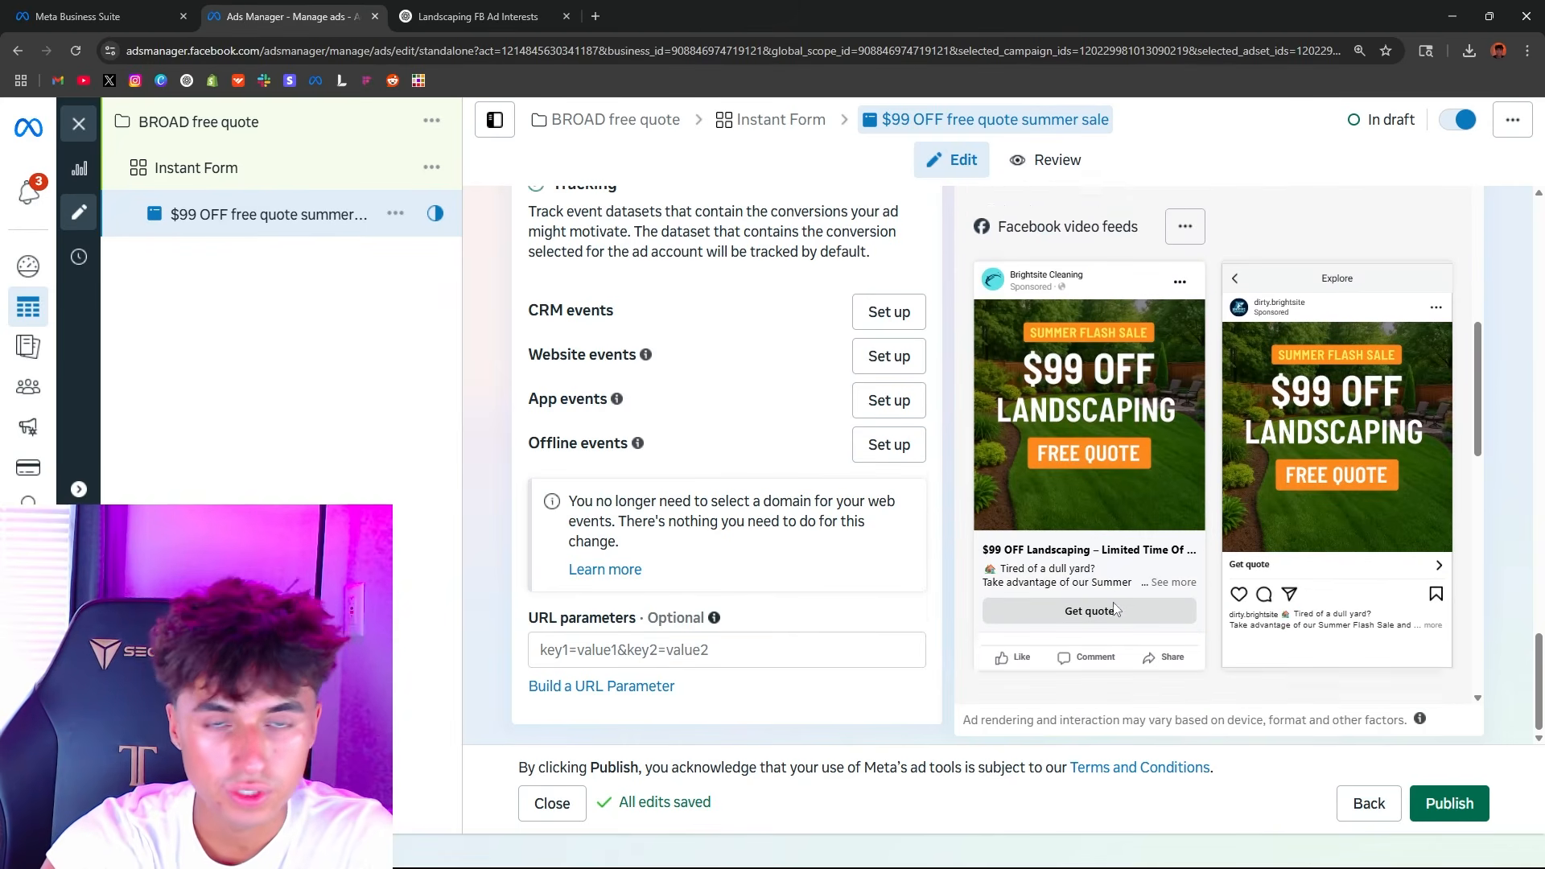
scroll(1117, 606, up, 5)
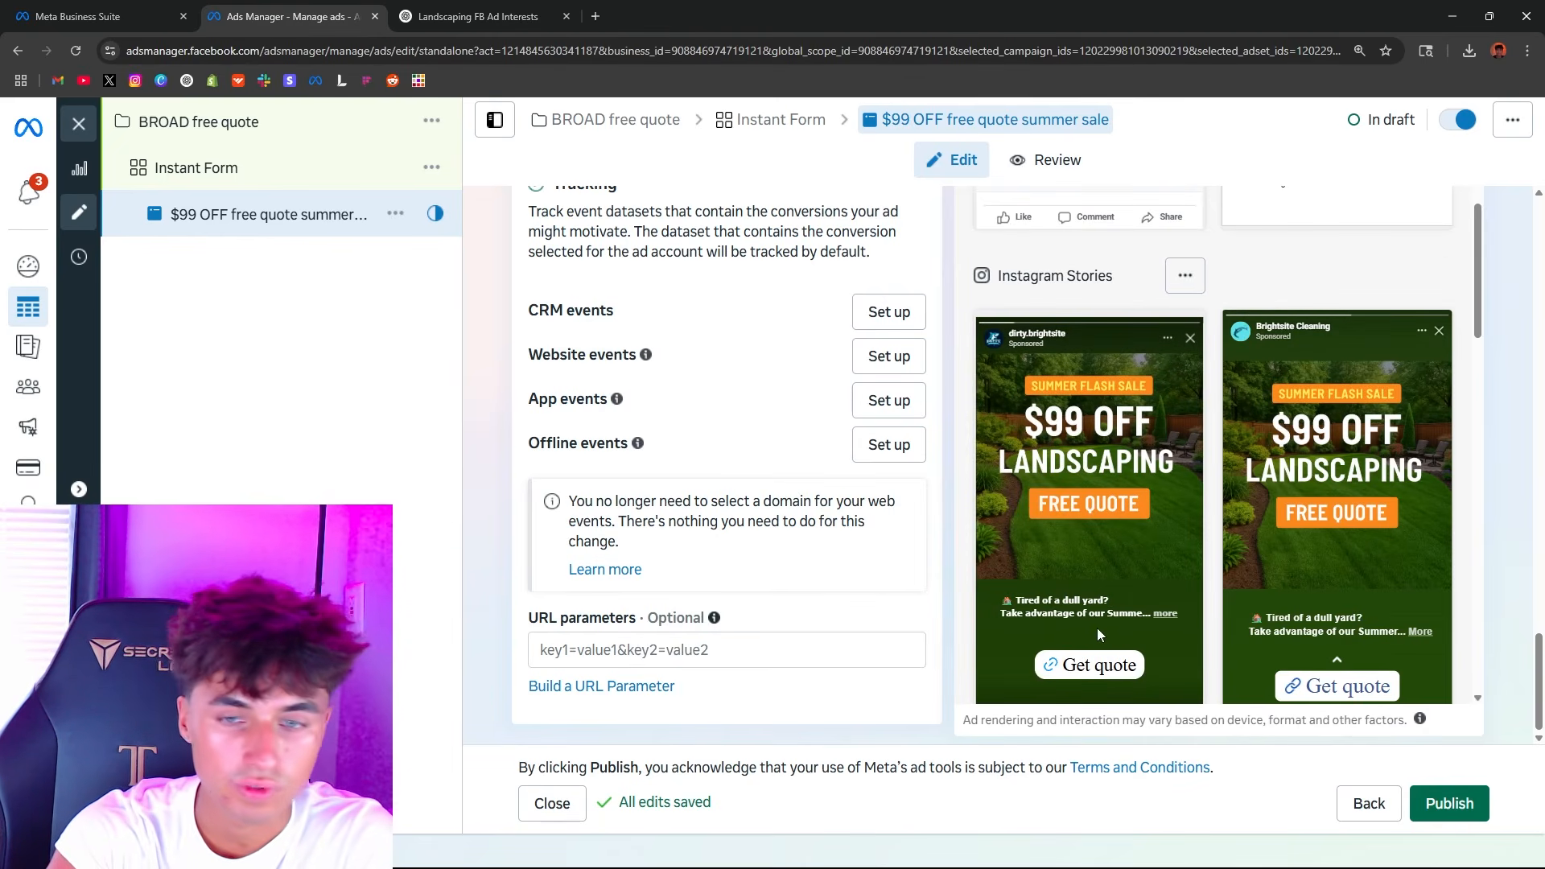
scroll(1258, 549, down, 5)
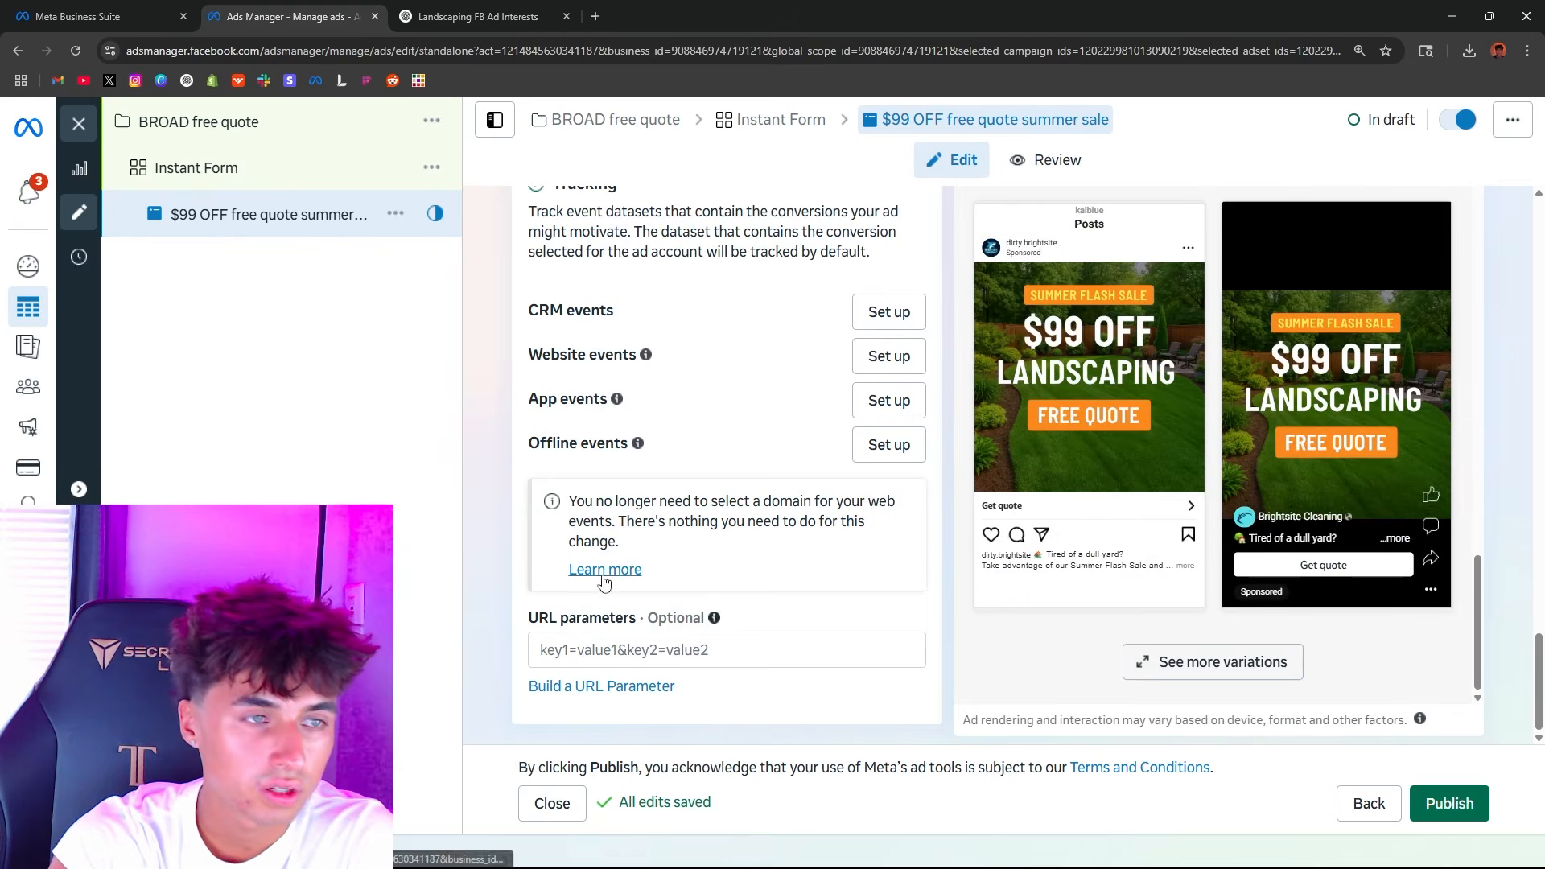
scroll(611, 588, up, 15)
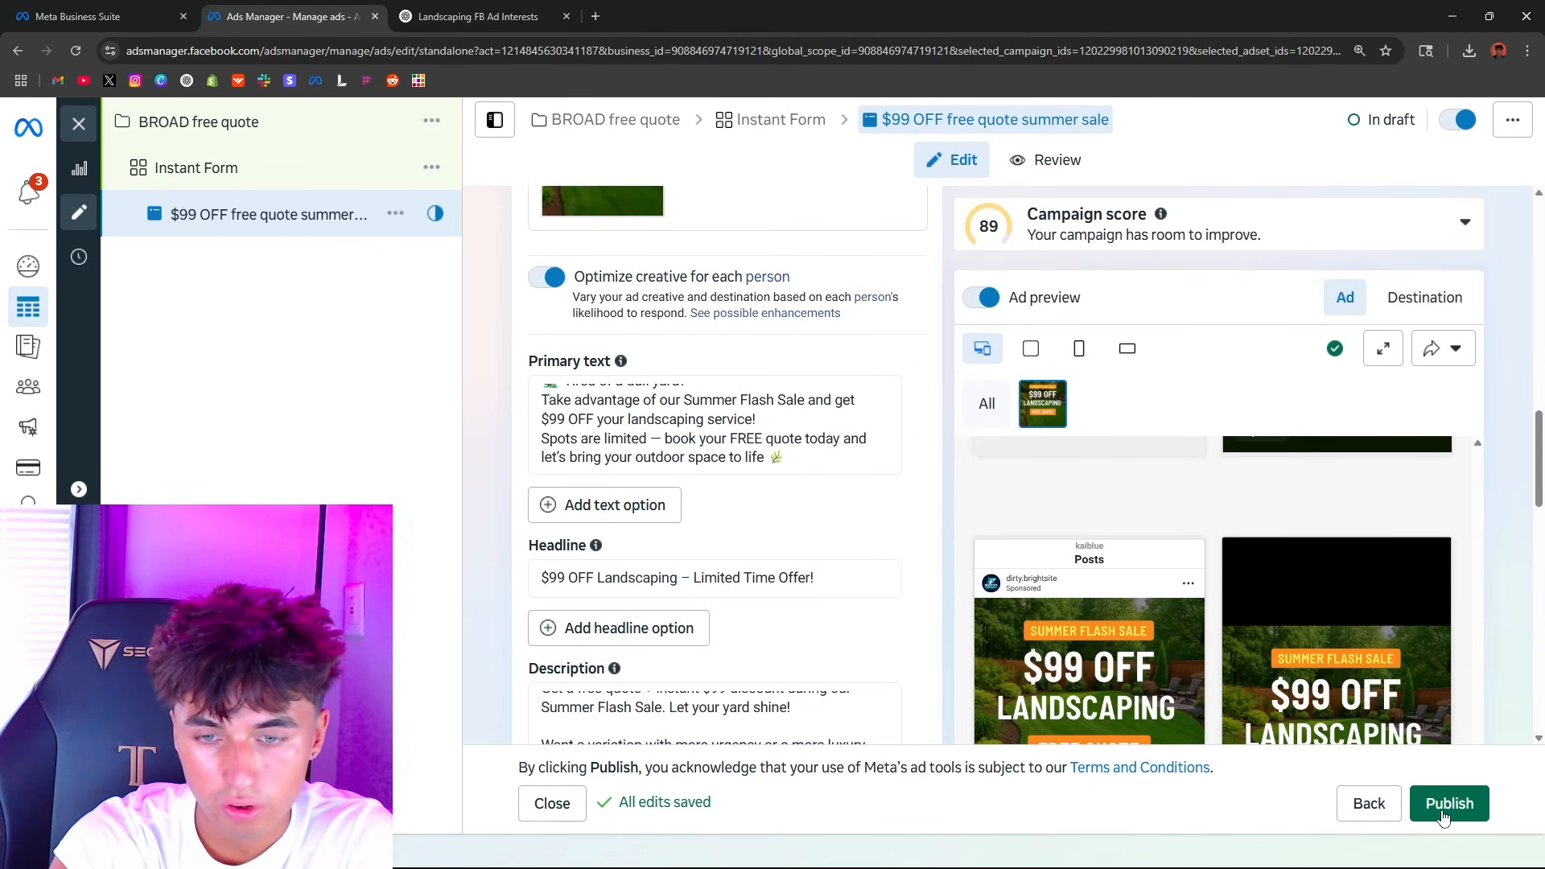
click(84, 129)
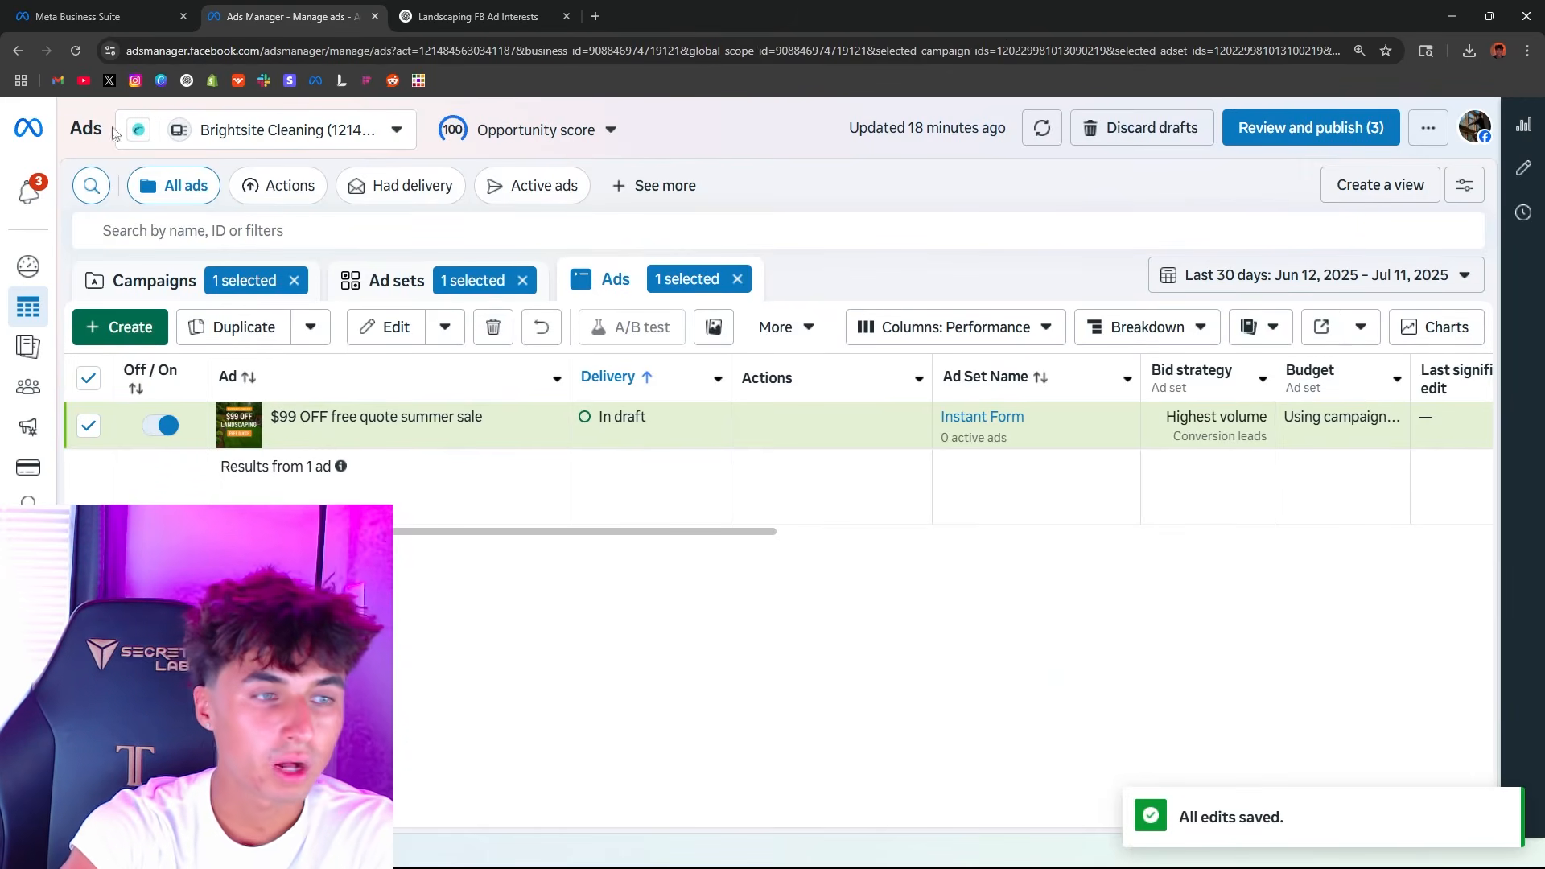